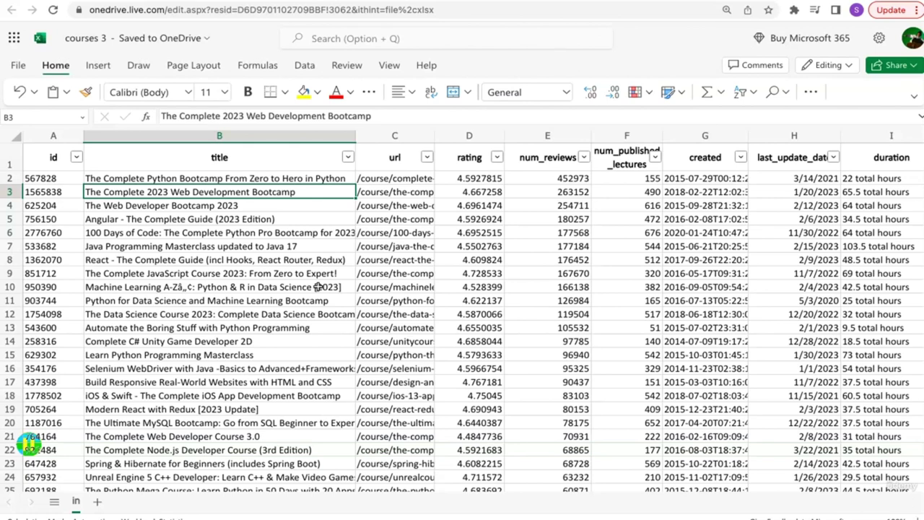
Review the column headers of the courses sheet one by one, from id through duration
left_click(52, 164)
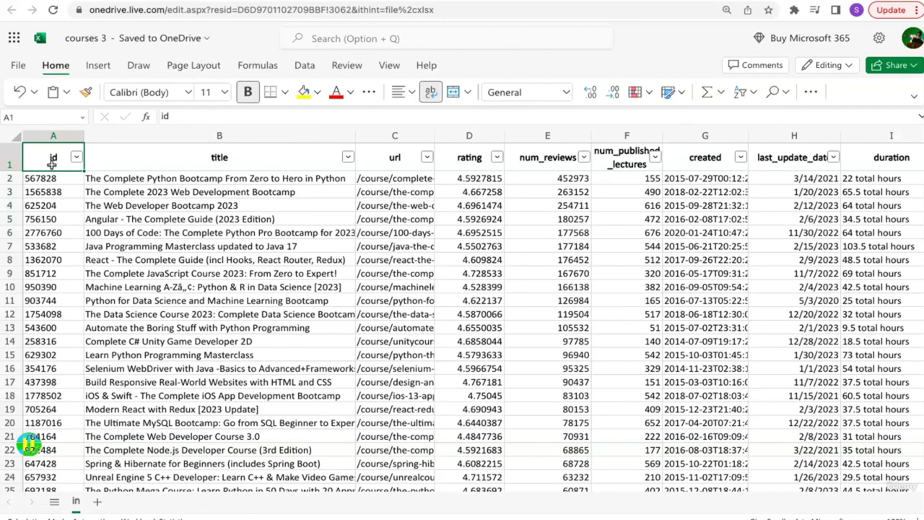
key("Right")
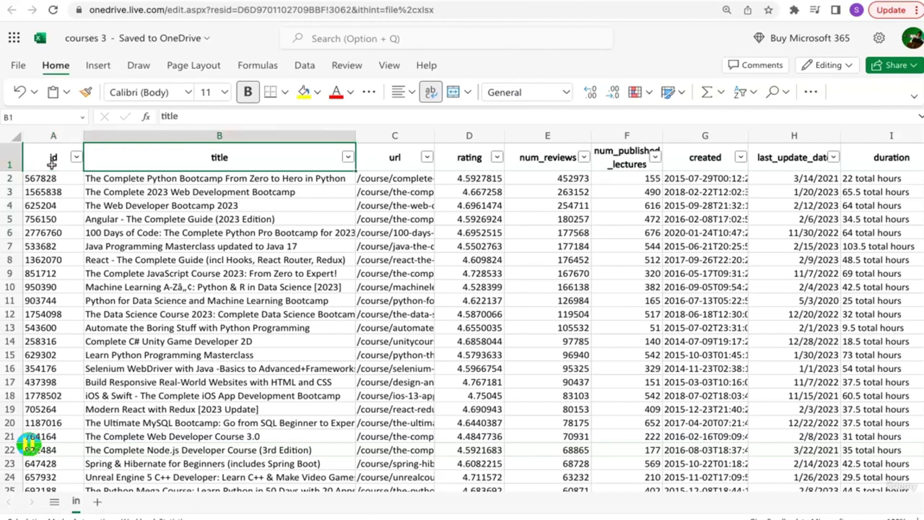
key("Right")
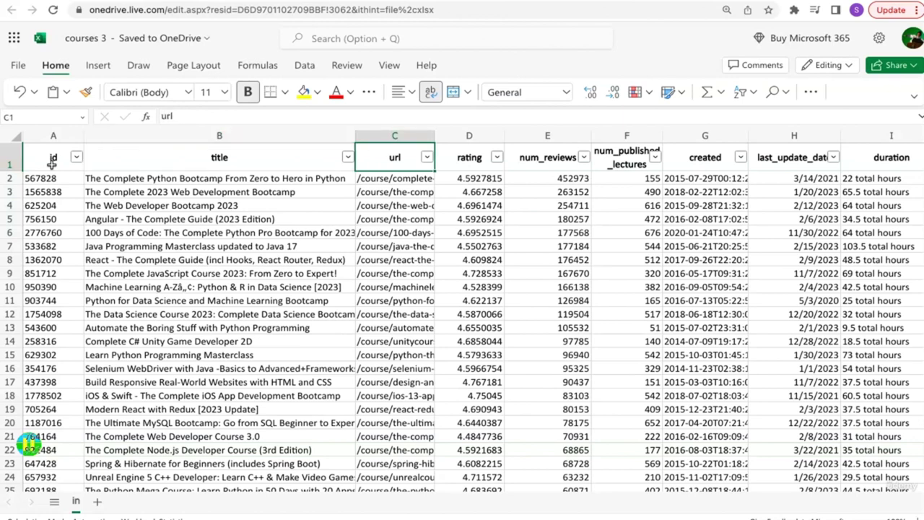
key("Down")
key("Up")
key("Right")
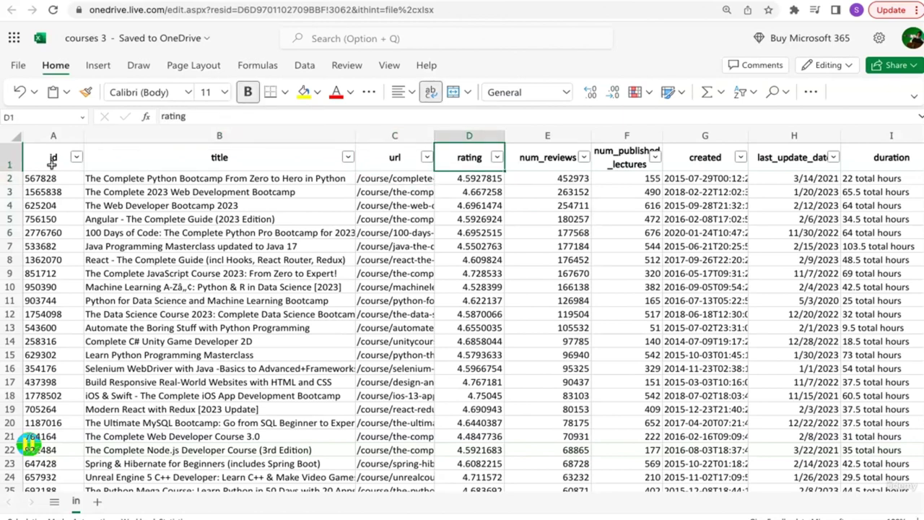
key("Right")
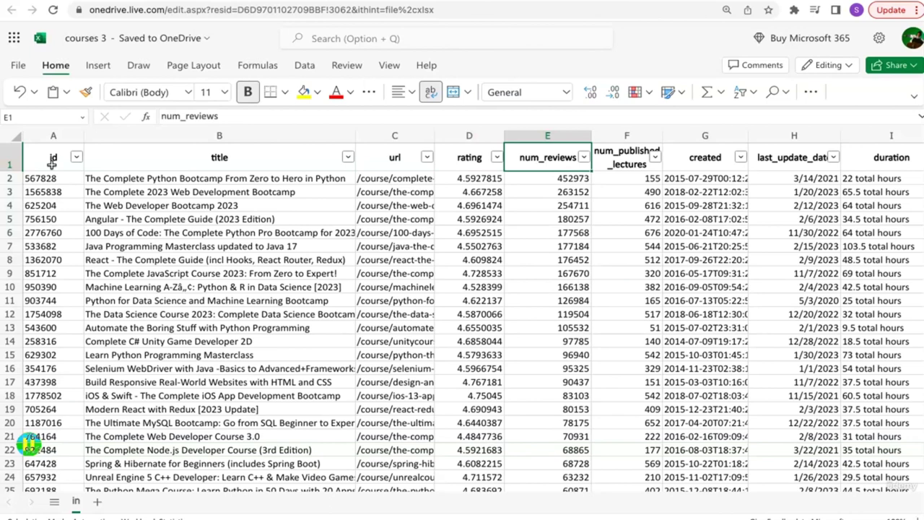
key("Right")
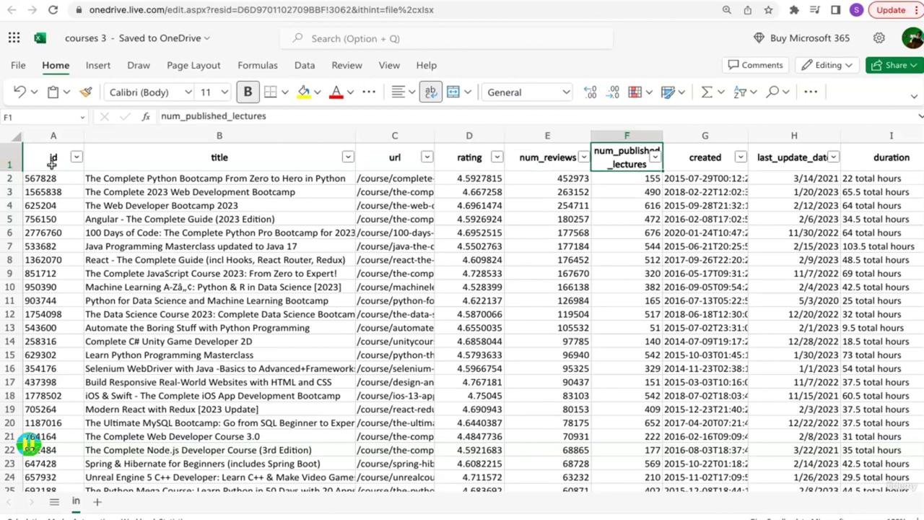
key("Right")
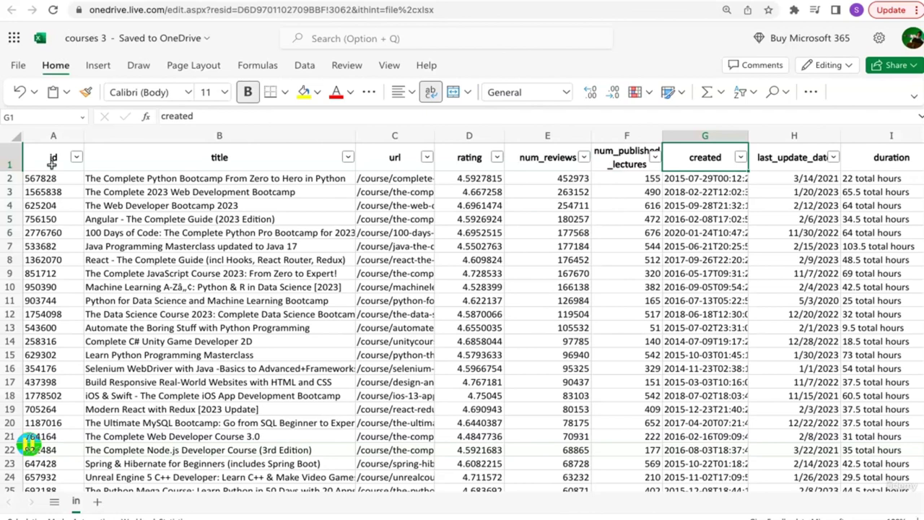
key("Right")
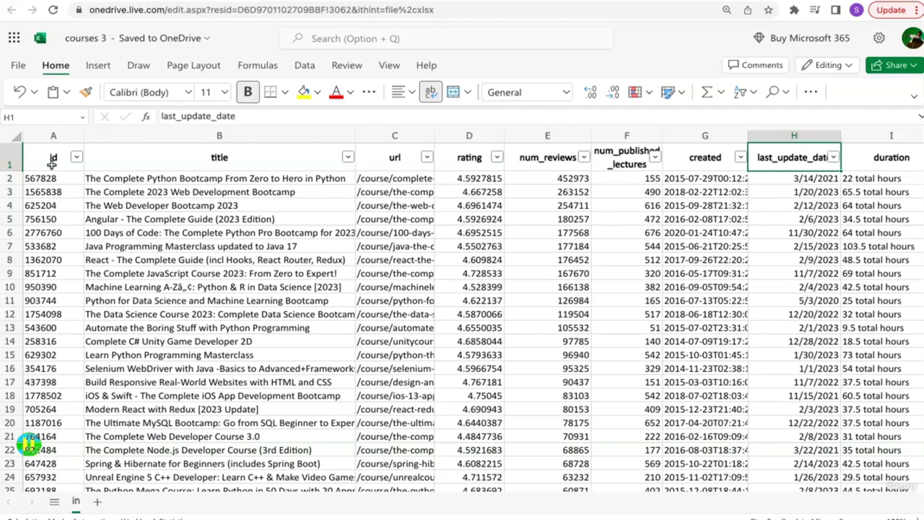
key("Right")
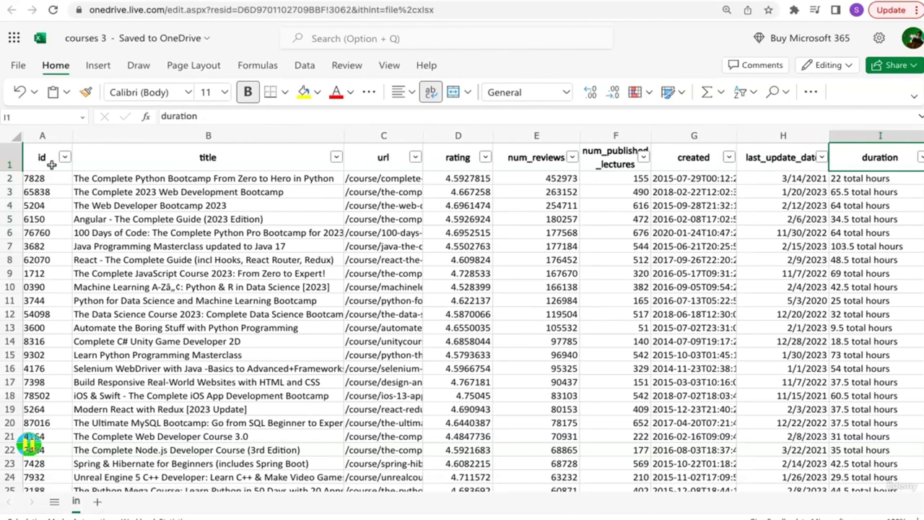
Examine the first course's duration, last_update_date, created and instructors_id values
key("Down")
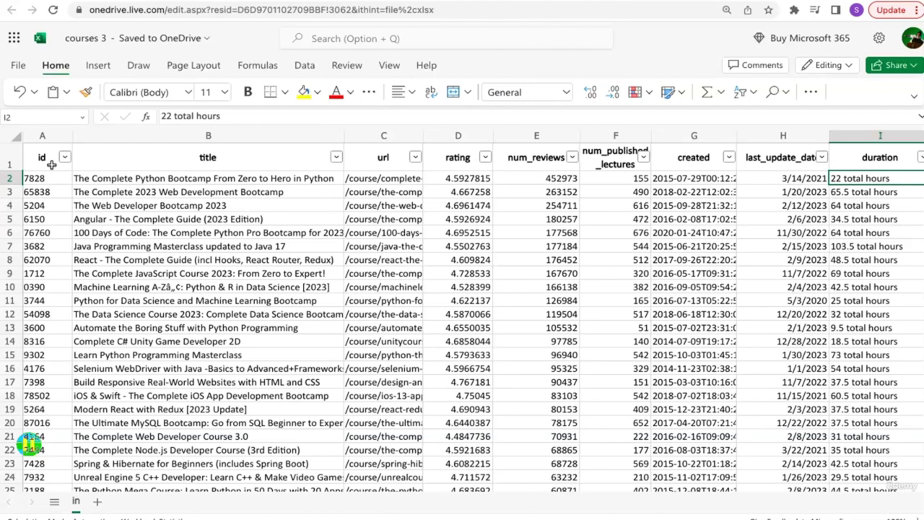
key("Left")
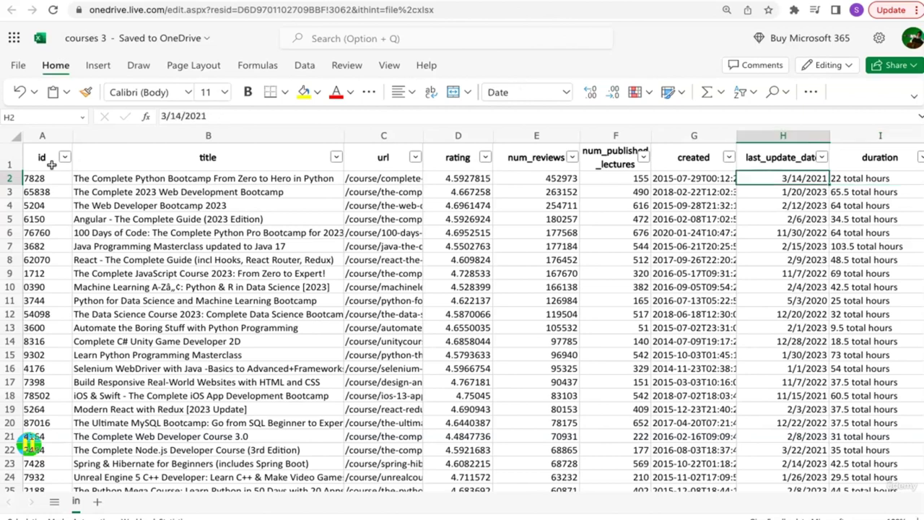
key("Left")
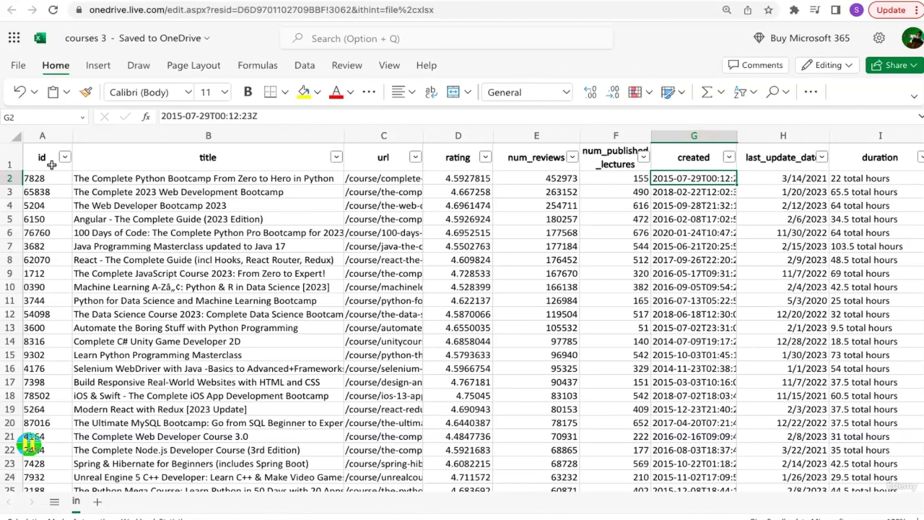
key("Right")
key("Right")
key("Right")
key("Right")
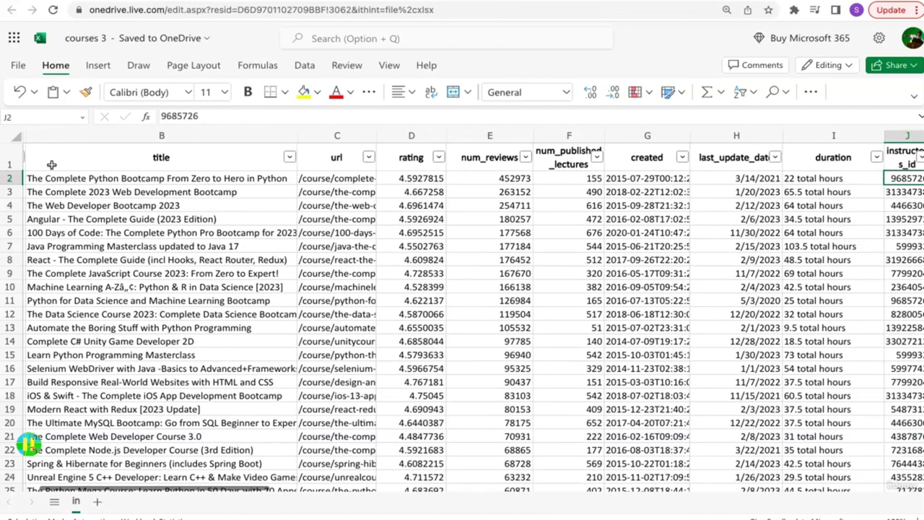
key("Left")
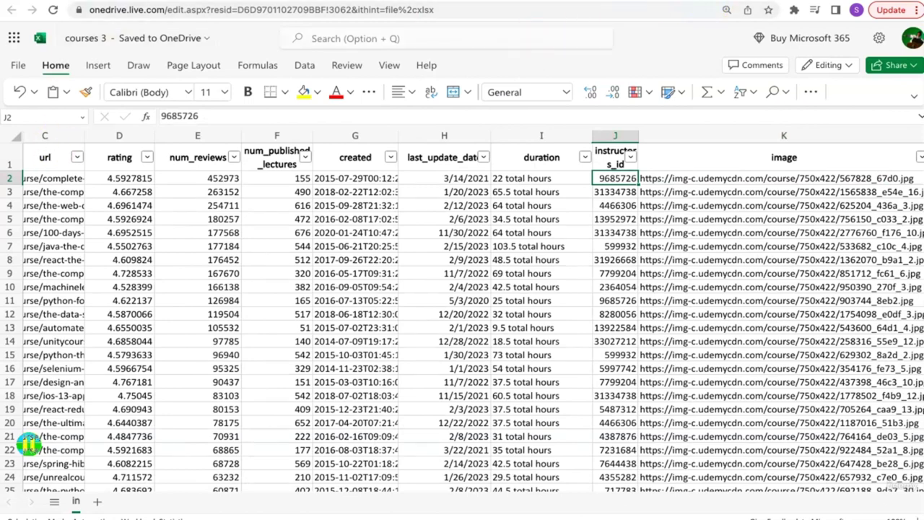
Switch to the instructors workbook and check its id column and the first instructor's title entry
left_click(585, 1)
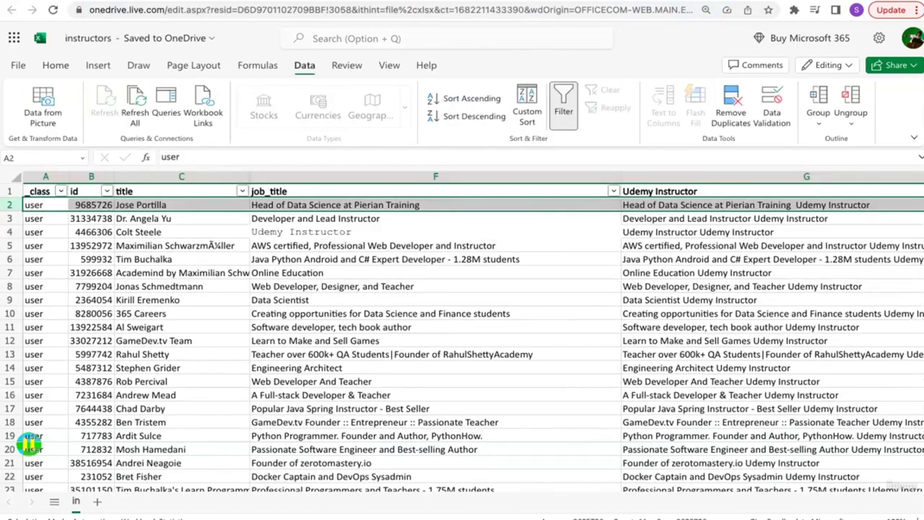
left_click(89, 192)
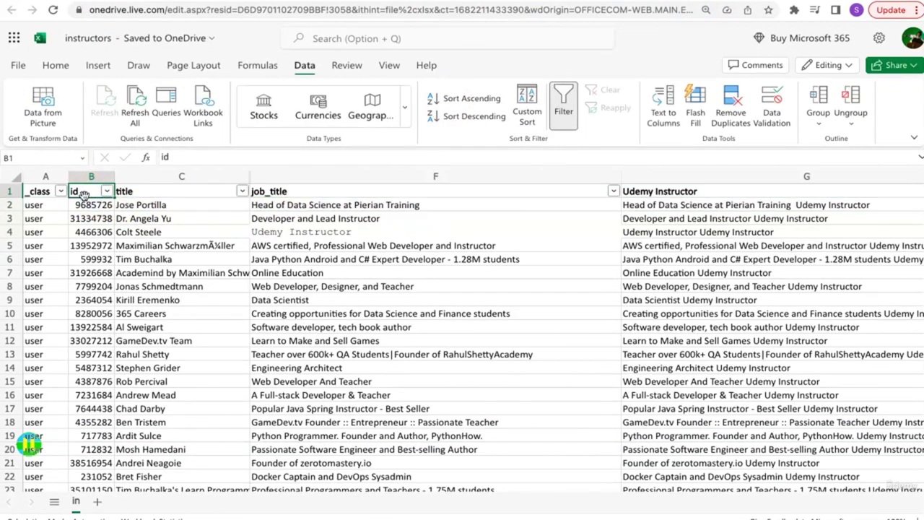
left_click(144, 205)
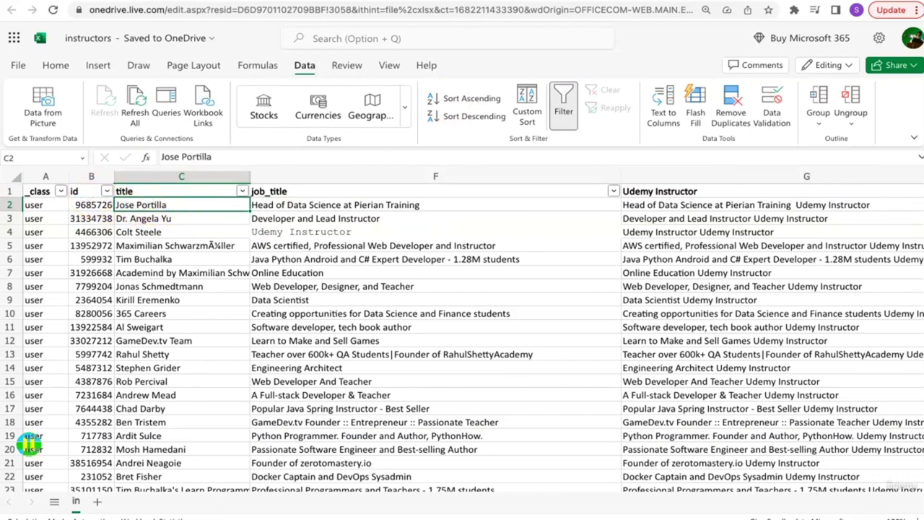
Return to the courses 3 workbook and compare the first course's id with its instructors_id and image link
left_click(180, 0)
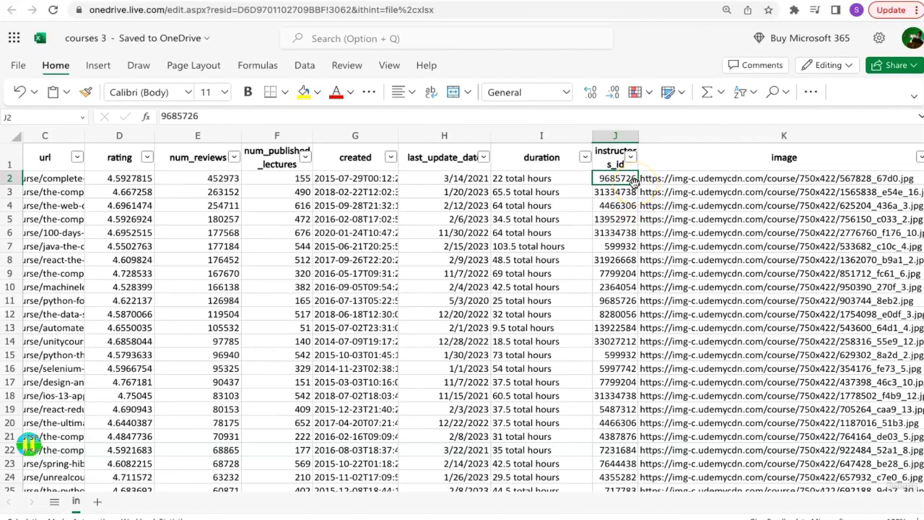
scroll(347, 210, "left", 5)
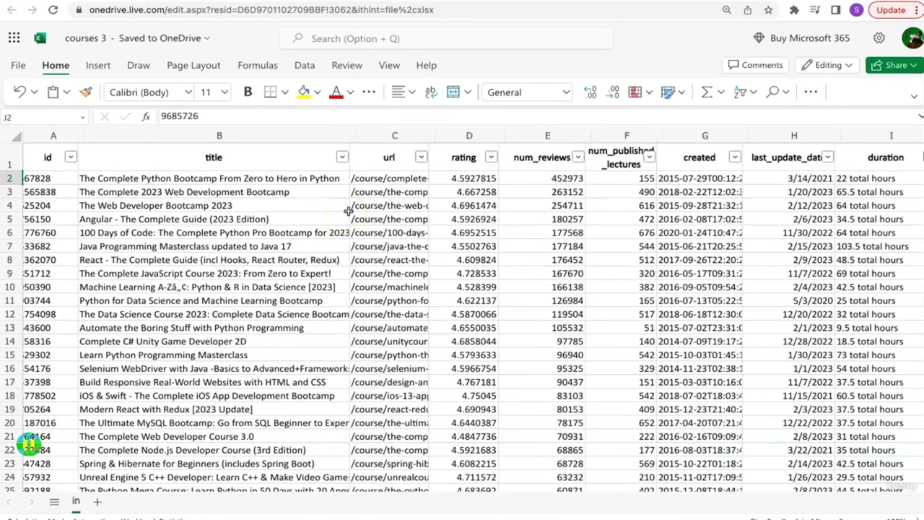
scroll(349, 209, "right", 10)
left_click(472, 137)
left_click(533, 186)
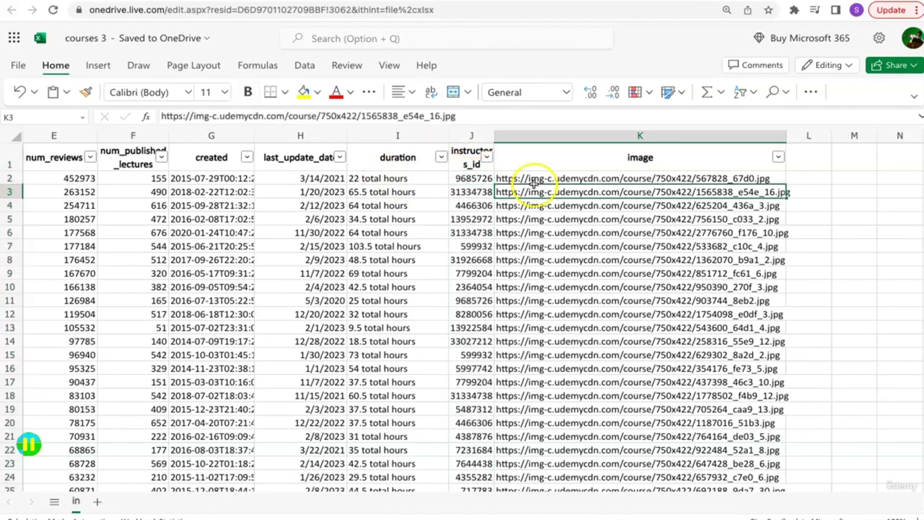
left_click(532, 178)
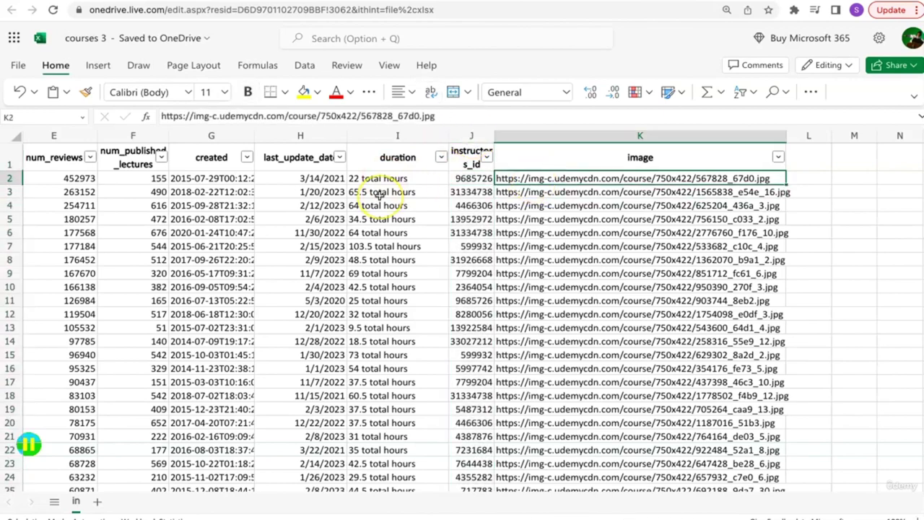
scroll(377, 188, "left", 3)
scroll(379, 195, "left", 5)
left_click(43, 178)
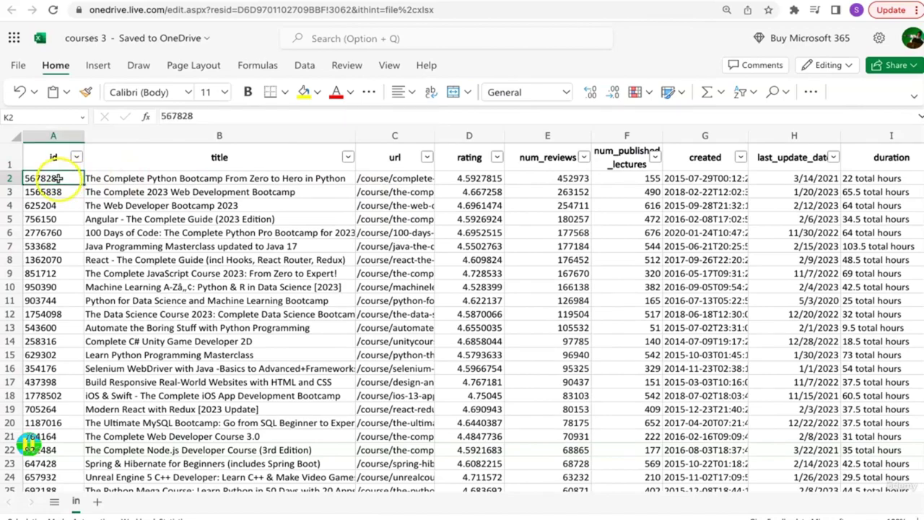
scroll(520, 216, "right", 5)
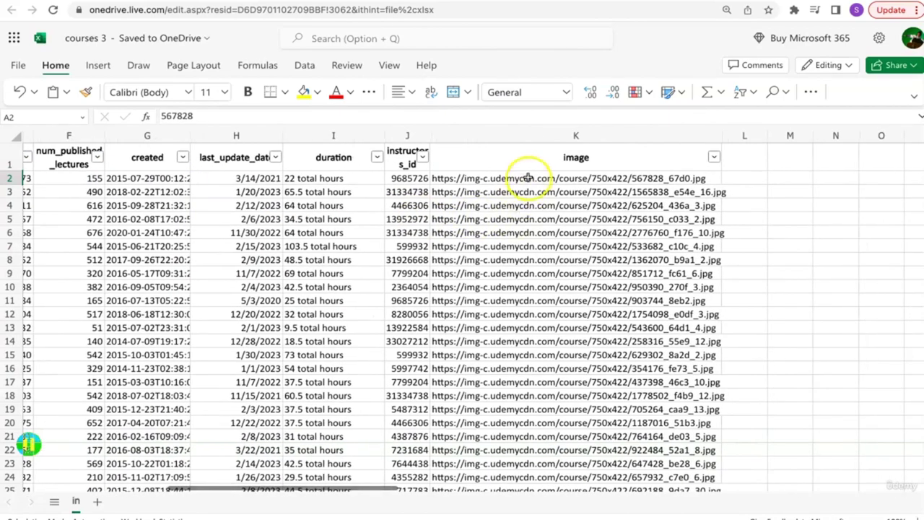
left_click(527, 179)
scroll(472, 179, "left", 6)
left_click(52, 177)
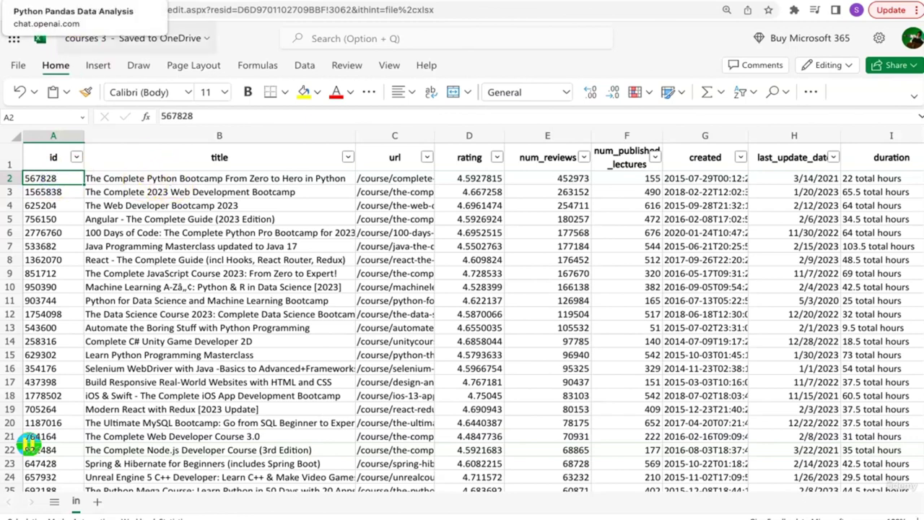
Switch to the Python Pandas Data Analysis chat in ChatGPT and read the prompt's role description and eight pd.read_csv import instructions
left_click(108, 1)
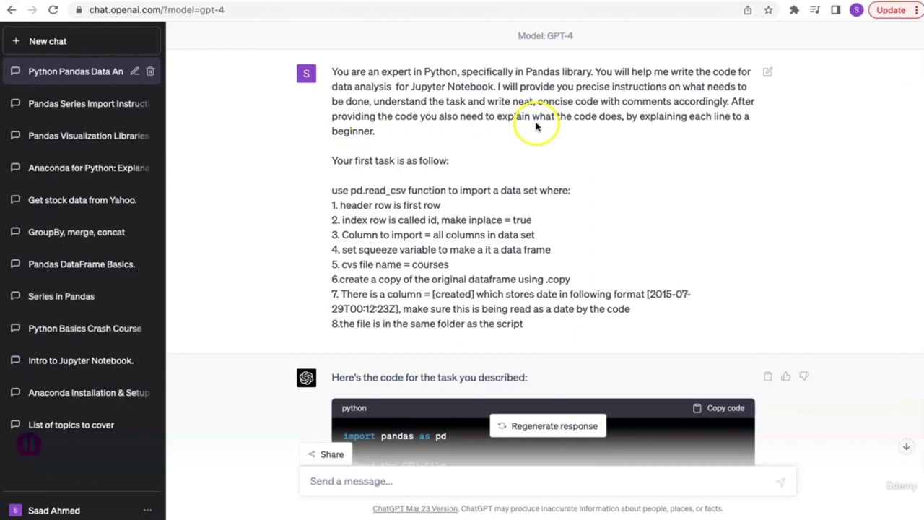
double_click(700, 116)
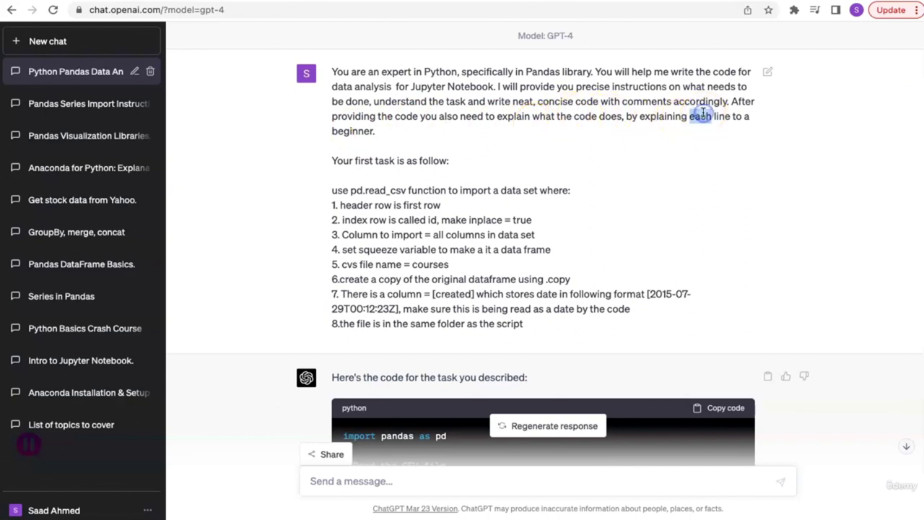
double_click(343, 130)
left_click(264, 157)
scroll(264, 157, "down", 2)
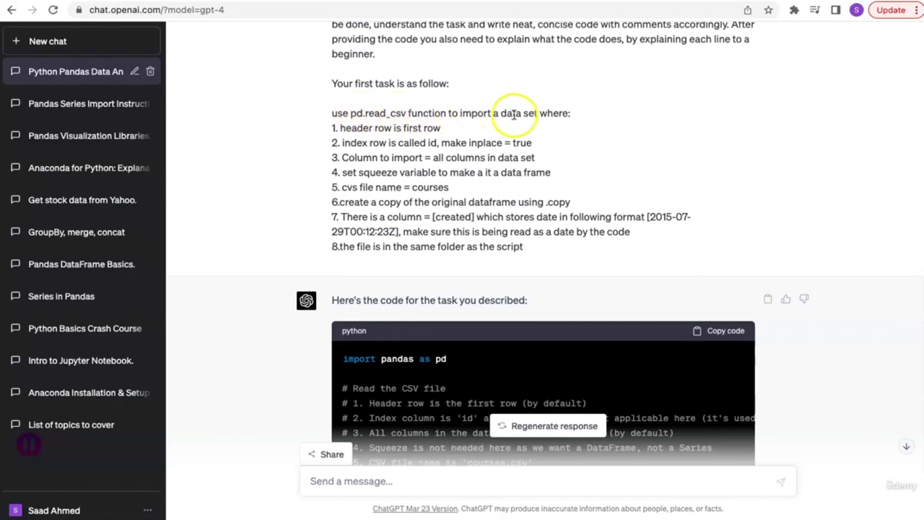
scroll(294, 156, "down", 1)
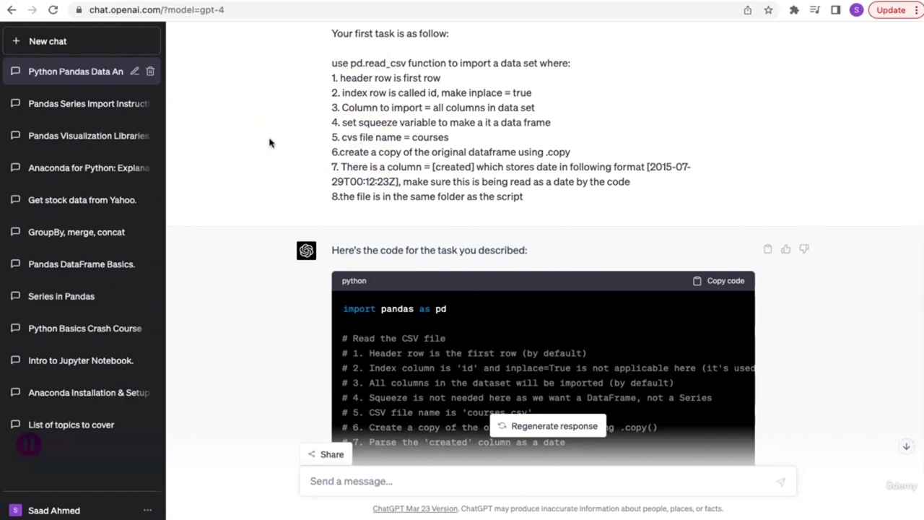
scroll(270, 142, "down", 1)
scroll(270, 143, "up", 1)
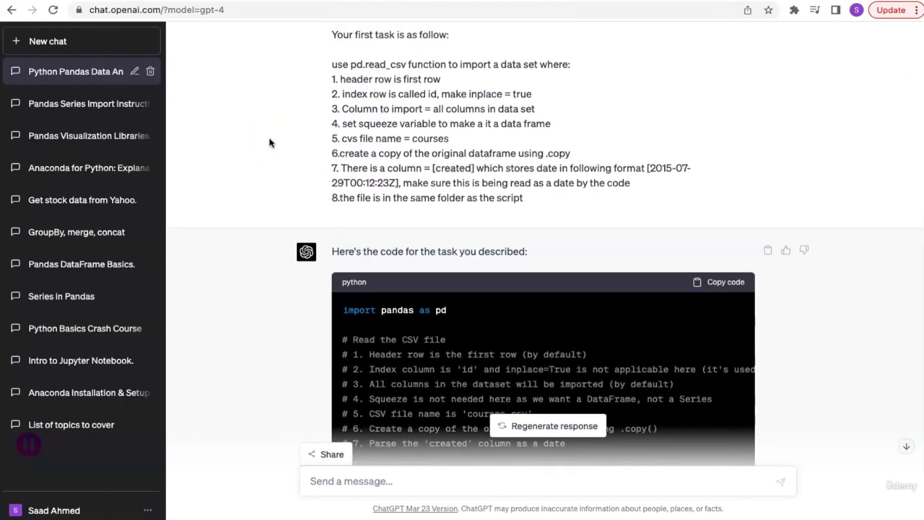
scroll(270, 143, "down", 1)
scroll(268, 142, "up", 1)
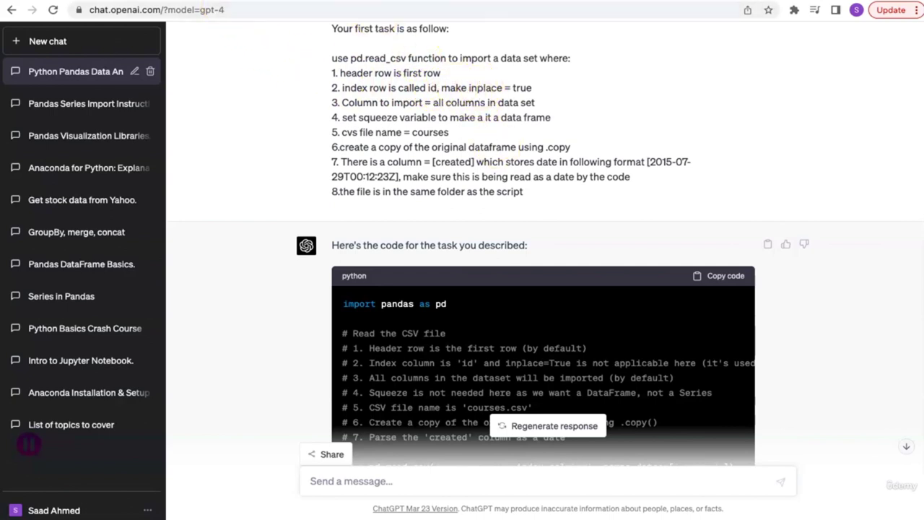
Switch back to the courses 3 workbook and examine the id column and the first course's id and title
left_click(180, 2)
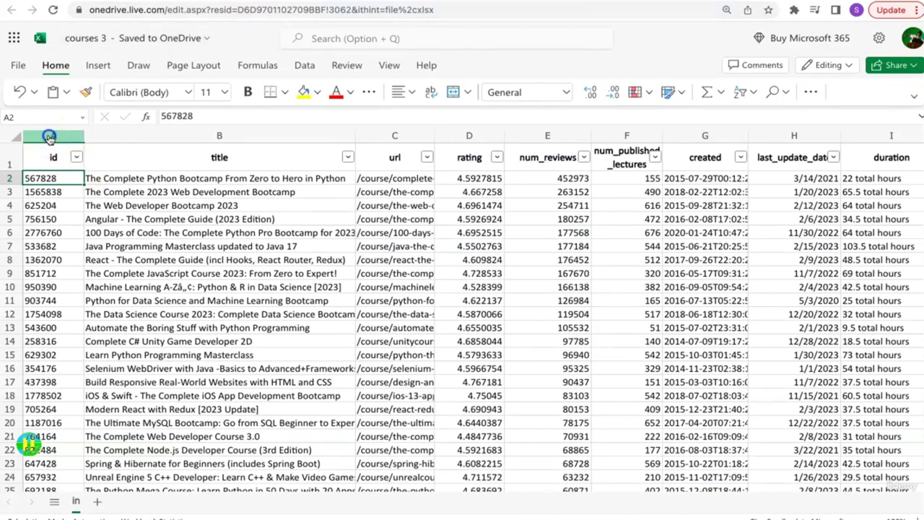
left_click(11, 181)
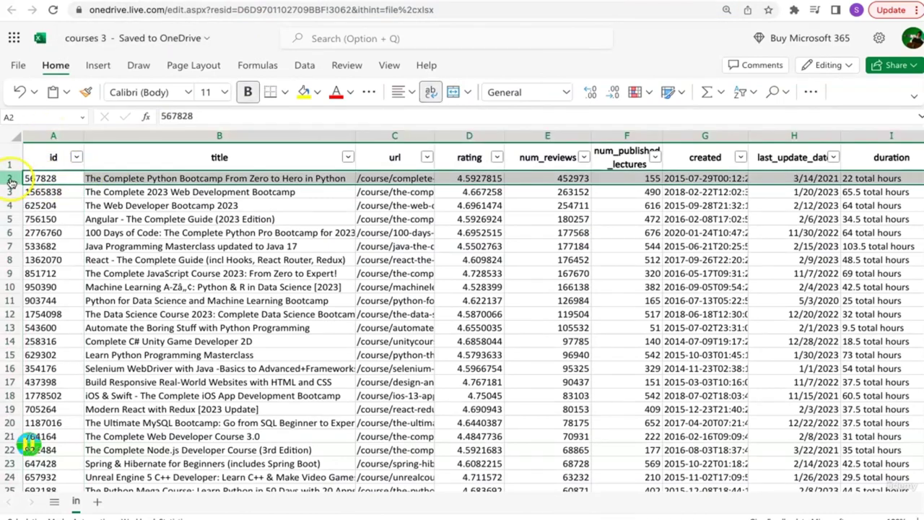
left_click(49, 178)
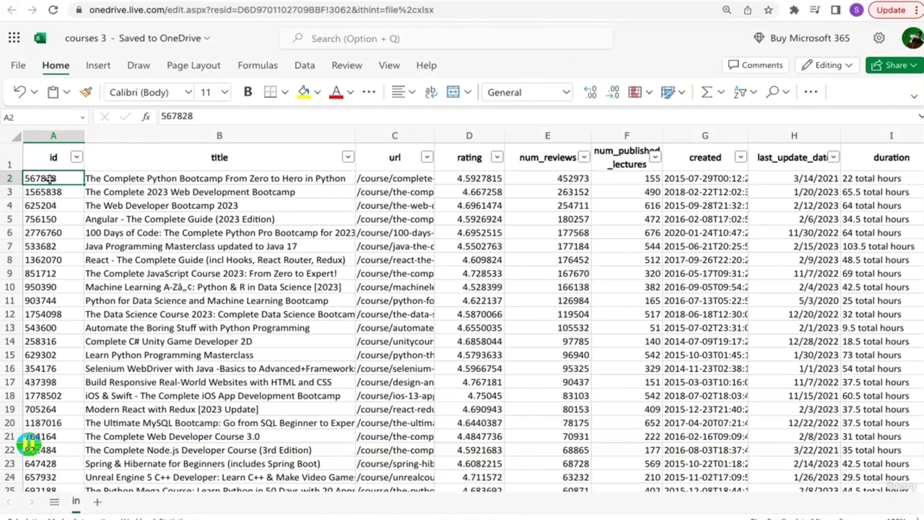
left_click(145, 179)
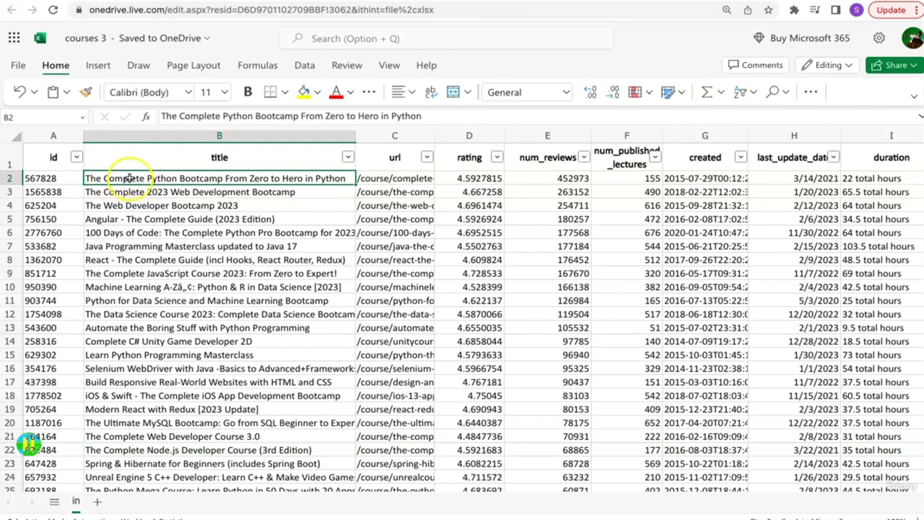
left_click(282, 179)
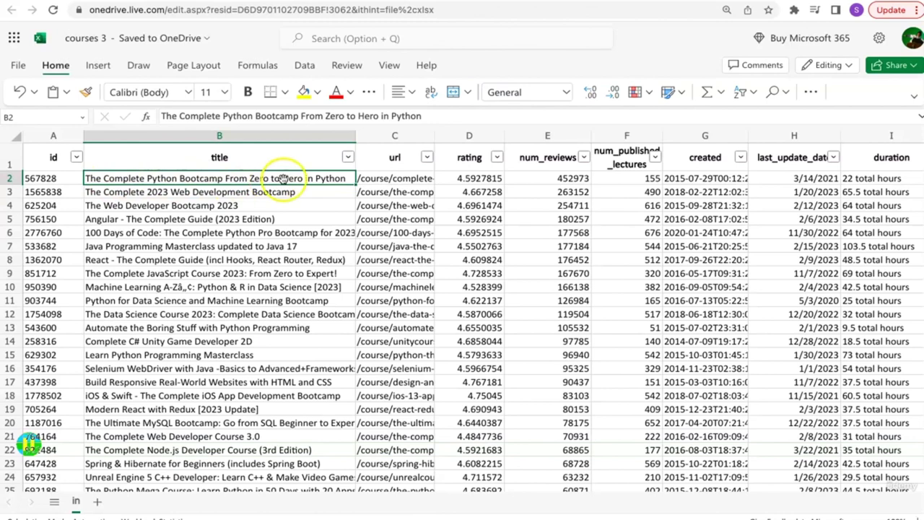
Compare the first course's id with its url in the courses 3 workbook
left_click(45, 176)
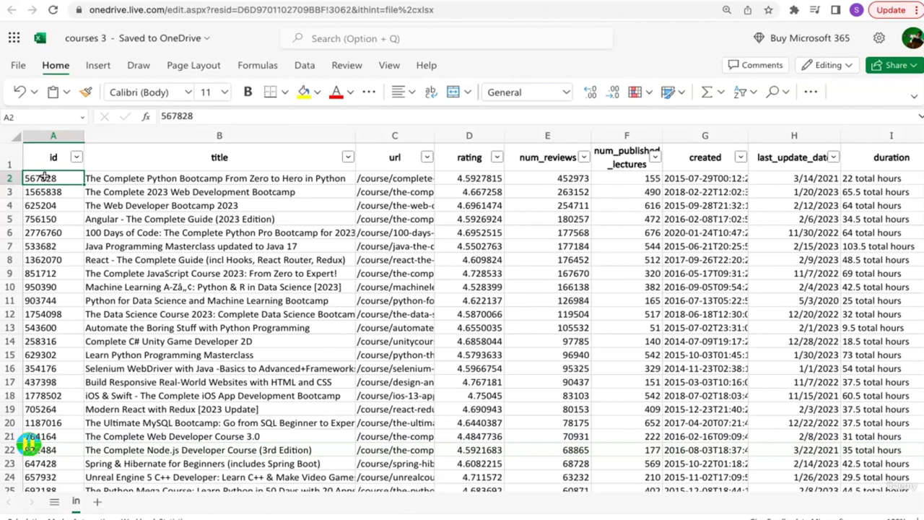
left_click(385, 181)
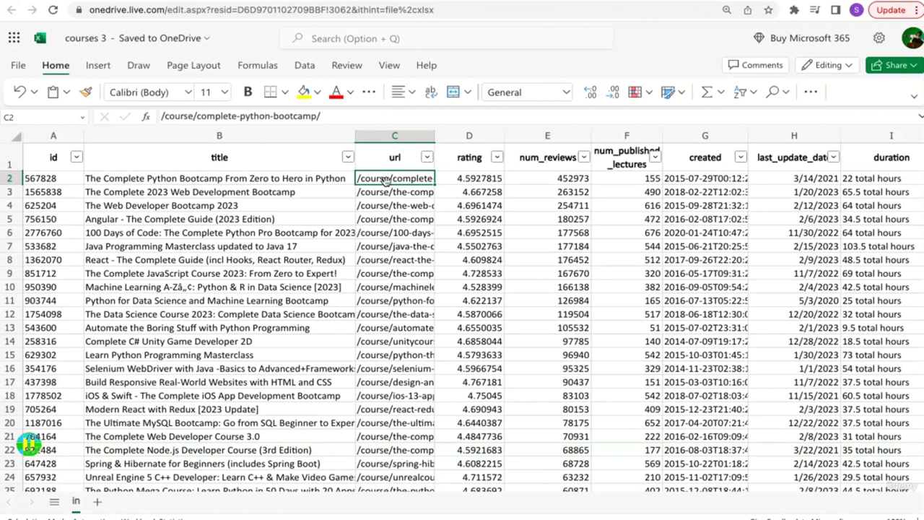
left_click(50, 180)
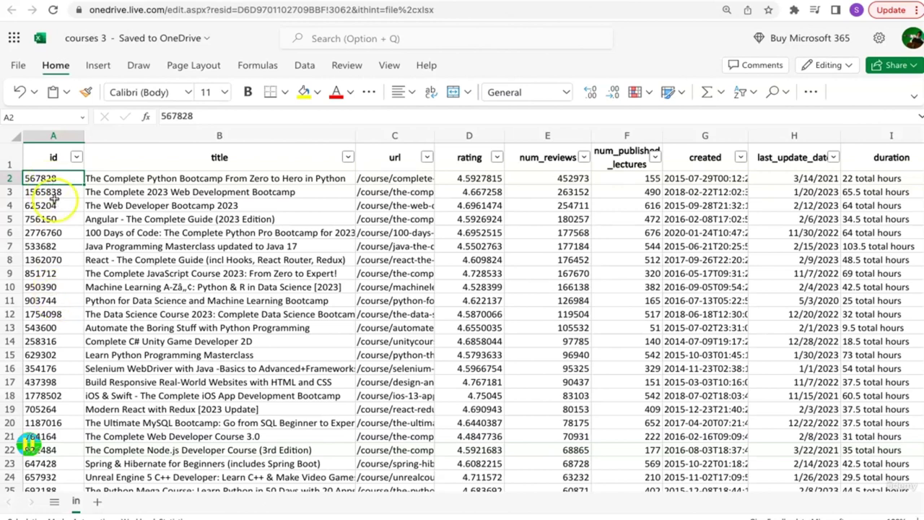
Switch to the ChatGPT chat and read the prompt's instructions on the index, imported columns, squeeze variable and courses file name
left_click(370, 244)
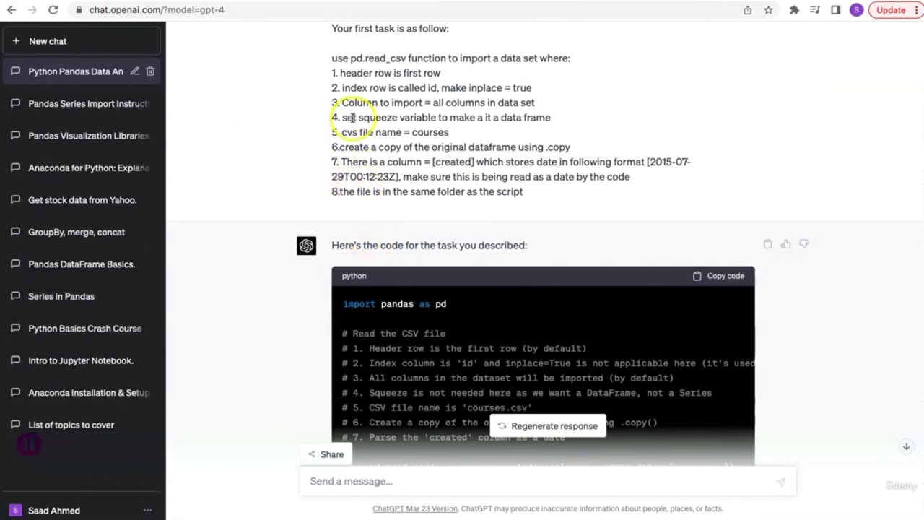
double_click(348, 87)
left_click(352, 95)
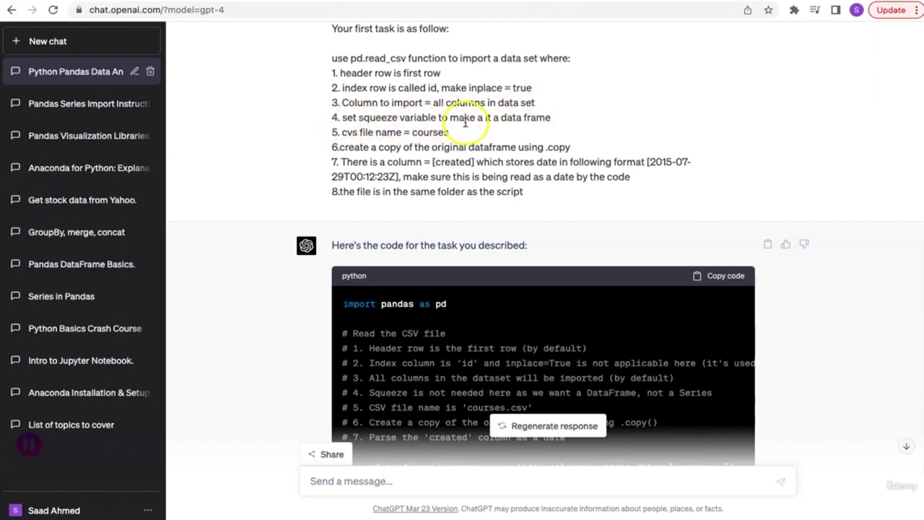
double_click(381, 118)
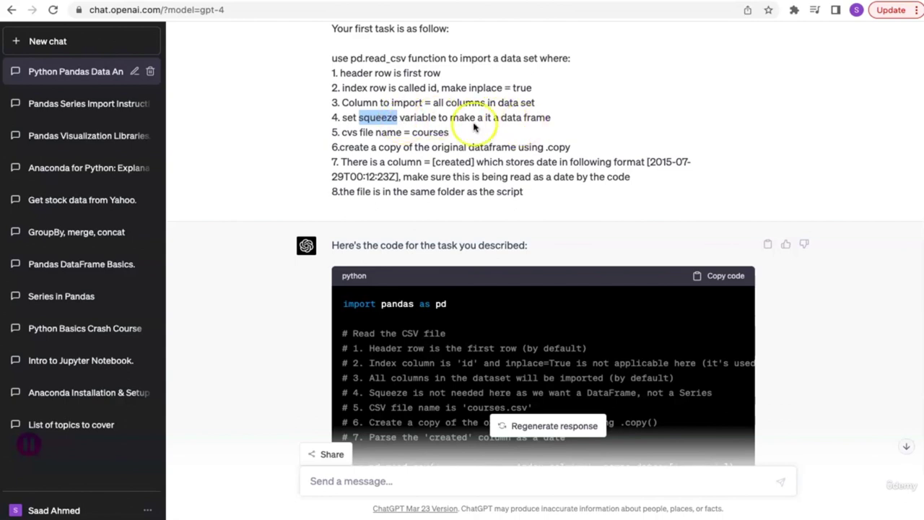
left_click(399, 128)
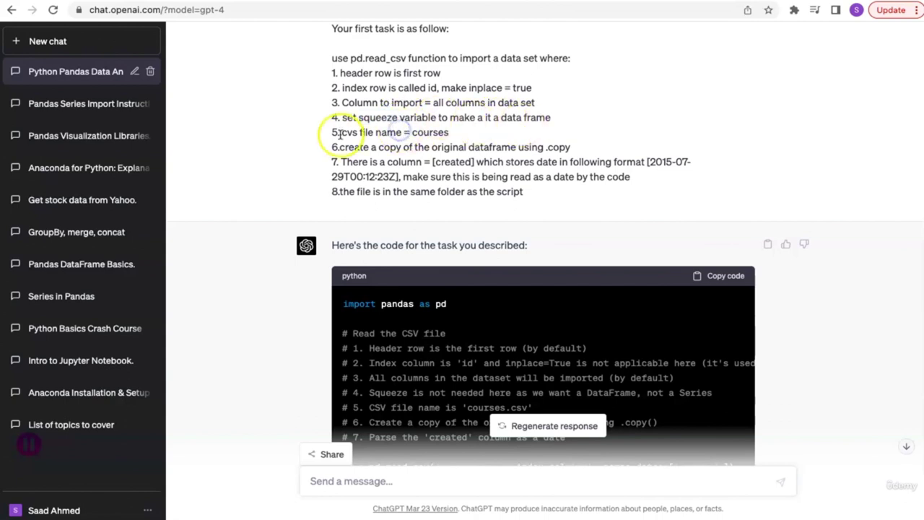
double_click(429, 133)
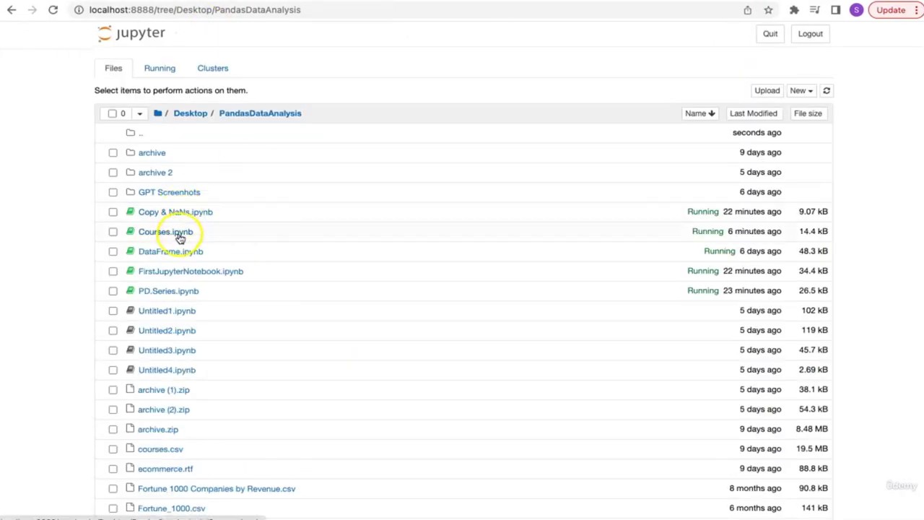
Locate courses.csv in Jupyter's PandasDataAnalysis folder, and return to ChatGPT to read the prompt's .copy and created-date instructions
scroll(66, 347, "down", 3)
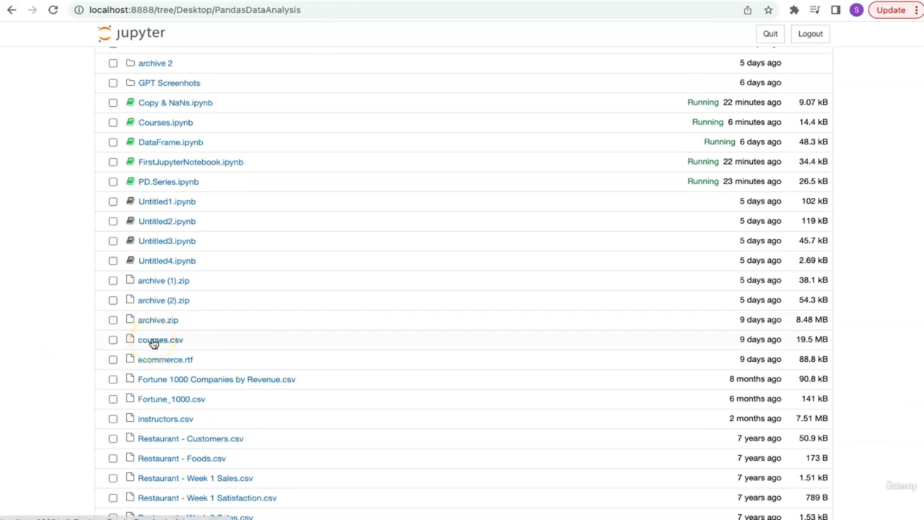
scroll(45, 215, "up", 3)
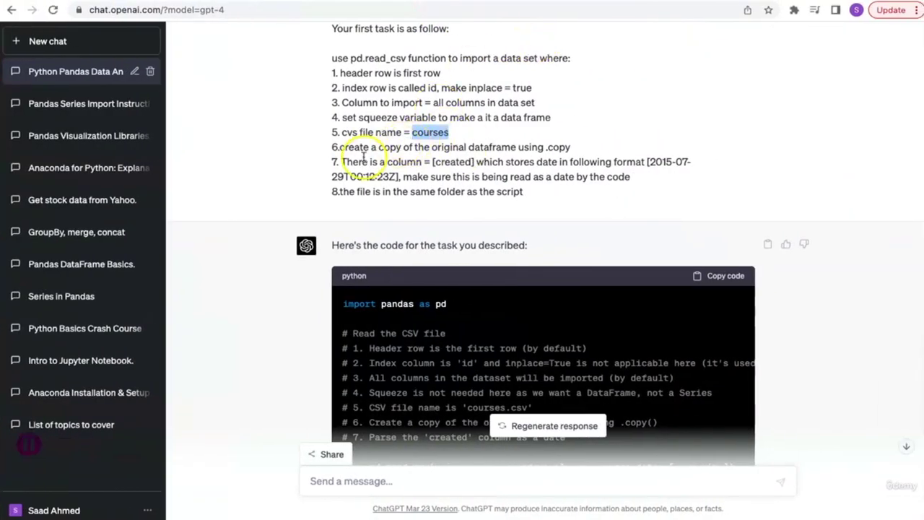
left_click(363, 156)
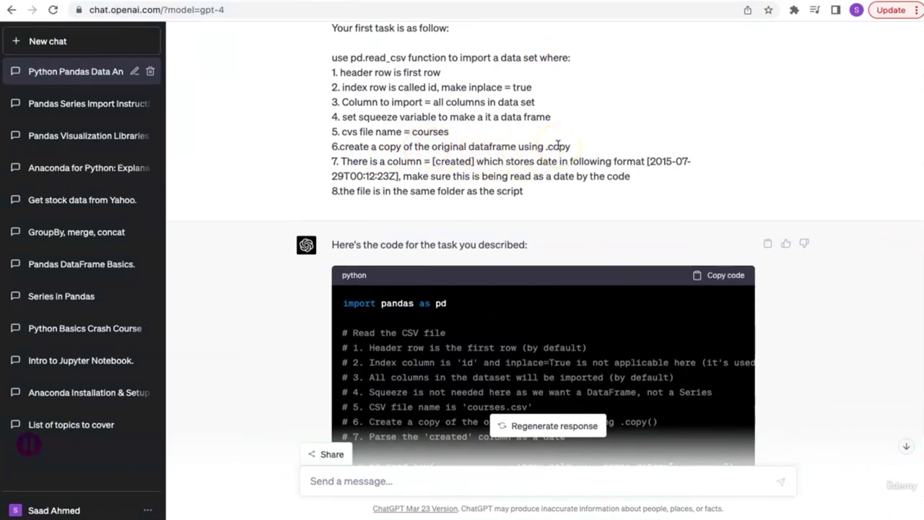
scroll(558, 145, "down", 1)
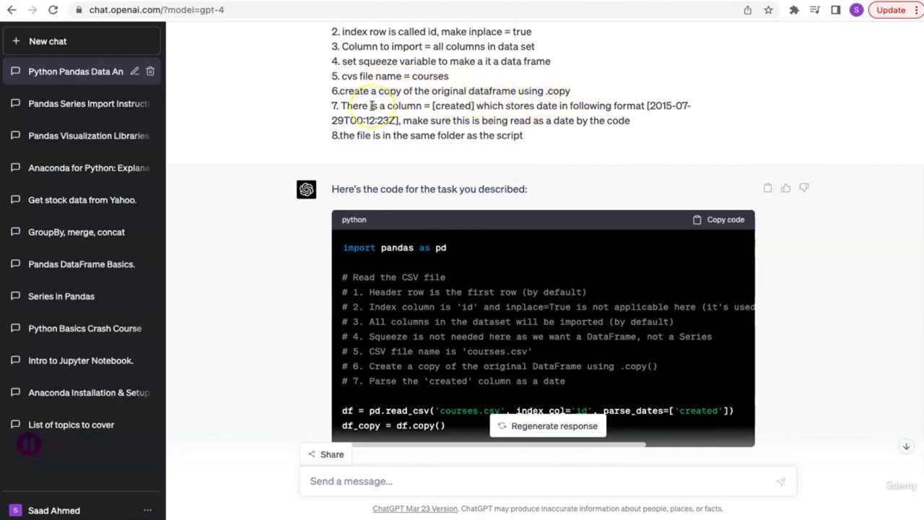
scroll(372, 105, "down", 1)
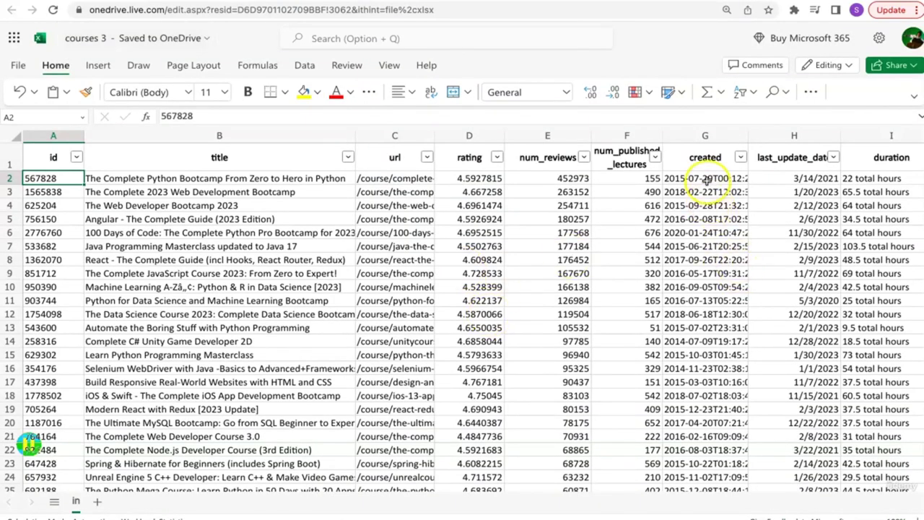
Switch to the courses 3 workbook and inspect the created column's header and the first course's full timestamp
left_click(705, 179)
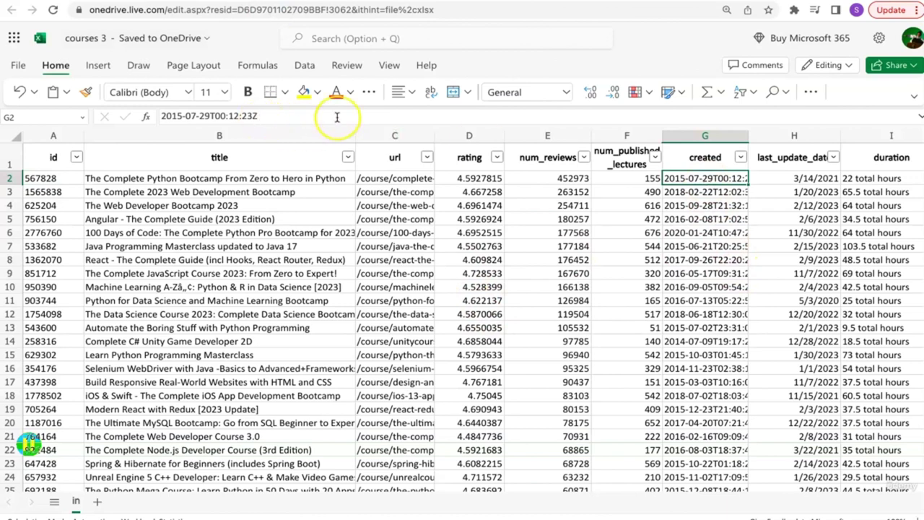
left_click(706, 156)
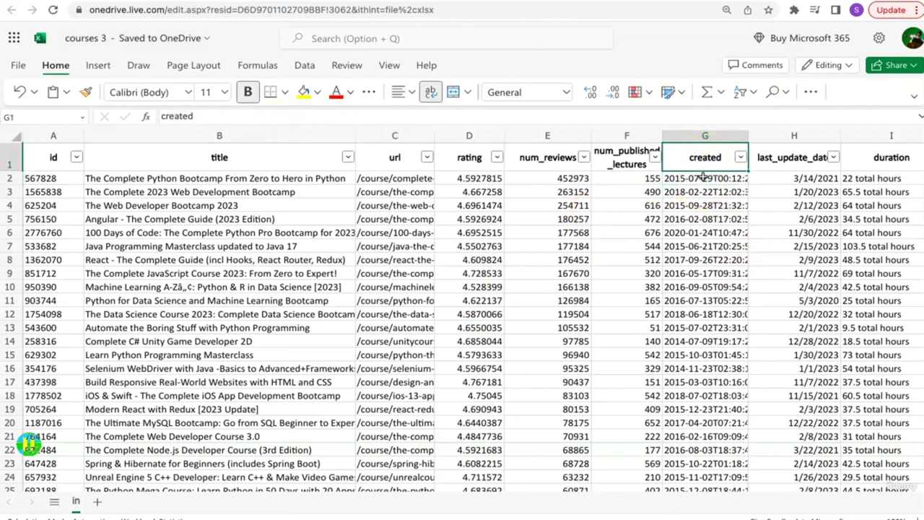
left_click(702, 178)
left_click(190, 115)
triple_click(190, 116)
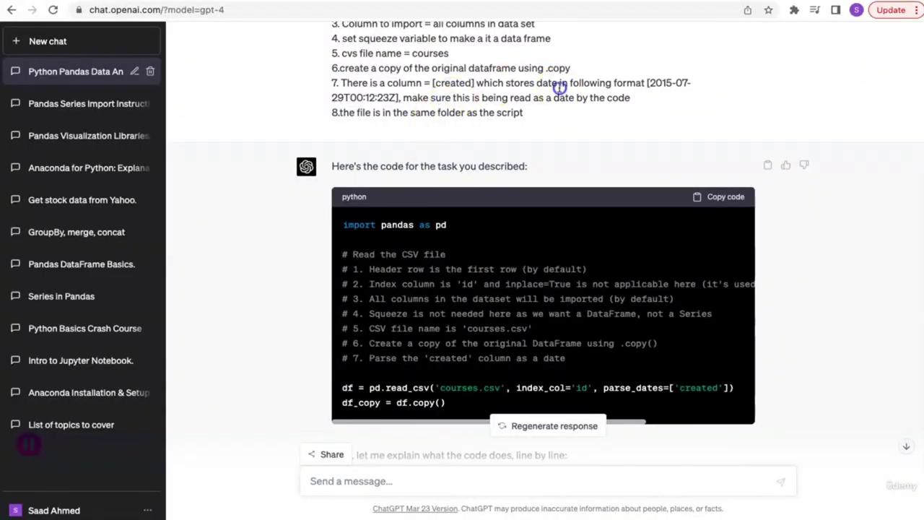
Compare the date format given in the ChatGPT prompt's seventh instruction with the first created value in the courses 3 workbook
left_click_drag(647, 82, 397, 94)
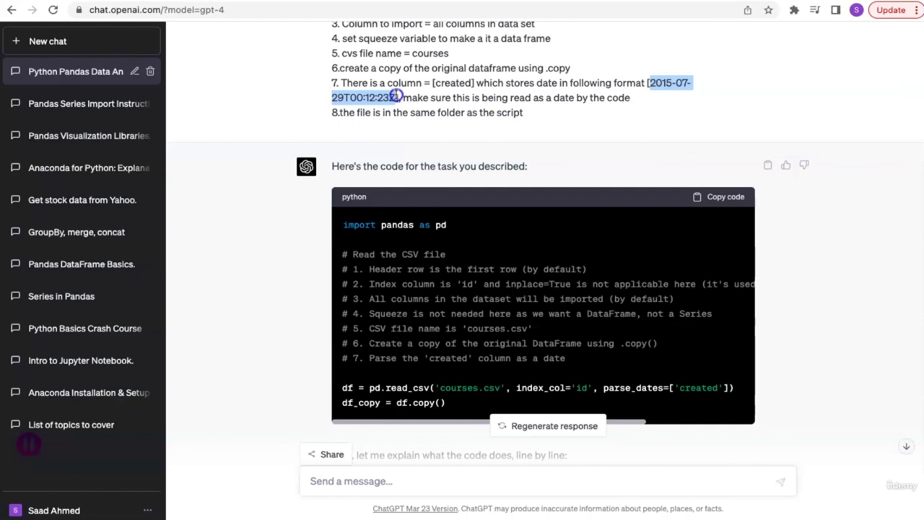
left_click(458, 99)
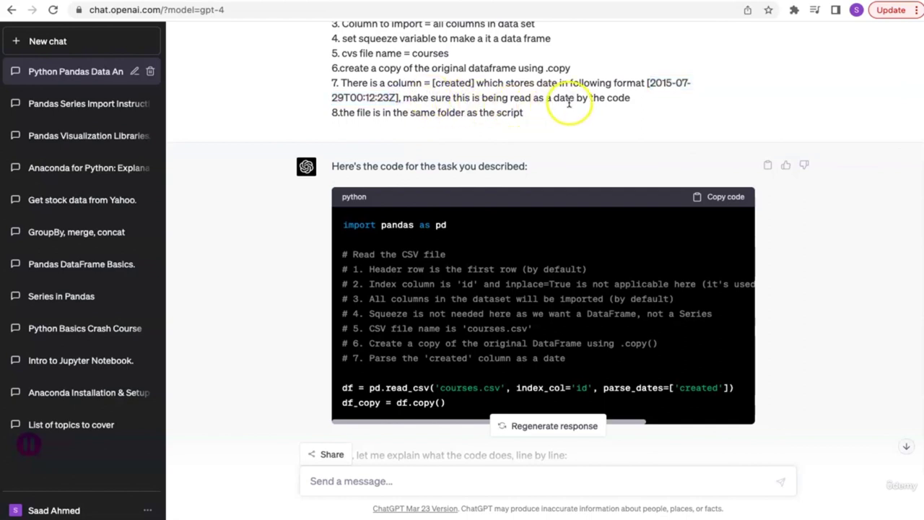
left_click(144, 2)
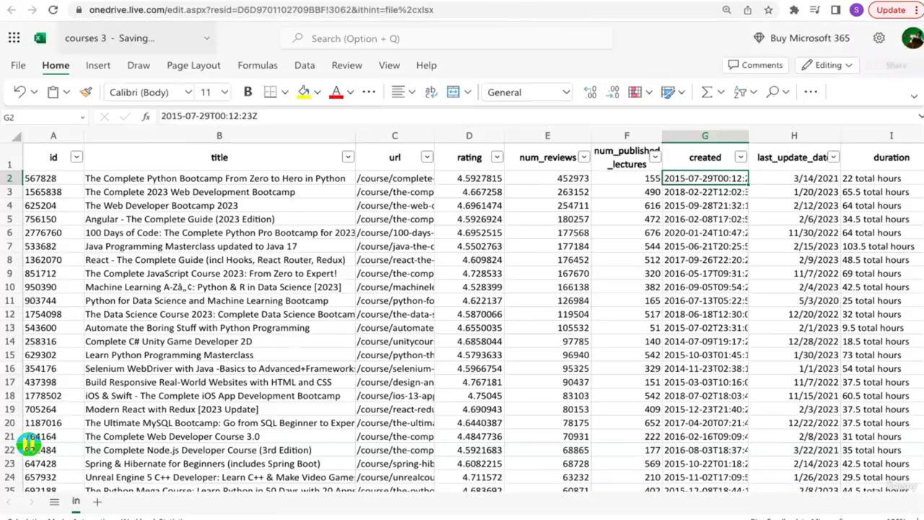
key("ctrl+Tab")
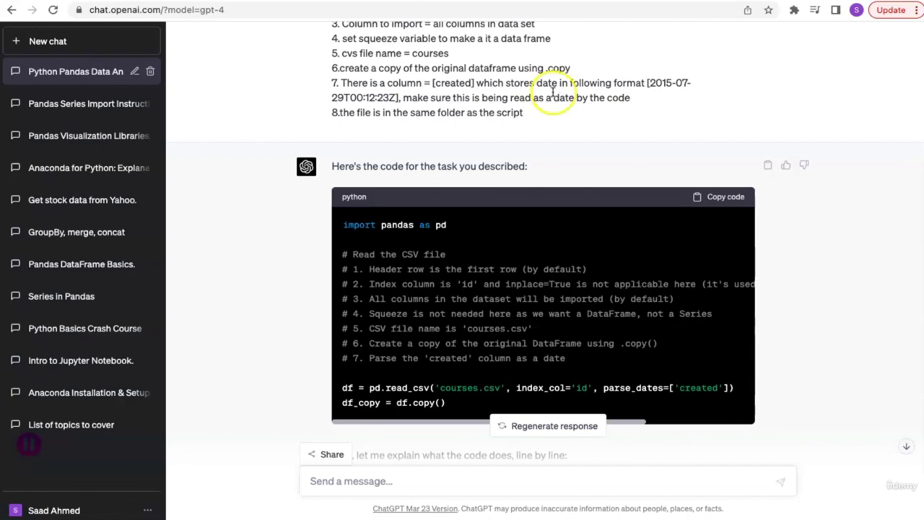
left_click_drag(649, 84, 668, 86)
left_click(667, 85)
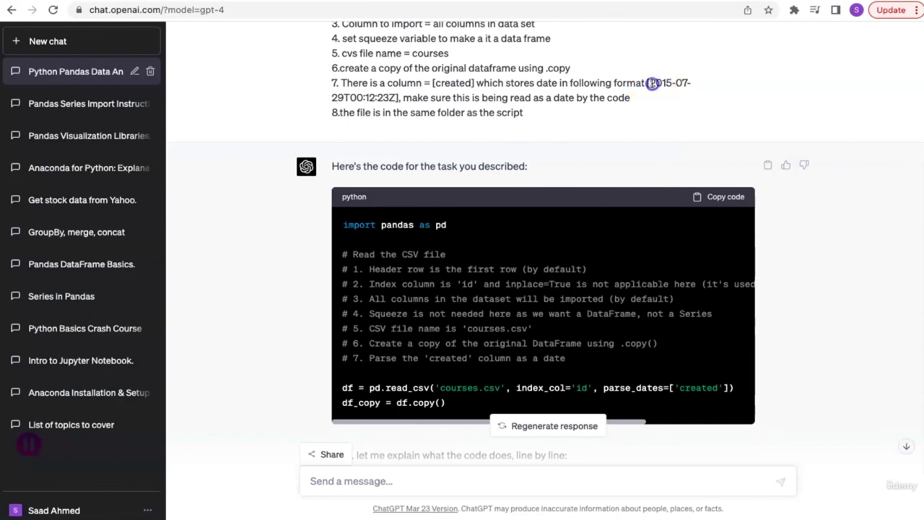
left_click_drag(649, 84, 389, 103)
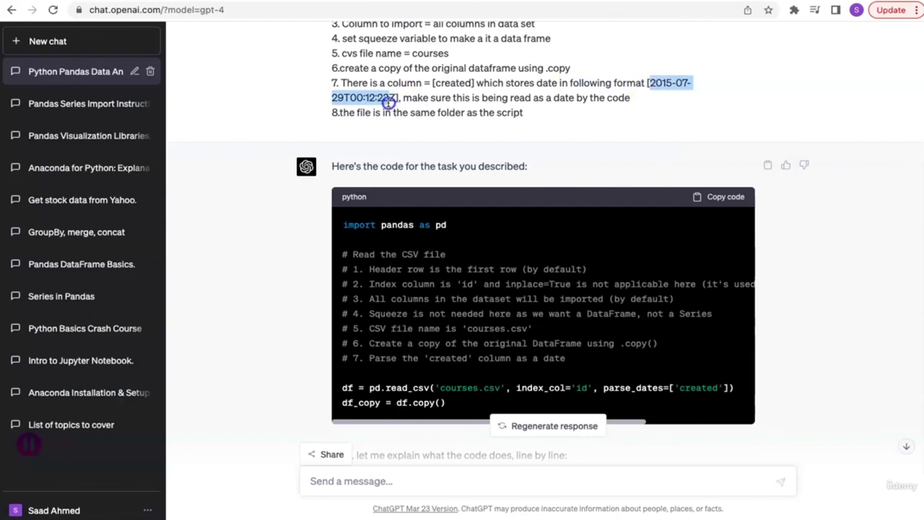
left_click(509, 134)
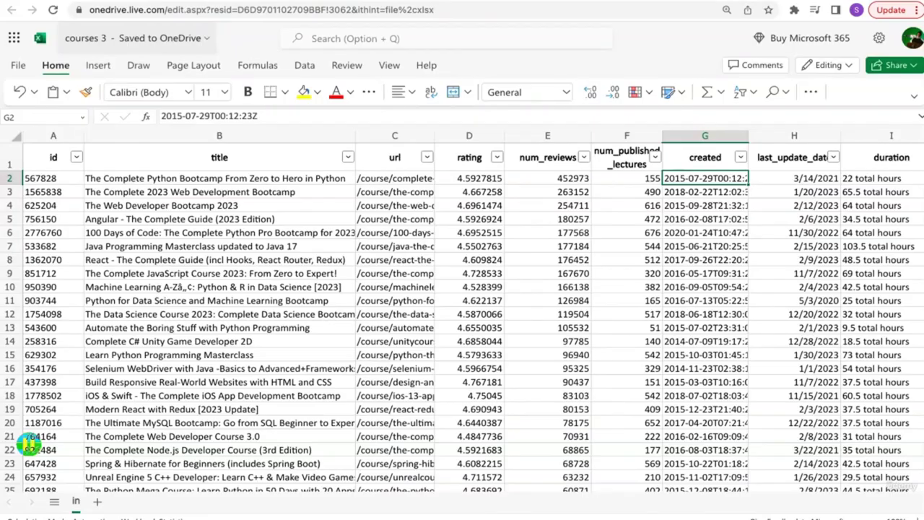
Switch to the courses 3 workbook and check the last_update_date and duration column headers
key("alt+Tab")
left_click(709, 155)
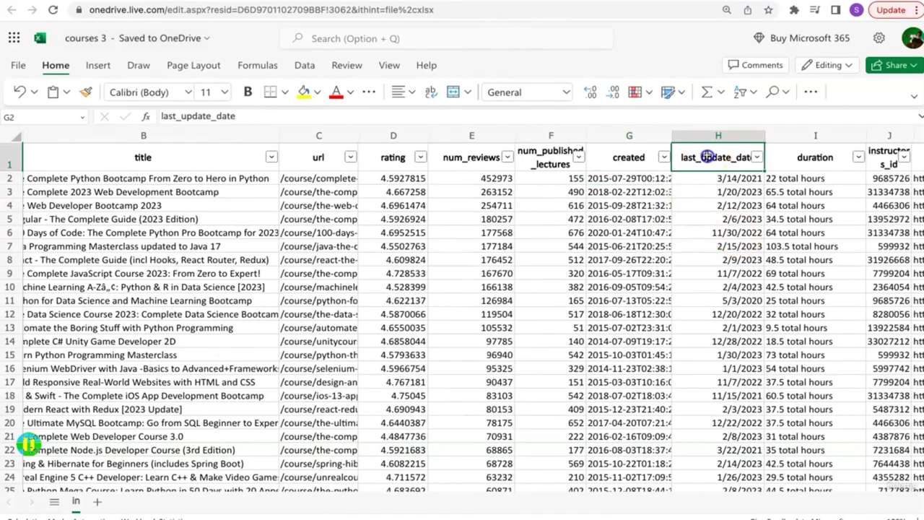
left_click(814, 159)
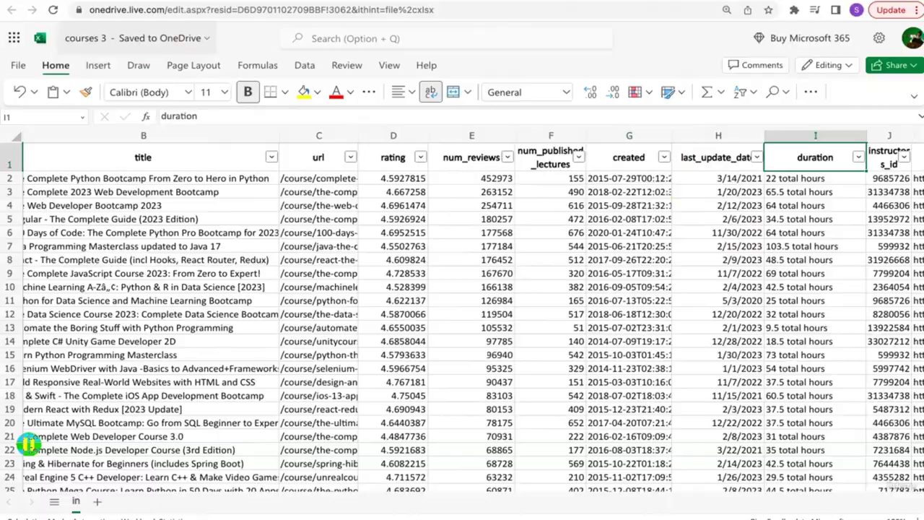
Switch back to ChatGPT and examine the generated code's comments, its index_col='id' argument and the 'courses.csv' file name
key("alt+Tab")
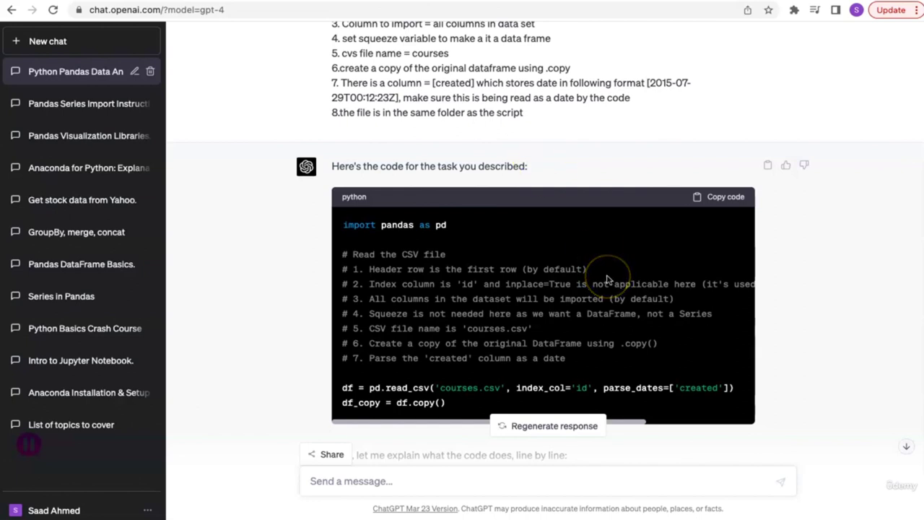
scroll(607, 280, "down", 1)
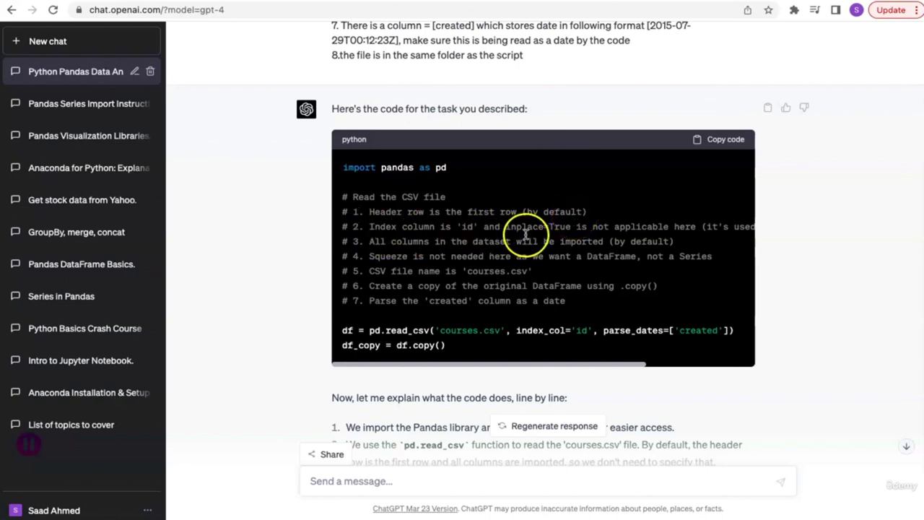
scroll(701, 234, "right", 2)
scroll(701, 233, "left", 2)
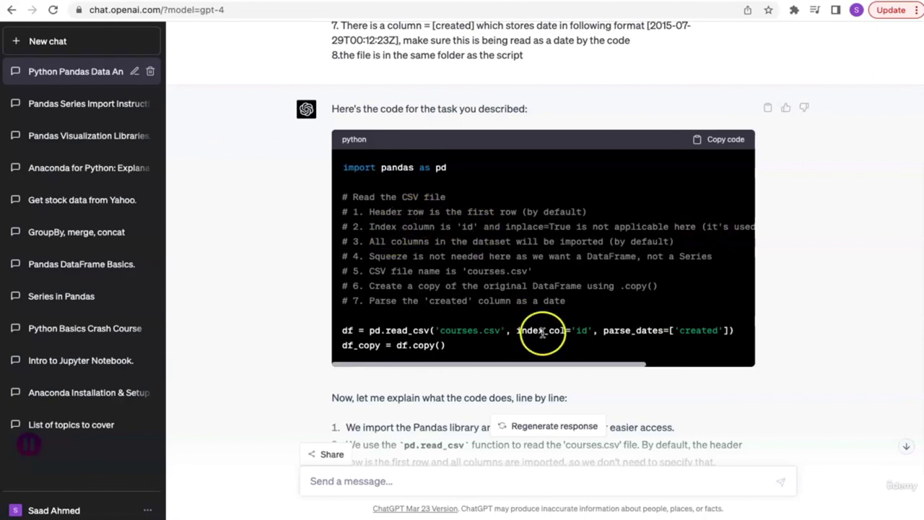
left_click_drag(517, 330, 594, 330)
left_click(378, 243)
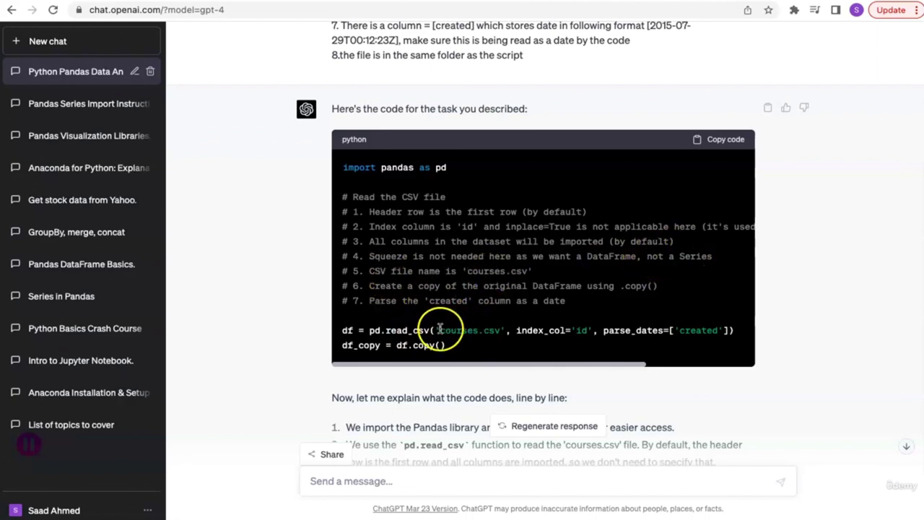
left_click_drag(438, 330, 495, 330)
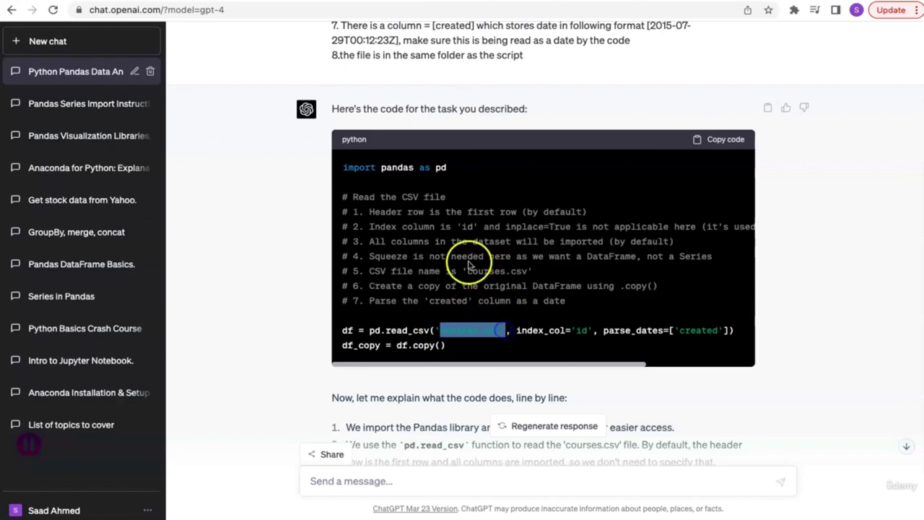
left_click(468, 261)
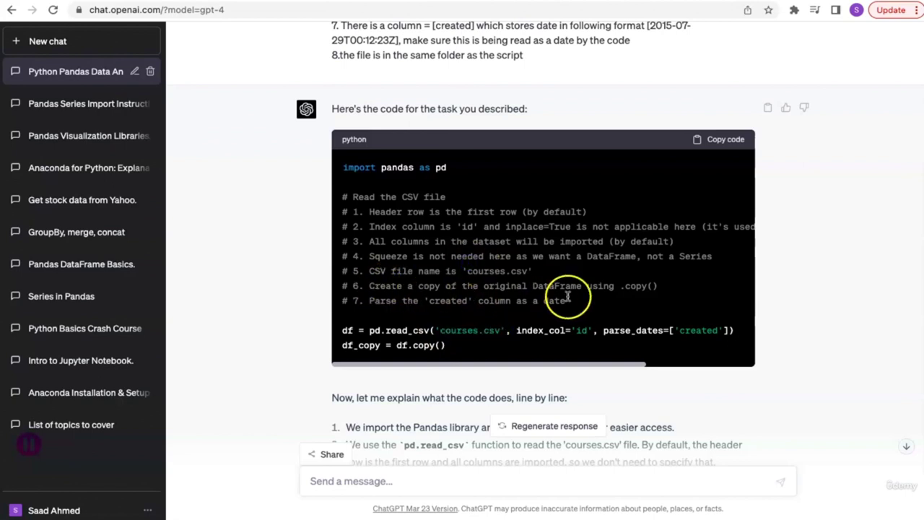
Examine the df_copy = df.copy() line, the date-parsing comment and the parse_dates=['created'] argument in the generated code
left_click_drag(455, 351, 340, 344)
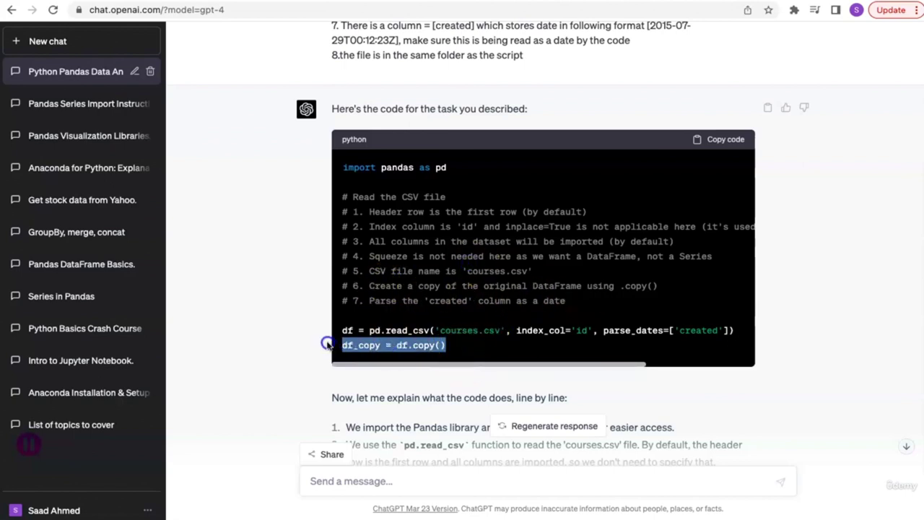
left_click(532, 266)
left_click_drag(375, 303, 575, 298)
left_click(660, 330)
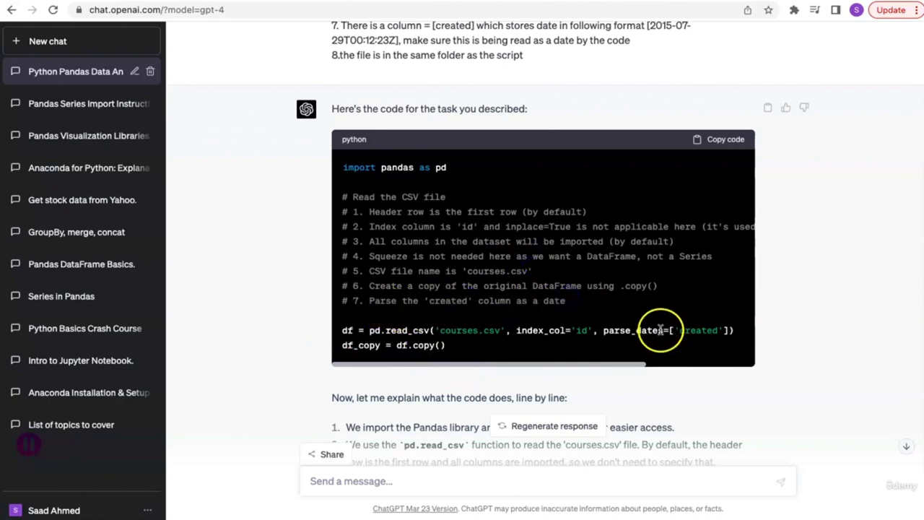
left_click_drag(607, 330, 657, 329)
left_click_drag(599, 328, 711, 331)
left_click(560, 265)
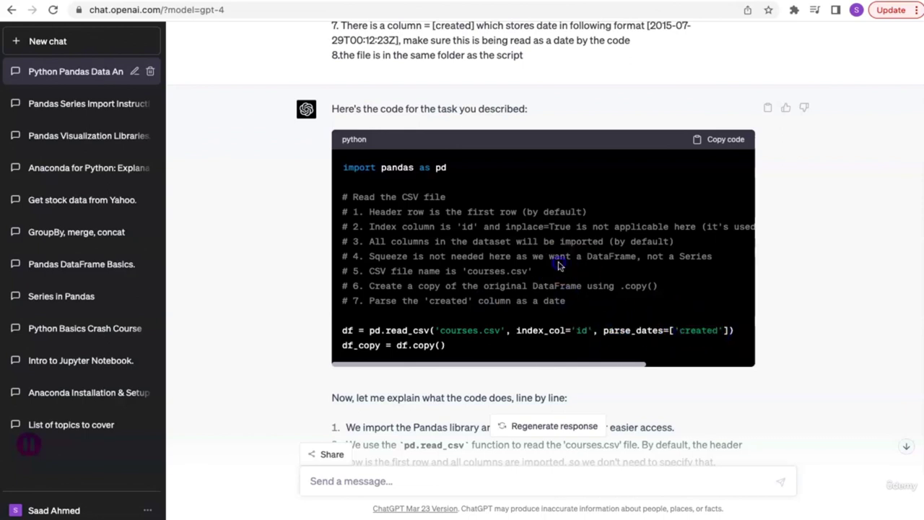
Copy the generated pandas code that imports courses.csv
left_click(718, 140)
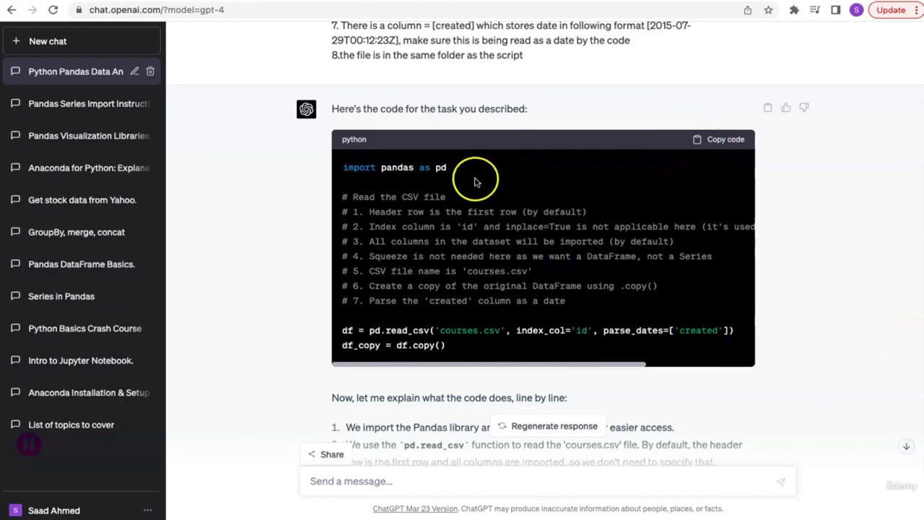
Switch to the Courses notebook in Jupyter, run the import cell and examine its df_1 and df_1.copy() lines
key("ctrl+Left")
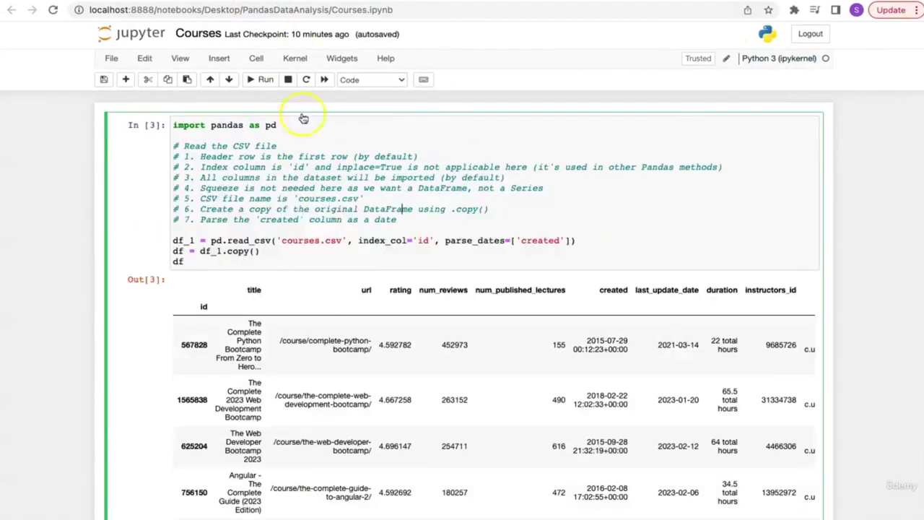
key("shift+Return")
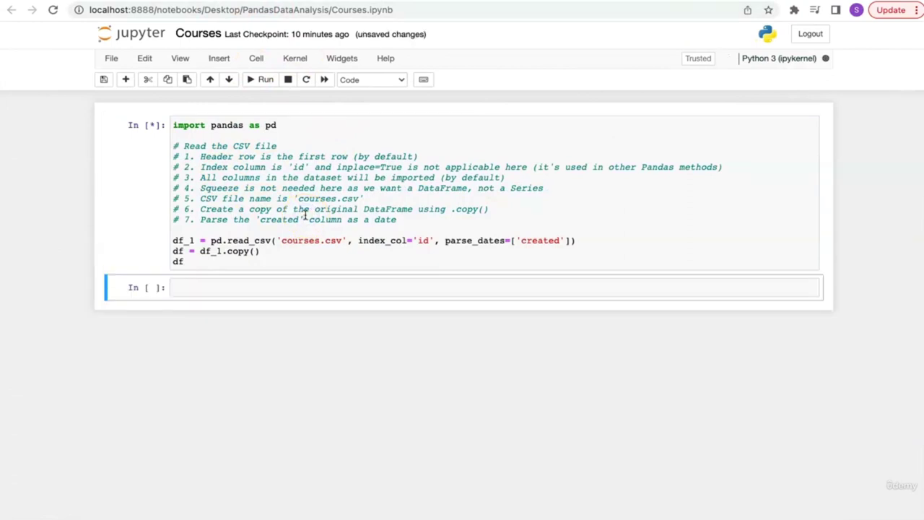
left_click(186, 240)
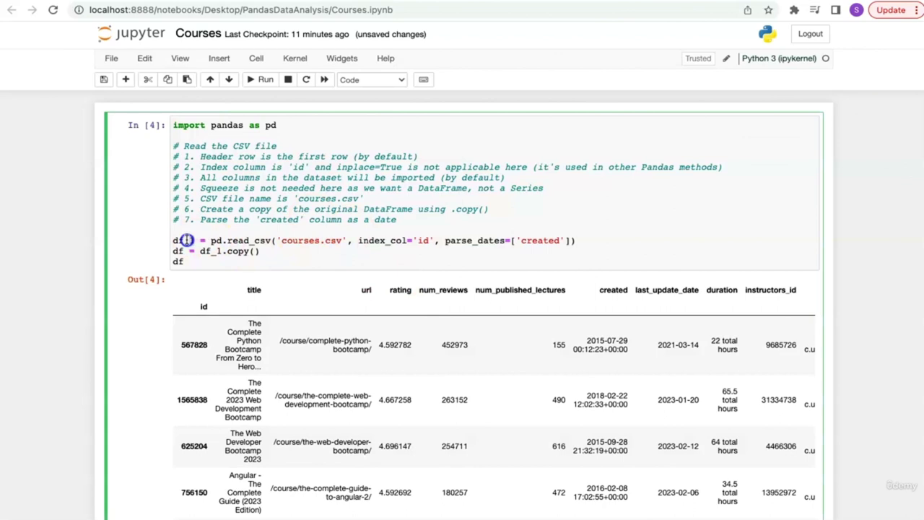
left_click_drag(174, 240, 194, 240)
left_click_drag(260, 251, 200, 251)
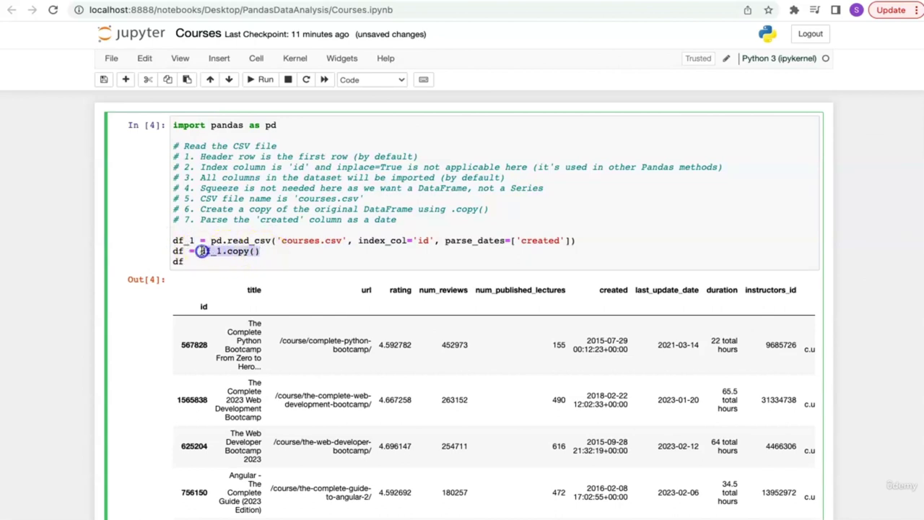
left_click(182, 251)
double_click(180, 261)
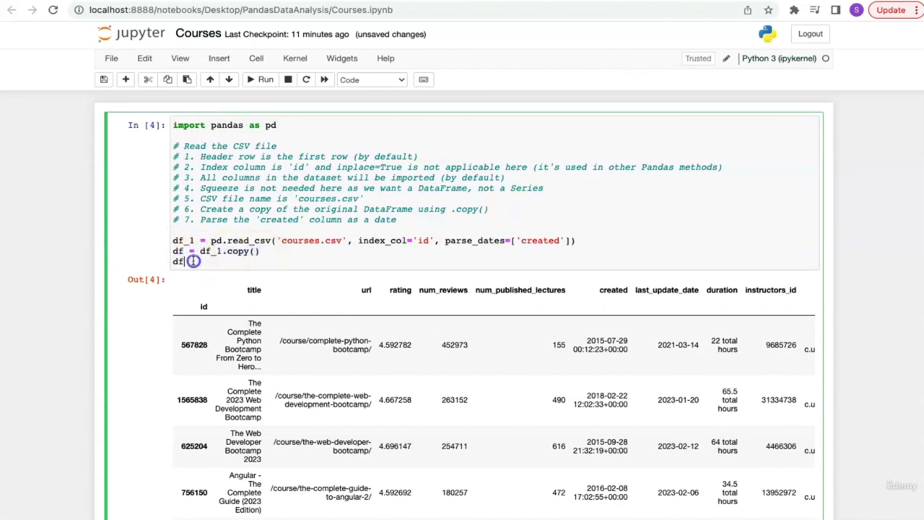
Change the import cell's last line to df.head() and run the cell again to view the first rows
left_click(195, 261)
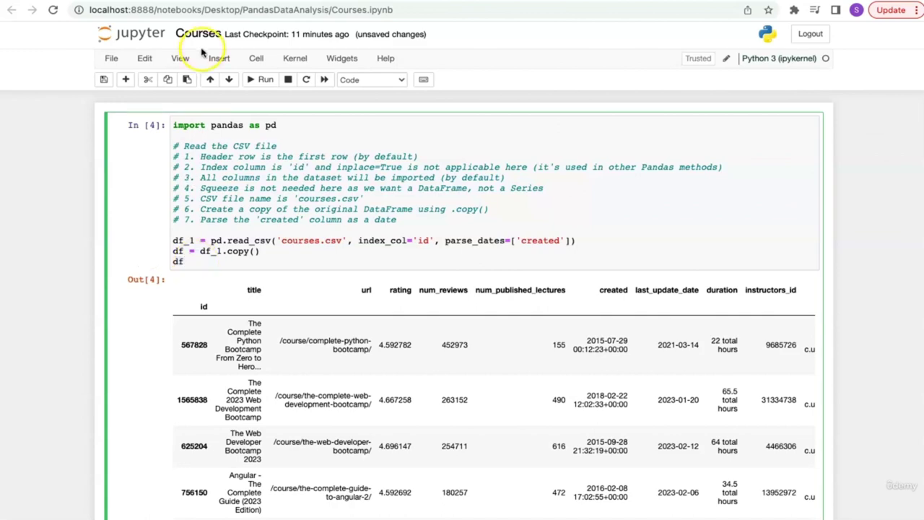
scroll(264, 209, "down", 10)
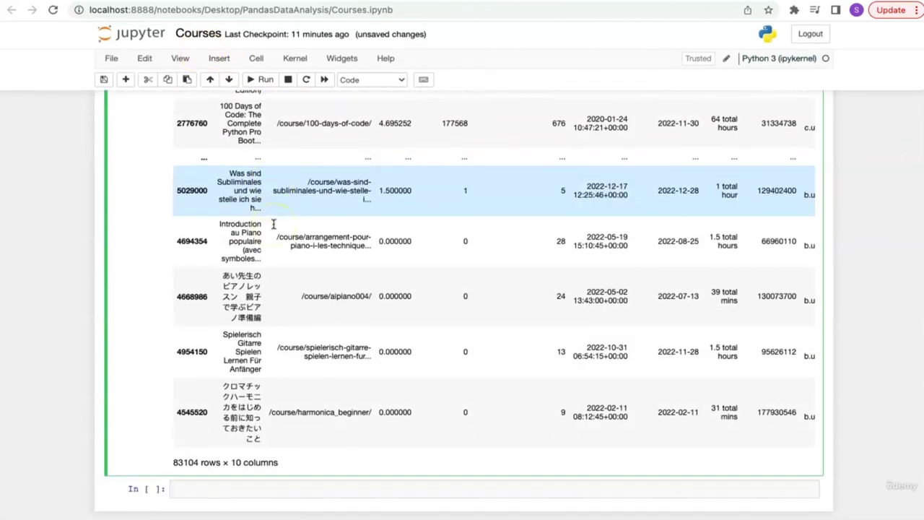
scroll(274, 225, "up", 10)
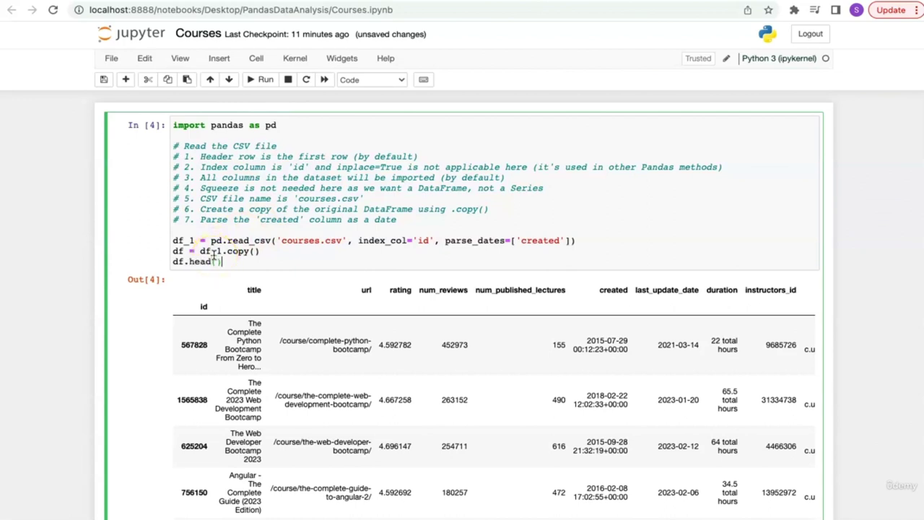
key("shift+Return")
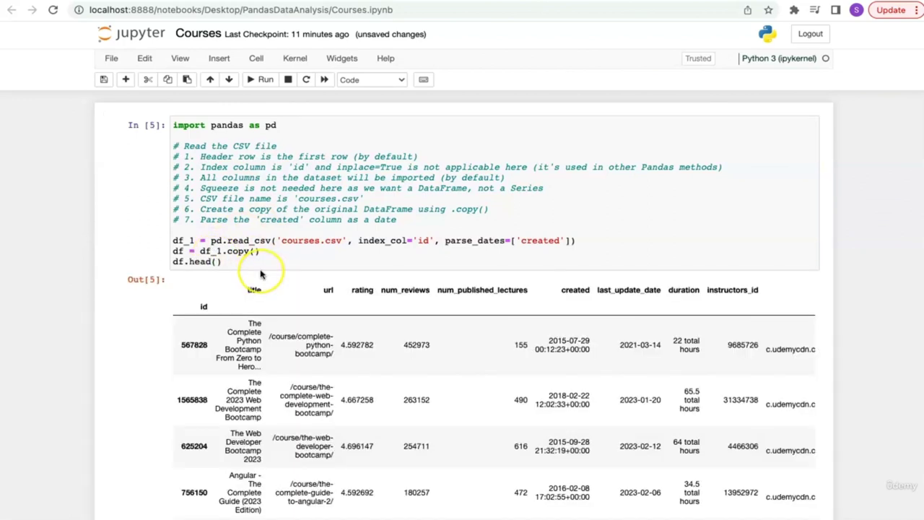
scroll(262, 273, "down", 2)
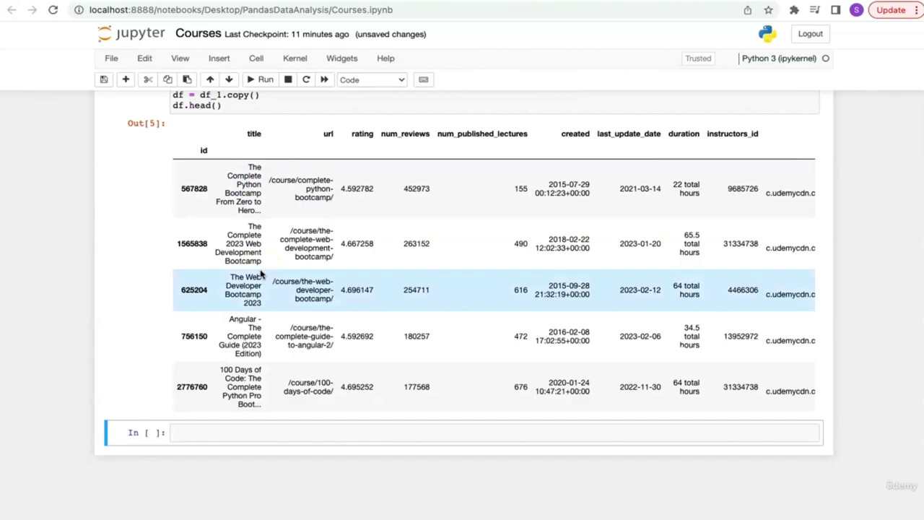
Switch to ChatGPT and find the prompt that lists the data set's column names
key("ctrl+Right")
scroll(426, 369, "down", 5)
scroll(426, 378, "up", 1)
scroll(427, 361, "down", 1)
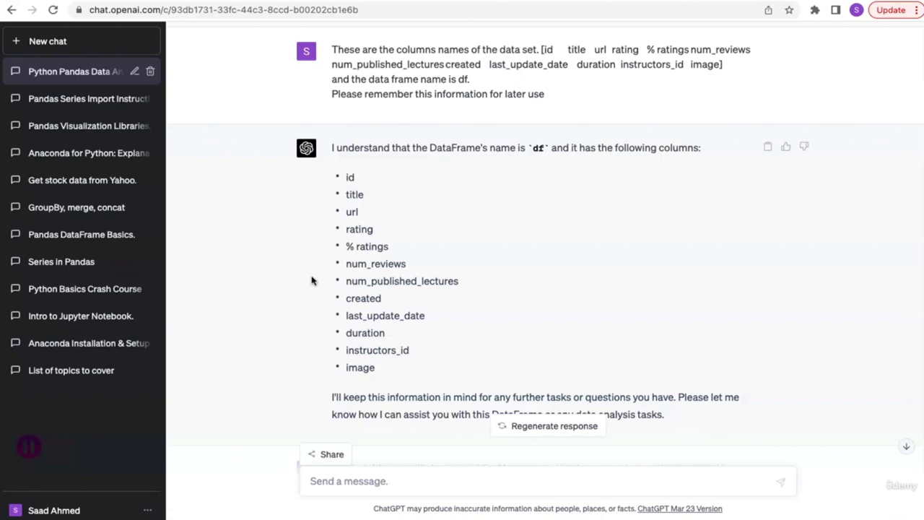
left_click(299, 252)
Switch to the courses 3 workbook and select the header row from the id column through the image column
key("ctrl+Tab")
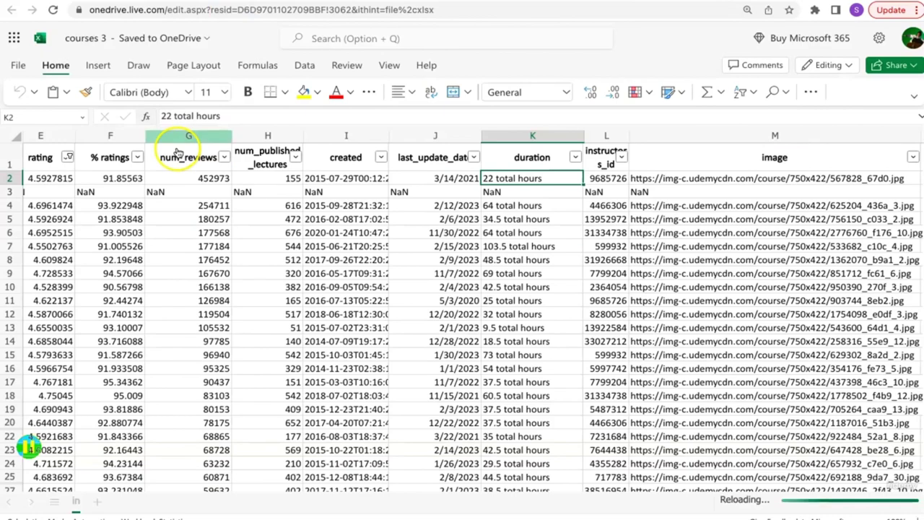
left_click(49, 159)
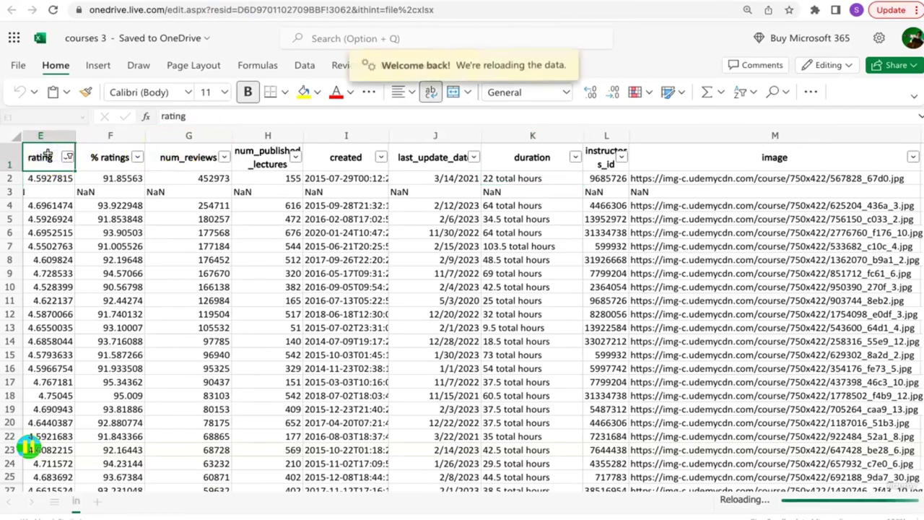
key("Left")
key("Left")
key("Left")
key("Left")
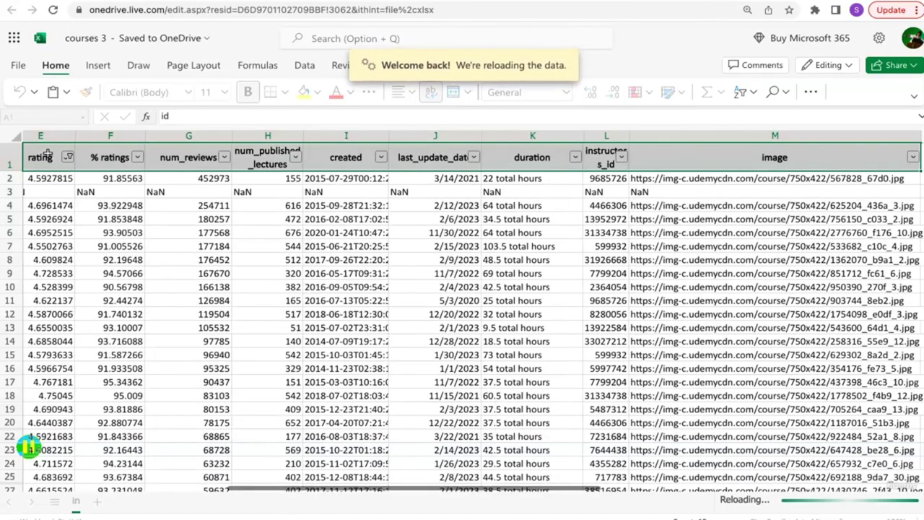
Switch back to ChatGPT and examine the prompt's data frame name line and the column list in the reply
key("ctrl+Tab")
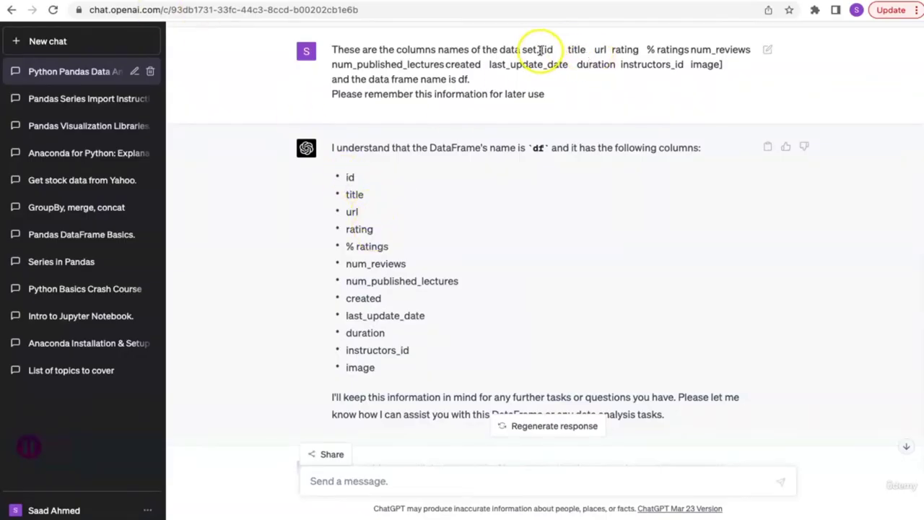
left_click_drag(494, 80, 310, 82)
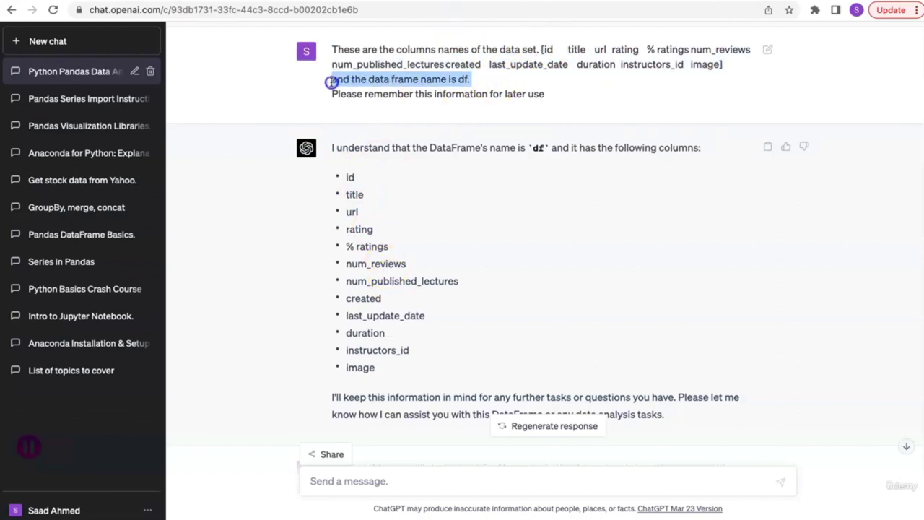
left_click(390, 99)
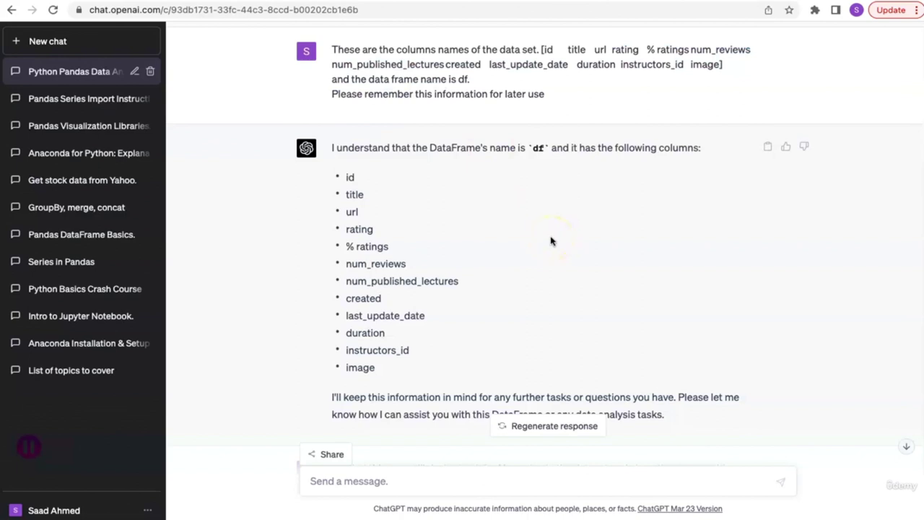
left_click(348, 136)
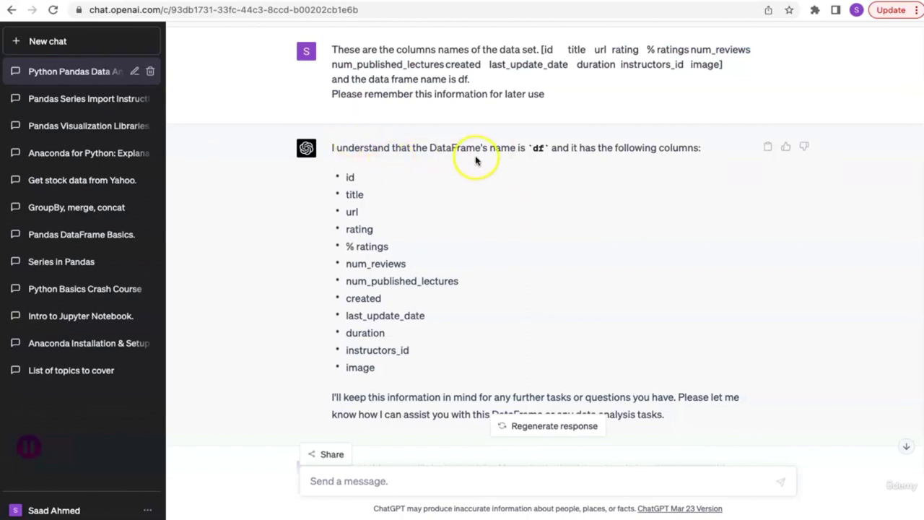
scroll(472, 291, "down", 5)
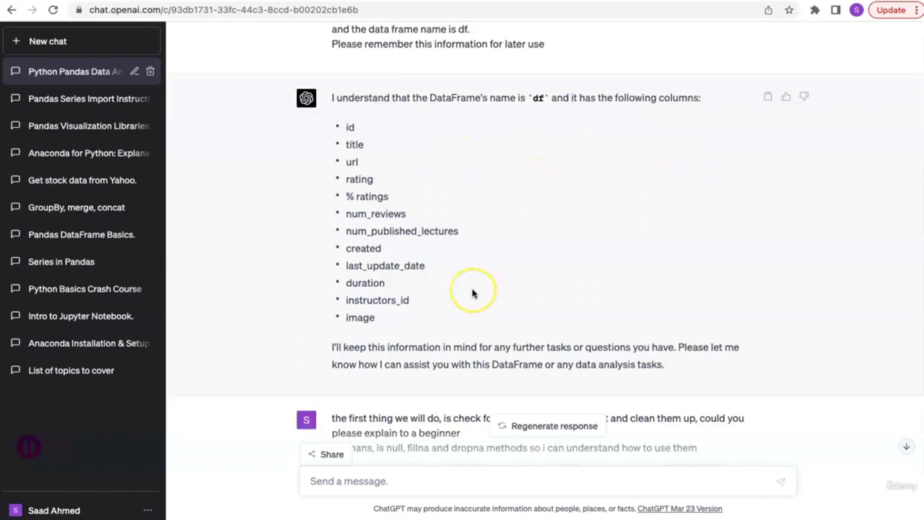
scroll(472, 292, "up", 2)
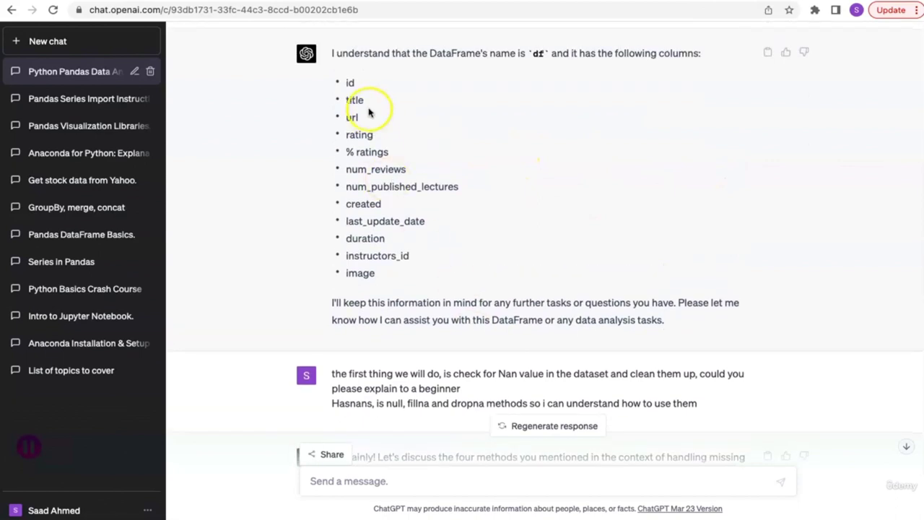
left_click_drag(346, 101, 366, 102)
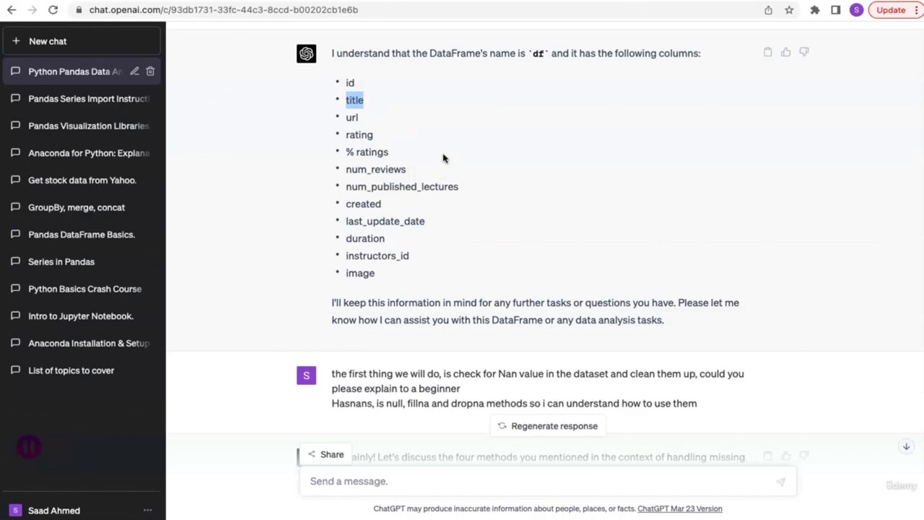
Read the prompt about checking for NaN values with the Hasnans, is null, fillna and dropna methods
scroll(444, 158, "up", 6)
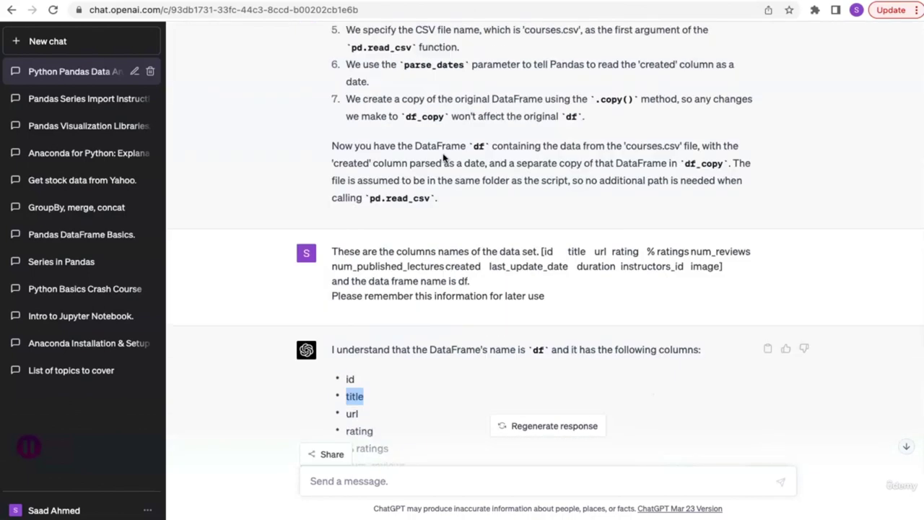
scroll(444, 158, "down", 5)
scroll(443, 159, "down", 5)
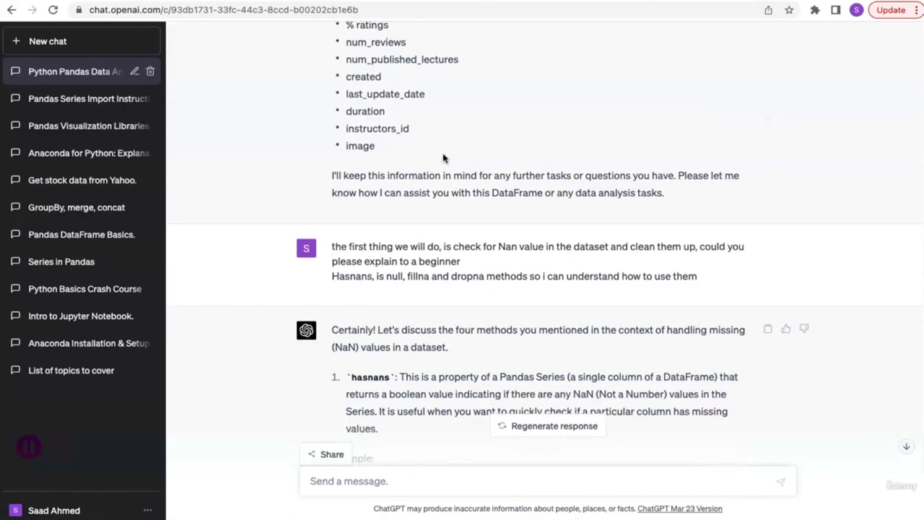
scroll(443, 158, "down", 1)
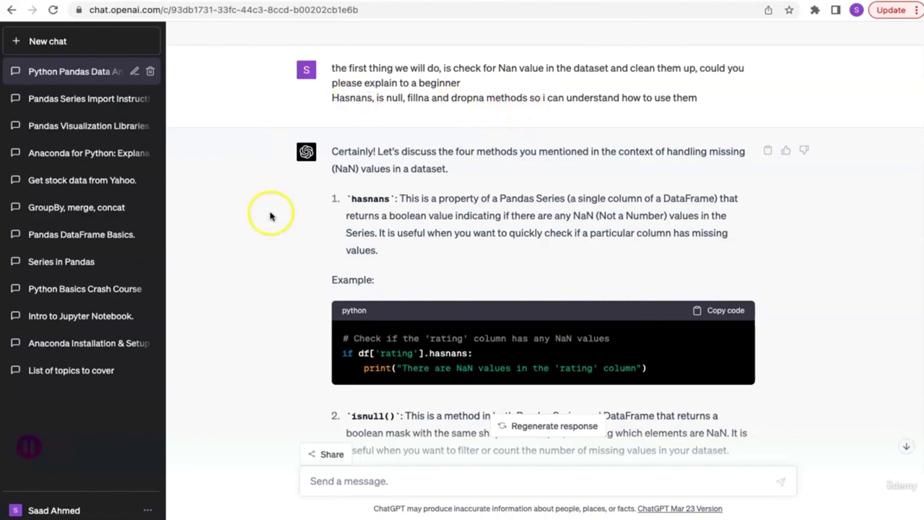
Read the explanation of hasnans as a property of a Pandas Series
scroll(268, 221, "down", 3)
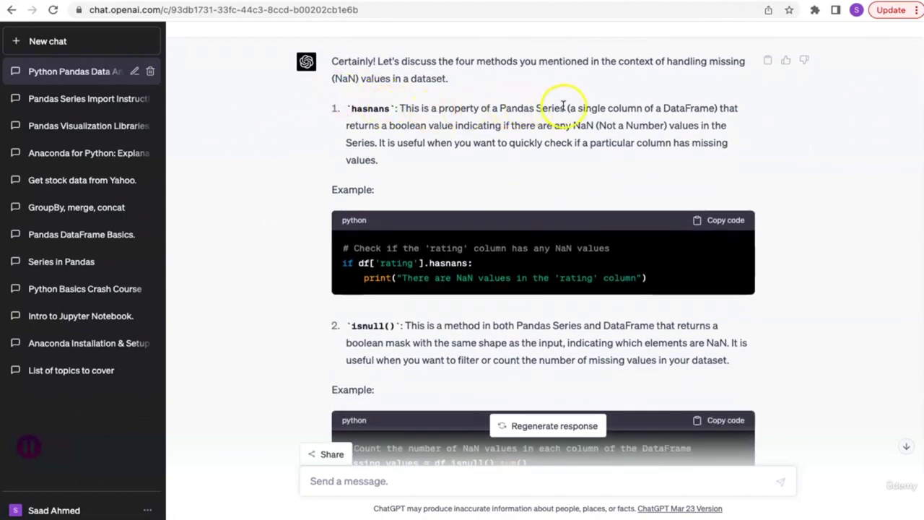
left_click_drag(565, 109, 497, 109)
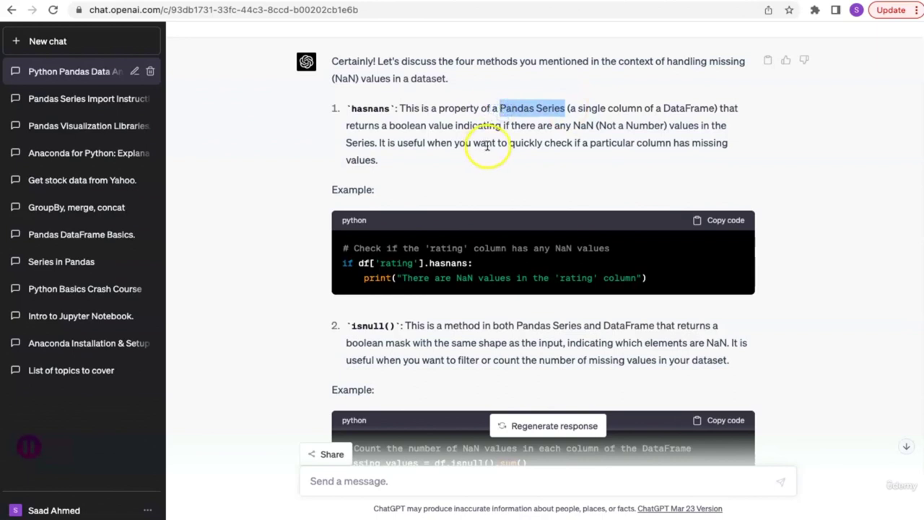
left_click(487, 145)
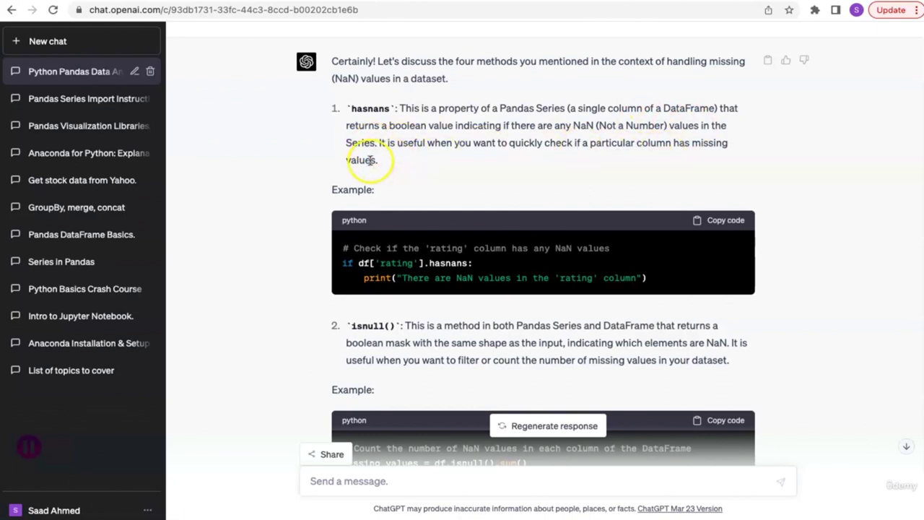
Examine the example code df['rating'].hasnans and its print statement
scroll(388, 192, "down", 1)
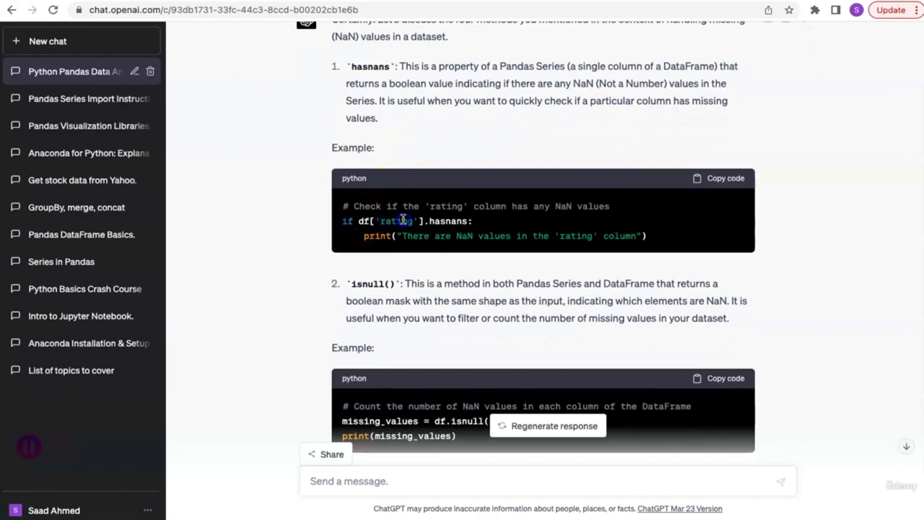
left_click_drag(423, 221, 371, 221)
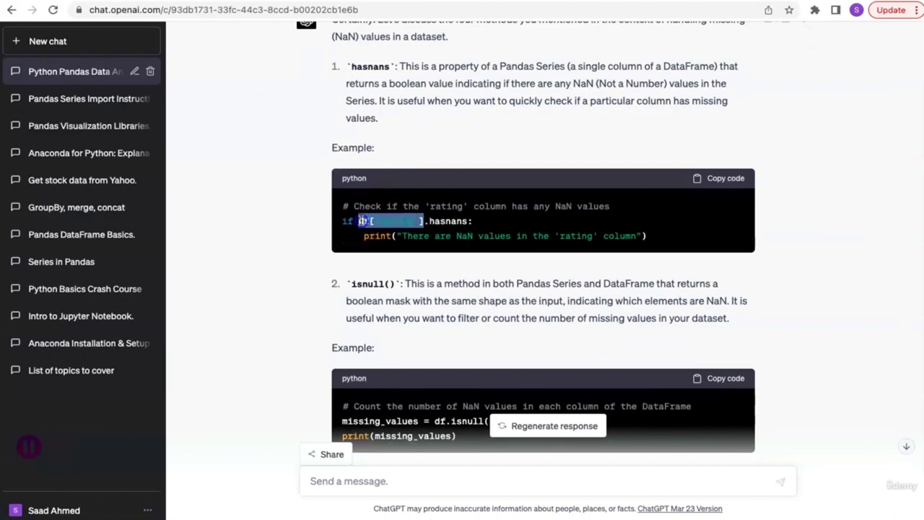
left_click_drag(429, 221, 472, 222)
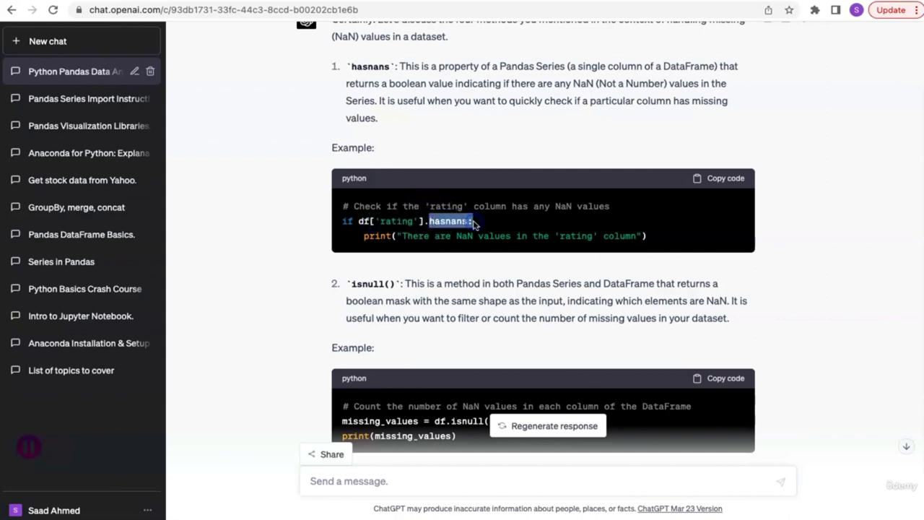
left_click(365, 221)
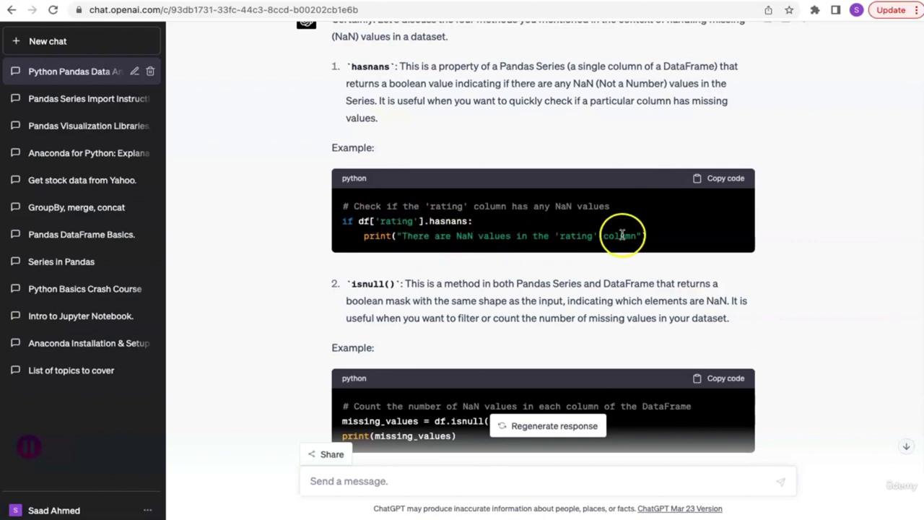
Copy the hasnans example code and paste it into the empty cell at the end of the Courses-Copy1 notebook
left_click(722, 179)
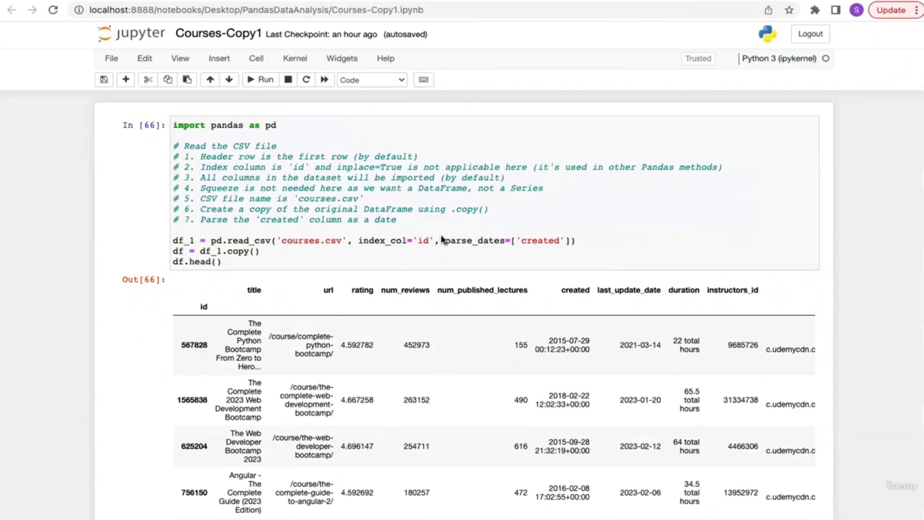
scroll(441, 239, "down", 2)
left_click(402, 312)
left_click(363, 432)
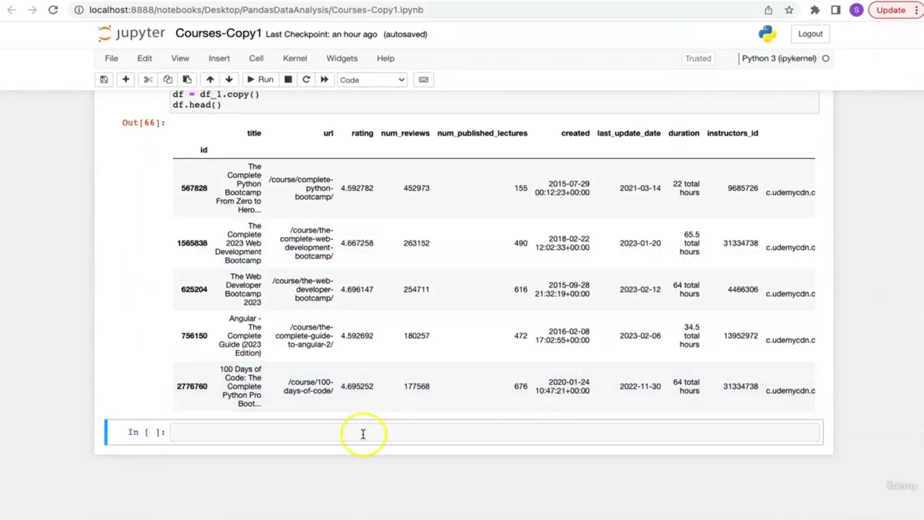
key("ctrl+v")
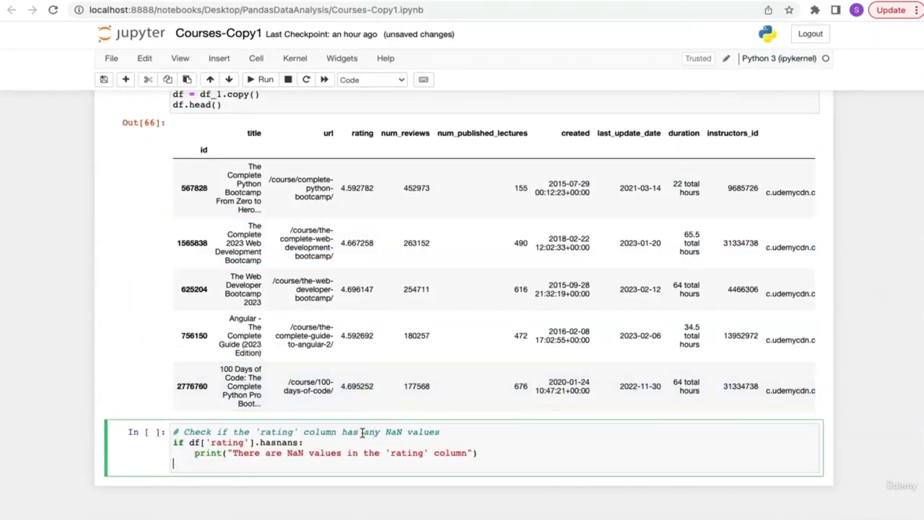
Check the df variable name in the import cell's df_1.copy() line against the pasted hasnans code
scroll(361, 432, "up", 3)
left_click(178, 251)
double_click(178, 252)
scroll(58, 294, "down", 5)
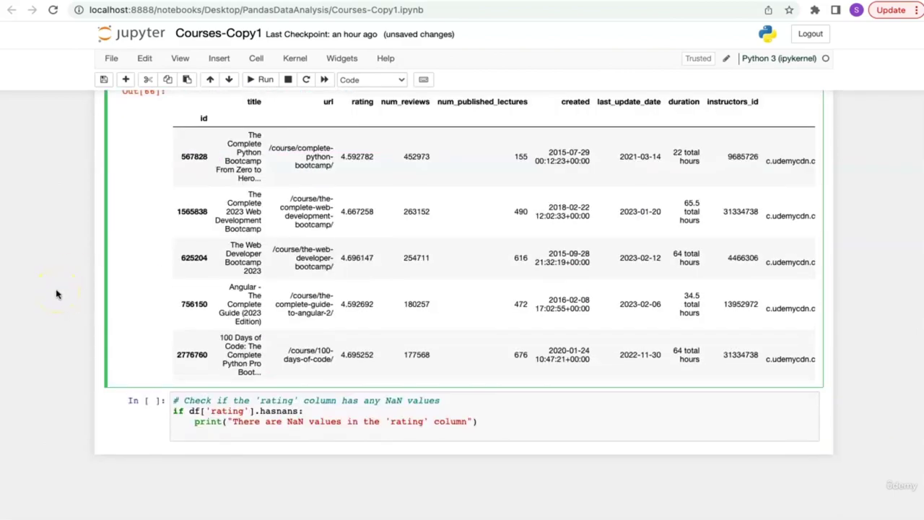
Run the pasted cell that checks the 'rating' column for NaN values with hasnans
left_click(324, 421)
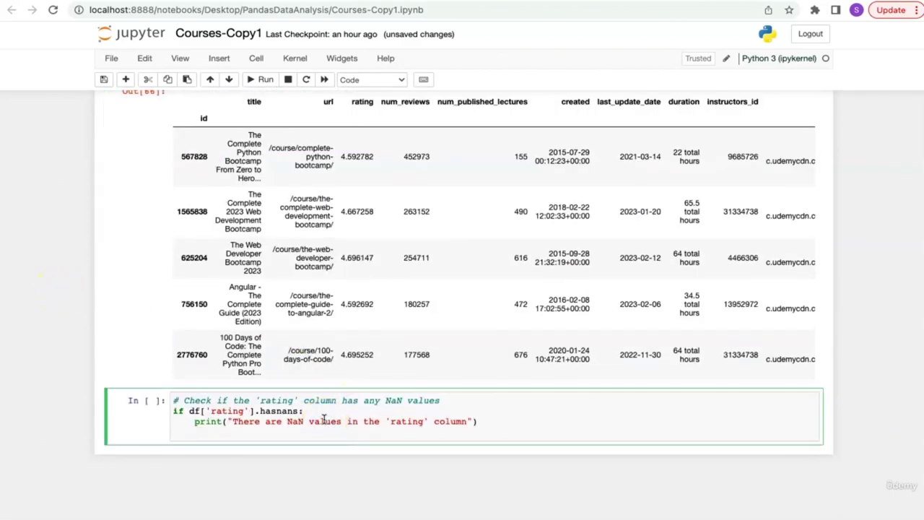
key("shift+Return")
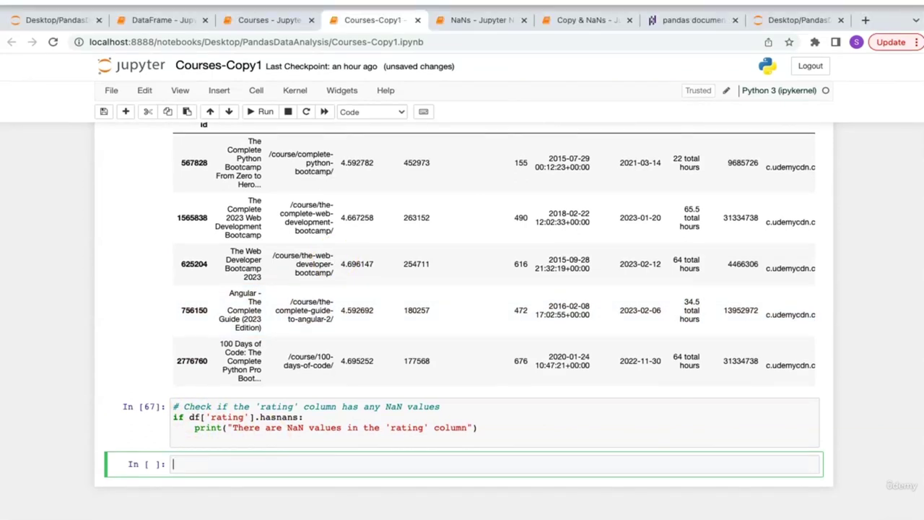
left_click(78, 425)
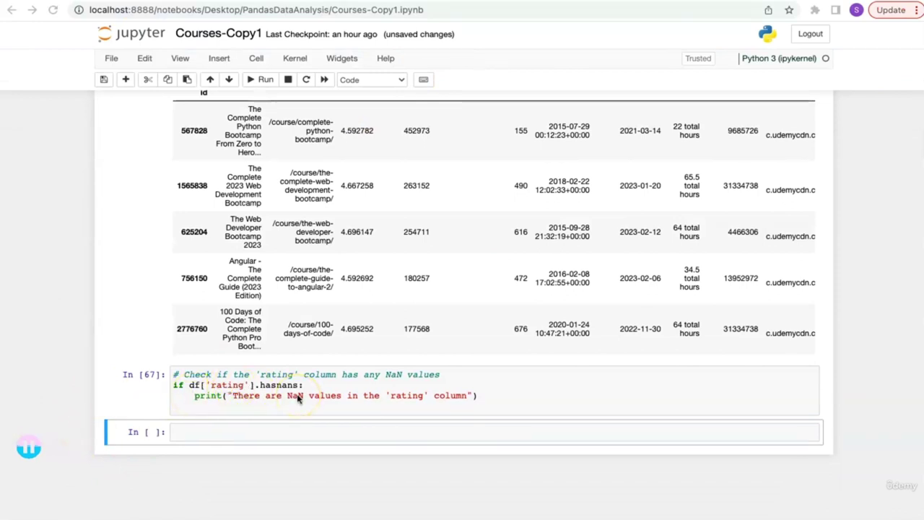
Remove the if keyword and the print line from the 'rating' hasnans cell and run it
left_click(178, 385)
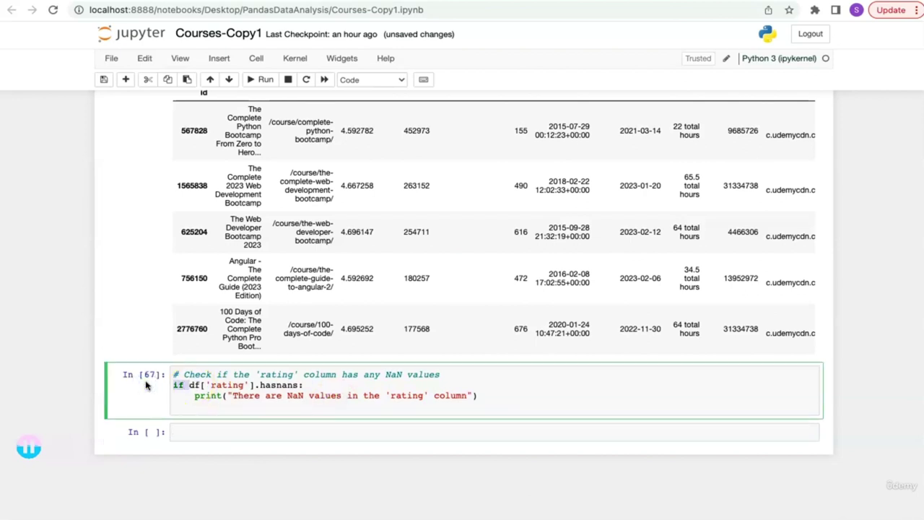
key("BackSpace")
key("Delete")
key("shift+End")
key("BackSpace")
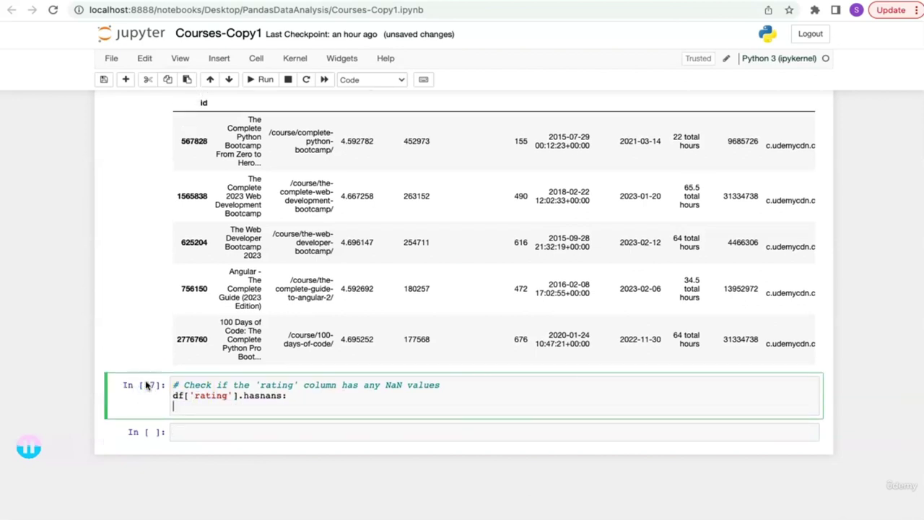
key("shift+Return")
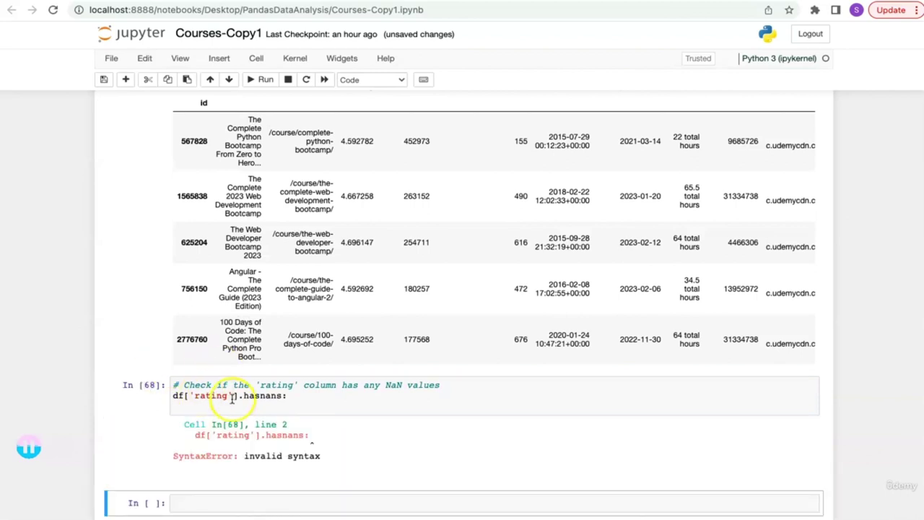
Delete the trailing colon so the line reads df['rating'].hasnans and rerun the cell
left_click(295, 402)
key("BackSpace")
key("shift+Return")
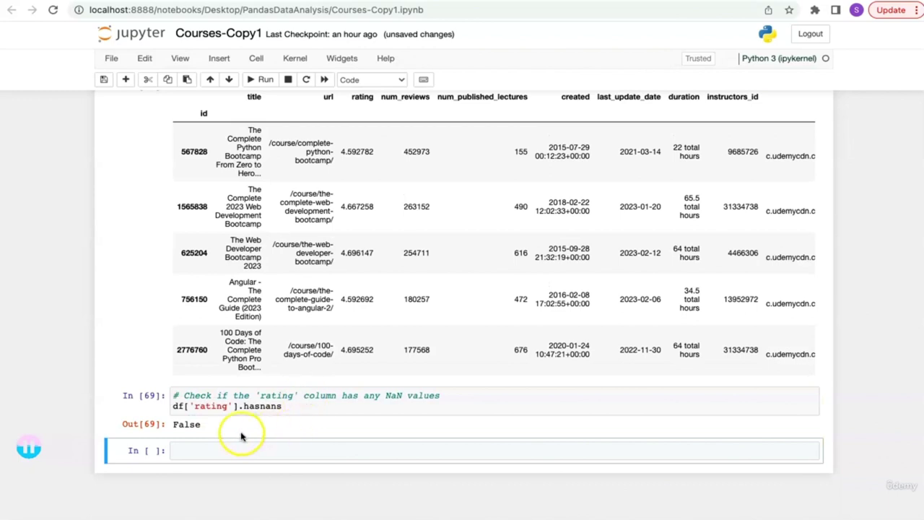
Check the hasnans output against the rating column in the DataFrame preview
left_click_drag(207, 426, 174, 425)
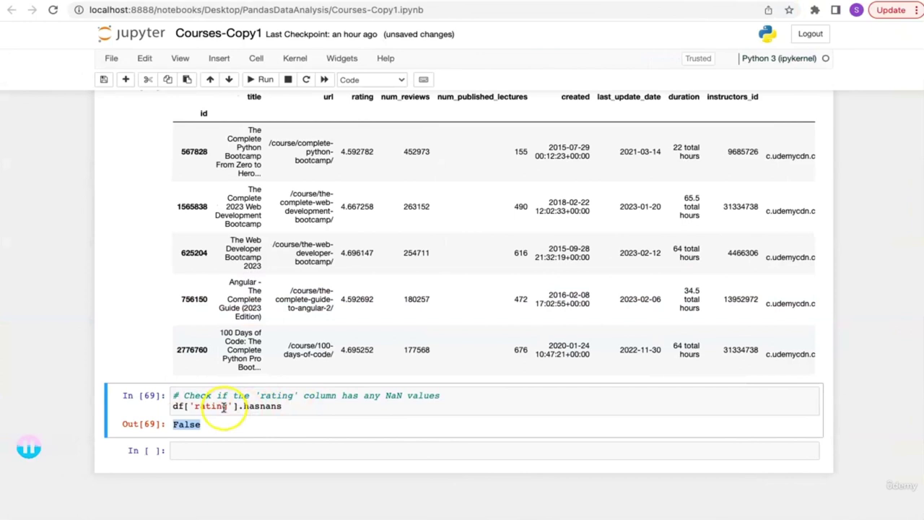
left_click_drag(230, 406, 197, 404)
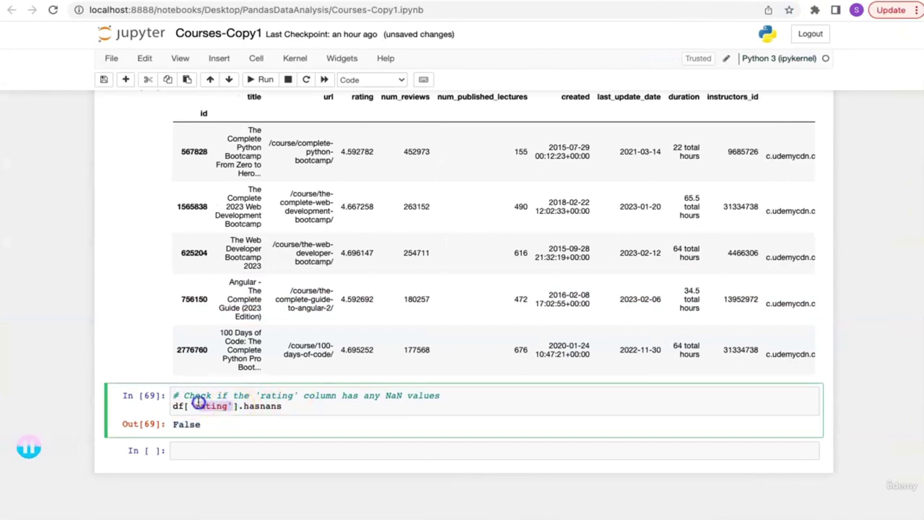
scroll(409, 205, "up", 2)
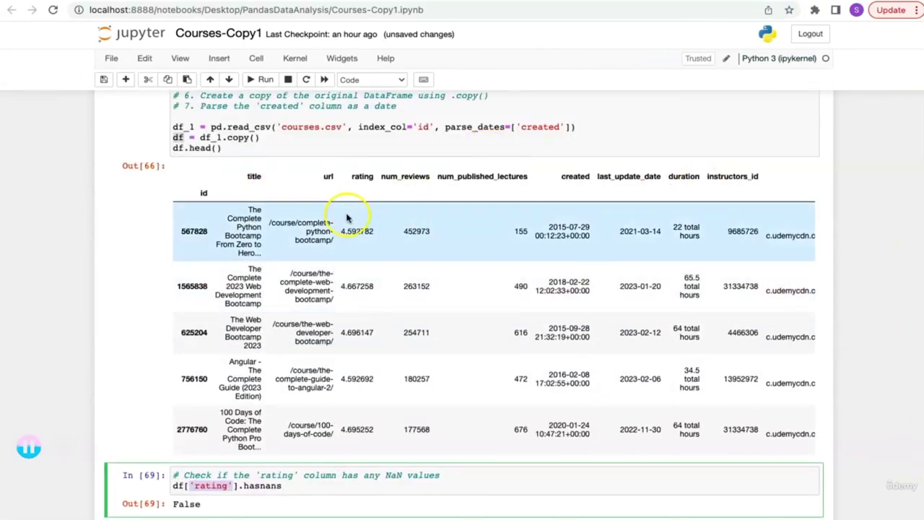
scroll(460, 226, "down", 2)
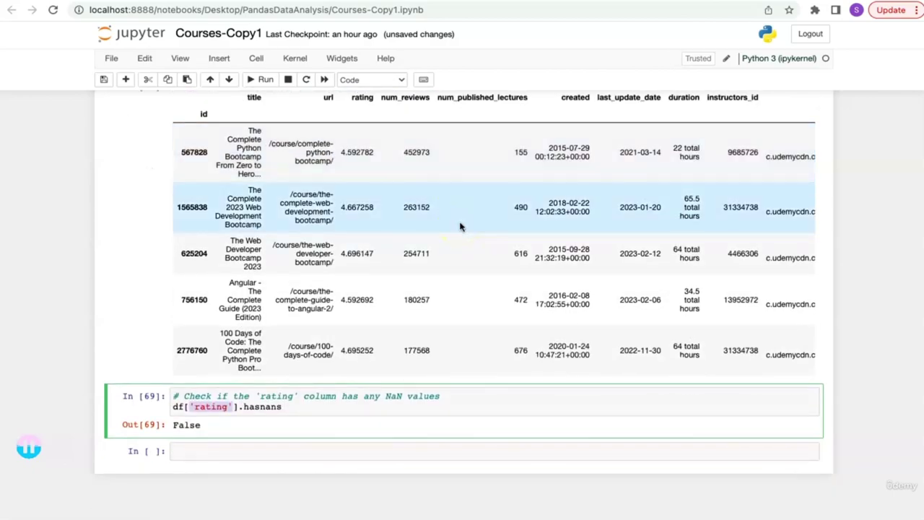
Switch to ChatGPT and read the explanation of the isnull() method and the boolean mask it returns
key("ctrl+Tab")
scroll(460, 227, "down", 2)
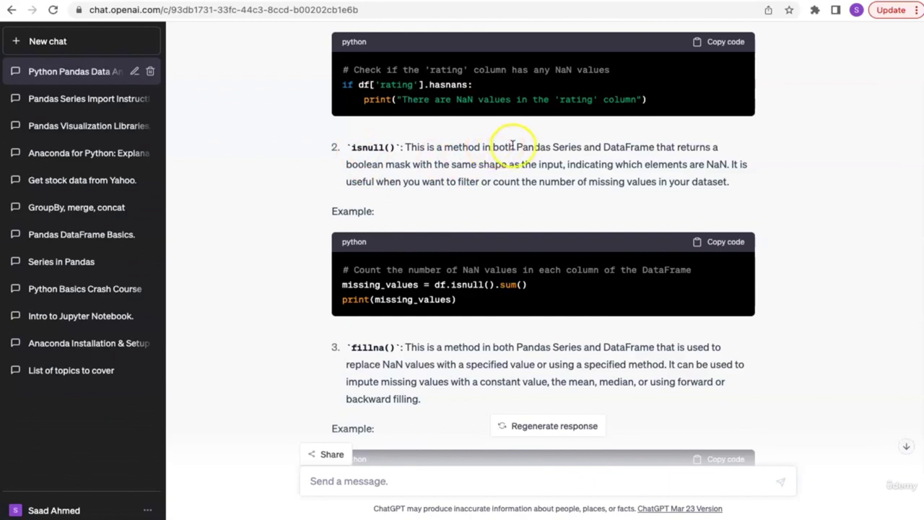
left_click_drag(604, 146, 652, 146)
left_click(708, 144)
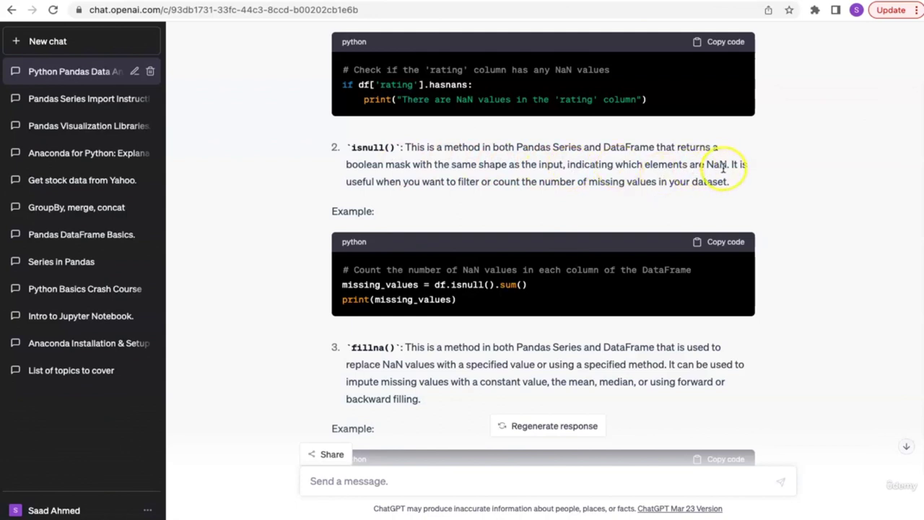
double_click(370, 147)
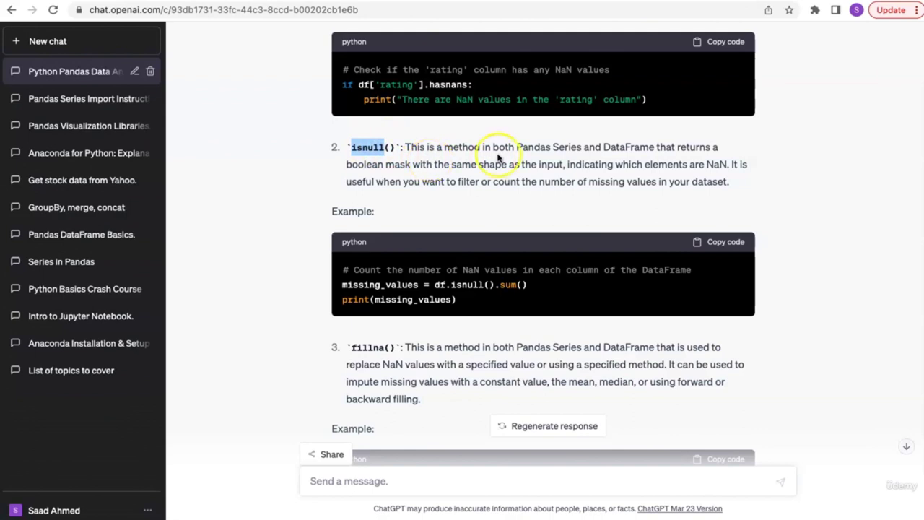
double_click(716, 164)
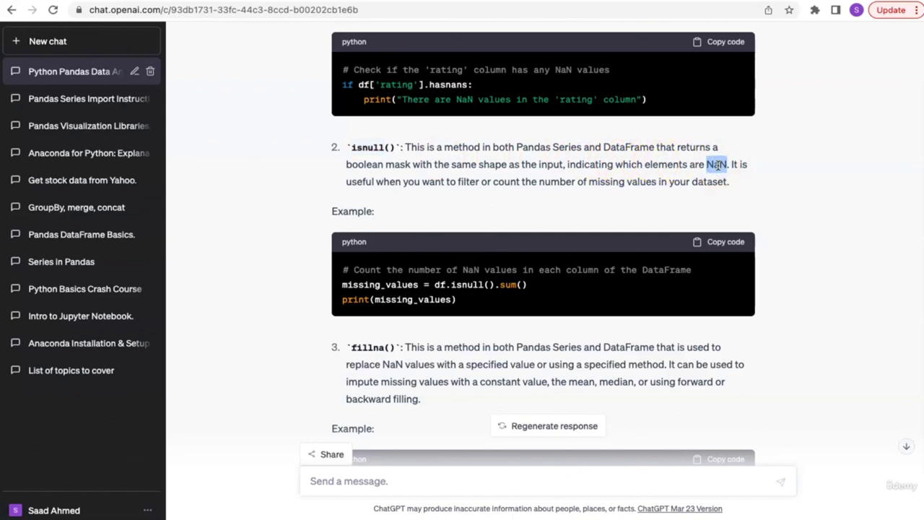
left_click(556, 190)
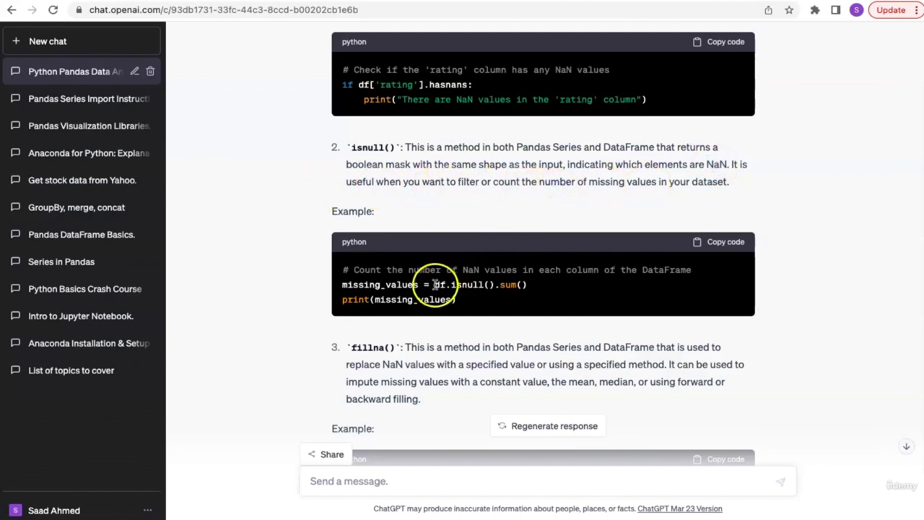
Examine the example line missing_values = df.isnull().sum(), including its variable, isnull call and sum call
left_click_drag(344, 284, 417, 281)
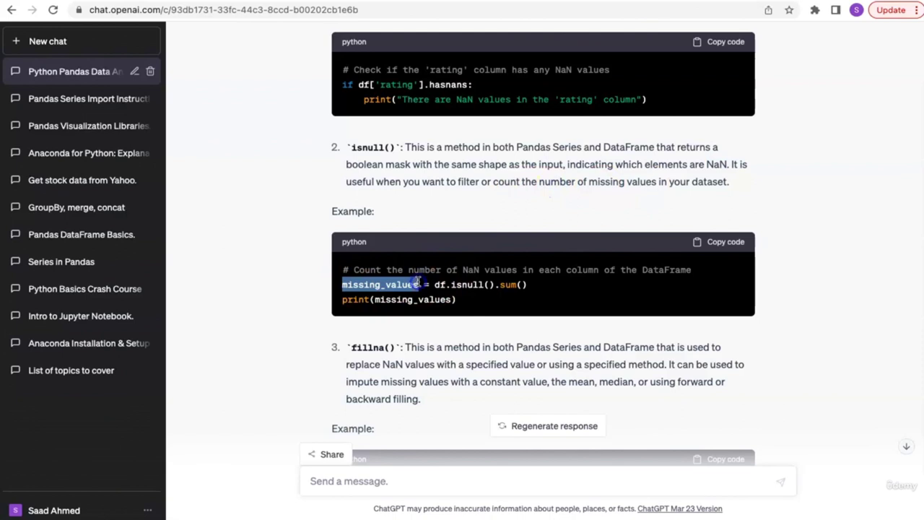
left_click(437, 284)
left_click_drag(436, 284, 496, 281)
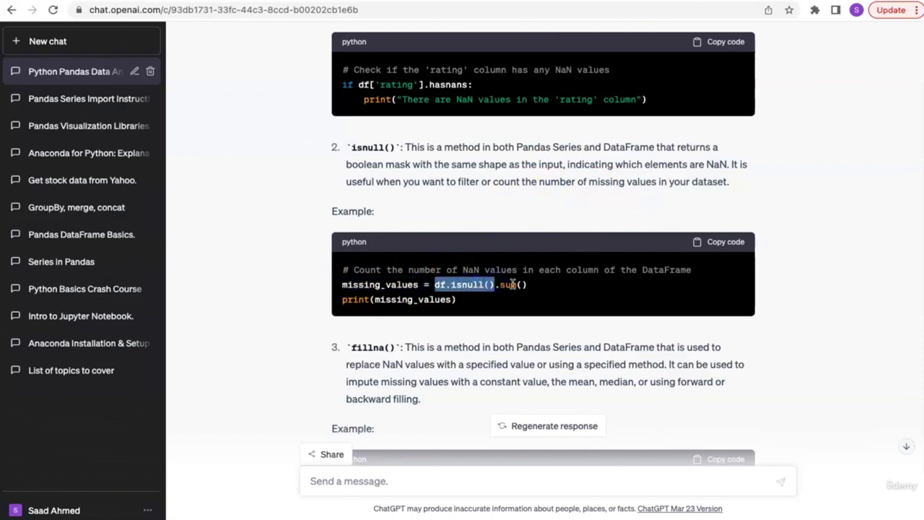
left_click(512, 284)
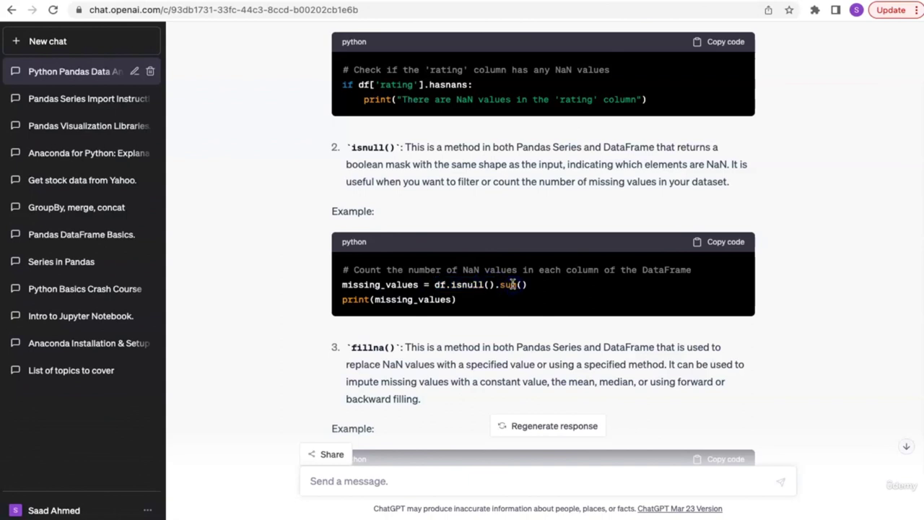
double_click(466, 284)
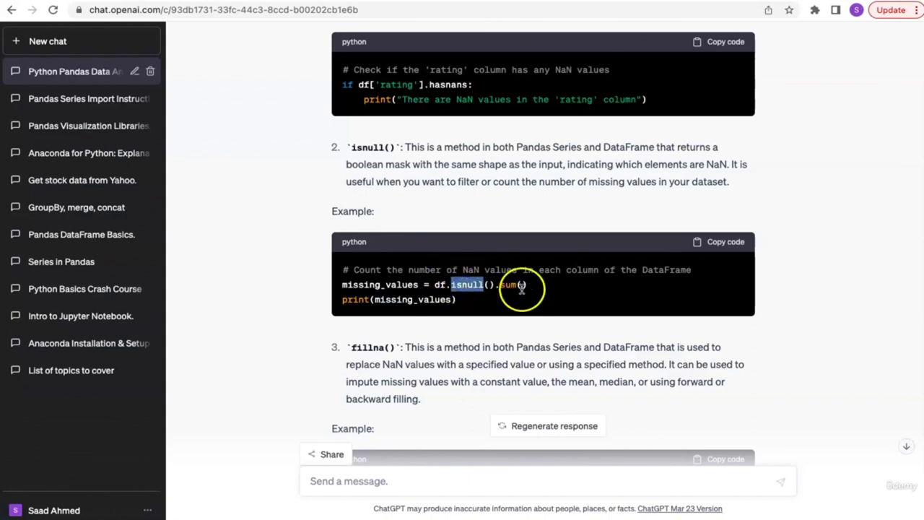
double_click(508, 285)
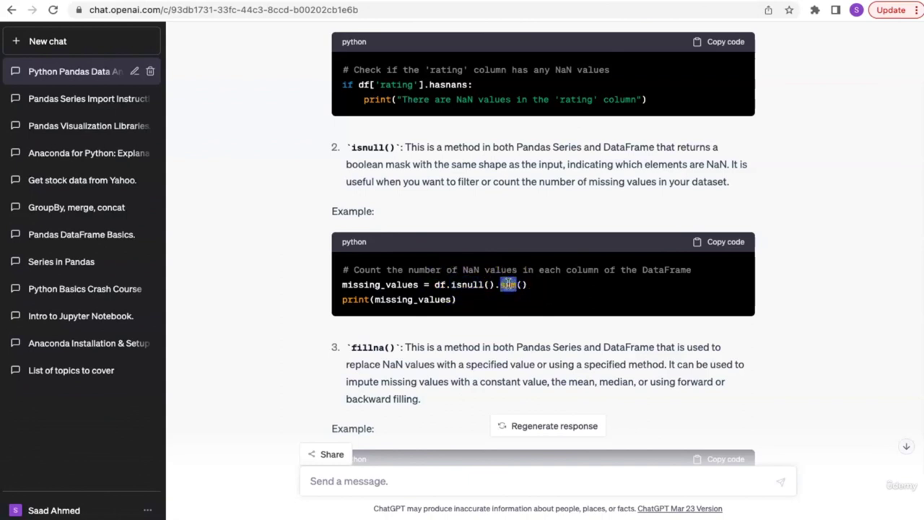
Copy the isnull().sum() example into the empty cell at the end of the Courses-Copy1 notebook and run it
left_click(699, 244)
key("ctrl+Left")
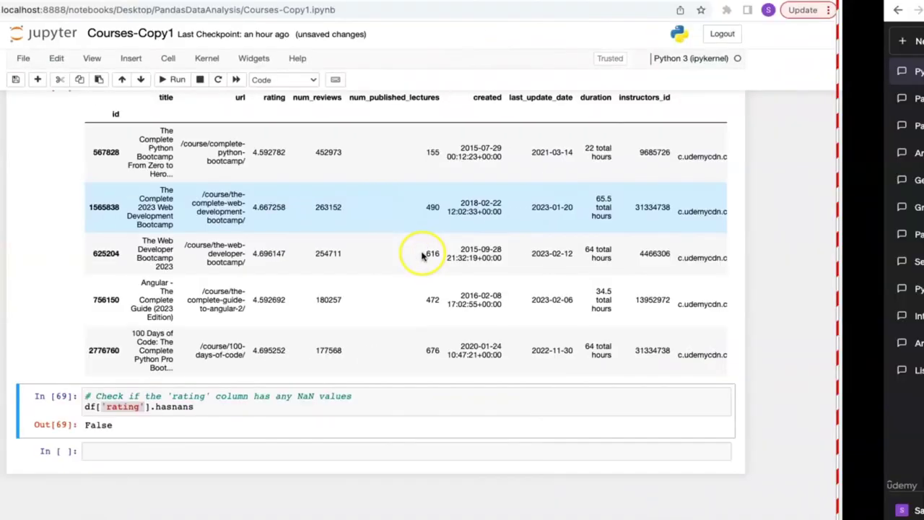
left_click(330, 458)
key("super+v")
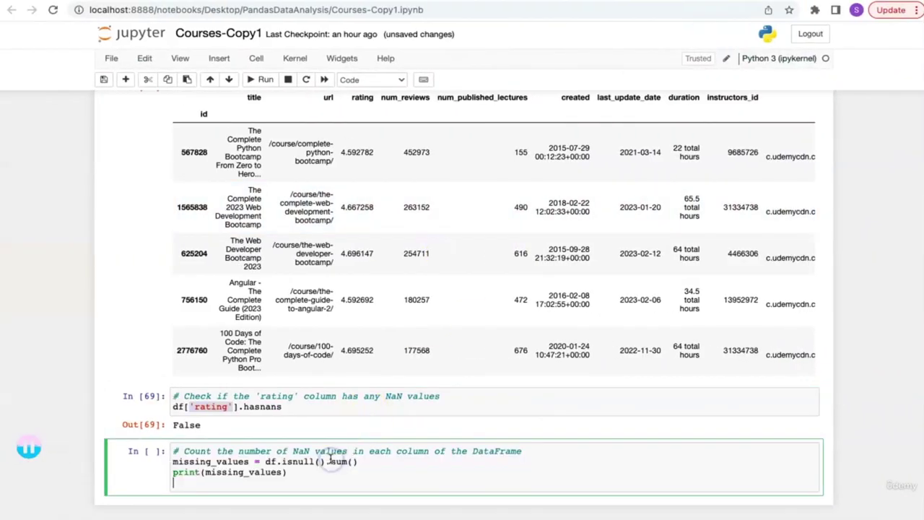
key("shift+Return")
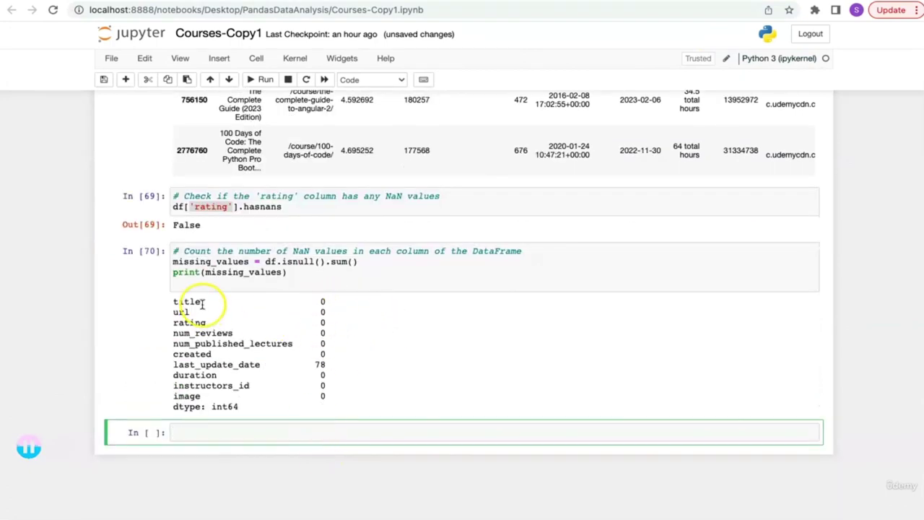
Examine the NaN counts per column, especially the last_update_date row, alongside the code that produced them
left_click_drag(172, 300, 206, 394)
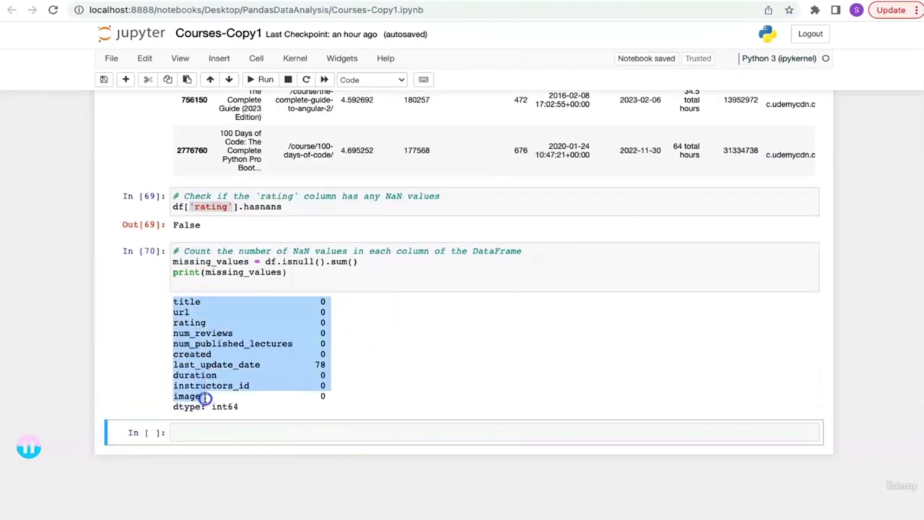
left_click(343, 346)
left_click(329, 367)
left_click_drag(329, 367, 173, 365)
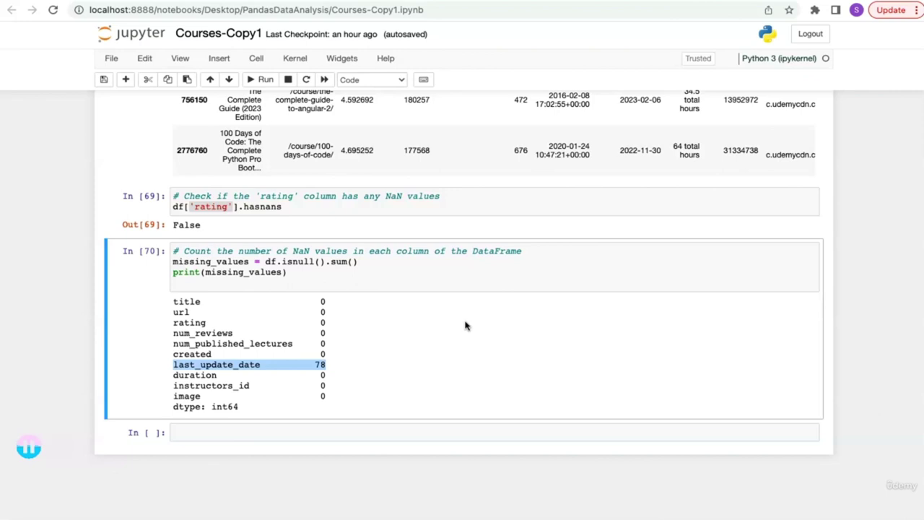
left_click_drag(324, 281, 148, 251)
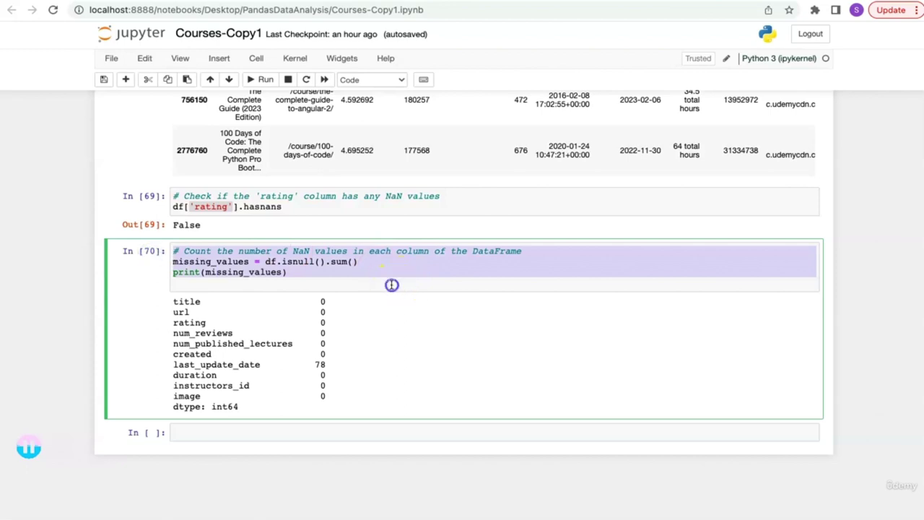
left_click(392, 284)
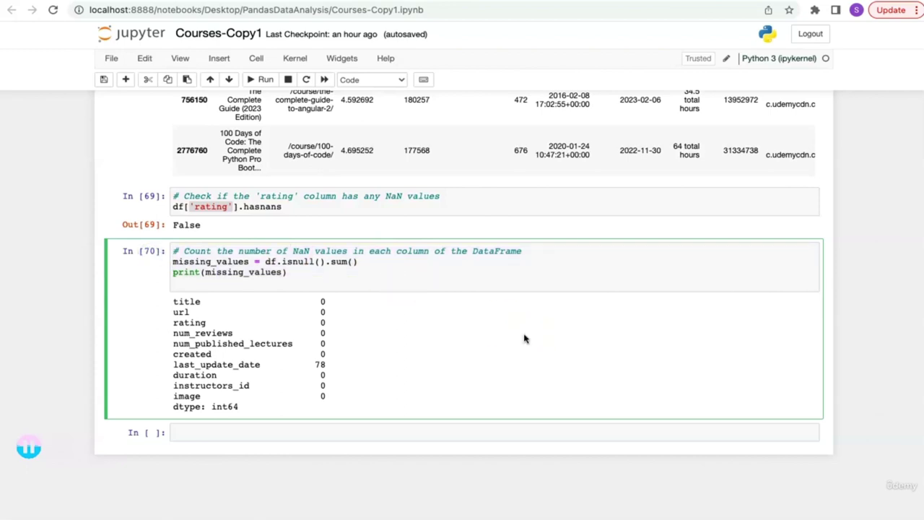
Switch to ChatGPT and read the explanation of using fillna() to replace NaN values
key("ctrl+Right")
scroll(487, 303, "down", 5)
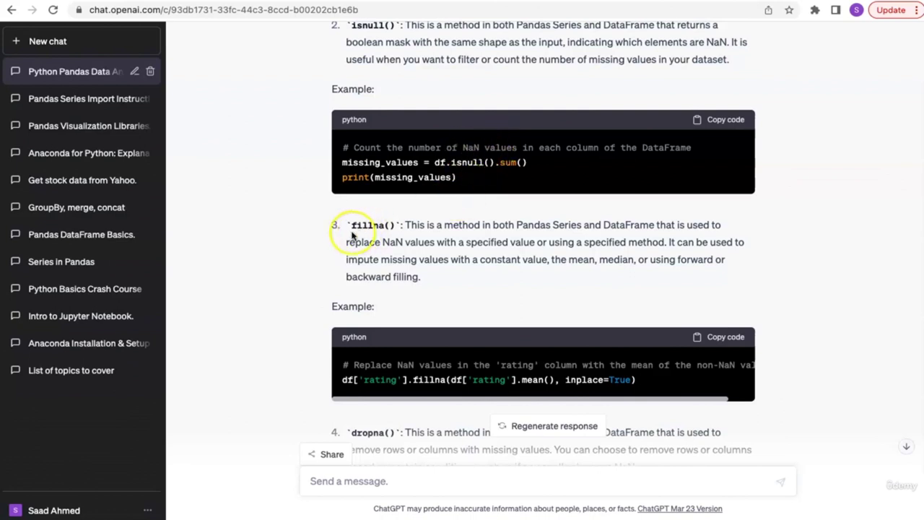
scroll(352, 234, "down", 2)
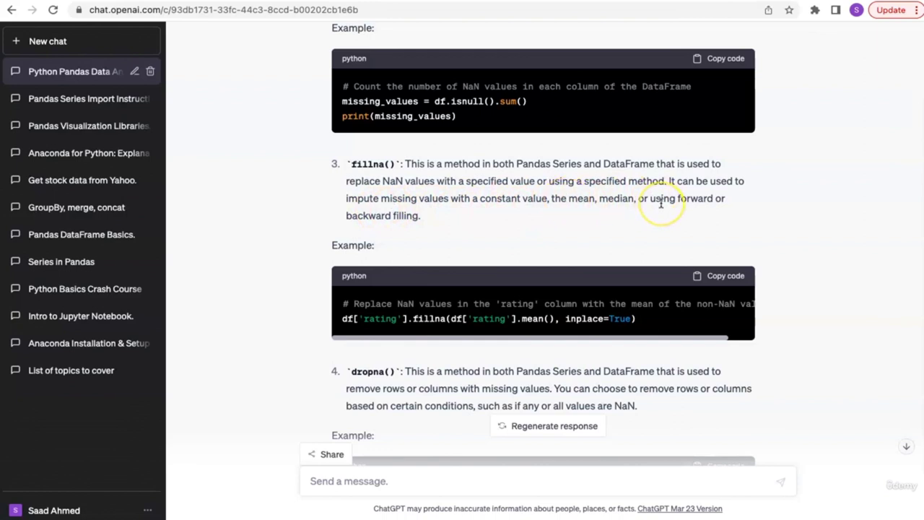
scroll(440, 221, "down", 1)
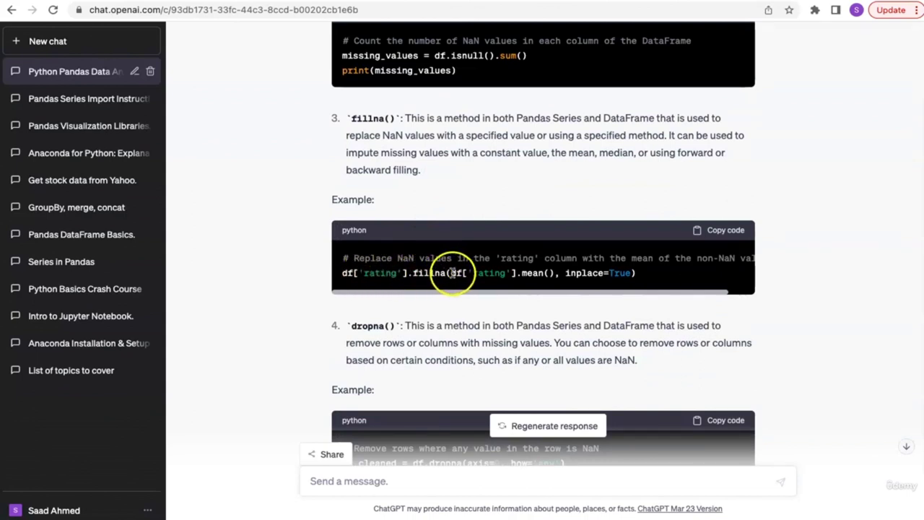
Examine the fillna example code, including the df['rating'].mean() argument and the inplace=True option
left_click_drag(543, 273, 456, 273)
left_click(600, 275)
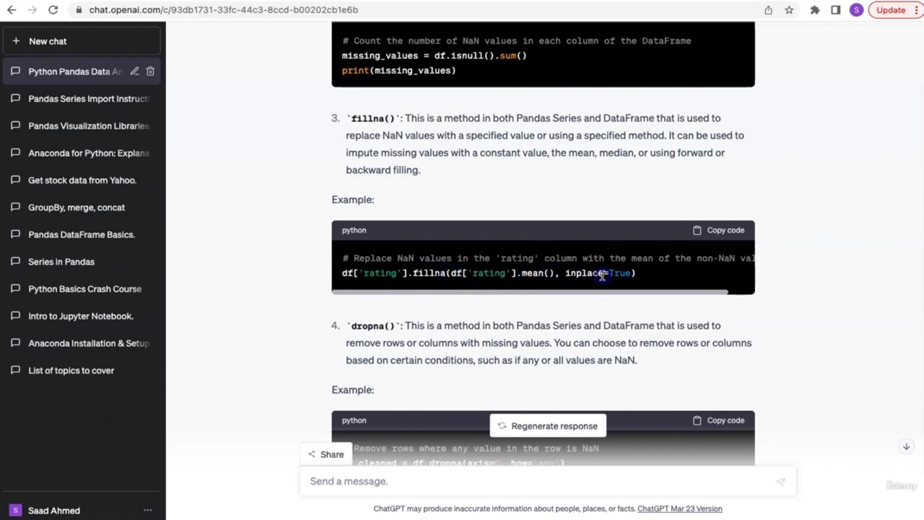
left_click_drag(561, 272, 619, 270)
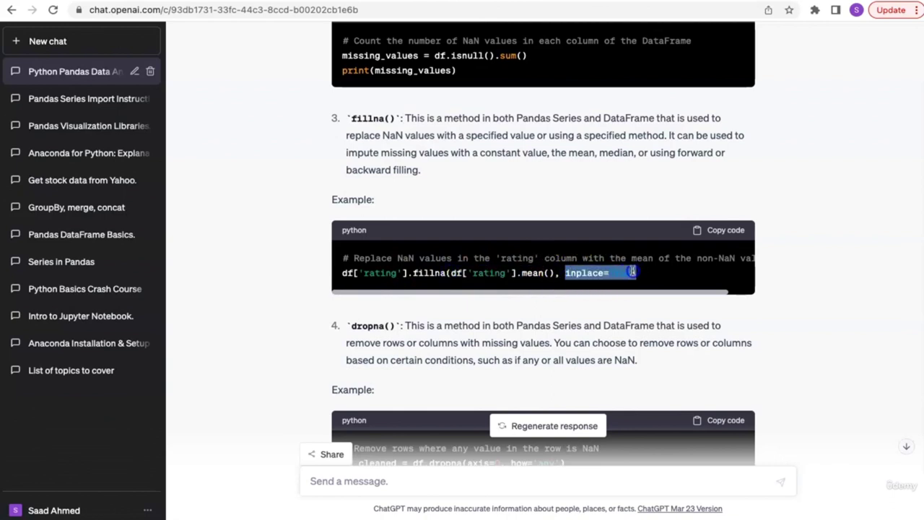
left_click(292, 249)
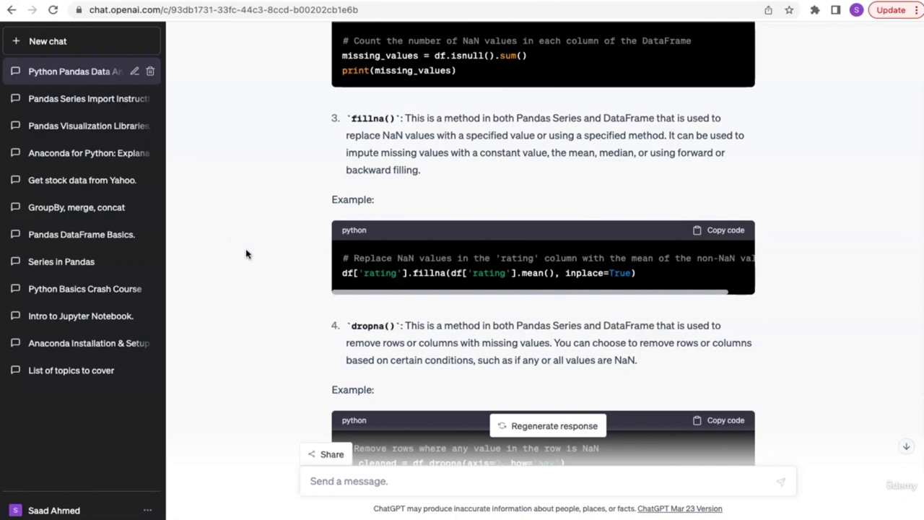
scroll(246, 254, "down", 3)
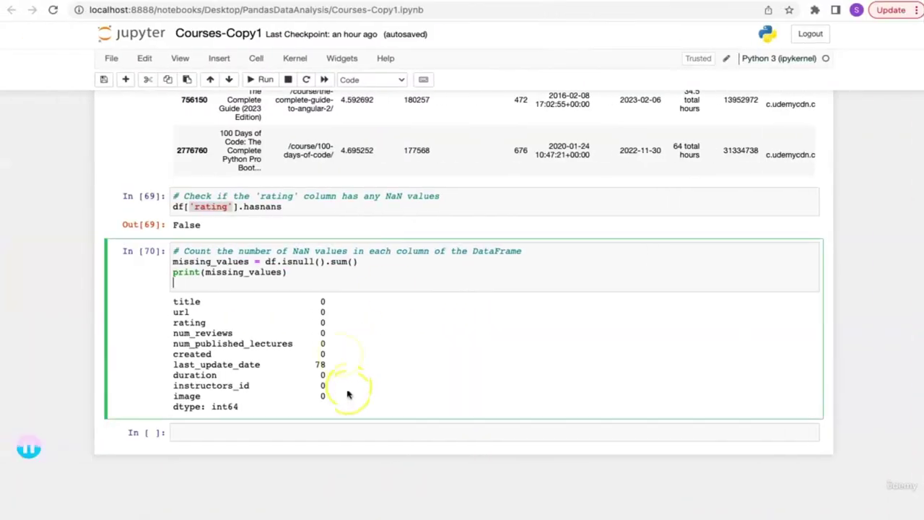
Recheck the last_update_date row in the notebook output, and read ChatGPT's dropna() explanation with its how='any' example
left_click_drag(332, 368, 175, 366)
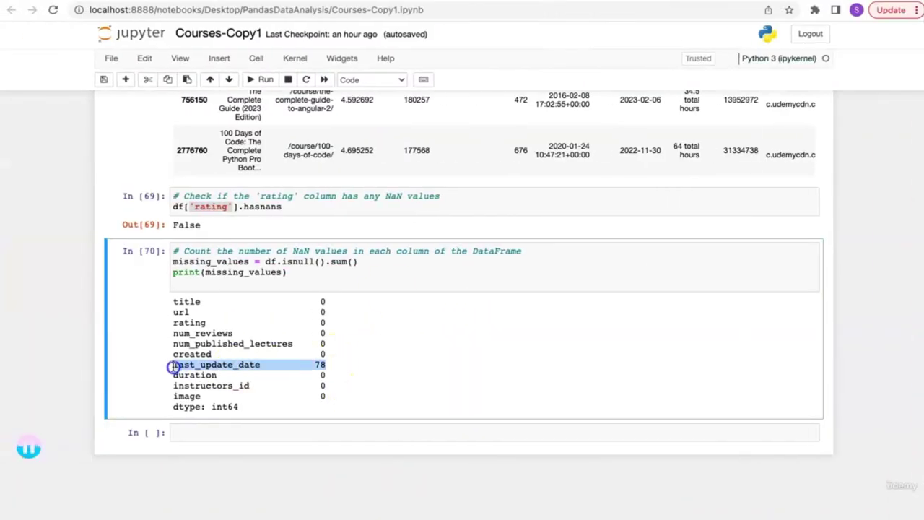
left_click(318, 364)
key("ctrl+Right")
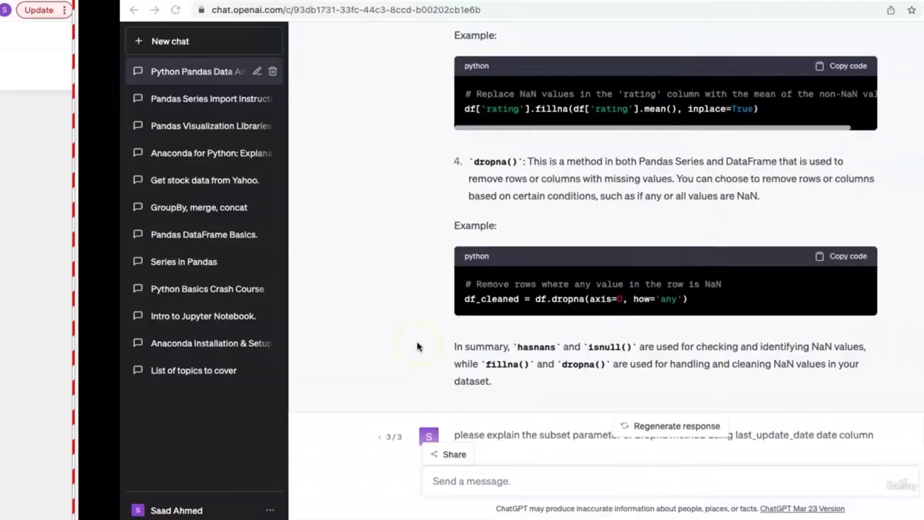
scroll(267, 225, "down", 1)
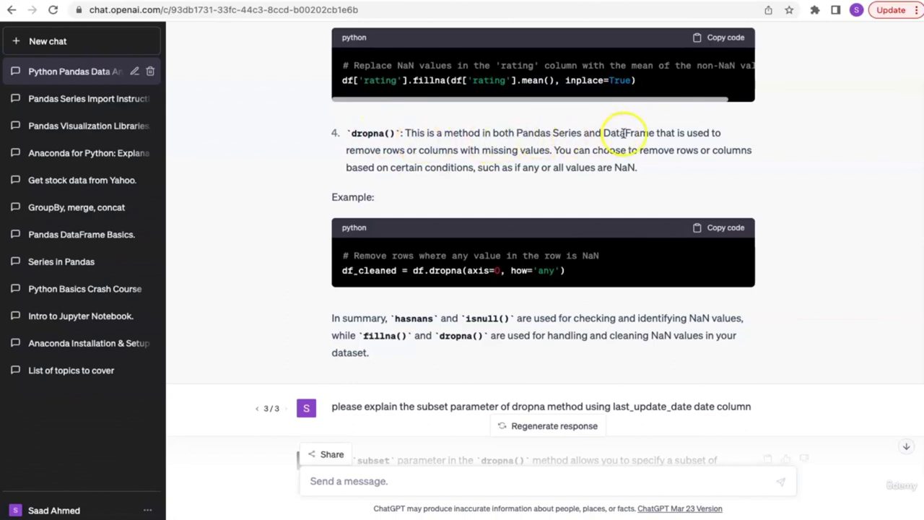
left_click_drag(655, 133, 599, 133)
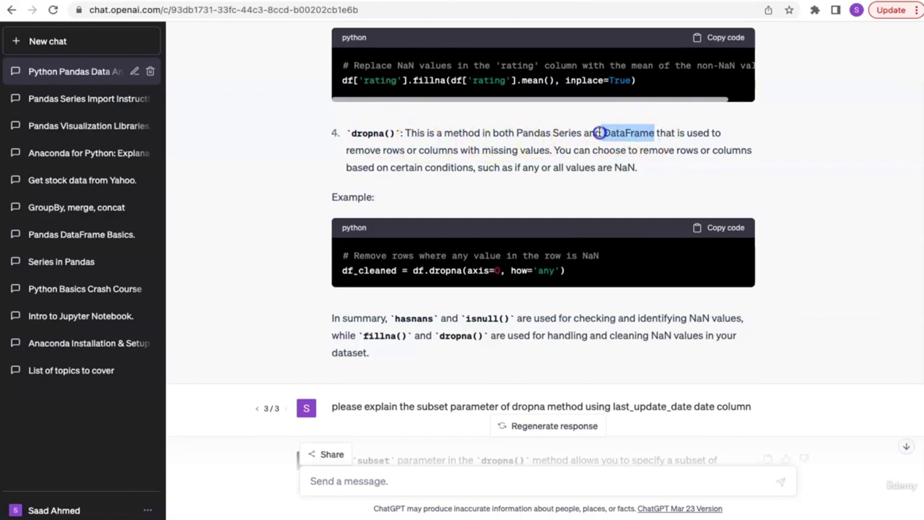
left_click(644, 133)
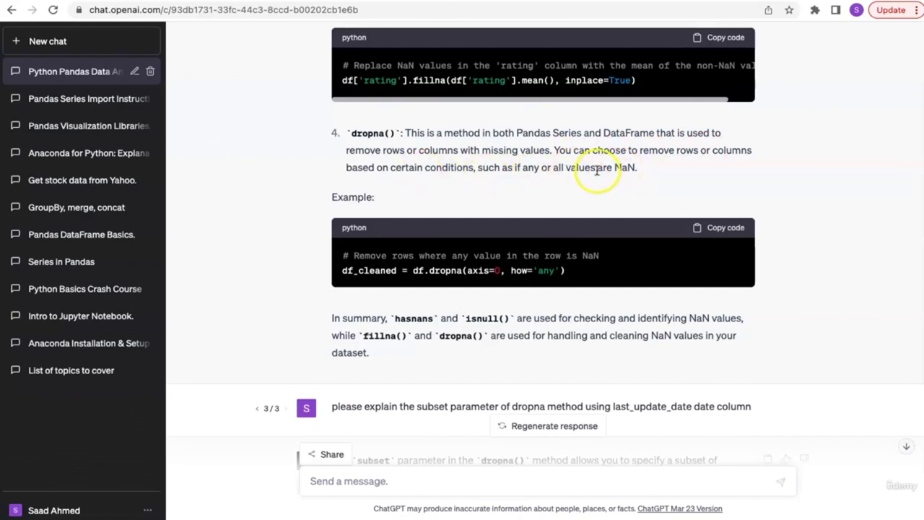
double_click(543, 271)
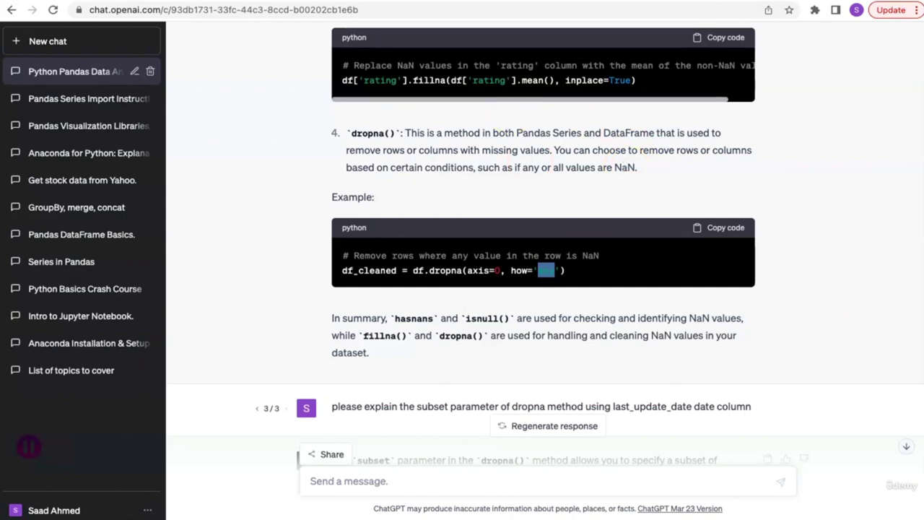
Switch to the courses 3 workbook in Excel and inspect rows 2 and 3 across their columns for NaN entries
key("ctrl+Tab")
left_click(289, 247)
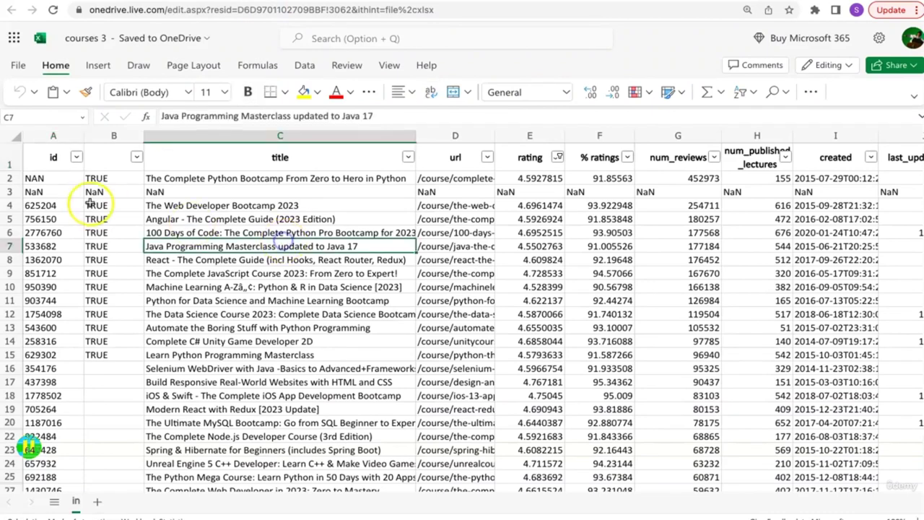
left_click(11, 179)
left_click_drag(11, 181, 12, 192)
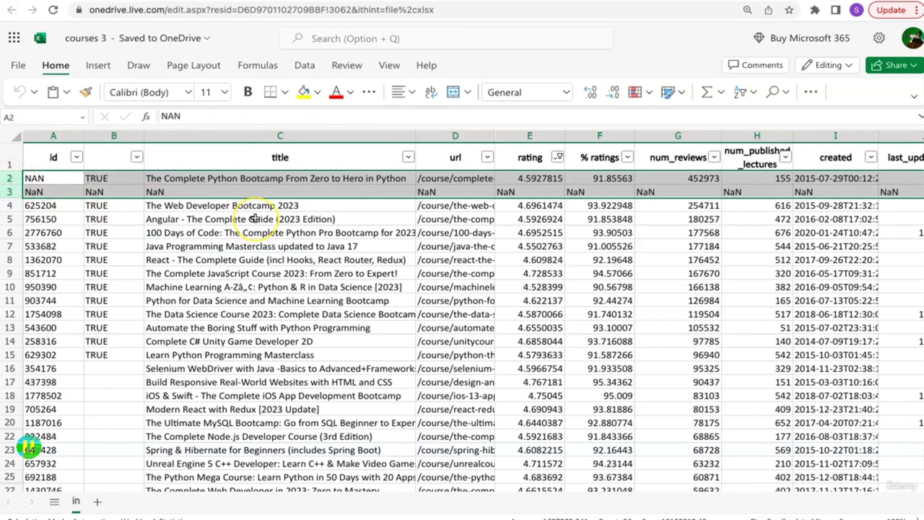
left_click(39, 179)
left_click(10, 179)
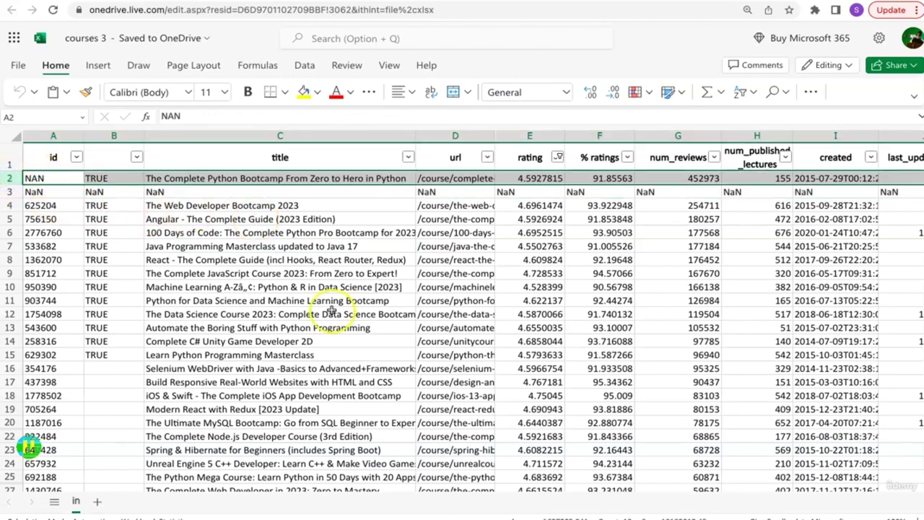
scroll(570, 332, "right", 10)
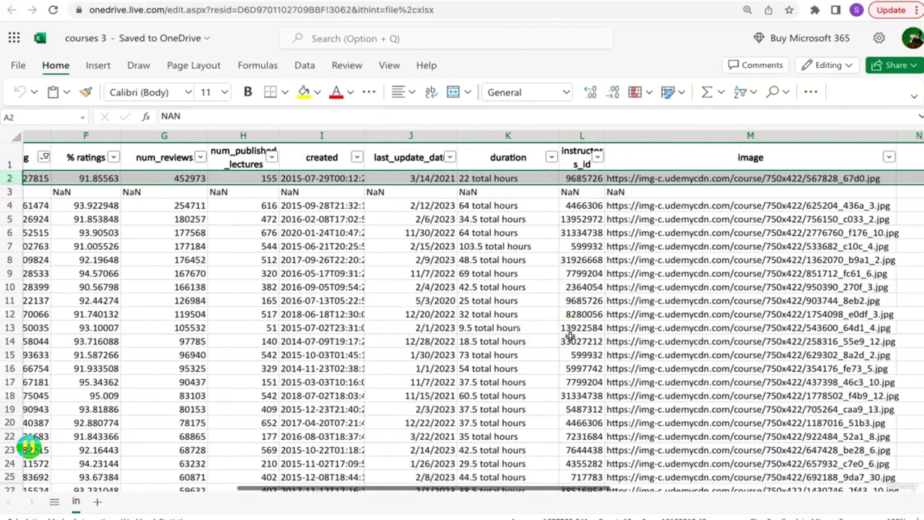
scroll(570, 336, "left", 10)
left_click(10, 192)
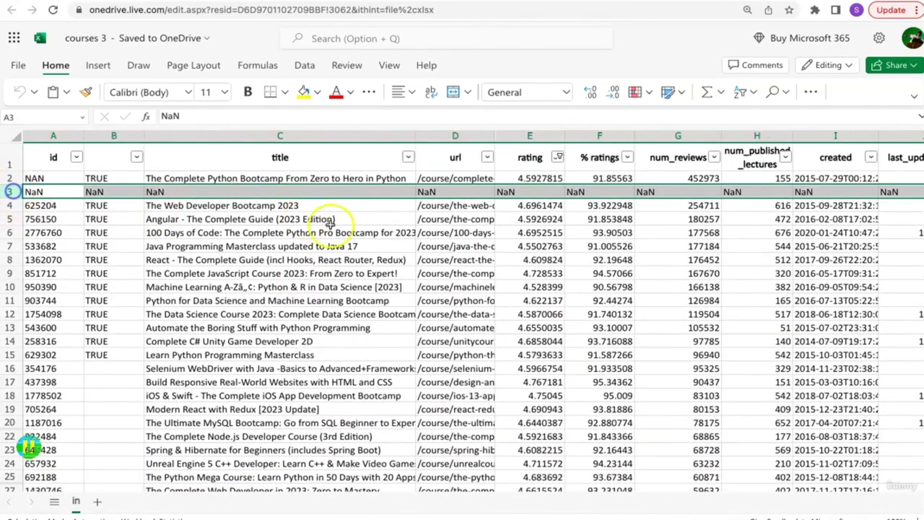
scroll(359, 239, "right", 8)
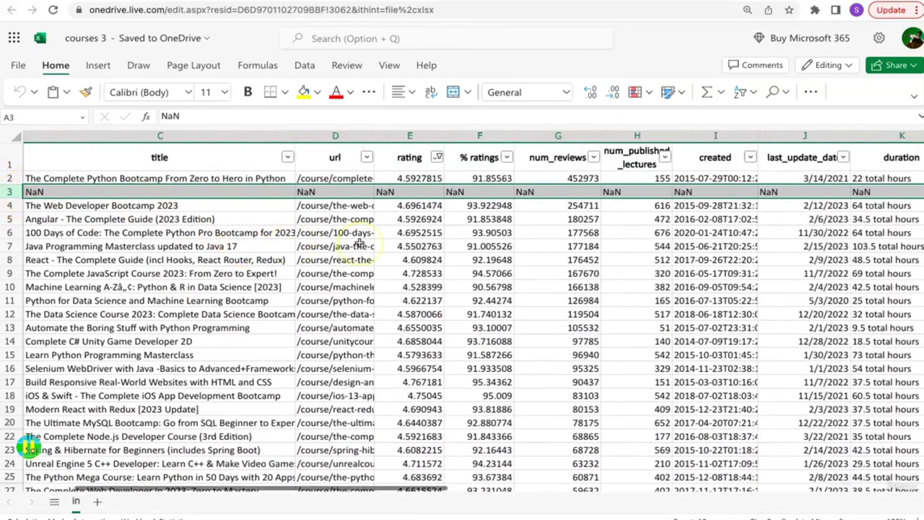
scroll(359, 244, "left", 8)
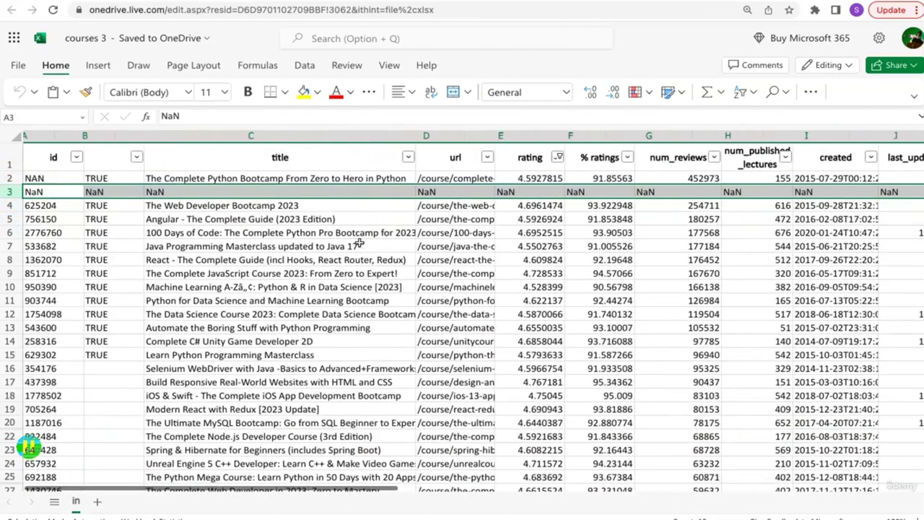
Compare row 2 with row 3 again to tell rows with any NaN value from rows with all values NaN
left_click(9, 177)
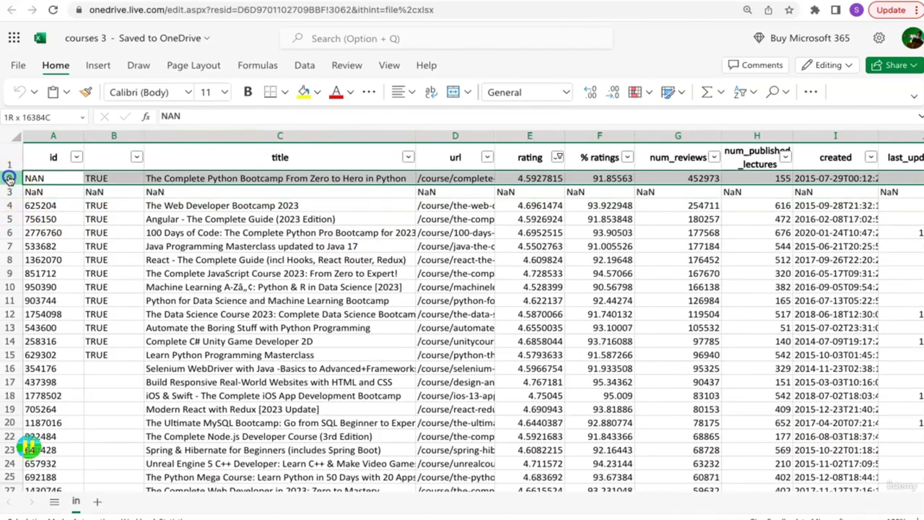
left_click_drag(10, 178, 10, 187)
left_click(43, 178)
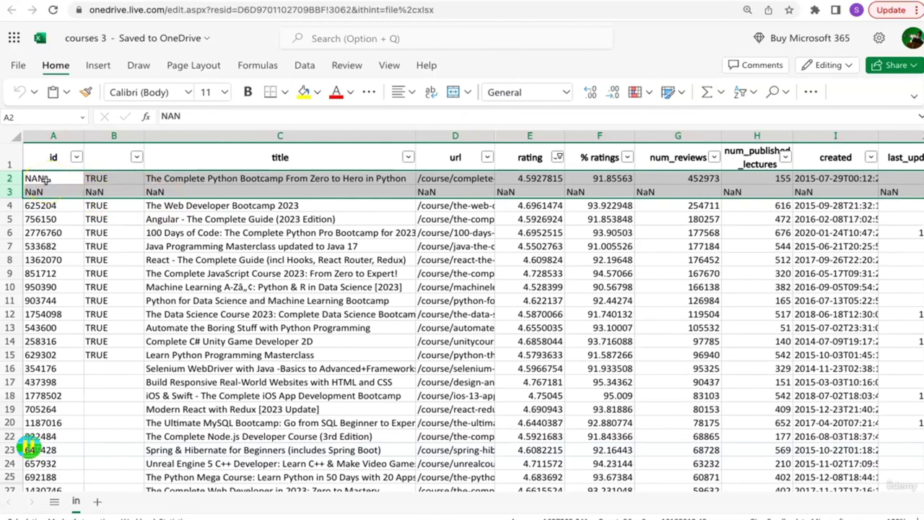
left_click(67, 215)
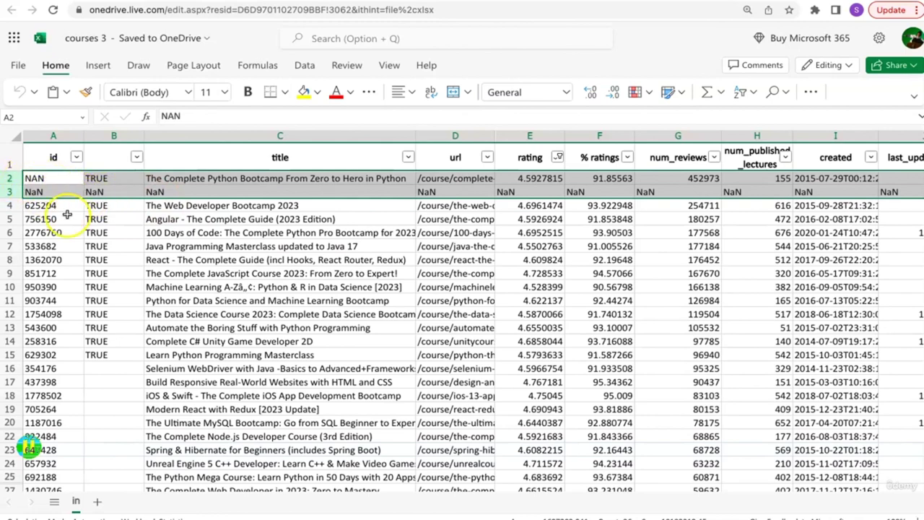
left_click(9, 191)
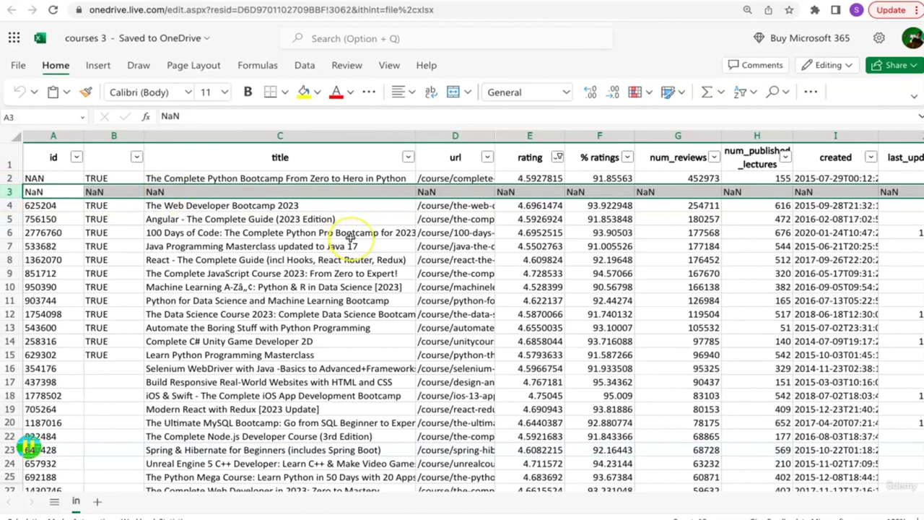
scroll(349, 239, "right", 5)
scroll(347, 234, "left", 5)
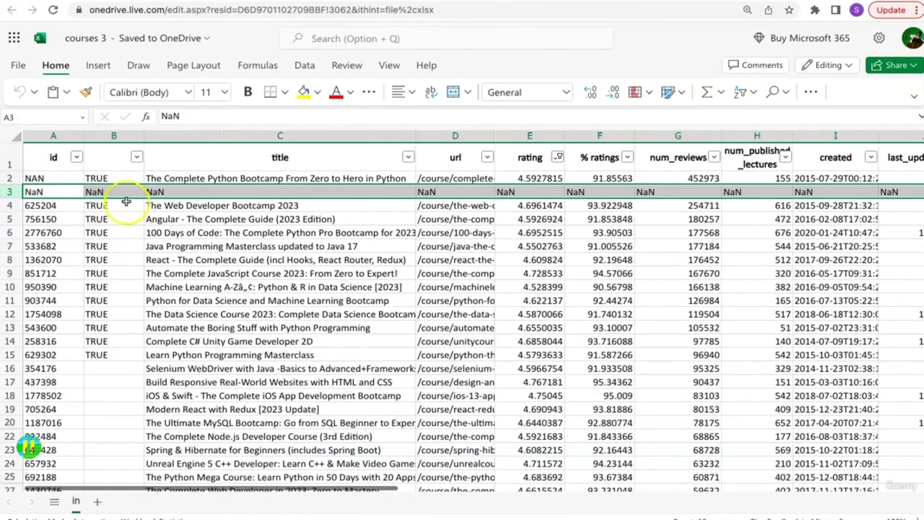
left_click(8, 178)
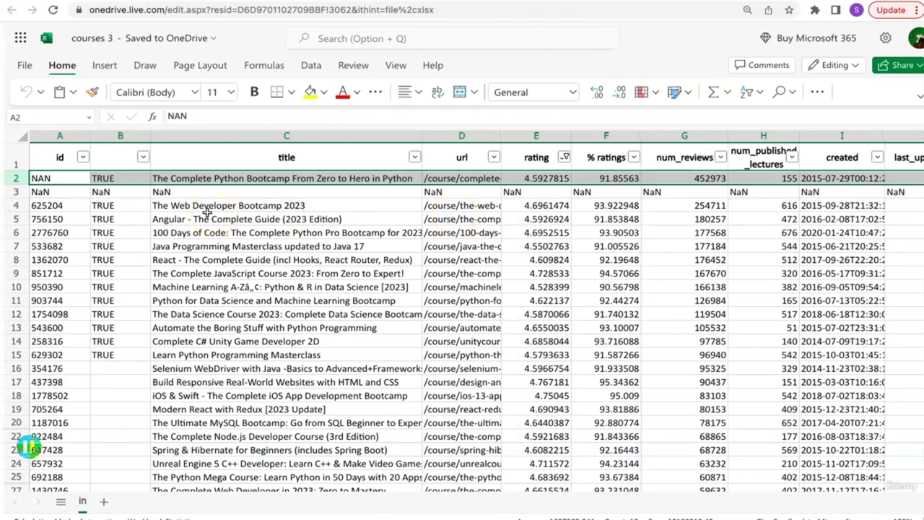
scroll(208, 211, "right", 5)
scroll(207, 211, "left", 5)
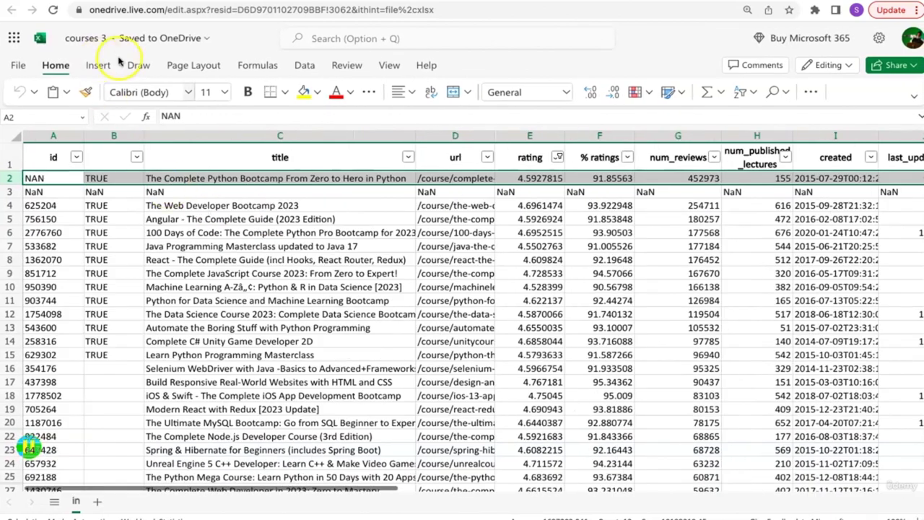
Return to ChatGPT and examine the how='any' and axis=0 arguments in the dropna example code
key("ctrl+Tab")
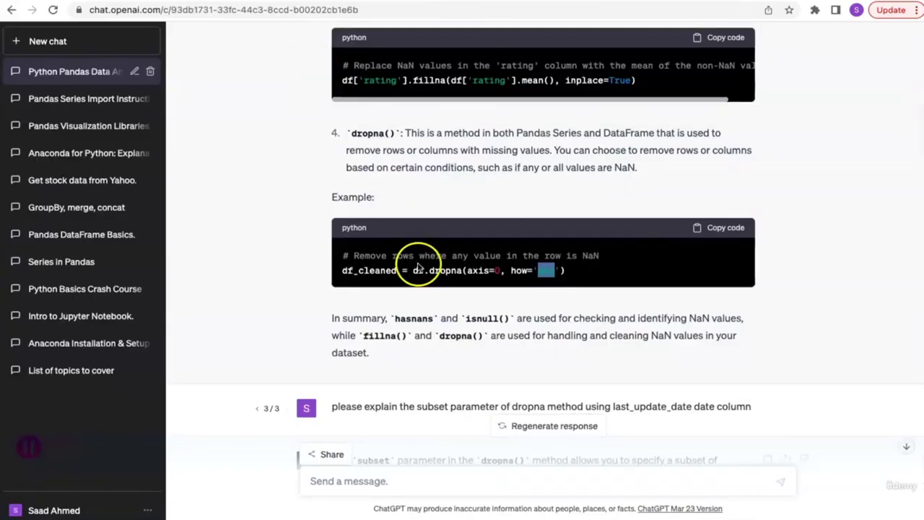
left_click(504, 204)
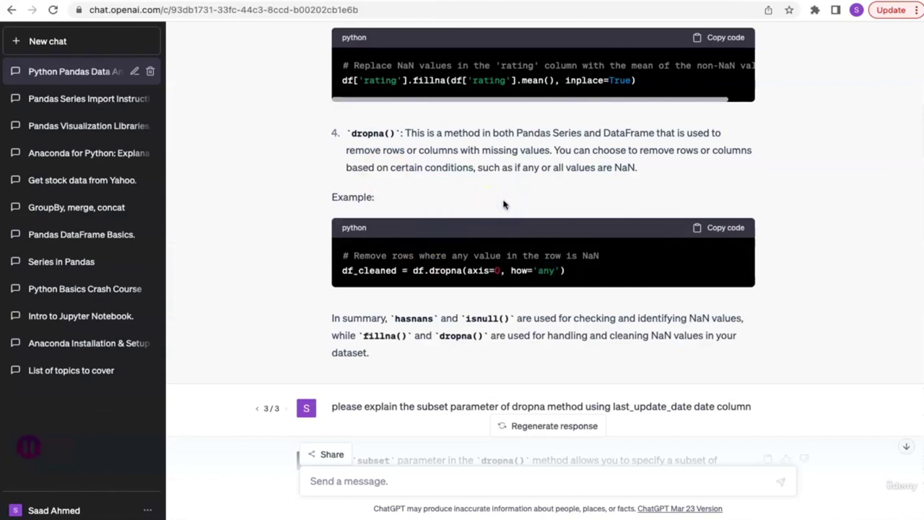
double_click(547, 270)
left_click(295, 213)
scroll(293, 215, "down", 1)
scroll(293, 215, "up", 1)
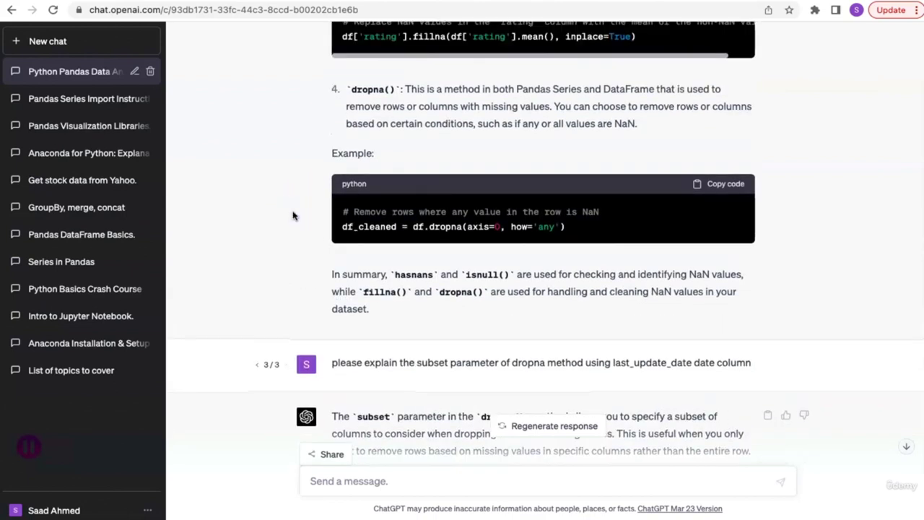
double_click(499, 227)
left_click_drag(499, 229, 464, 229)
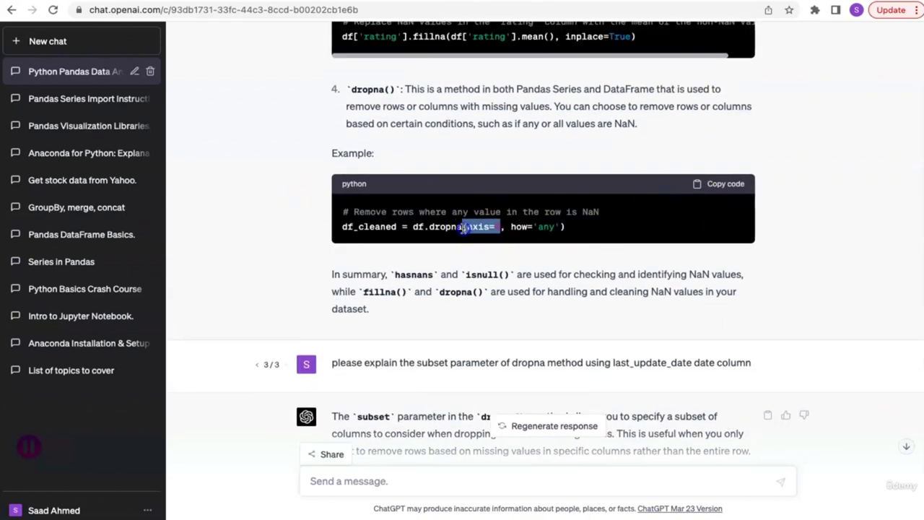
left_click(453, 291)
Read the ChatGPT question on dropna's subset parameter, checking its last_update_date column against the notebook's NaN counts
scroll(453, 292, "down", 2)
scroll(455, 292, "down", 2)
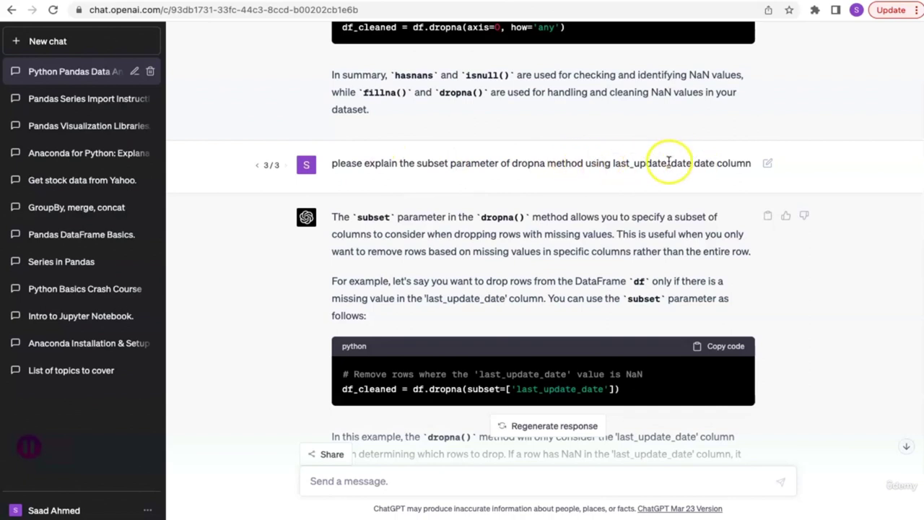
key("ctrl+Left")
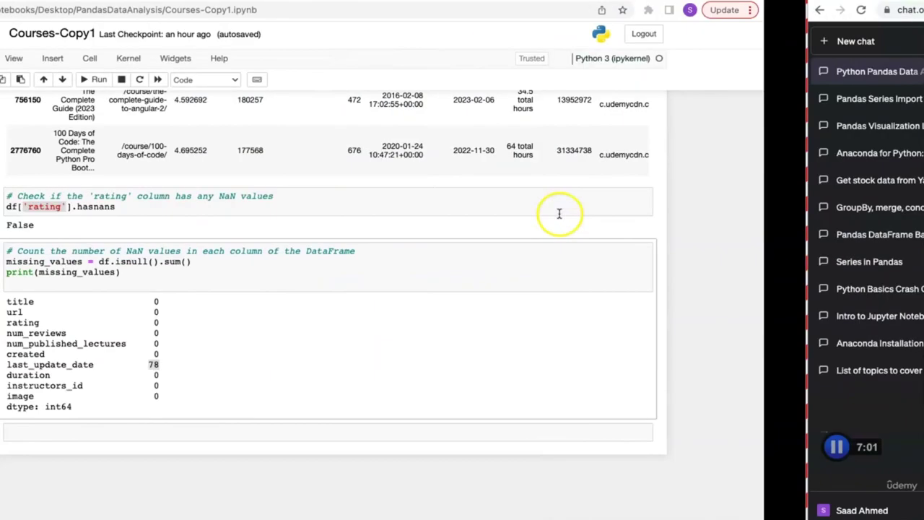
left_click_drag(271, 366, 174, 365)
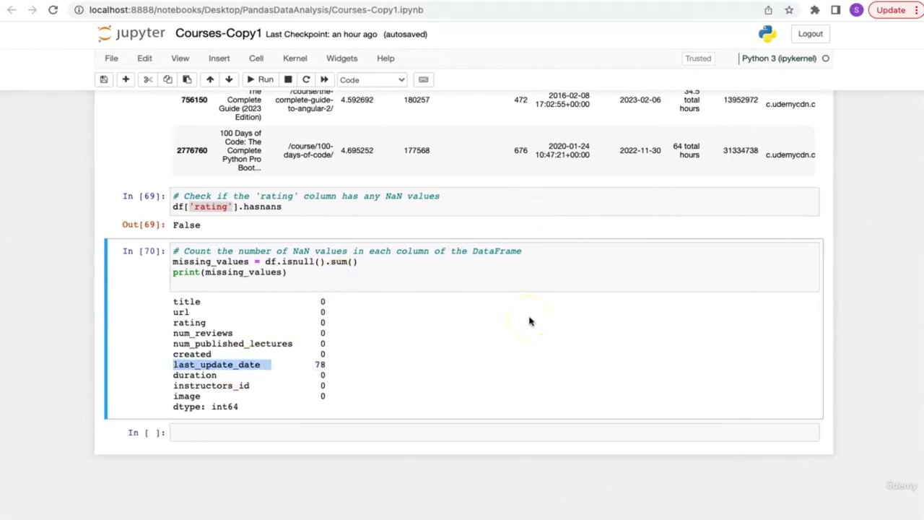
key("ctrl+Right")
left_click_drag(629, 165, 617, 163)
left_click_drag(418, 163, 449, 162)
left_click_drag(613, 163, 736, 163)
left_click(477, 202)
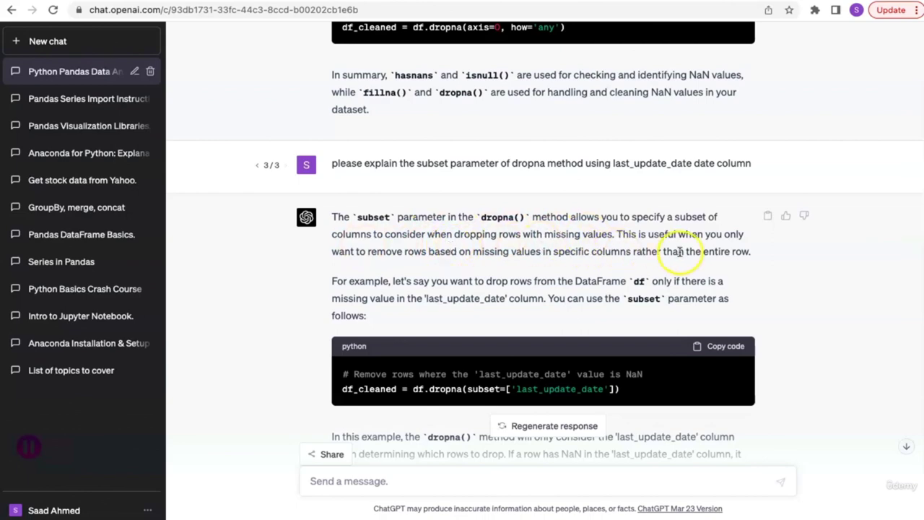
Read the subset parameter explanation and examine the 'last_update_date' argument in its dropna example code
scroll(522, 246, "down", 3)
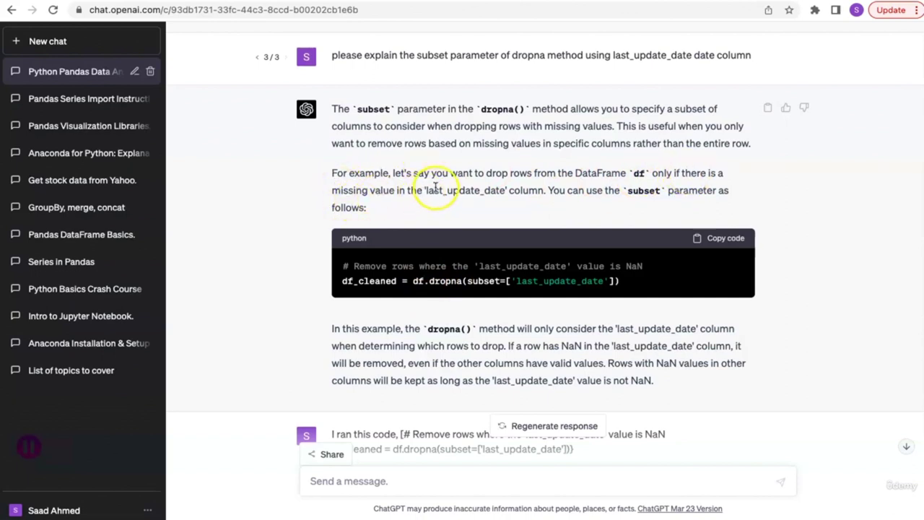
left_click_drag(426, 190, 507, 189)
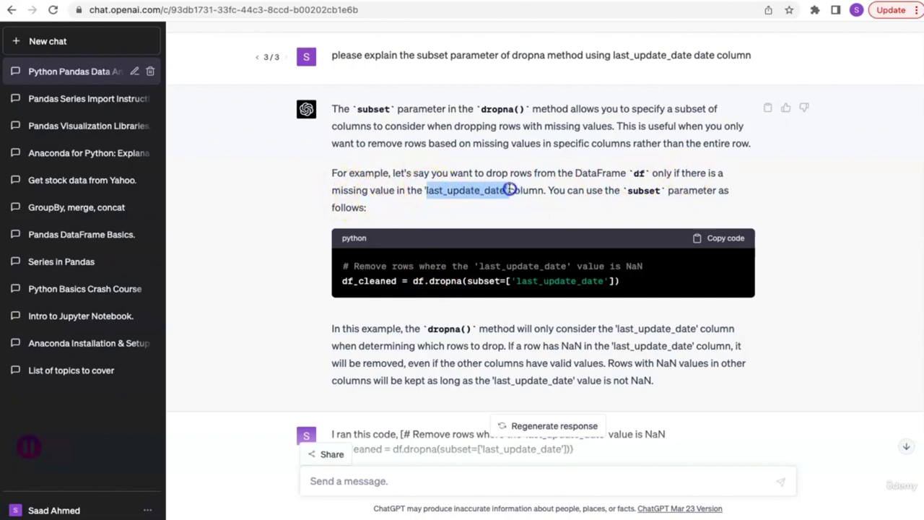
double_click(486, 193)
left_click_drag(517, 281, 605, 282)
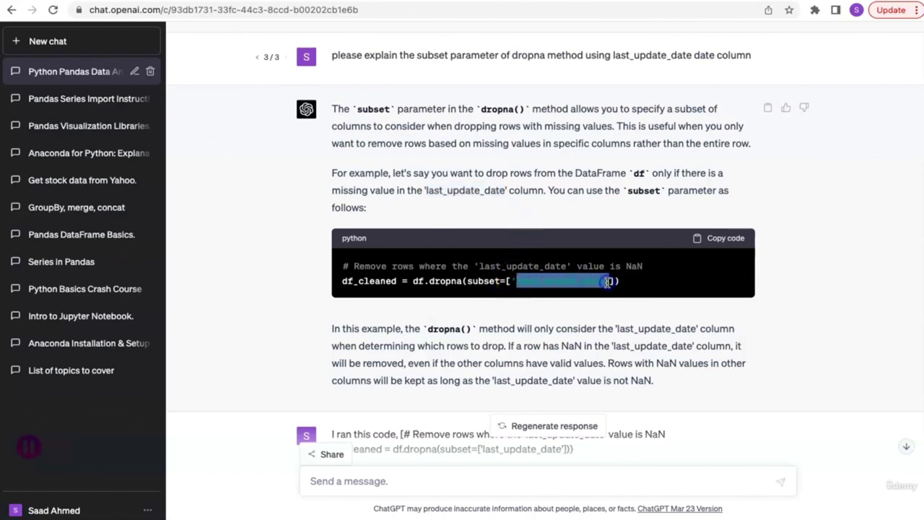
left_click(700, 285)
Copy the df.dropna(subset=['last_update_date']) example into the empty cell at the end of the Courses-Copy1 notebook
left_click(717, 240)
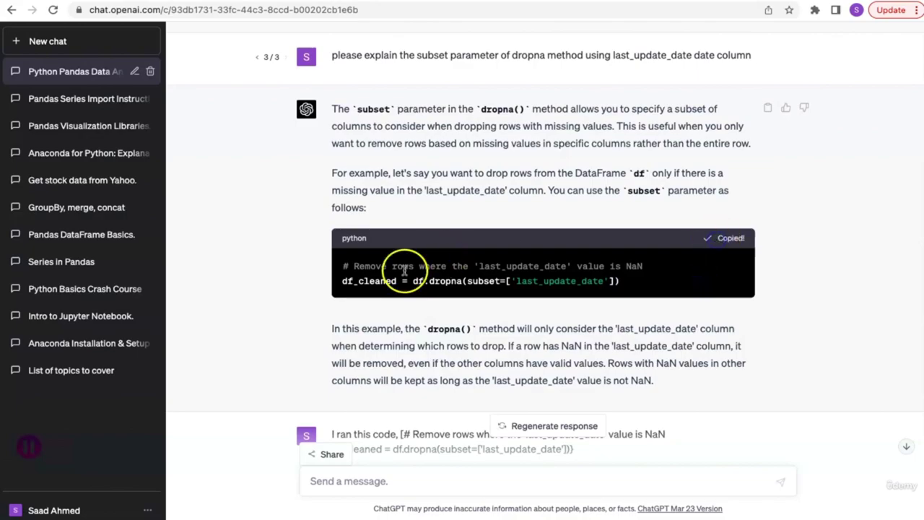
key("super+Tab")
left_click(336, 432)
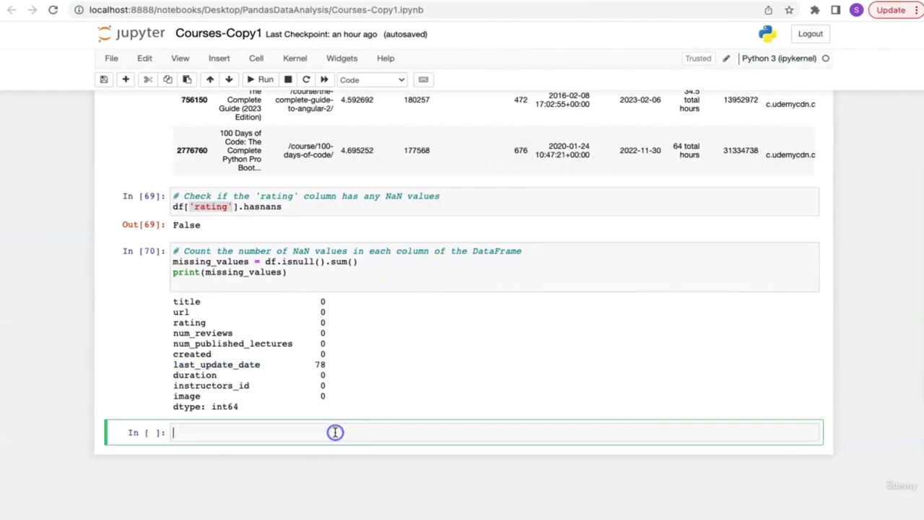
key("super+v")
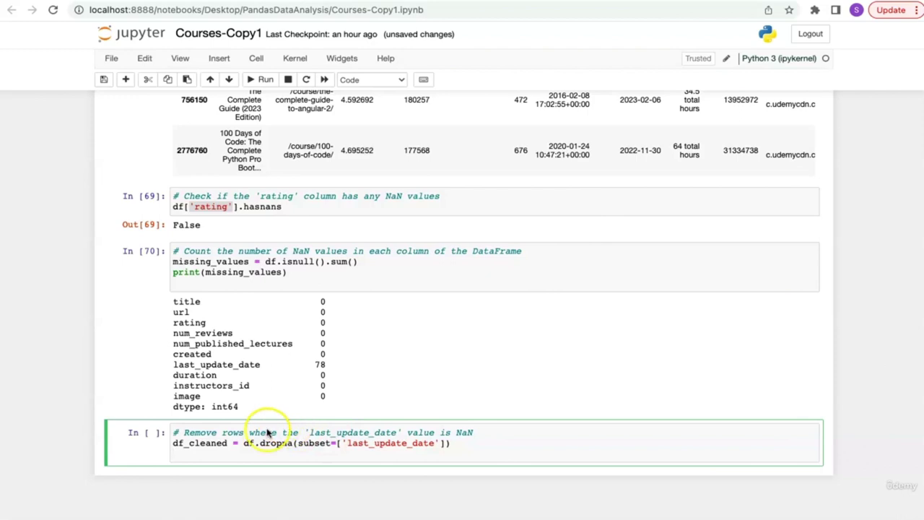
double_click(222, 443)
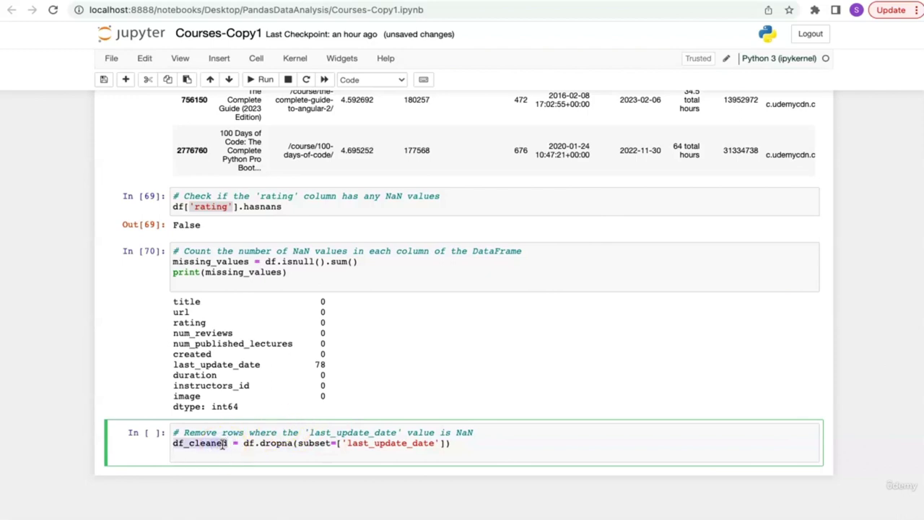
Add a df line to the dropna cell, run it and look over the displayed DataFrame
left_click(224, 454)
key("ctrl+Right")
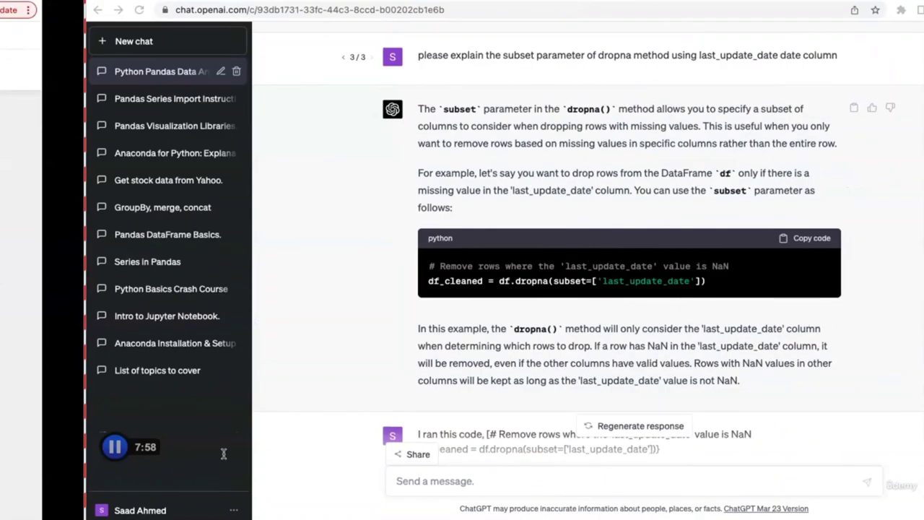
scroll(443, 301, "down", 3)
scroll(450, 322, "up", 3)
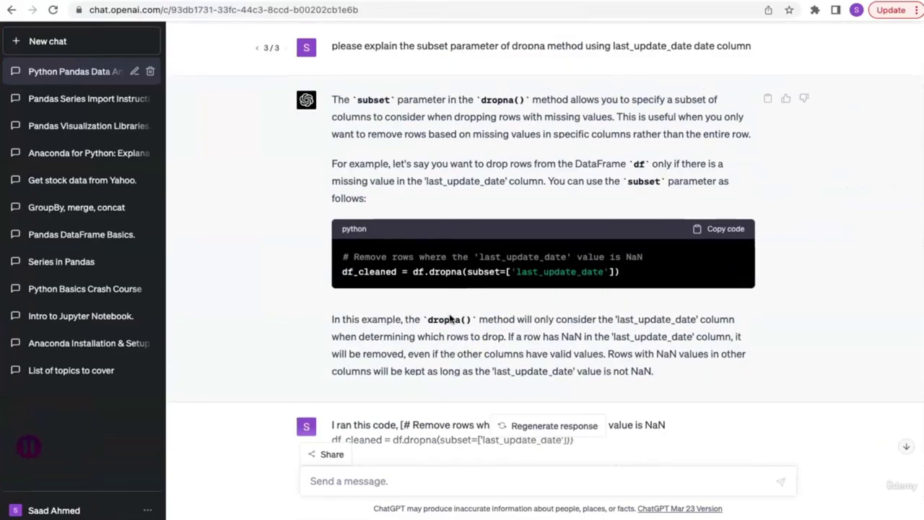
key("ctrl+Left")
left_click(201, 447)
key("shift+Return")
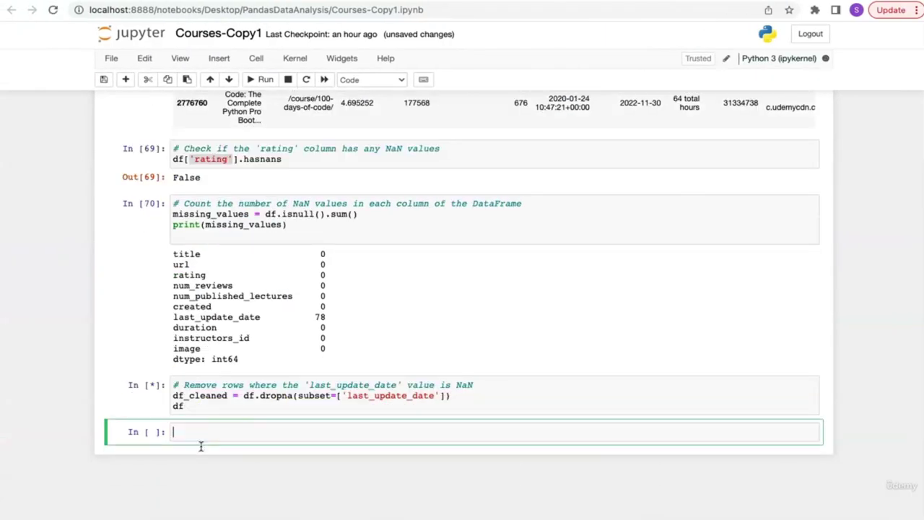
scroll(275, 433, "down", 5)
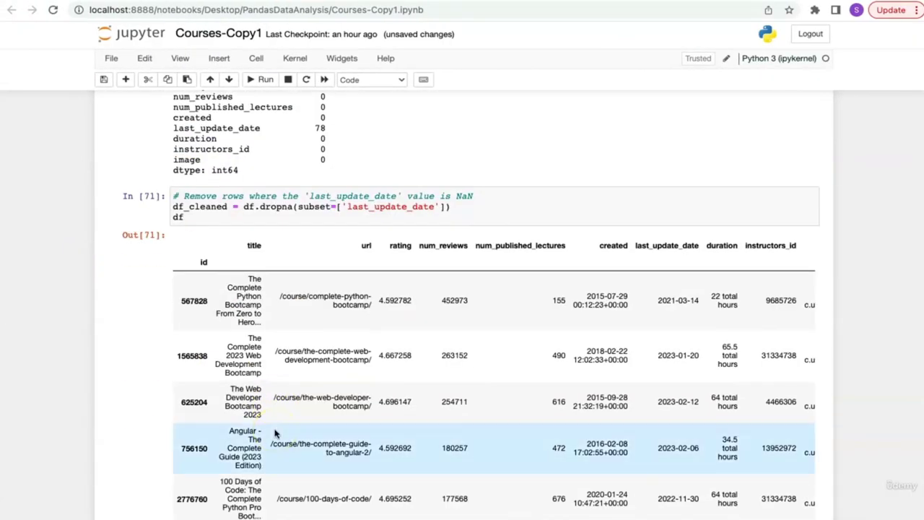
scroll(274, 434, "up", 3)
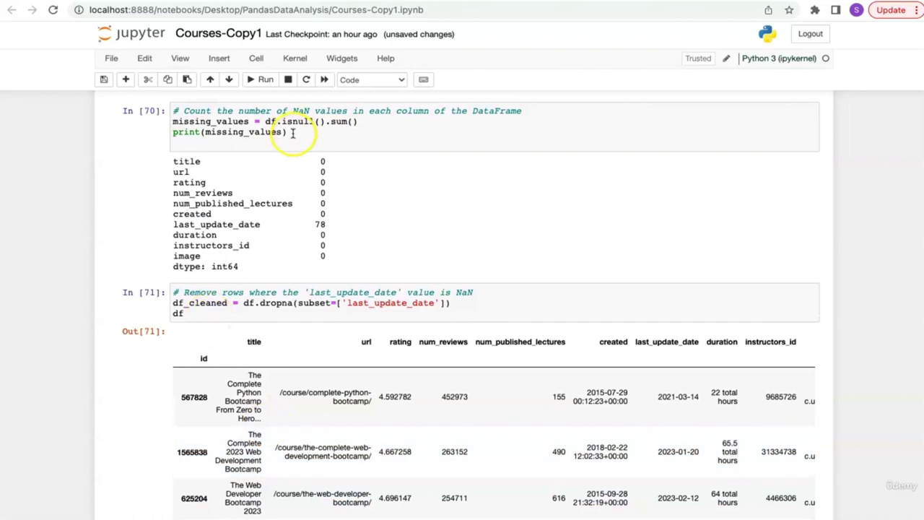
Copy the missing_values counting and print lines, remove the trailing df line from the dropna cell and rerun that cell
triple_click(174, 122)
left_click(194, 313)
key("BackSpace")
key("BackSpace")
key("BackSpace")
key("shift+Return")
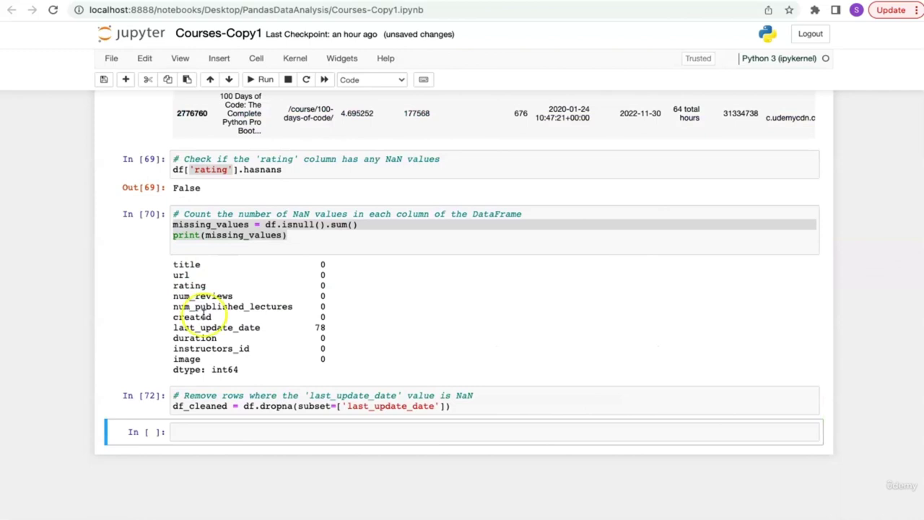
left_click(474, 405)
key("shift+Return")
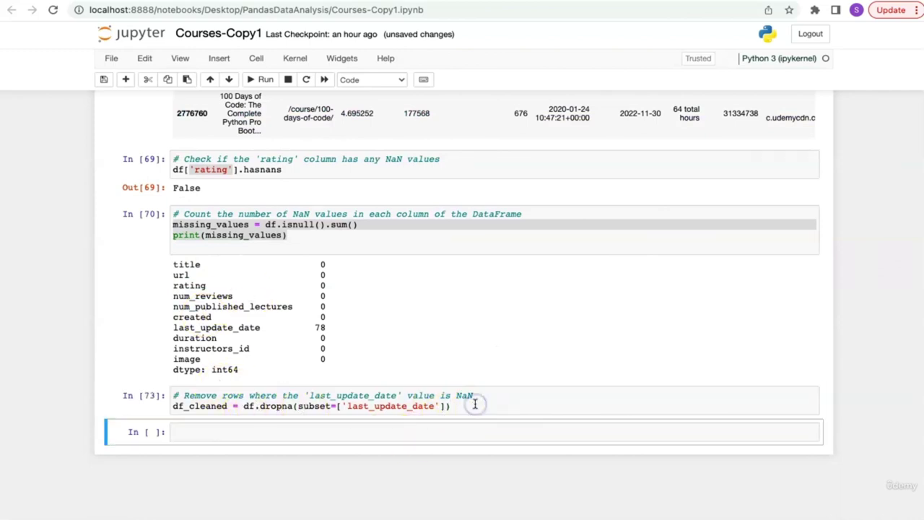
Paste the missing_values = df.isnull().sum() and print(missing_values) lines into the empty cell and run it
left_click(424, 432)
key("ctrl+v")
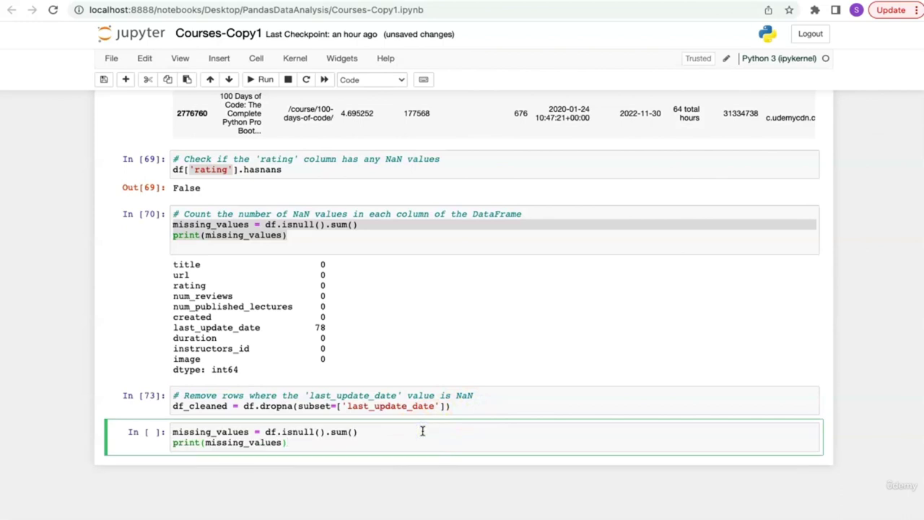
key("shift+Return")
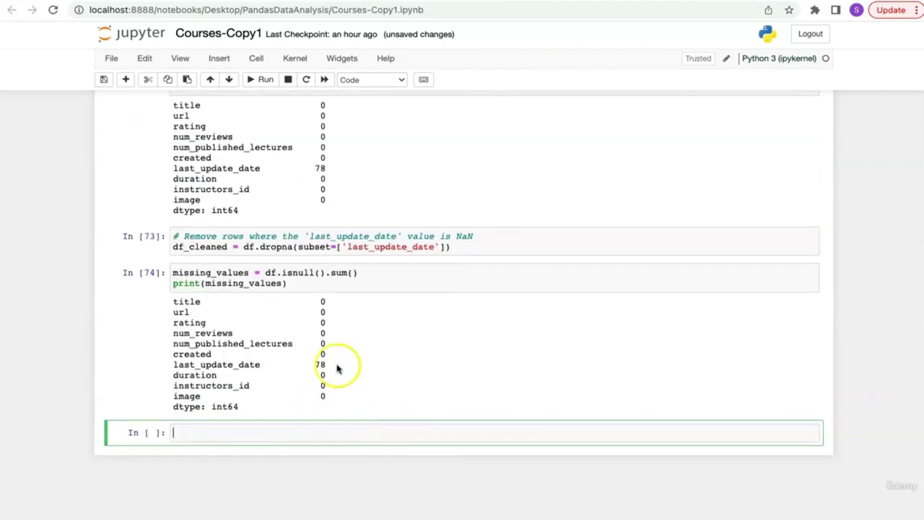
left_click(309, 364)
left_click(465, 368)
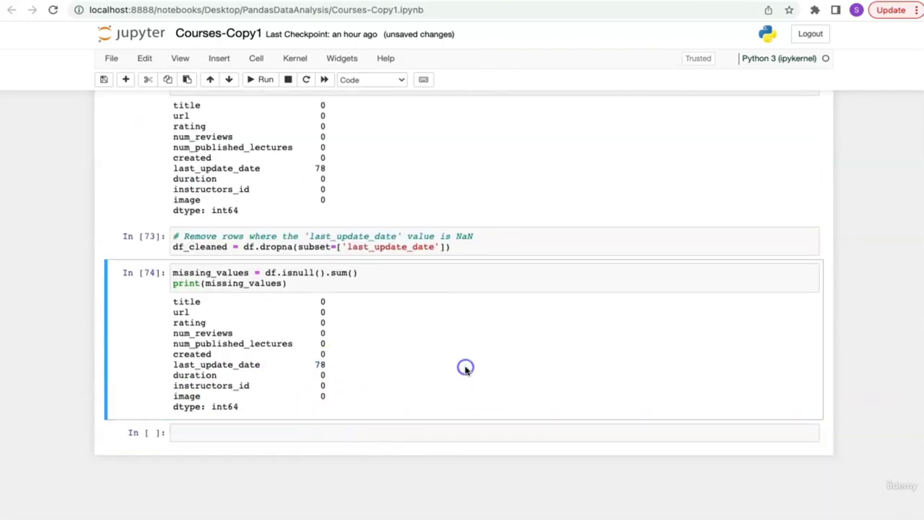
Review the original count, the dropna code and the repeated count, checking the last_update_date row after the removal
scroll(466, 370, "up", 2)
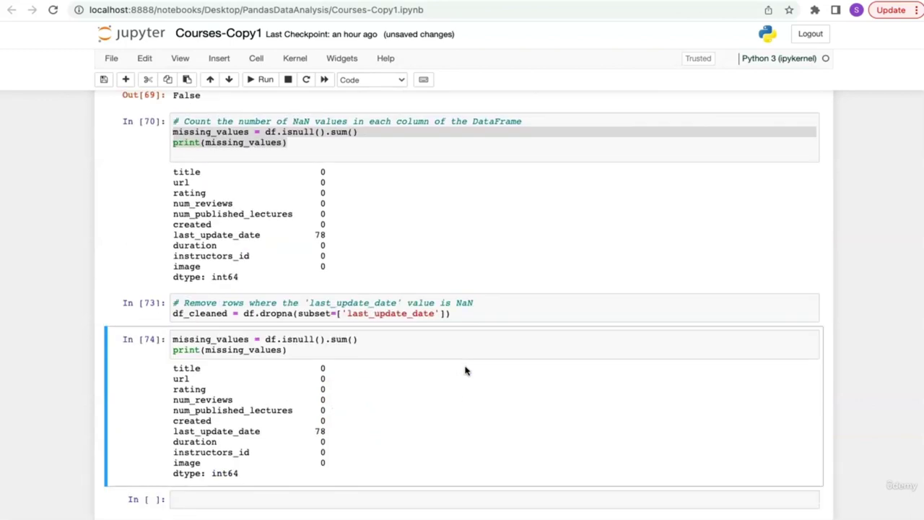
left_click(371, 146)
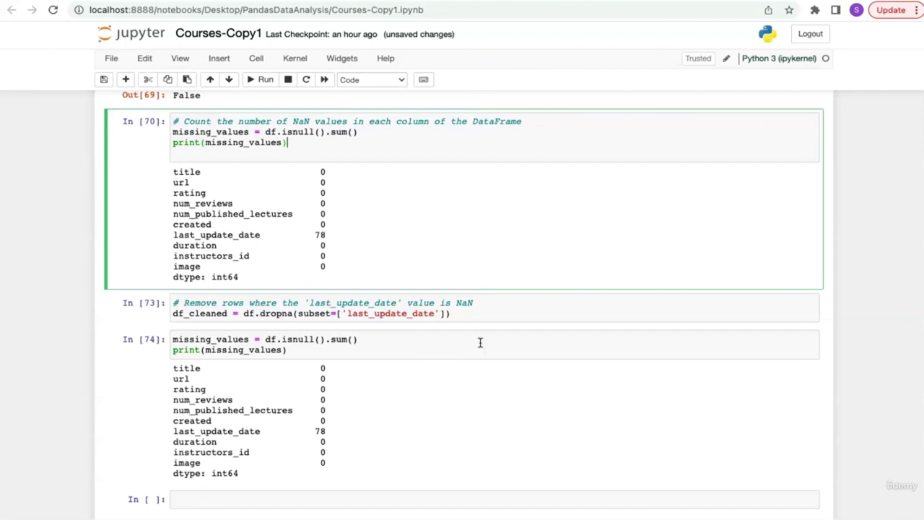
left_click_drag(452, 314, 157, 284)
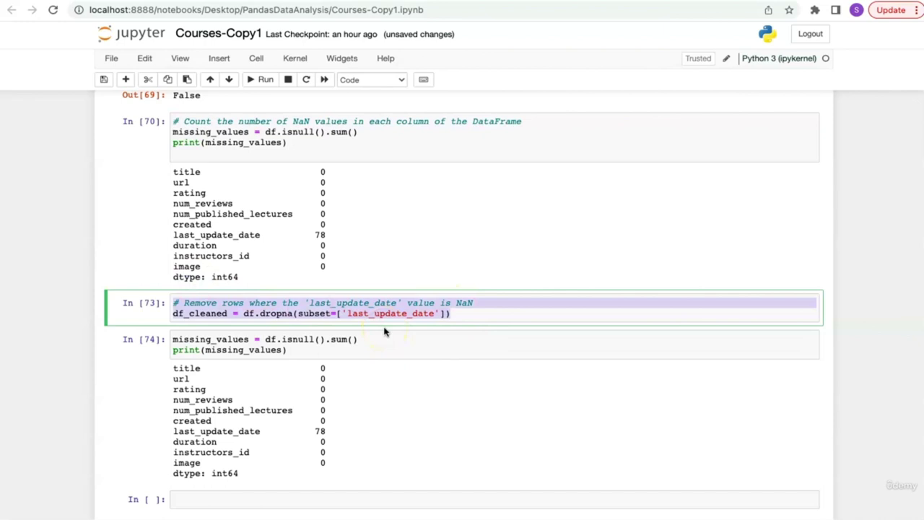
left_click_drag(315, 355, 168, 340)
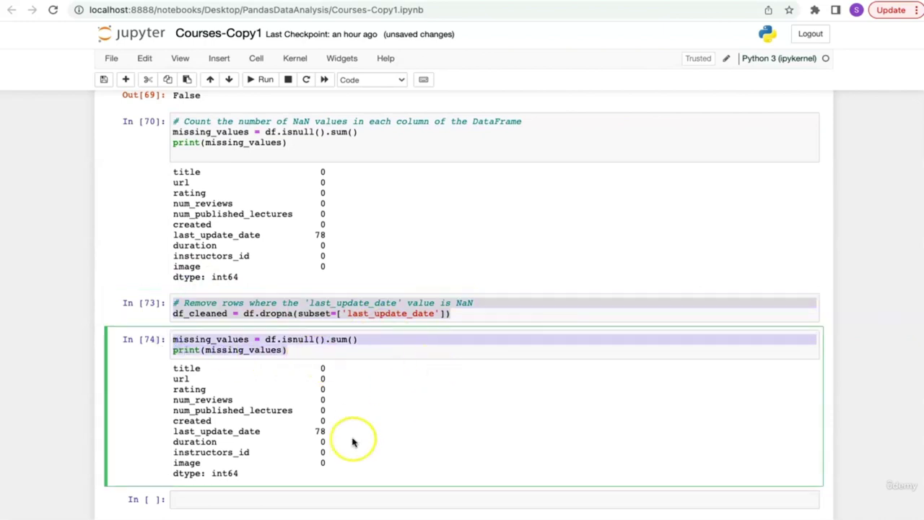
left_click(335, 466)
left_click_drag(335, 467, 174, 370)
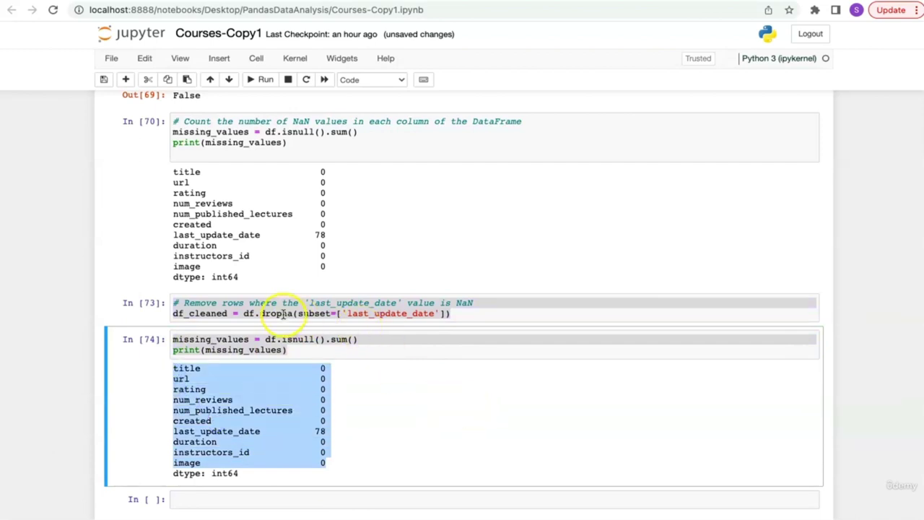
left_click(282, 313)
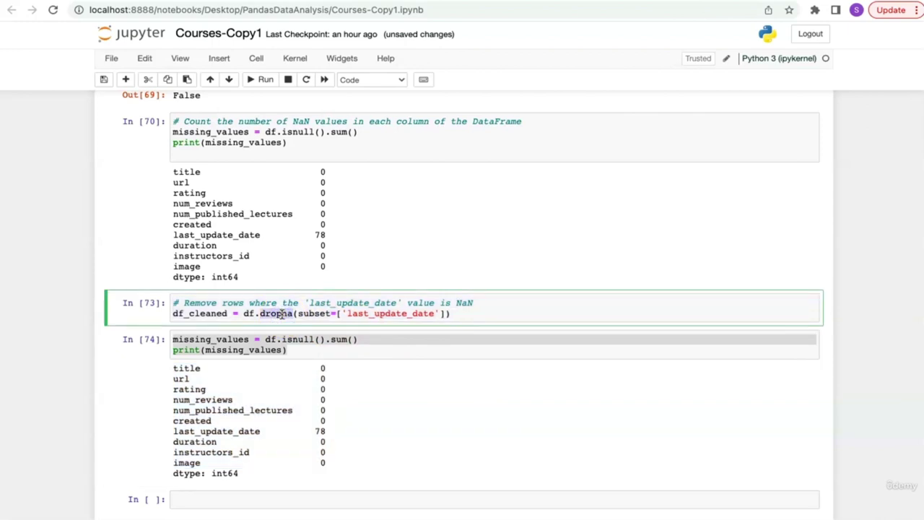
left_click_drag(326, 432, 175, 433)
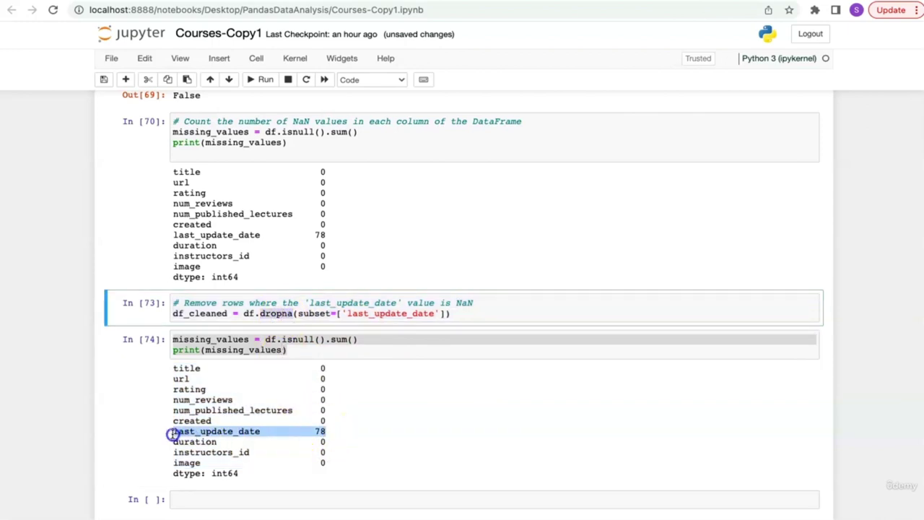
left_click(505, 405)
left_click(490, 350)
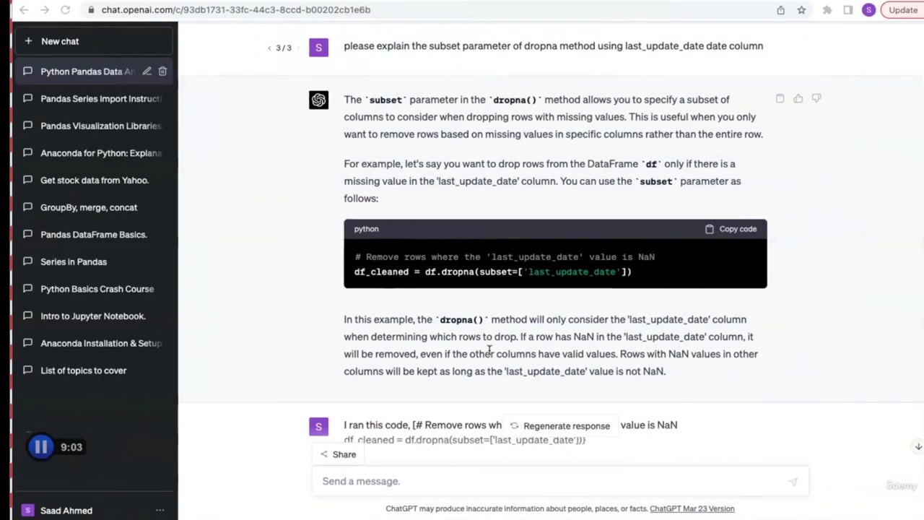
Switch to ChatGPT and compare the dropna code quoted in the follow-up question with the notebook's dropna cell
scroll(490, 351, "down", 3)
scroll(490, 350, "down", 3)
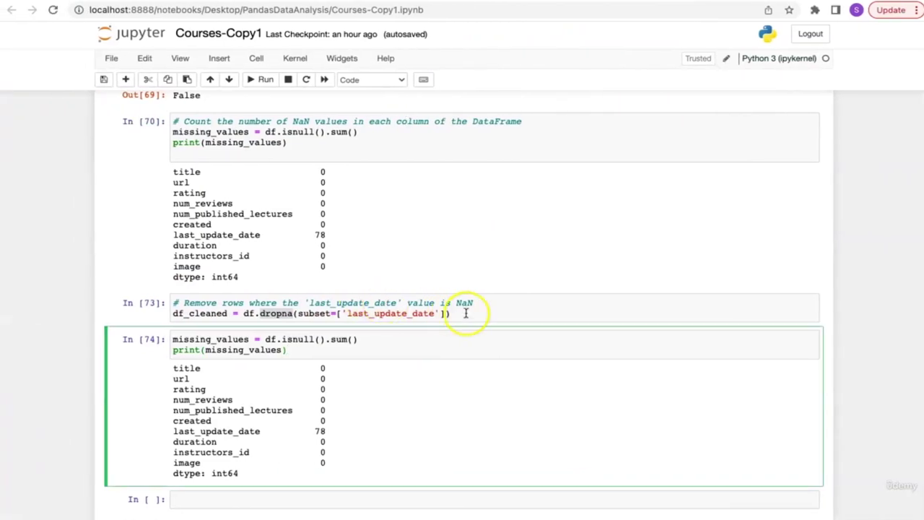
left_click_drag(450, 313, 168, 291)
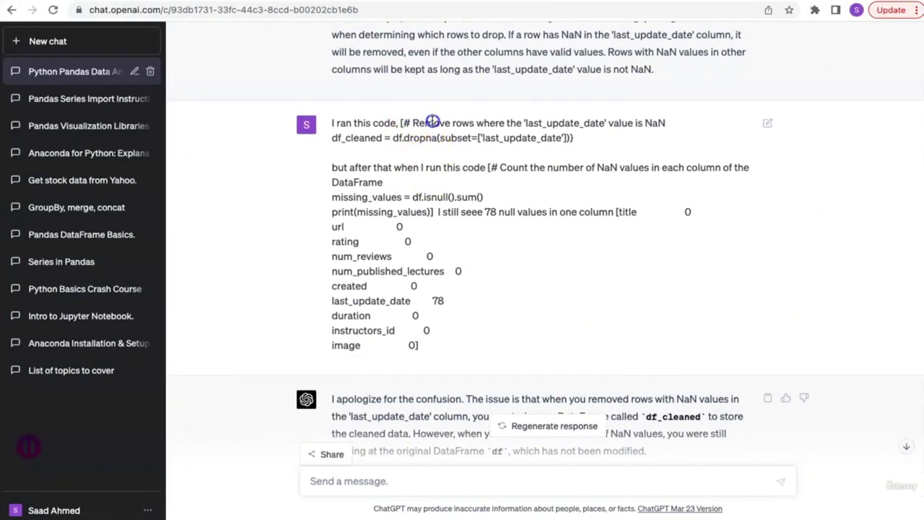
left_click_drag(432, 121, 516, 122)
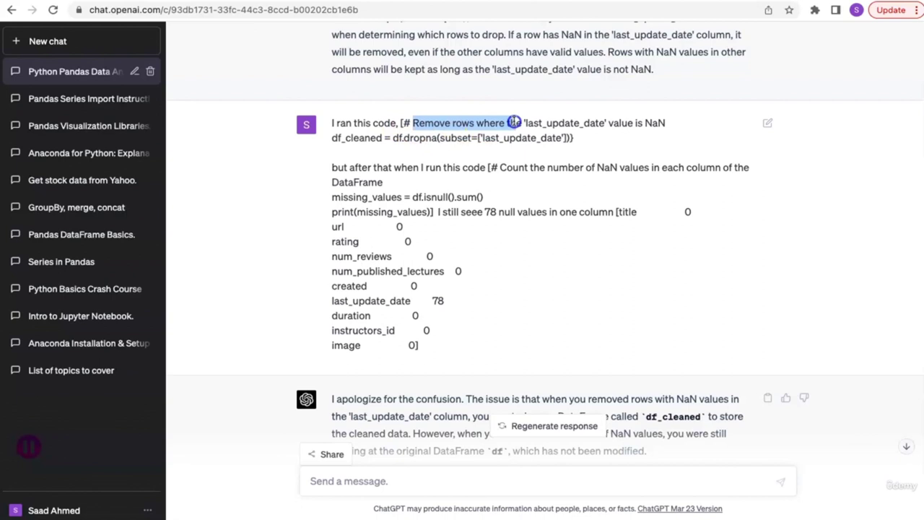
left_click(523, 159)
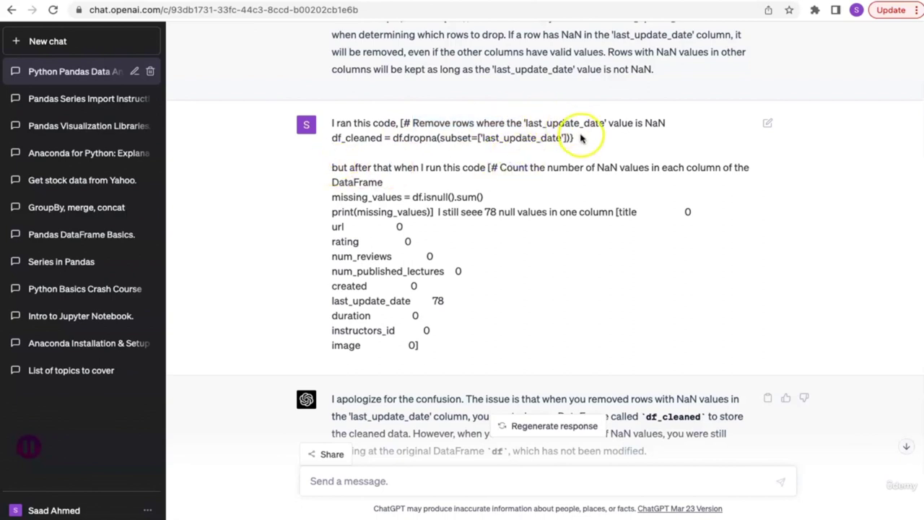
left_click(402, 122)
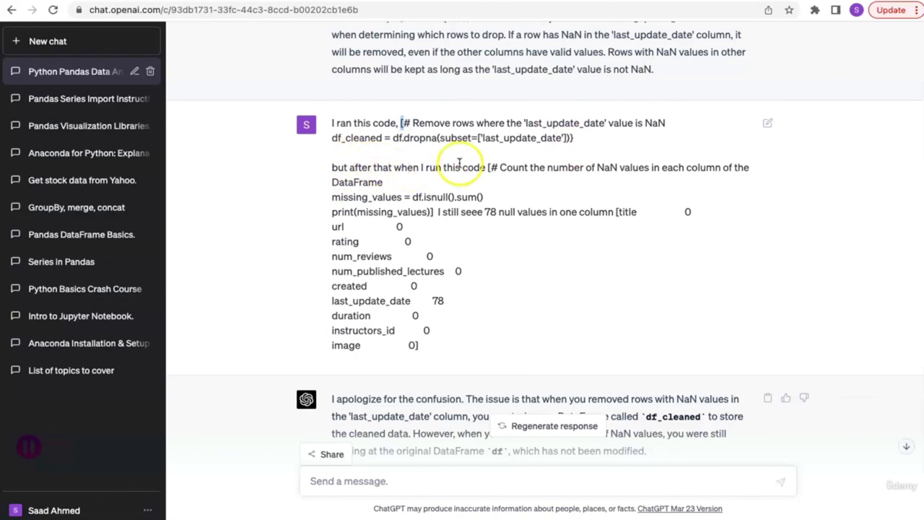
Compare the counting code and null counts quoted in the ChatGPT question with the notebook's last executed cell and its output
key("super+Tab")
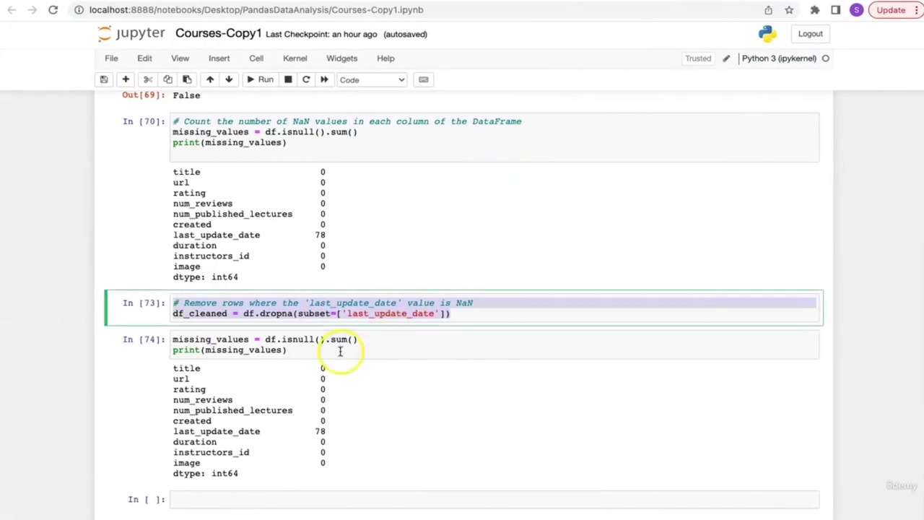
left_click_drag(340, 351, 144, 336)
key("super+Tab")
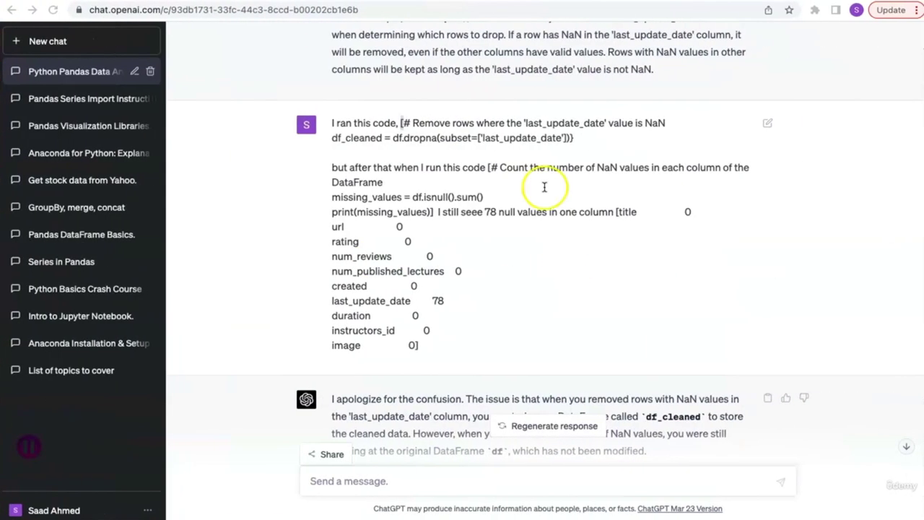
left_click_drag(484, 211, 616, 208)
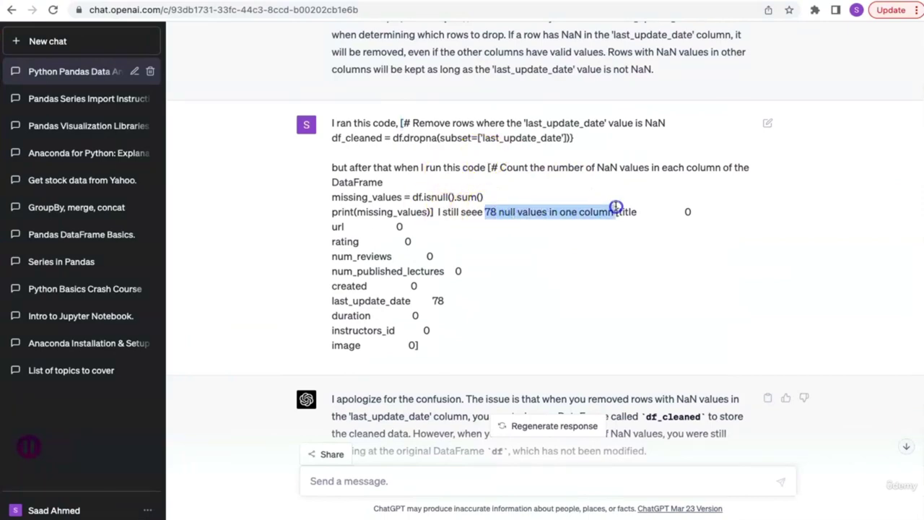
key("super+Tab")
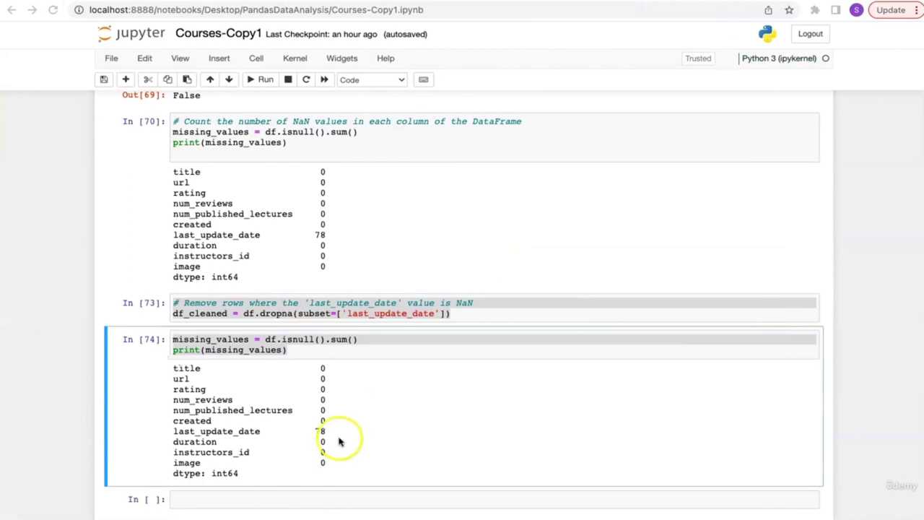
left_click_drag(338, 462, 167, 377)
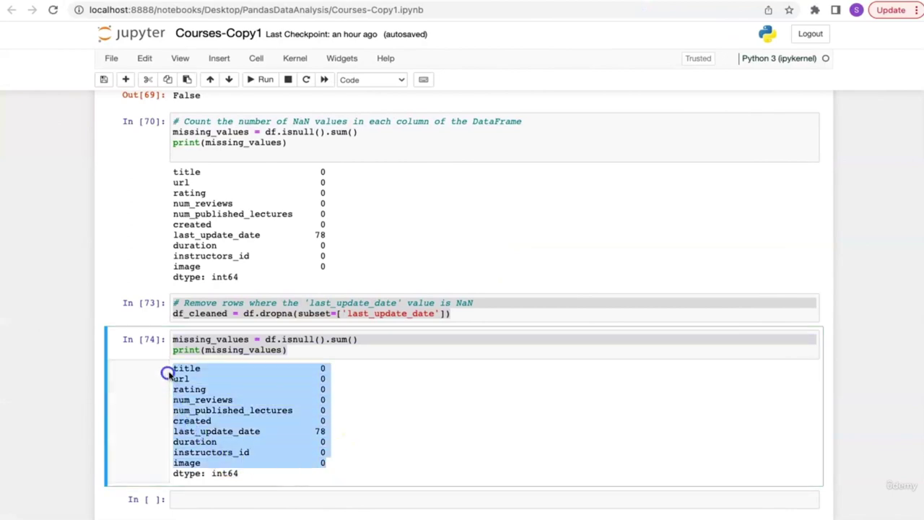
Read ChatGPT's explanation of the df_cleaned DataFrame and check it against the df_cleaned assignment in the notebook's dropna cell
key("super+Tab")
left_click(479, 268)
scroll(479, 270, "down", 3)
scroll(478, 271, "down", 3)
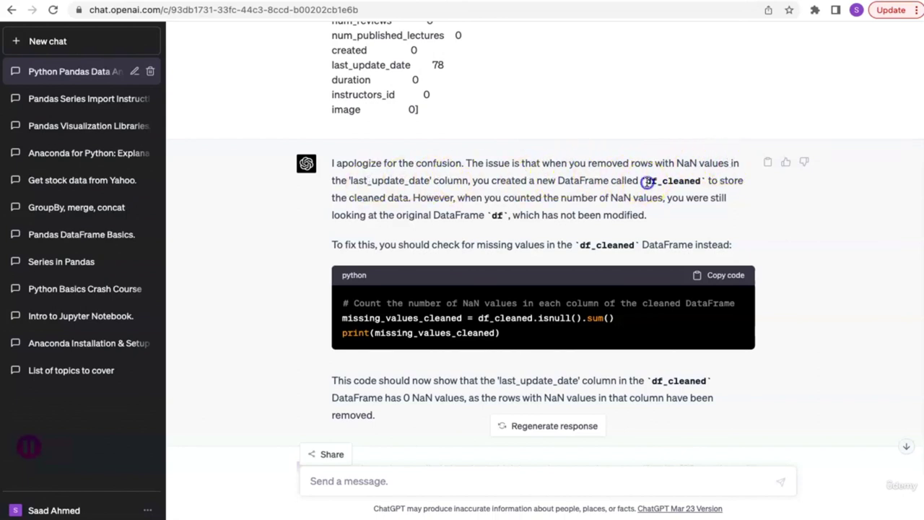
left_click_drag(645, 181, 701, 181)
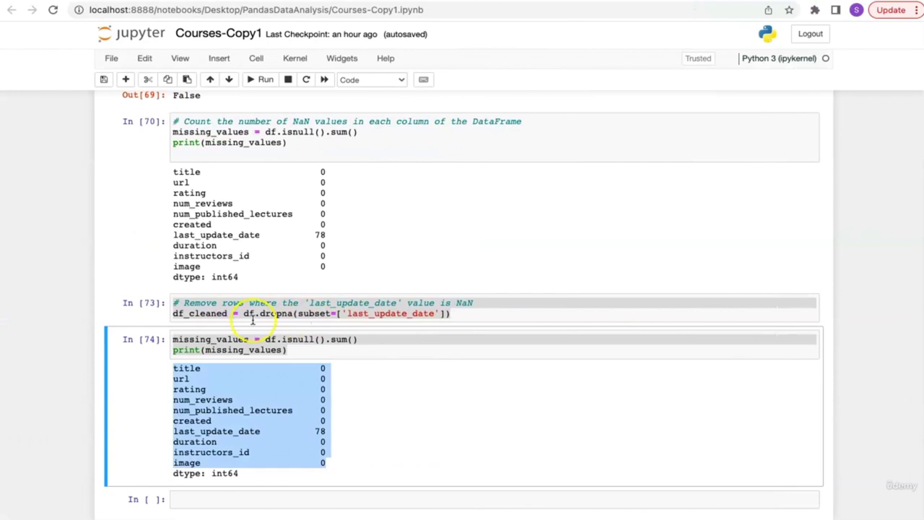
left_click(231, 316)
left_click_drag(228, 313, 168, 314)
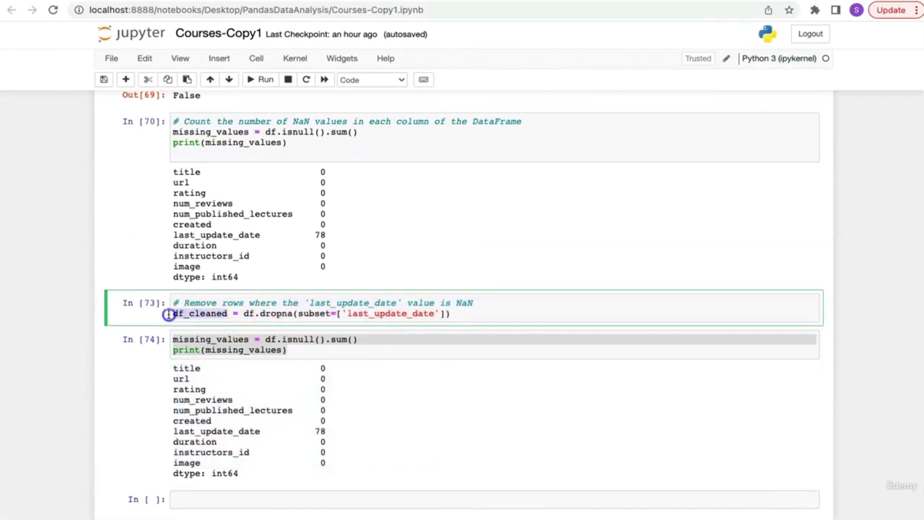
left_click_drag(241, 314, 466, 315)
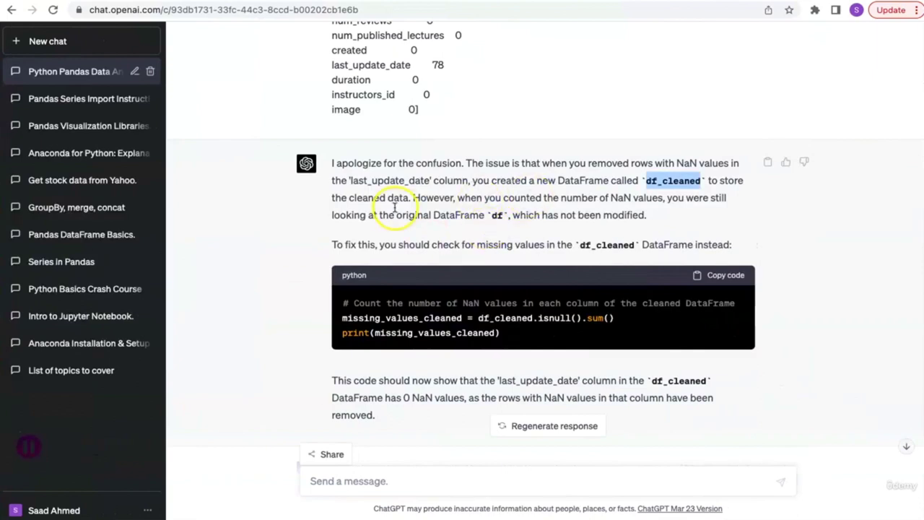
Read ChatGPT's remark about the original DataFrame and examine which DataFrame the notebook's counting cells refer to
left_click(491, 203)
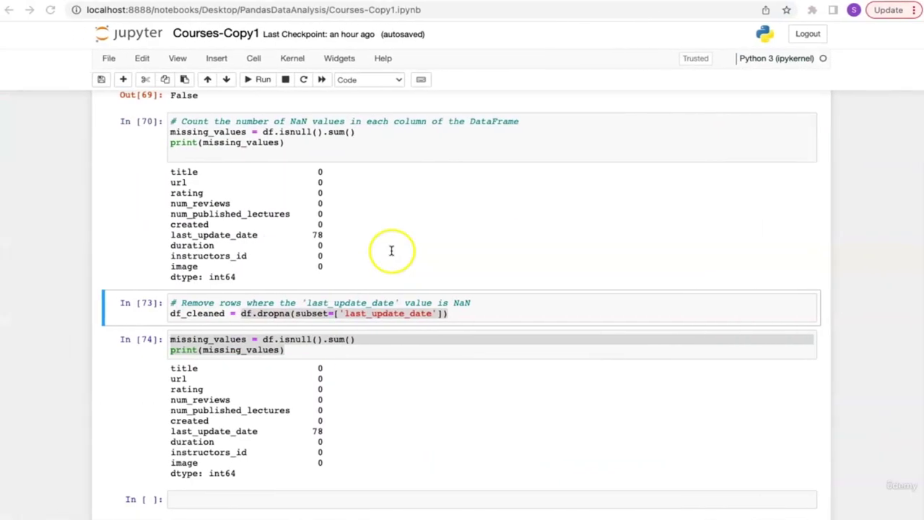
left_click(228, 350)
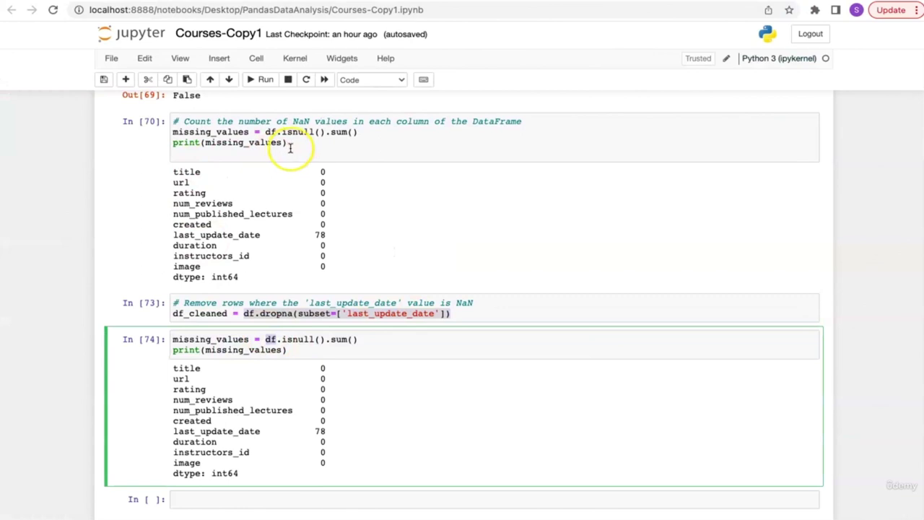
scroll(291, 148, "up", 2)
scroll(291, 148, "down", 1)
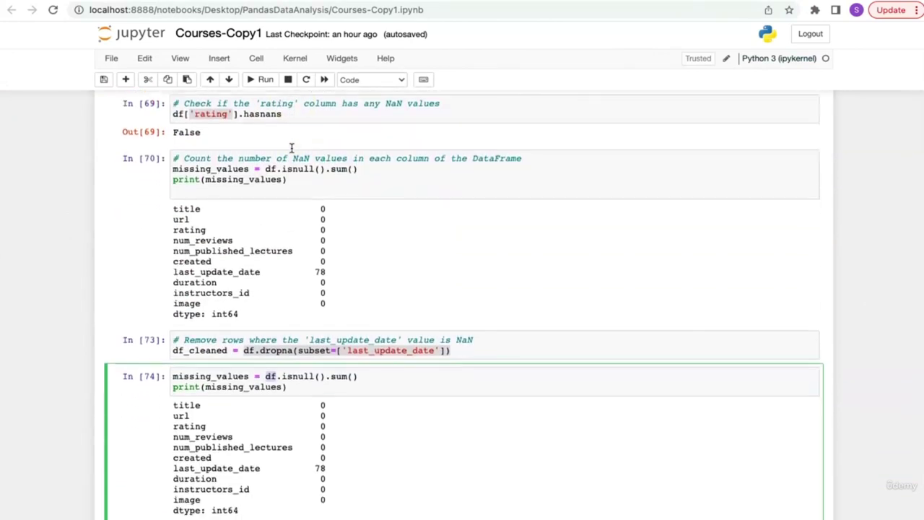
Replace df with df_cleaned in the last missing-values counting cell, rerun it and review the counts for every column
double_click(275, 350)
double_click(207, 351)
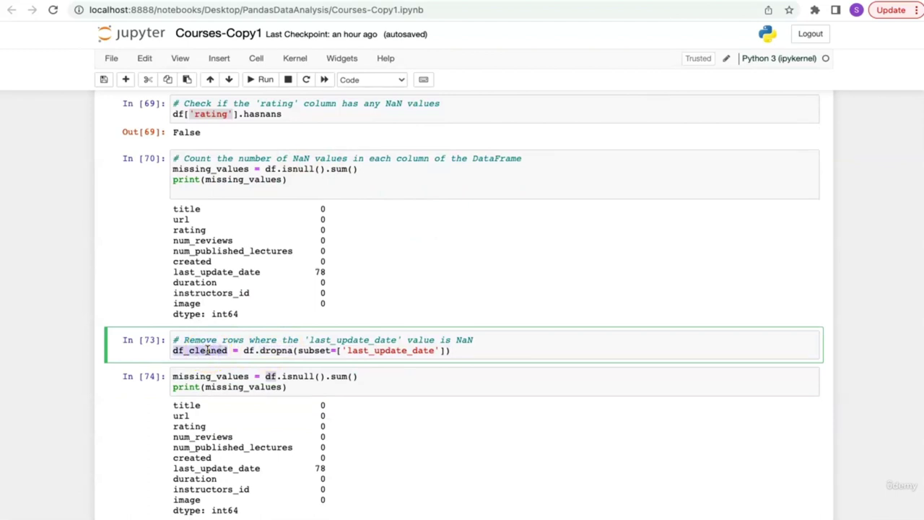
double_click(269, 376)
type("df_cleaned")
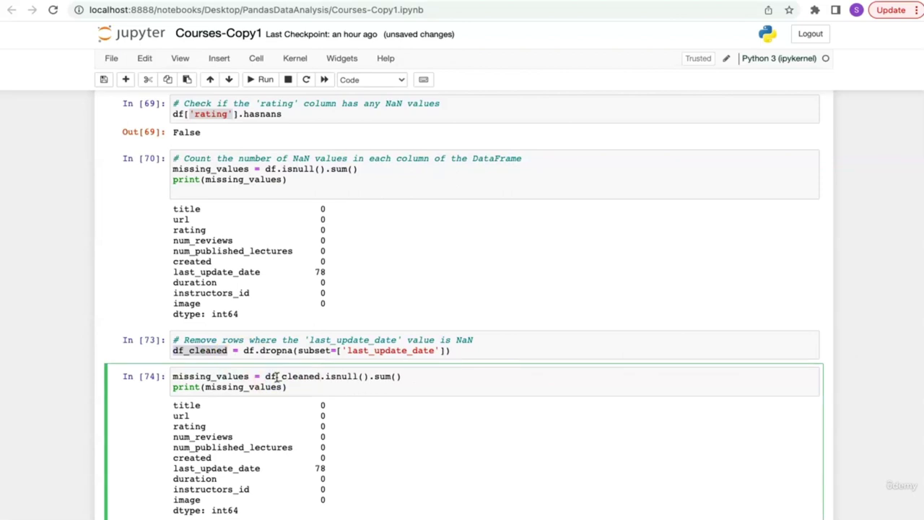
key("shift+Return")
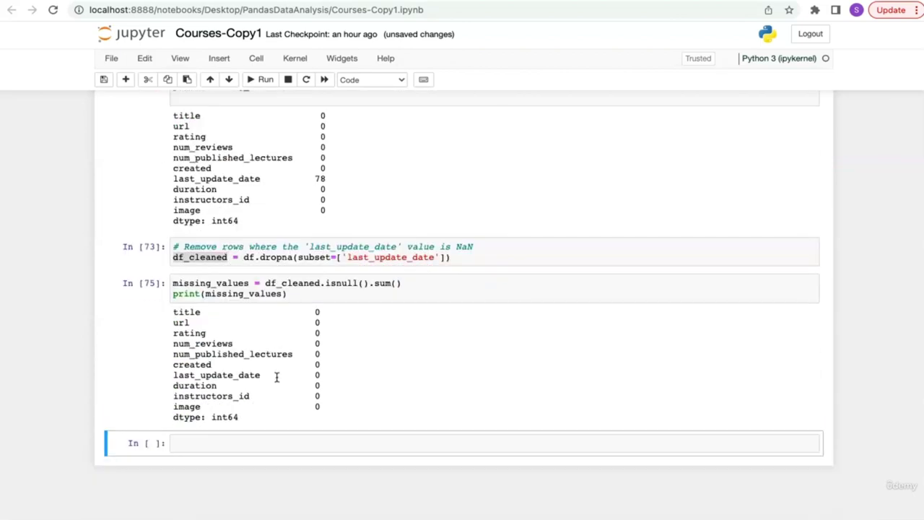
left_click_drag(322, 408, 173, 311)
left_click(418, 289)
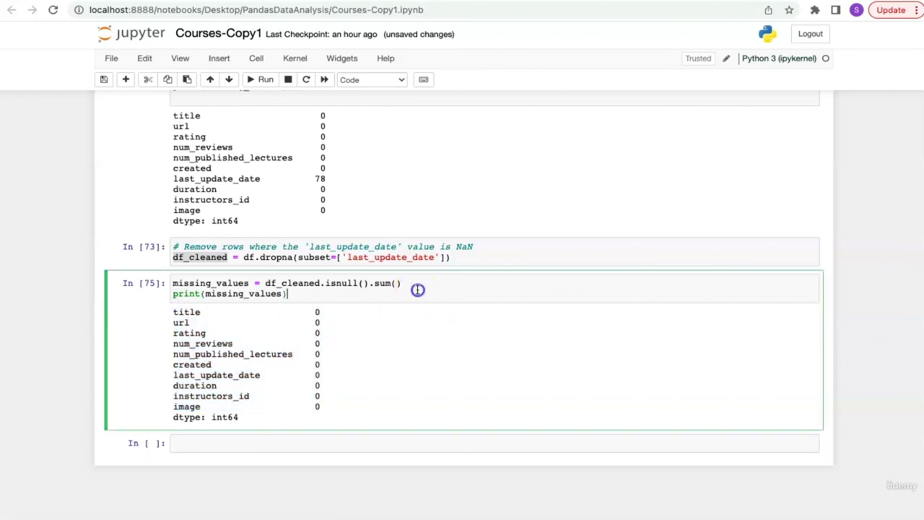
left_click(303, 292)
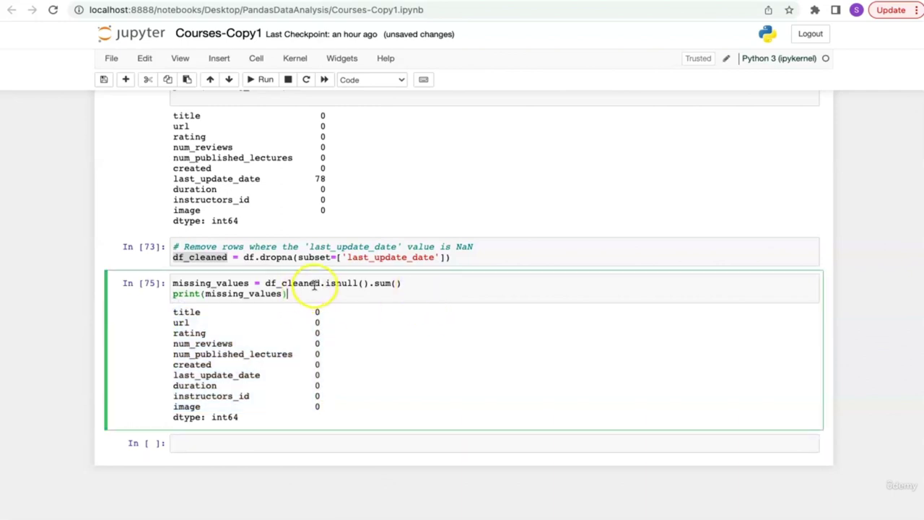
left_click(233, 257)
left_click(378, 291)
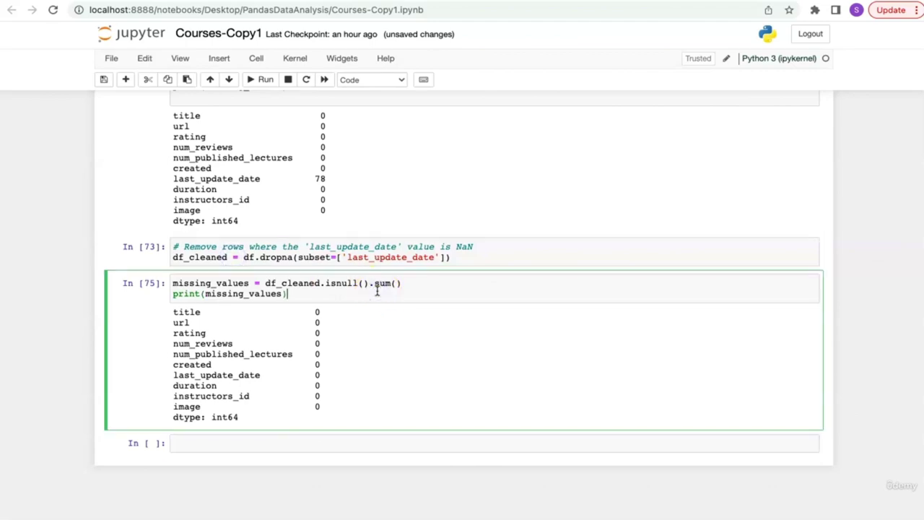
Switch to ChatGPT and find the question about stripping text from the 'duration' column, along with its str.extract() answer
key("ctrl+Right")
scroll(378, 289, "down", 3)
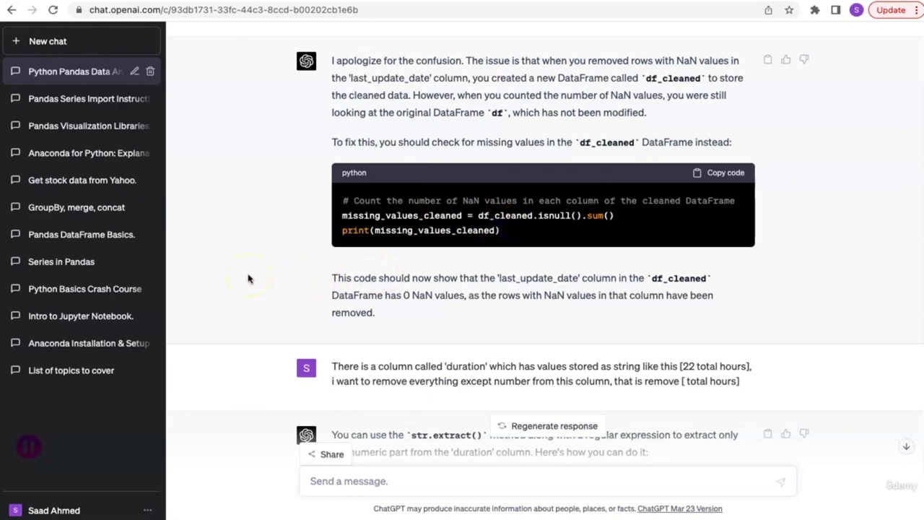
scroll(248, 279, "down", 4)
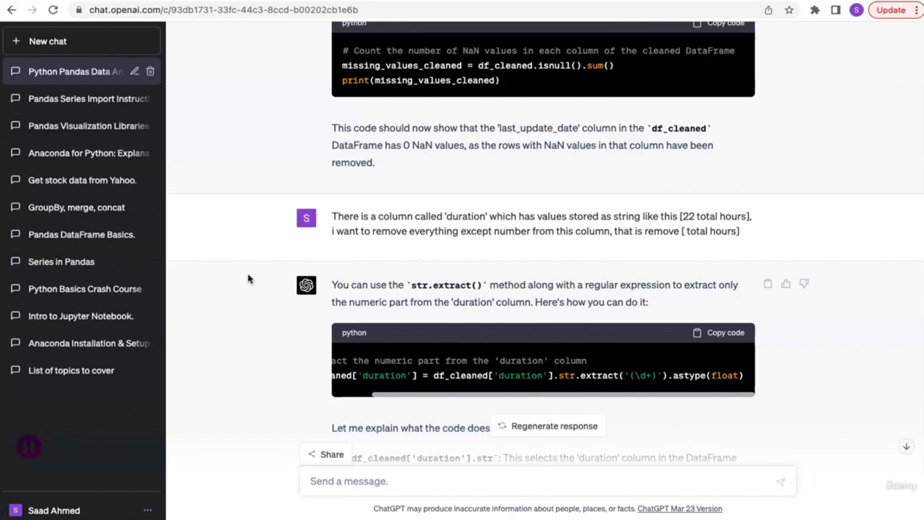
scroll(248, 279, "down", 2)
scroll(248, 279, "up", 4)
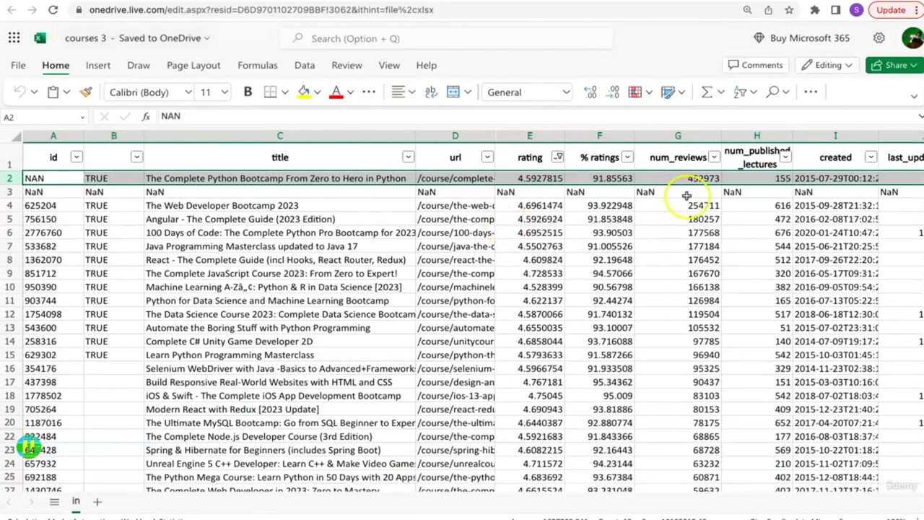
Switch to the courses workbook in Excel and examine how the first course's duration combines a number with text
left_click(686, 192)
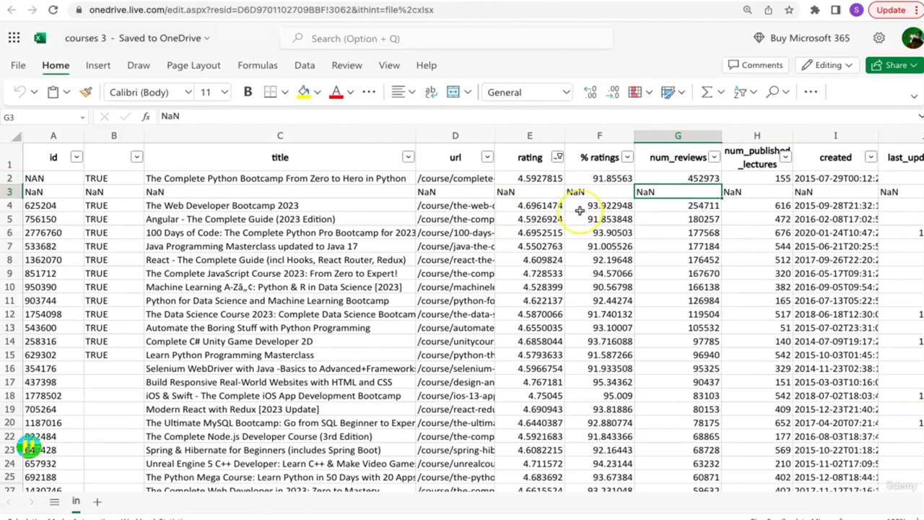
scroll(580, 210, "right", 5)
left_click(758, 179)
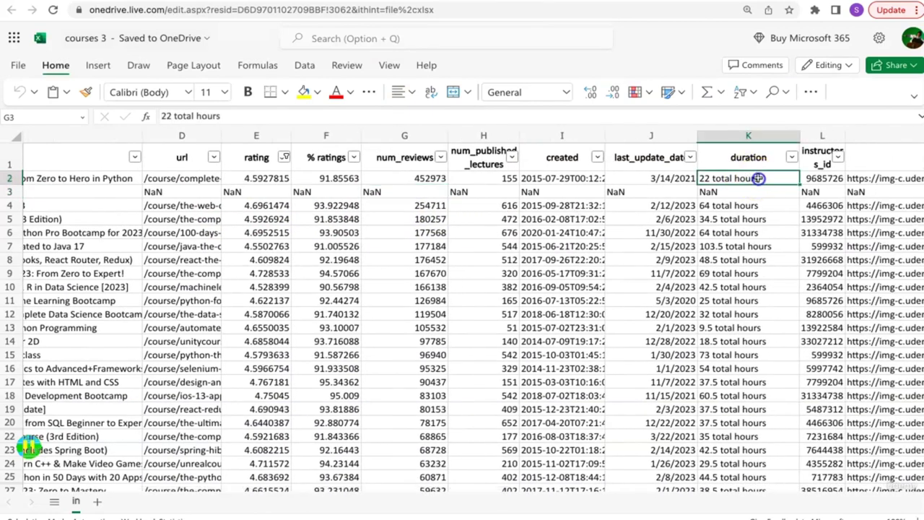
double_click(706, 178)
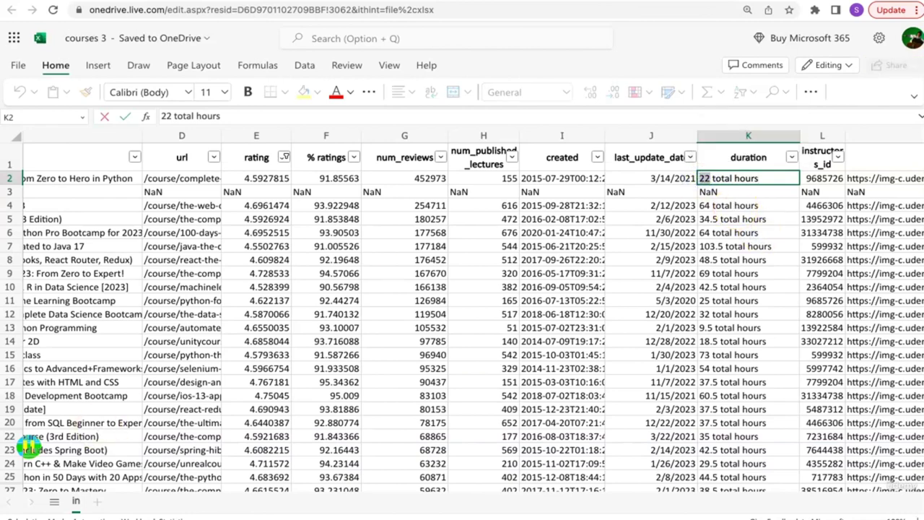
left_click(562, 219)
left_click(715, 177)
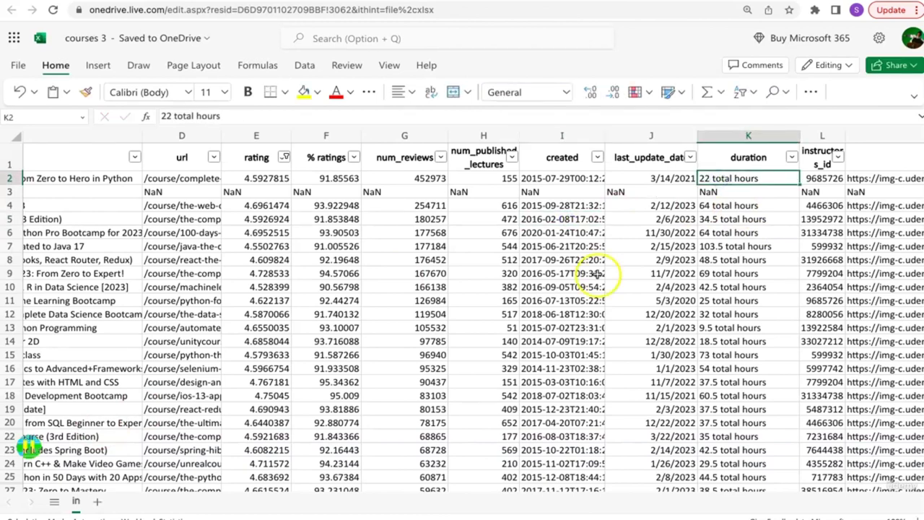
Check the duration values of the following courses for the same number-plus-text format
key("shift+Down")
key("shift+Down")
key("shift+Down")
key("shift+Down")
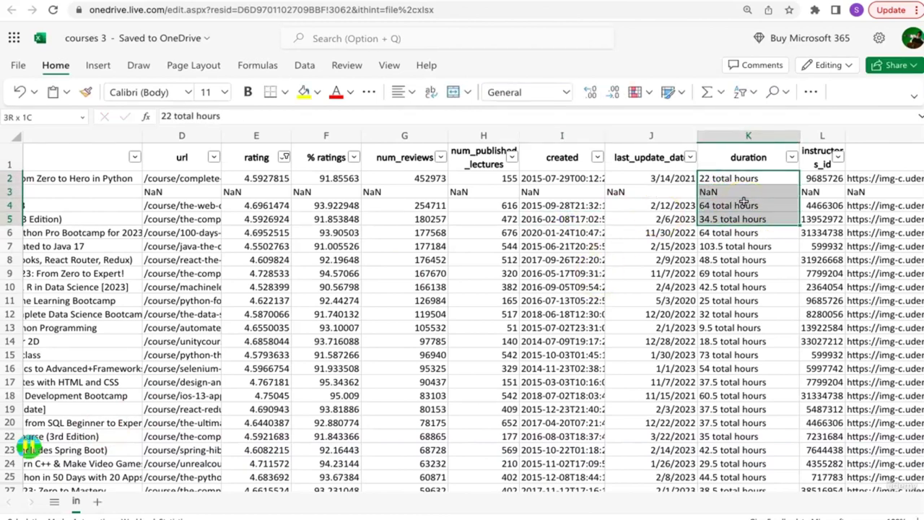
left_click(733, 180)
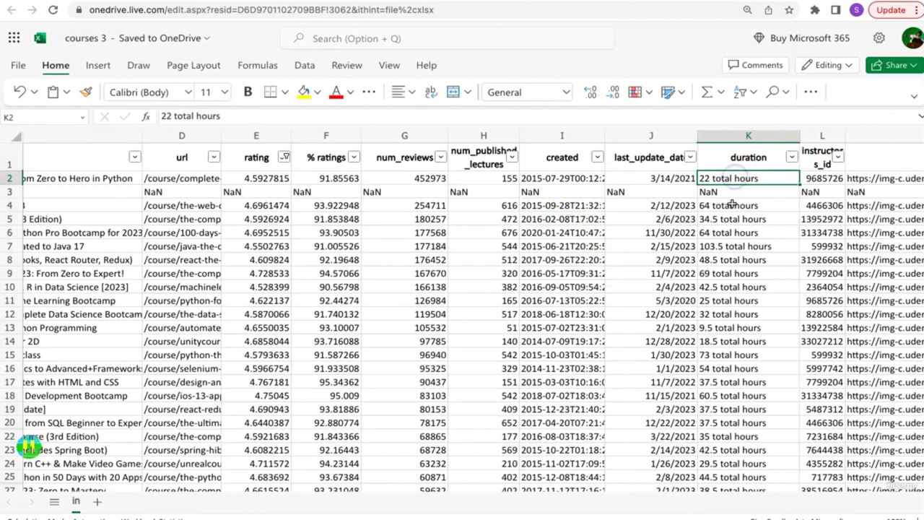
left_click(732, 205)
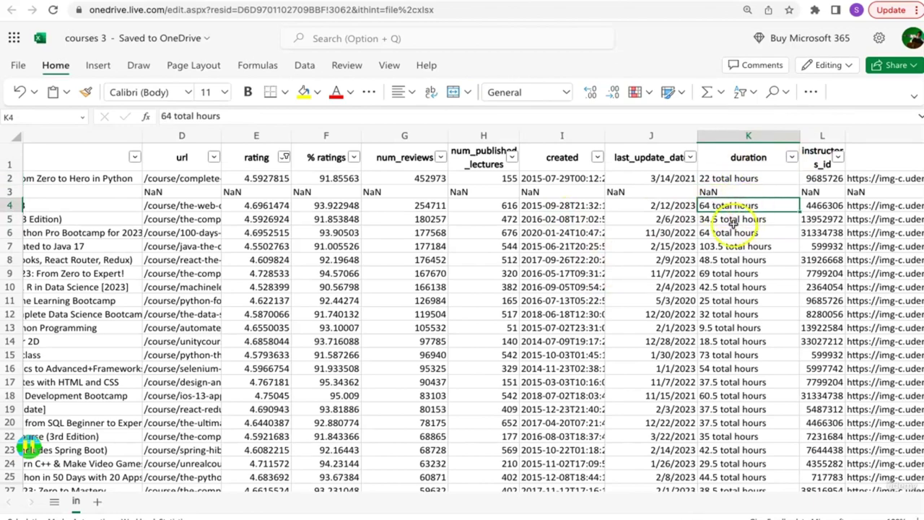
scroll(733, 281, "down", 3)
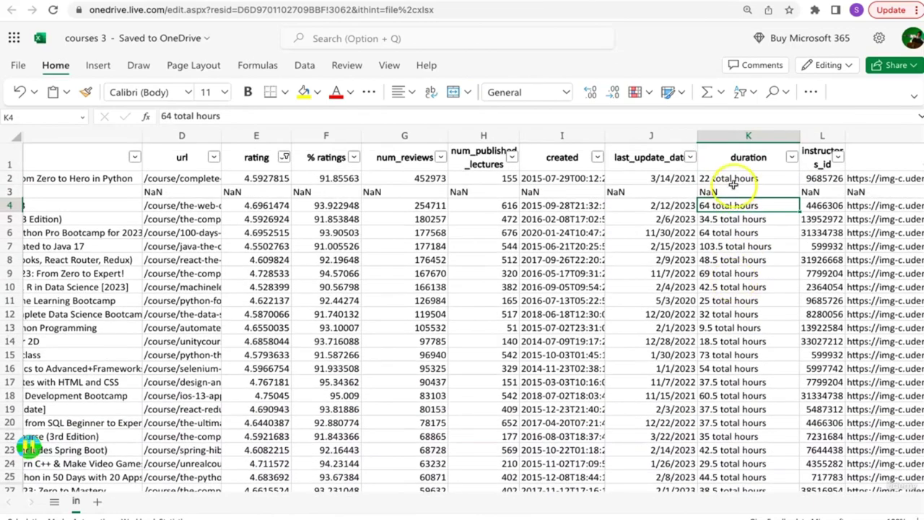
left_click(733, 255)
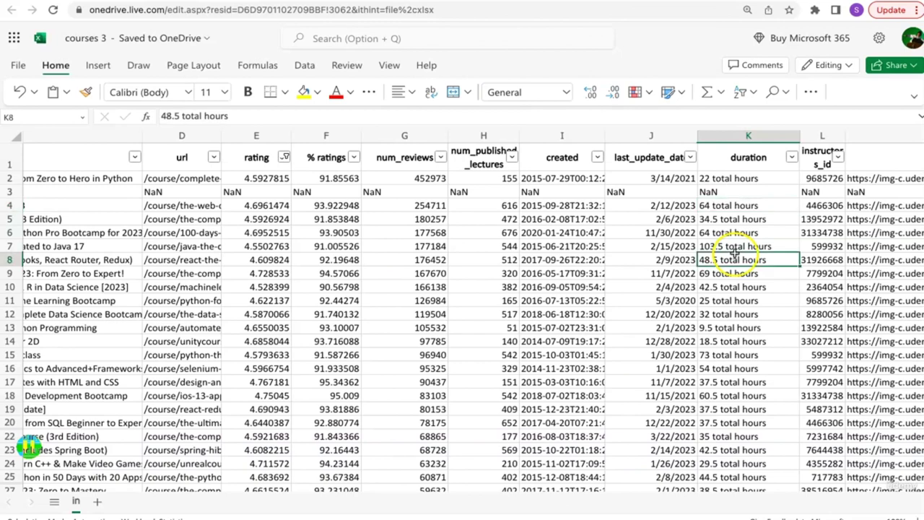
Remove the text "total hours" from the first course's duration in cell K2, leaving only 22
double_click(711, 178)
left_click_drag(712, 178, 762, 176)
key("BackSpace")
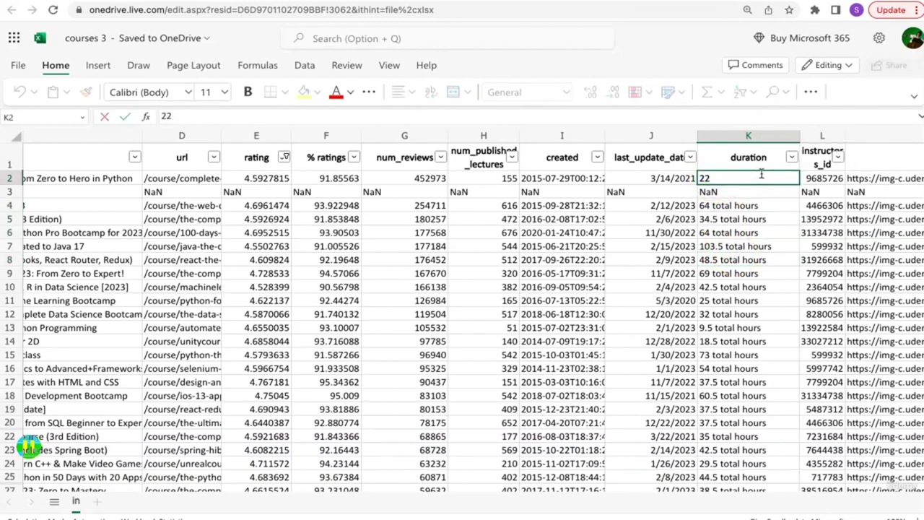
key("Return")
left_click(726, 180)
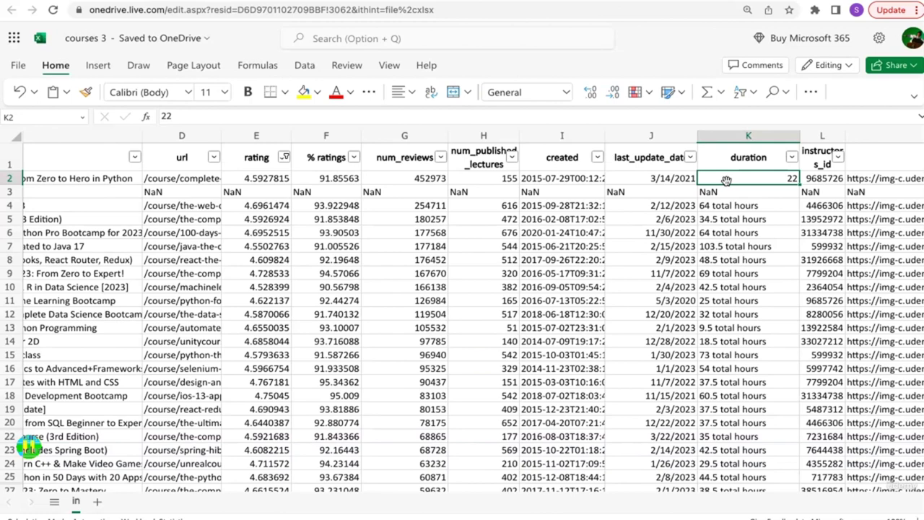
left_click(732, 138)
left_click(628, 249)
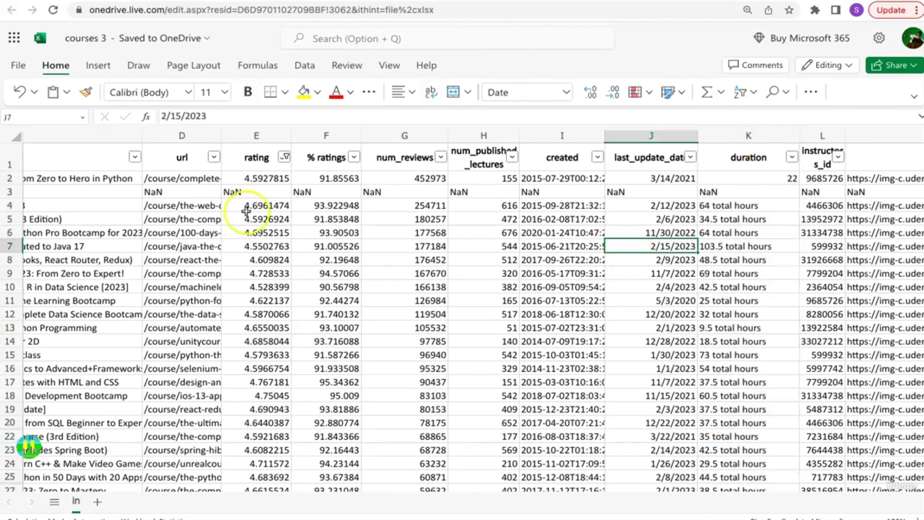
Return to ChatGPT and read the question on removing everything except the number from the 'duration' column
left_click(144, 1)
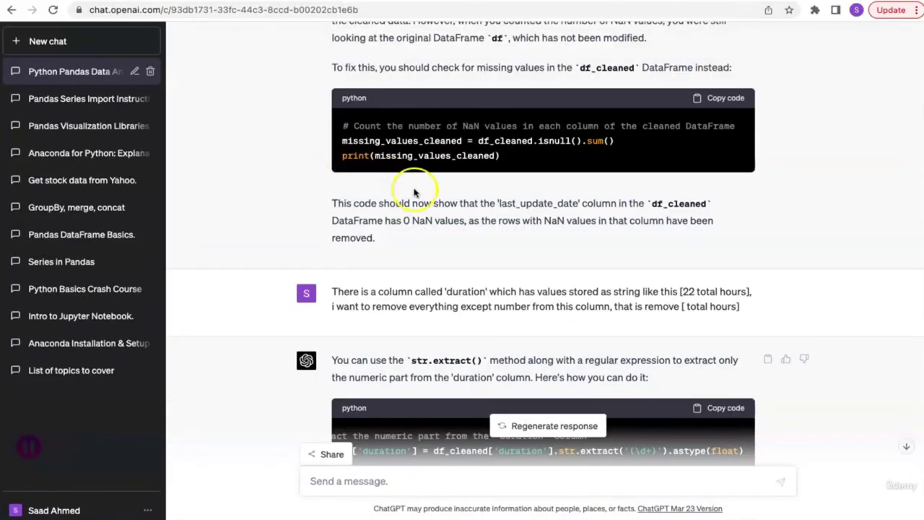
scroll(363, 260, "down", 1)
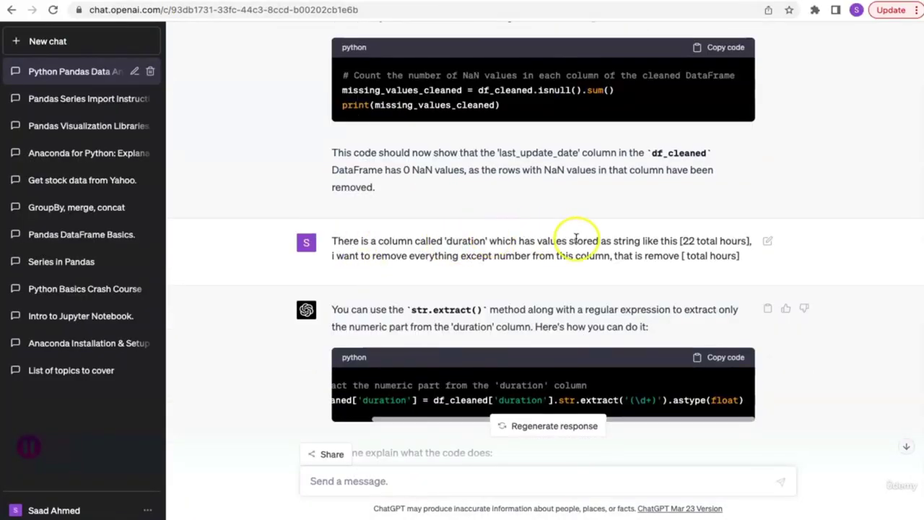
left_click_drag(681, 240, 746, 240)
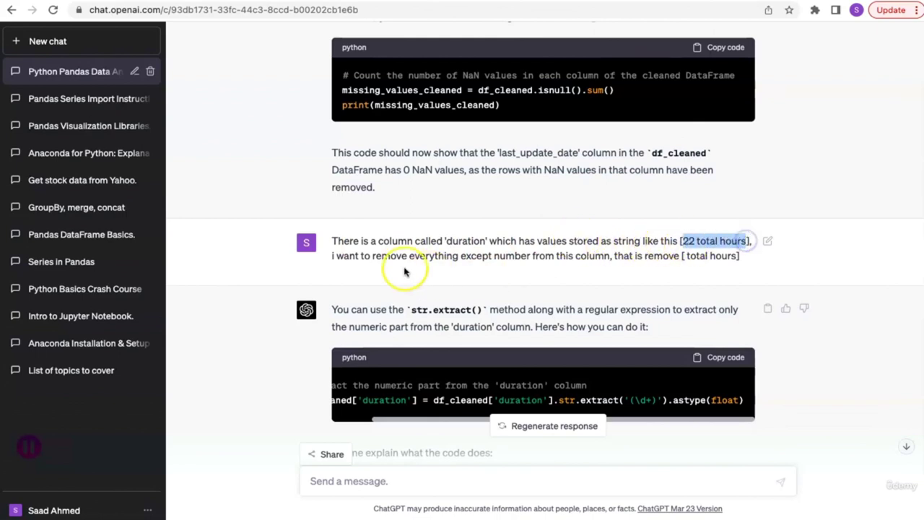
left_click(354, 255)
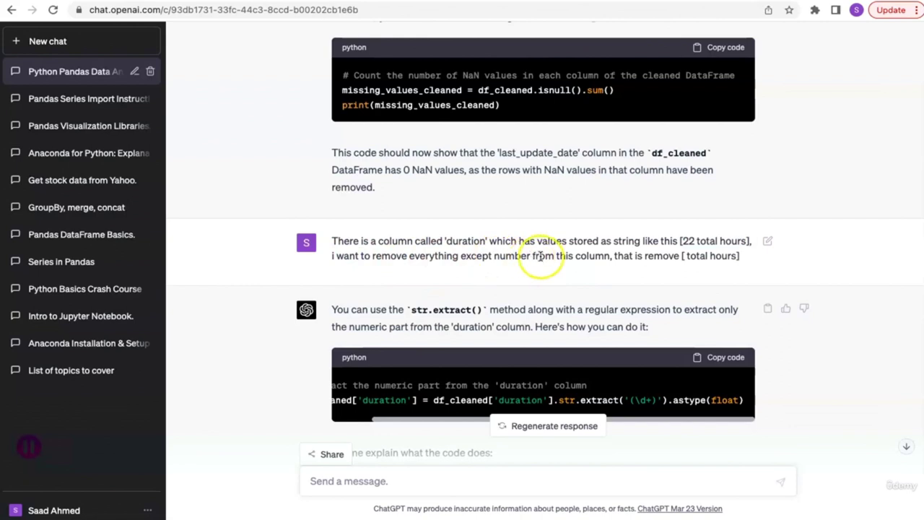
left_click(684, 256)
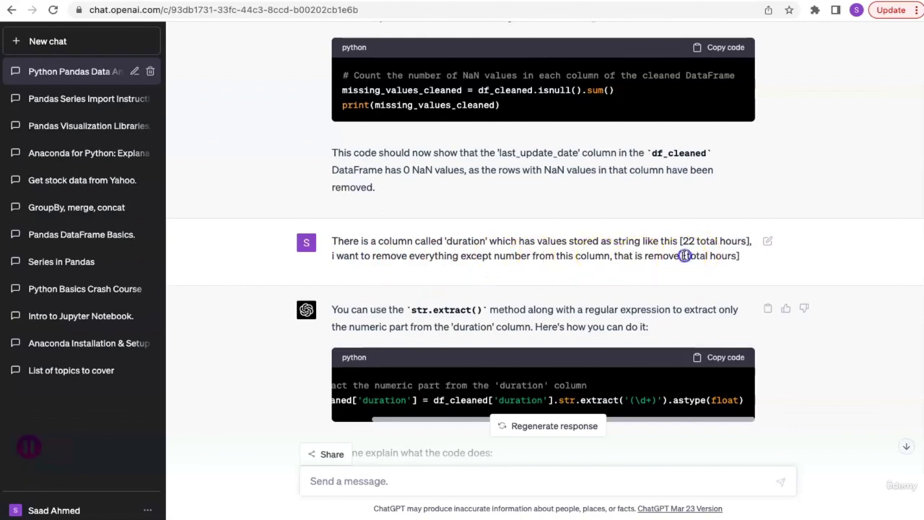
left_click_drag(690, 255, 725, 259)
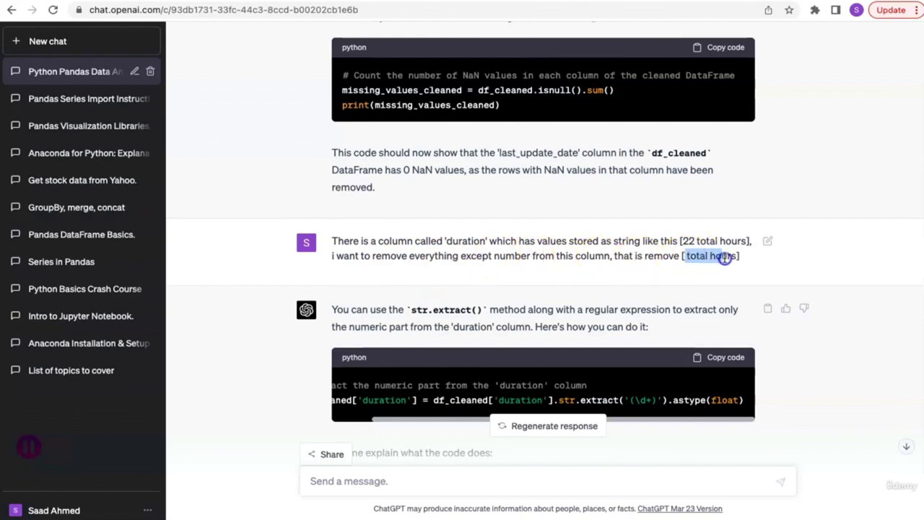
left_click(562, 267)
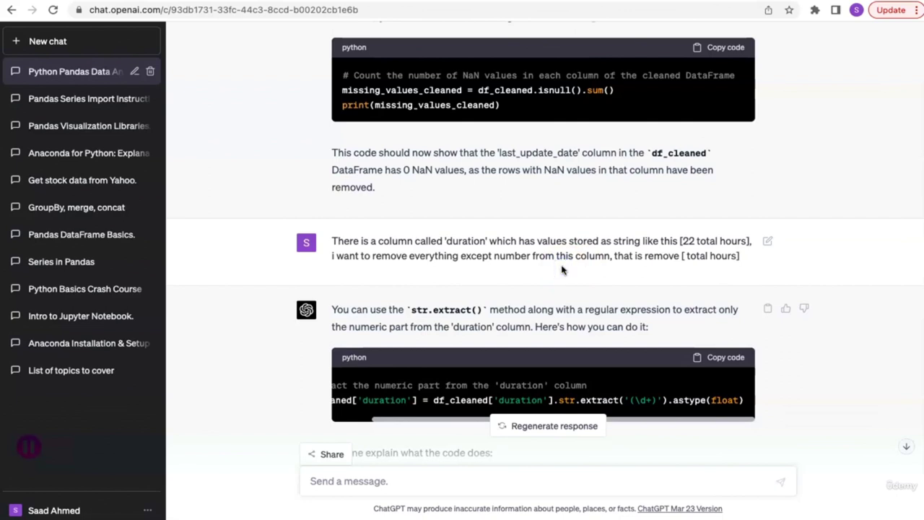
Read ChatGPT's suggestion to use str.extract() with a regular expression and relate its numeric part to the question's example duration
scroll(562, 268, "down", 1)
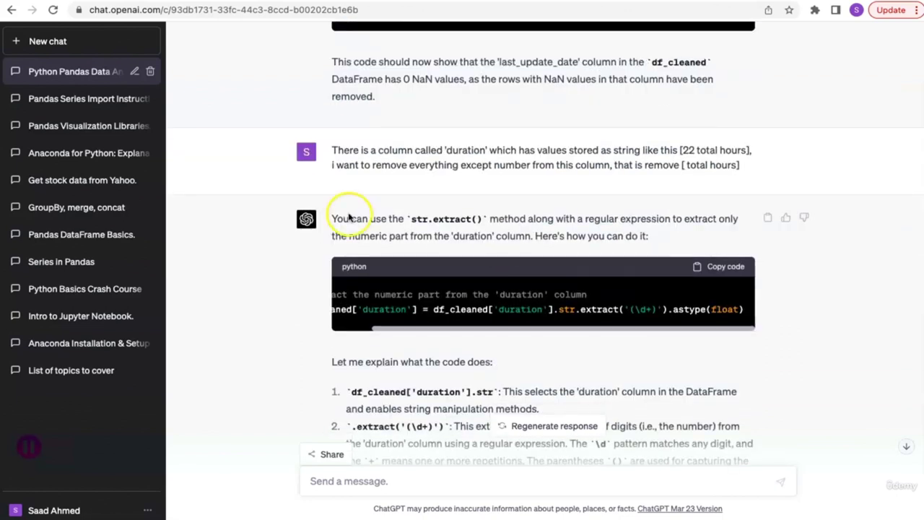
left_click_drag(408, 222, 468, 218)
left_click(544, 215)
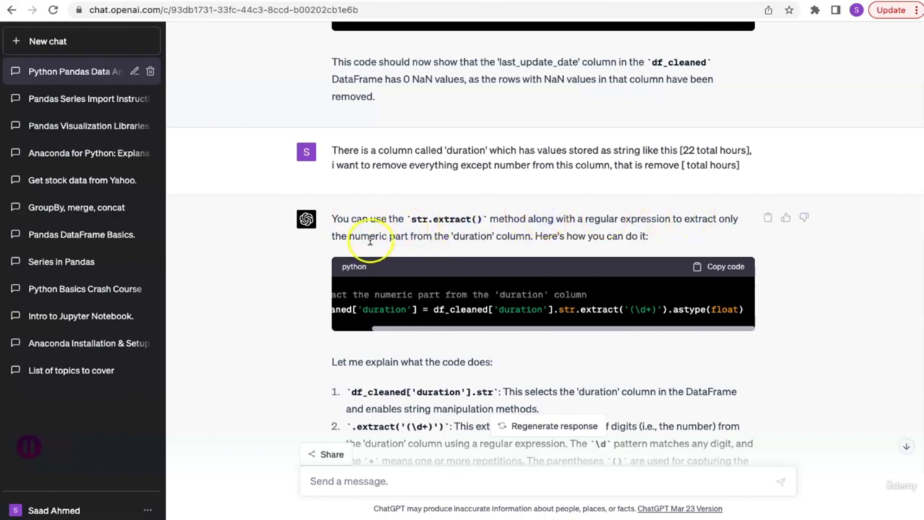
scroll(531, 217, "down", 1)
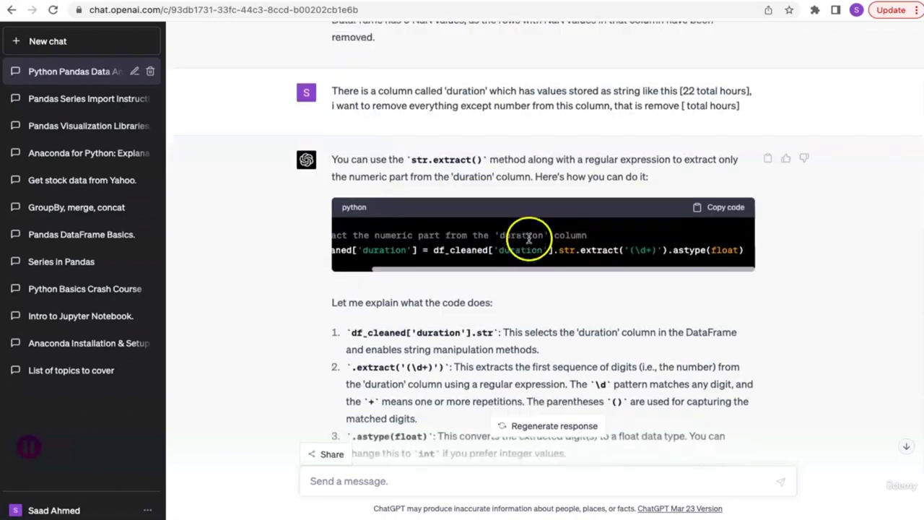
double_click(417, 159)
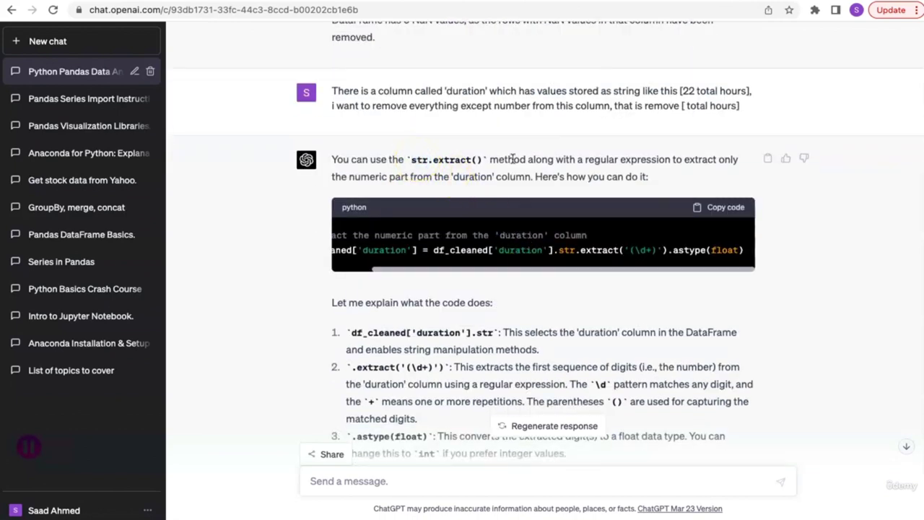
double_click(375, 179)
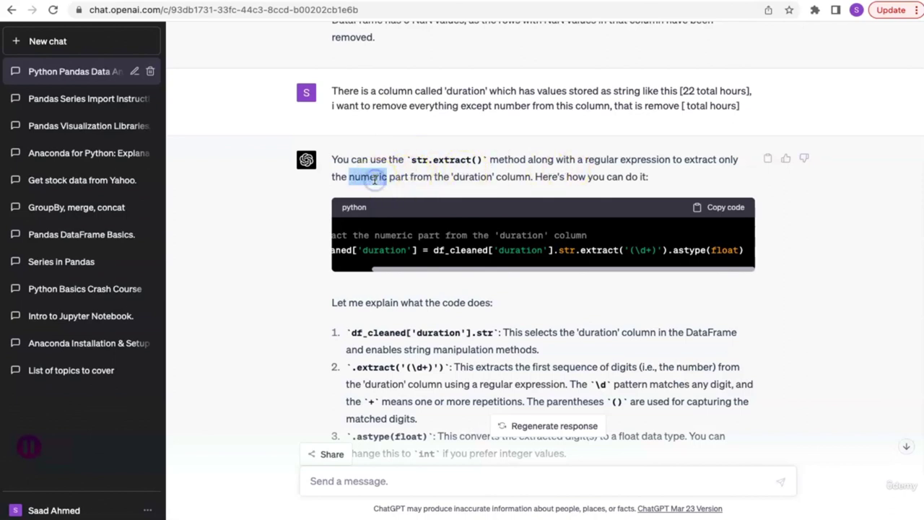
double_click(686, 89)
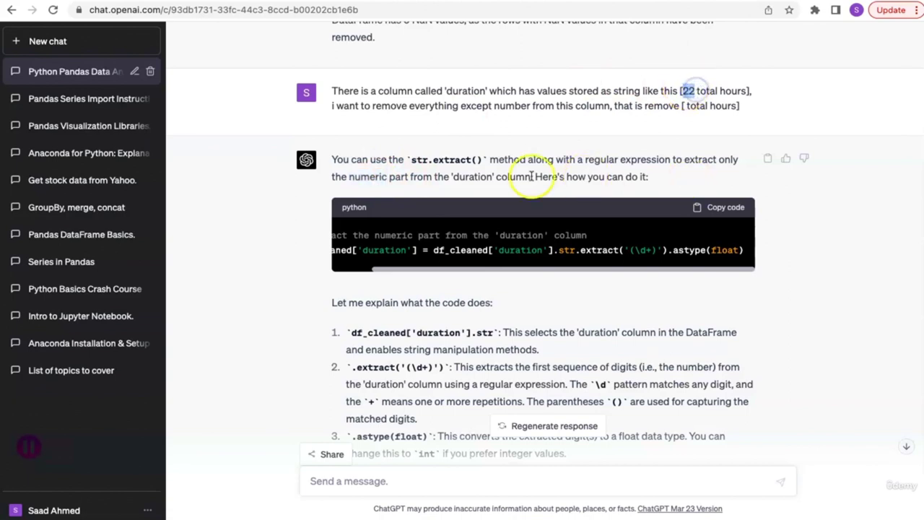
Copy ChatGPT's str.extract('(\d+)').astype(float) code for 'duration' into a new Jupyter cell, add a df_cleaned line and run it
scroll(520, 177, "down", 2)
left_click(725, 120)
key("alt+Tab")
left_click(272, 443)
key("super+v")
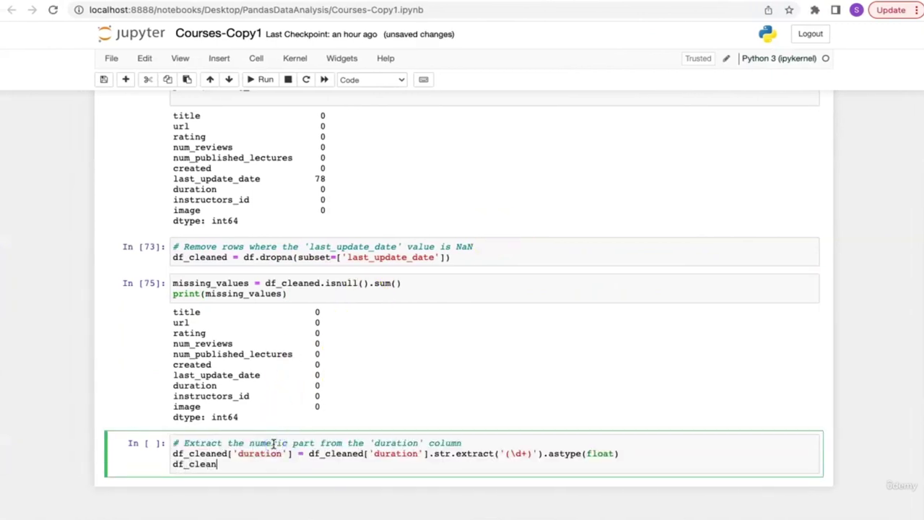
key("shift+Return")
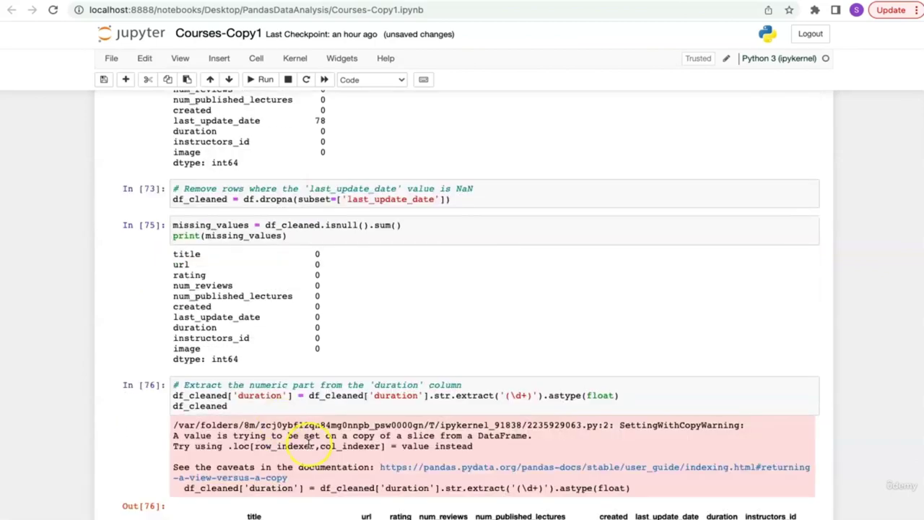
Check the duration column across the first and last rows of the df_cleaned output for numeric-only values
scroll(407, 406, "down", 3)
scroll(407, 406, "down", 2)
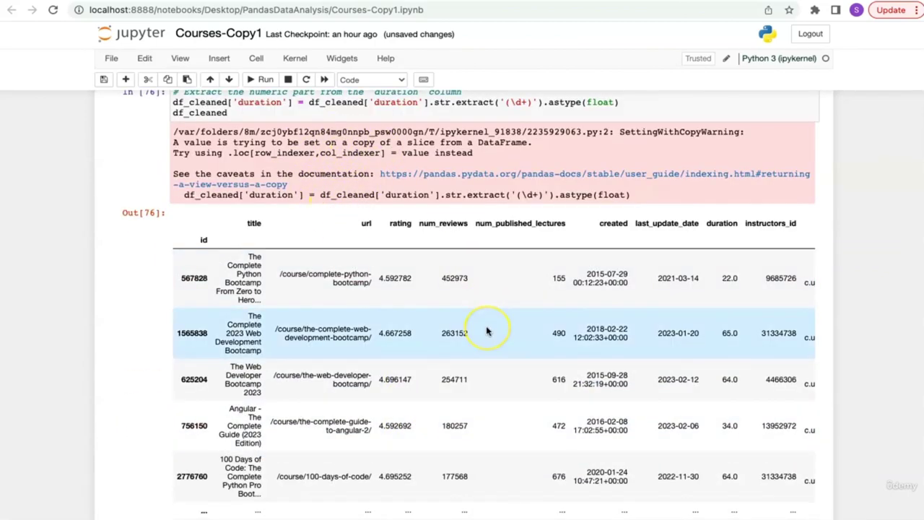
scroll(489, 330, "down", 1)
scroll(487, 330, "right", 4)
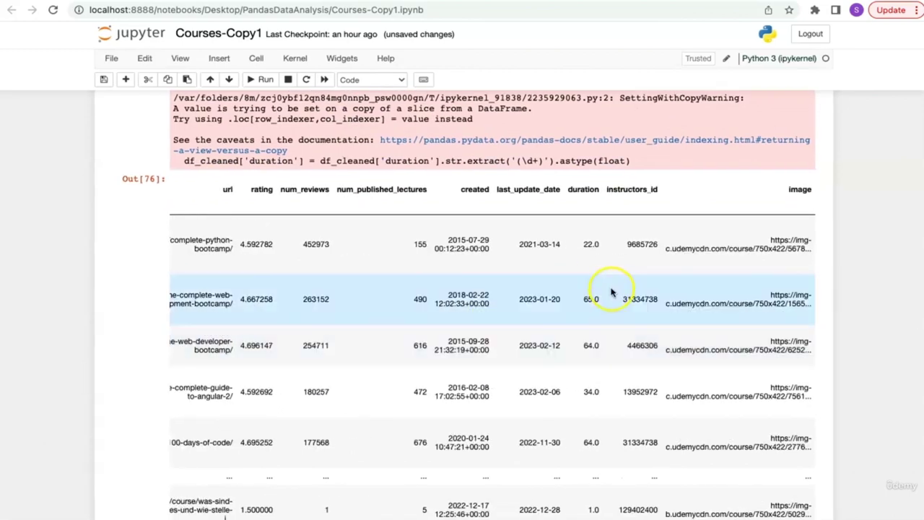
scroll(587, 293, "down", 10)
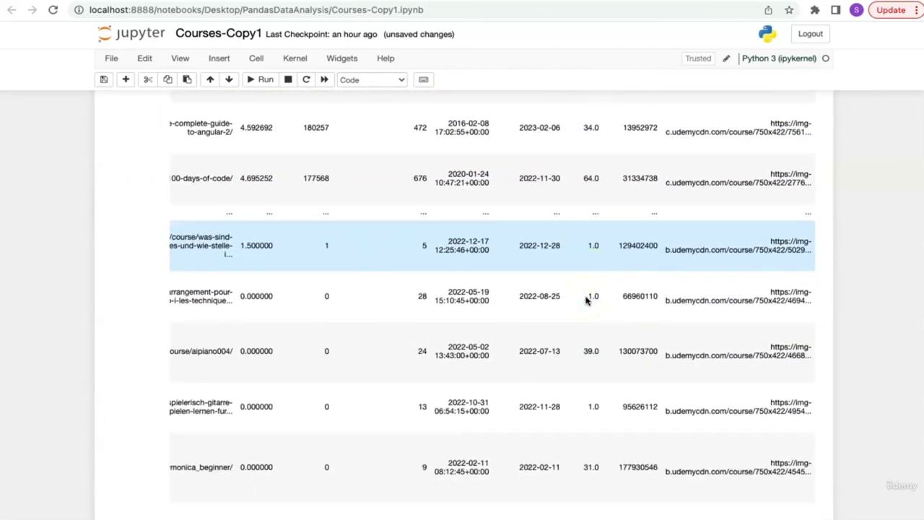
scroll(586, 299, "up", 10)
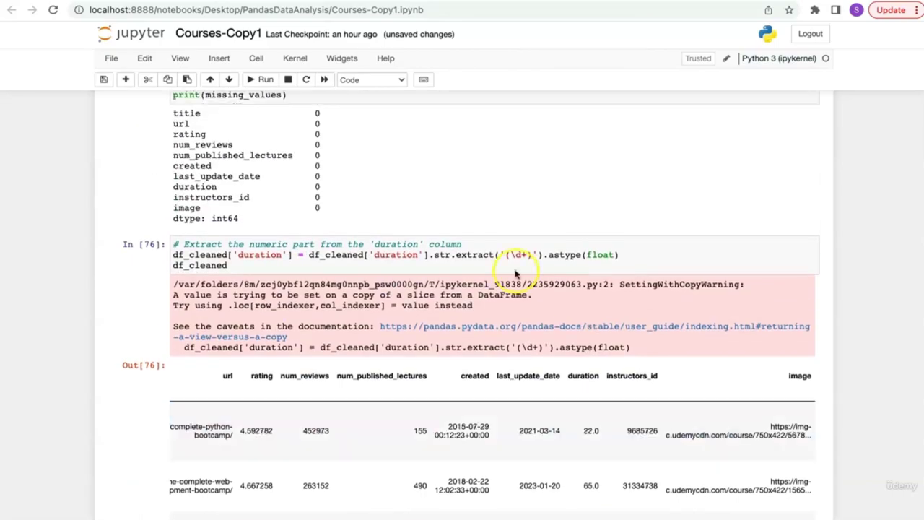
Return to ChatGPT and read how df_cleaned['duration'].str and the digit-sequence extraction apply to the example duration in the question
key("ctrl+Right")
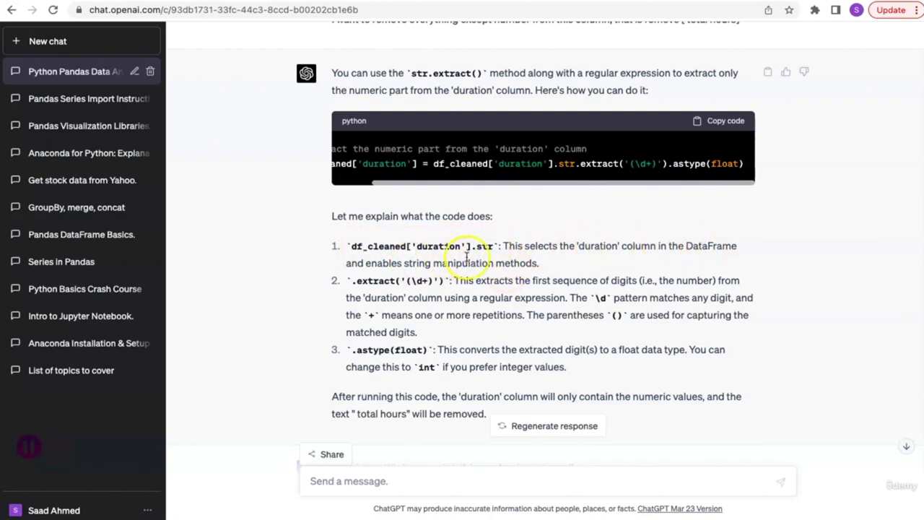
left_click_drag(473, 246, 354, 247)
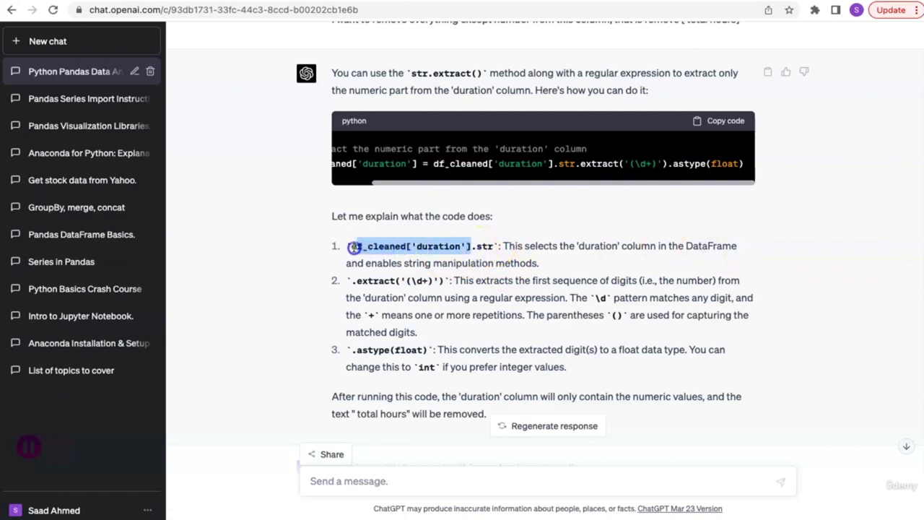
left_click(480, 247)
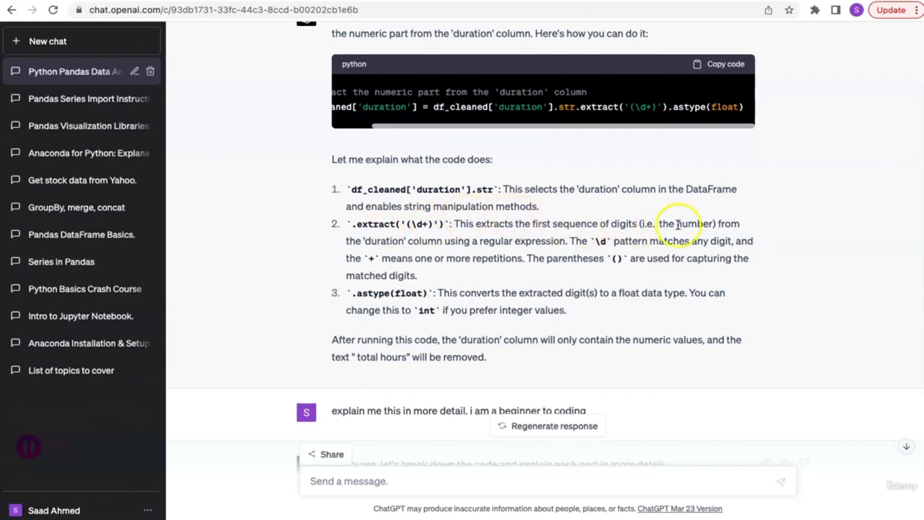
double_click(577, 224)
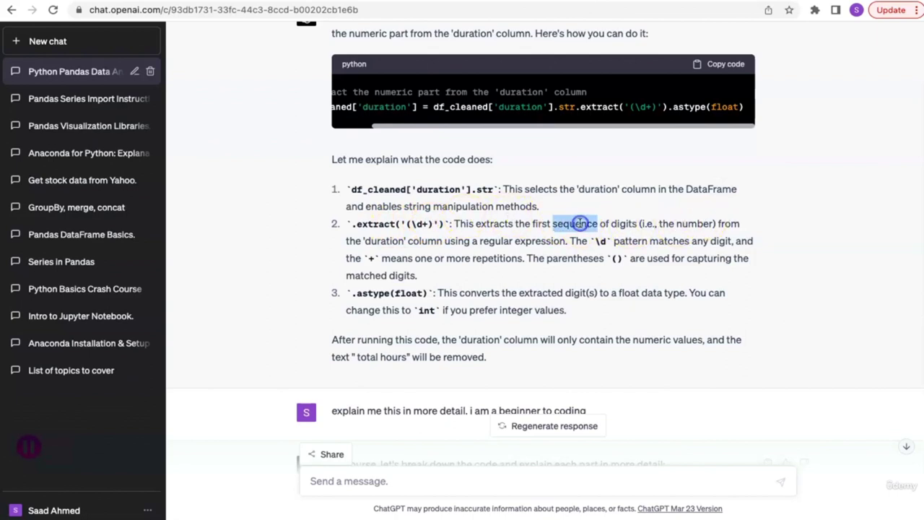
left_click(704, 220)
scroll(644, 206, "up", 2)
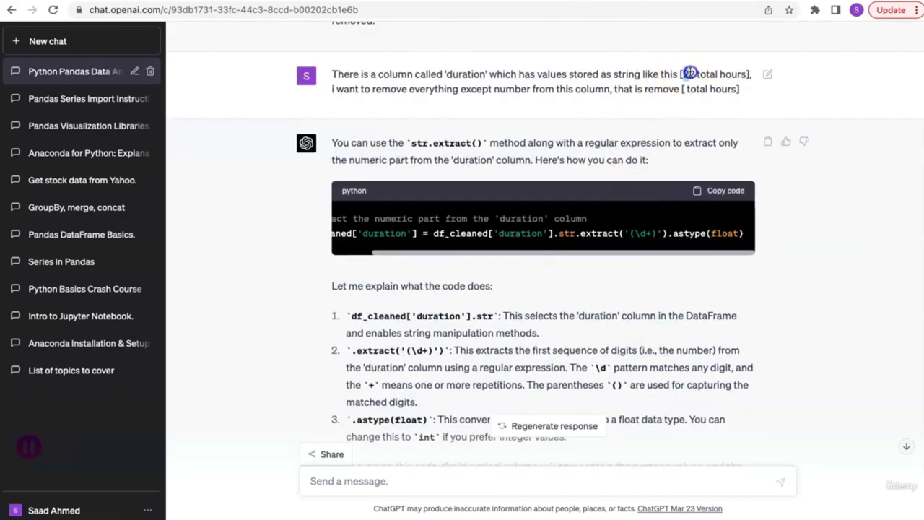
scroll(660, 258, "down", 2)
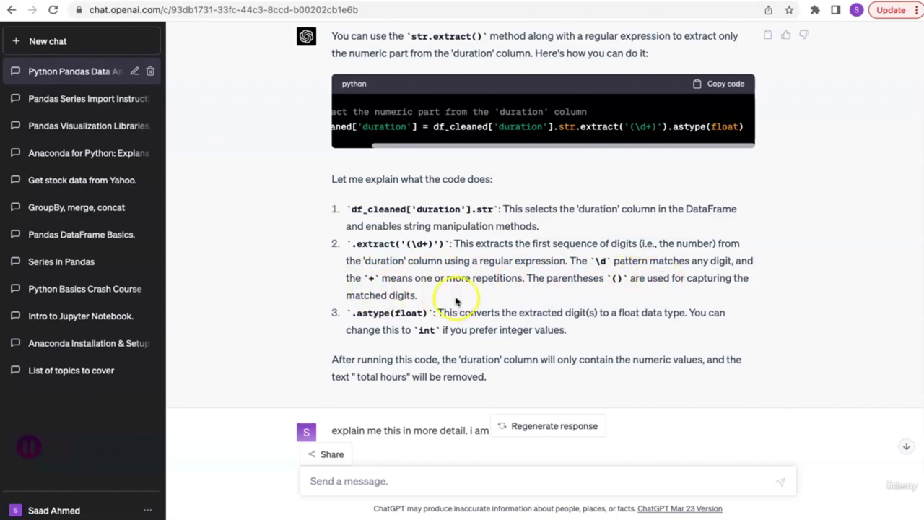
scroll(462, 299, "down", 1)
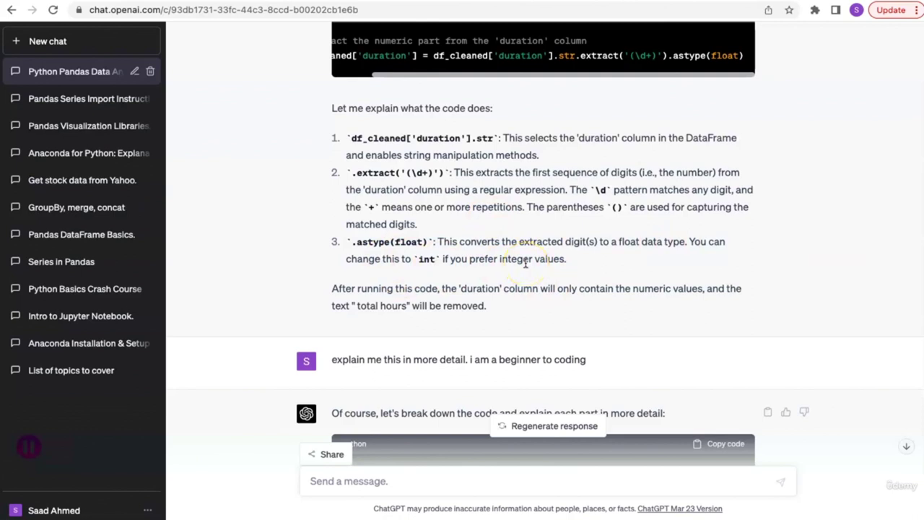
Review the three explained code parts: df_cleaned['duration'].str, .extract('(\d+)') and .astype(float)
left_click_drag(350, 138, 489, 136)
left_click(419, 173)
left_click_drag(352, 172, 449, 170)
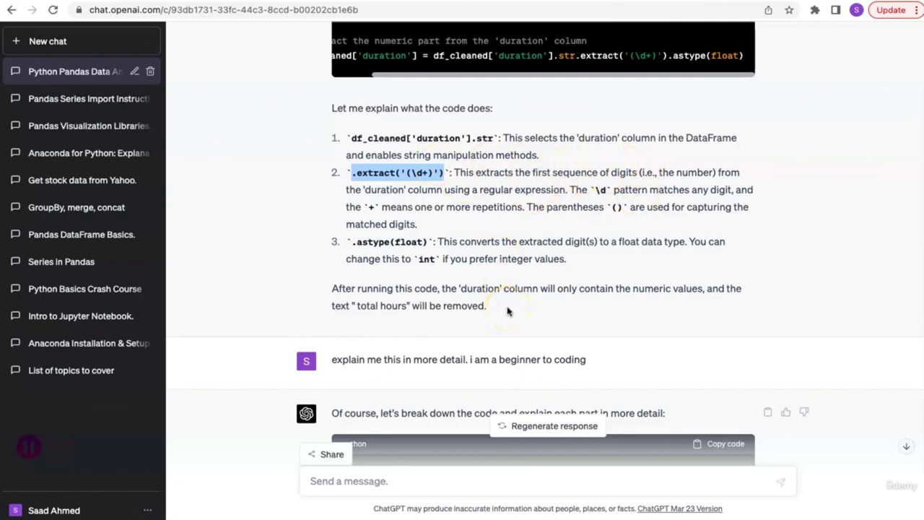
left_click(350, 245)
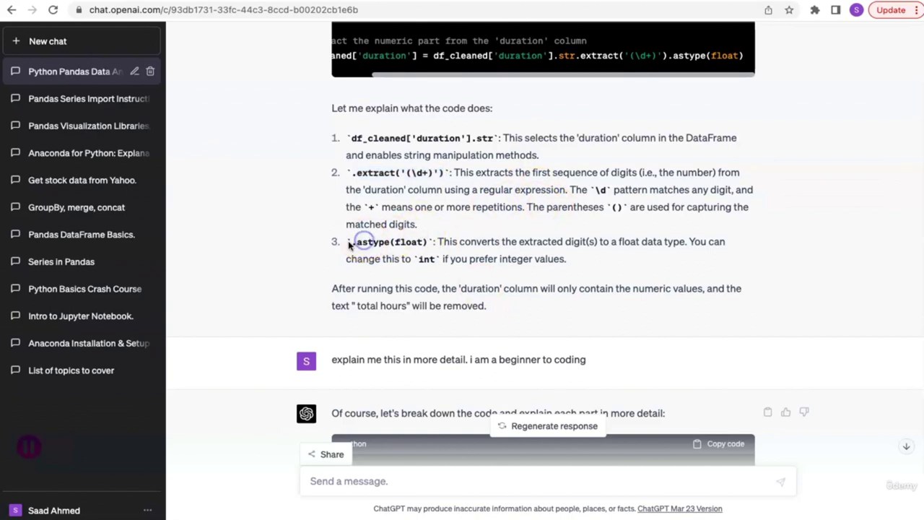
left_click_drag(350, 245, 426, 238)
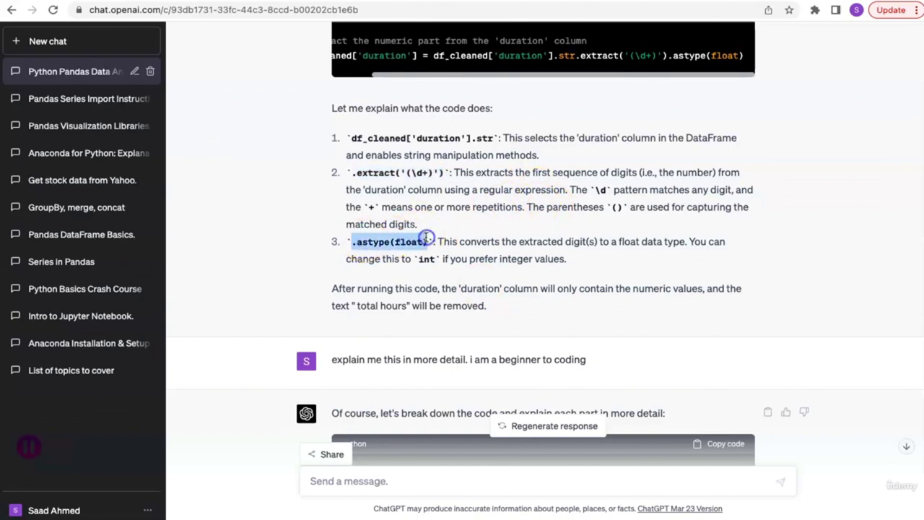
left_click(641, 208)
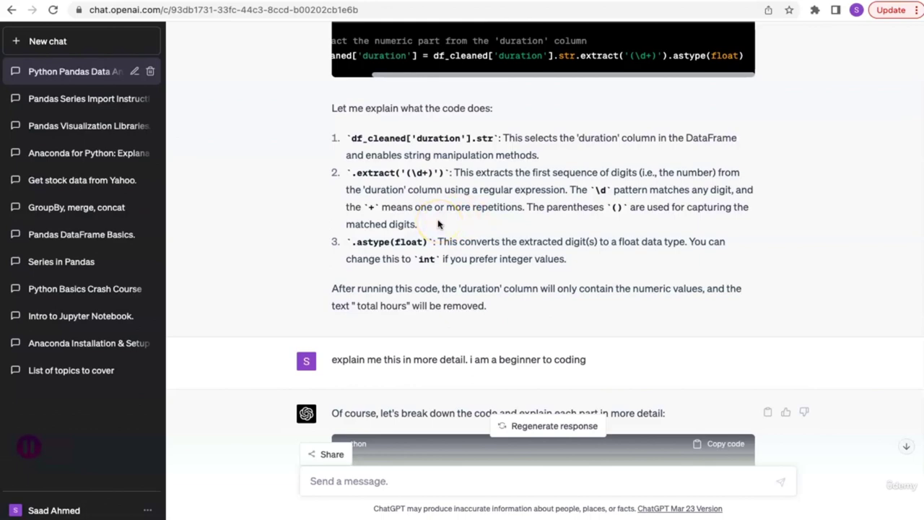
Compare the number 22 in the question's example with the .astype(float) explanation of converting extracted digits
scroll(438, 224, "up", 2)
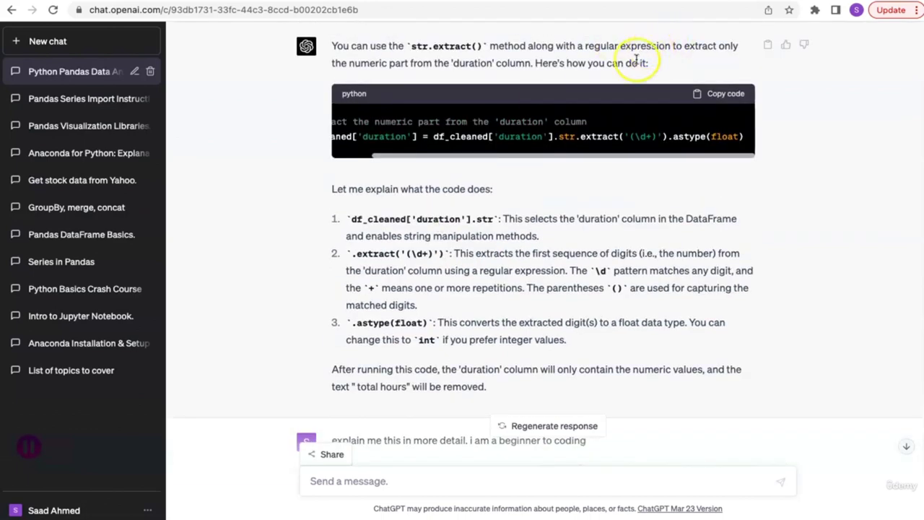
scroll(643, 60, "up", 2)
left_click_drag(683, 55, 749, 56)
double_click(690, 54)
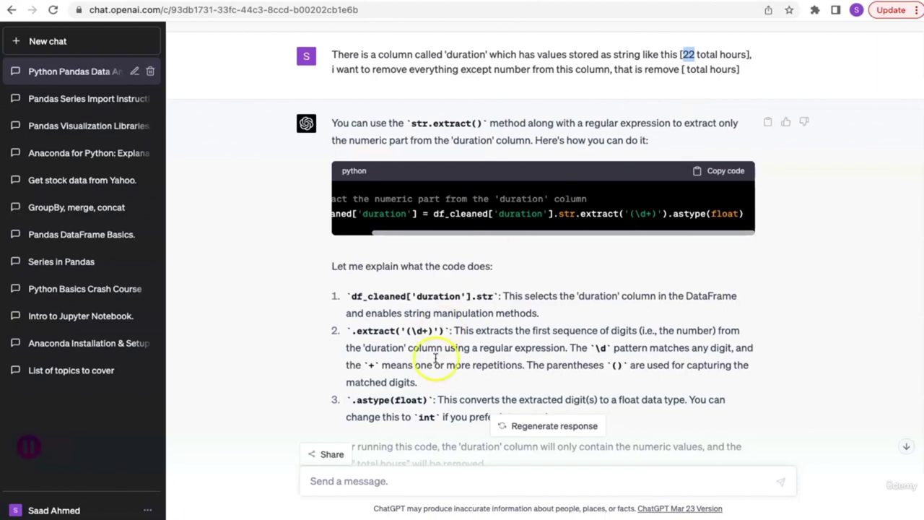
scroll(403, 354, "down", 1)
left_click_drag(350, 329, 384, 329)
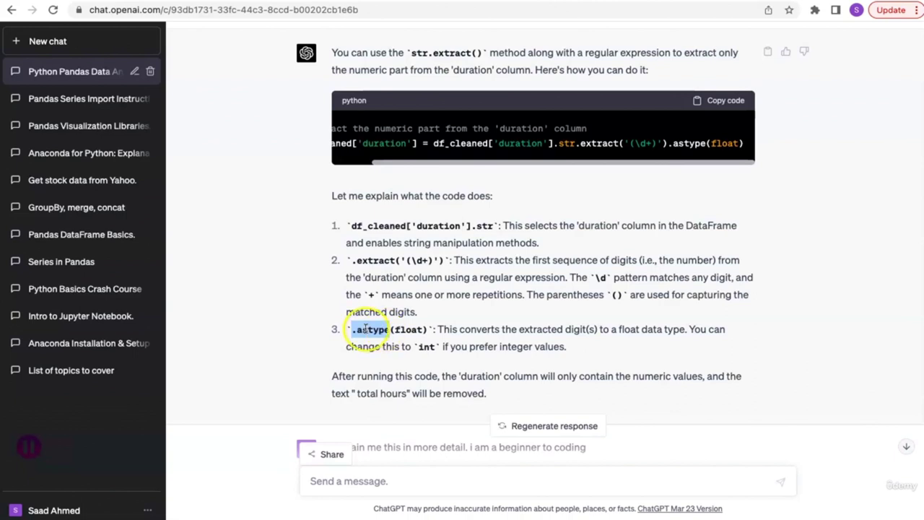
left_click_drag(395, 329, 424, 329)
left_click(489, 325)
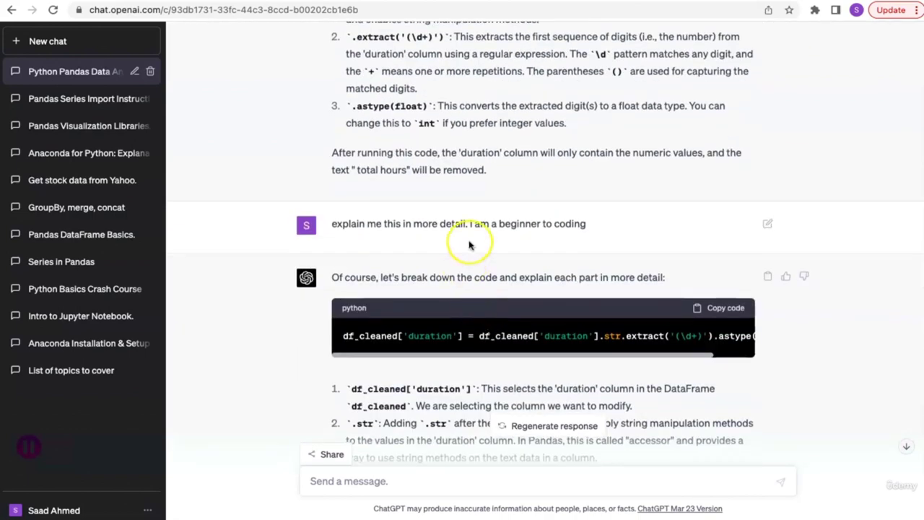
Reread the .extract('(\d+)') explanation and find the follow-up question asking for more beginner-level detail
scroll(404, 188, "up", 1)
left_click_drag(351, 137, 442, 135)
left_click(485, 178)
scroll(485, 178, "down", 2)
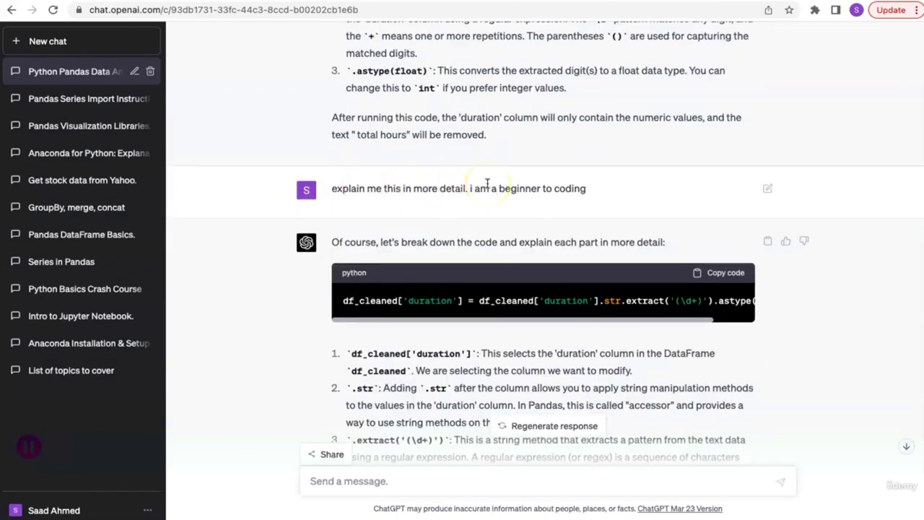
scroll(488, 184, "down", 2)
scroll(487, 184, "up", 2)
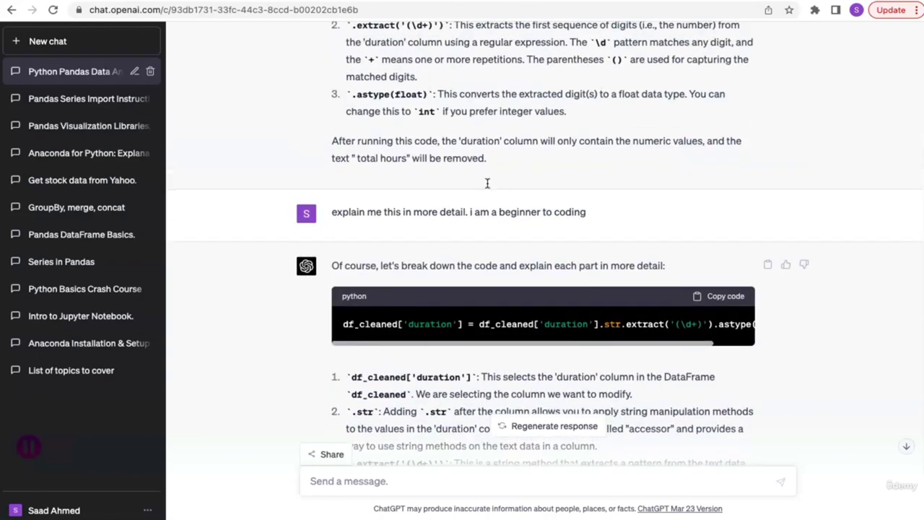
scroll(487, 183, "up", 2)
left_click_drag(351, 138, 442, 137)
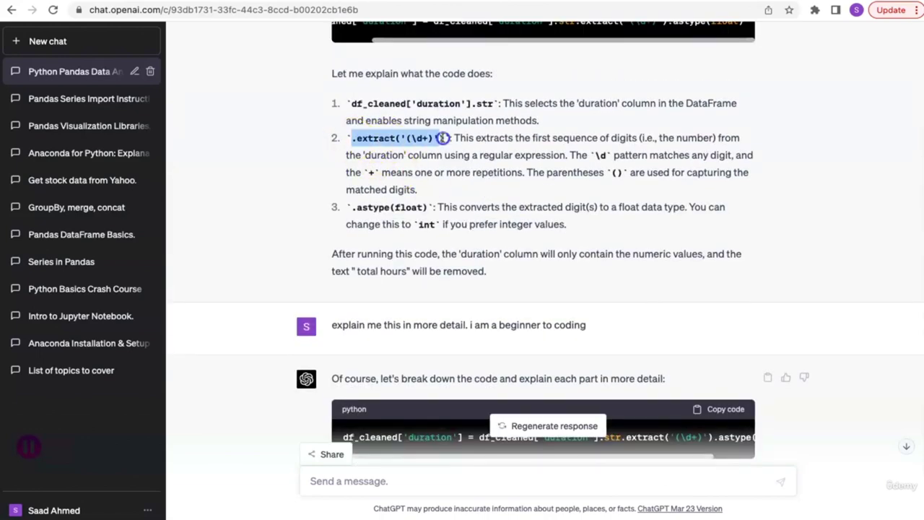
left_click(508, 204)
scroll(511, 204, "down", 4)
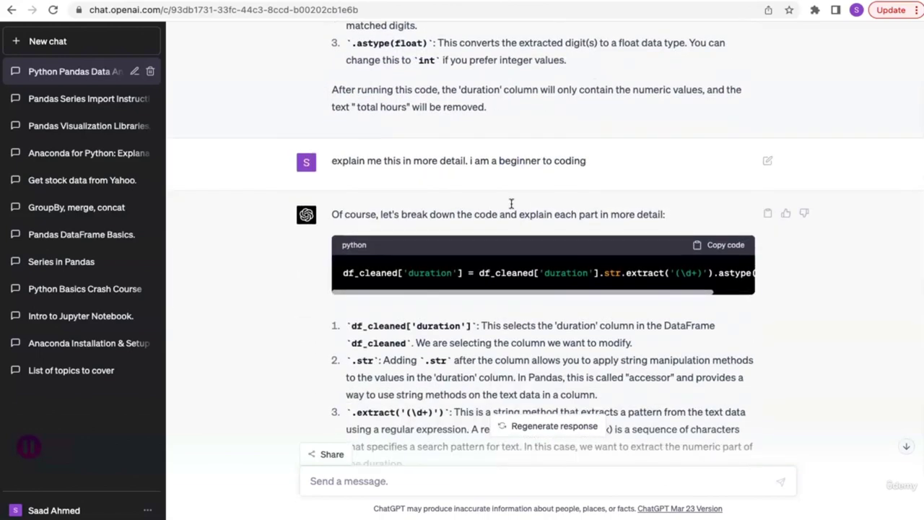
scroll(511, 204, "down", 1)
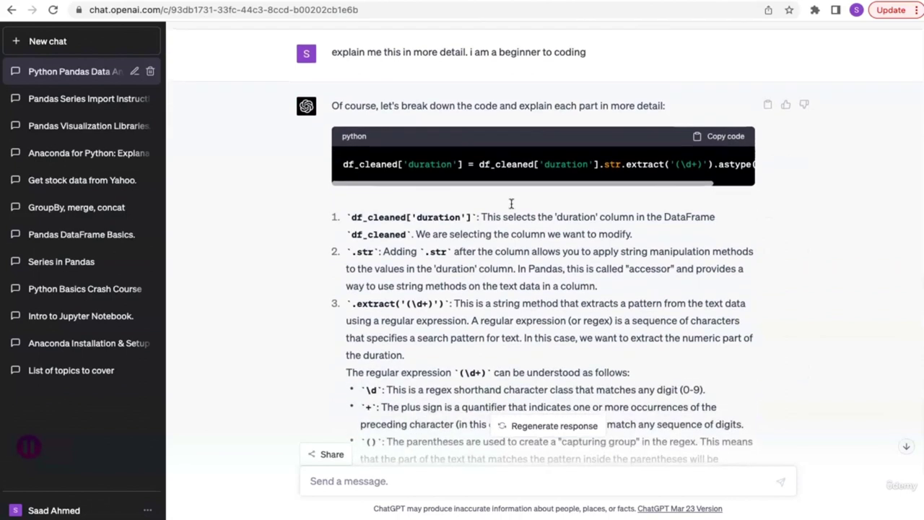
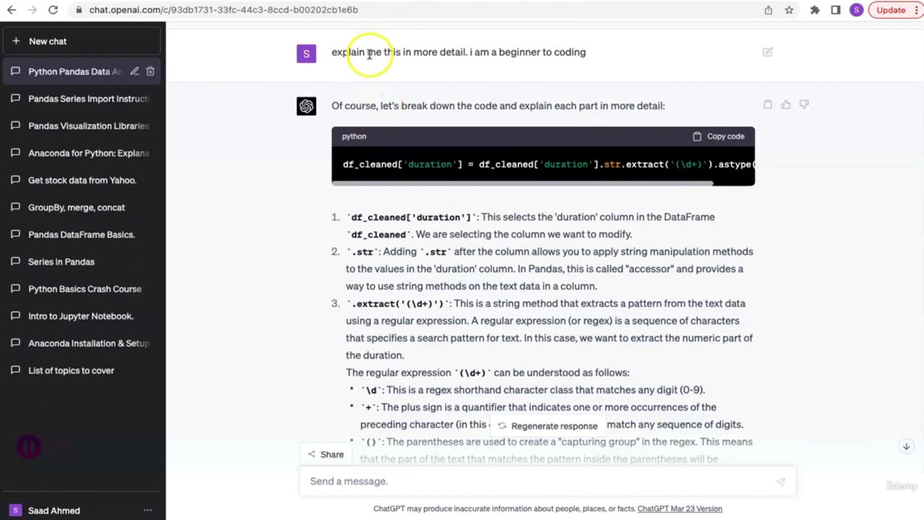
Read the detailed explanations of df_cleaned['duration'] and the .str accessor in ChatGPT's beginner-level answer
scroll(373, 222, "down", 1)
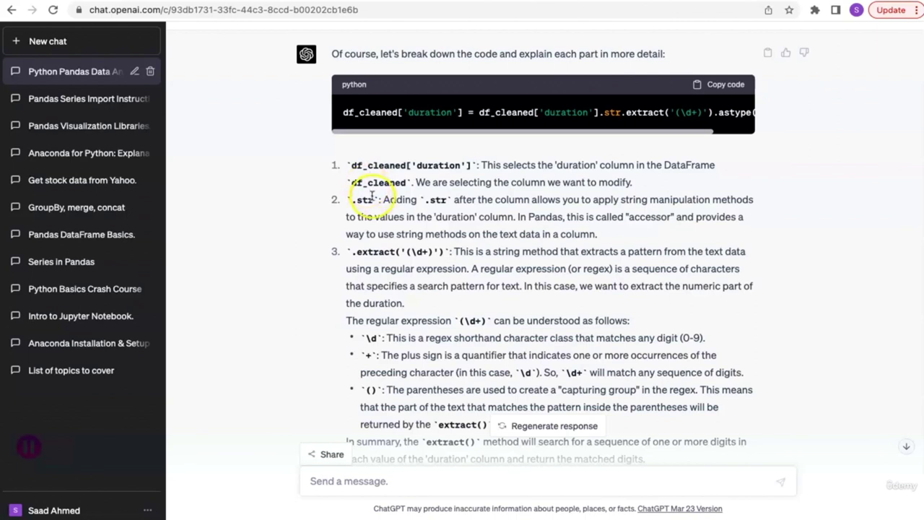
left_click(351, 165)
left_click_drag(351, 166, 478, 163)
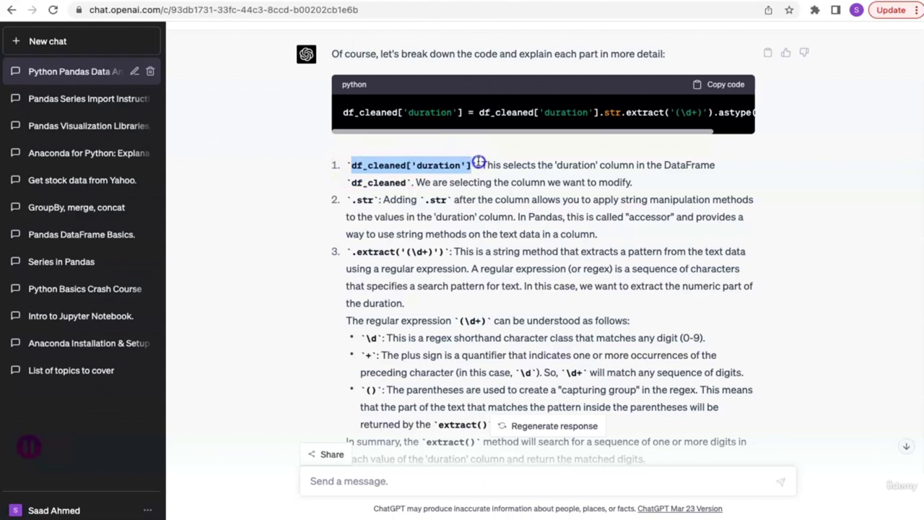
left_click(390, 205)
left_click_drag(352, 200, 374, 200)
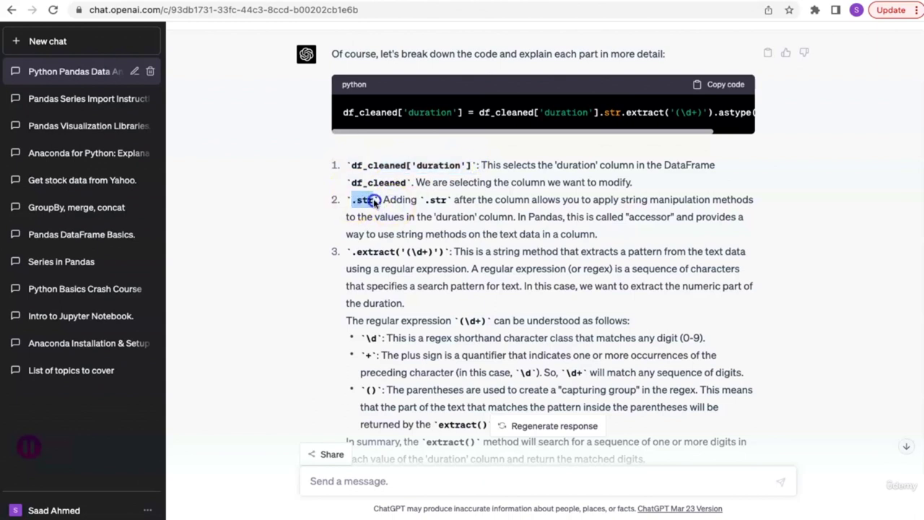
left_click(459, 200)
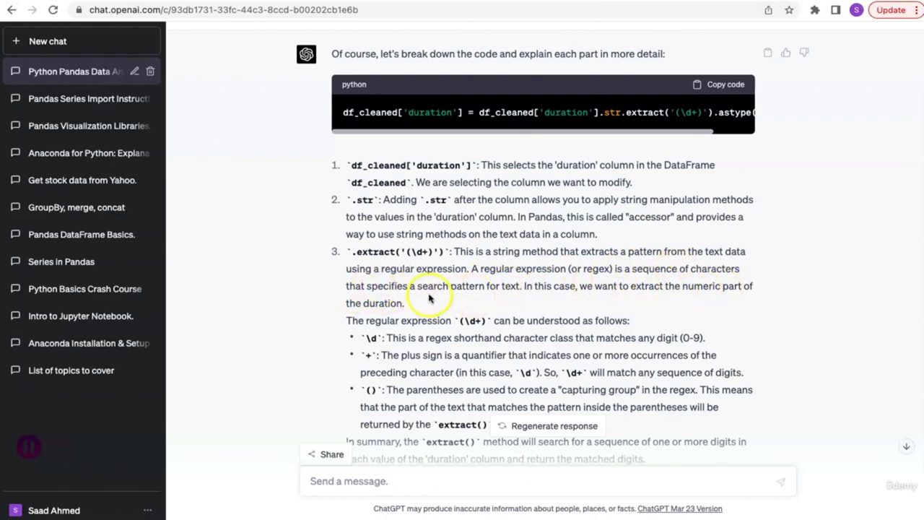
Read the detailed .extract('(\d+)') explanation, covering the numeric part of the duration and the meaning of each regex symbol
scroll(376, 302, "down", 3)
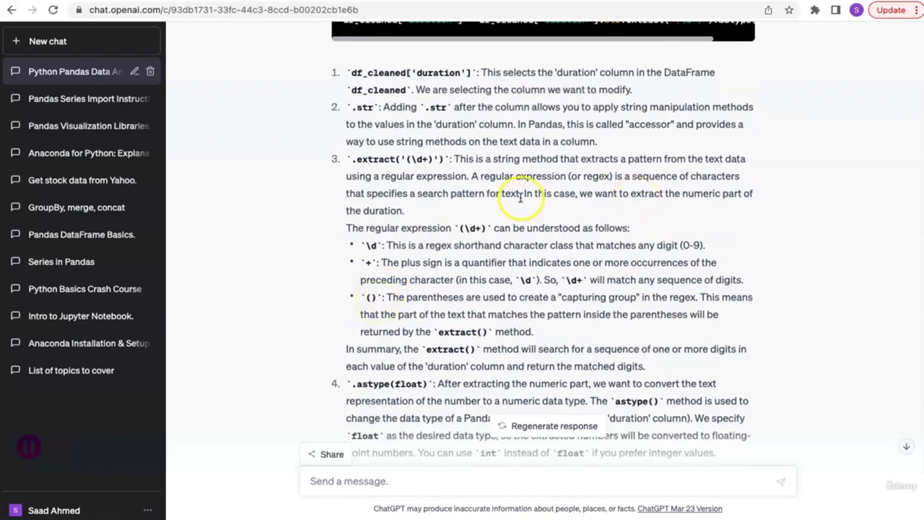
left_click_drag(523, 193, 419, 211)
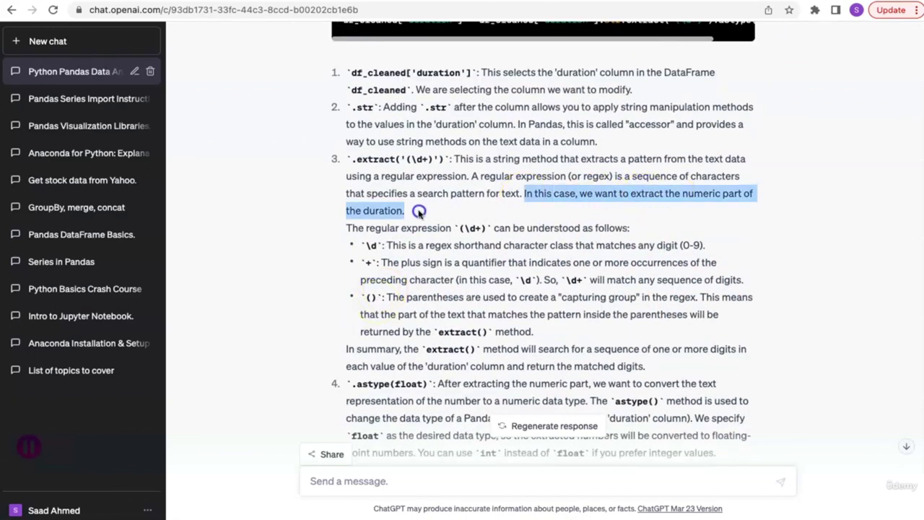
left_click(406, 222)
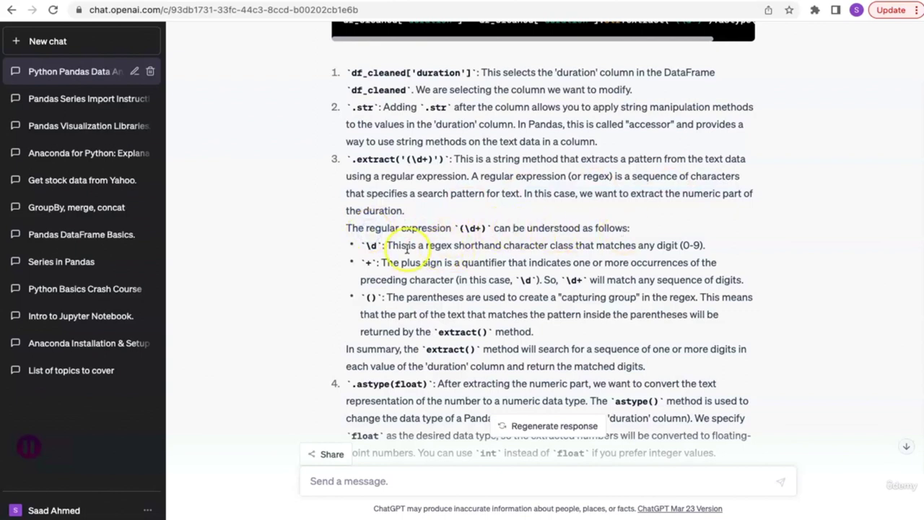
scroll(377, 251, "down", 1)
scroll(377, 251, "down", 1)
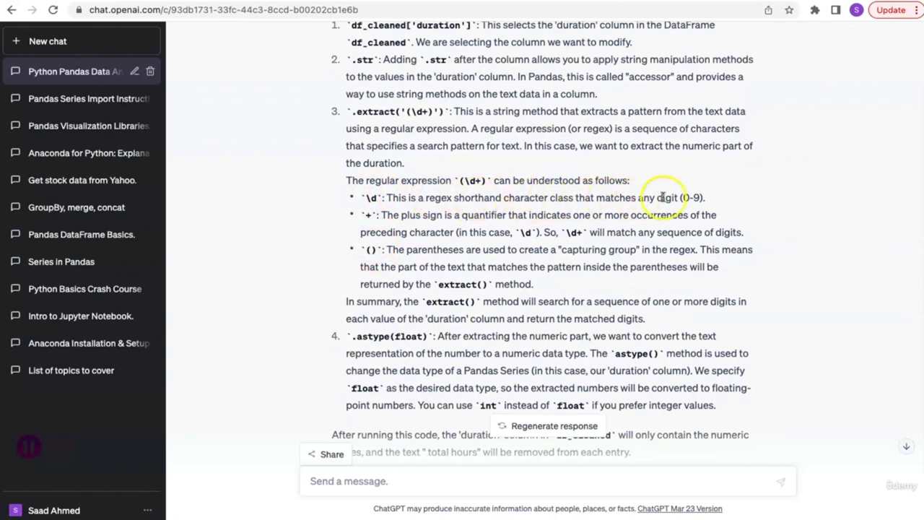
Study the meanings of \d, + and () in the regular expression, the .astype(float) explanation and the follow-up rating group request
left_click(376, 198)
double_click(375, 199)
left_click(397, 215)
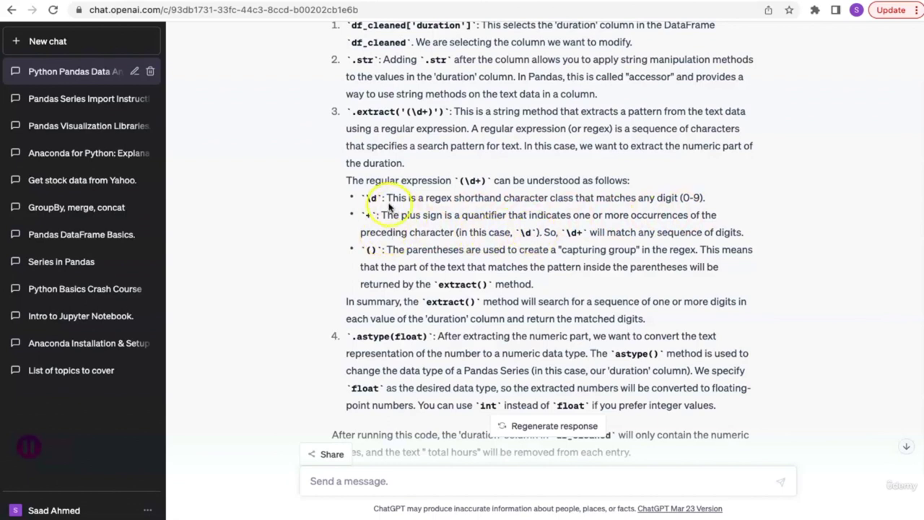
left_click_drag(364, 198, 379, 198)
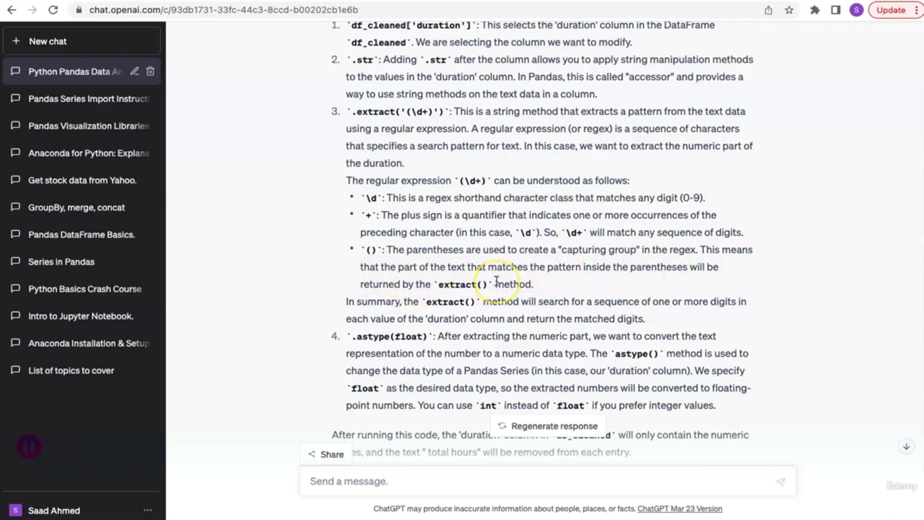
scroll(496, 281, "down", 2)
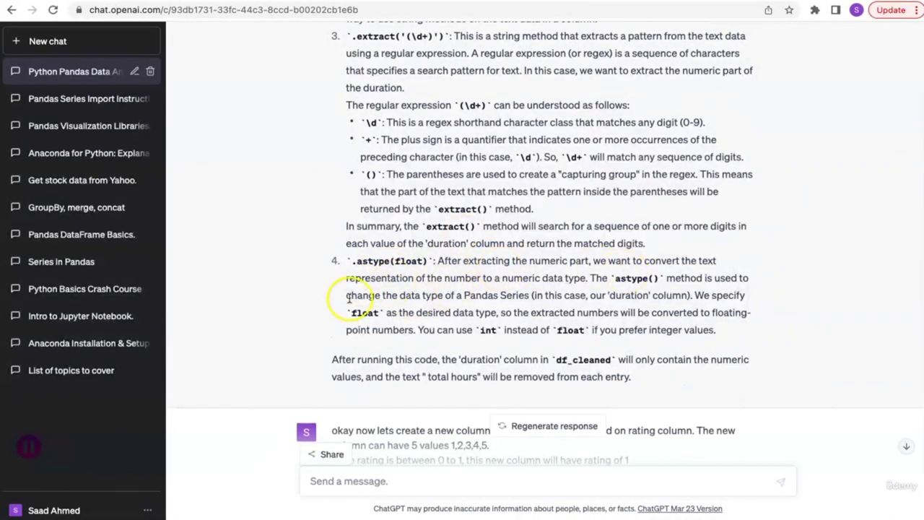
scroll(344, 303, "down", 5)
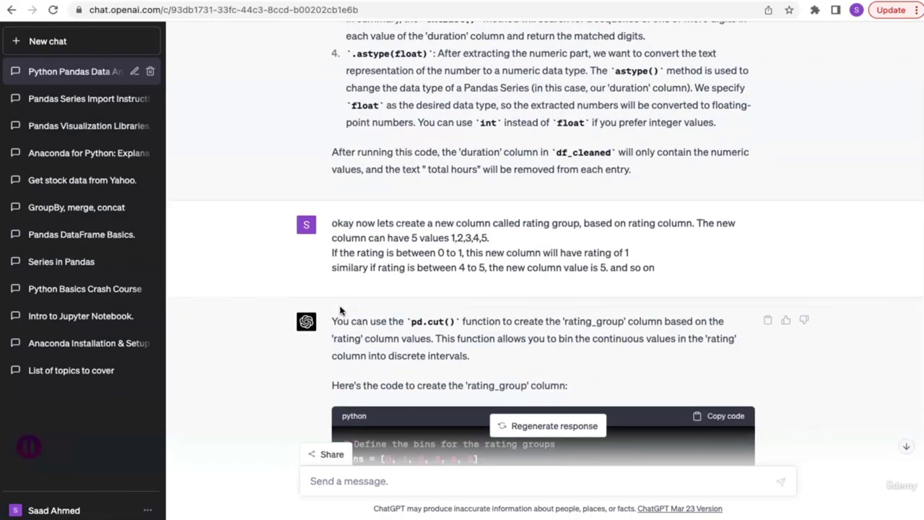
Switch to the Courses-Copy1 notebook and check the extracted duration column alongside ChatGPT's rating group request
key("ctrl+Left")
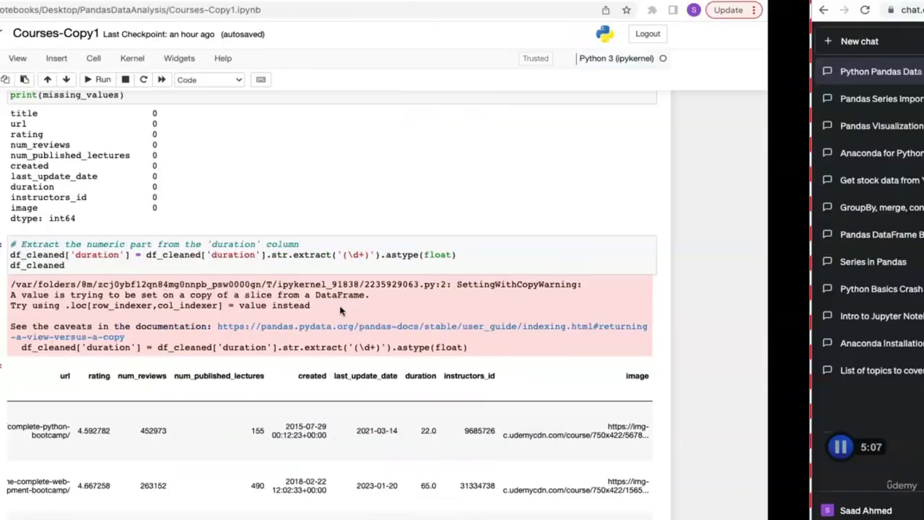
scroll(341, 311, "down", 5)
scroll(340, 311, "down", 1)
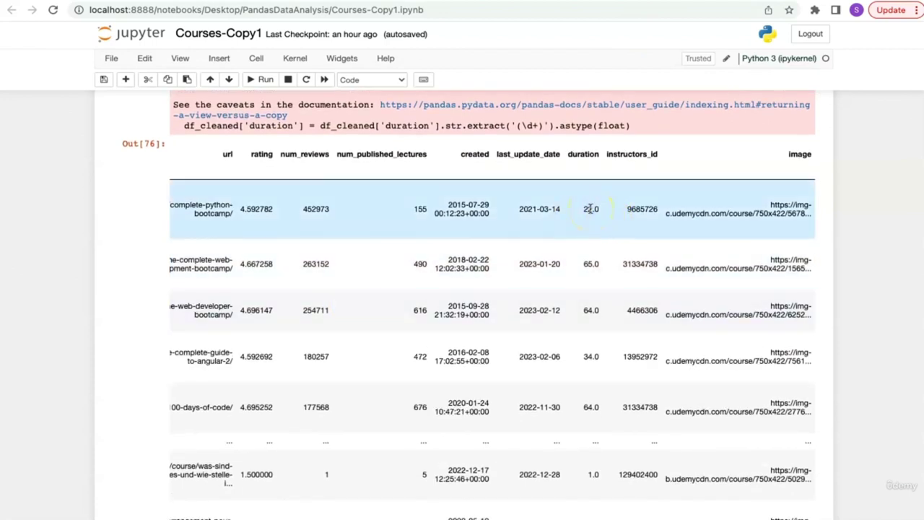
left_click(590, 209)
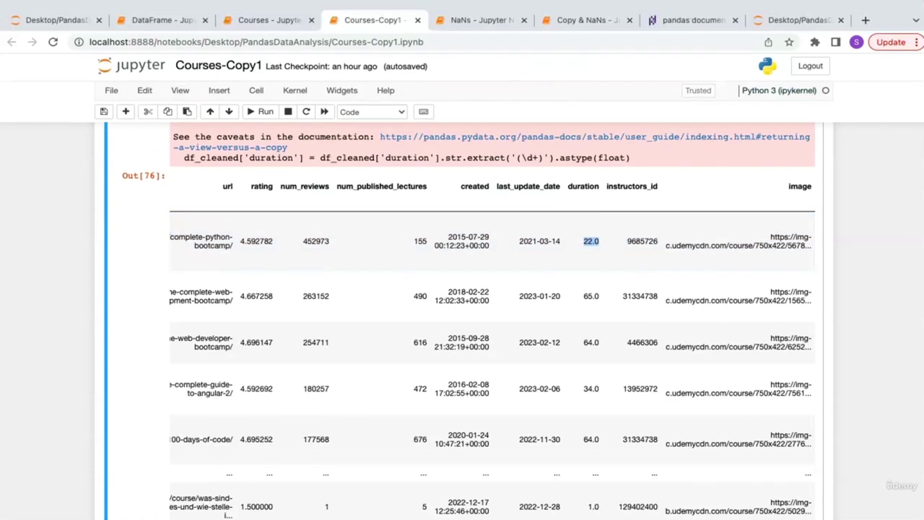
left_click(590, 186)
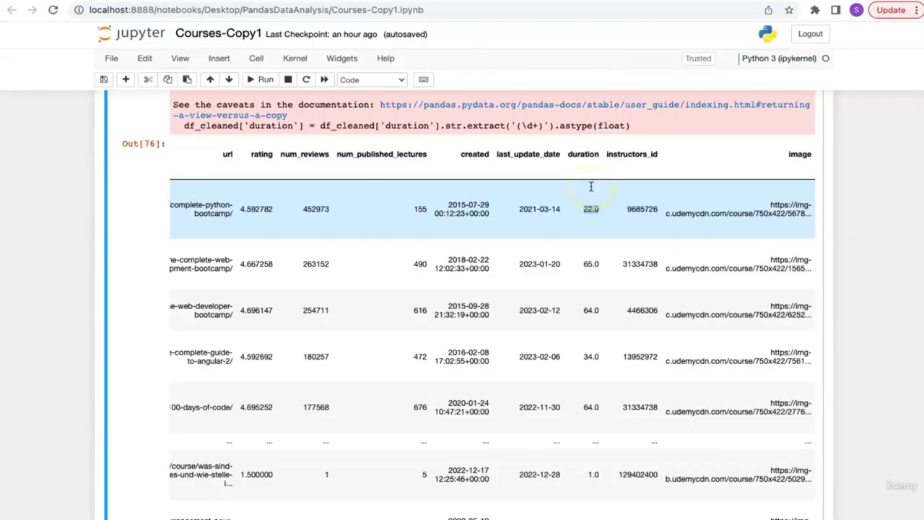
key("ctrl+Right")
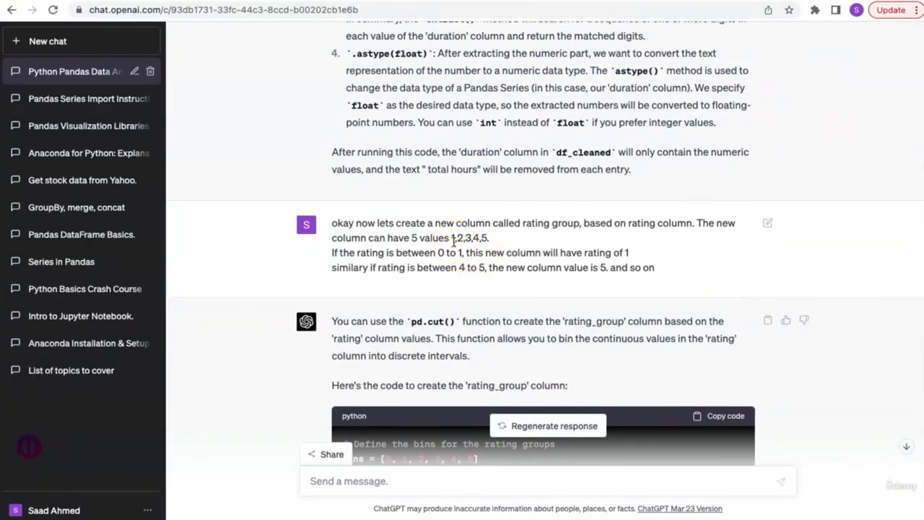
key("ctrl+Left")
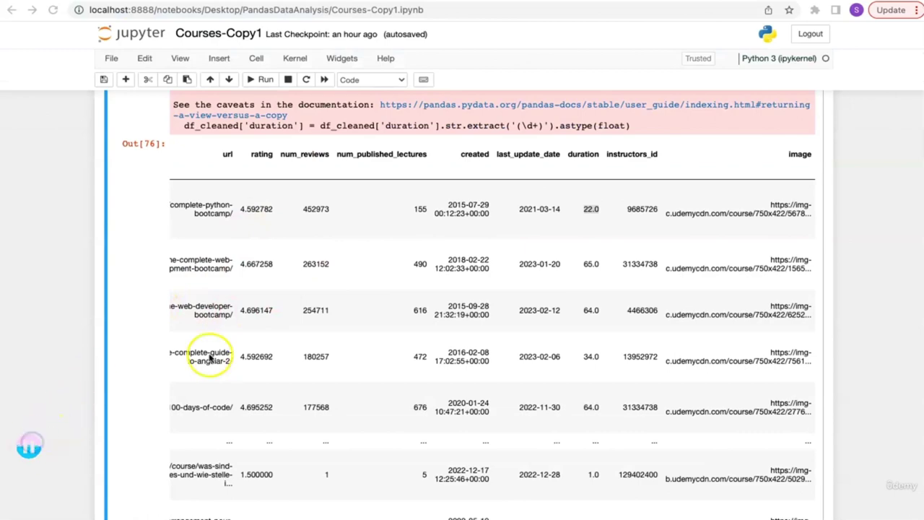
left_click(29, 446)
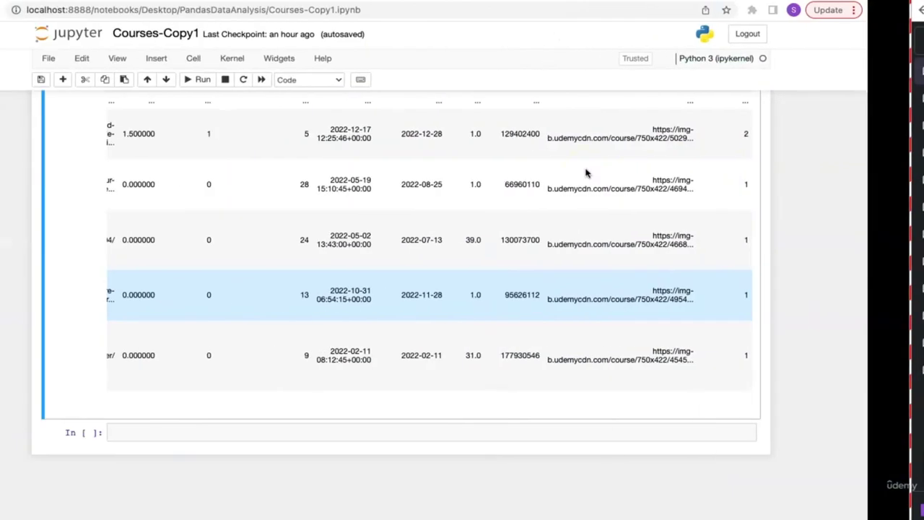
Examine the rating_group and duration columns of df_cleaned in the output of the pd.cut() cell
scroll(551, 202, "up", 10)
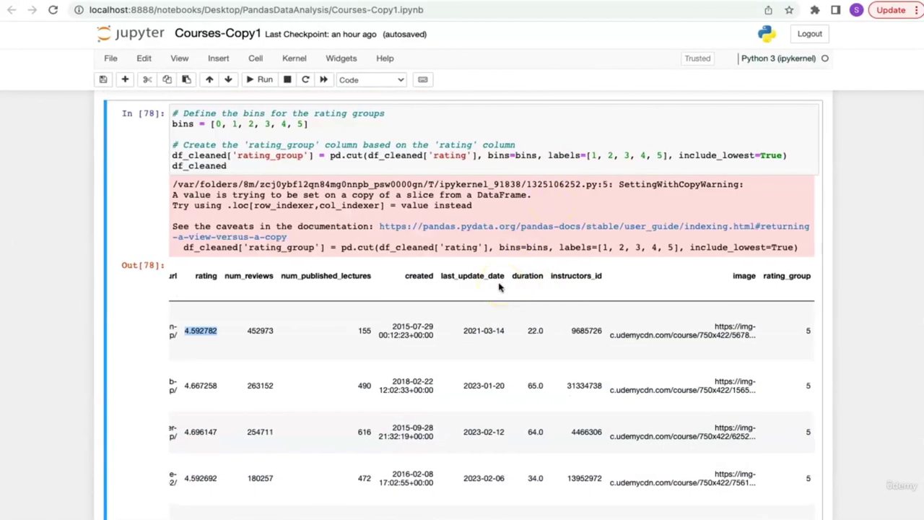
left_click(818, 278, "shift")
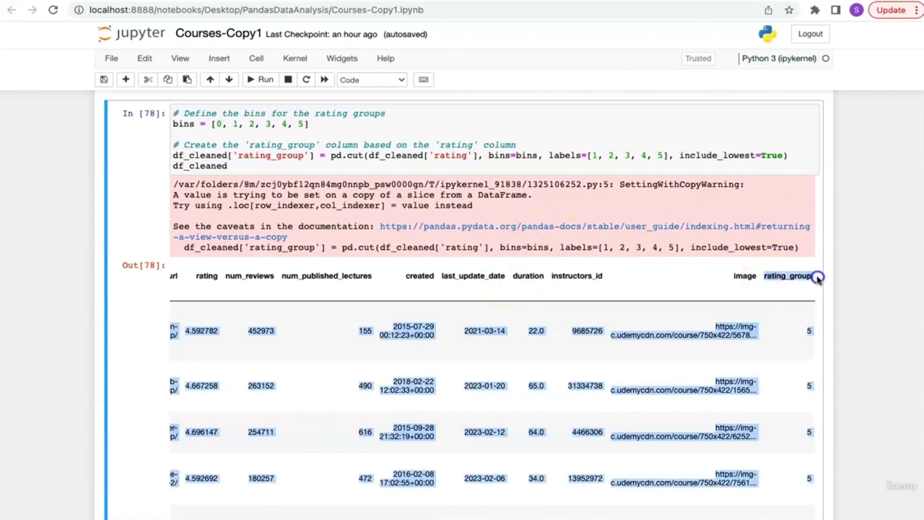
left_click(365, 297)
scroll(364, 297, "left", 5)
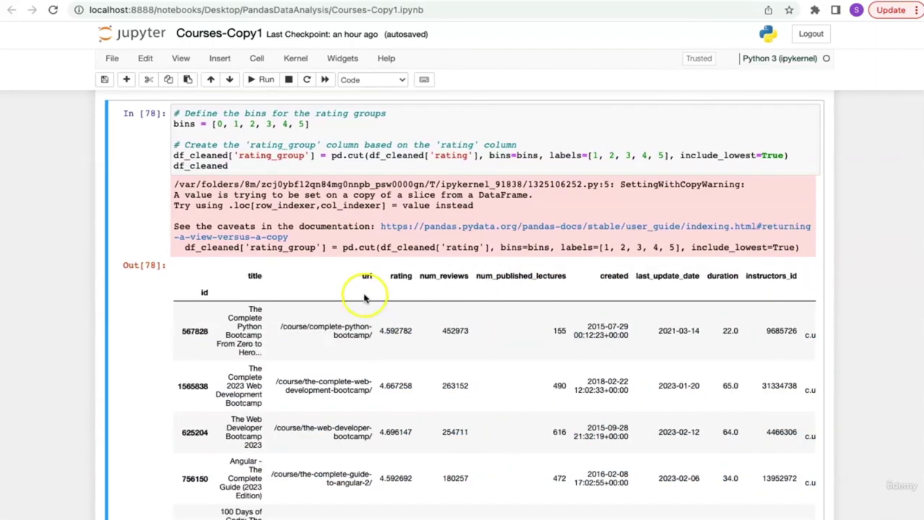
scroll(621, 276, "right", 2)
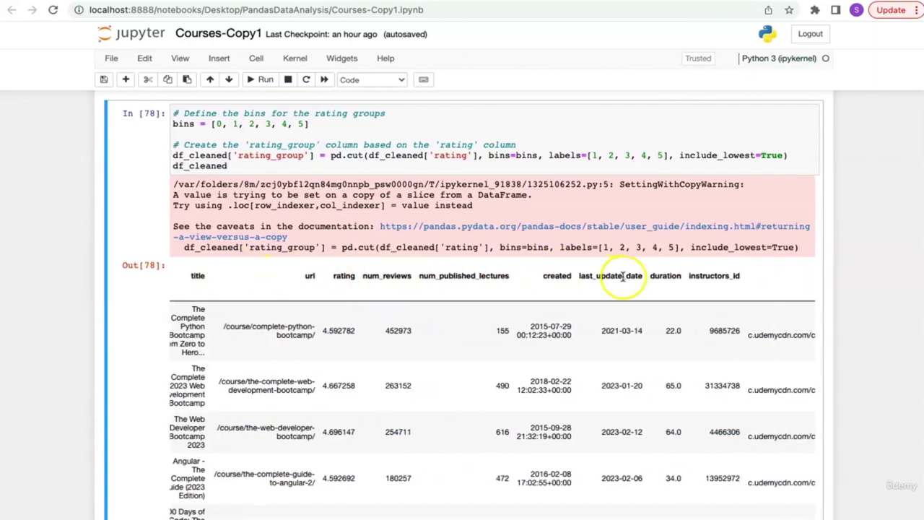
left_click_drag(649, 276, 681, 276)
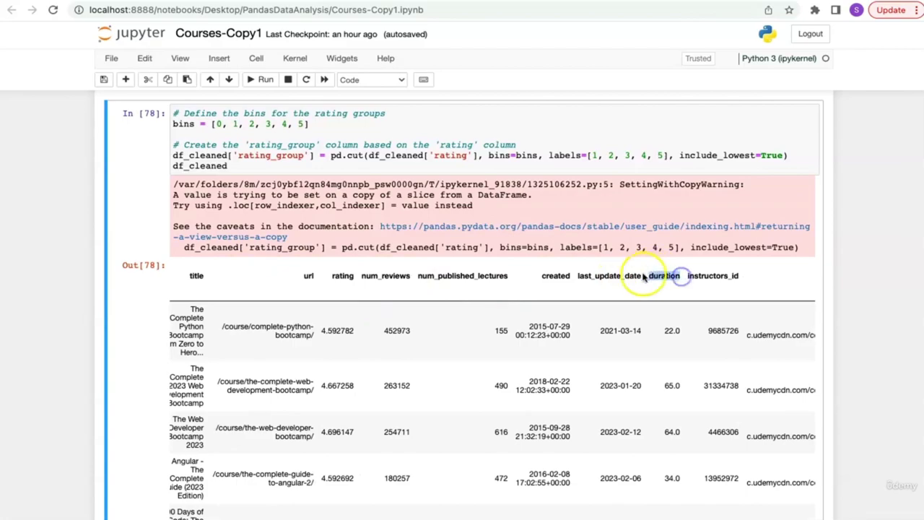
key("ctrl+Right")
key("ctrl+Left")
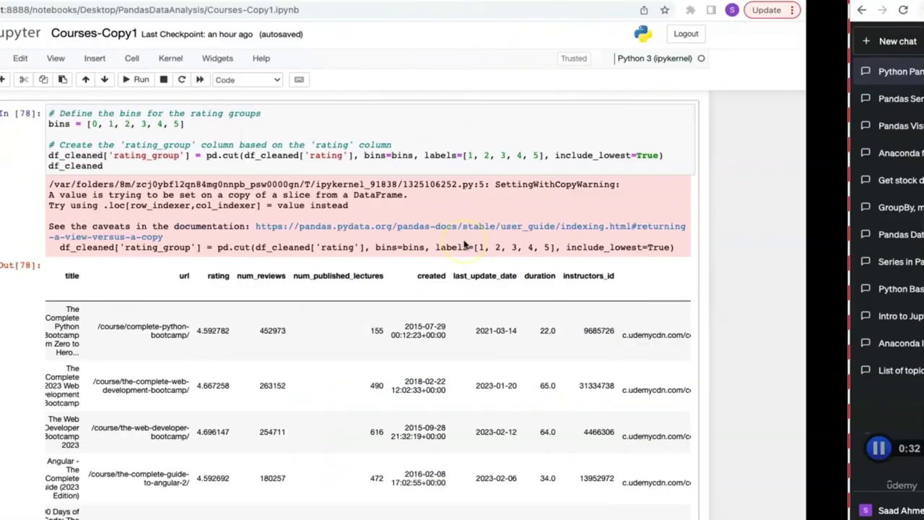
left_click_drag(665, 331, 681, 332)
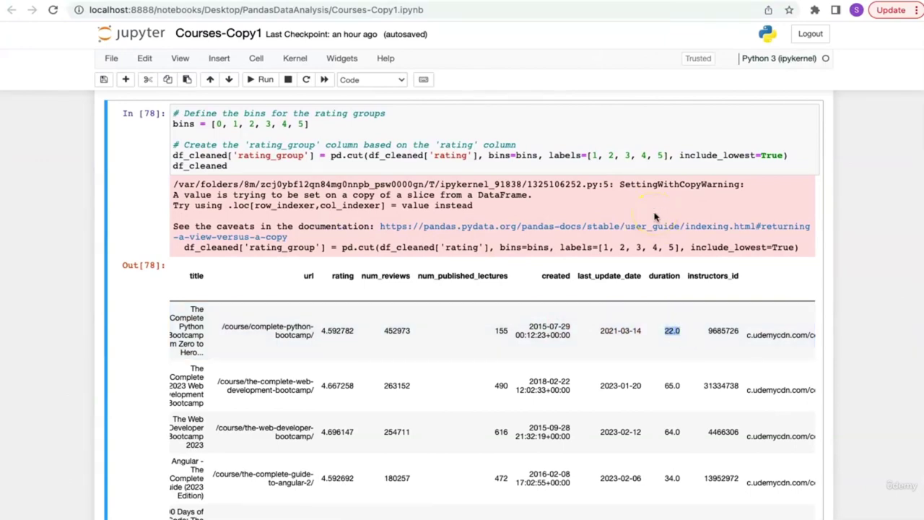
Copy ChatGPT's code selecting 'rating_group' and 'duration' from df_cleaned as selected_columns into the notebook's empty last cell
key("ctrl+Right")
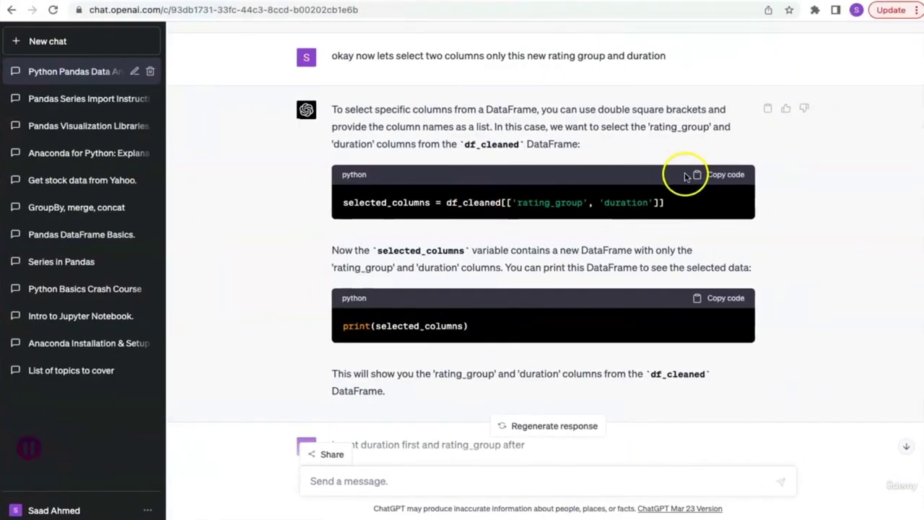
left_click(724, 177)
left_click_drag(344, 202, 654, 202)
left_click(676, 200)
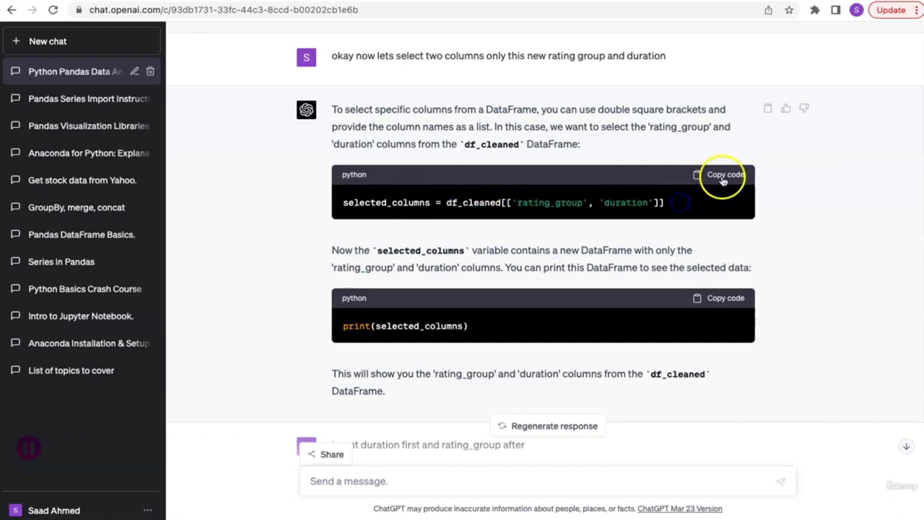
key("ctrl+Left")
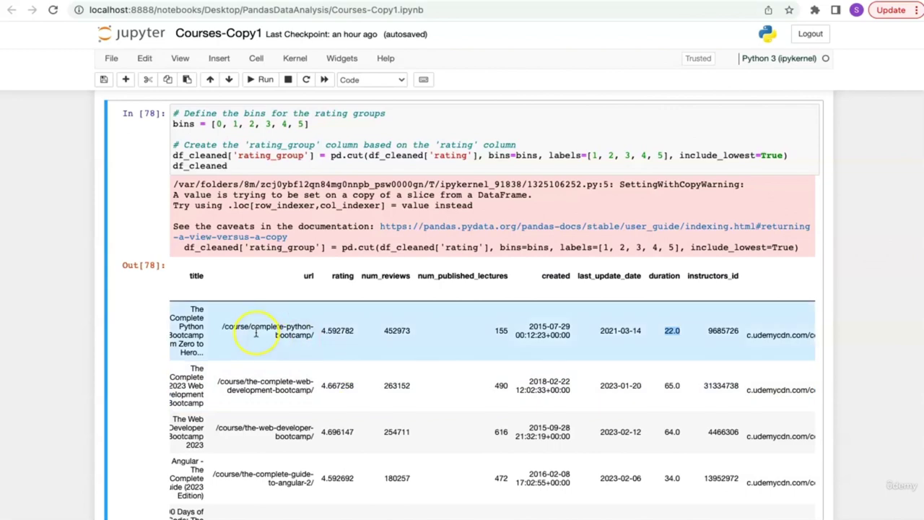
scroll(258, 330, "down", 10)
left_click(264, 431)
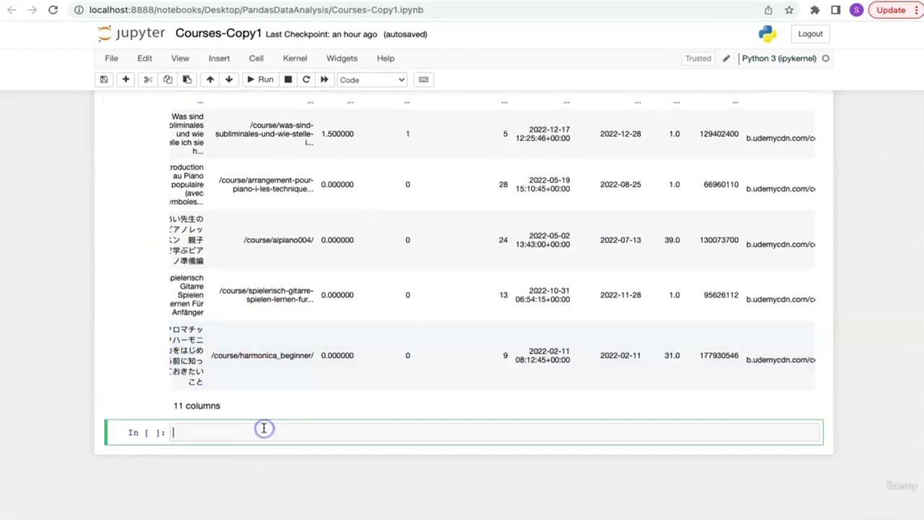
type("selected_columns = df_cleaned[['rating_group', 'duration']]")
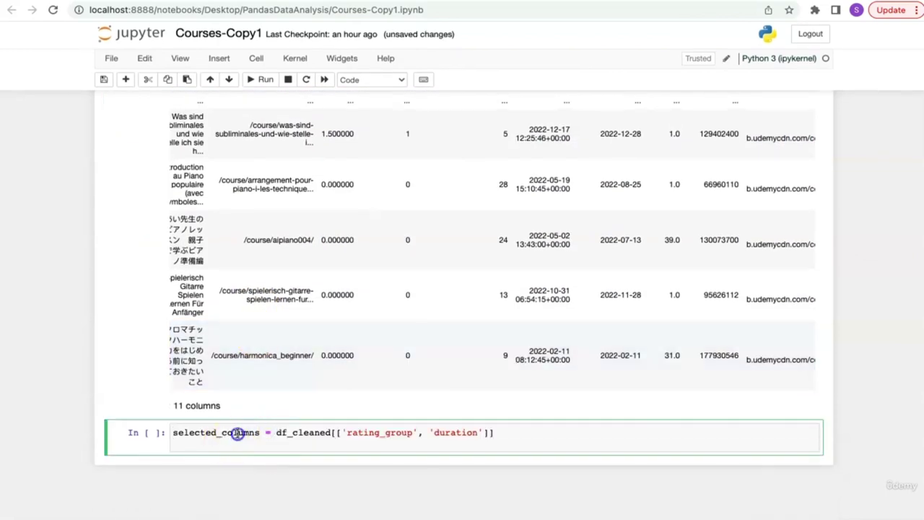
Add selected_columns on a second line of the cell and run it to display the selected columns
double_click(237, 432)
key("super+c")
left_click(237, 444)
key("super+v")
key("shift+Return")
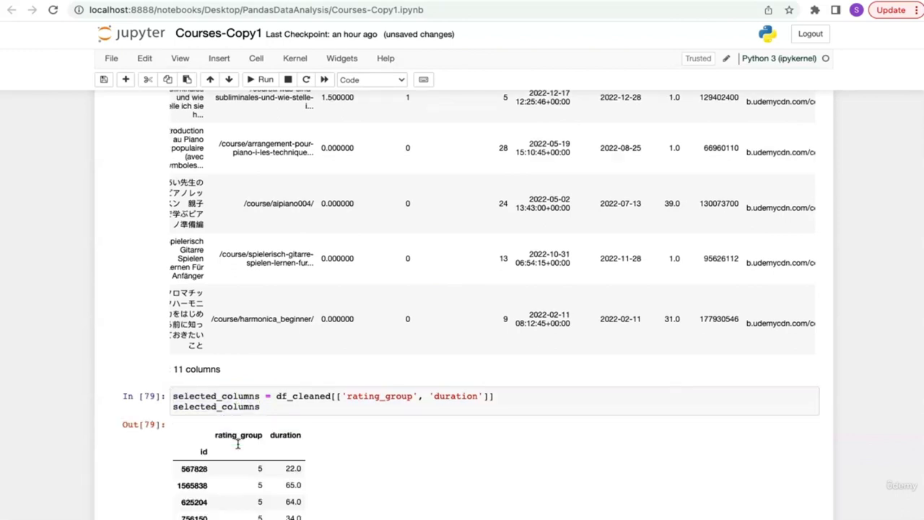
scroll(78, 361, "down", 7)
scroll(78, 361, "up", 2)
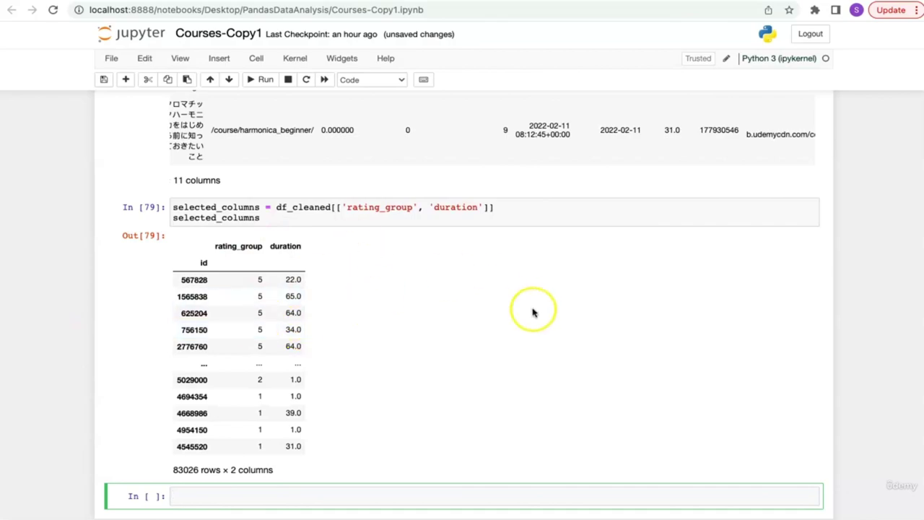
Switch to ChatGPT and compare the original column selection code with the version placing duration before rating_group
key("ctrl+Right")
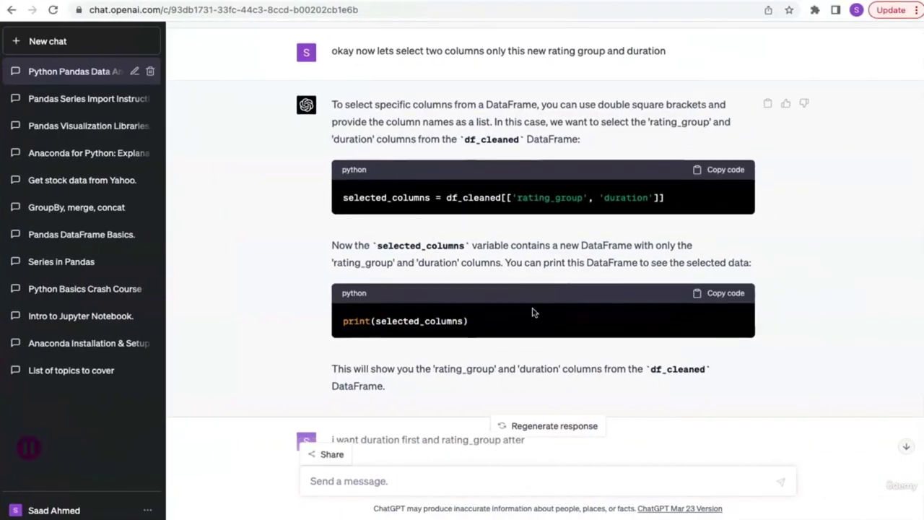
scroll(532, 312, "down", 5)
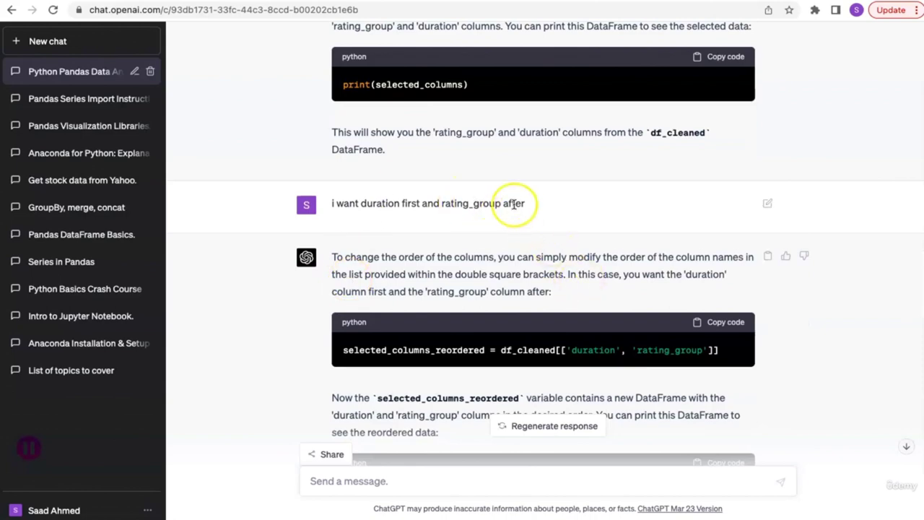
scroll(509, 202, "up", 4)
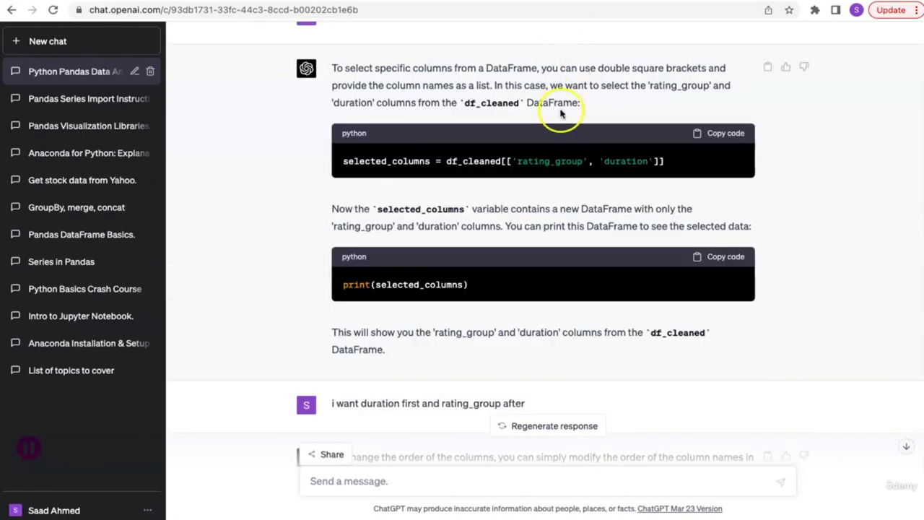
scroll(557, 103, "up", 1)
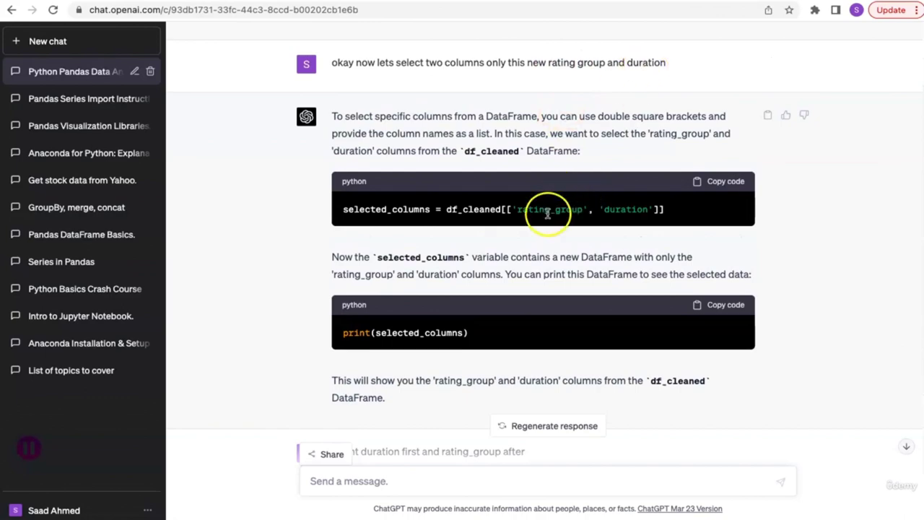
scroll(633, 209, "down", 5)
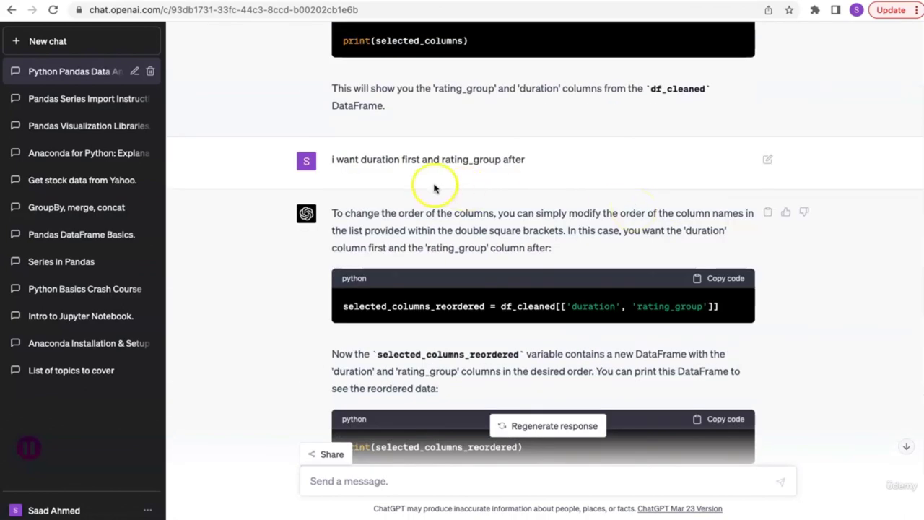
Copy ChatGPT's selected_columns_reordered code, which lists 'duration' before 'rating_group', and paste it into the empty cell of the Courses-Copy1 notebook
double_click(593, 306)
double_click(657, 307)
left_click(720, 281)
key("super+Tab")
key("Return")
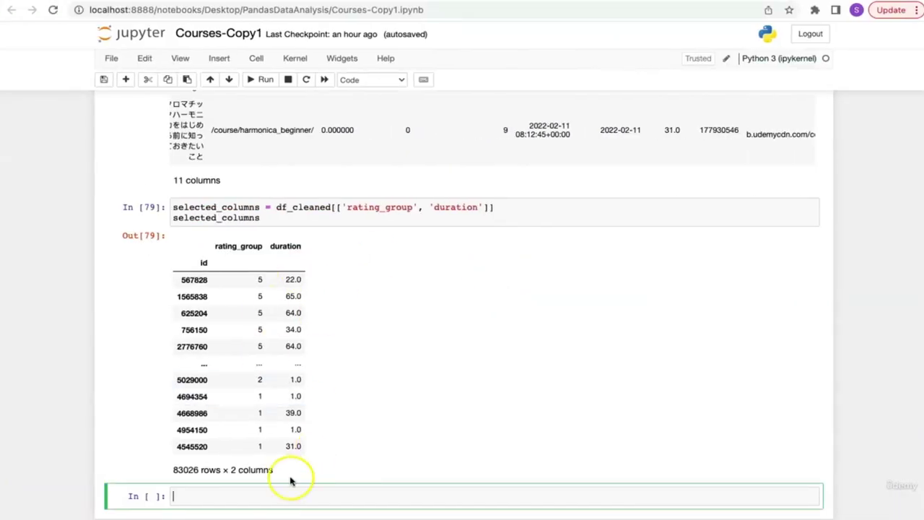
key("super+v")
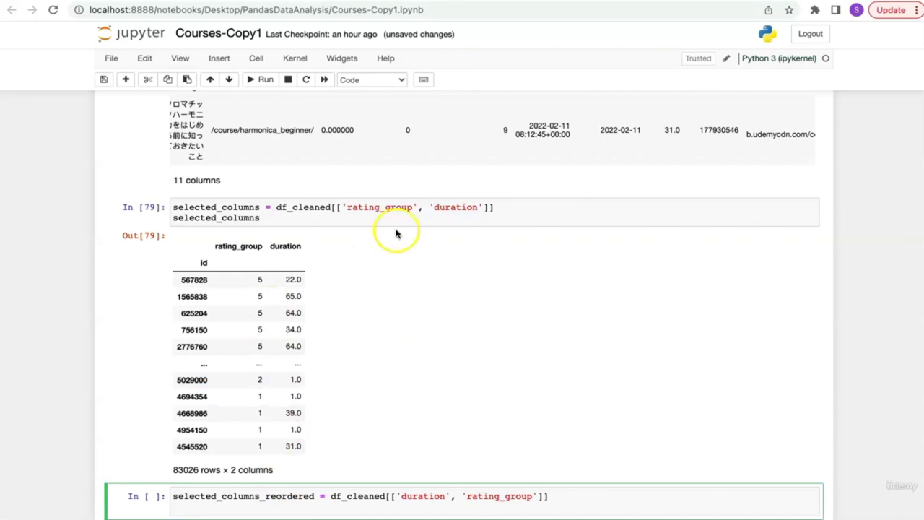
Add selected_columns from the previous cell as the second line of the reordering cell and run it
double_click(456, 207)
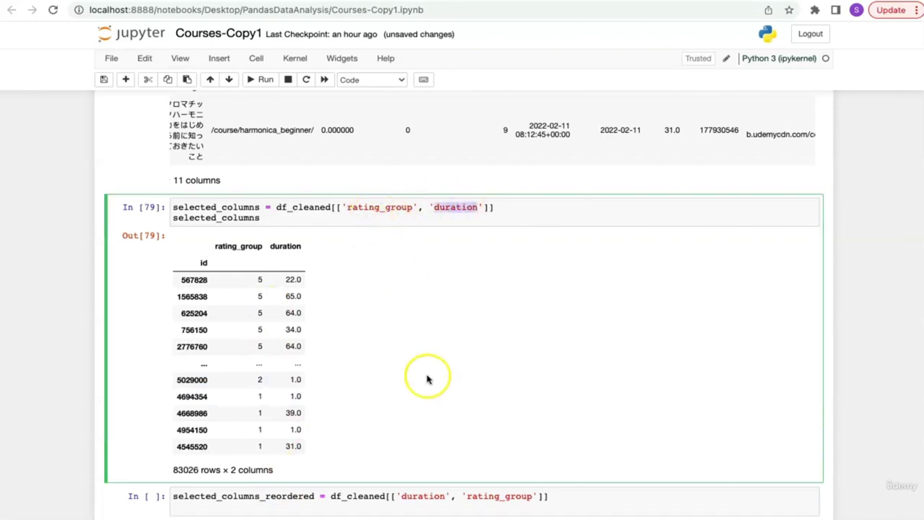
left_click(497, 495)
scroll(454, 316, "down", 2)
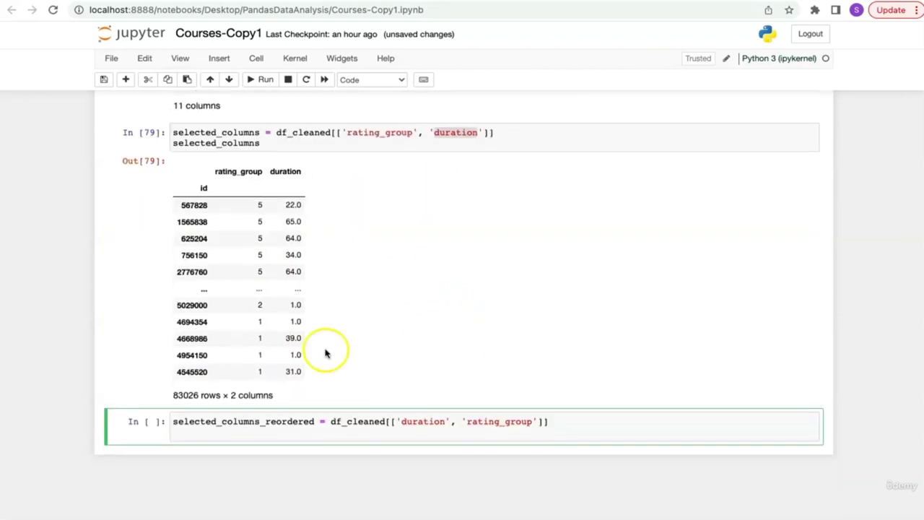
double_click(225, 143)
key("ctrl+c")
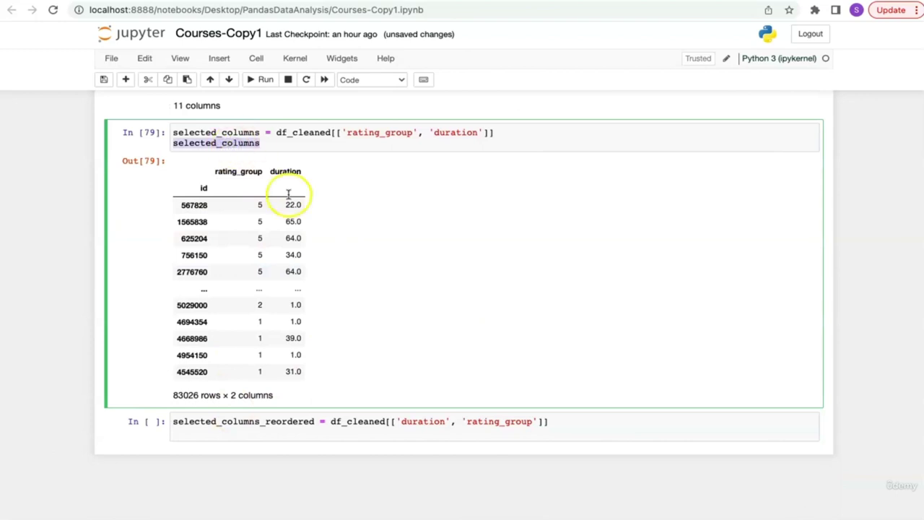
left_click(264, 437)
key("ctrl+v")
key("shift+Return")
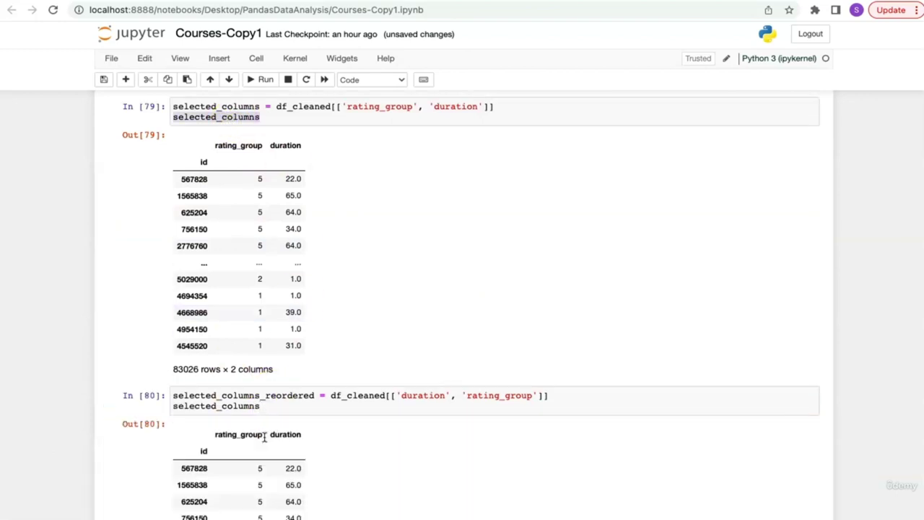
Replace the second line of the reordering cell with selected_columns_reordered, run it and check the column order in the output
left_click(381, 401)
key("shift+Return")
double_click(244, 395)
key("ctrl+c")
double_click(227, 407)
key("ctrl+v")
key("shift+Return")
scroll(227, 410, "down", 3)
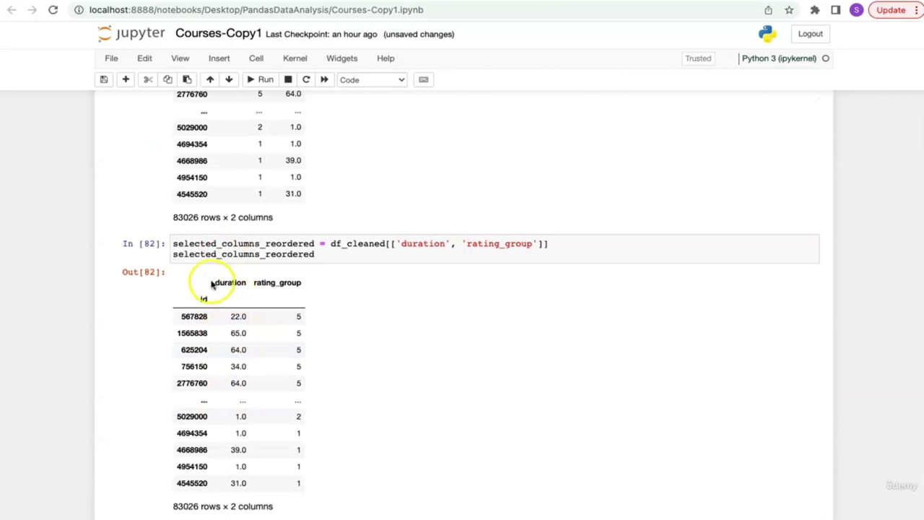
left_click_drag(215, 283, 323, 282)
left_click(436, 296)
Read the request in ChatGPT to sort df_cleaned by num_reviews, and examine the num_reviews column in the notebook's df_cleaned output
key("super+Tab")
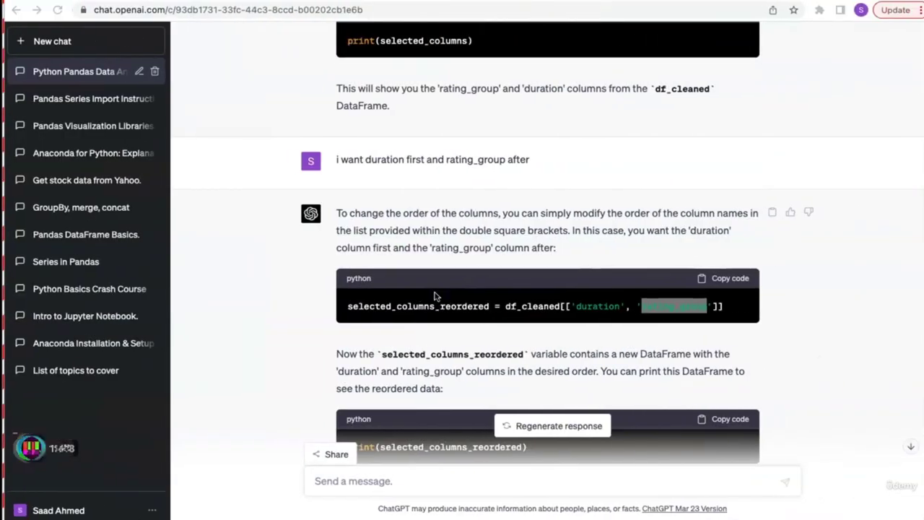
scroll(436, 296, "down", 5)
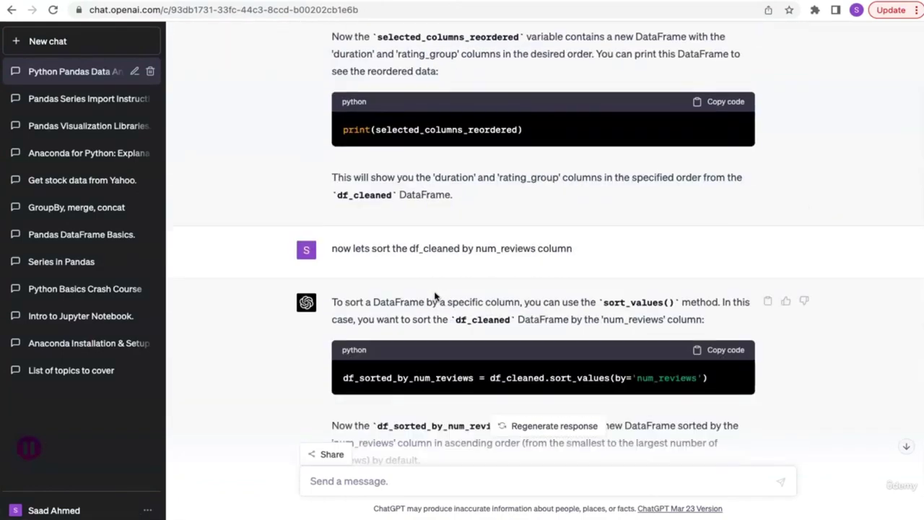
scroll(363, 242, "down", 1)
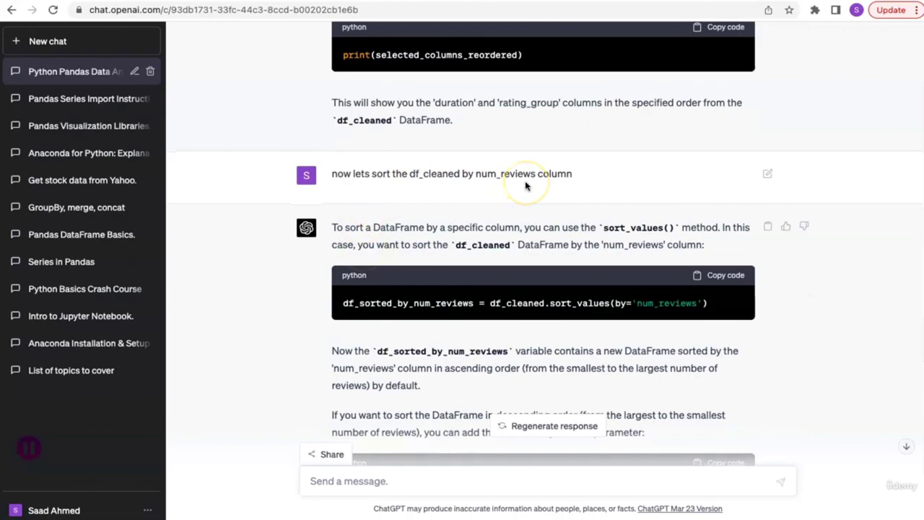
key("ctrl+Tab")
scroll(422, 223, "up", 10)
scroll(422, 223, "up", 6)
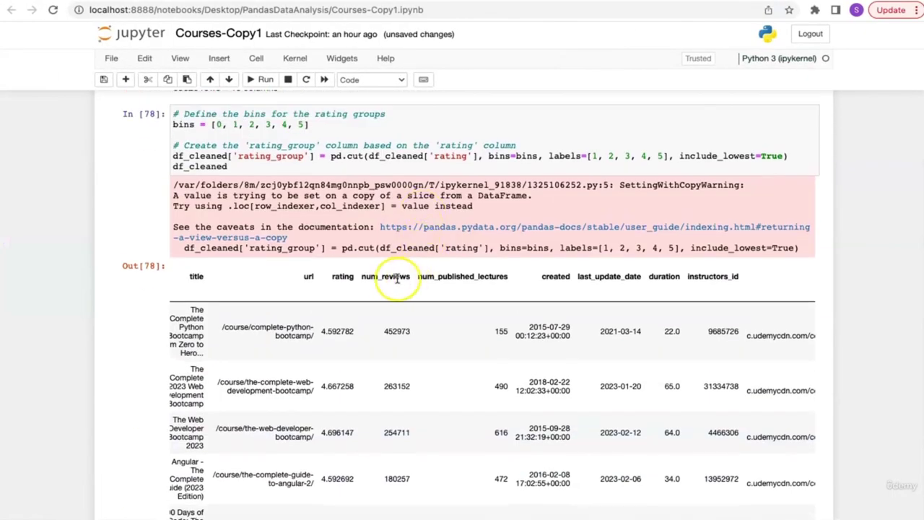
left_click_drag(412, 276, 364, 277)
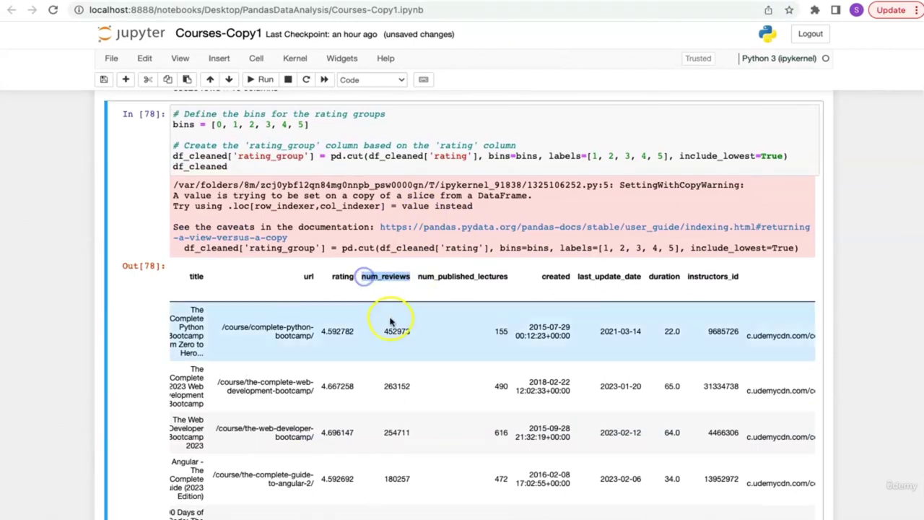
scroll(390, 320, "down", 2)
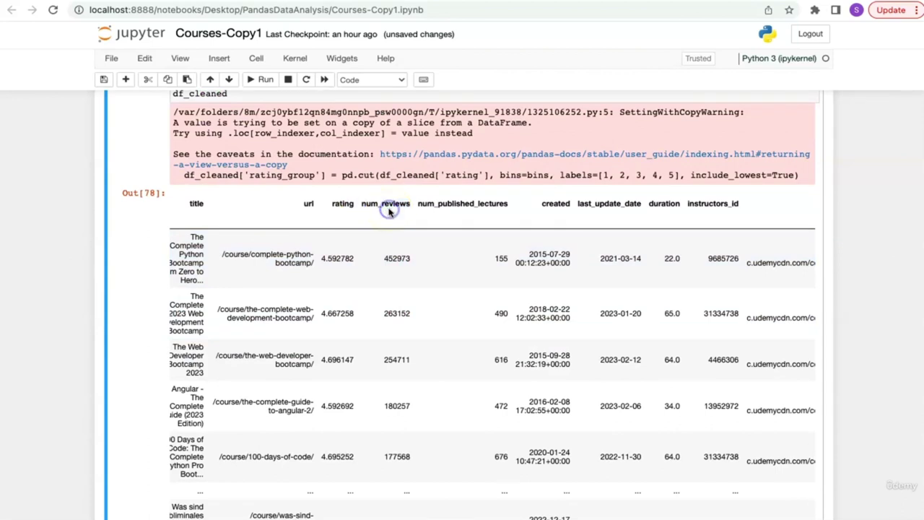
left_click(402, 268)
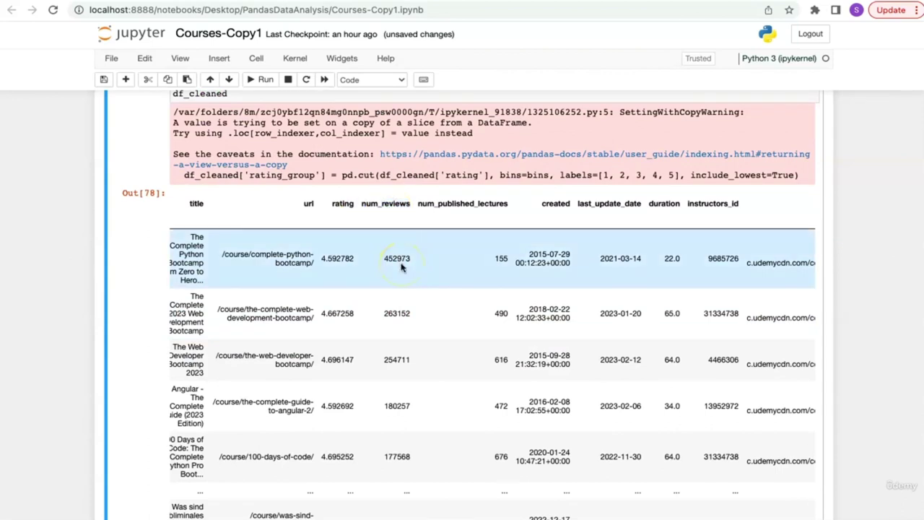
left_click(399, 265)
Switch back to ChatGPT and examine the df_sorted_by_num_reviews line, including its sort_values method and by='num_reviews' argument
key("ctrl+Right")
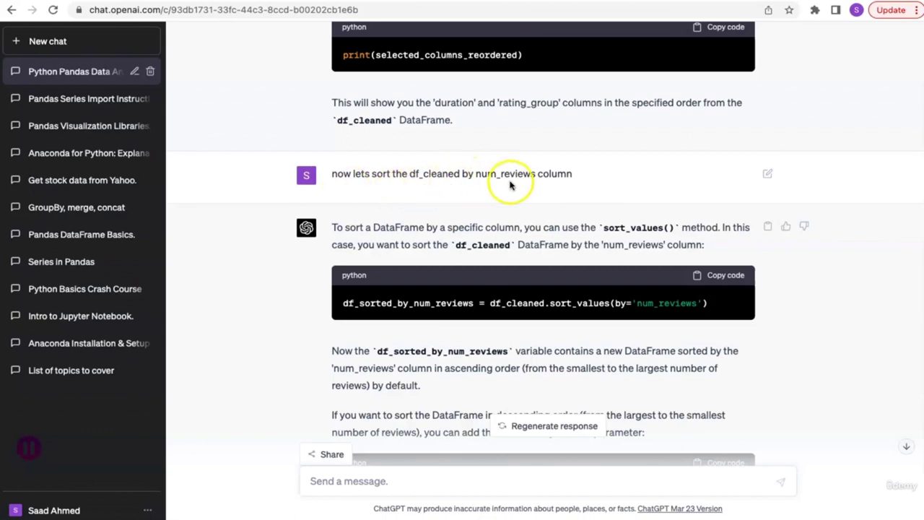
scroll(581, 186, "down", 2)
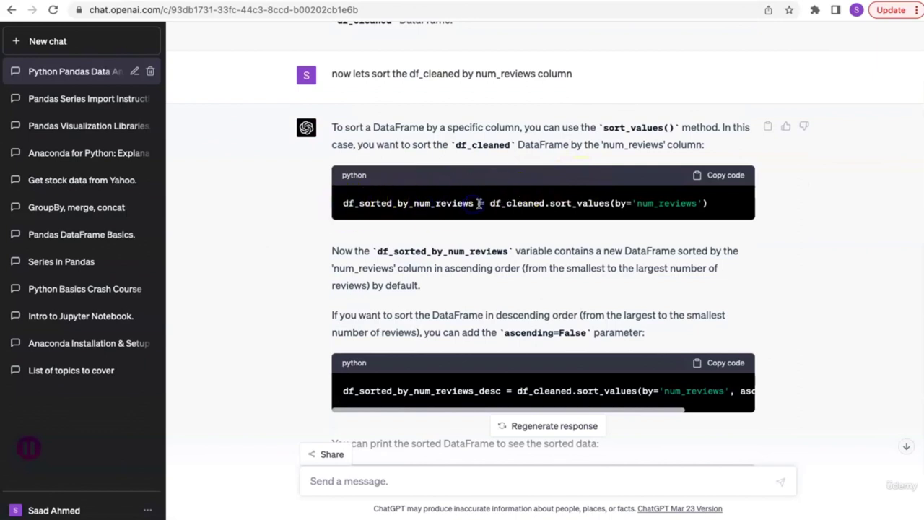
left_click_drag(478, 204, 337, 201)
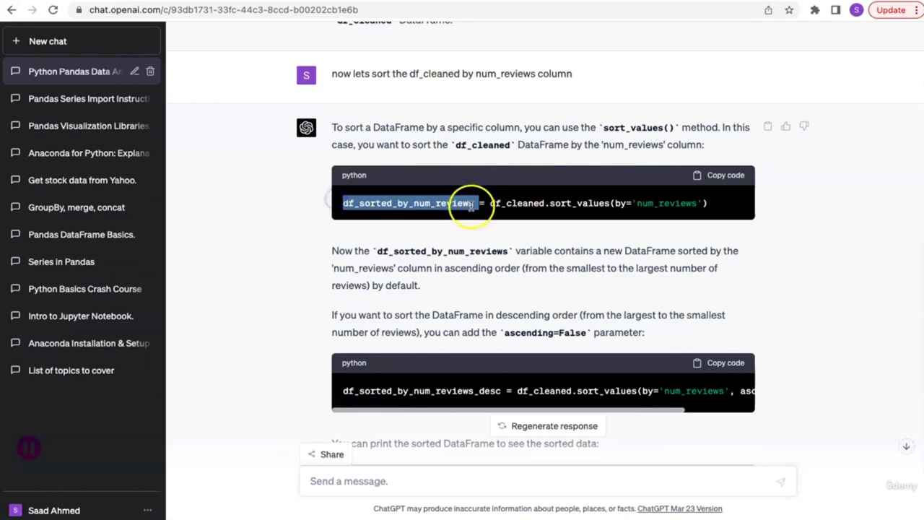
left_click_drag(490, 203, 599, 205)
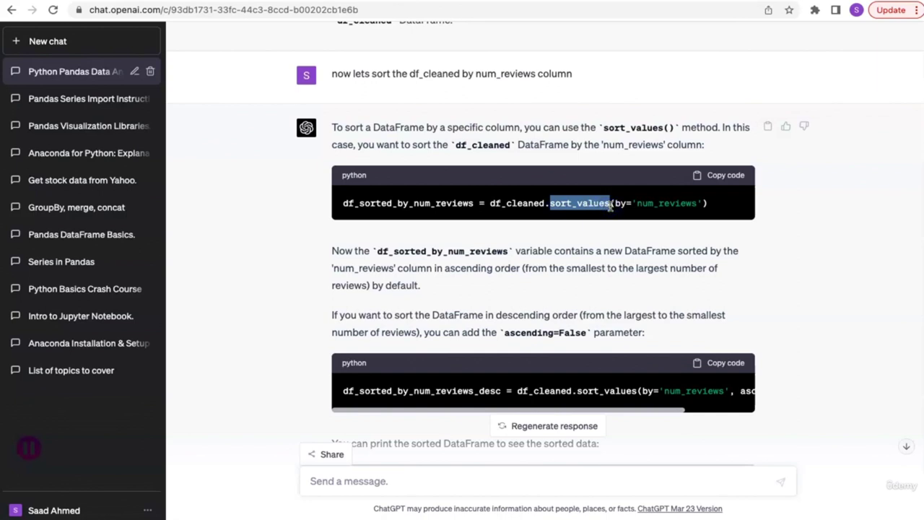
left_click(624, 204)
left_click_drag(616, 204, 706, 206)
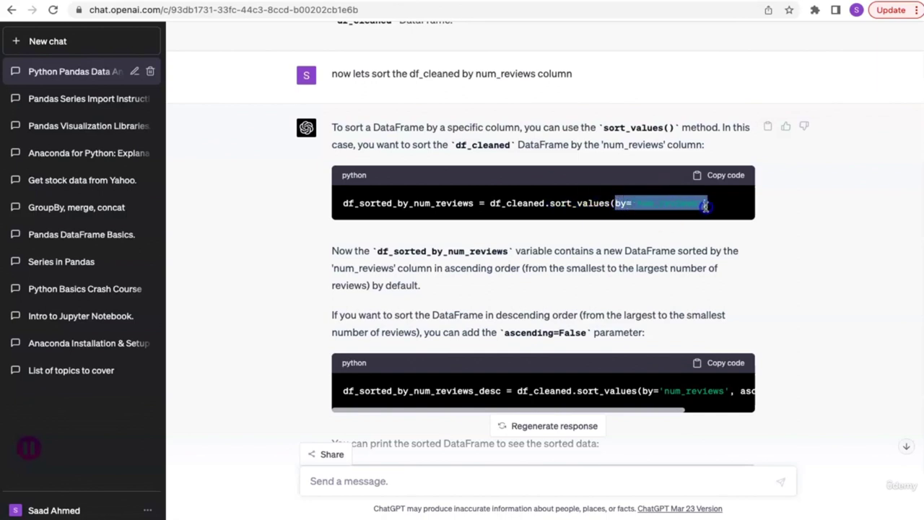
left_click(688, 206)
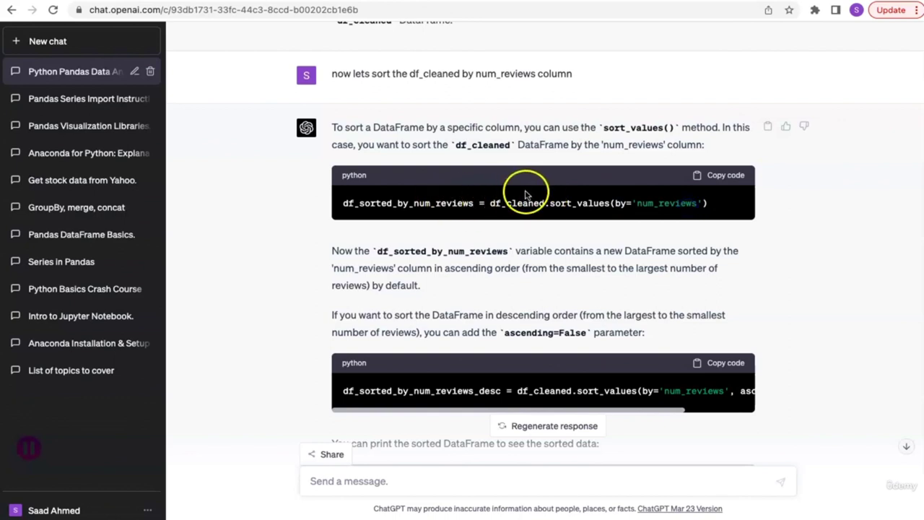
double_click(521, 202)
double_click(563, 203)
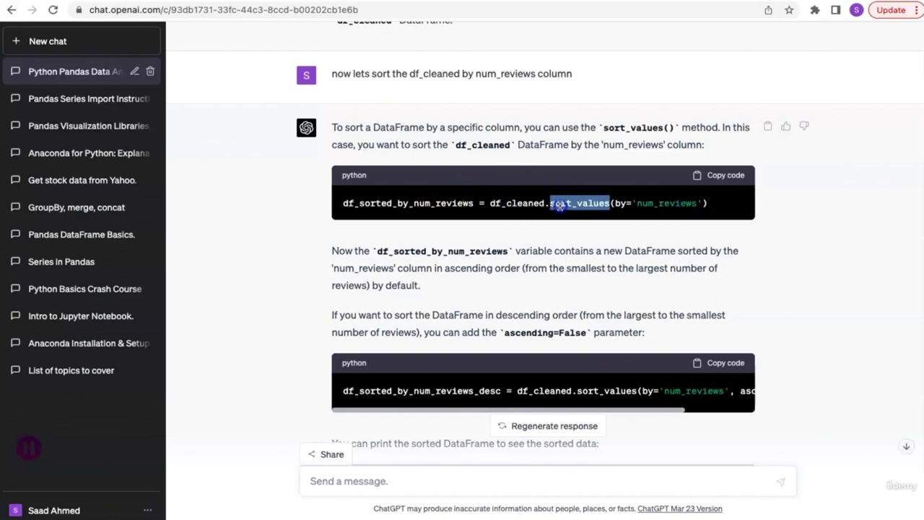
left_click_drag(614, 204, 696, 206)
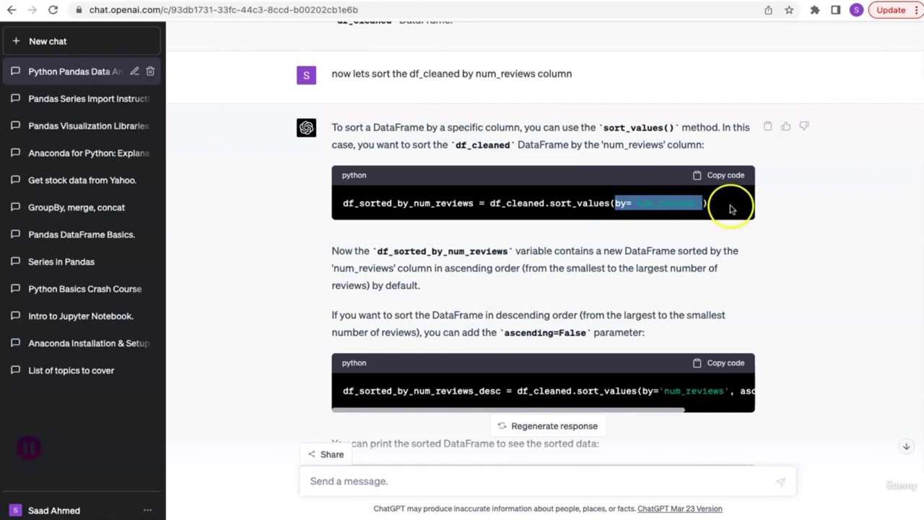
left_click(728, 177)
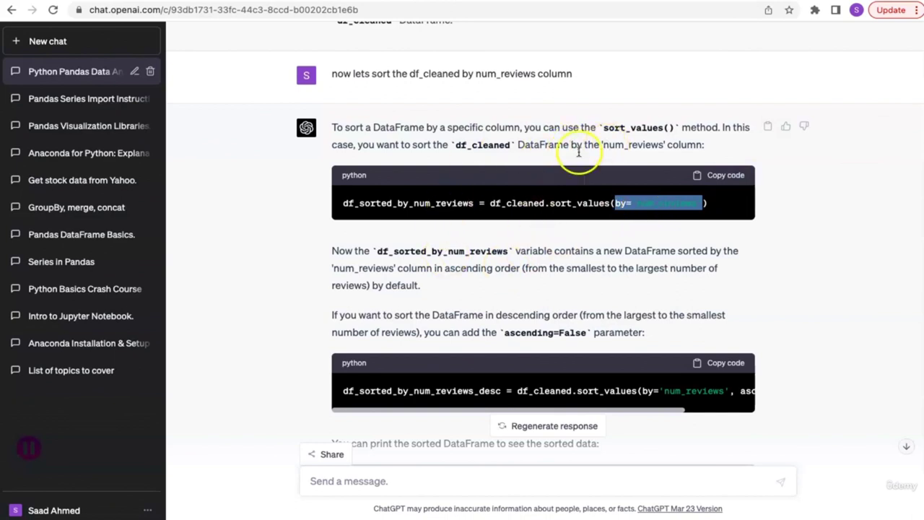
Copy ChatGPT's descending sort code with ascending=False and paste it into the empty cell at the end of the notebook
scroll(483, 270, "down", 2)
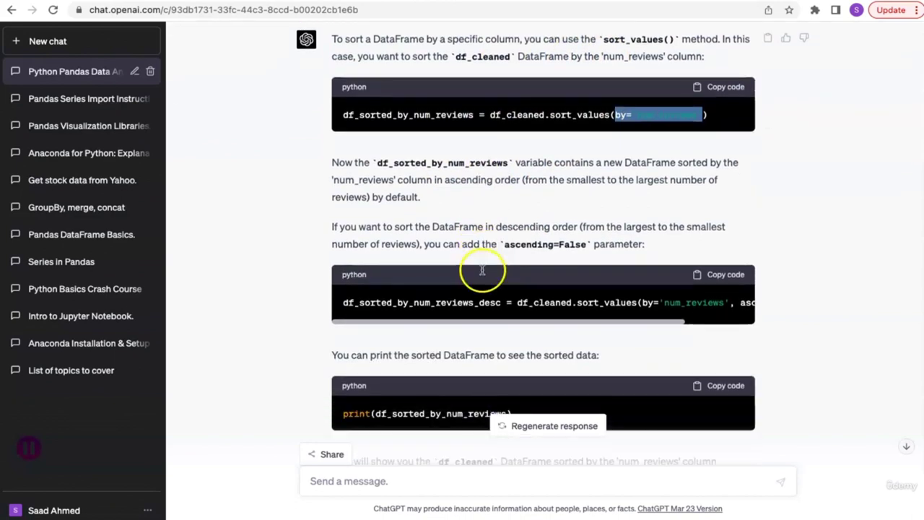
double_click(547, 243)
left_click(618, 291)
scroll(619, 291, "right", 3)
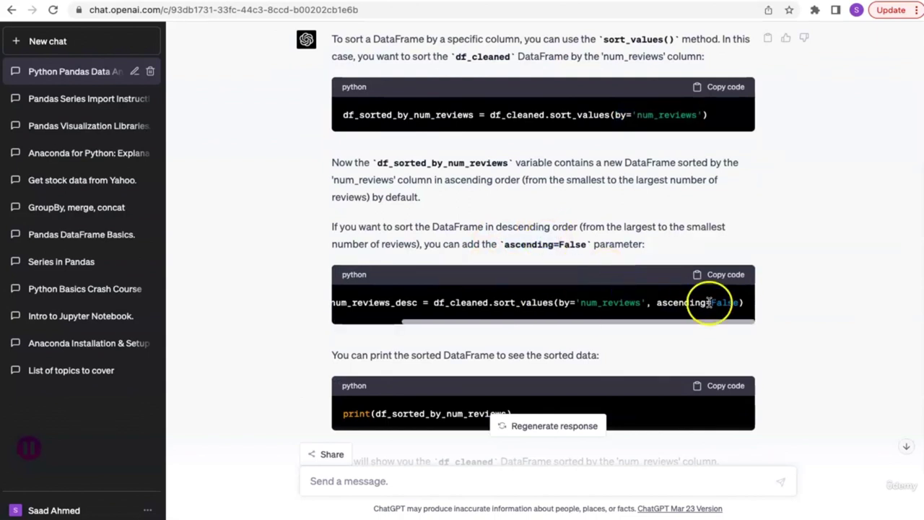
left_click(726, 275)
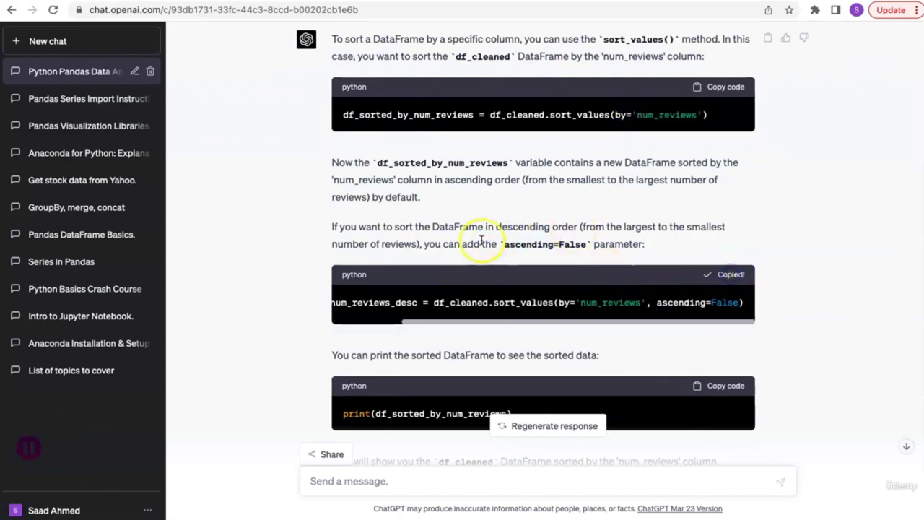
scroll(483, 242, "down", 2)
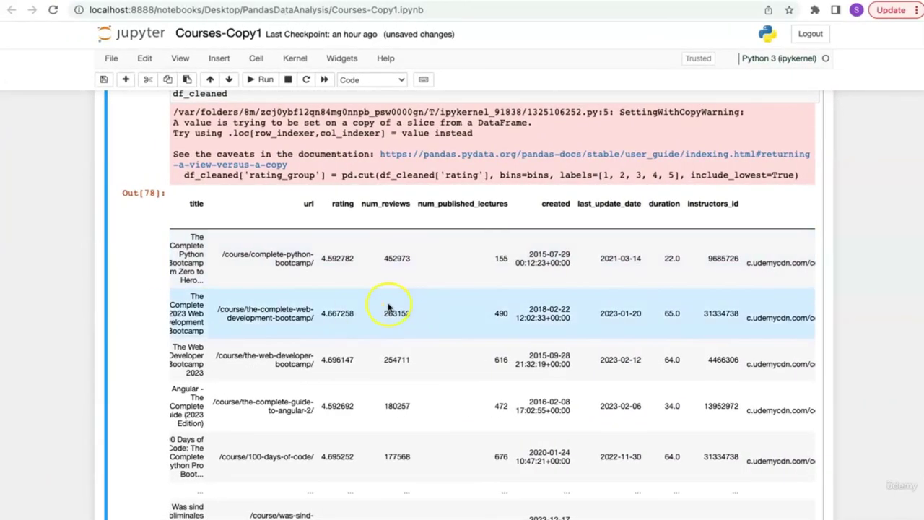
scroll(392, 305, "down", 20)
left_click(323, 448)
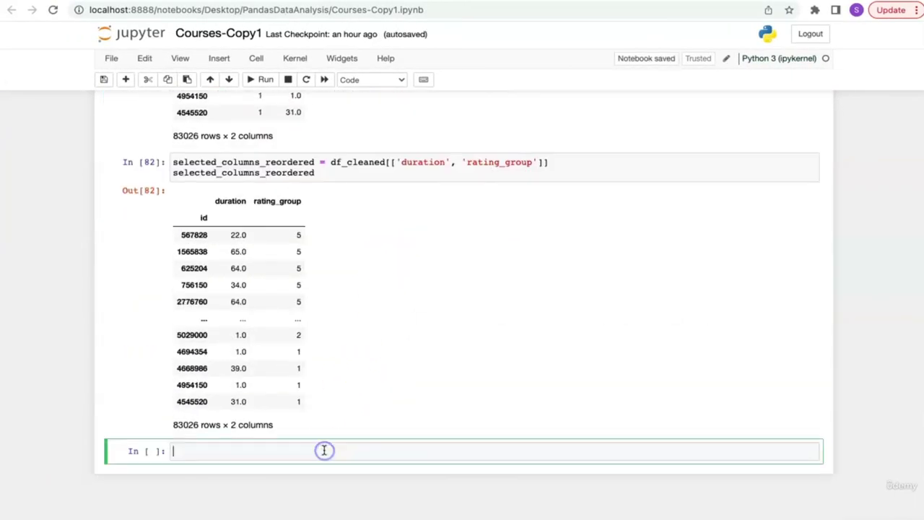
key("super+v")
Add df_sorted_by_num_reviews_desc as the cell's second line, run it and inspect the num_reviews order in the output
double_click(295, 450)
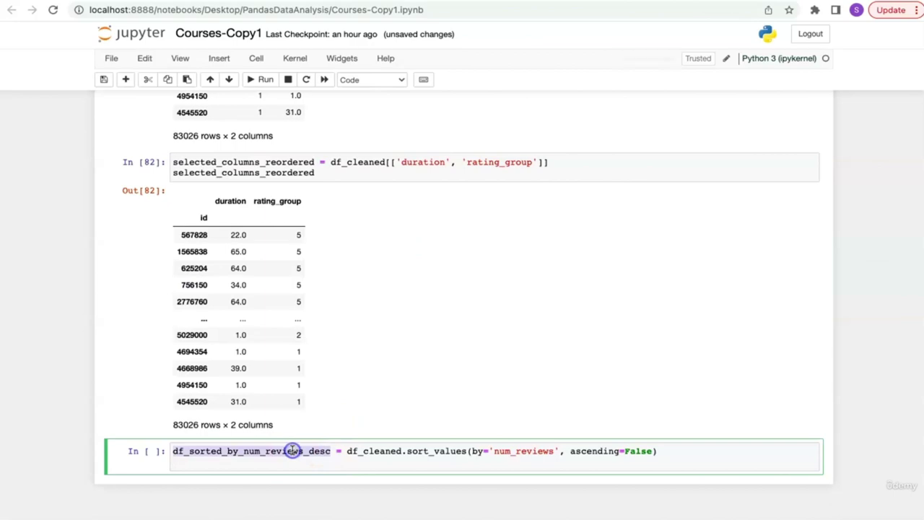
key("super+c")
left_click(289, 464)
key("super+v")
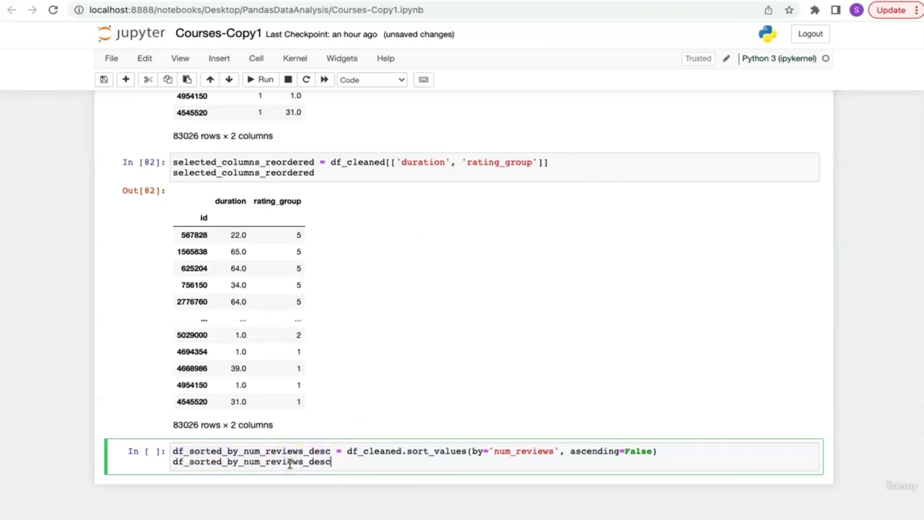
key("shift+Return")
scroll(289, 463, "down", 5)
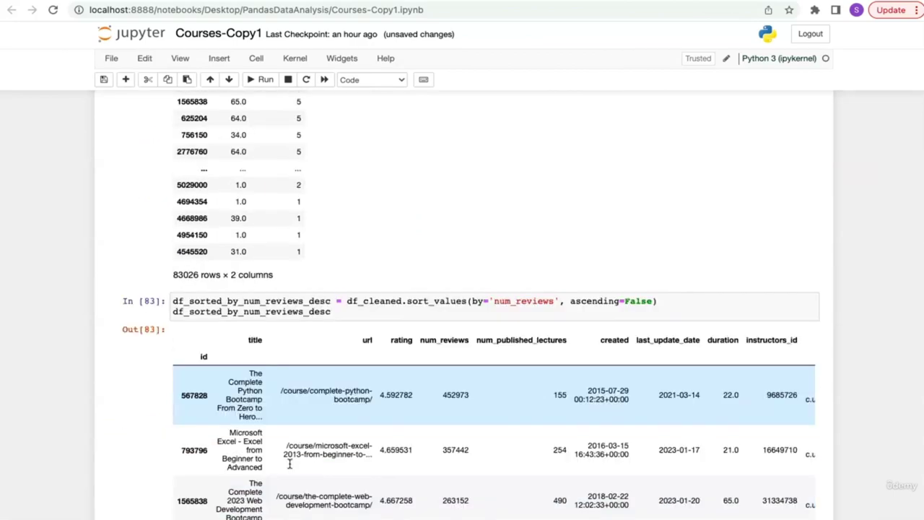
left_click_drag(439, 307, 474, 308)
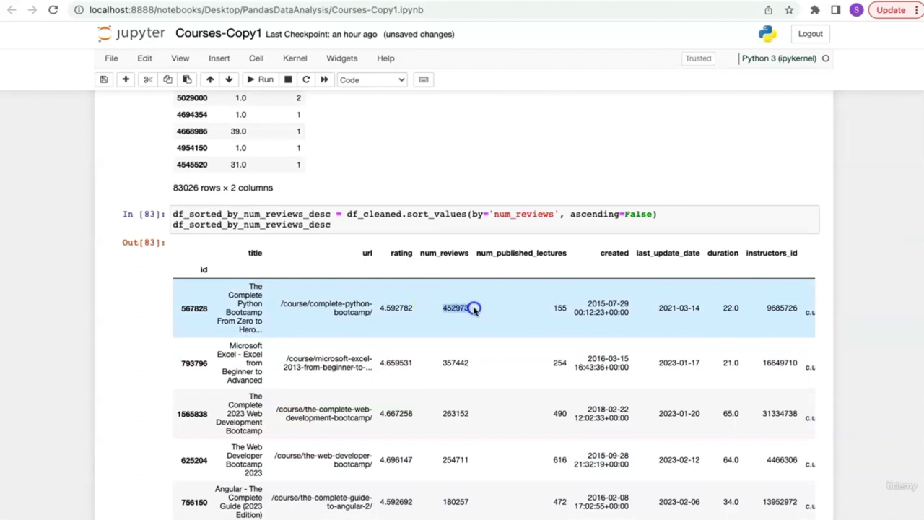
left_click_drag(475, 309, 474, 308)
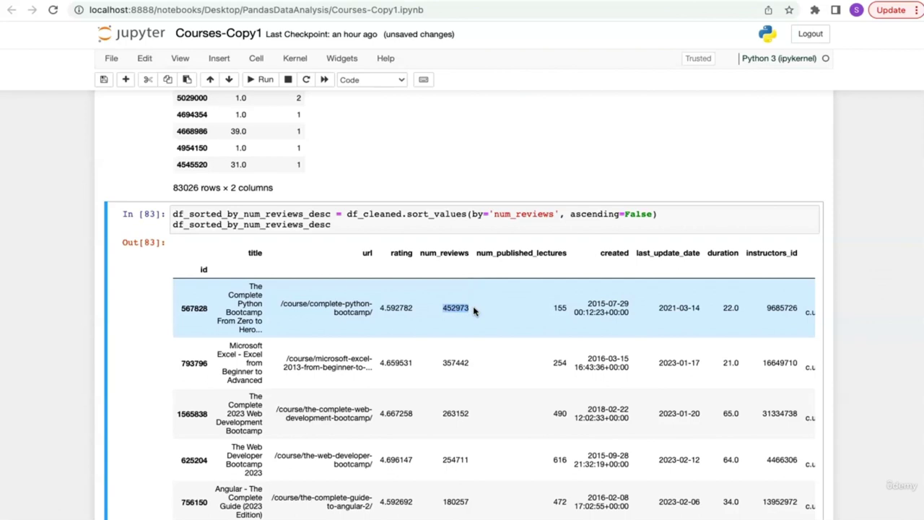
left_click(393, 309)
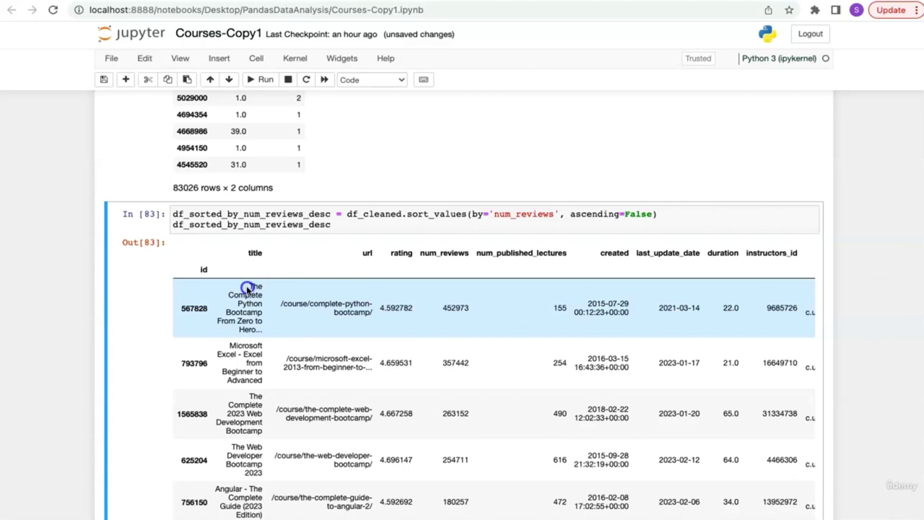
scroll(455, 311, "down", 4)
scroll(454, 309, "up", 1)
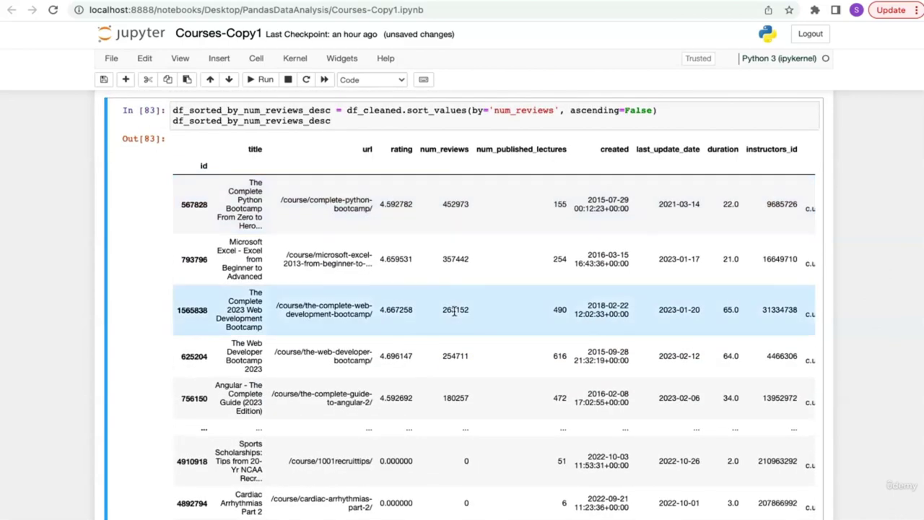
Compare ChatGPT's sort_values explanation and ascending=False parameter with the num_reviews column of the notebook's sorted output
scroll(358, 257, "up", 1)
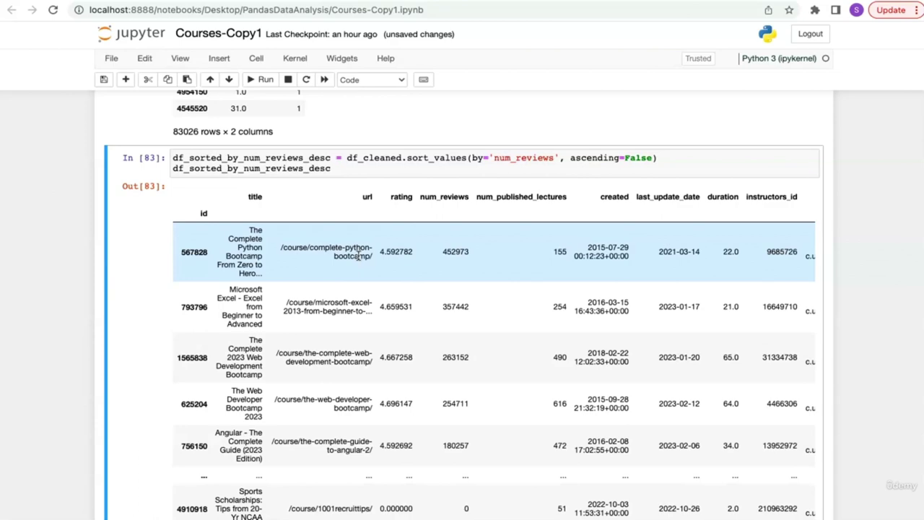
key("ctrl+Right")
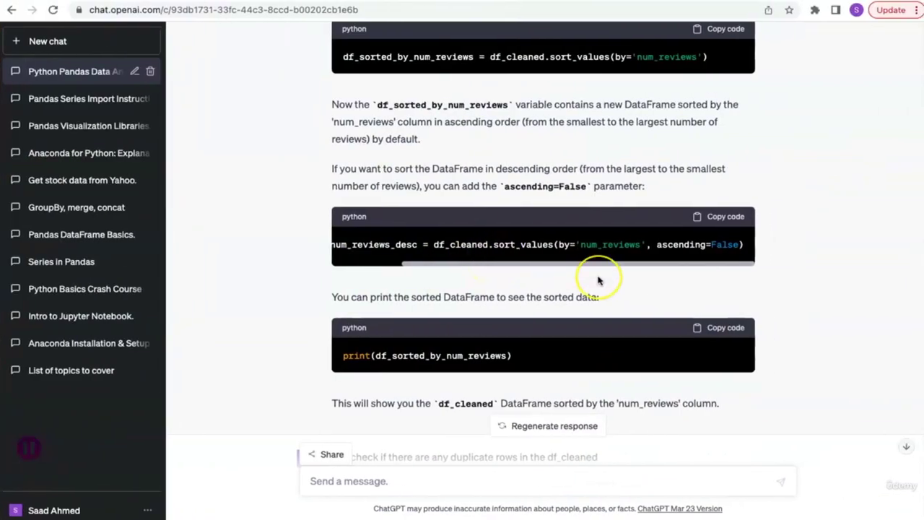
scroll(599, 271, "down", 3)
scroll(598, 280, "up", 3)
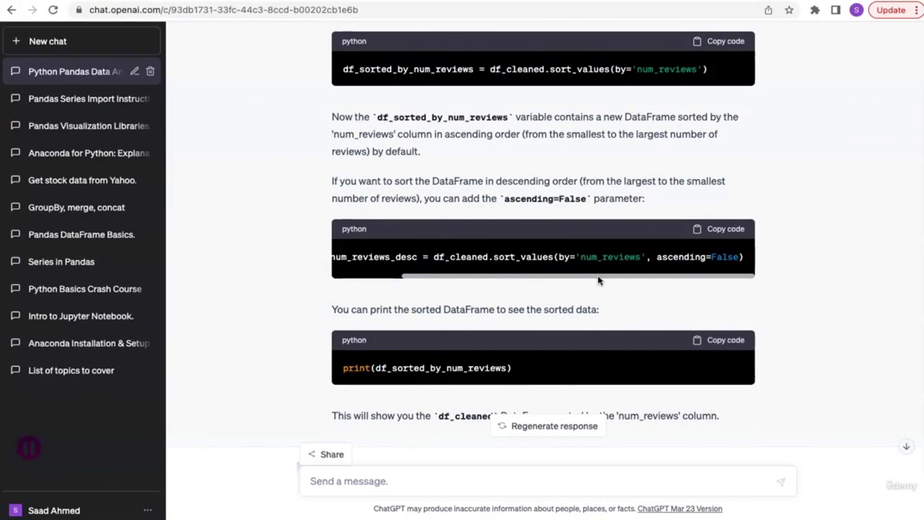
scroll(599, 280, "up", 4)
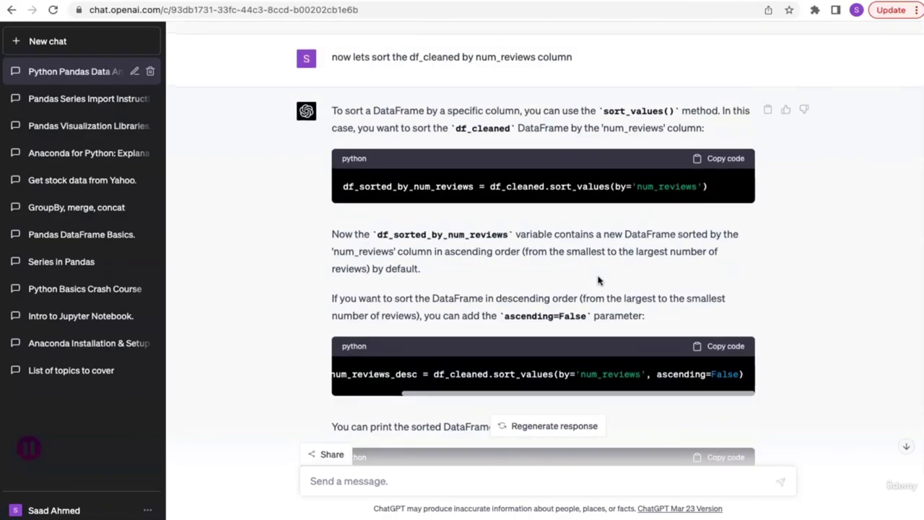
key("ctrl+Left")
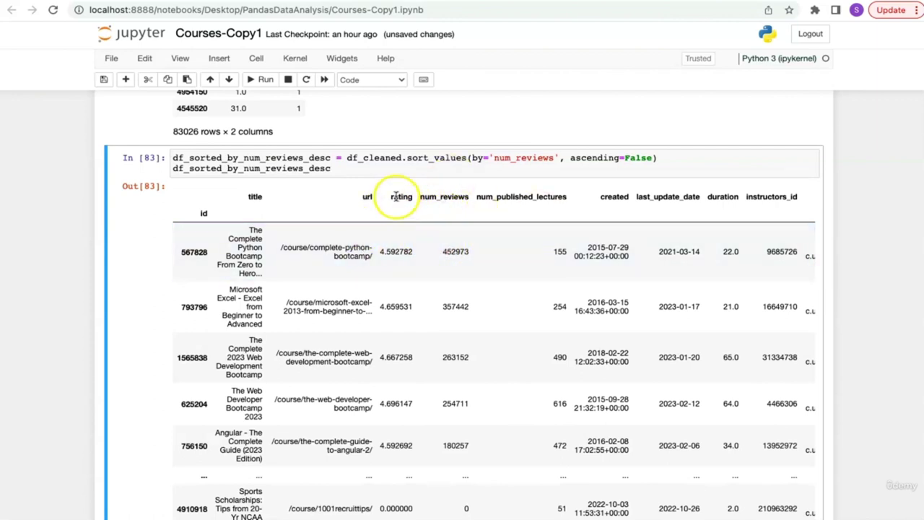
left_click(462, 215)
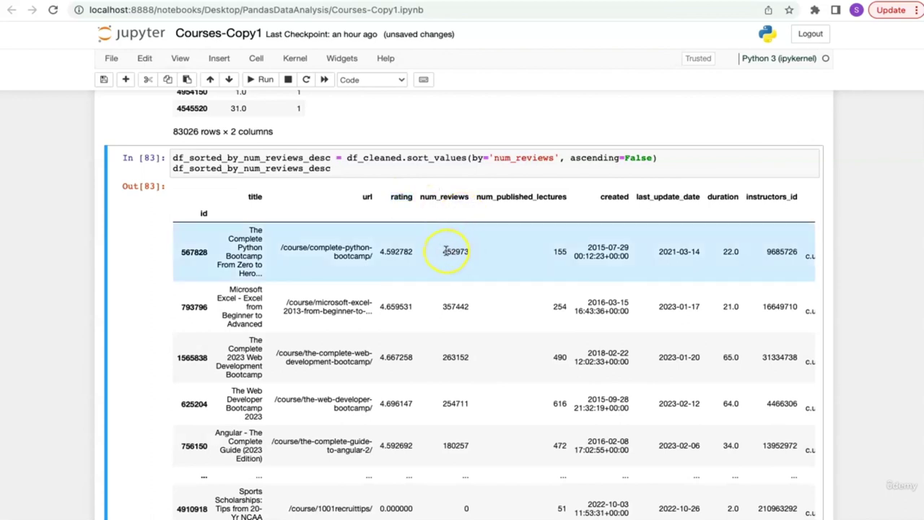
left_click_drag(443, 252, 477, 251)
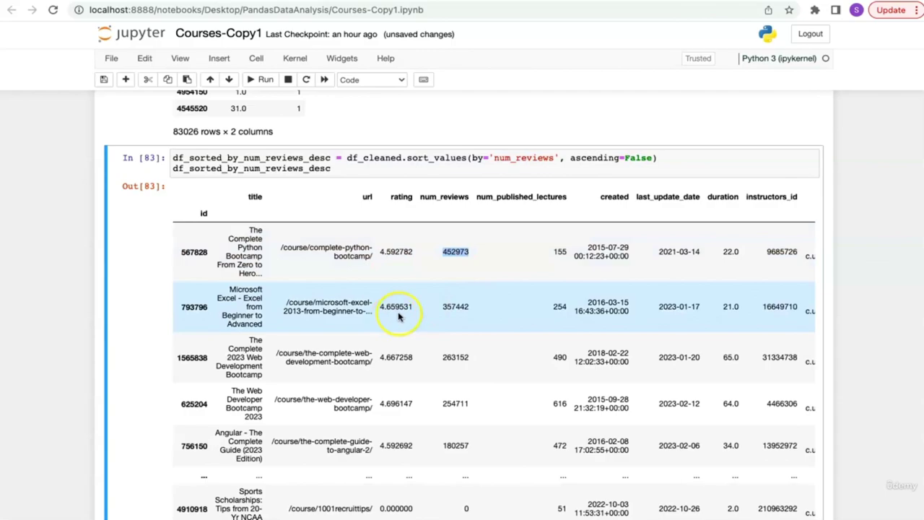
Switch to ChatGPT and read the answer on checking df_cleaned for duplicate rows with the duplicated() method
key("ctrl+Right")
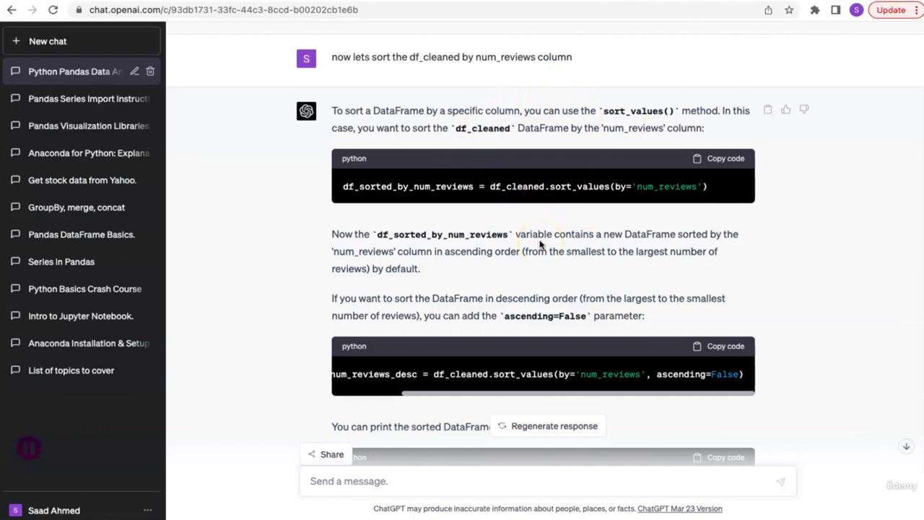
scroll(540, 244, "down", 5)
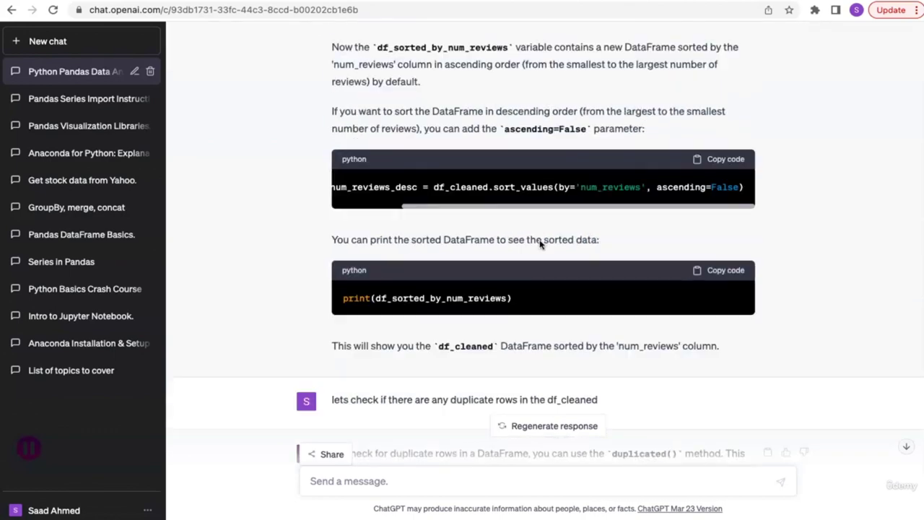
scroll(540, 244, "down", 1)
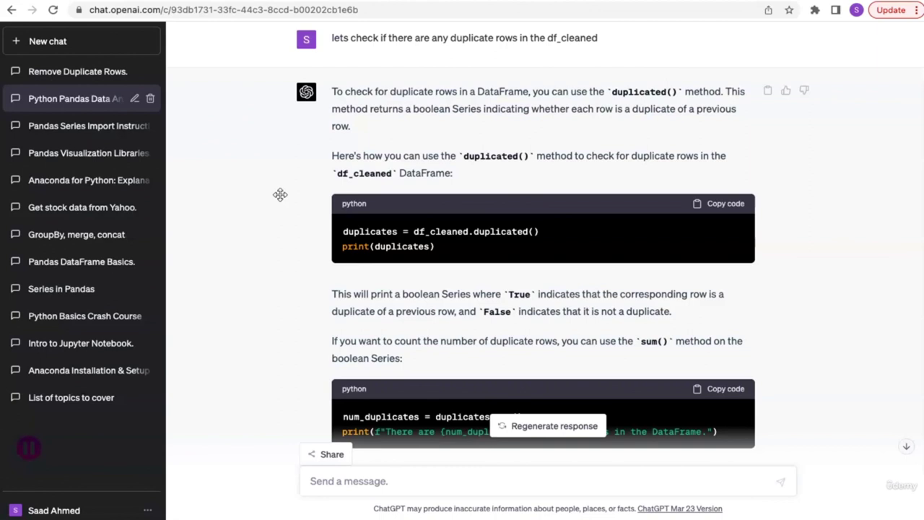
scroll(280, 194, "down", 2)
scroll(280, 195, "up", 1)
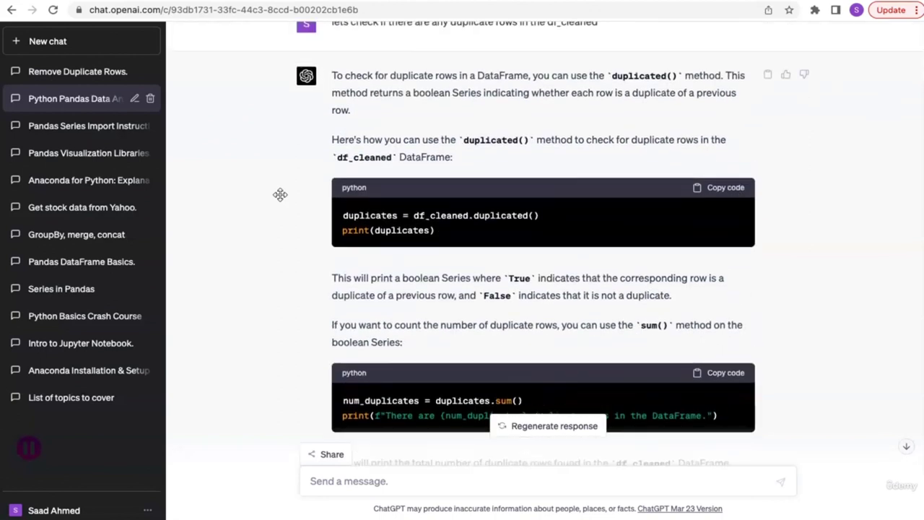
scroll(280, 194, "up", 1)
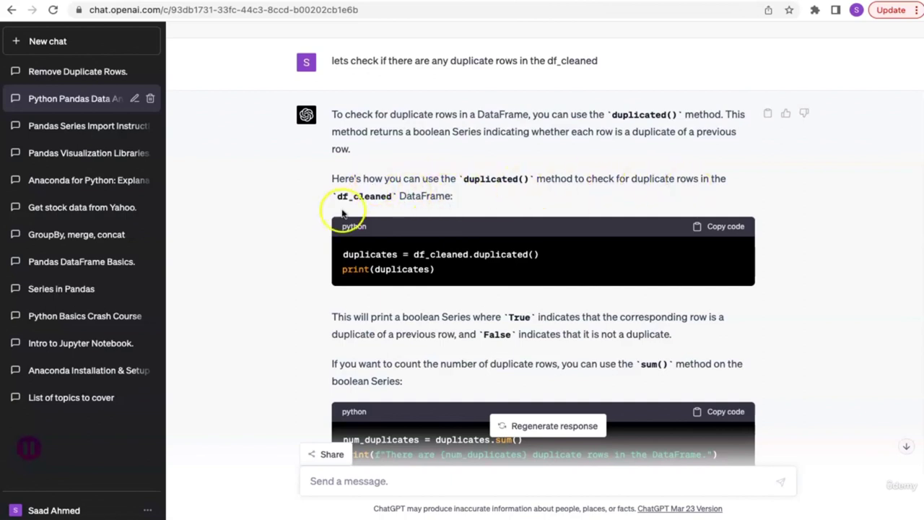
scroll(264, 243, "down", 2)
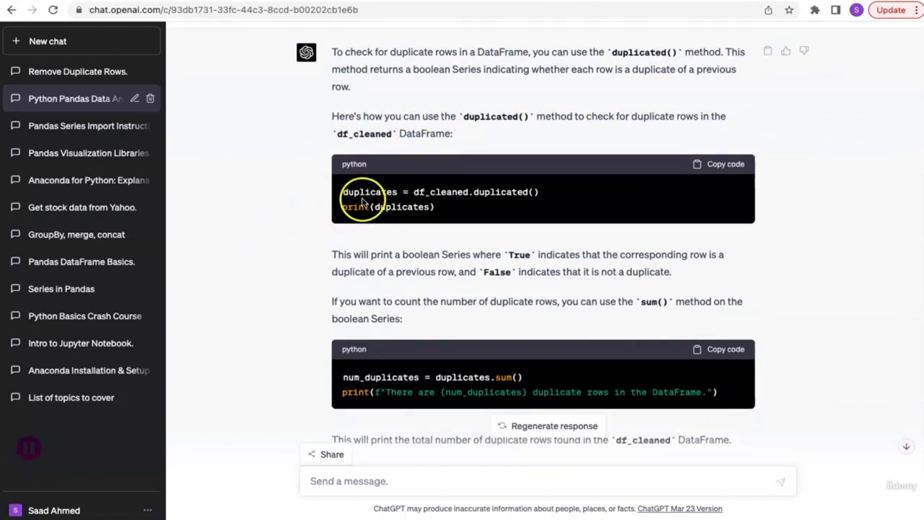
Copy ChatGPT's df_cleaned.duplicated() code with print(duplicates) into the empty cell at the notebook's end and run it
left_click(718, 165)
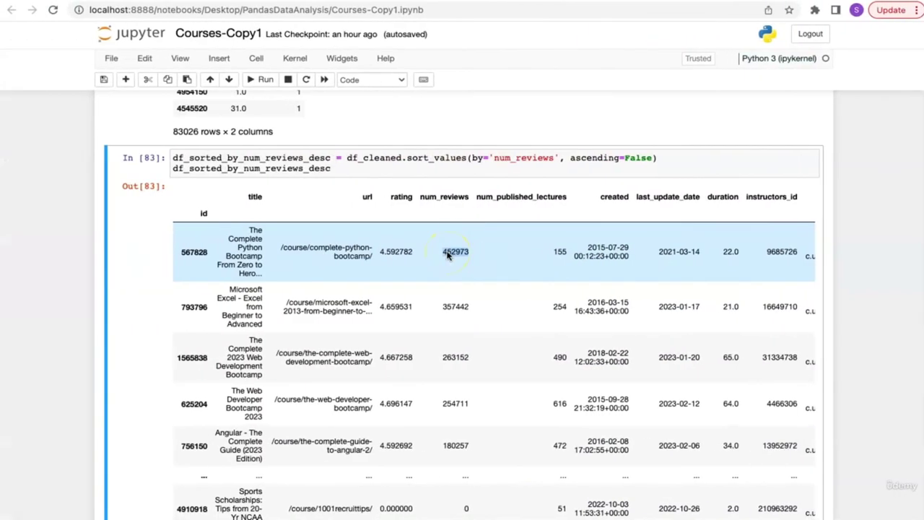
scroll(448, 252, "down", 10)
left_click(359, 431)
key("ctrl+v")
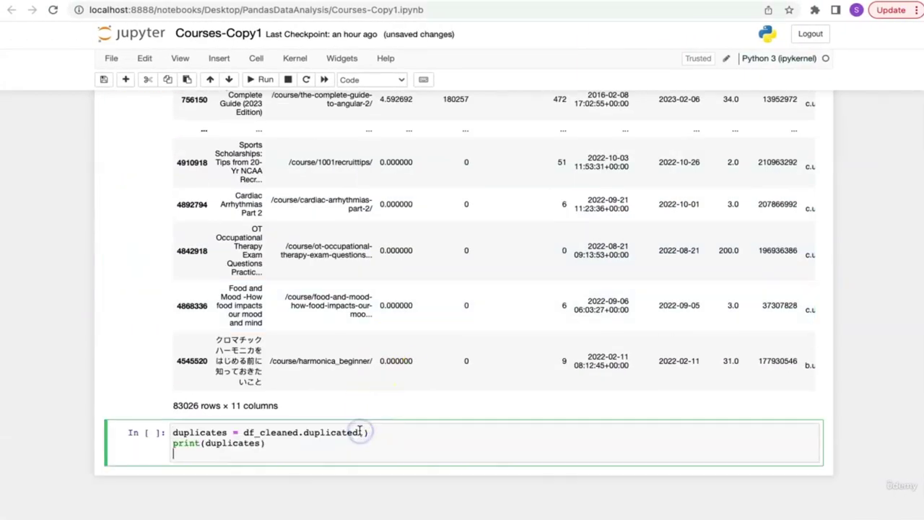
key("shift+Return")
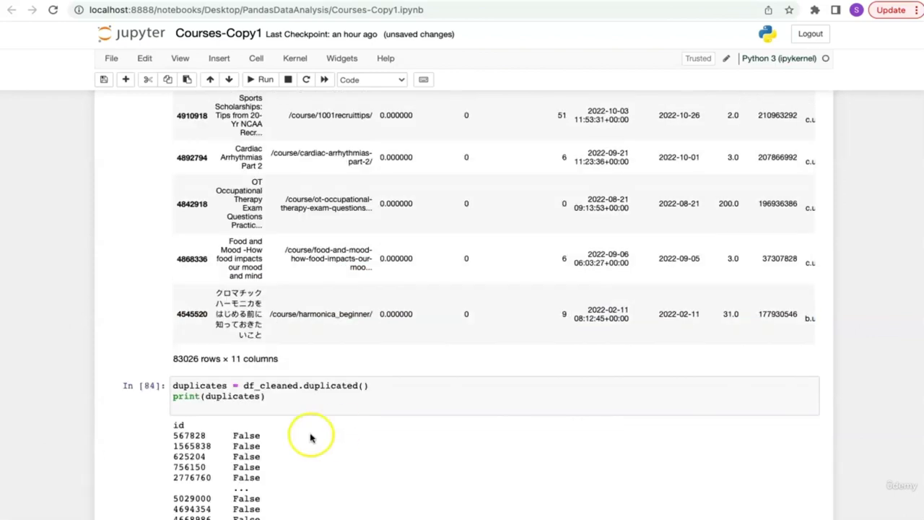
scroll(310, 437, "up", 1)
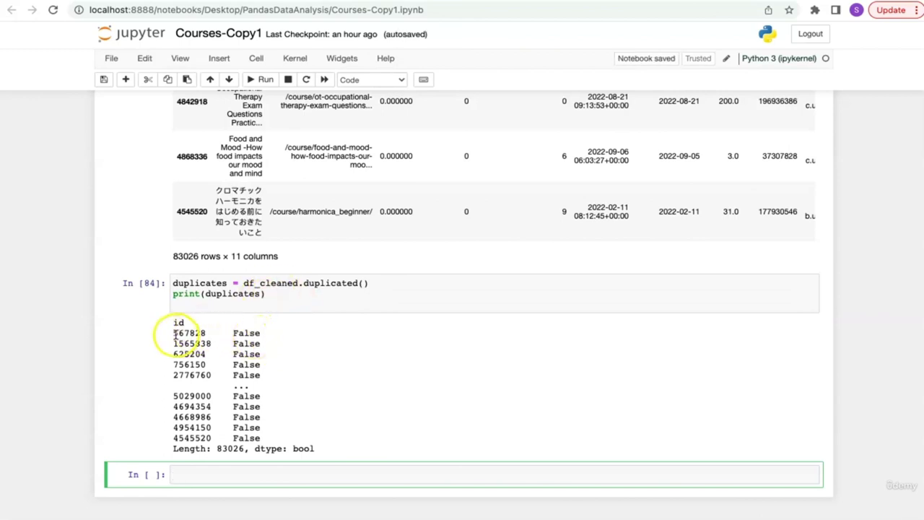
Examine the first row of the duplicates output and the index_col='id' argument in the notebook's opening read_csv cell
left_click_drag(174, 331, 264, 334)
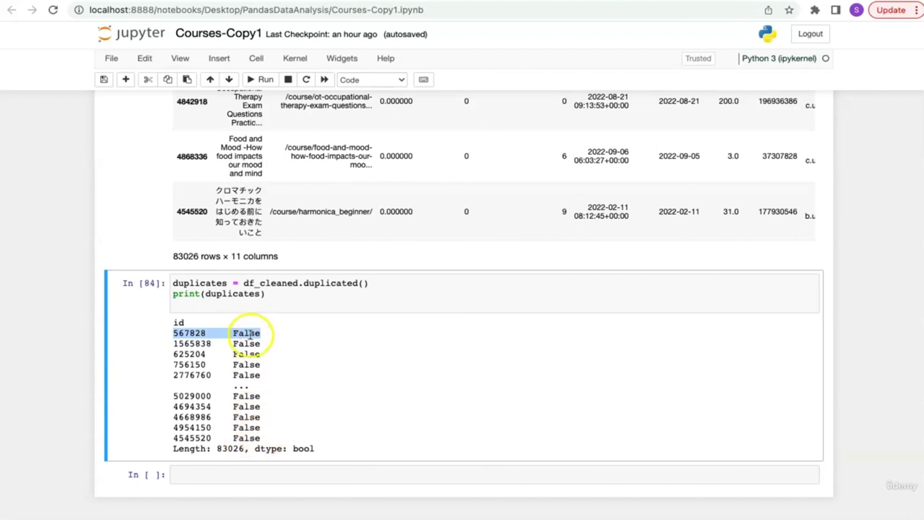
left_click(173, 336)
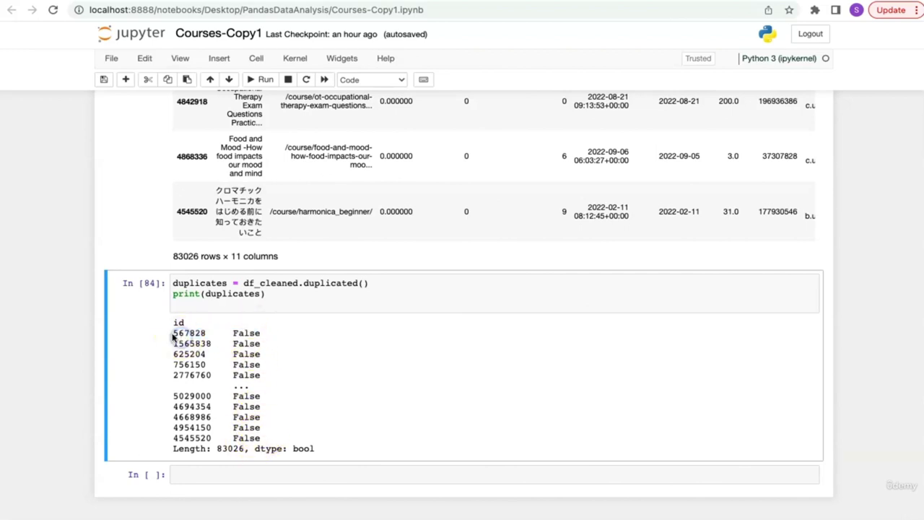
left_click_drag(173, 333, 287, 332)
scroll(36, 243, "up", 20)
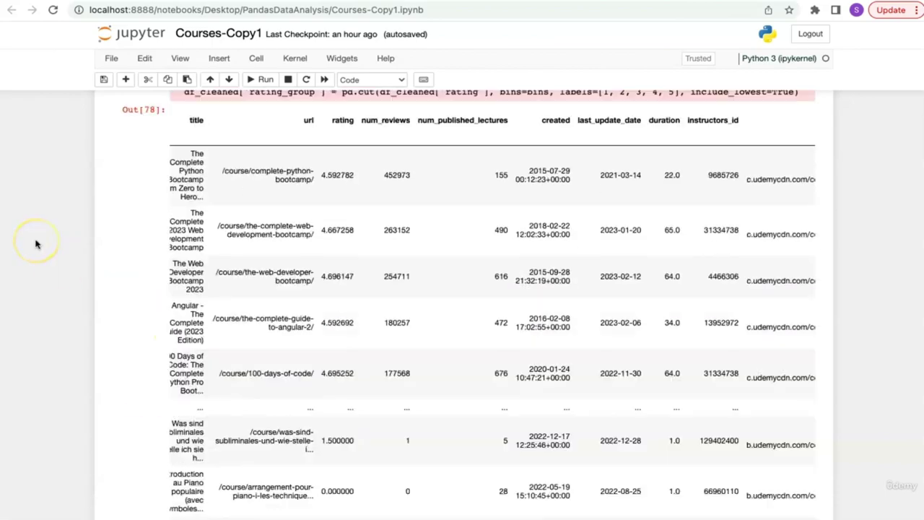
scroll(35, 243, "up", 2)
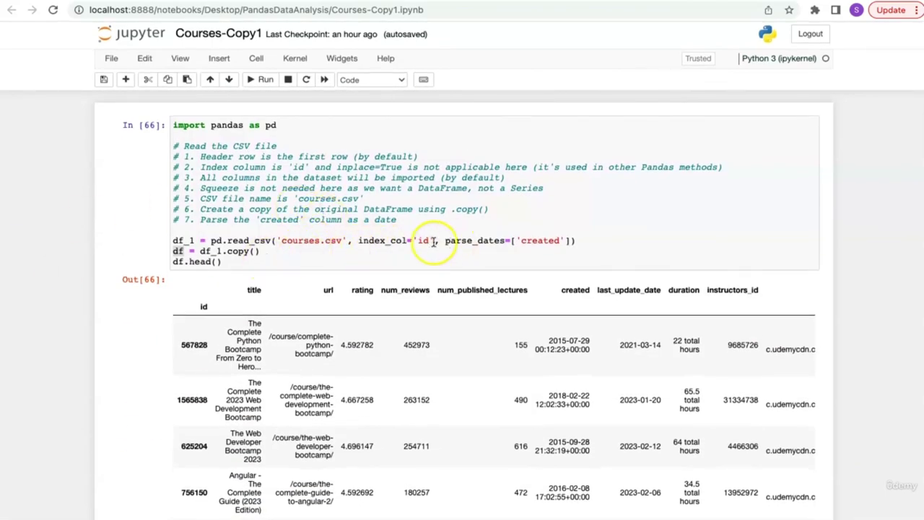
left_click_drag(359, 241, 438, 240)
Return to the duplicates output at the notebook's end and inspect its first row, the truncated rows and the Series length
scroll(58, 244, "down", 20)
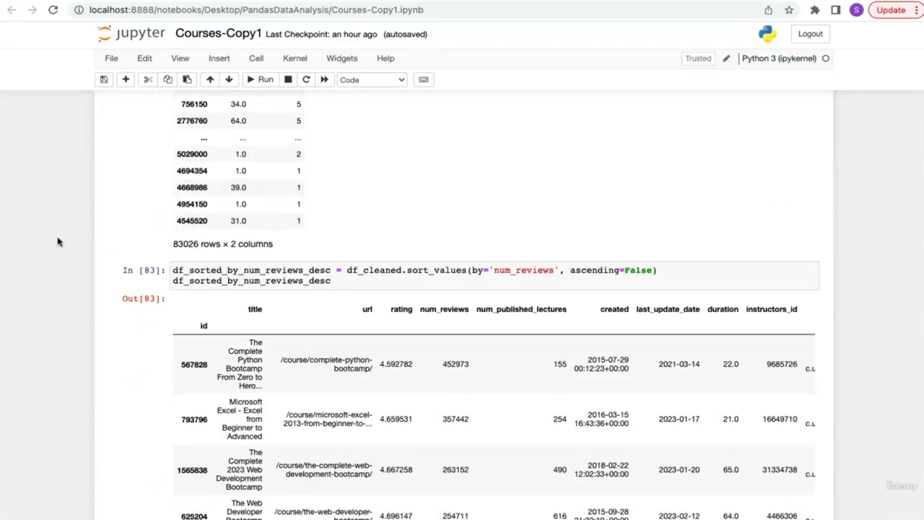
scroll(58, 244, "down", 10)
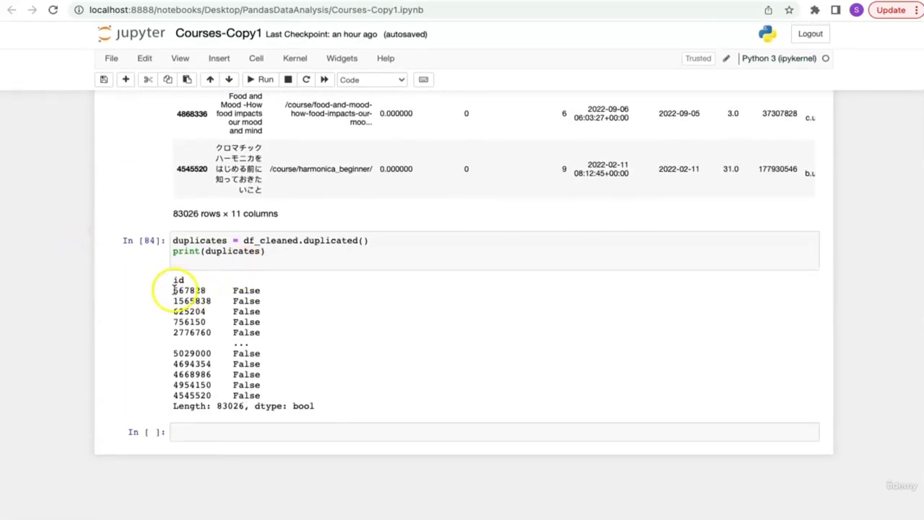
left_click_drag(173, 290, 289, 292)
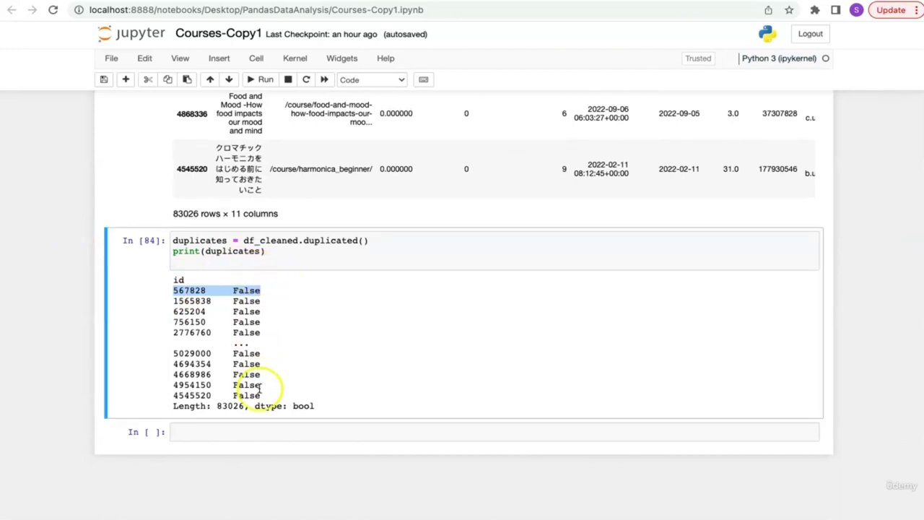
left_click_drag(253, 346, 236, 345)
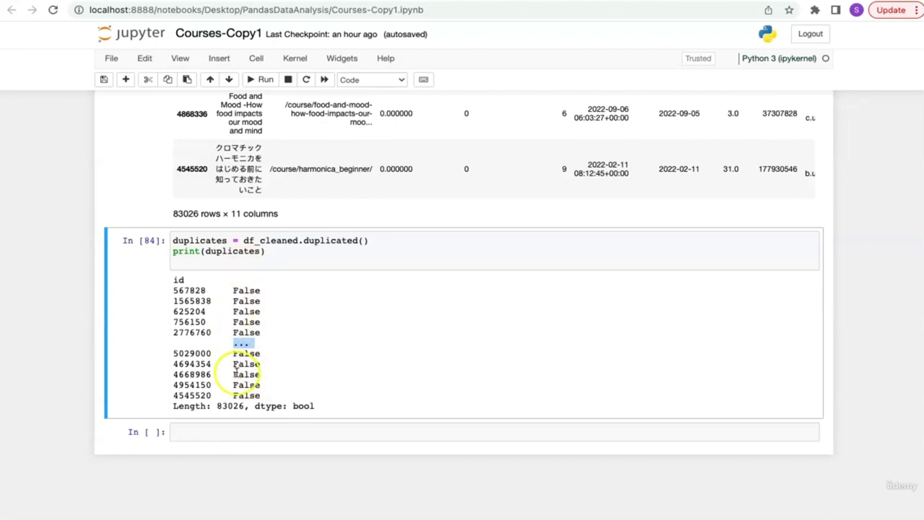
left_click_drag(217, 406, 247, 406)
left_click(444, 337)
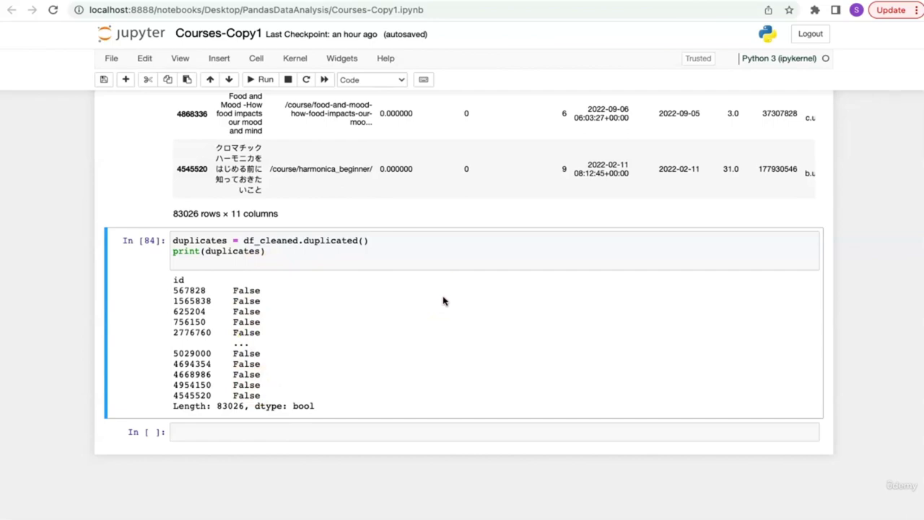
Read ChatGPT's explanation of the True and False values and of counting duplicate rows with sum(), checking it against the notebook output
key("ctrl+Right")
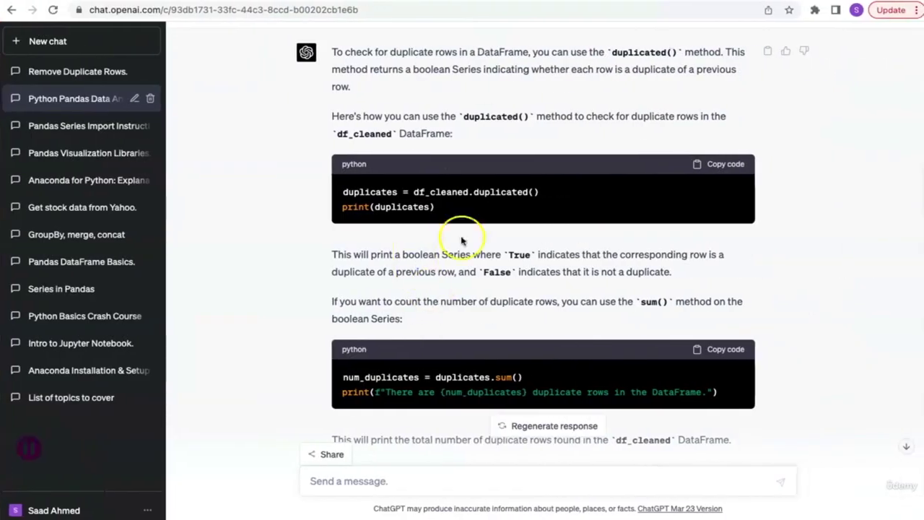
scroll(491, 260, "down", 2)
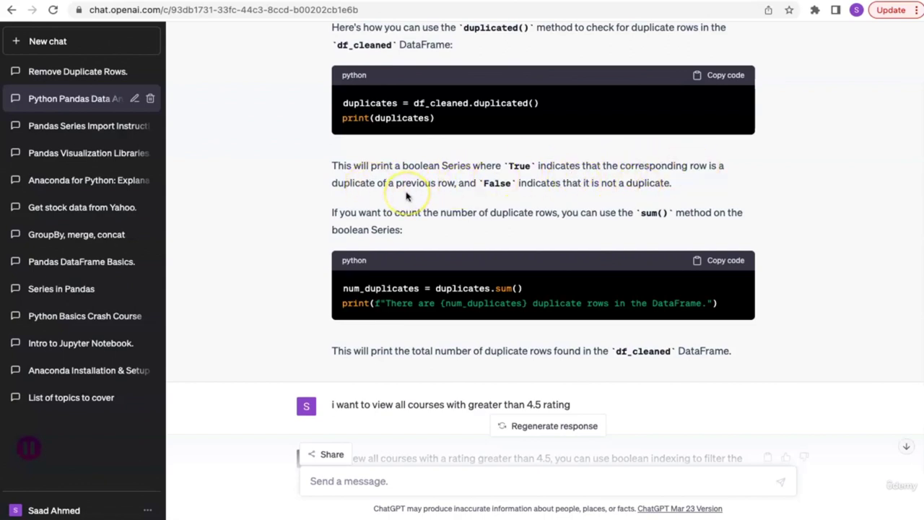
key("ctrl+Left")
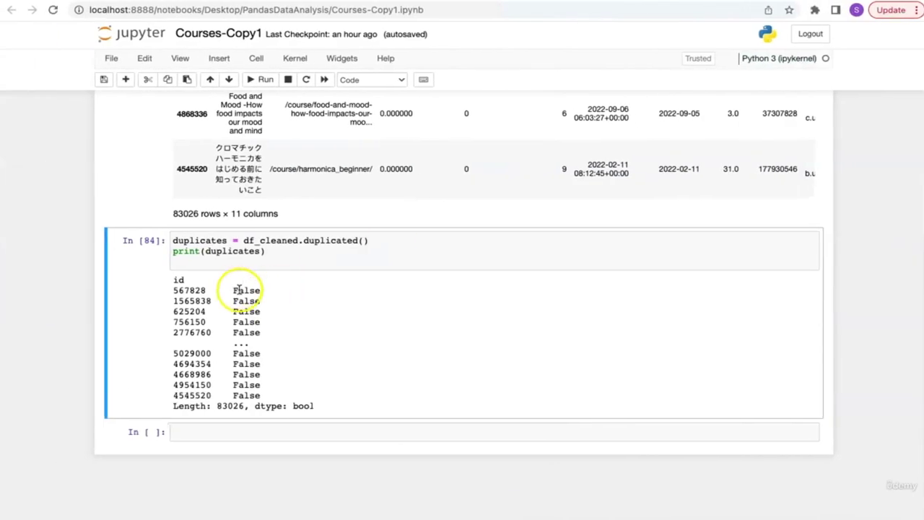
key("ctrl+Right")
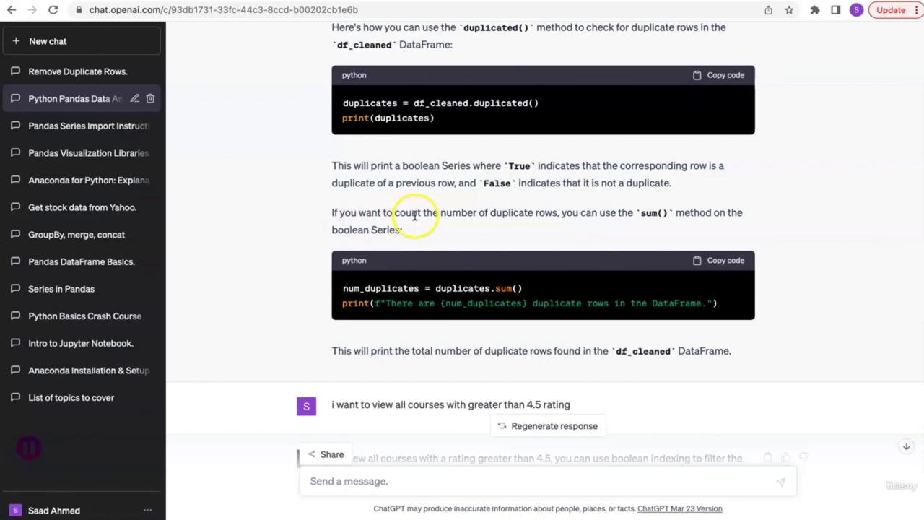
left_click_drag(395, 212, 562, 212)
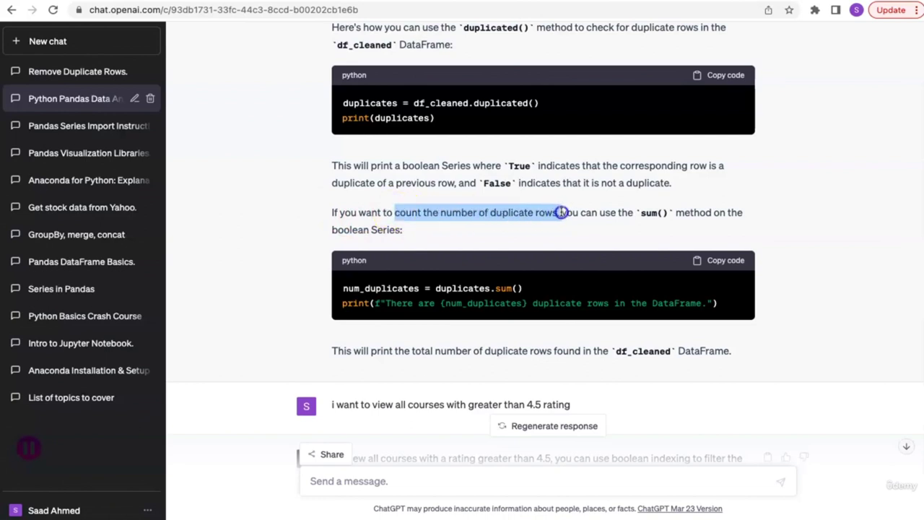
left_click(620, 214)
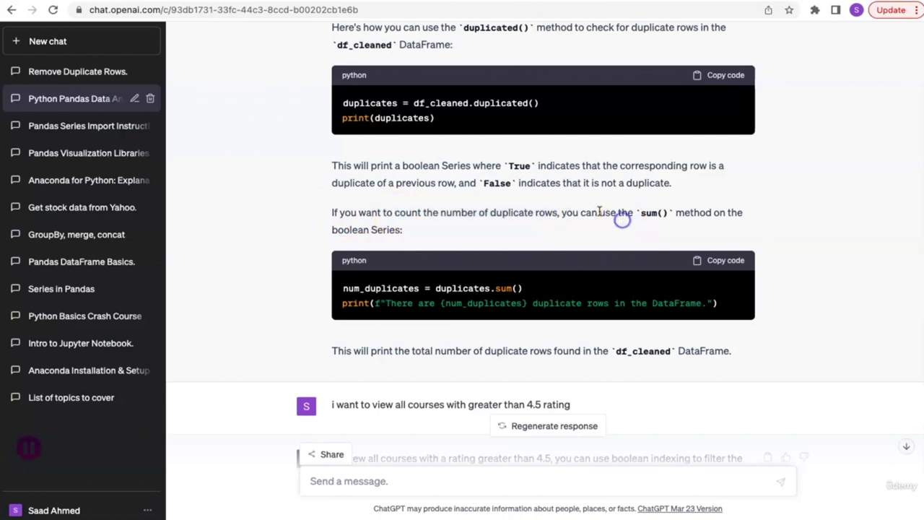
left_click_drag(656, 213, 670, 211)
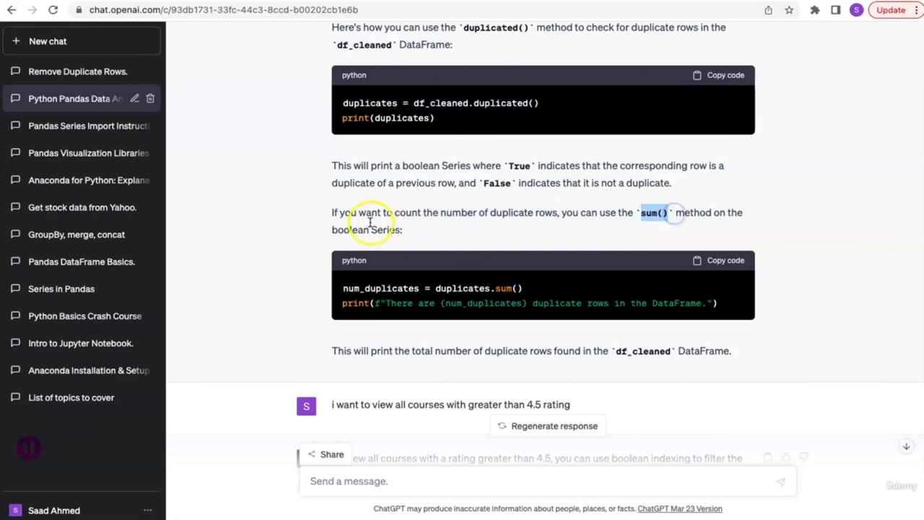
left_click(416, 229)
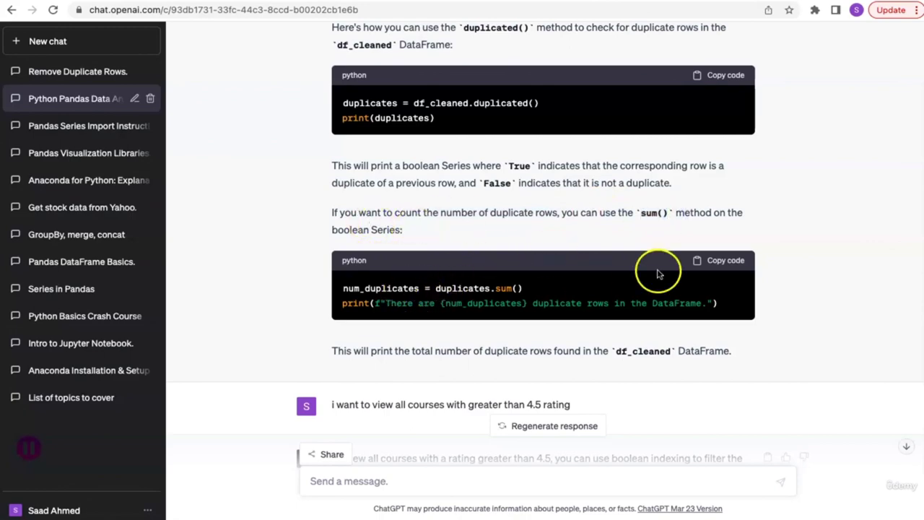
Copy ChatGPT's num_duplicates = duplicates.sum() code with its print statement into the empty cell at the notebook's end
left_click(722, 260)
key("ctrl+Left")
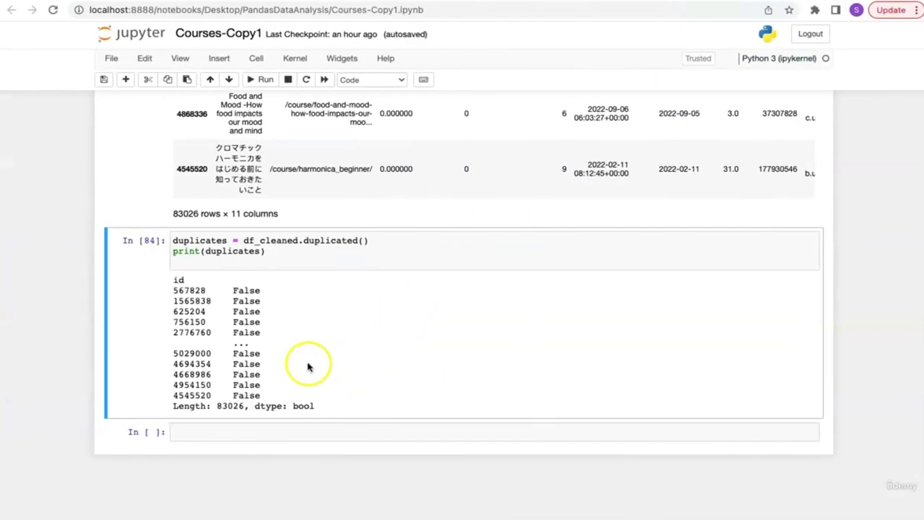
left_click(286, 430)
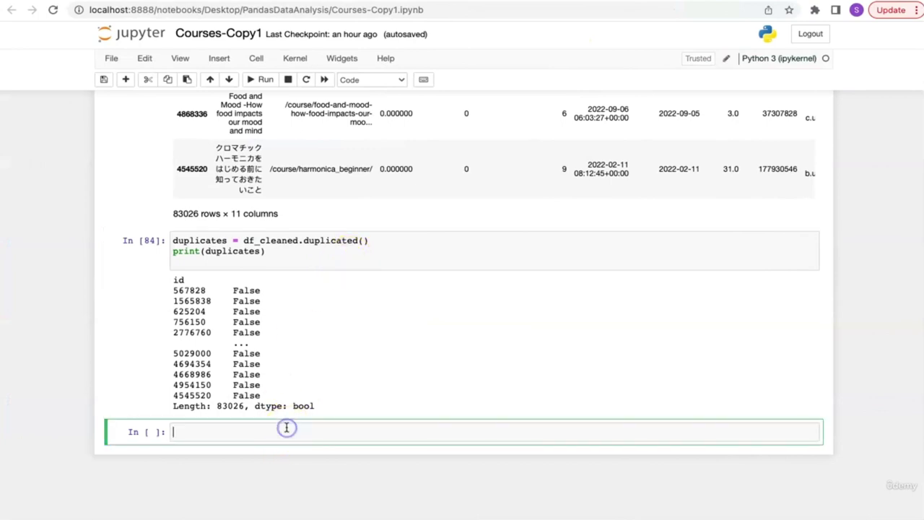
key("super+v")
Examine the sum() call and the num_duplicates placeholder, then trace duplicates back to df_cleaned.duplicated() and its output values
double_click(298, 411)
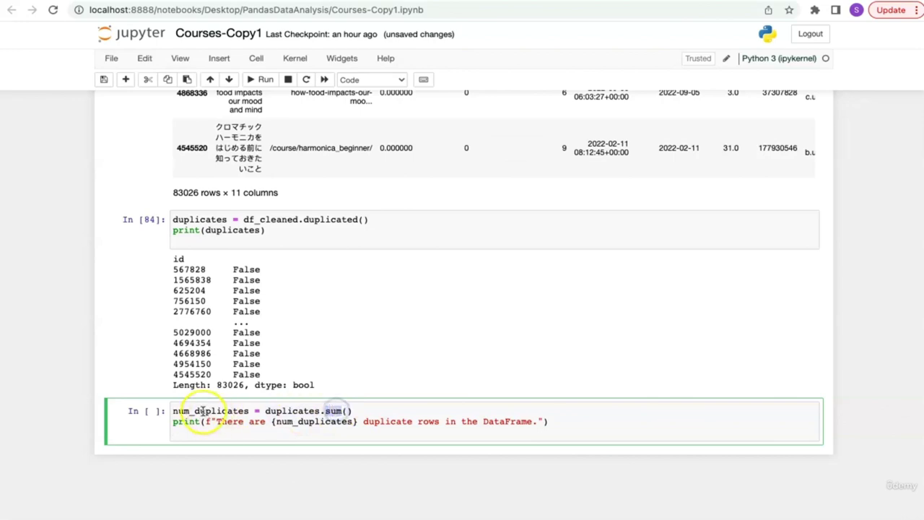
double_click(288, 421)
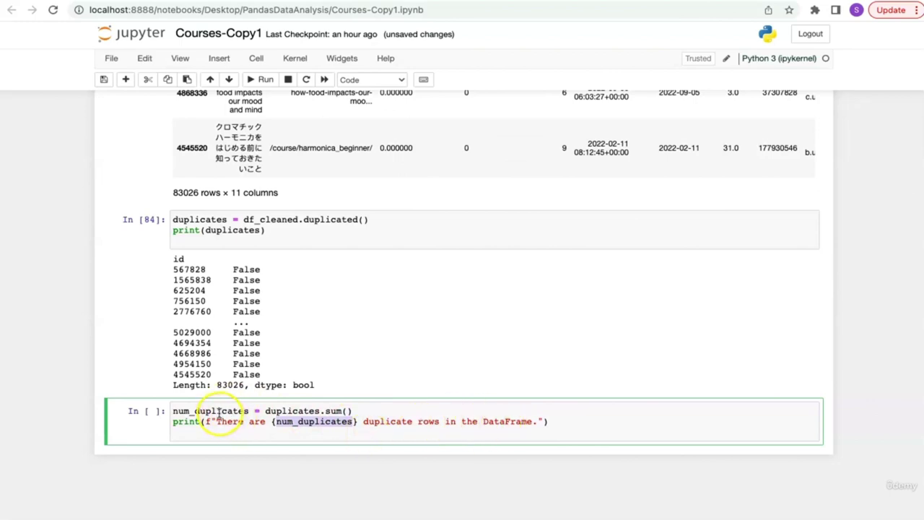
left_click(337, 411)
double_click(207, 219)
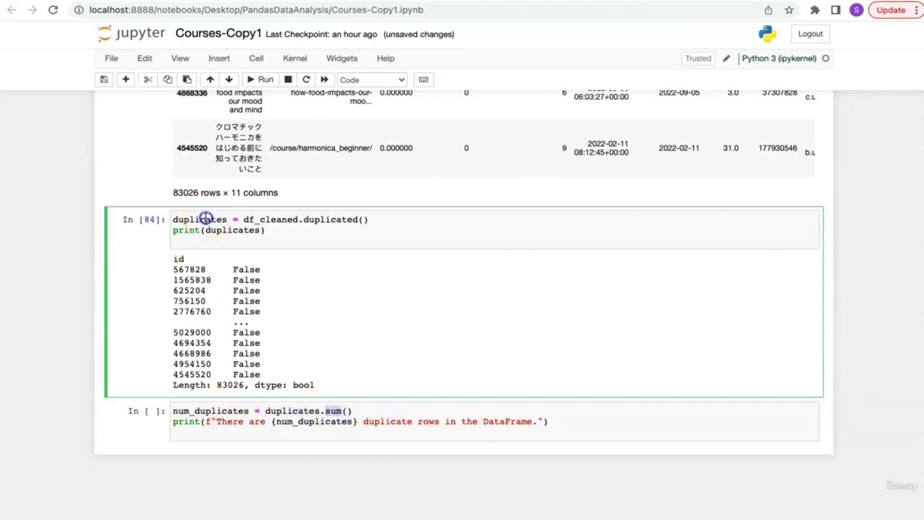
left_click_drag(244, 219, 347, 219)
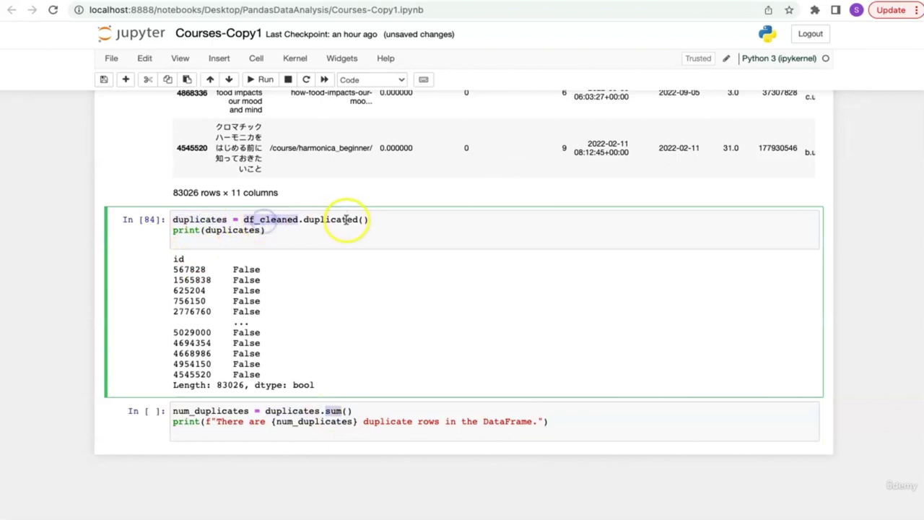
double_click(347, 220)
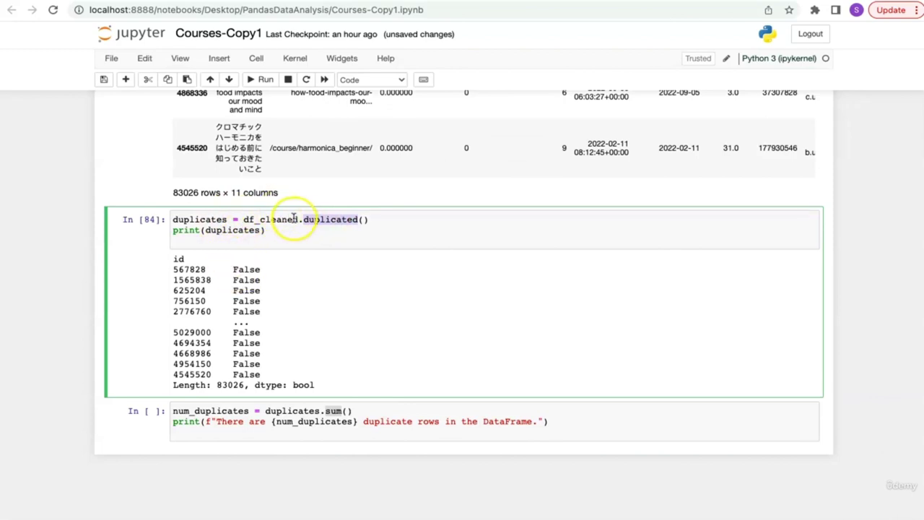
left_click_drag(244, 220, 376, 222)
double_click(200, 219)
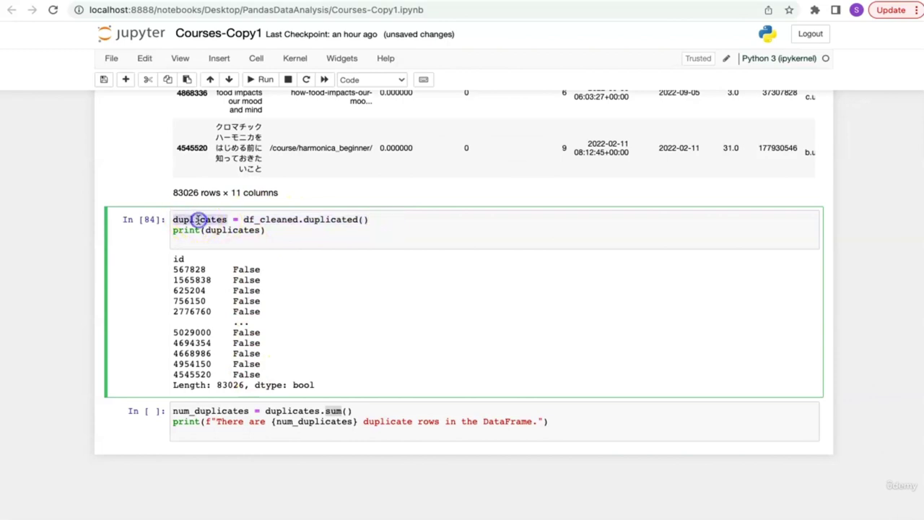
left_click_drag(266, 379, 226, 269)
left_click(353, 320)
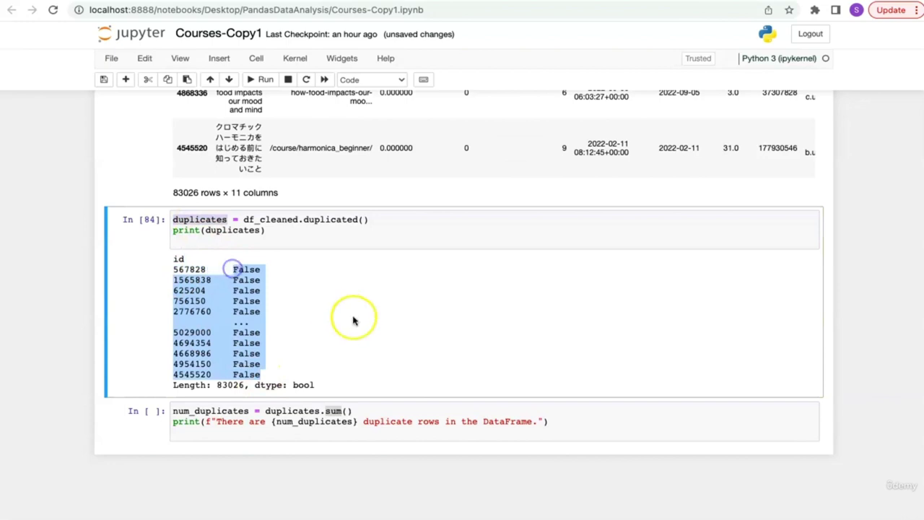
Run the duplicates.sum() cell and check the duplicate-row count it prints
double_click(336, 411)
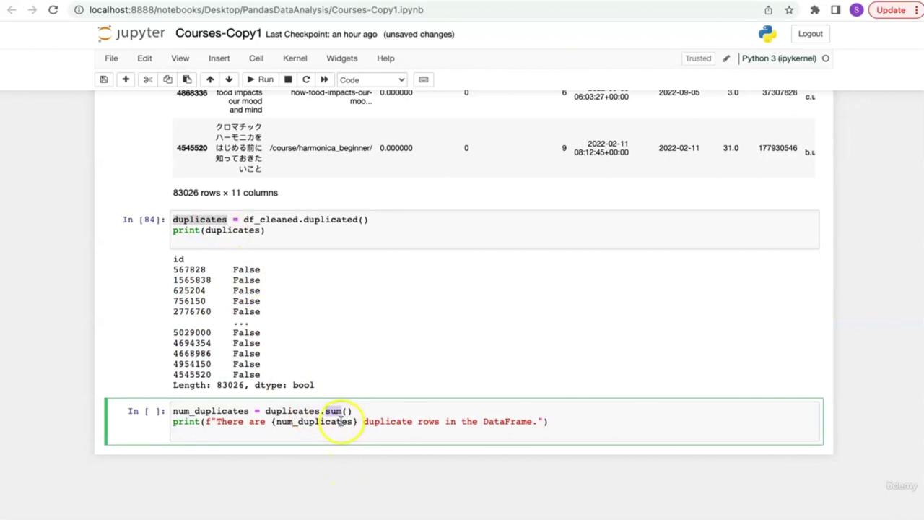
left_click(376, 411)
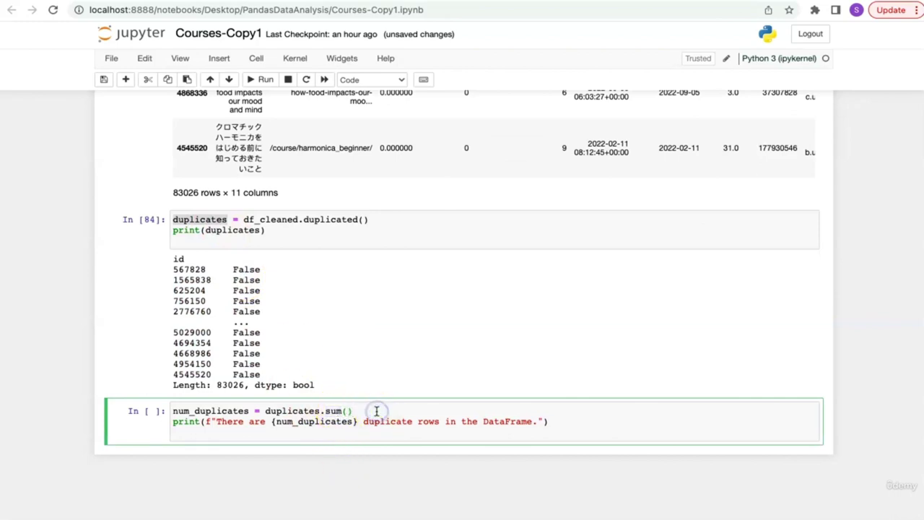
key("shift+Return")
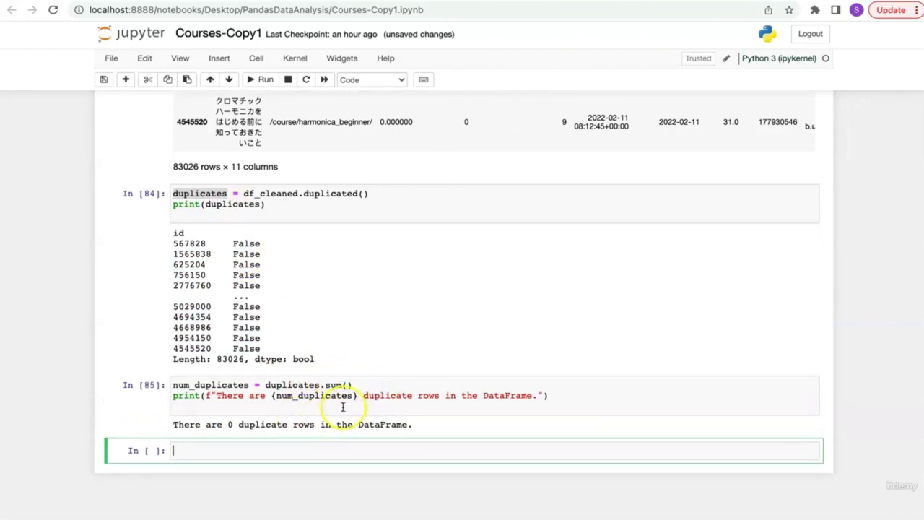
left_click(226, 425)
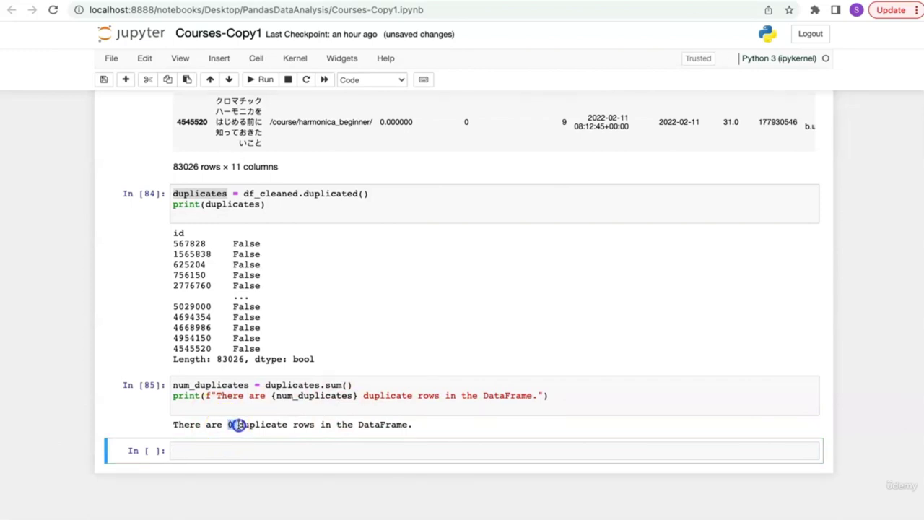
double_click(232, 425)
left_click(353, 410)
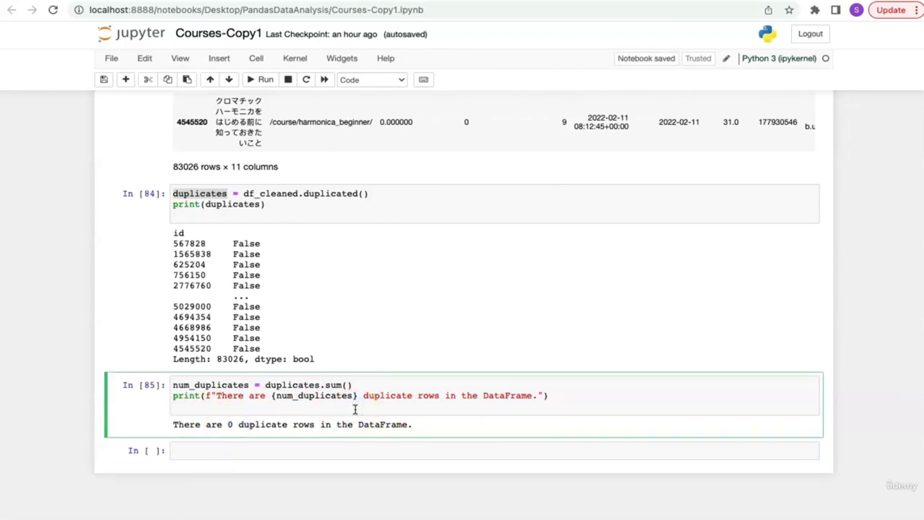
Enter the comment "# dropduplicates" in the empty cell below the duplicate count and run the cell
left_click(296, 450)
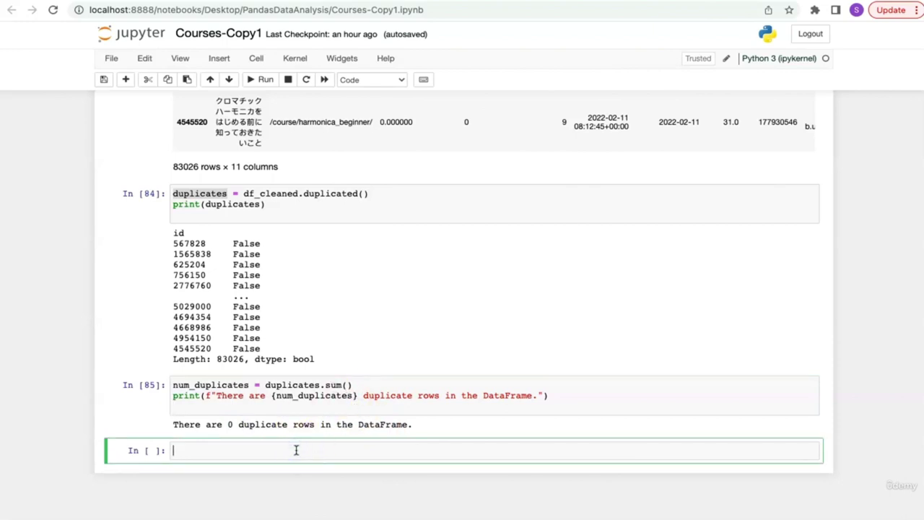
type("dropduplicates")
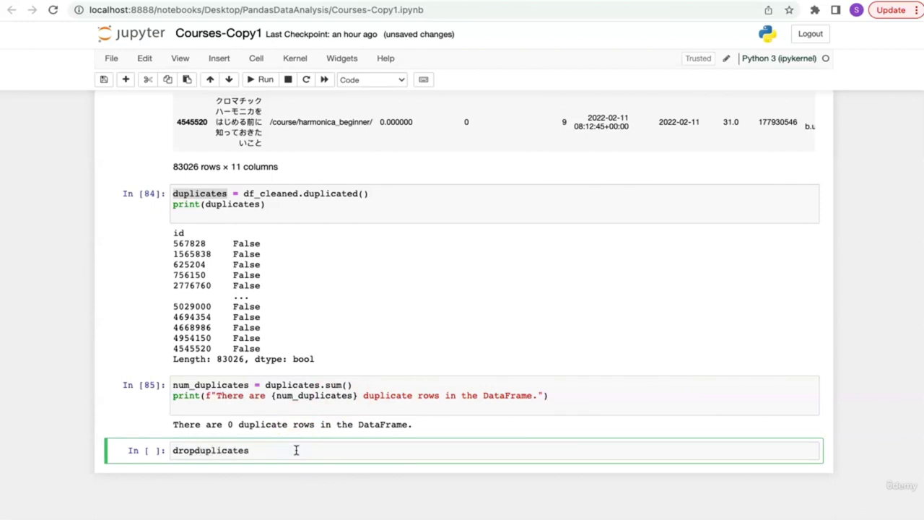
type("#")
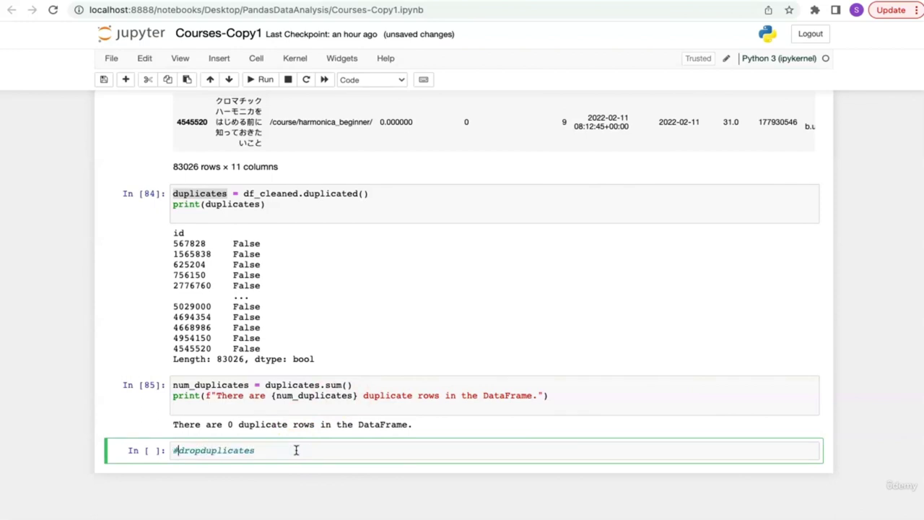
type("#")
key("Left")
key("BackSpace")
key("shift+Return")
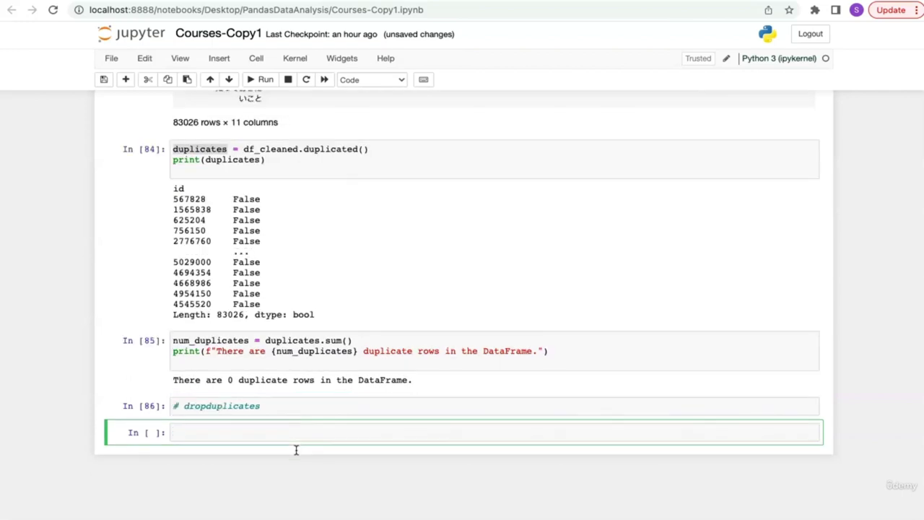
double_click(245, 405)
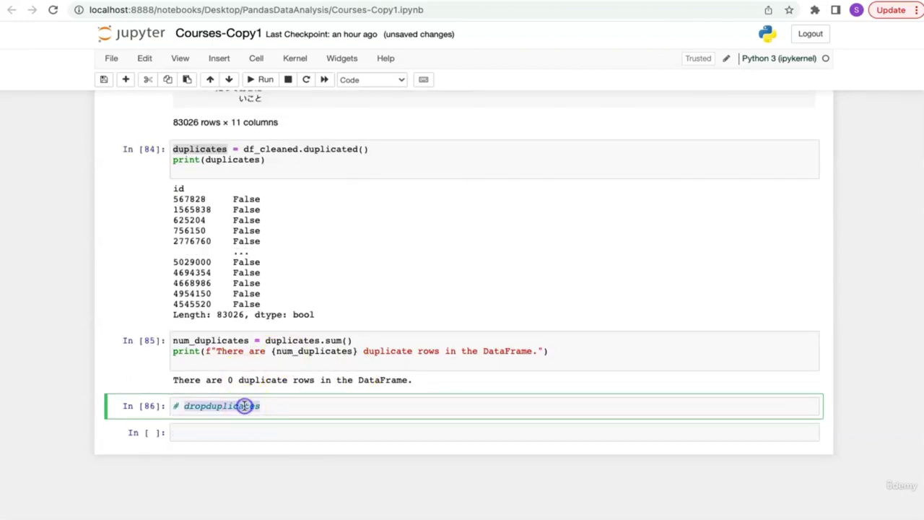
left_click(304, 405)
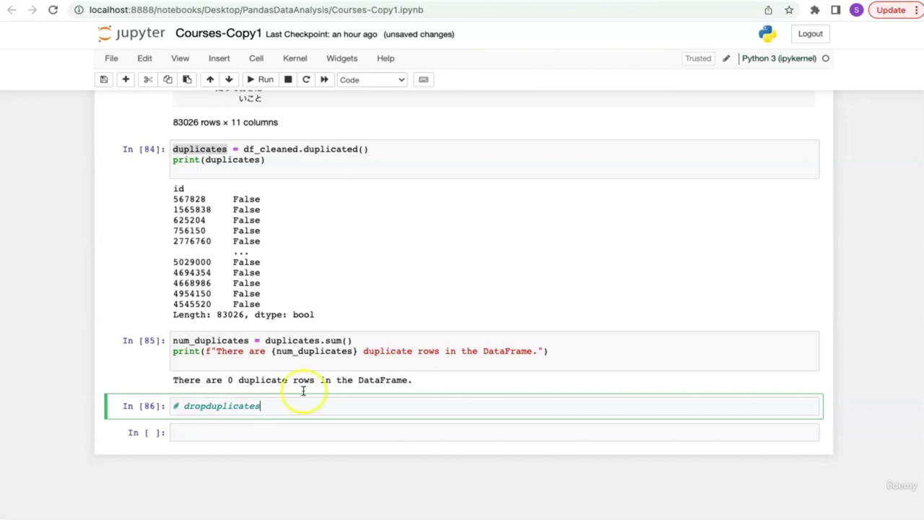
Look through ChatGPT's answers on courses rated above 4.5, created in 2022 and longer than 10 hours, returning to the duplicate-row check
key("ctrl+Right")
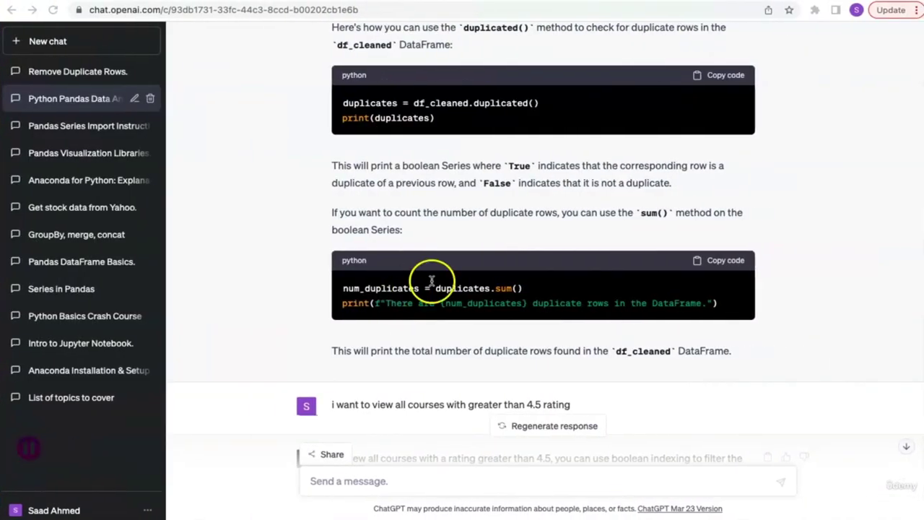
scroll(428, 336, "down", 1)
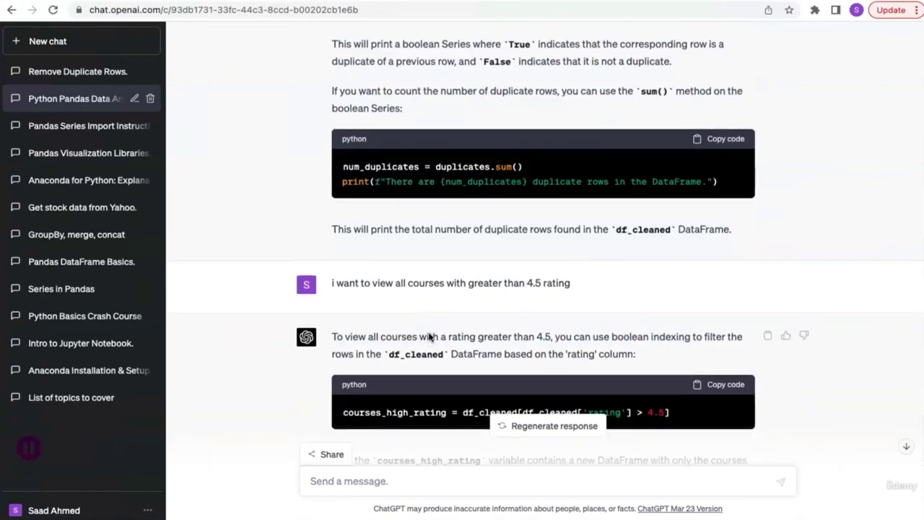
scroll(428, 336, "down", 2)
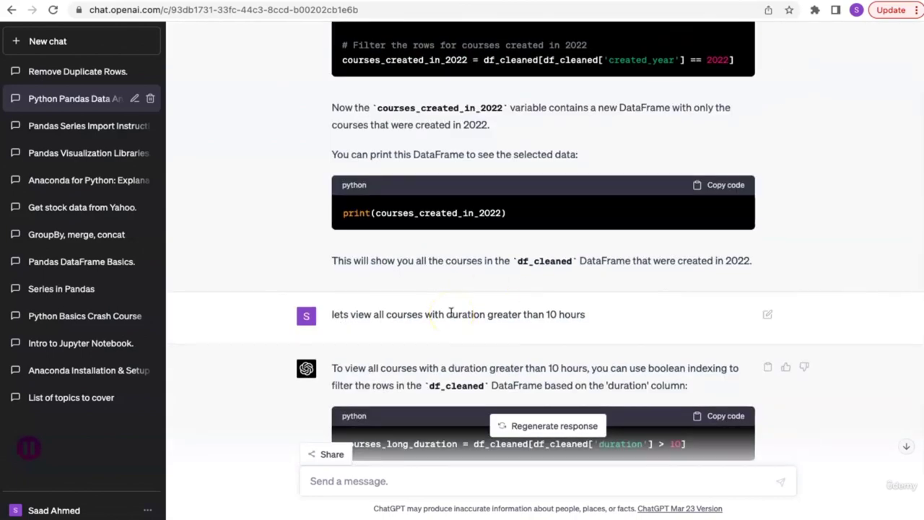
scroll(450, 312, "up", 10)
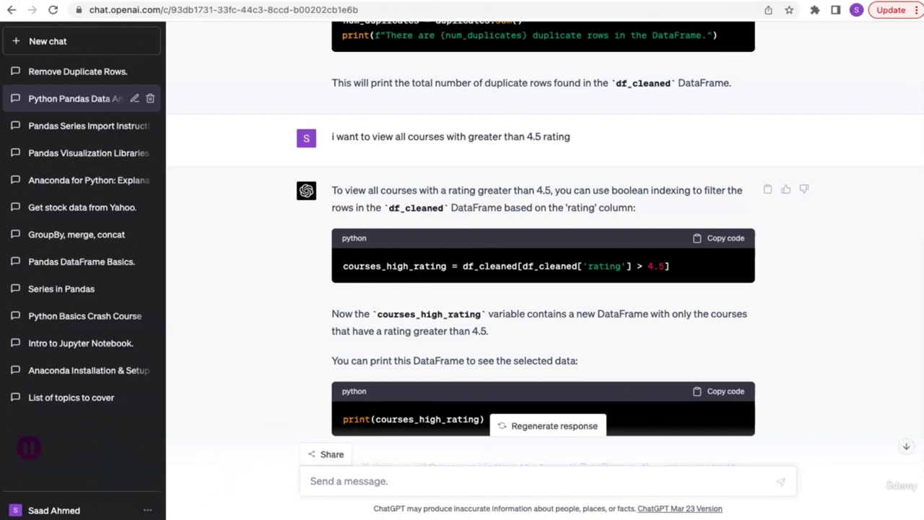
scroll(280, 195, "up", 5)
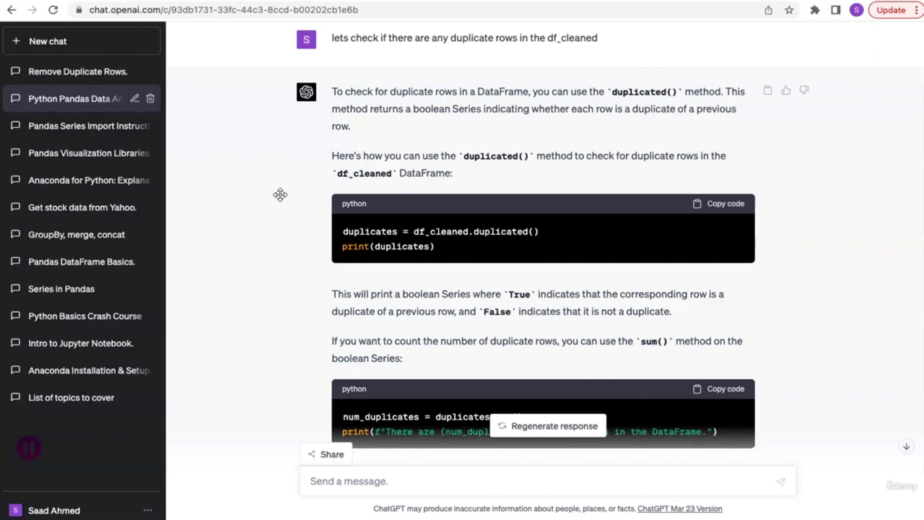
Copy ChatGPT's duplicates = df_cleaned.duplicated() code with print(duplicates) into the empty cell below the num_reviews-sorted table and run it
scroll(281, 195, "down", 1)
scroll(280, 194, "up", 1)
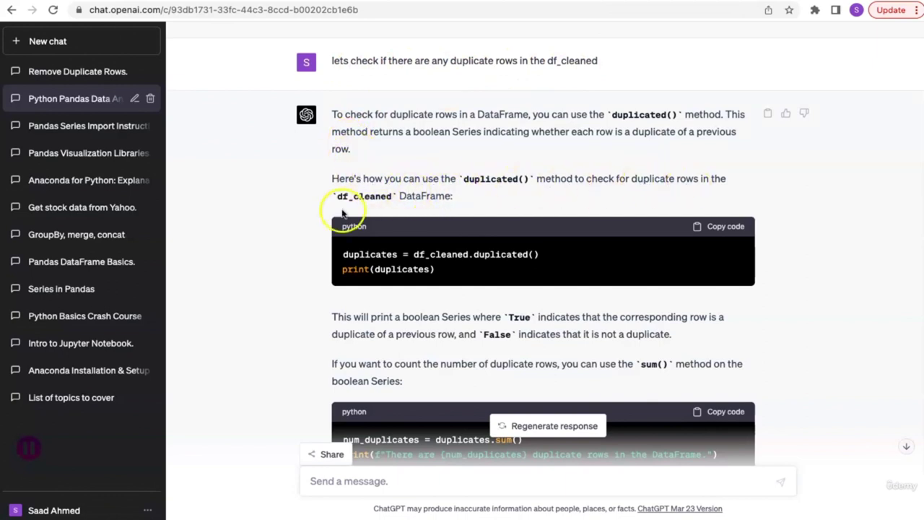
scroll(265, 244, "down", 2)
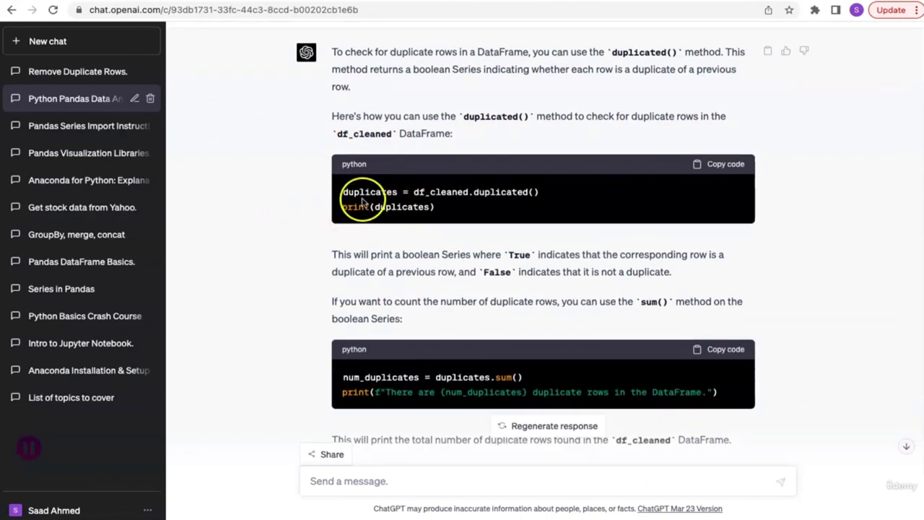
left_click(719, 164)
key("ctrl+Left")
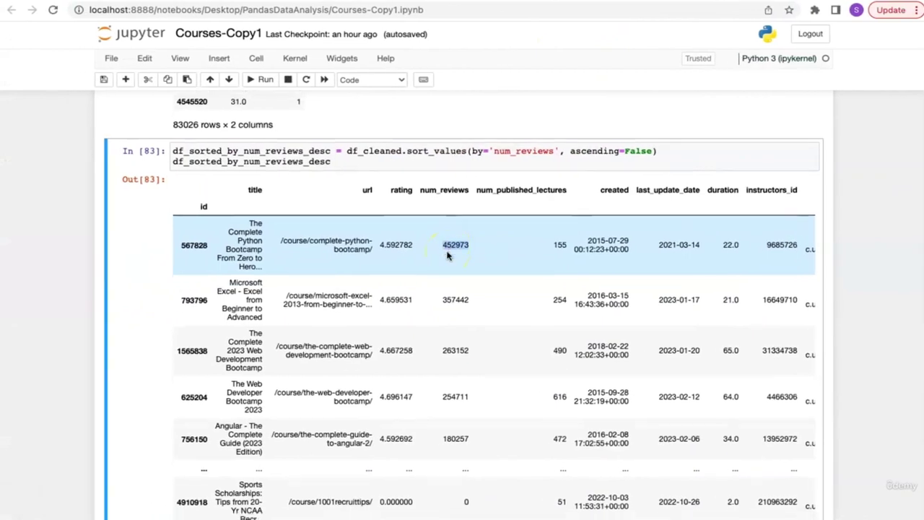
scroll(444, 252, "down", 5)
left_click(360, 431)
key("super+v")
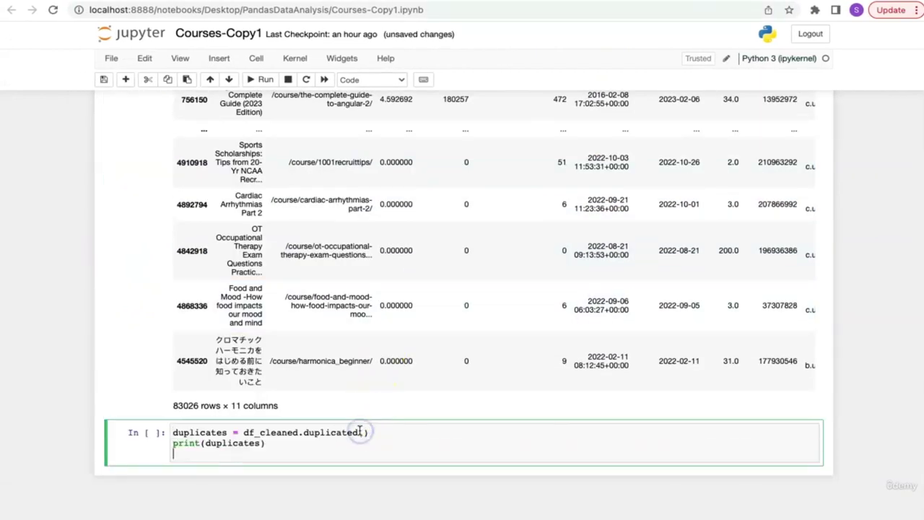
key("shift+Return")
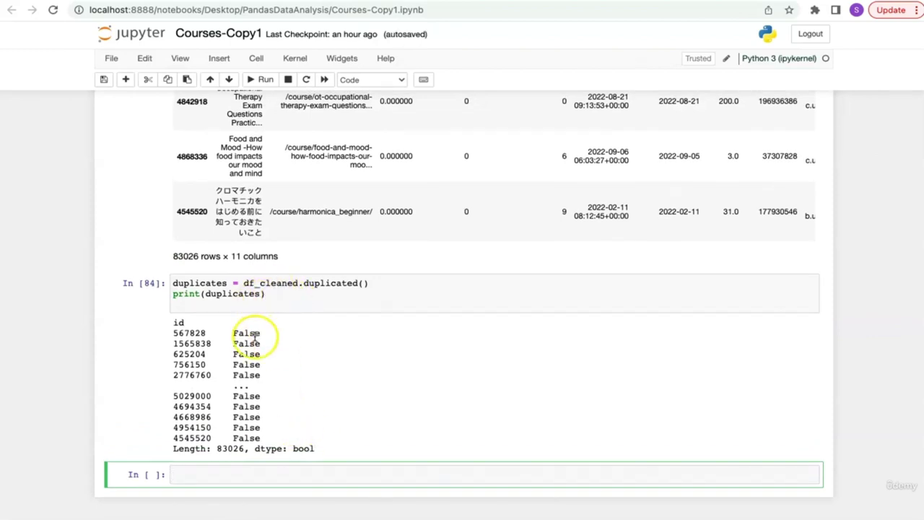
Compare the first row of the duplicates output with the index_col='id' argument in the notebook's opening read_csv cell
left_click_drag(172, 330, 267, 333)
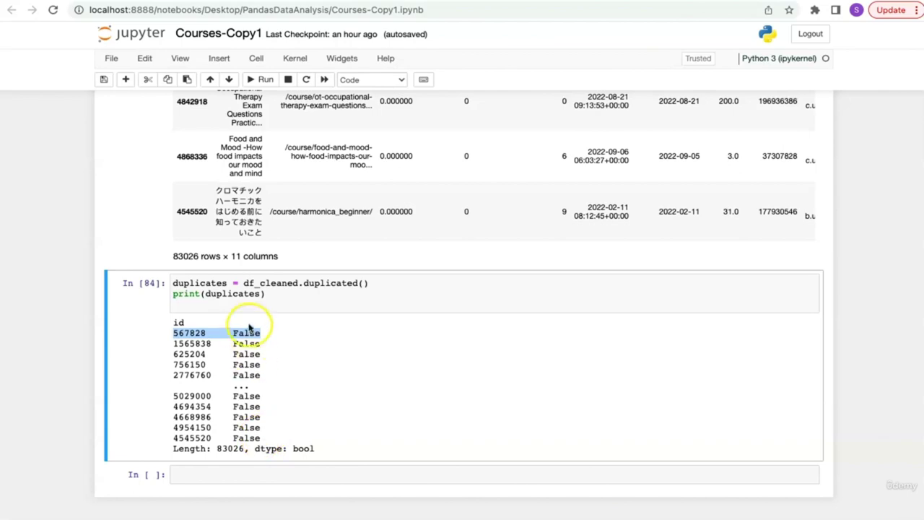
left_click(174, 333)
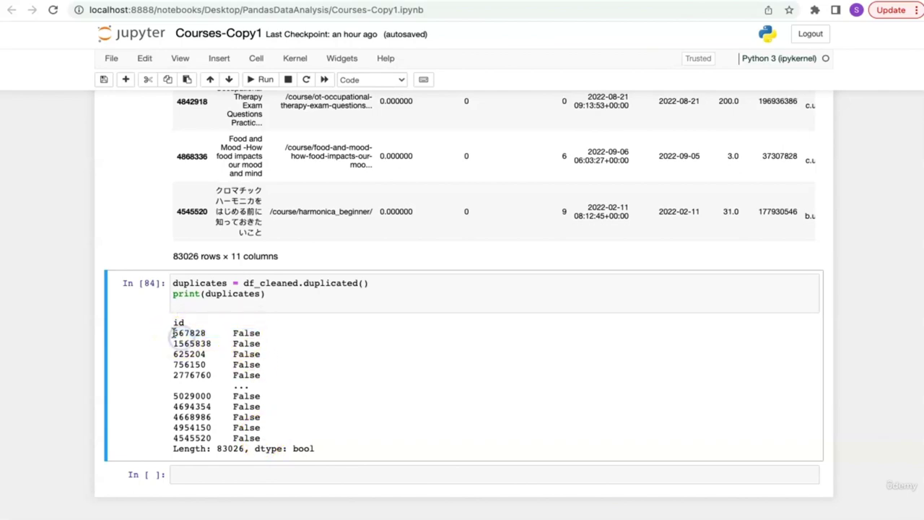
left_click_drag(174, 333, 284, 333)
scroll(36, 246, "up", 20)
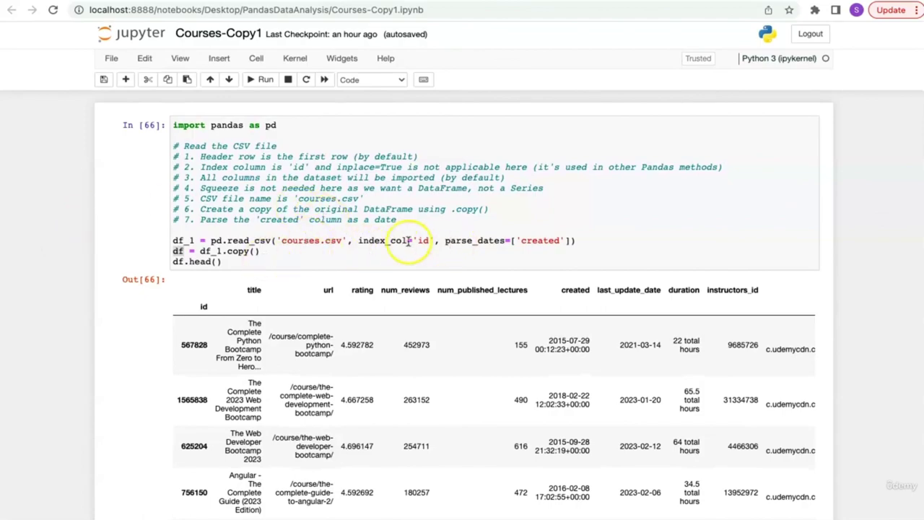
left_click_drag(359, 241, 434, 241)
scroll(58, 242, "down", 20)
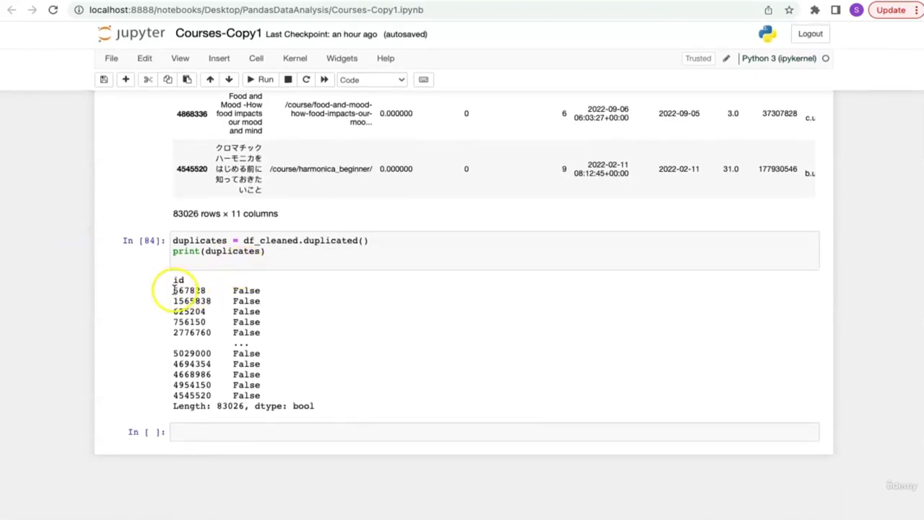
left_click_drag(173, 290, 289, 291)
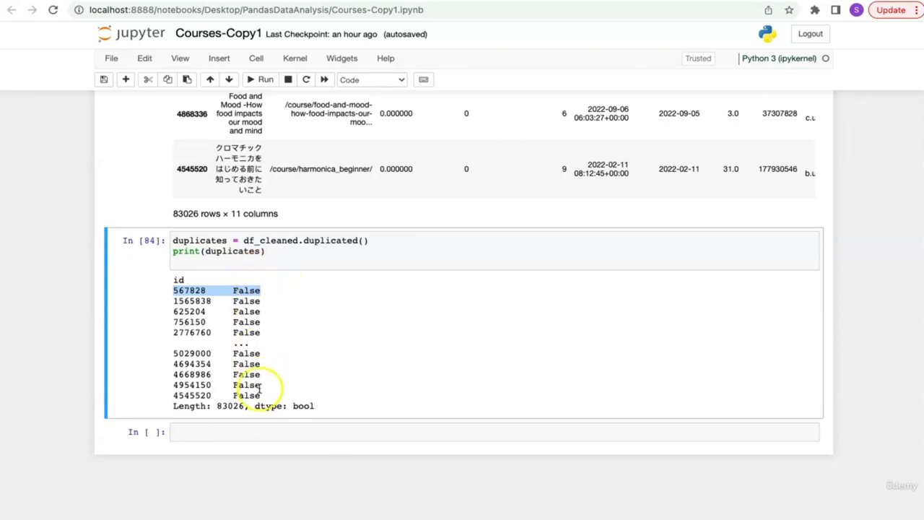
Compare the duplicates output and its length with ChatGPT's explanation of the True and False values
left_click_drag(253, 347, 236, 345)
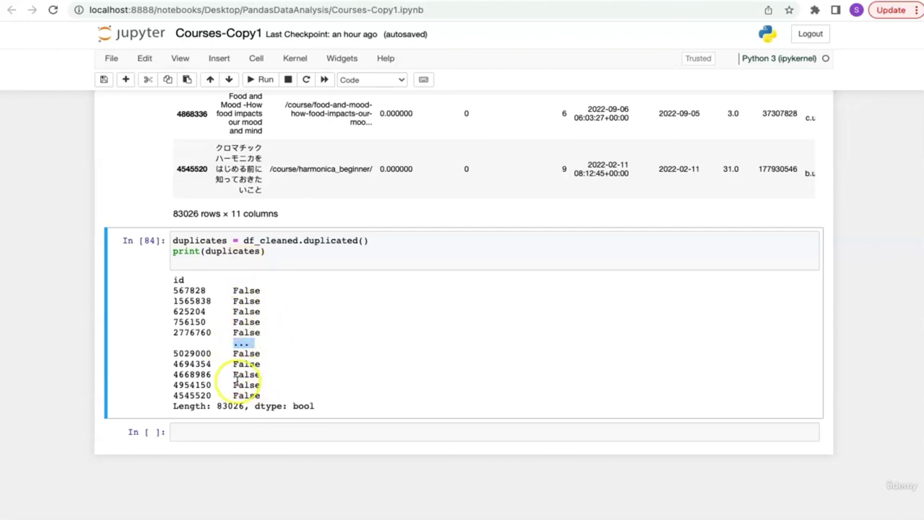
left_click_drag(218, 406, 245, 406)
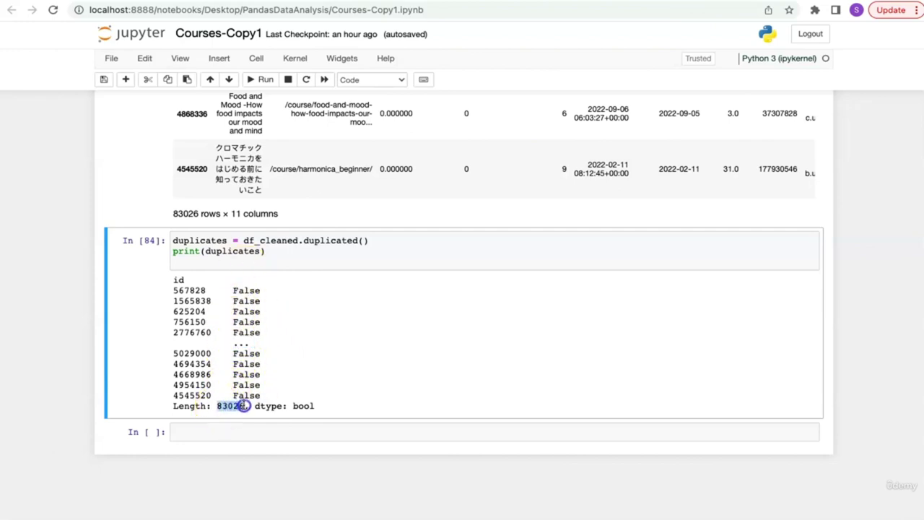
left_click(444, 338)
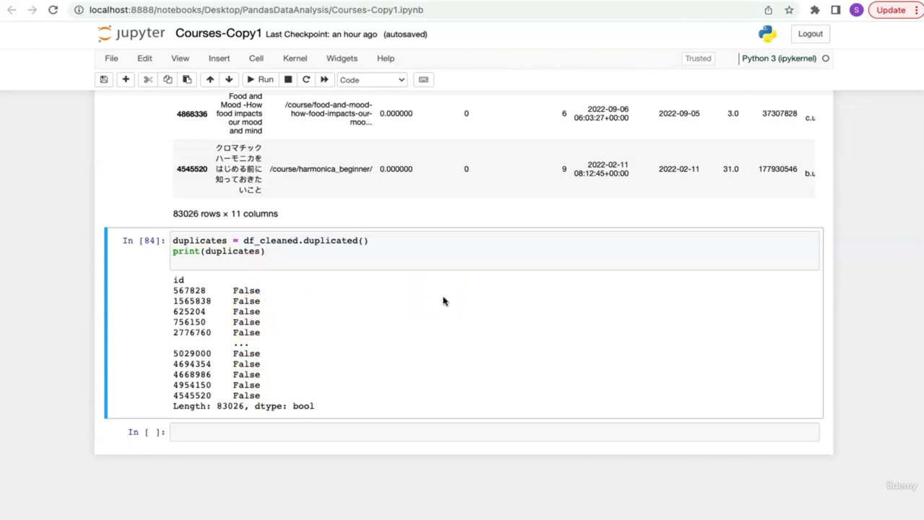
key("ctrl+Right")
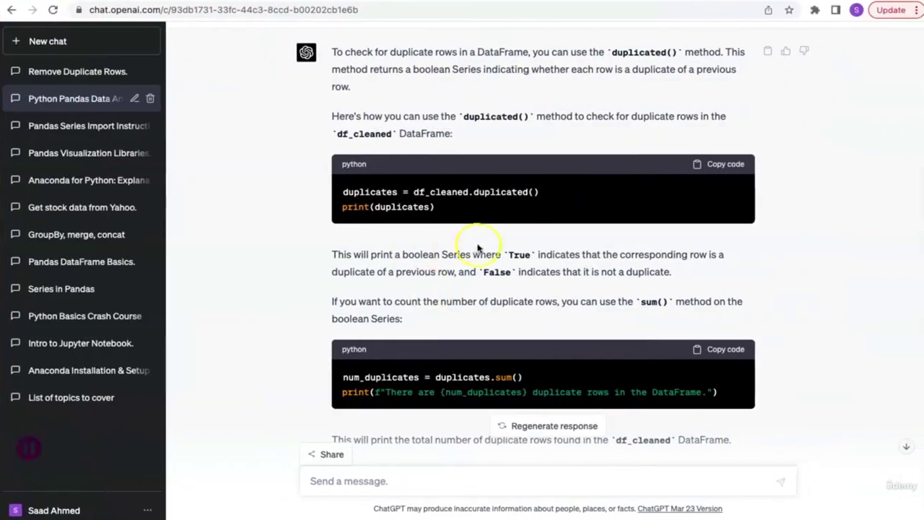
scroll(484, 253, "down", 3)
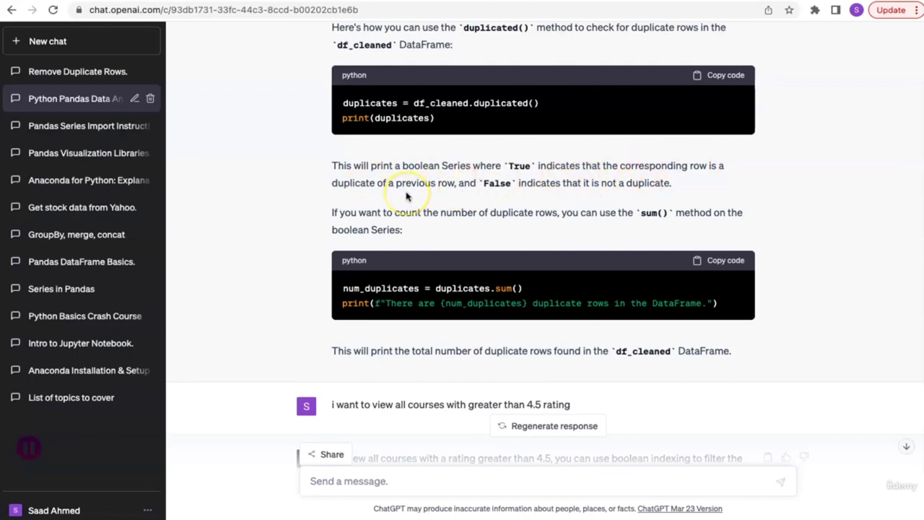
key("ctrl+Left")
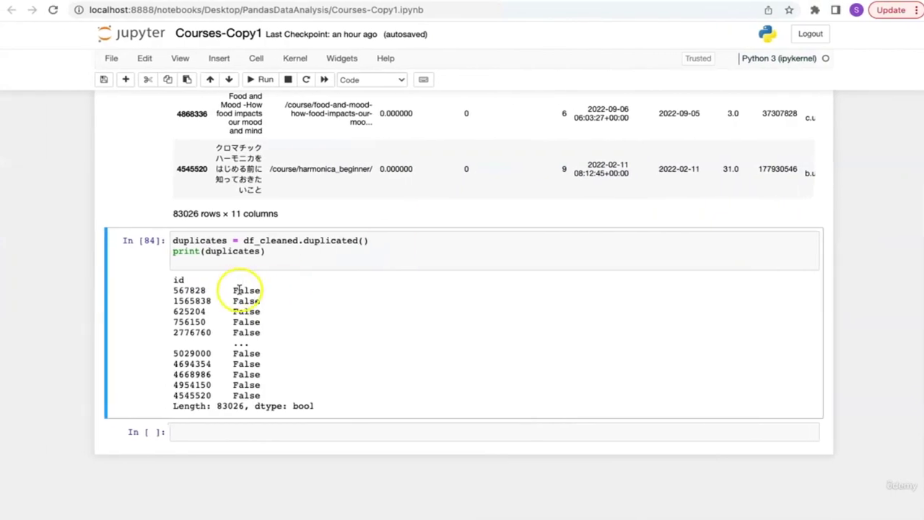
key("ctrl+Right")
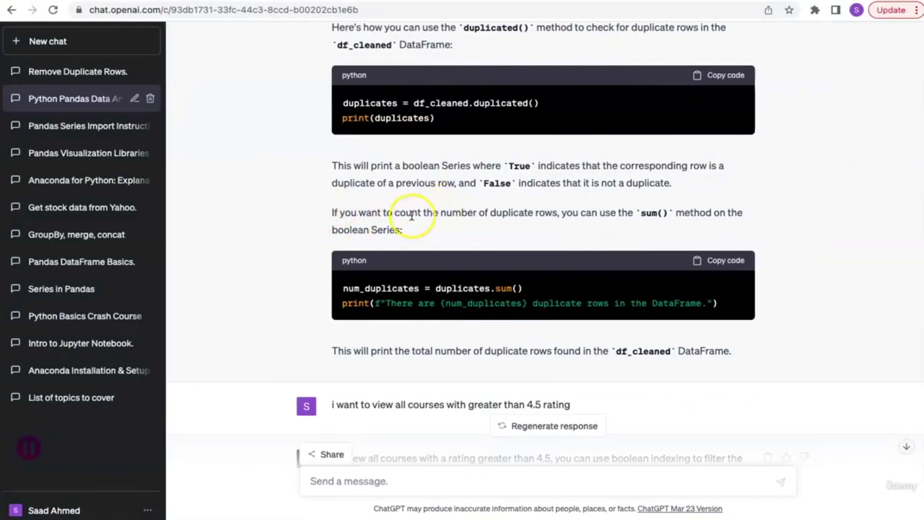
Copy ChatGPT's num_duplicates = duplicates.sum() code with its print line into the empty cell below the duplicates output
left_click_drag(394, 212, 556, 212)
left_click(620, 219)
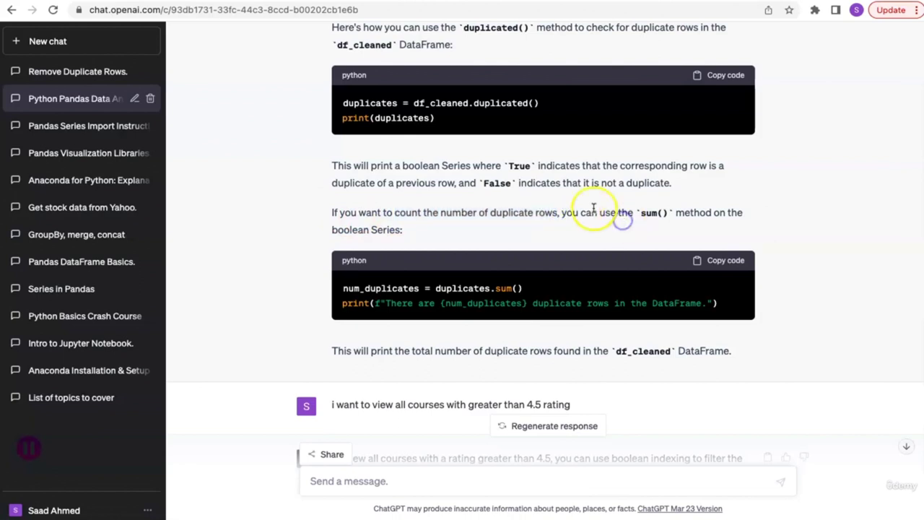
left_click_drag(641, 212, 666, 212)
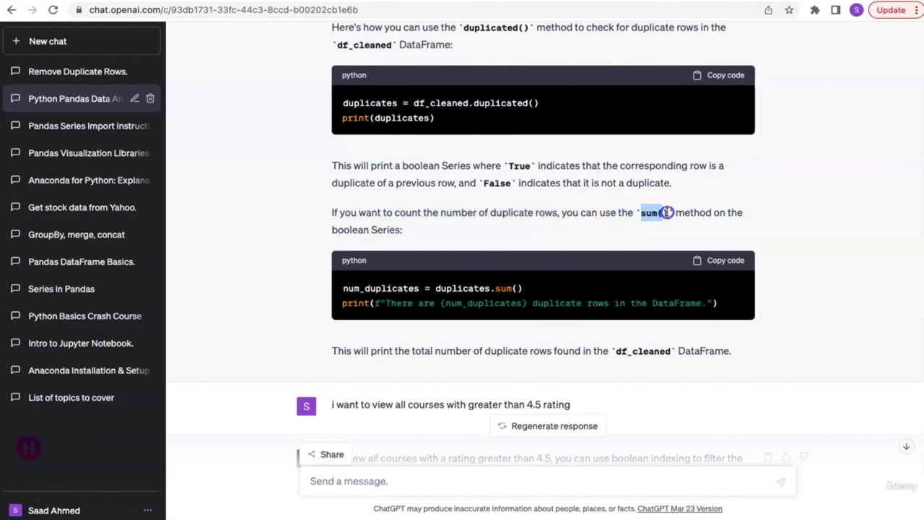
left_click(416, 229)
left_click(720, 261)
key("ctrl+Left")
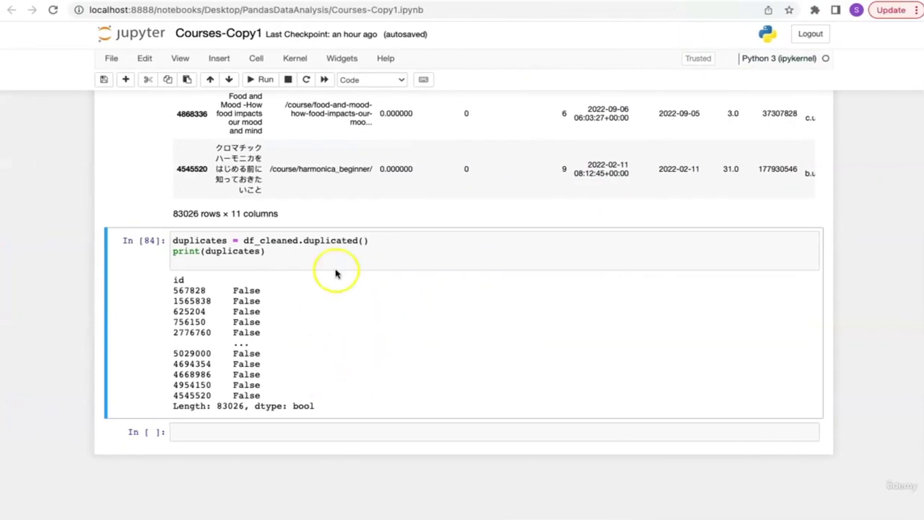
left_click(285, 432)
key("super+v")
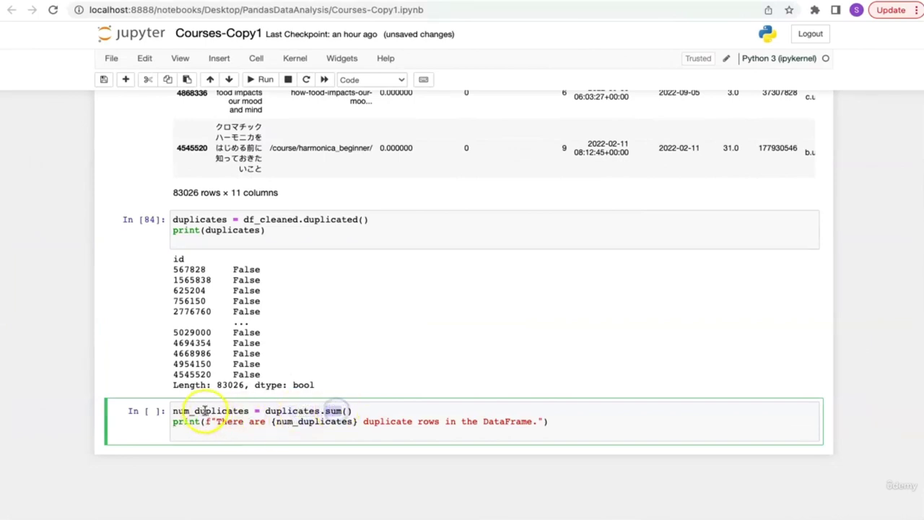
Trace how num_duplicates is built from duplicates.sum() and the duplicates variable assigned by df_cleaned.duplicated() in the cell above
double_click(289, 420)
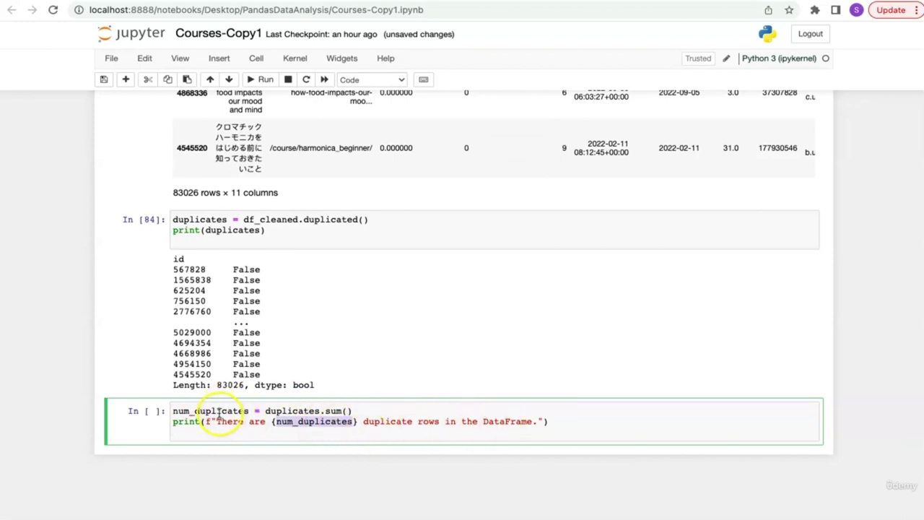
double_click(297, 410)
left_click(337, 411)
double_click(202, 220)
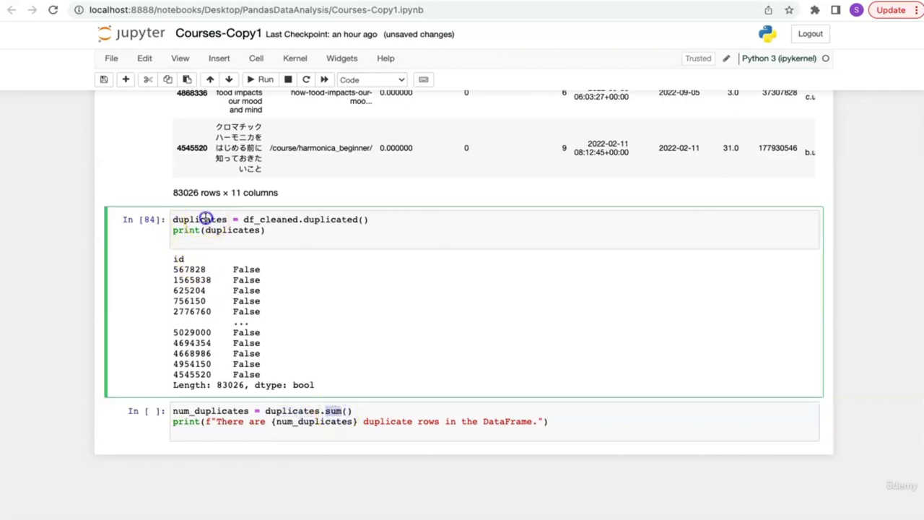
double_click(263, 219)
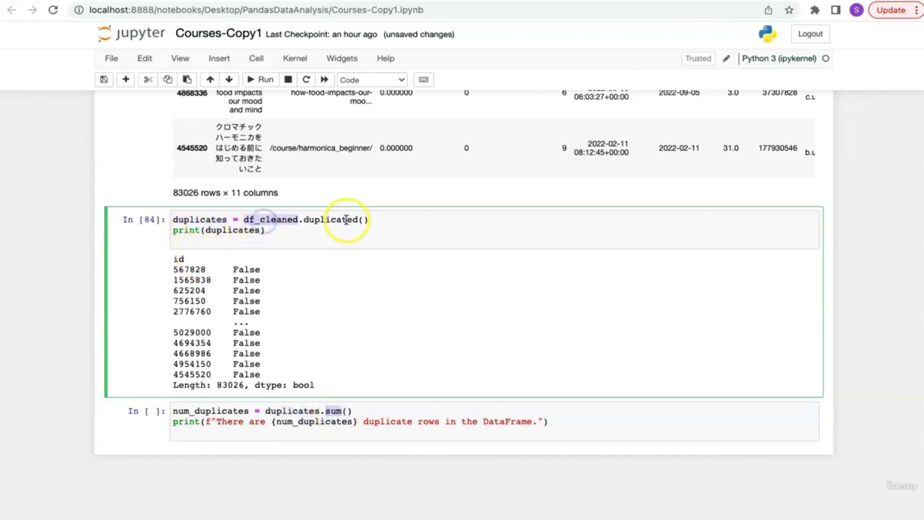
double_click(345, 219)
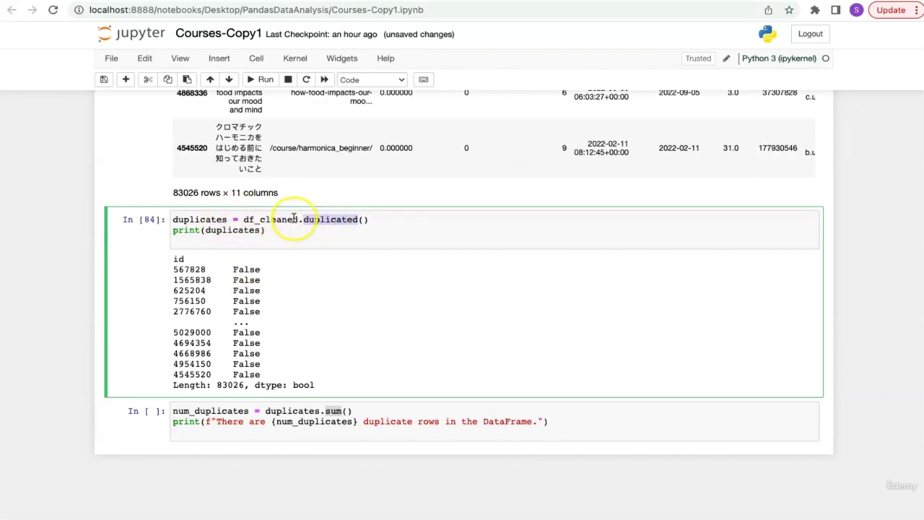
left_click_drag(243, 219, 374, 222)
double_click(196, 220)
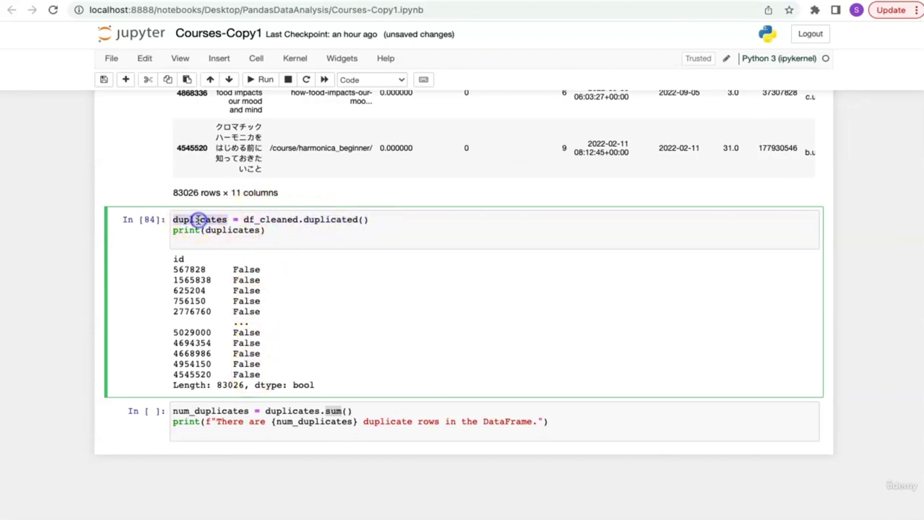
left_click_drag(261, 376, 232, 269)
left_click(353, 318)
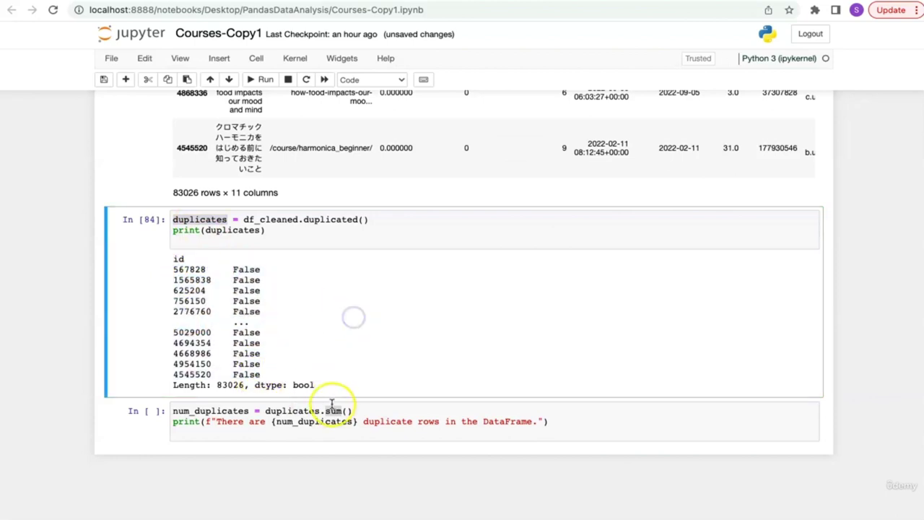
Run the num_duplicates cell and check the printed number of duplicate rows
left_click(337, 411)
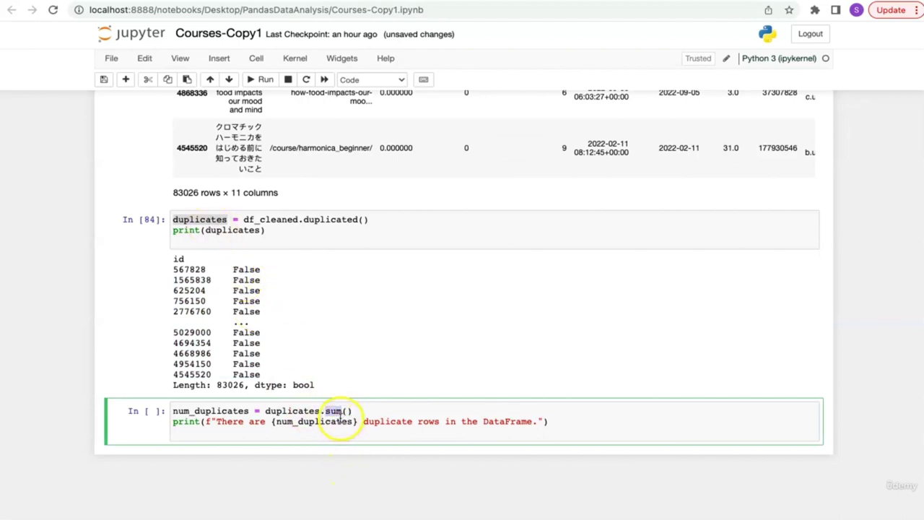
left_click(377, 411)
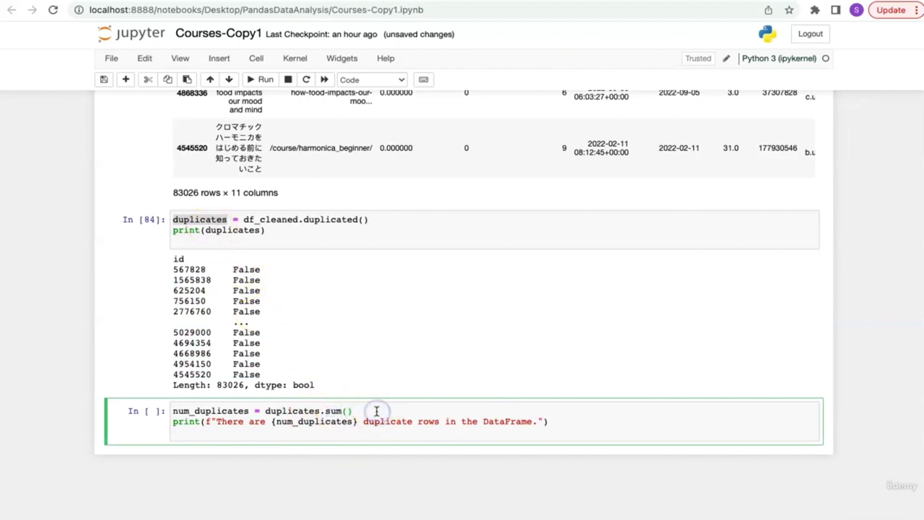
key("shift+Return")
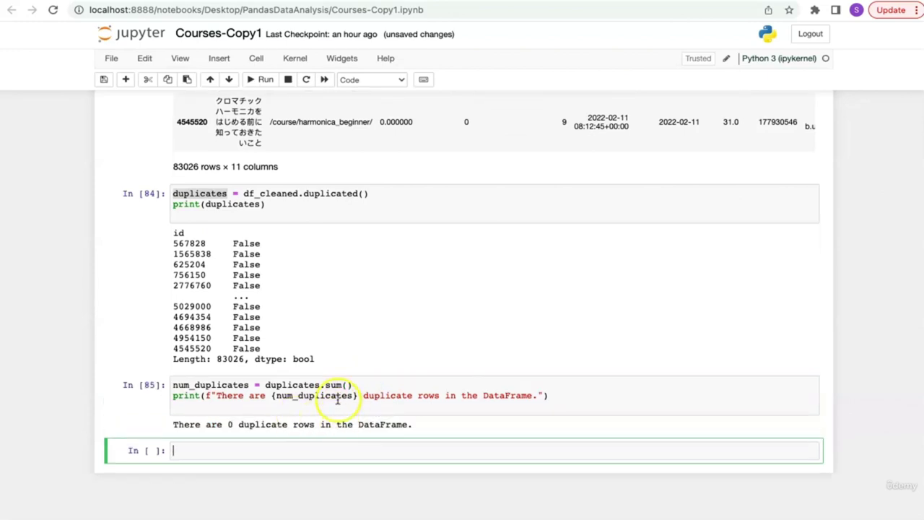
left_click(231, 424)
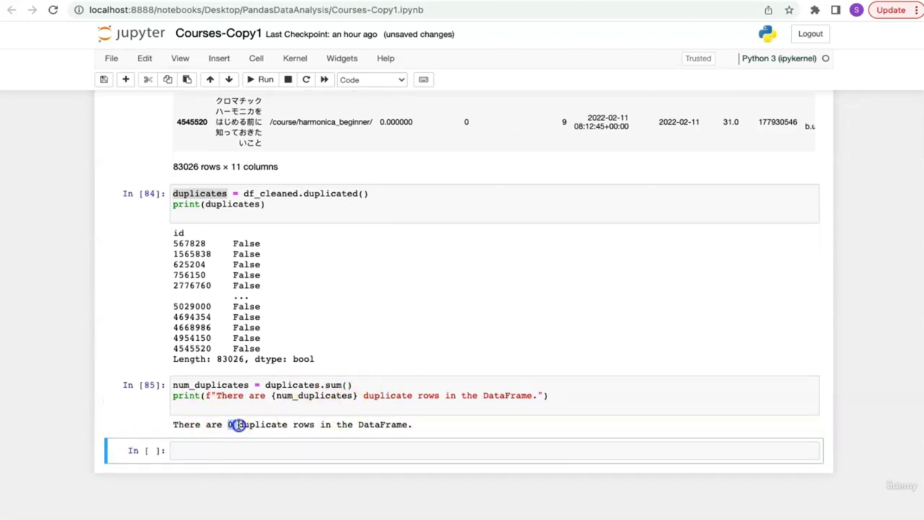
left_click(355, 408)
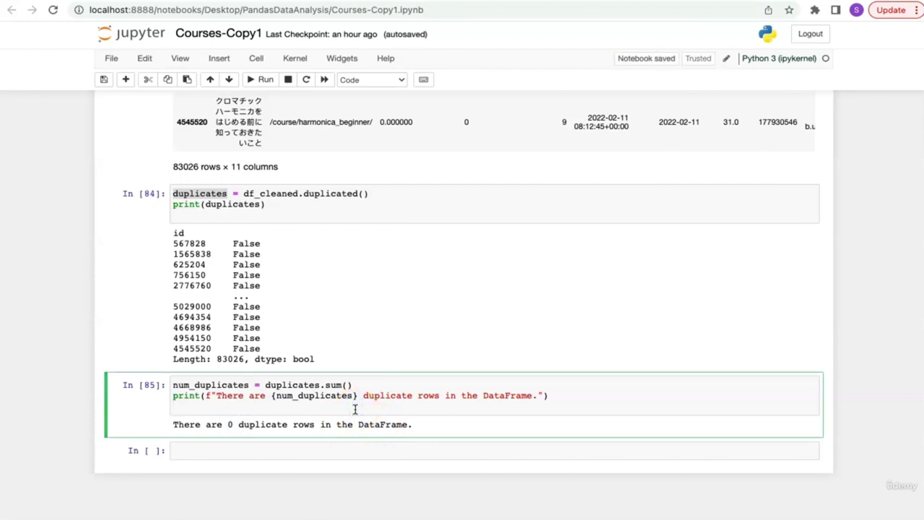
Add the comment "# dropduplicates" in the empty cell below the duplicate count and run that cell
left_click(296, 450)
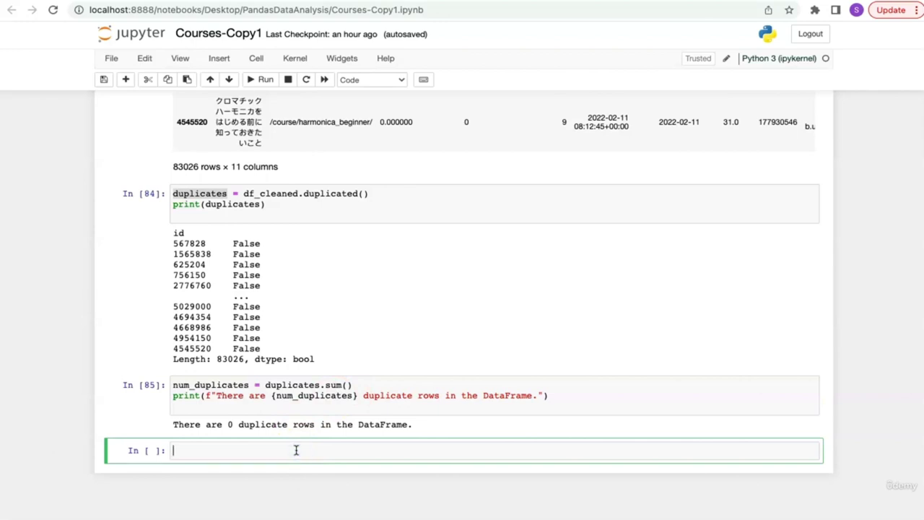
type("dro")
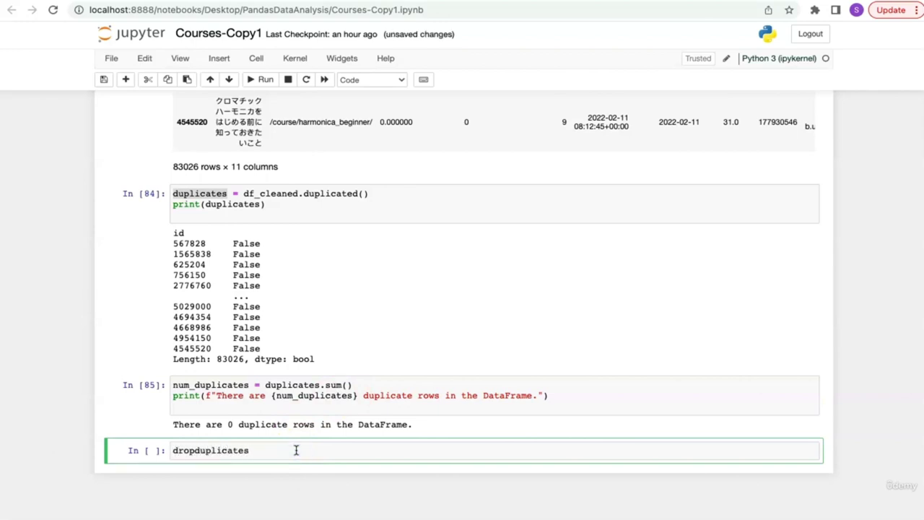
type("pduplicates")
key("super+Left")
type("#")
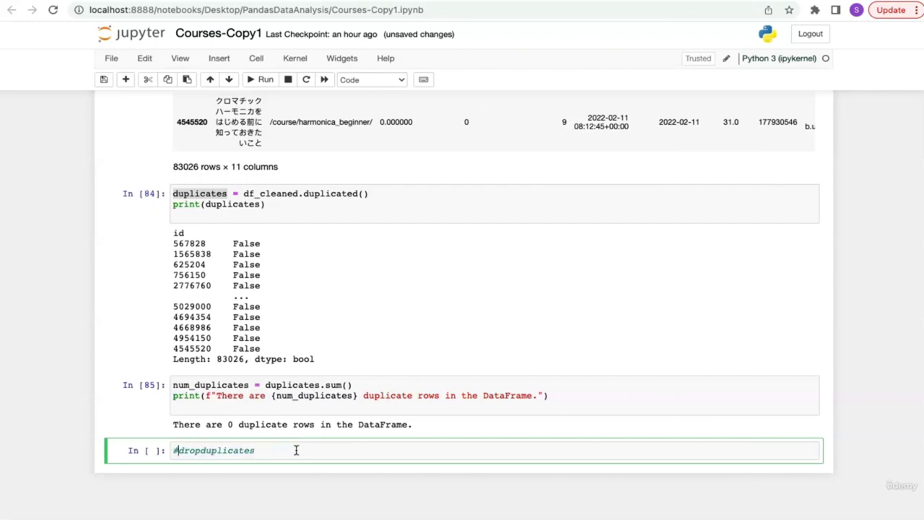
type("#")
key("Left")
key("BackSpace")
key("shift+Return")
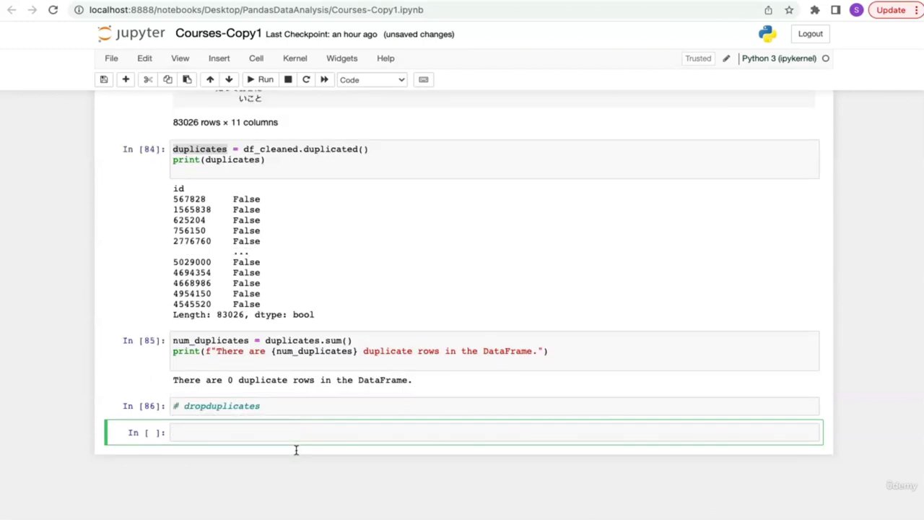
double_click(244, 406)
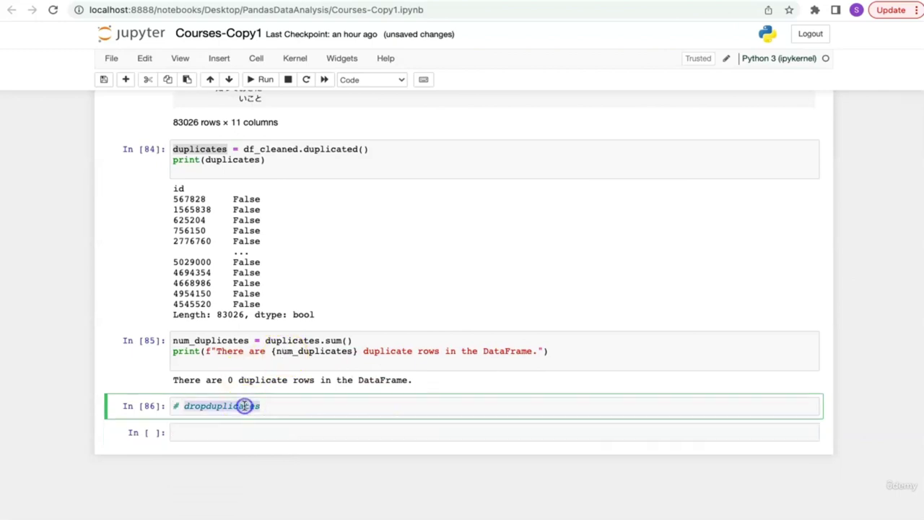
left_click(303, 406)
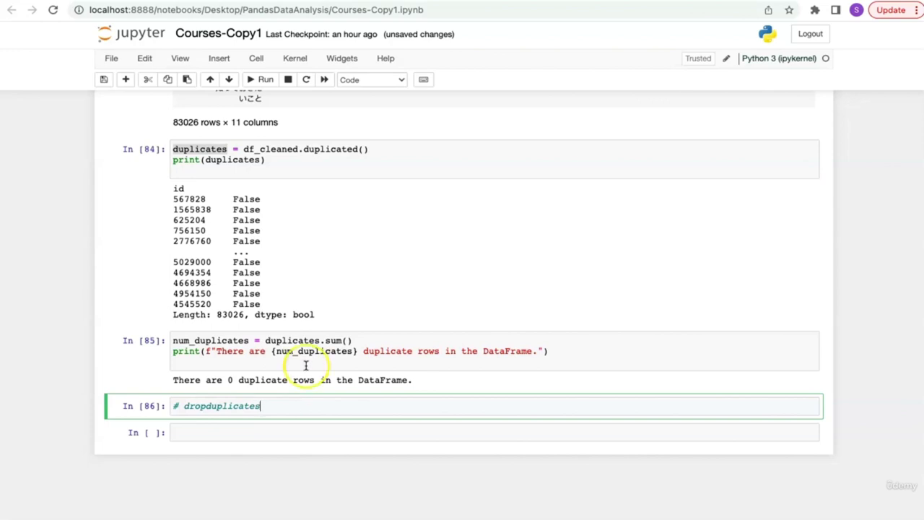
left_click(408, 330)
Review ChatGPT's filters for ratings above 4.5, courses created in 2022 and durations over 10 hours, returning to the rating answer
key("ctrl+Right")
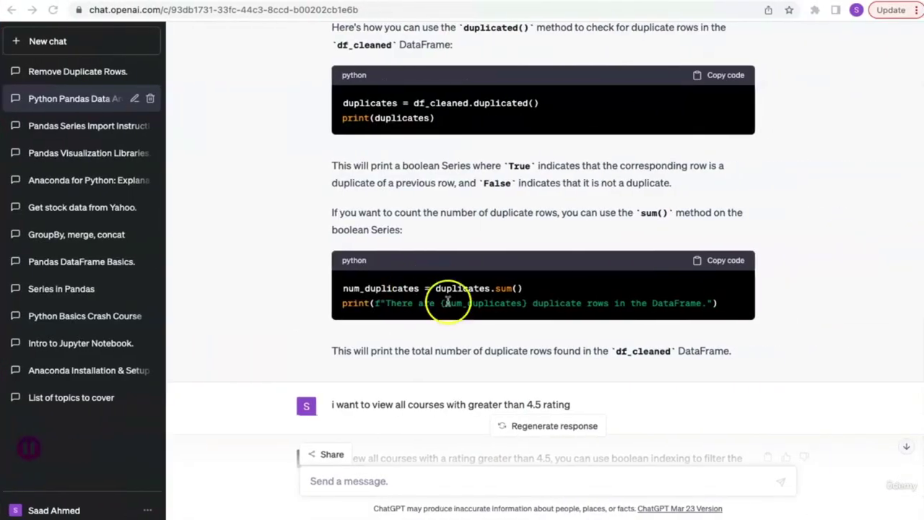
scroll(429, 337, "down", 1)
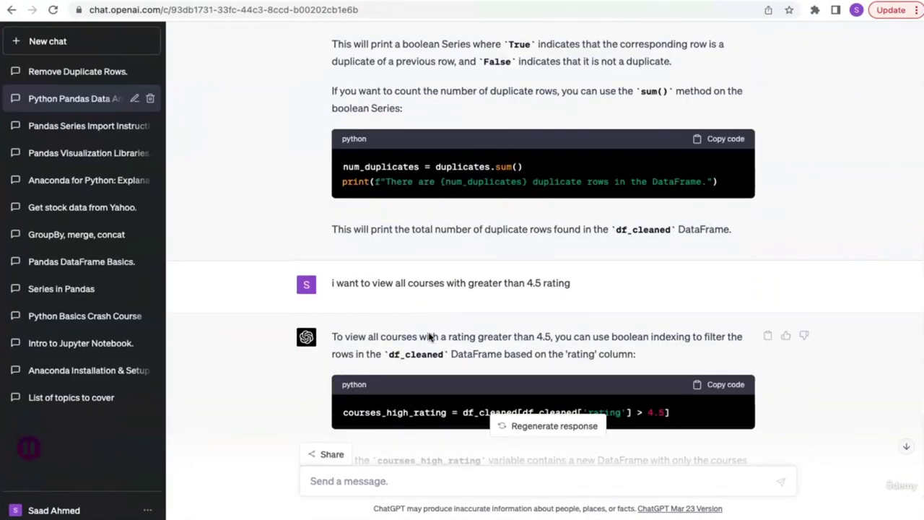
scroll(429, 337, "down", 2)
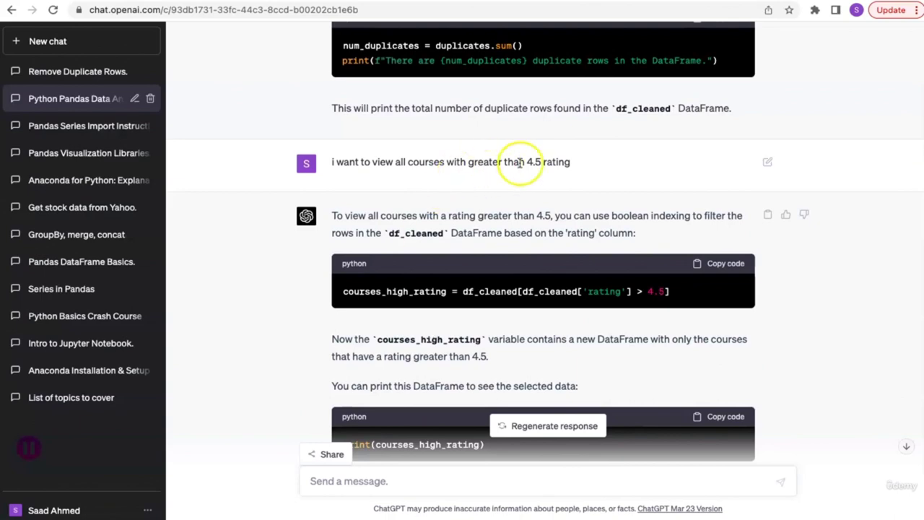
scroll(605, 217, "down", 3)
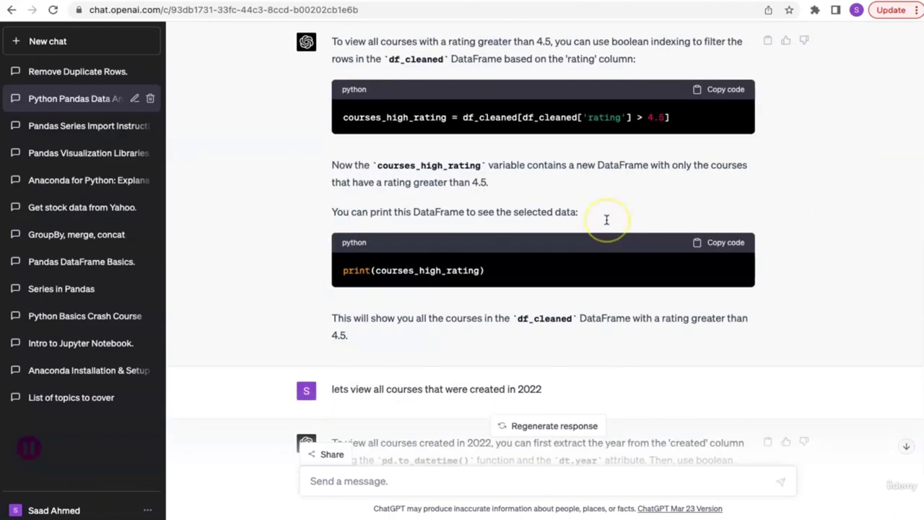
scroll(607, 220, "down", 2)
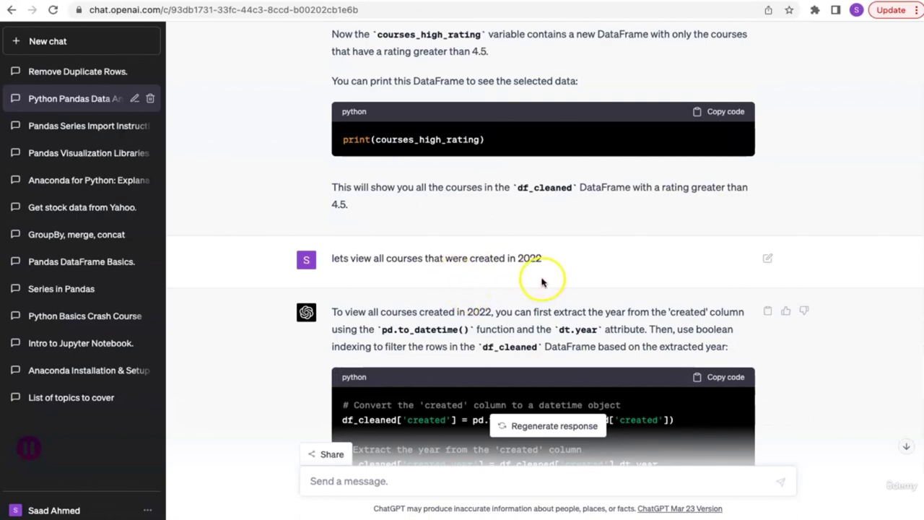
scroll(543, 282, "down", 7)
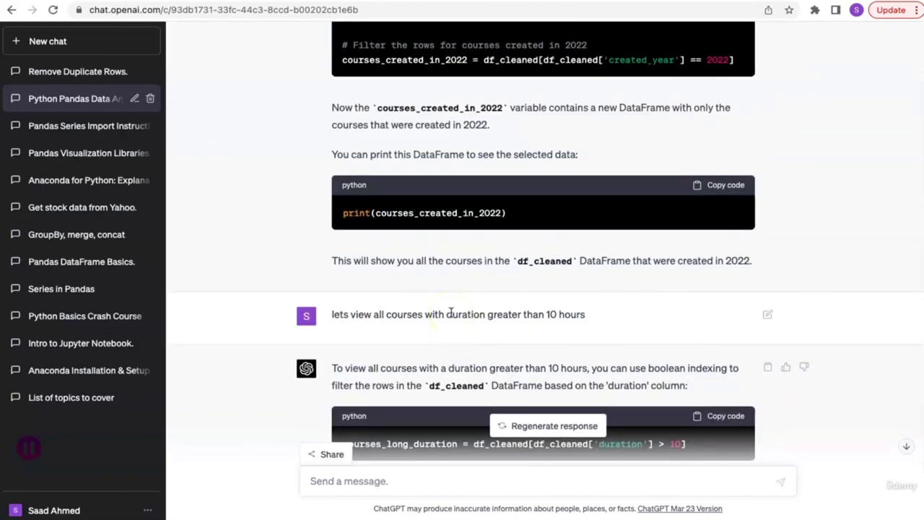
scroll(450, 312, "up", 10)
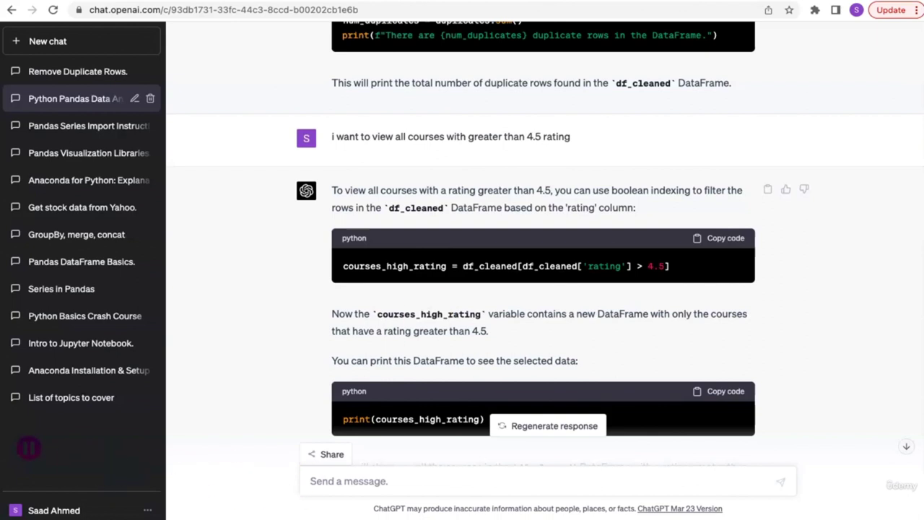
Copy ChatGPT's filter for durations over 10 hours, assigned to courses_long_duration, into the empty notebook cell
scroll(238, 173, "down", 10)
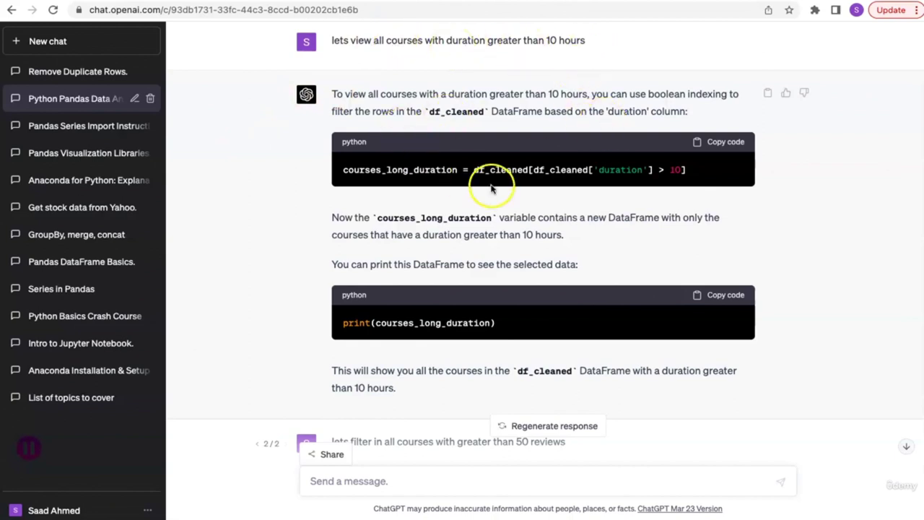
left_click_drag(535, 170, 681, 170)
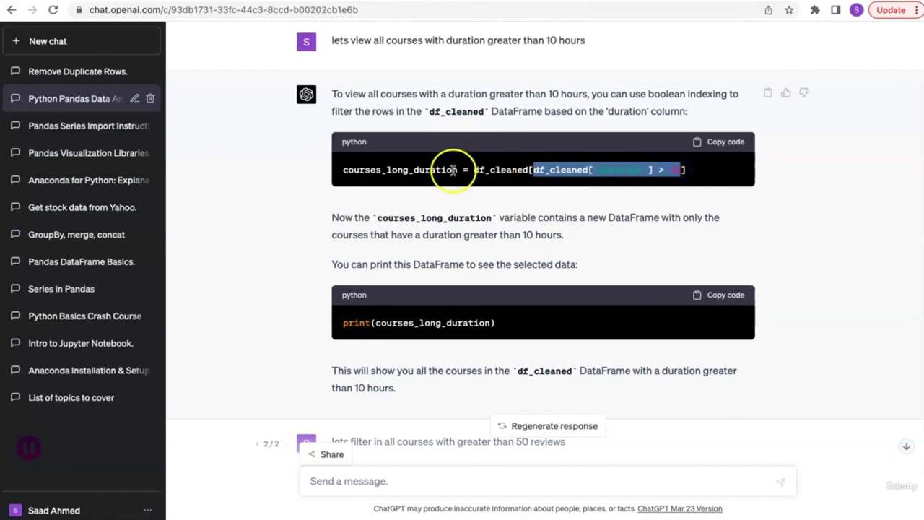
left_click_drag(474, 172, 686, 172)
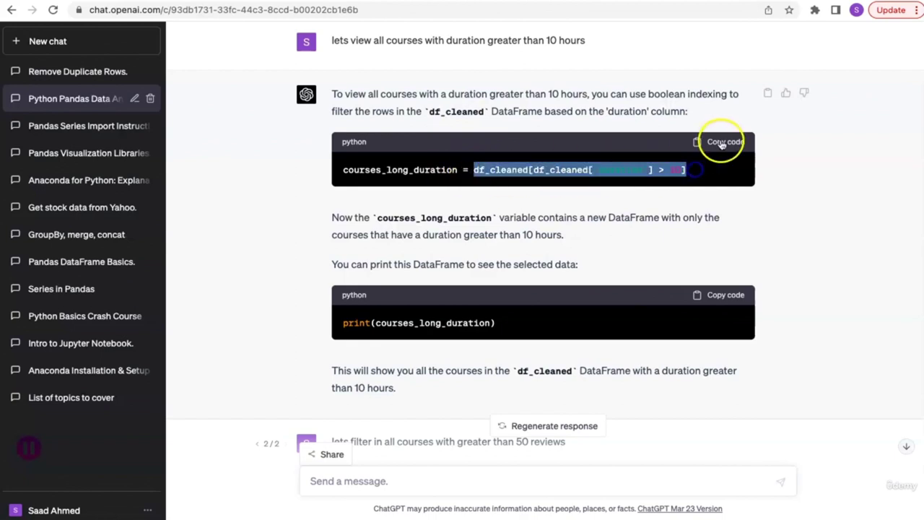
left_click(725, 143)
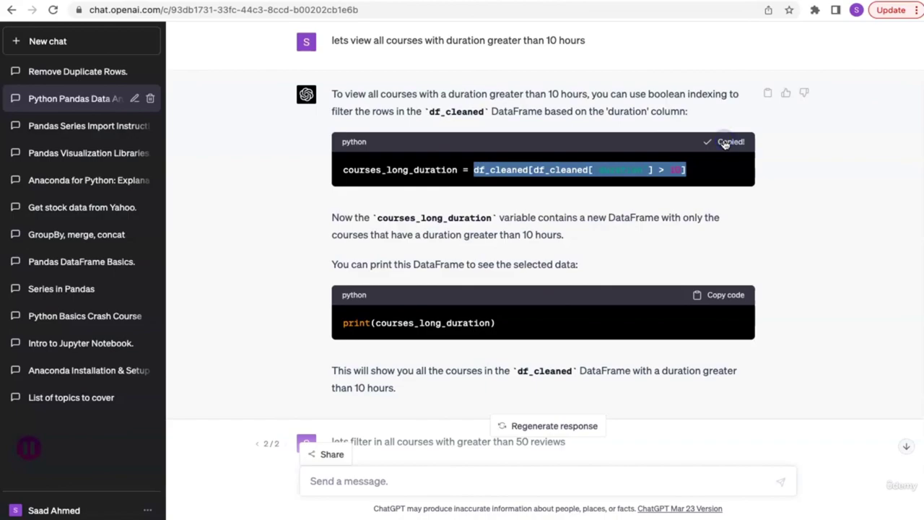
key("ctrl+Tab")
left_click(388, 436)
type("courses_long_duration = df_cleaned[df_cleaned['duration'] > 10]")
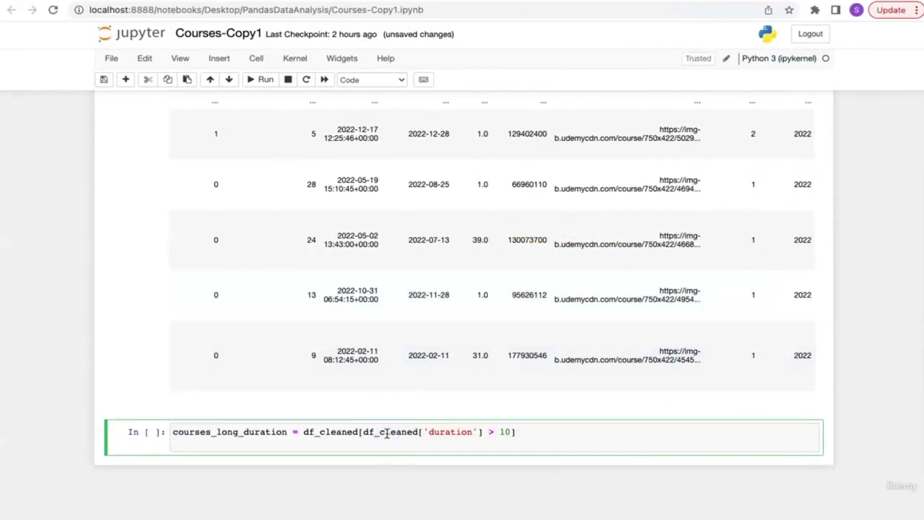
Add courses_long_duration as the cell's second line and run it to check the listed durations and row count
double_click(268, 432)
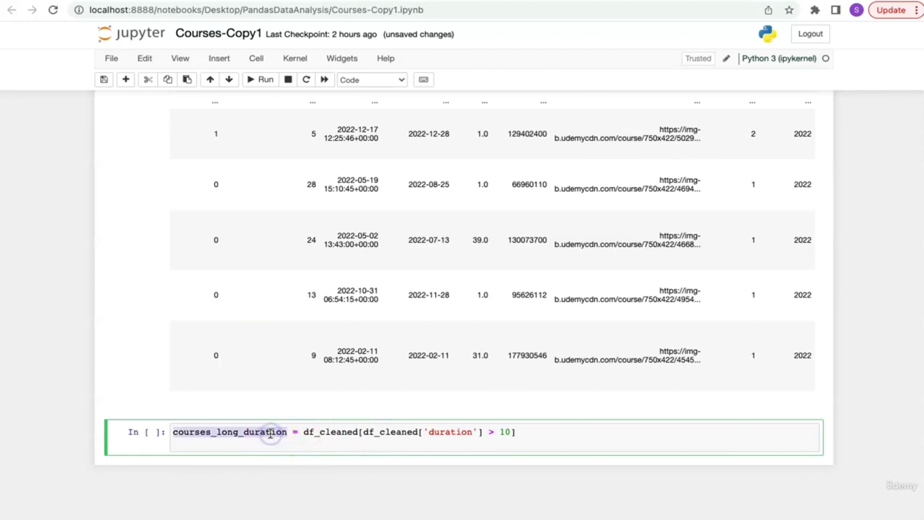
key("ctrl+c")
left_click(268, 442)
key("ctrl+v")
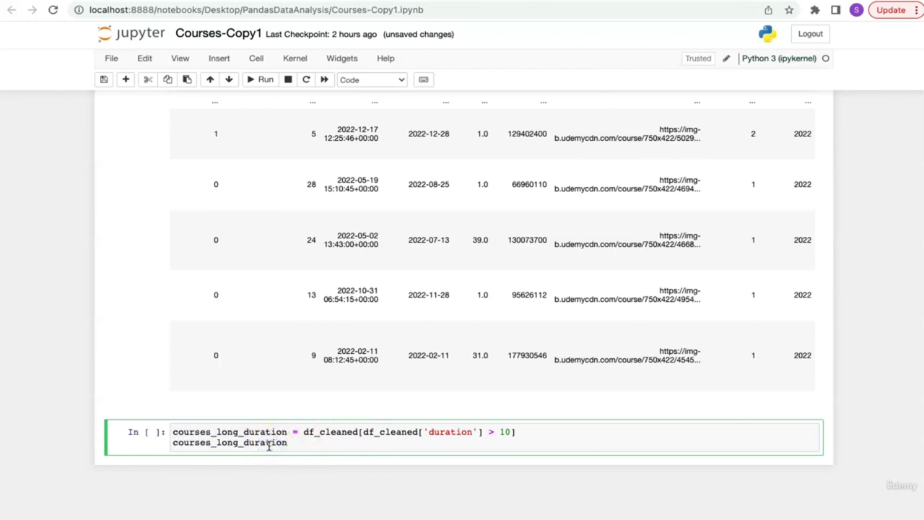
key("shift+Return")
scroll(326, 408, "down", 5)
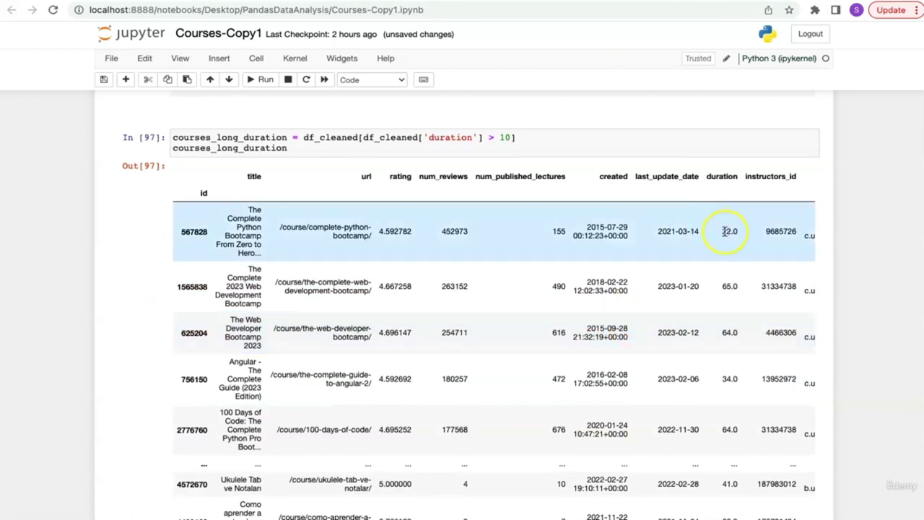
scroll(729, 305, "down", 4)
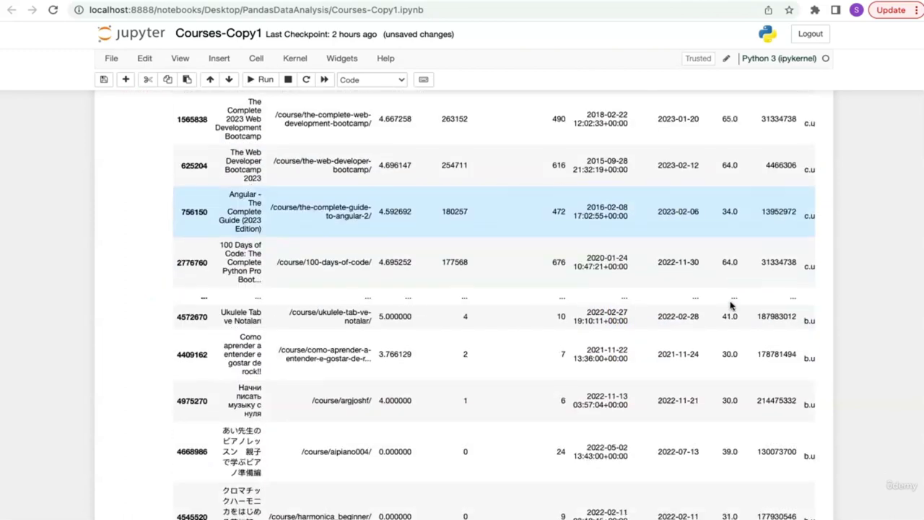
scroll(731, 305, "down", 2)
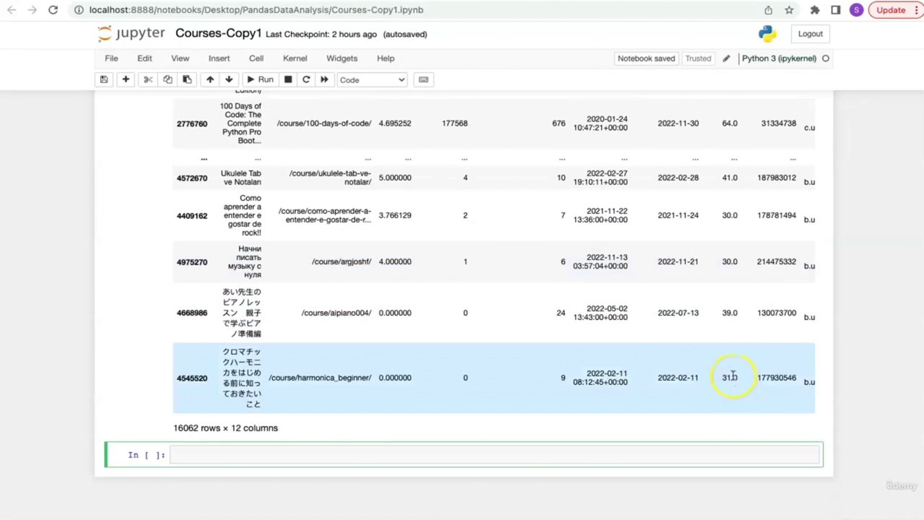
left_click_drag(199, 428, 172, 427)
Copy ChatGPT's filter for more than 50 reviews, assigned to courses_many_reviews, into the new notebook cell
key("ctrl+Right")
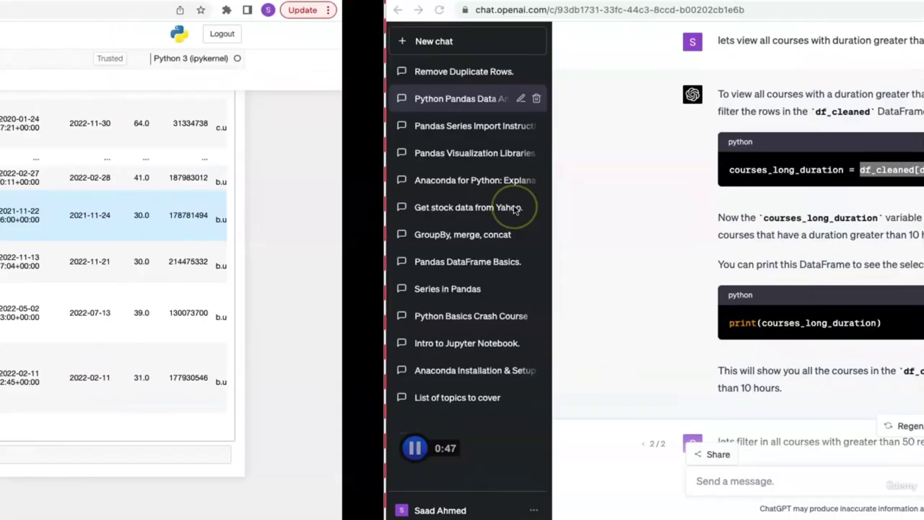
scroll(402, 249, "down", 5)
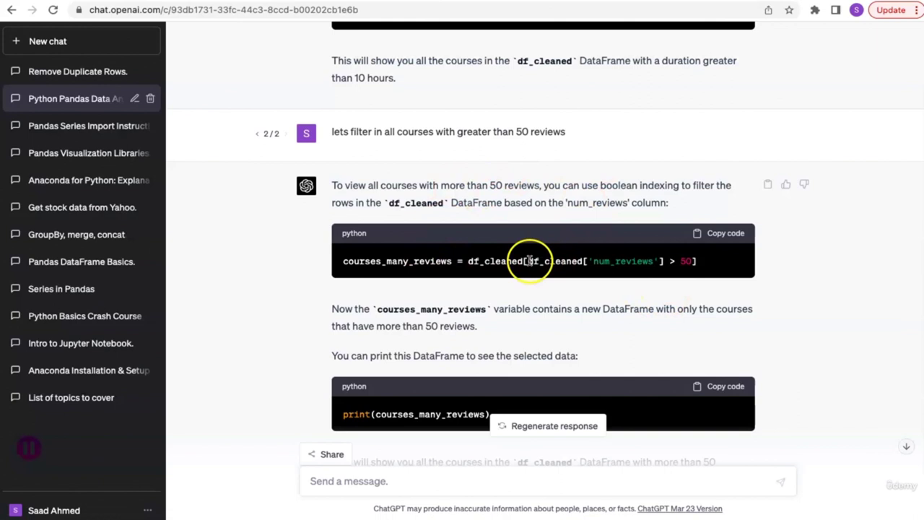
left_click_drag(528, 261, 474, 261)
left_click(720, 234)
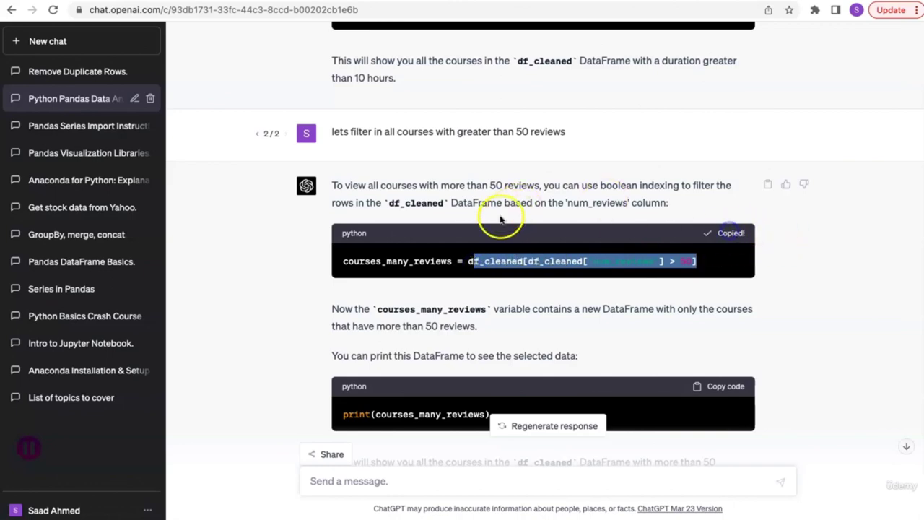
key("super+Tab")
left_click(371, 452)
key("super+v")
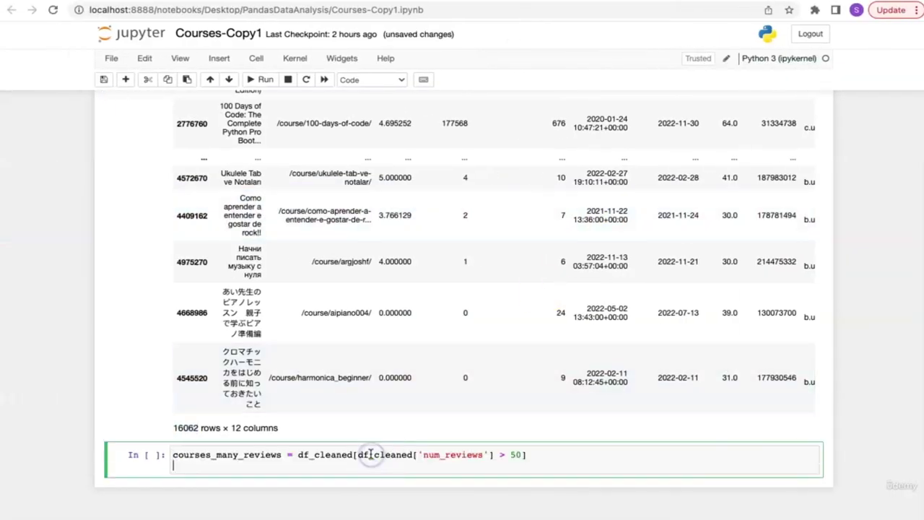
Add courses_many_reviews as the cell's second line and run it to check the number of matching rows
double_click(257, 455)
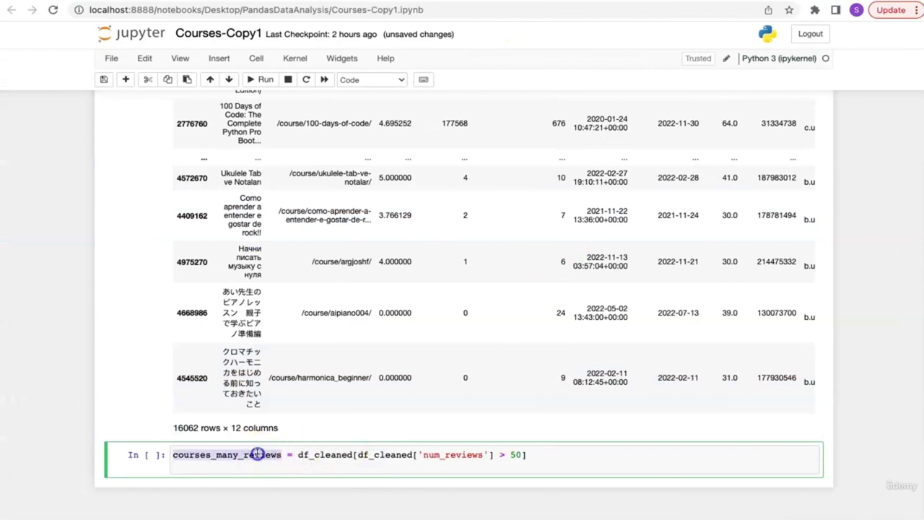
key("super+c")
left_click(258, 465)
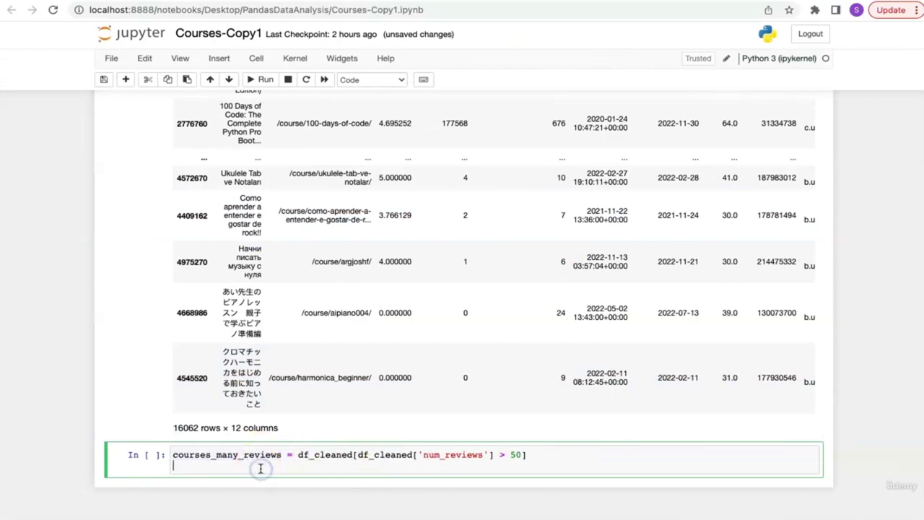
key("super+v")
key("shift+Return")
left_click(46, 393)
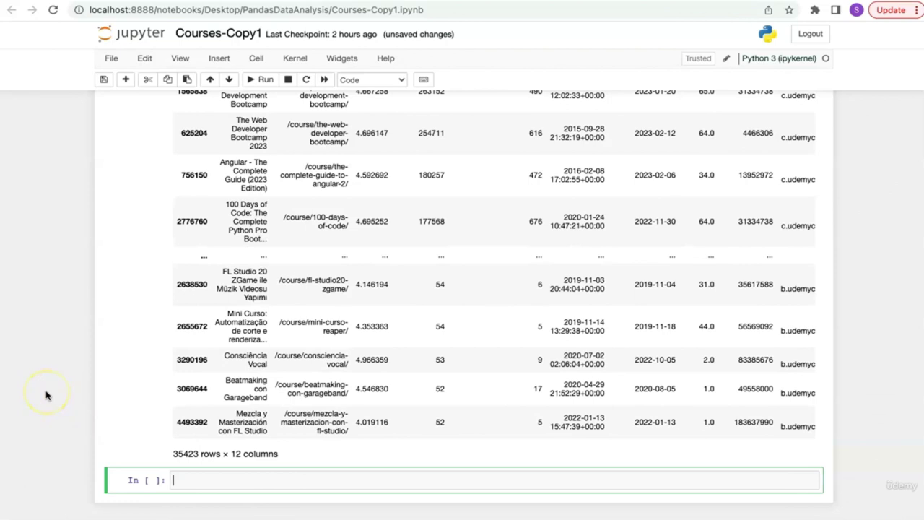
left_click(173, 454)
left_click_drag(173, 454, 206, 453)
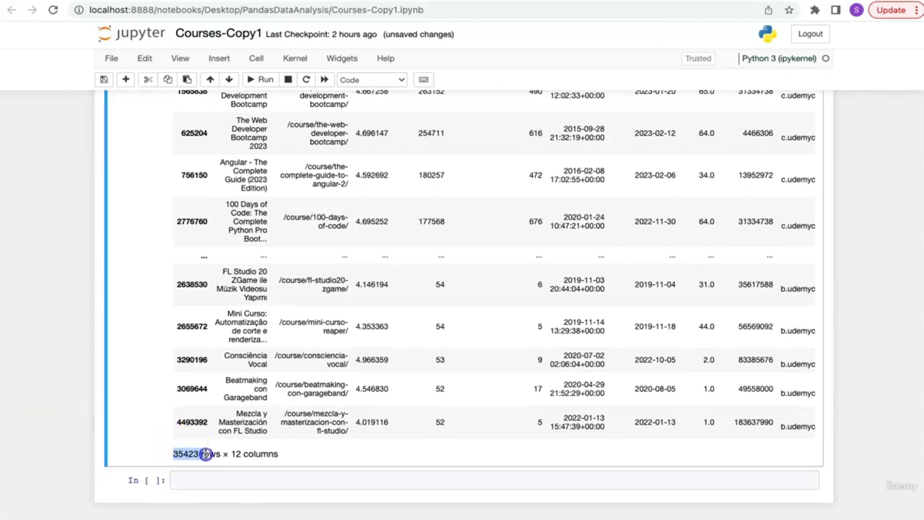
left_click(240, 476)
Review ChatGPT's answer applying all four conditions together against the notebook's separate review, duration, 2022 and rating filters
key("super+Tab")
scroll(445, 208, "down", 4)
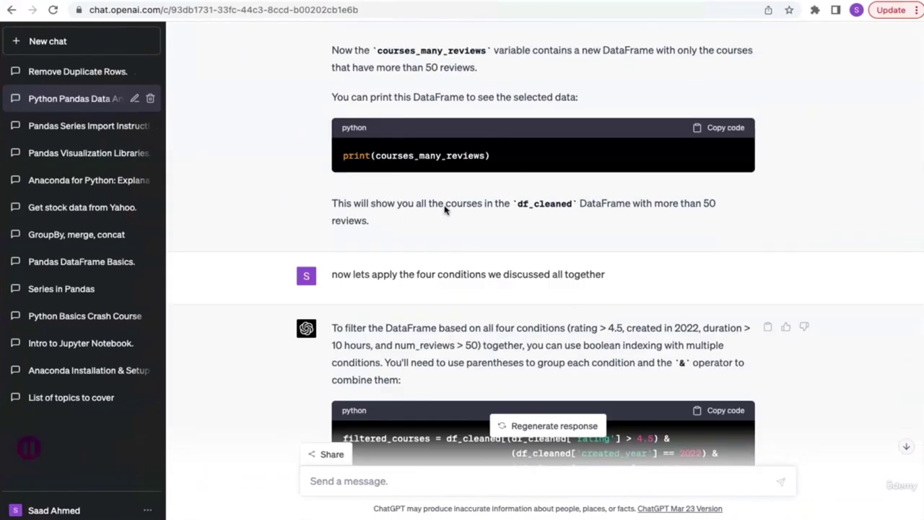
scroll(445, 209, "down", 2)
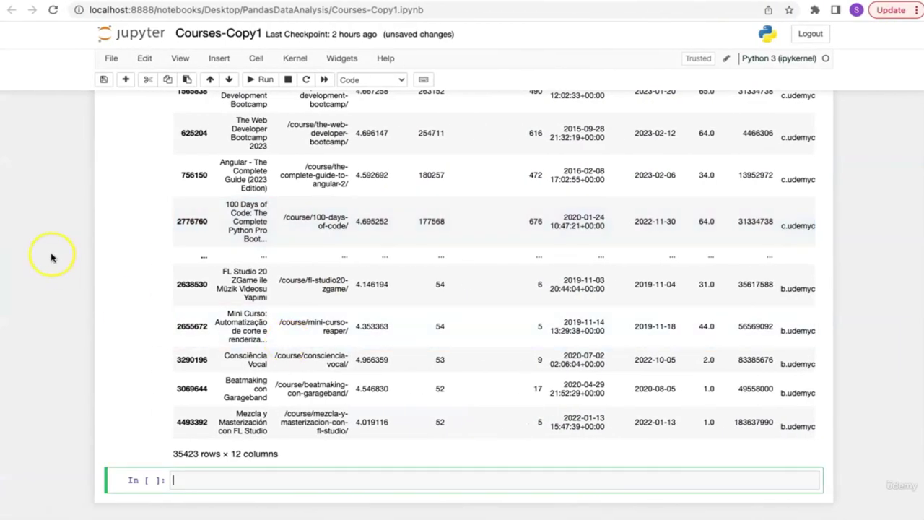
scroll(51, 254, "up", 10)
scroll(50, 255, "down", 5)
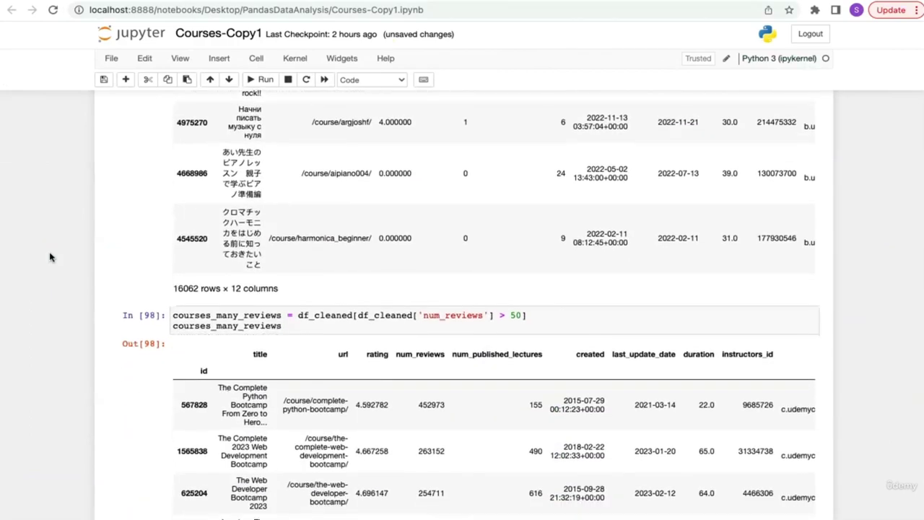
scroll(51, 257, "up", 8)
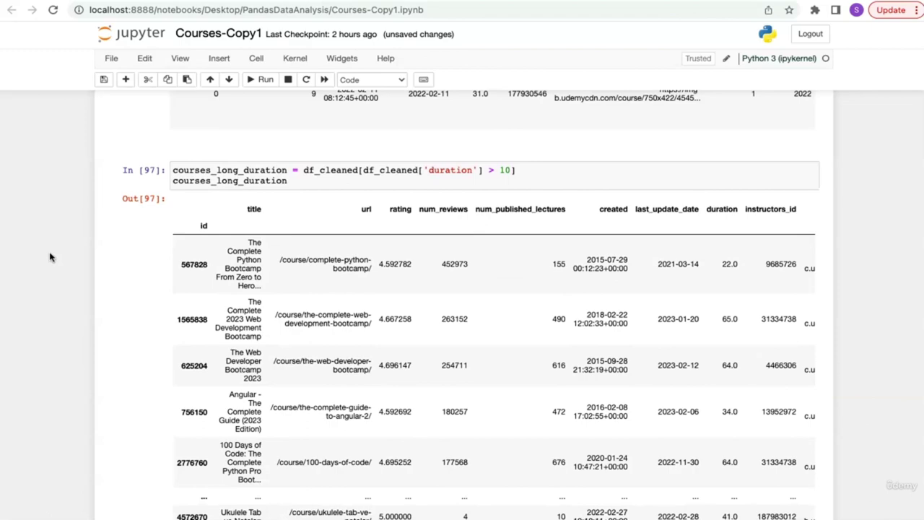
scroll(51, 257, "up", 10)
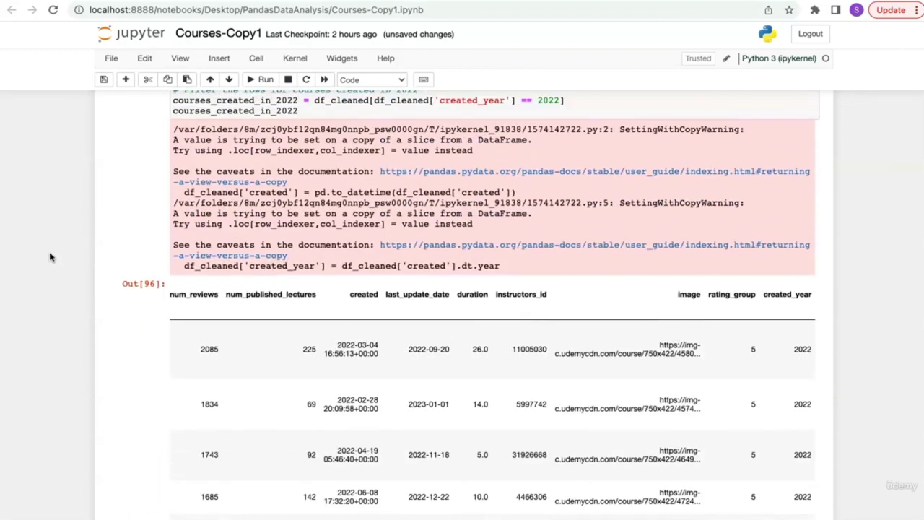
scroll(50, 257, "up", 3)
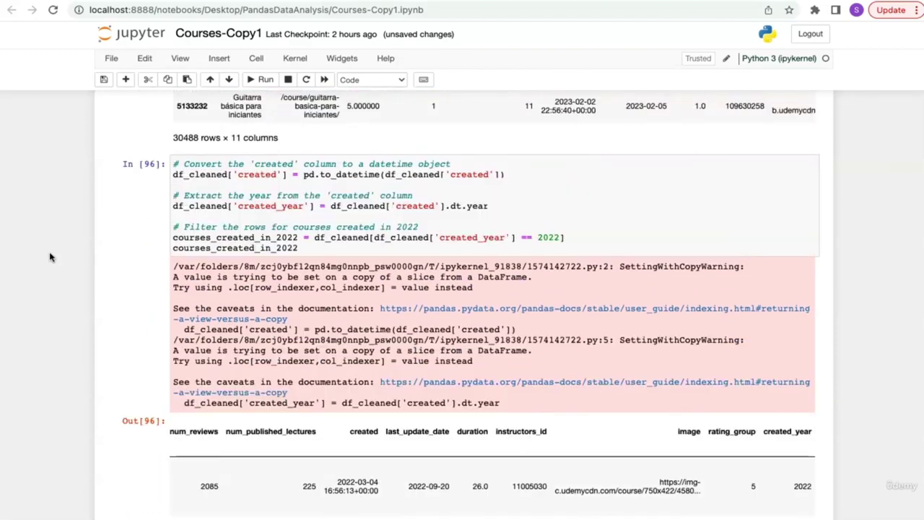
scroll(50, 257, "up", 15)
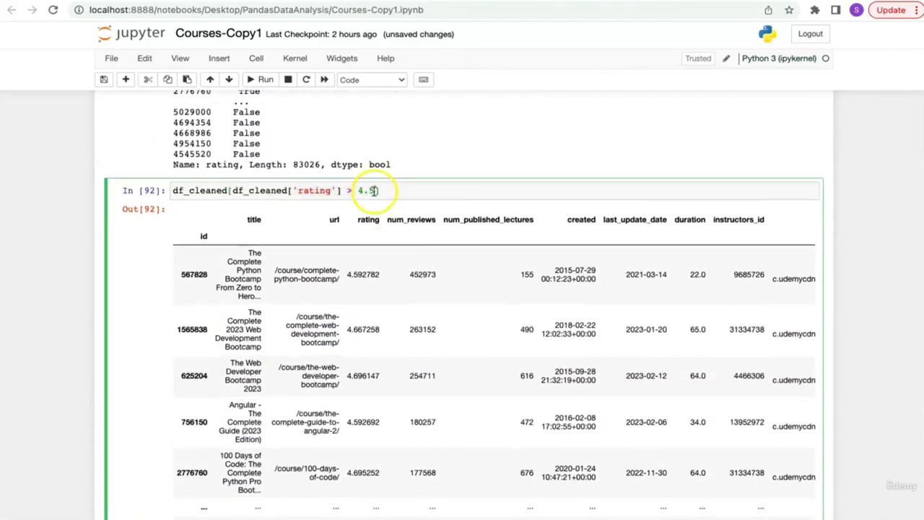
scroll(361, 278, "down", 20)
Trace ChatGPT's filtered_courses conditions: rating above 4.5, created_year equal to 2022, duration over 10 and num_reviews over 50
key("ctrl+Right")
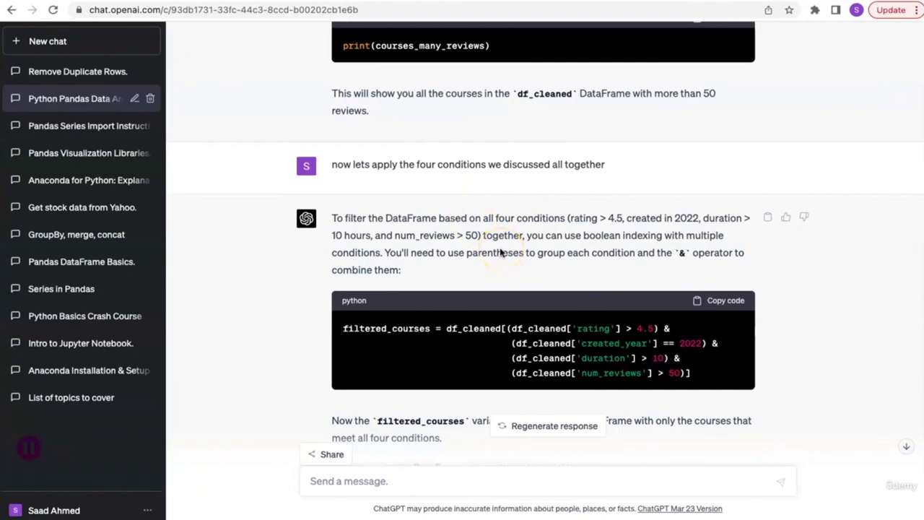
scroll(500, 252, "down", 1)
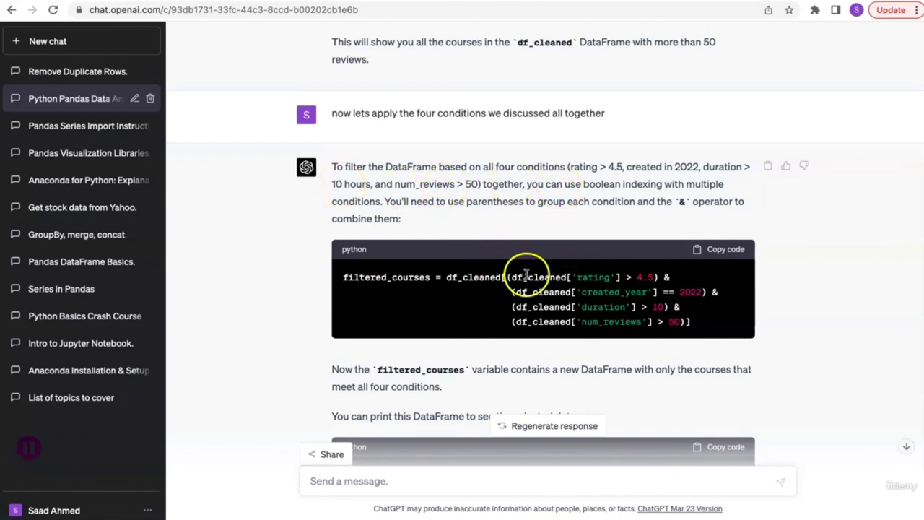
left_click_drag(510, 278, 691, 322)
left_click_drag(560, 280, 566, 280)
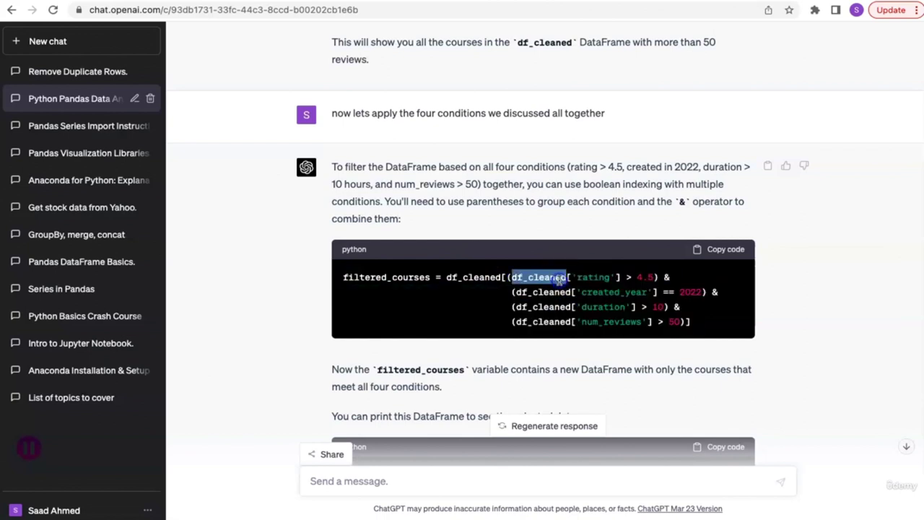
left_click(639, 280)
double_click(689, 292)
double_click(657, 306)
left_click(712, 328)
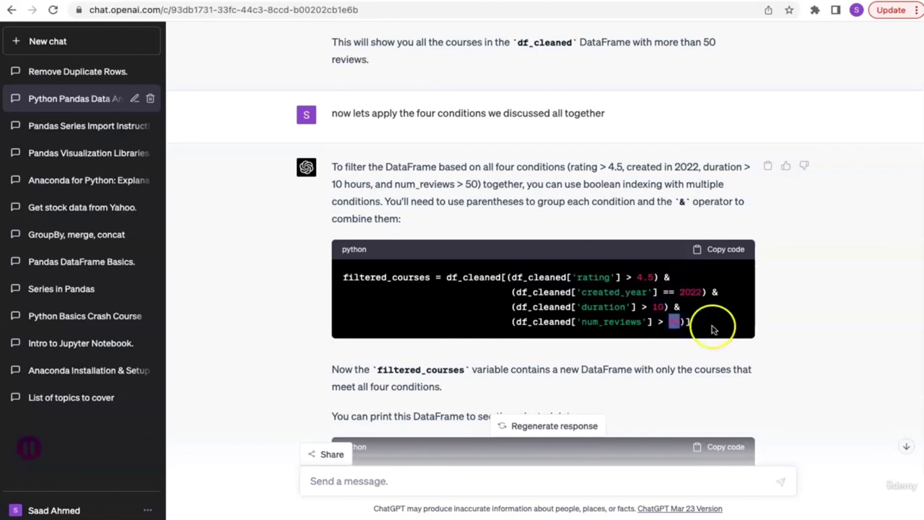
Copy the four combined conditions from inside ChatGPT's filtered_courses brackets into the empty notebook cell
left_click_drag(684, 323, 514, 277)
key("super+c")
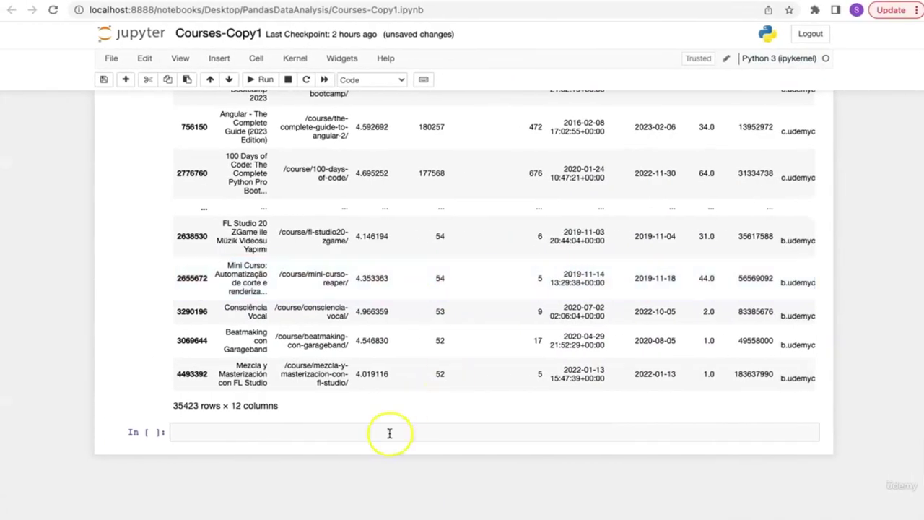
left_click(389, 433)
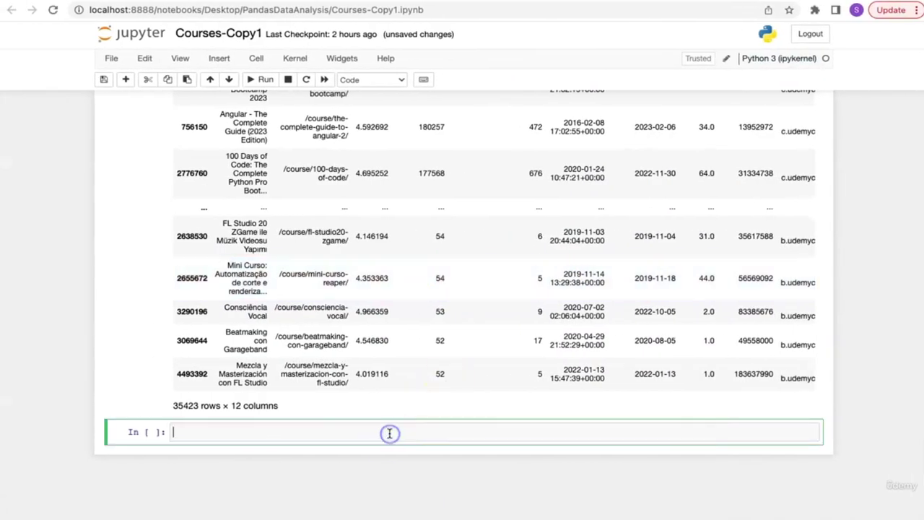
key("super+v")
Remove the line breaks and indentation between the four pasted conditions so they form a single line
left_click(343, 442)
key("BackSpace")
key("BackSpace")
key("BackSpace")
key("BackSpace")
key("BackSpace")
key("BackSpace")
key("BackSpace")
key("BackSpace")
key("BackSpace")
key("BackSpace")
key("BackSpace")
key("BackSpace")
key("BackSpace")
key("BackSpace")
key("BackSpace")
key("BackSpace")
key("BackSpace")
key("BackSpace")
key("BackSpace")
key("BackSpace")
key("BackSpace")
key("BackSpace")
key("BackSpace")
key("BackSpace")
key("BackSpace")
key("BackSpace")
key("BackSpace")
key("BackSpace")
key("BackSpace")
key("BackSpace")
key("BackSpace")
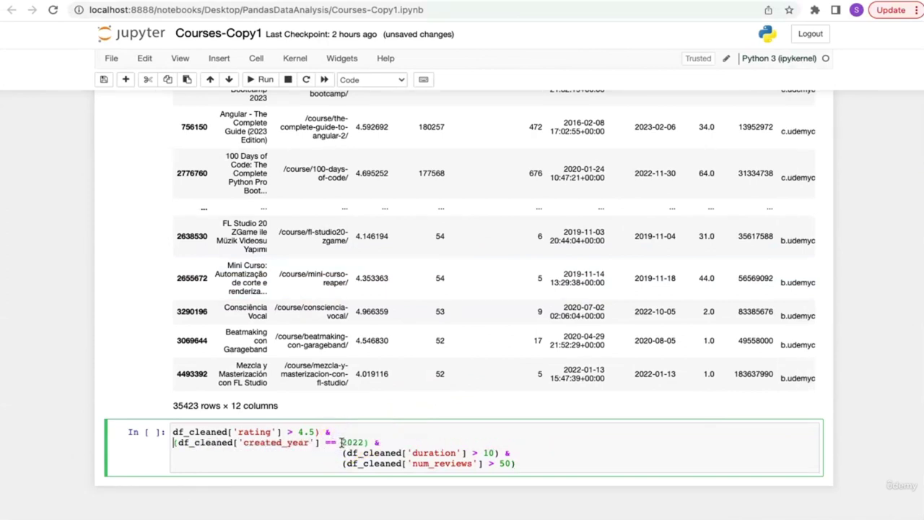
key("BackSpace")
key("BackSpace")
key("BackSpace")
key("BackSpace")
key("BackSpace")
key("BackSpace")
key("BackSpace")
key("BackSpace")
key("BackSpace")
key("BackSpace")
key("BackSpace")
key("BackSpace")
key("BackSpace")
key("BackSpace")
key("BackSpace")
key("BackSpace")
key("BackSpace")
key("BackSpace")
key("BackSpace")
key("BackSpace")
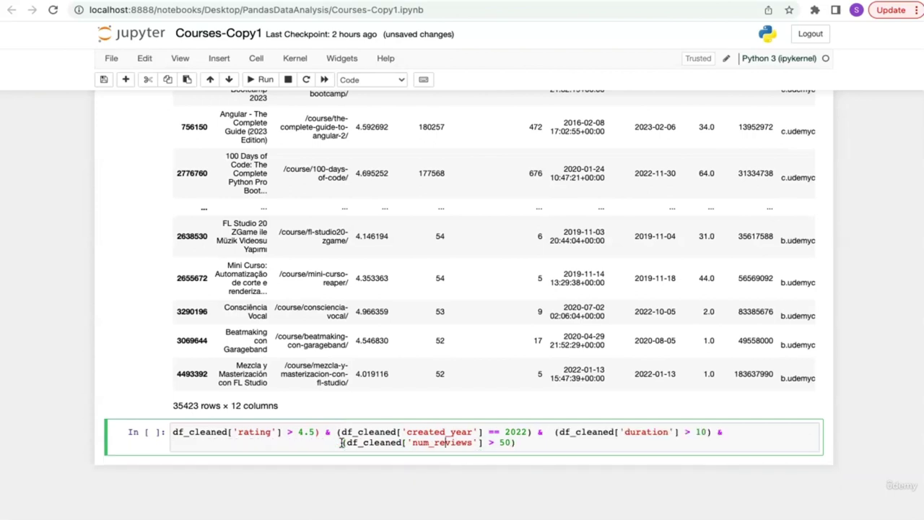
key("BackSpace")
key("BackSpace")
key("BackSpace")
key("BackSpace")
key("BackSpace")
key("BackSpace")
key("BackSpace")
key("BackSpace")
key("BackSpace")
key("BackSpace")
key("BackSpace")
key("BackSpace")
key("BackSpace")
key("BackSpace")
key("BackSpace")
key("BackSpace")
key("BackSpace")
key("BackSpace")
key("BackSpace")
key("BackSpace")
key("BackSpace")
key("BackSpace")
key("BackSpace")
key("BackSpace")
key("BackSpace")
Run the combined-conditions cell, add the missing opening parenthesis before the first df_cleaned, and rerun it
key("shift+Return")
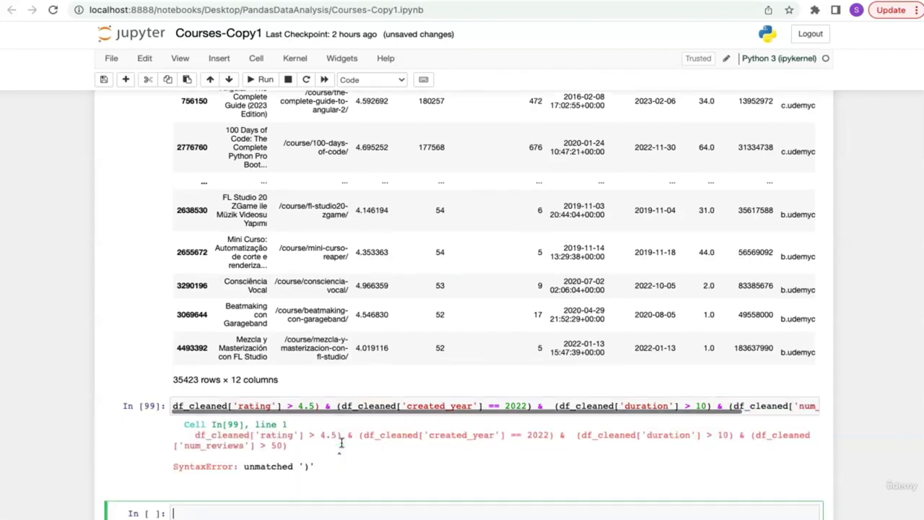
left_click(618, 406)
scroll(618, 406, "right", 3)
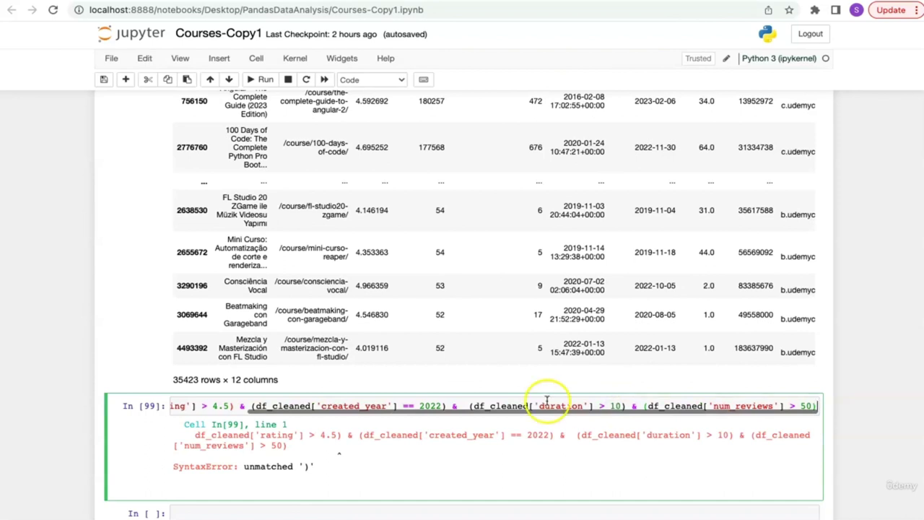
key("Home")
scroll(500, 406, "left", 2)
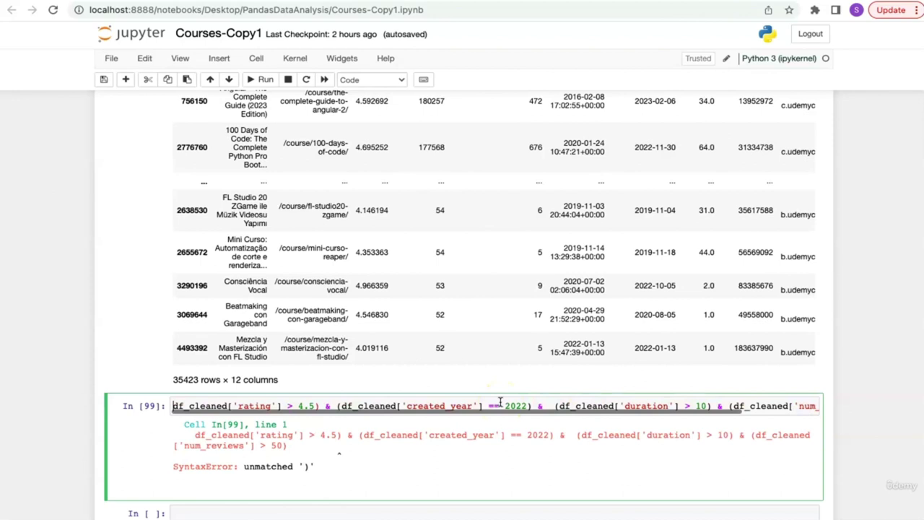
type("(")
key("shift+Return")
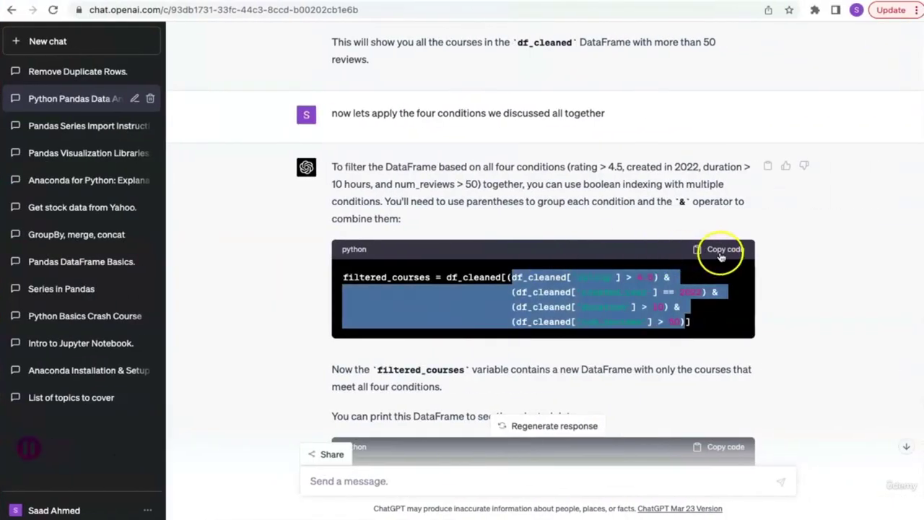
Copy ChatGPT's full filtered_courses code with the four combined conditions into the empty notebook cell and run it
left_click(719, 249)
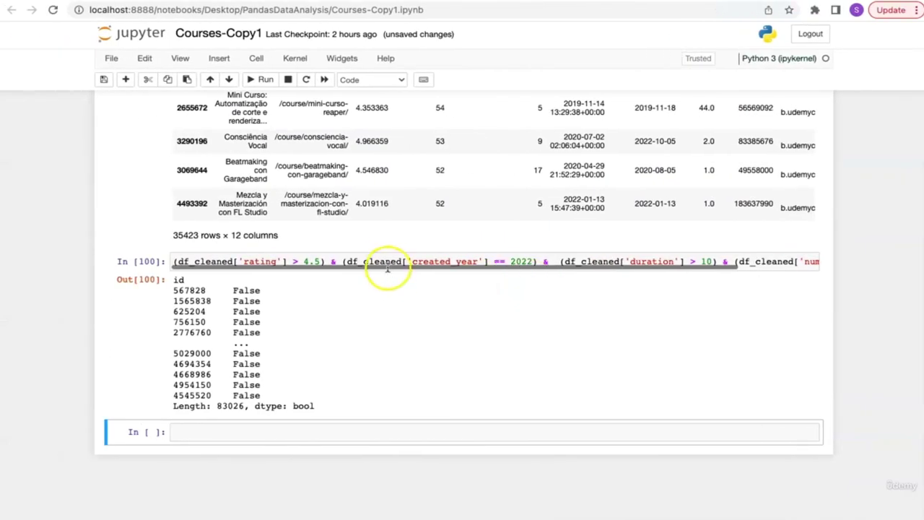
left_click(387, 266)
left_click(359, 432)
type("filtered_courses = df_cleaned[(df_cleaned['rating'] > 4.5) &                               (df_cleaned['created_year'] == 2022) &                               (df_cleaned['duration'] > 10) &                               (df_cleaned['num_reviews'] > 50)]")
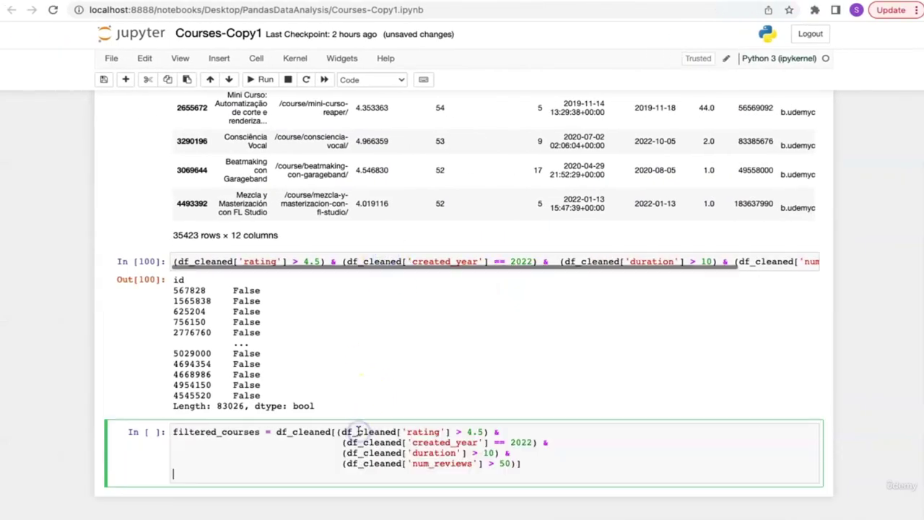
key("shift+Return")
Add filtered_courses as the cell's last line and rerun the cell to display the filtered DataFrame
double_click(230, 364)
key("super+c")
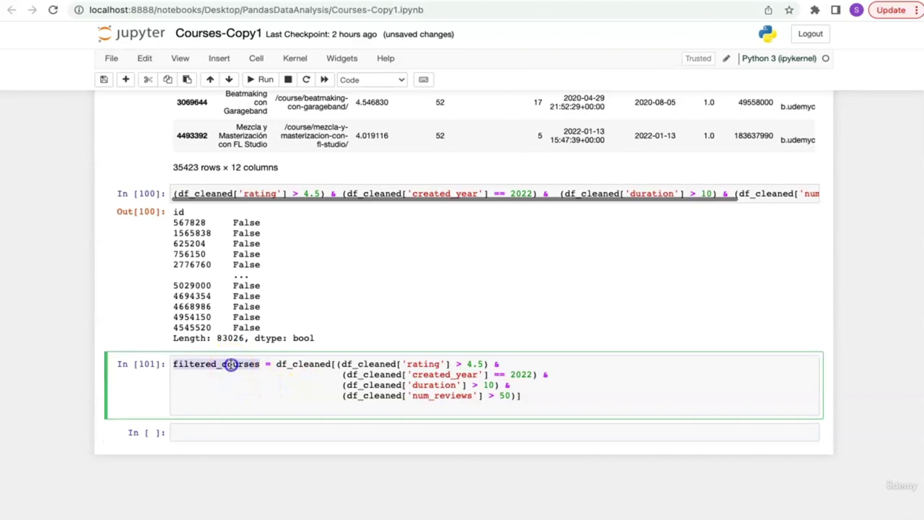
left_click(241, 410)
key("super+v")
key("shift+Return")
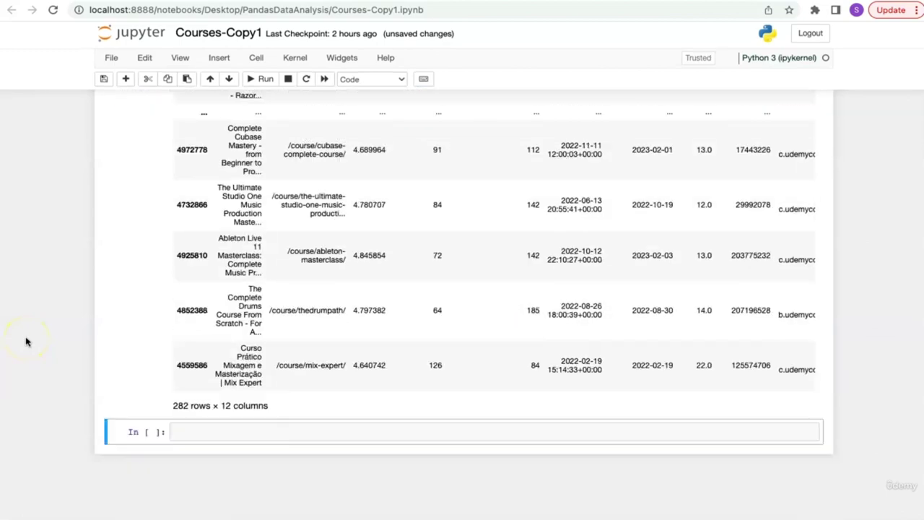
Check the filtered_courses table against the four conditions on rating, created_year, duration and num_reviews
scroll(26, 342, "up", 7)
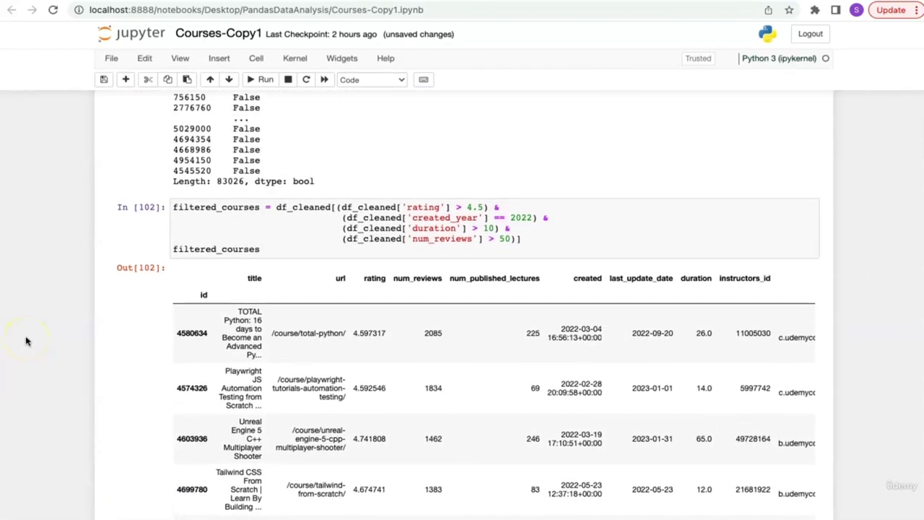
left_click_drag(340, 208, 525, 240)
left_click(850, 279)
scroll(852, 282, "down", 3)
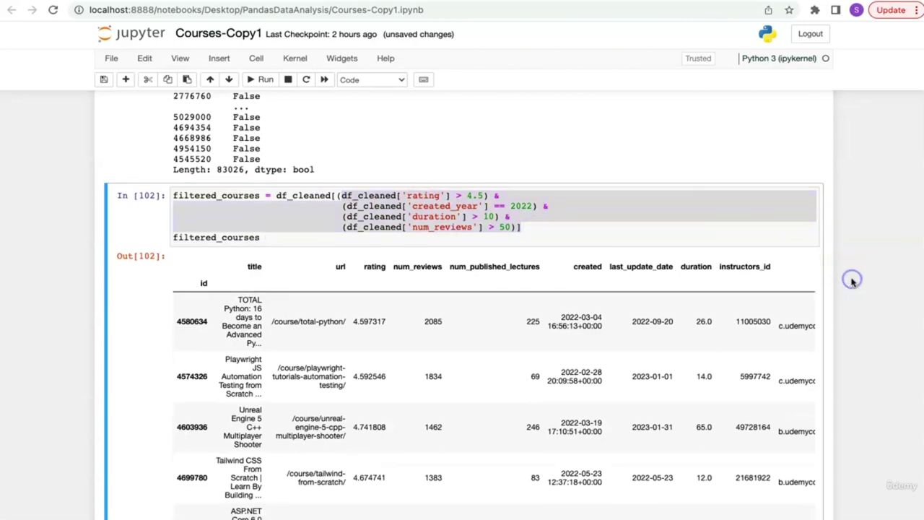
scroll(852, 282, "down", 5)
Read the ChatGPT prompt adding an instructor id filter and locate its value in the notebook table's instructors_id column
key("ctrl+Right")
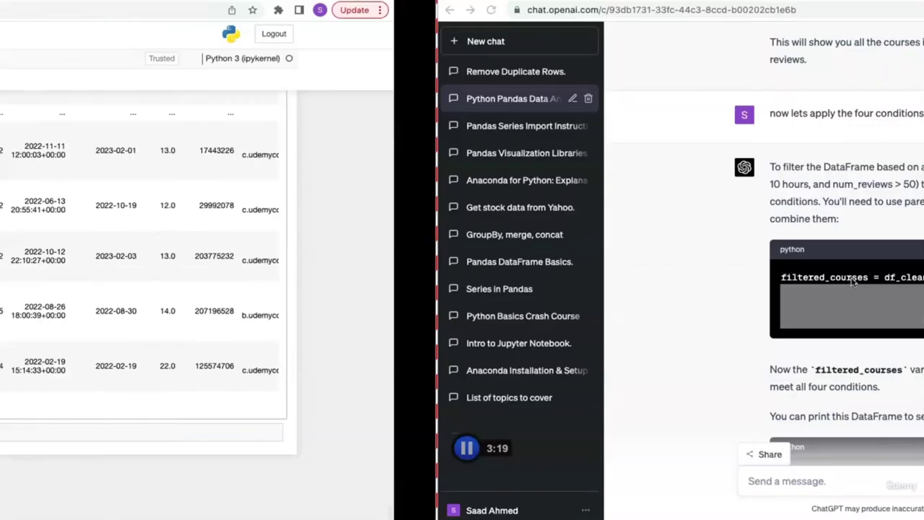
scroll(550, 283, "down", 5)
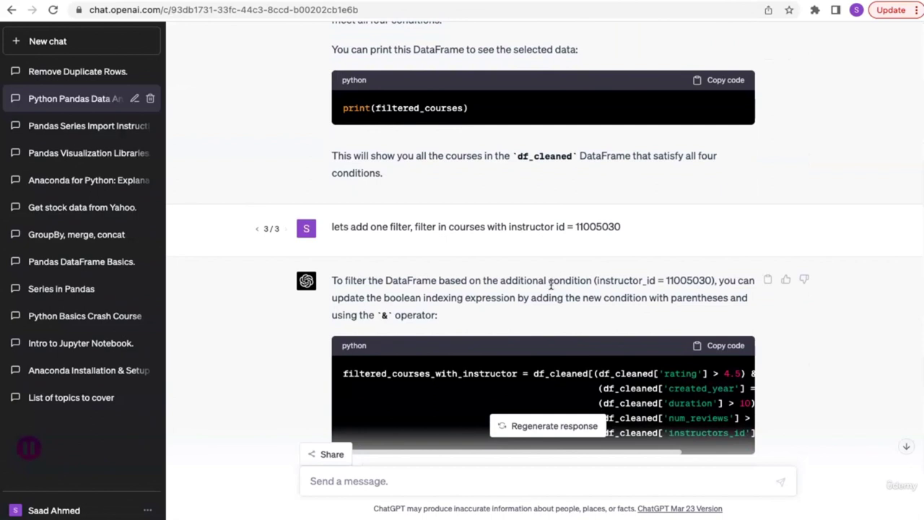
scroll(550, 284, "down", 1)
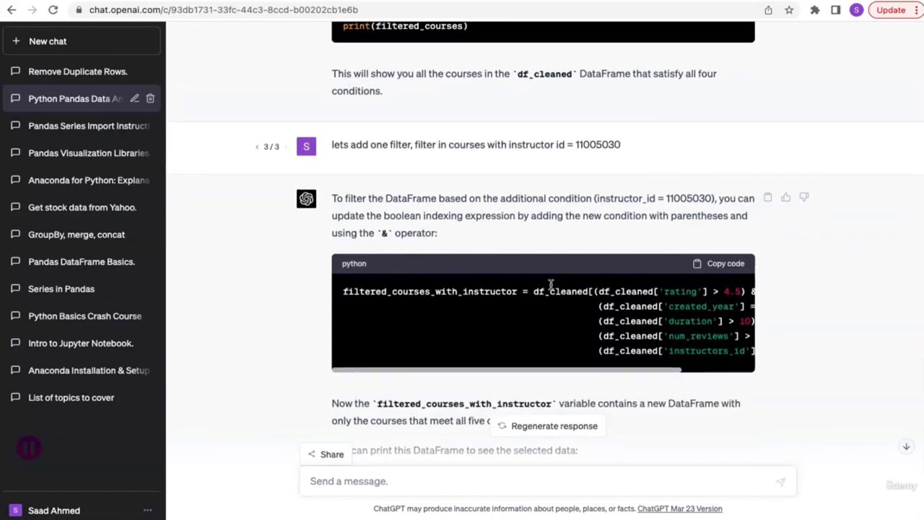
left_click(457, 148)
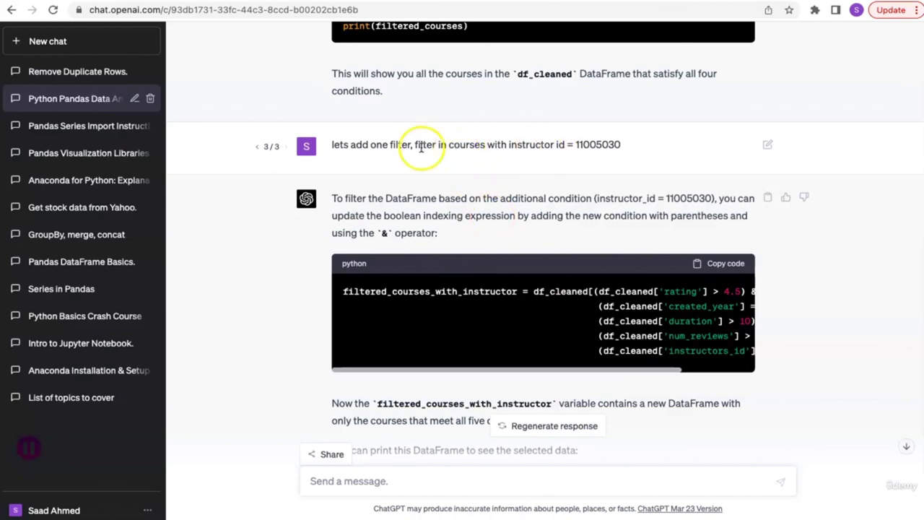
key("super+Tab")
scroll(383, 170, "up", 10)
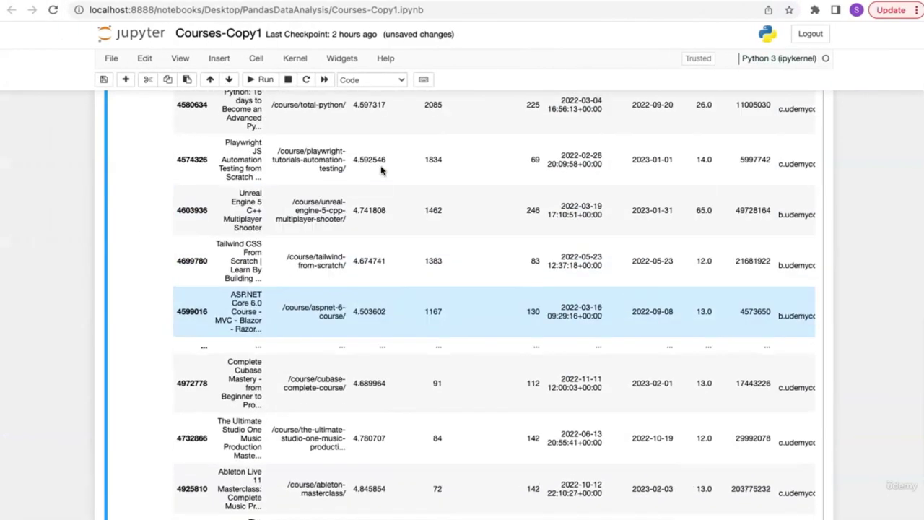
scroll(382, 171, "up", 1)
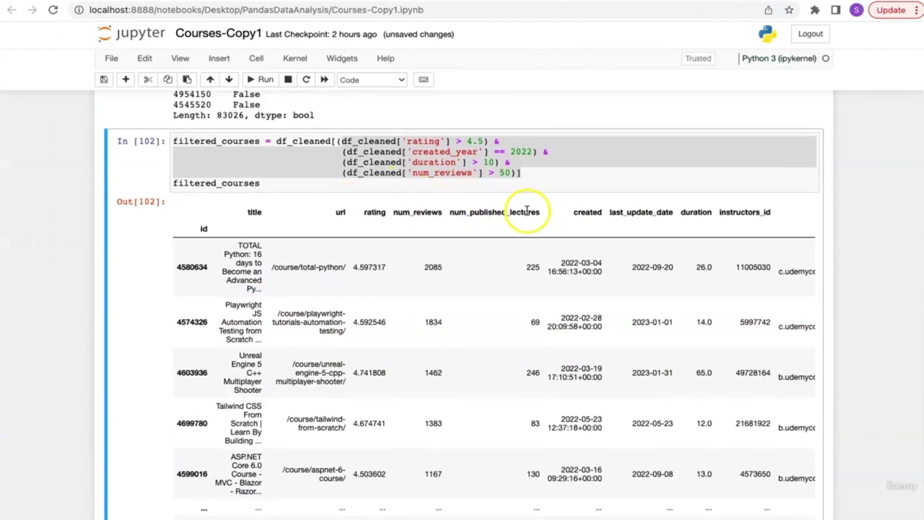
scroll(684, 233, "right", 2)
double_click(704, 211)
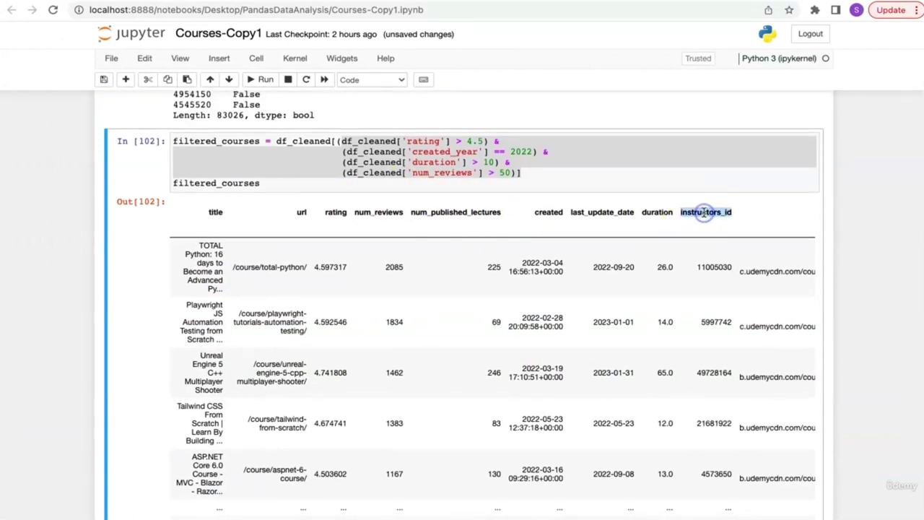
double_click(712, 267)
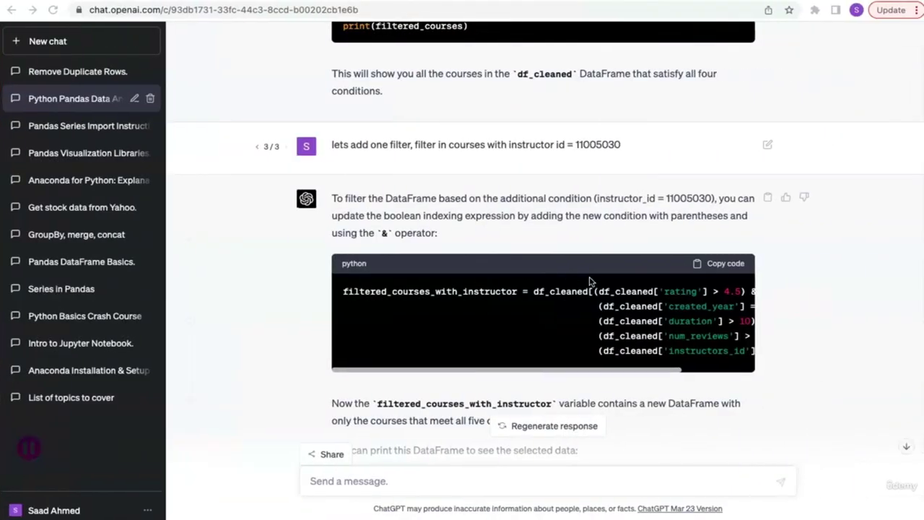
Examine ChatGPT's filtered_courses_with_instructor code, focusing on the added instructors_id condition after the four existing ones
left_click(458, 344)
scroll(456, 345, "down", 3)
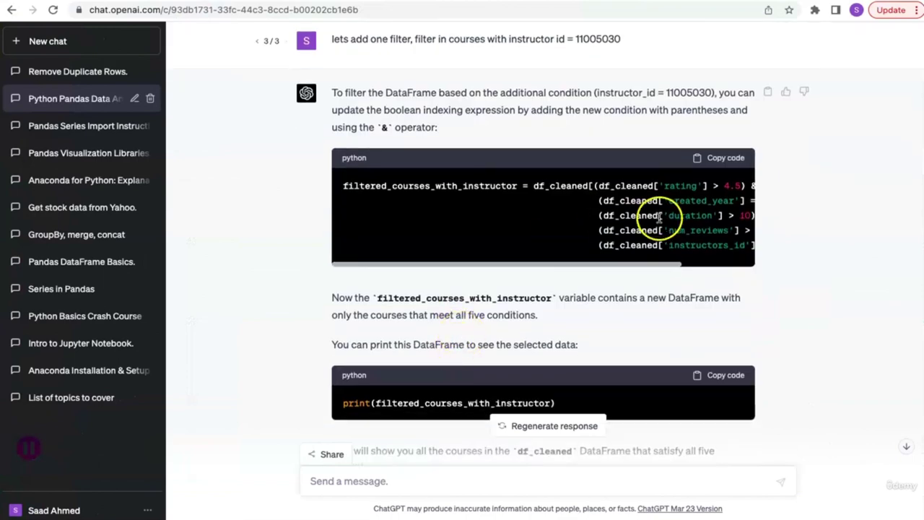
scroll(443, 311, "down", 2)
scroll(443, 312, "down", 1)
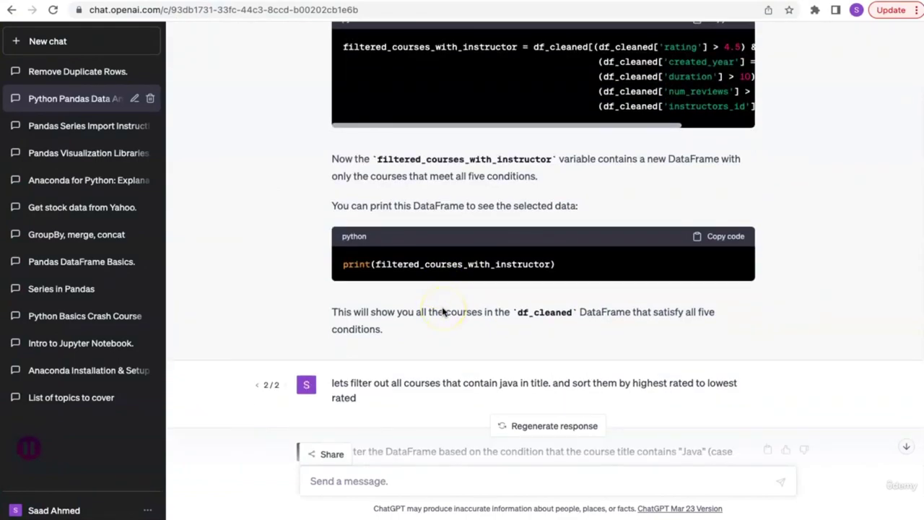
scroll(443, 310, "up", 2)
left_click_drag(605, 268, 711, 263)
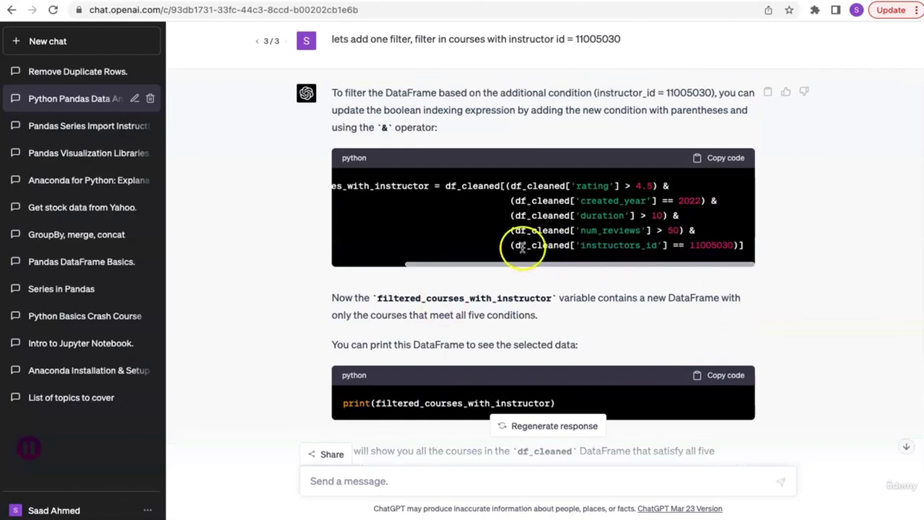
left_click_drag(510, 245, 742, 244)
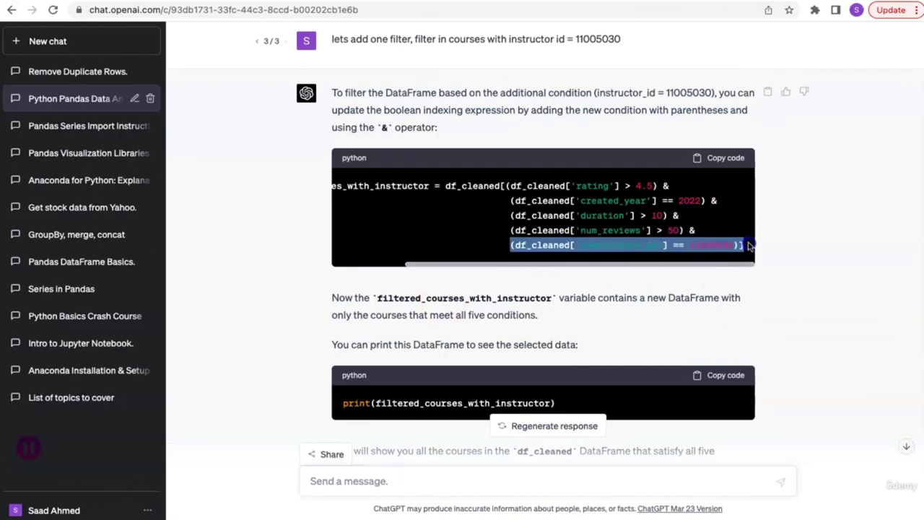
Copy ChatGPT's filtered_courses_with_instructor code with all five conditions into the empty notebook cell
left_click(722, 158)
key("ctrl+Tab")
scroll(470, 325, "down", 10)
left_click(436, 433)
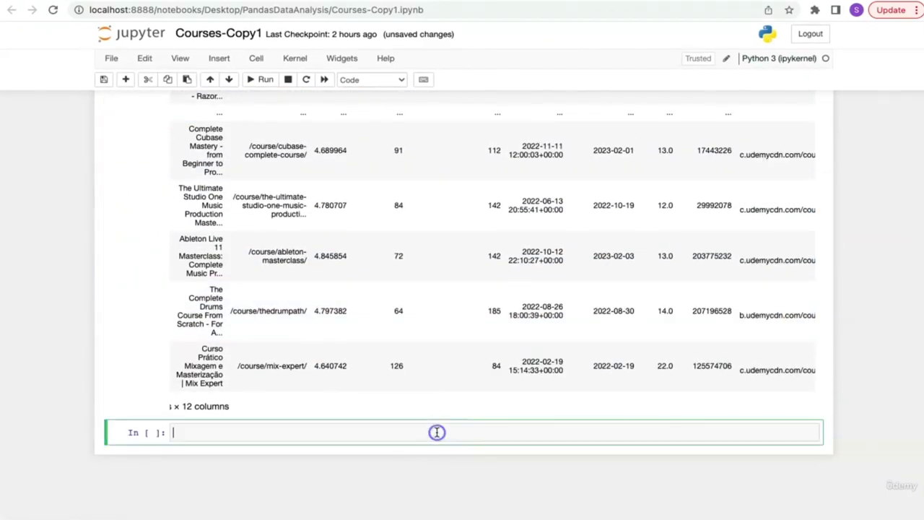
key("ctrl+v")
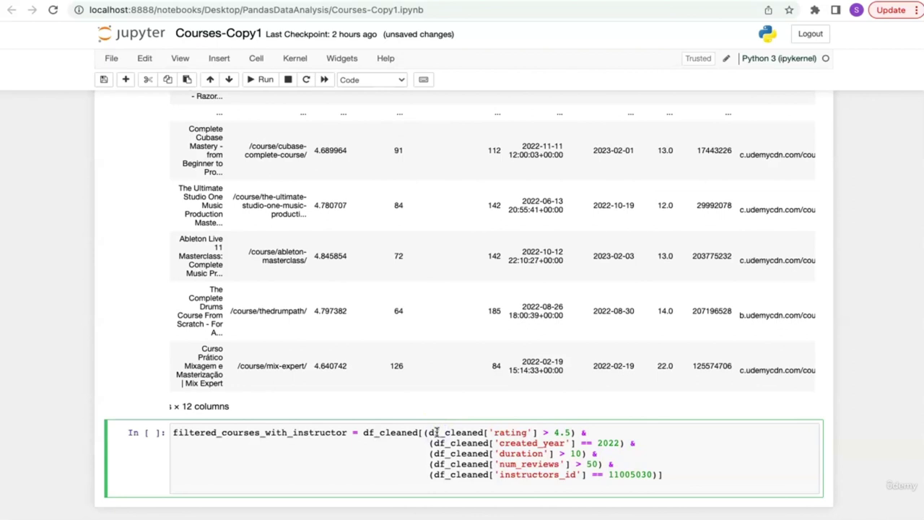
Add filtered_courses_with_instructor as the cell's last line and run the cell to display the result
double_click(294, 433)
key("ctrl+c")
left_click(291, 486)
key("ctrl+v")
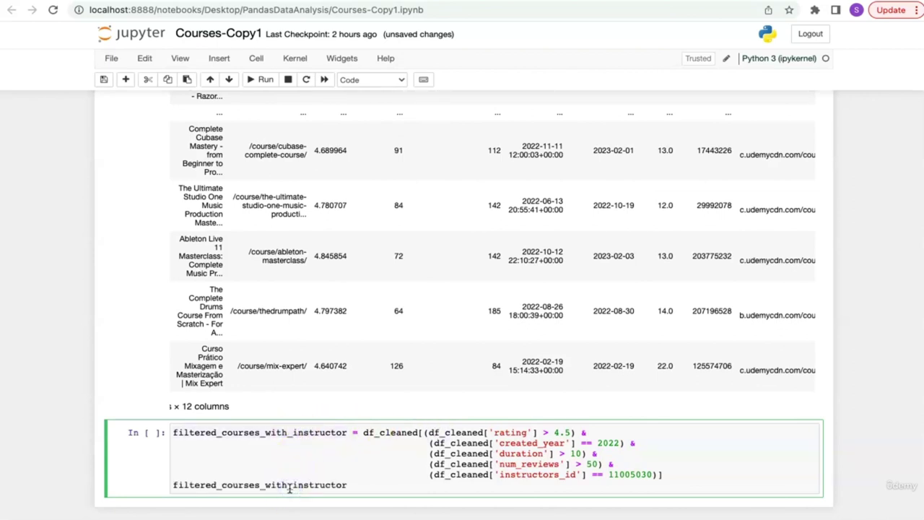
key("shift+Return")
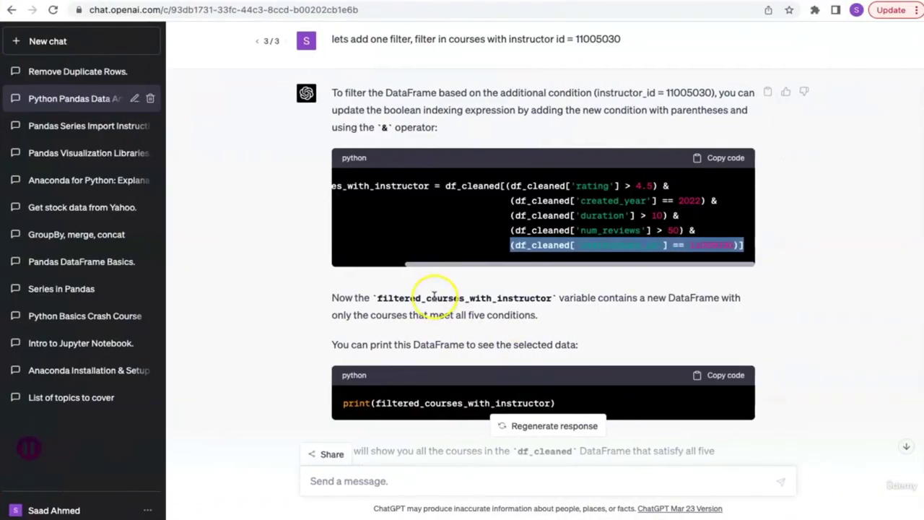
Read the ChatGPT prompt asking for courses with java in the title, sorted from highest to lowest rated
scroll(434, 294, "down", 3)
scroll(433, 241, "down", 2)
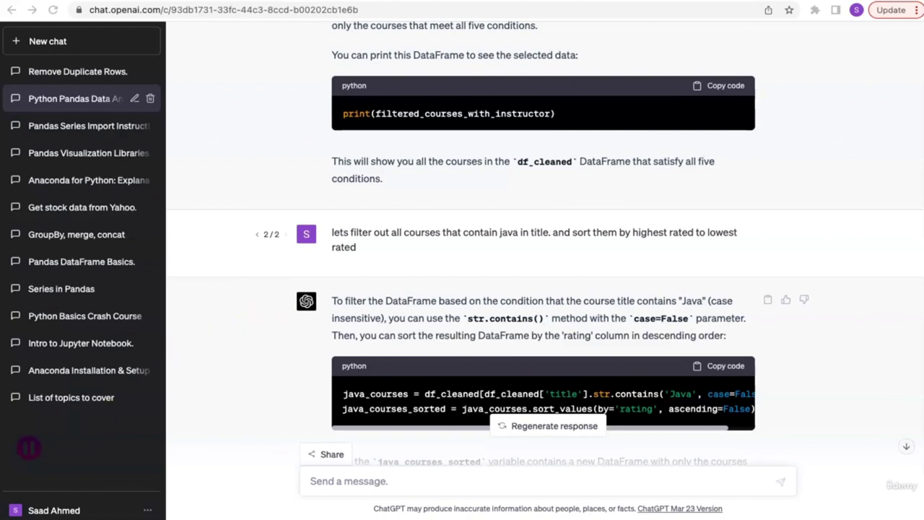
scroll(193, 268, "down", 2)
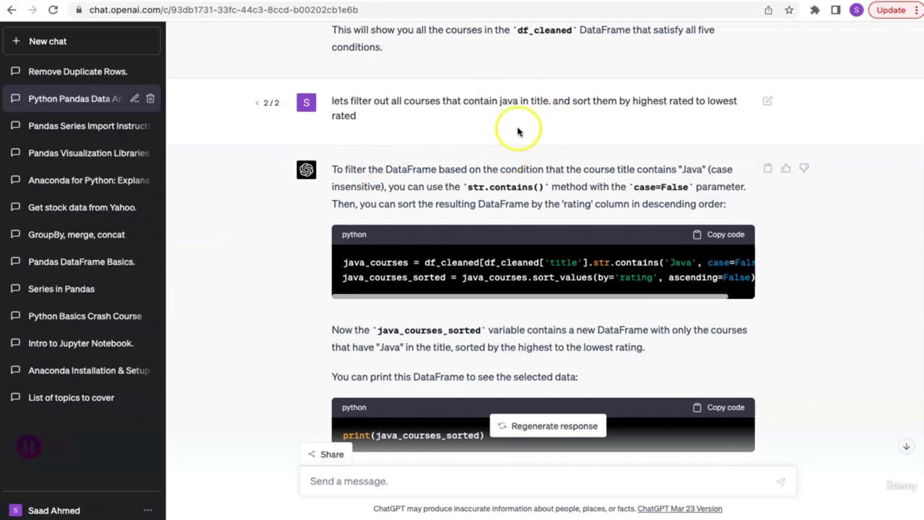
left_click_drag(498, 100, 549, 101)
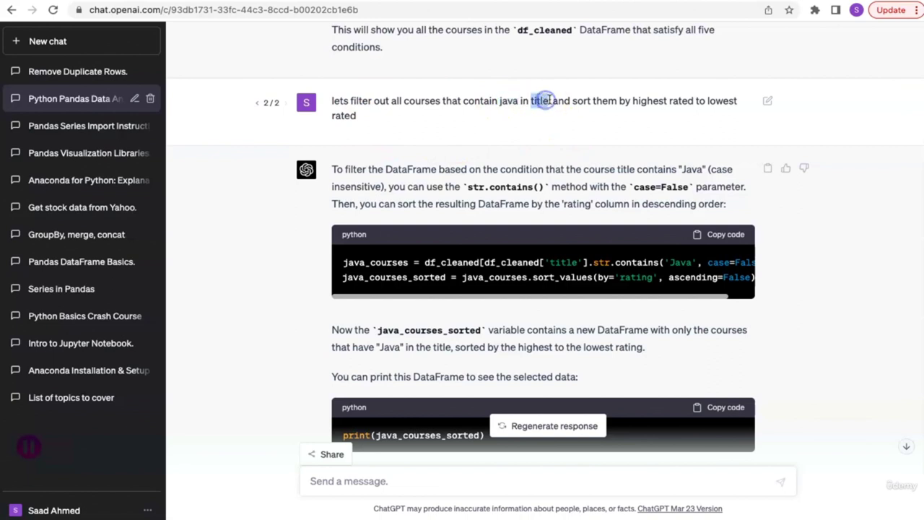
left_click(648, 103)
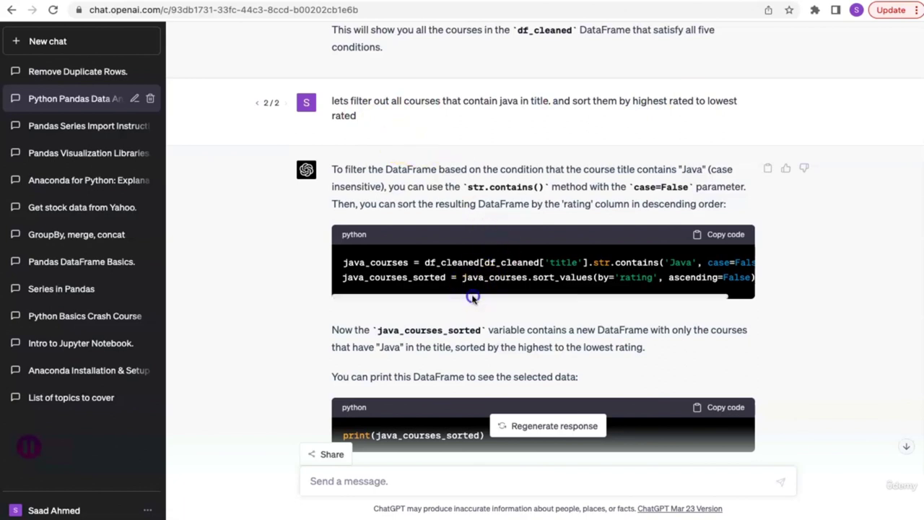
left_click_drag(500, 100, 521, 99)
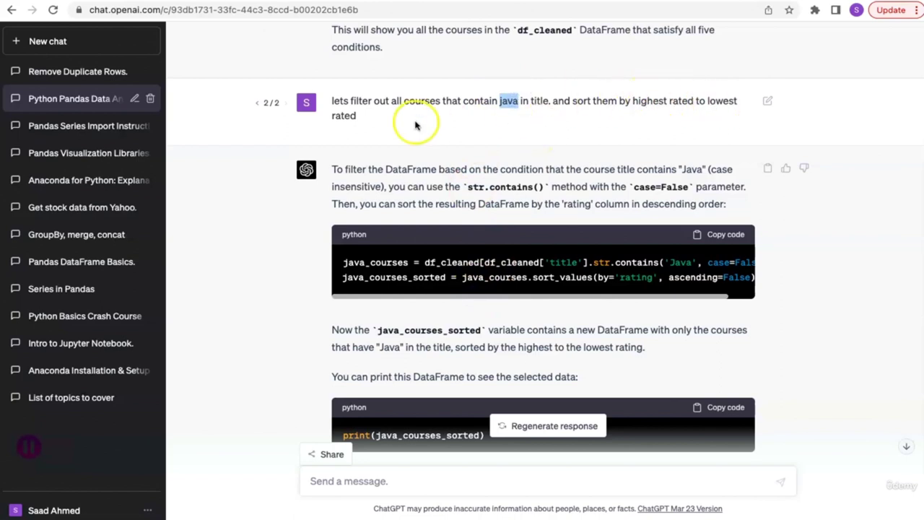
Study ChatGPT's java_courses answer, covering the case-insensitive str.contains() filter with case=False and the descending sort by rating
scroll(464, 195, "down", 2)
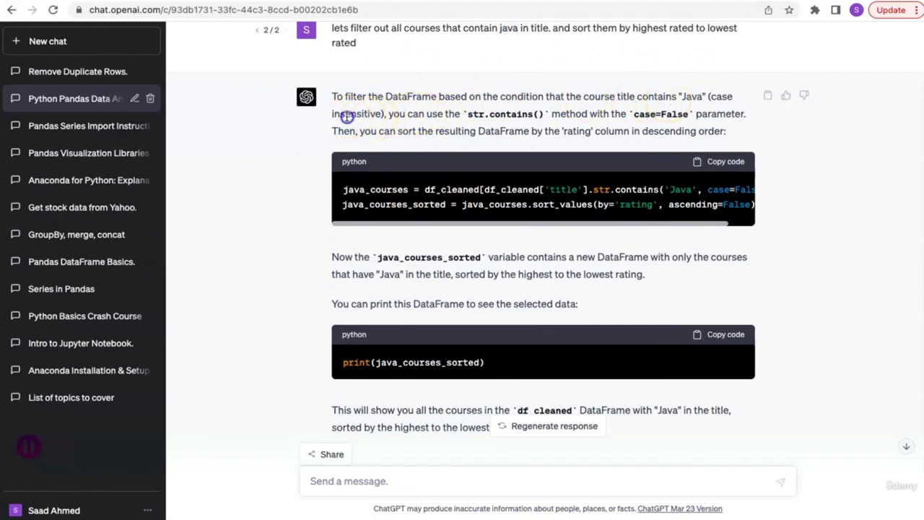
double_click(347, 116)
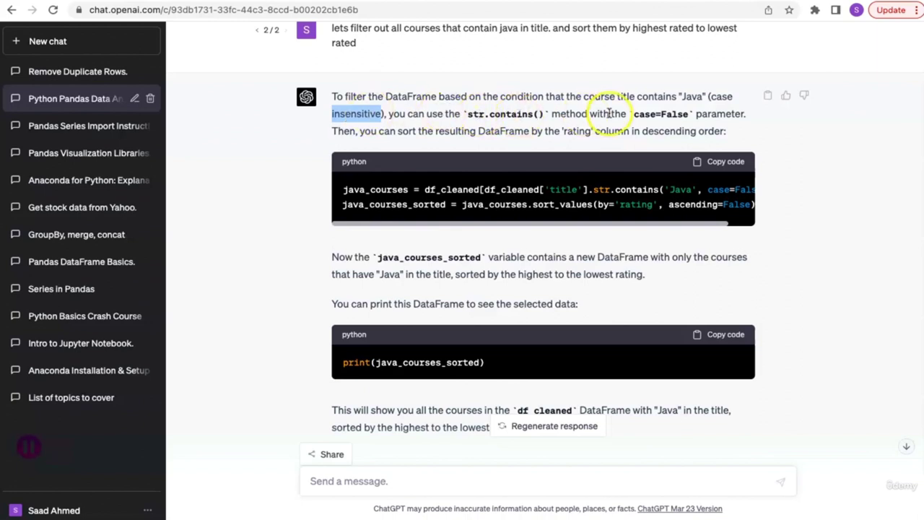
double_click(675, 114)
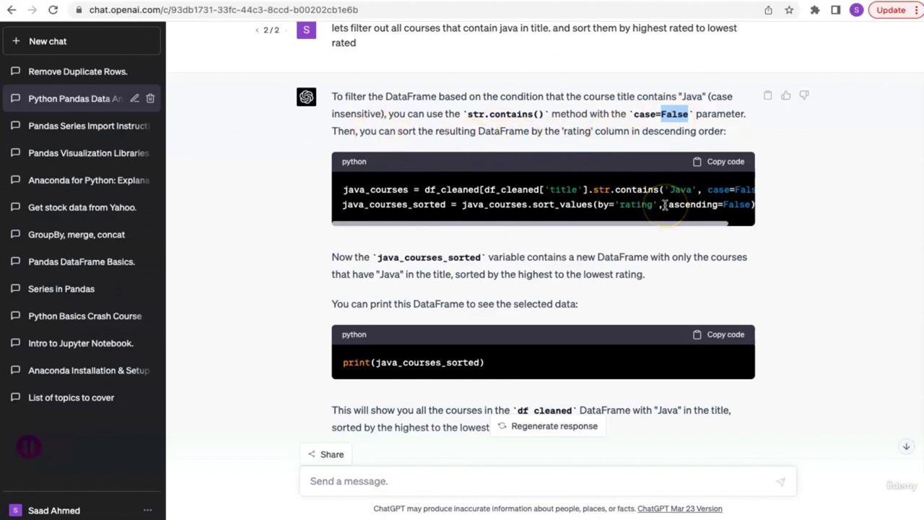
scroll(615, 207, "right", 3)
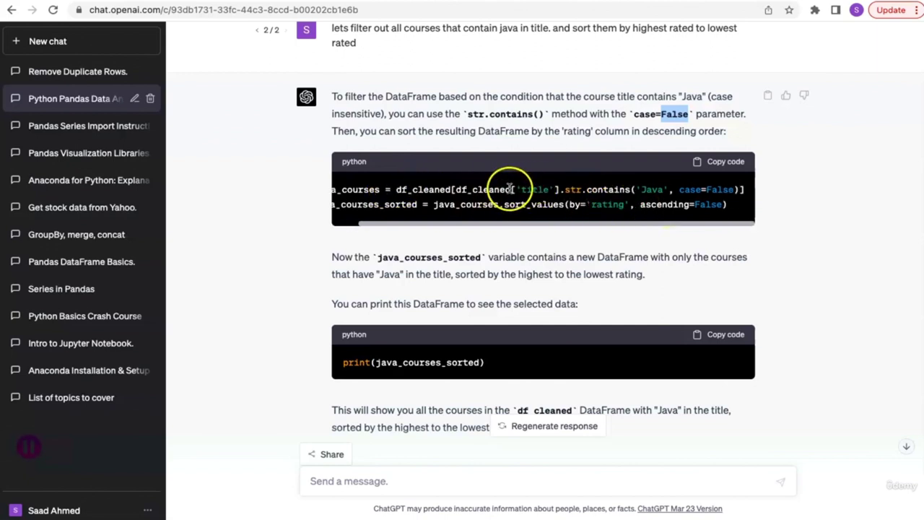
Copy ChatGPT's df_cleaned['title'].str.contains('Java', case=False) condition into the empty notebook cell and run it
left_click_drag(456, 190, 564, 190)
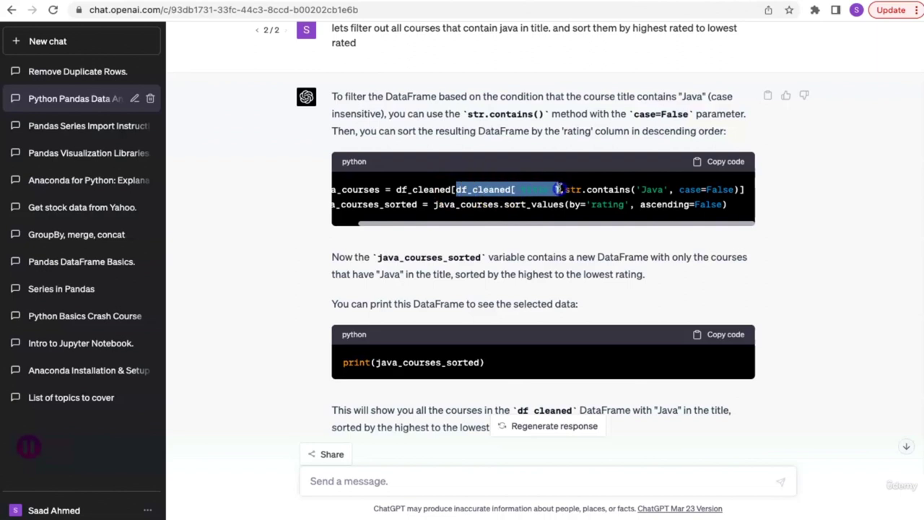
left_click_drag(558, 189, 731, 189)
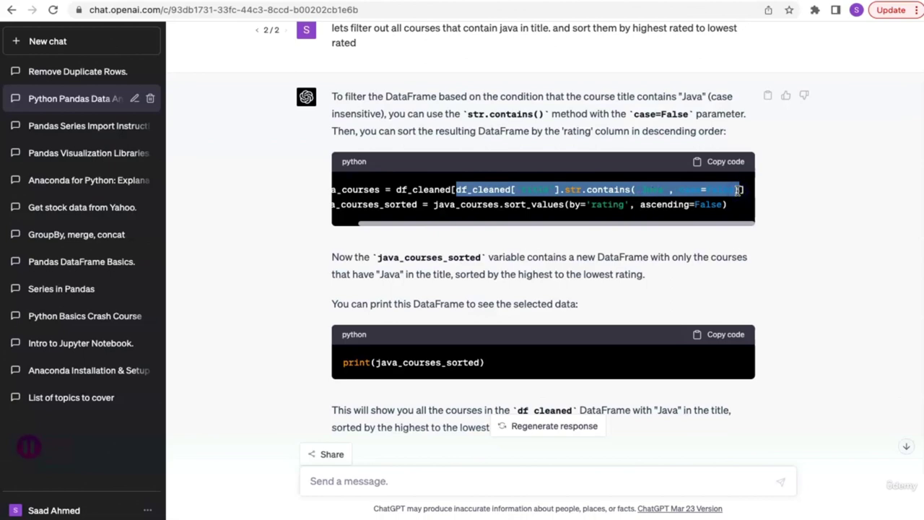
key("ctrl+Left")
left_click(361, 438)
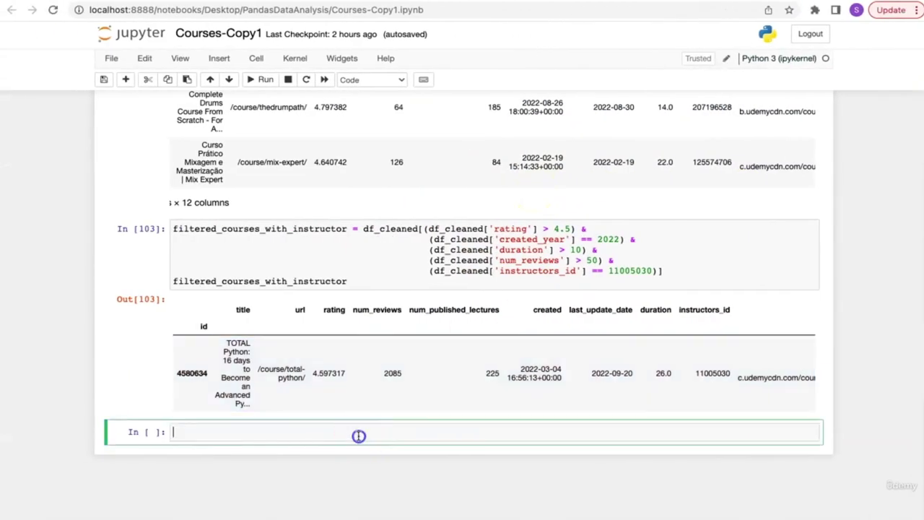
type("df_cleaned['title'].str.contains('Java', case=False)")
key("Return")
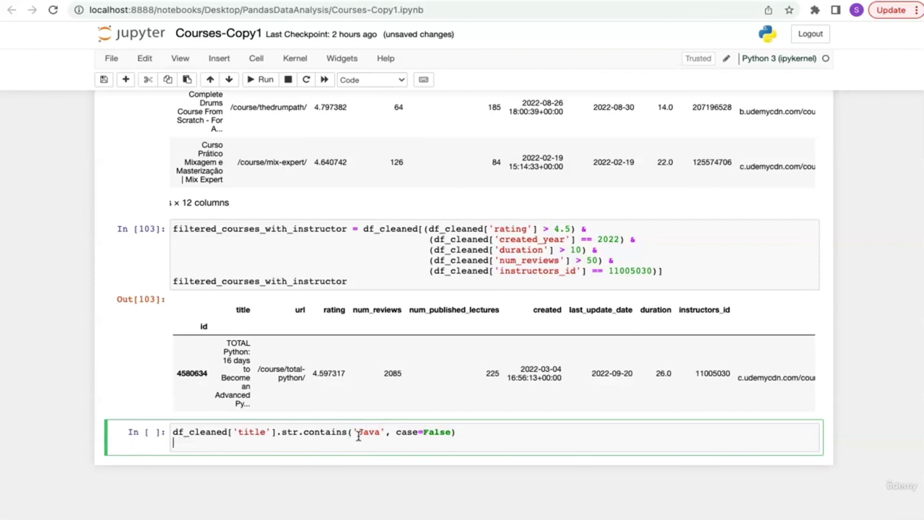
key("shift+Return")
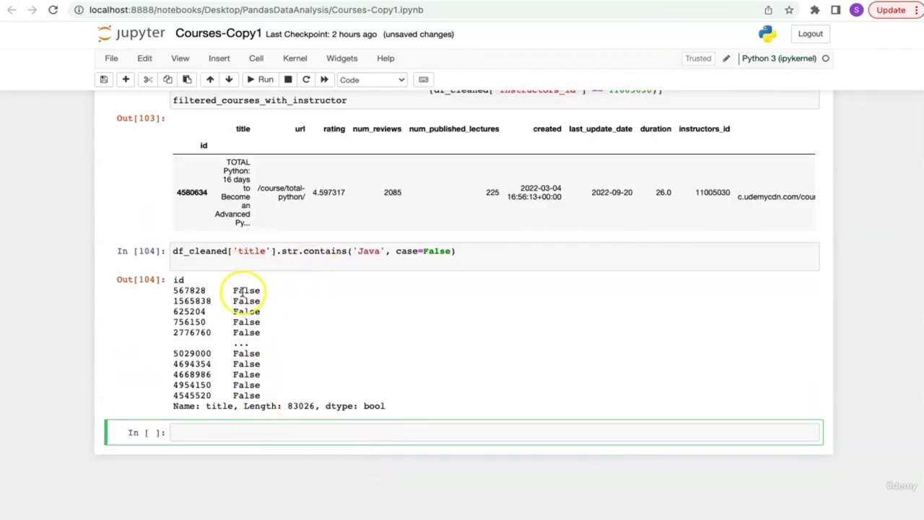
double_click(250, 251)
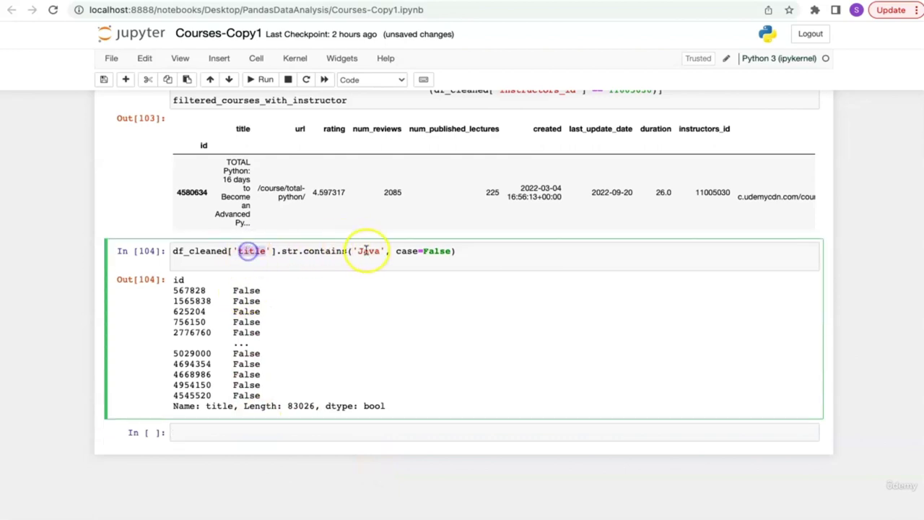
double_click(370, 251)
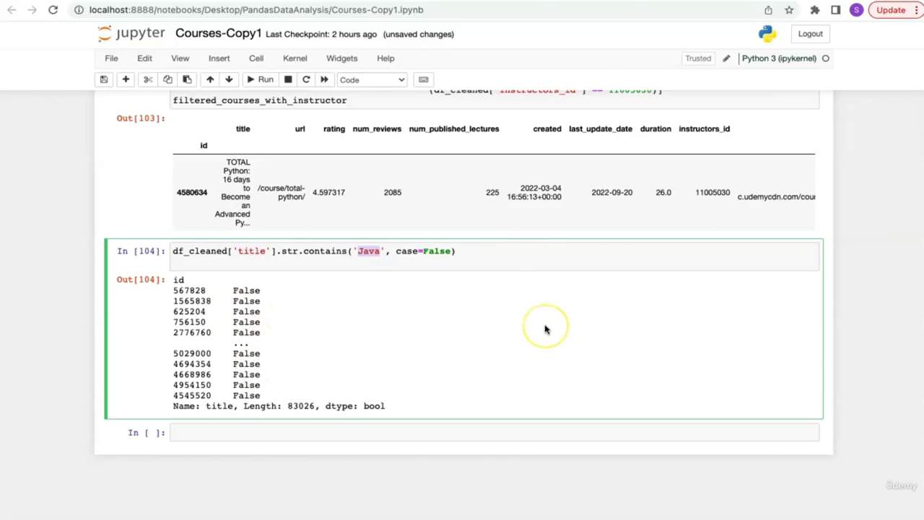
Copy ChatGPT's java_courses = df_cleaned[df_cleaned['title'].str.contains('Java', case=False)] line into the empty notebook cell
key("super+Tab")
left_click(465, 205)
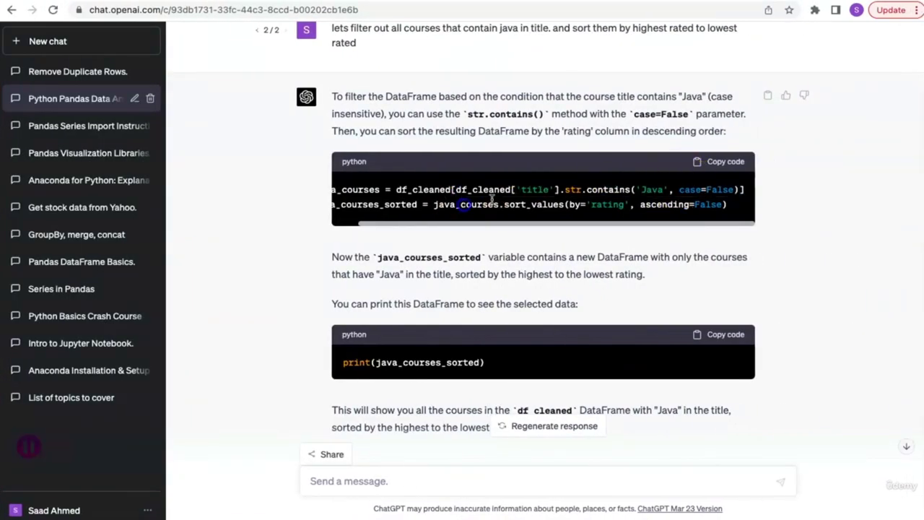
left_click_drag(738, 190, 342, 189)
key("super+c")
key("super+Tab")
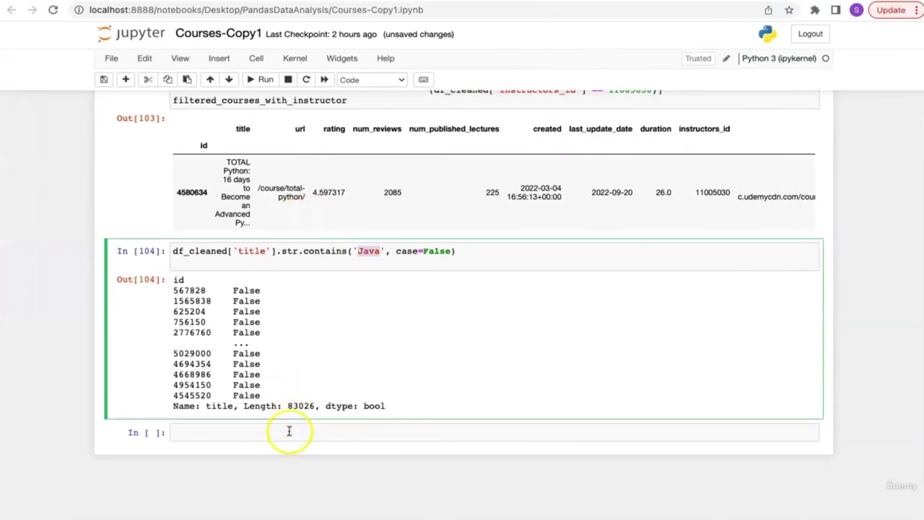
left_click(289, 432)
key("super+v")
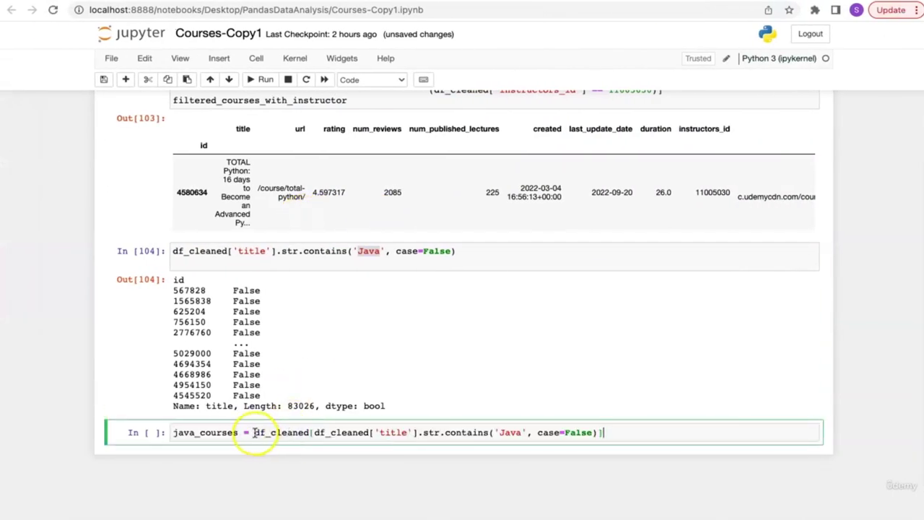
Add java_courses as the cell's last line and run the cell to display the filtered courses
left_click_drag(254, 432, 312, 432)
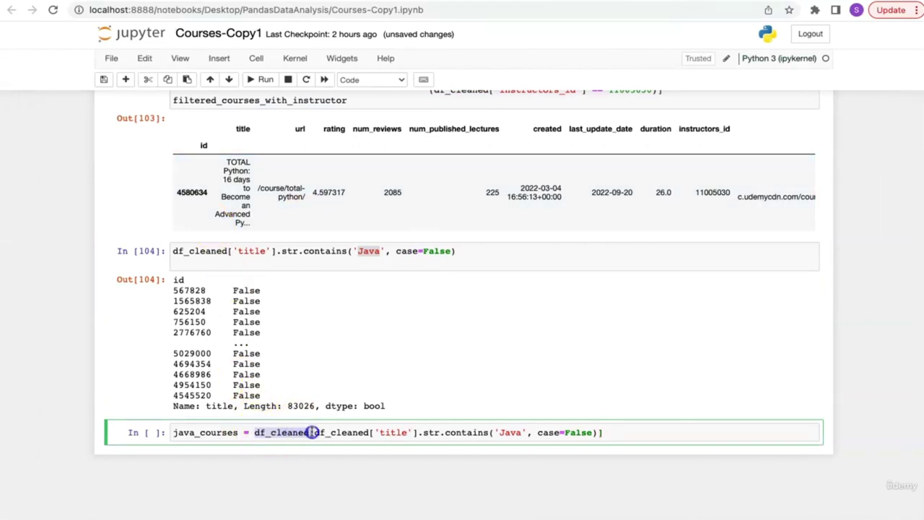
left_click(628, 436)
key("Return")
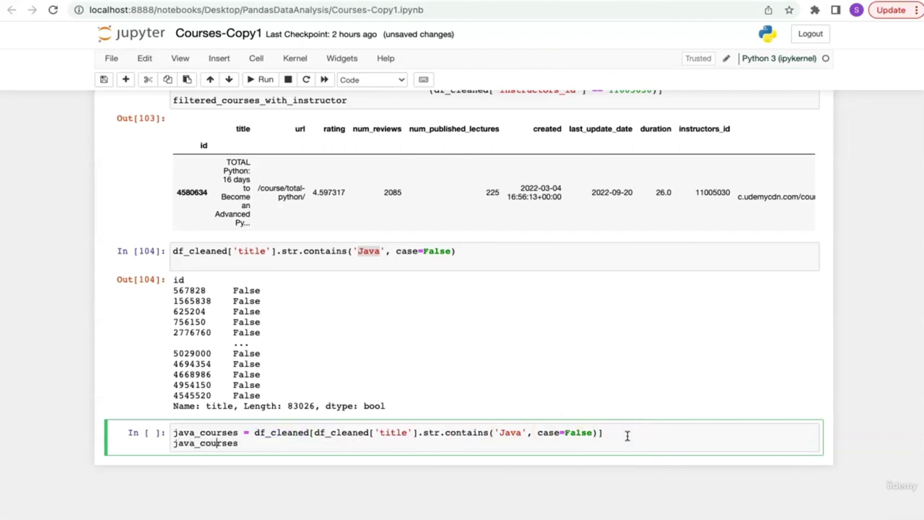
key("shift+Return")
Examine the java_courses output, checking the course titles for the Java match and the number of rows
scroll(611, 441, "down", 5)
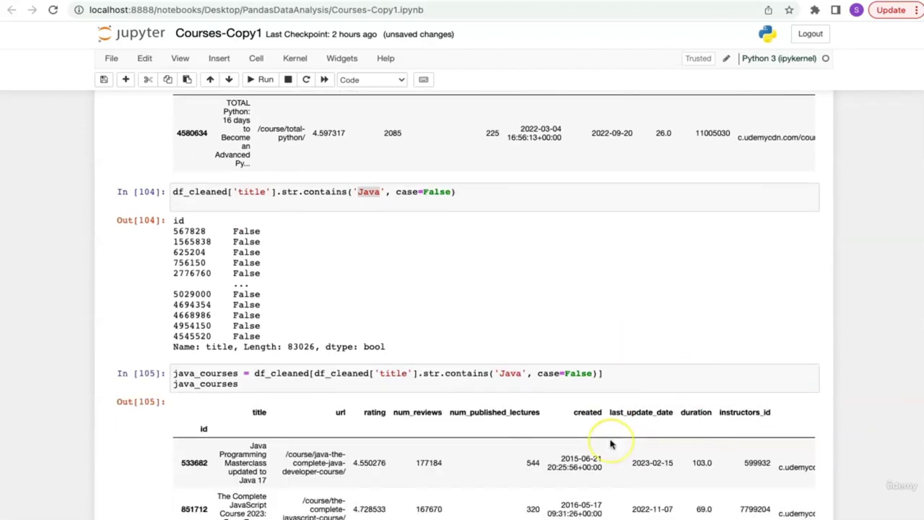
scroll(611, 441, "down", 3)
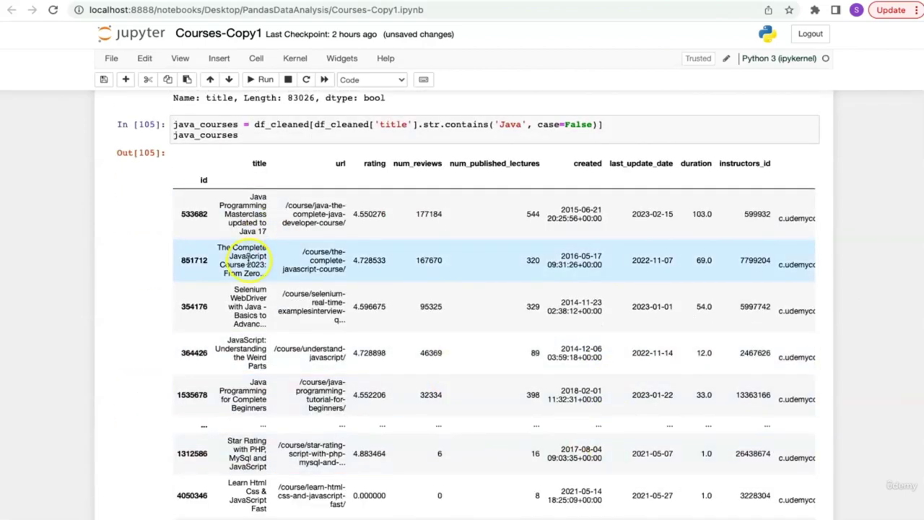
scroll(249, 257, "down", 2)
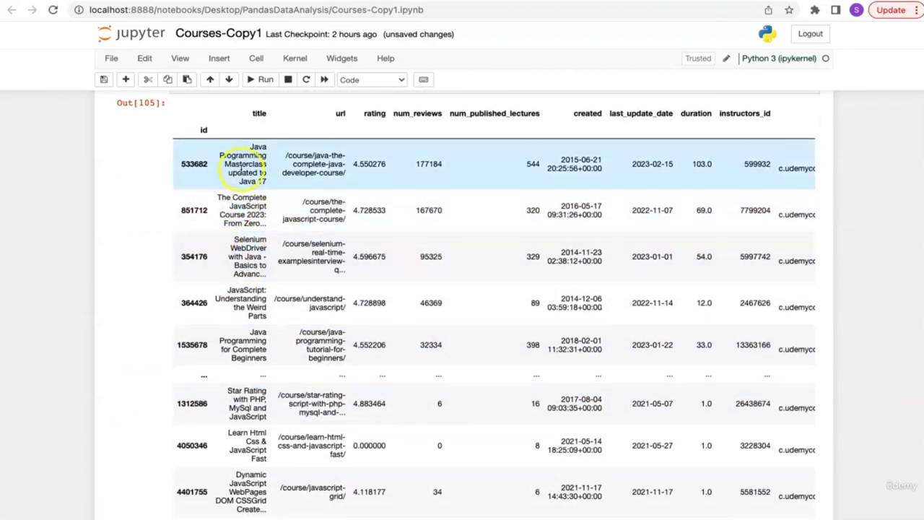
left_click_drag(250, 147, 260, 147)
left_click_drag(219, 198, 269, 206)
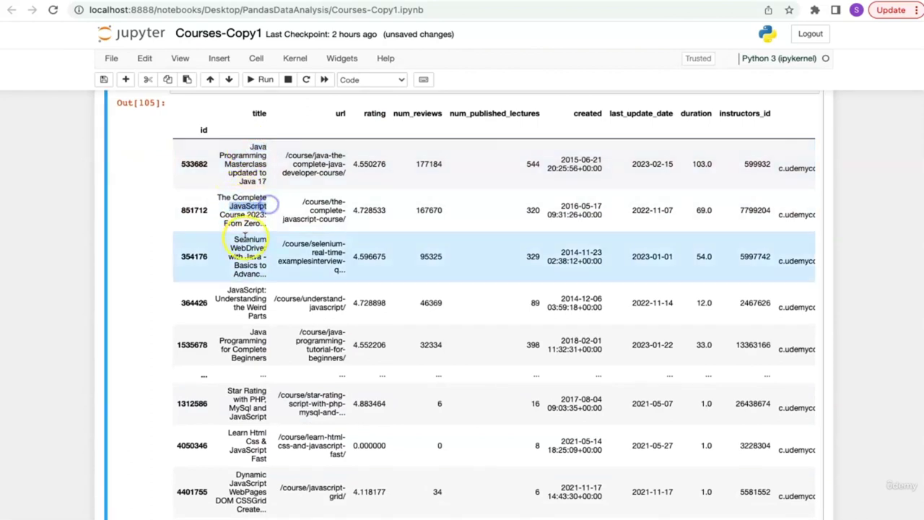
left_click_drag(246, 256, 260, 254)
scroll(264, 254, "down", 3)
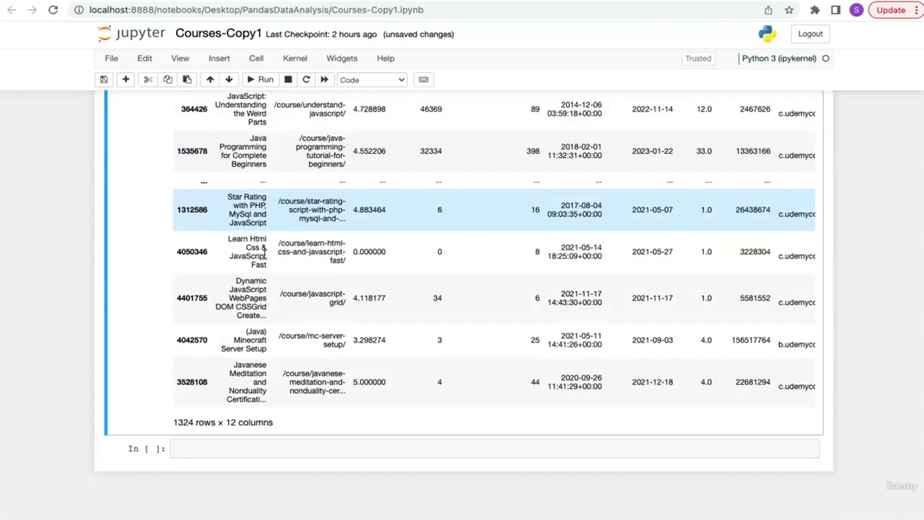
left_click_drag(190, 409, 173, 408)
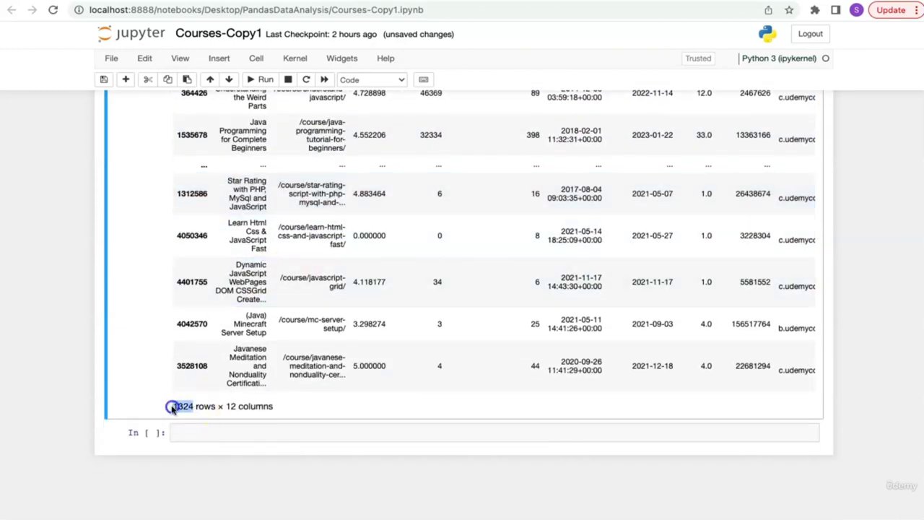
scroll(137, 231, "up", 5)
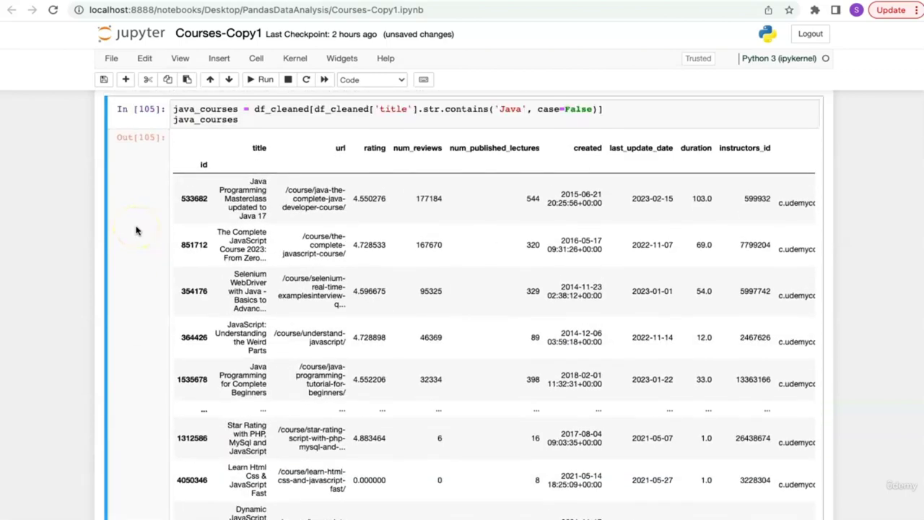
Copy ChatGPT's java_courses_sorted = java_courses.sort_values(by='rating', ascending=False) line into the empty notebook cell and run it
key("ctrl+Right")
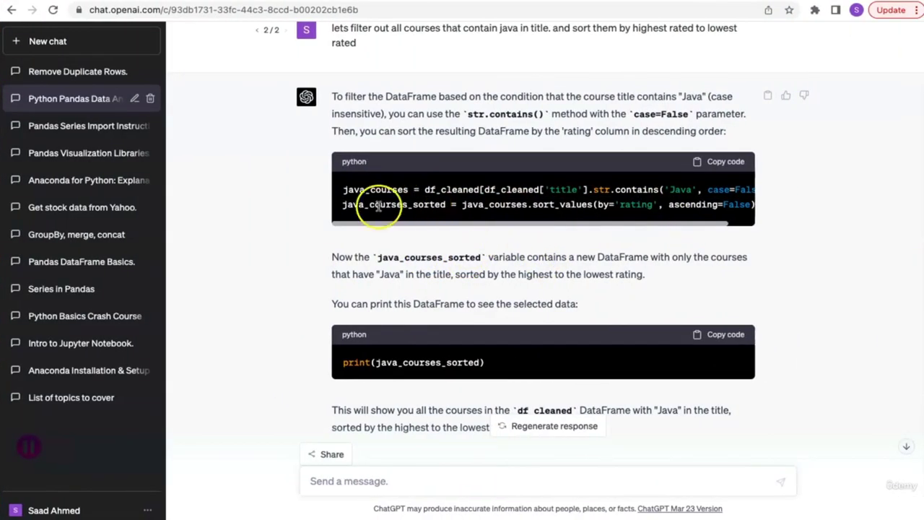
left_click(344, 205)
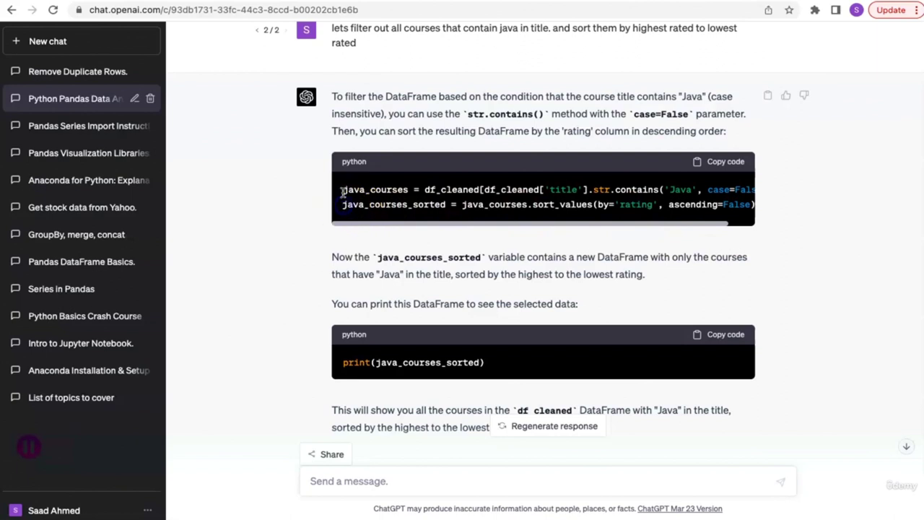
left_click_drag(344, 205, 771, 209)
key("ctrl+c")
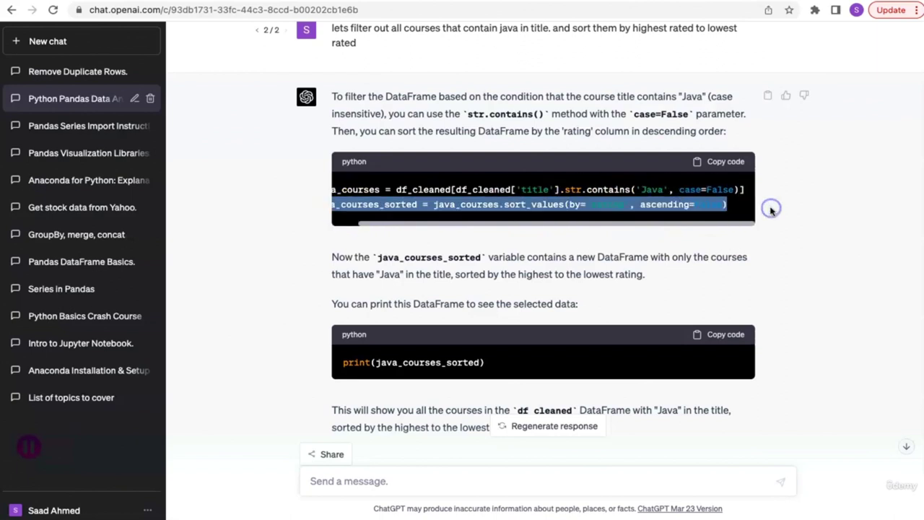
double_click(710, 204)
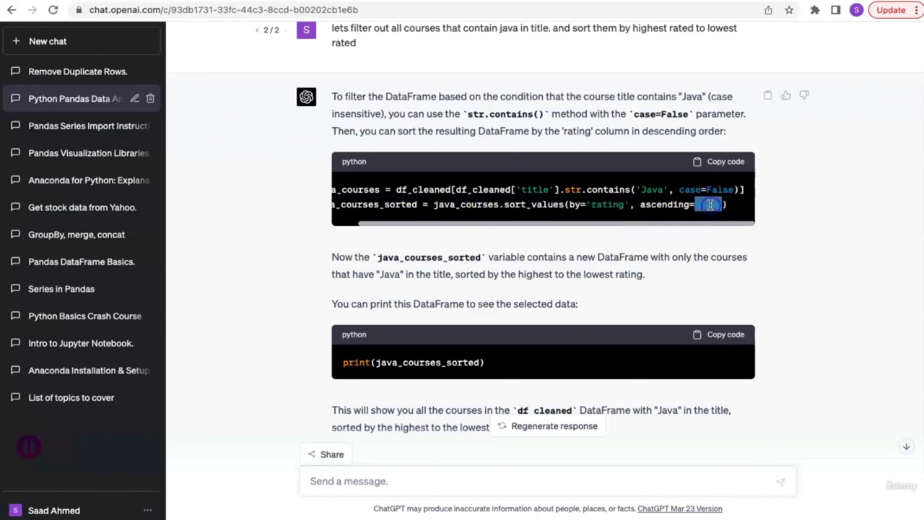
double_click(608, 204)
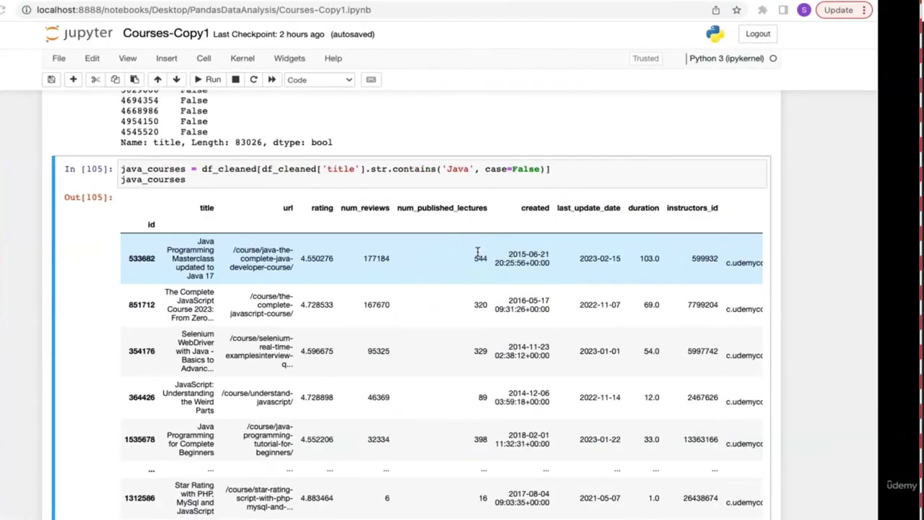
scroll(406, 318, "down", 5)
left_click(319, 431)
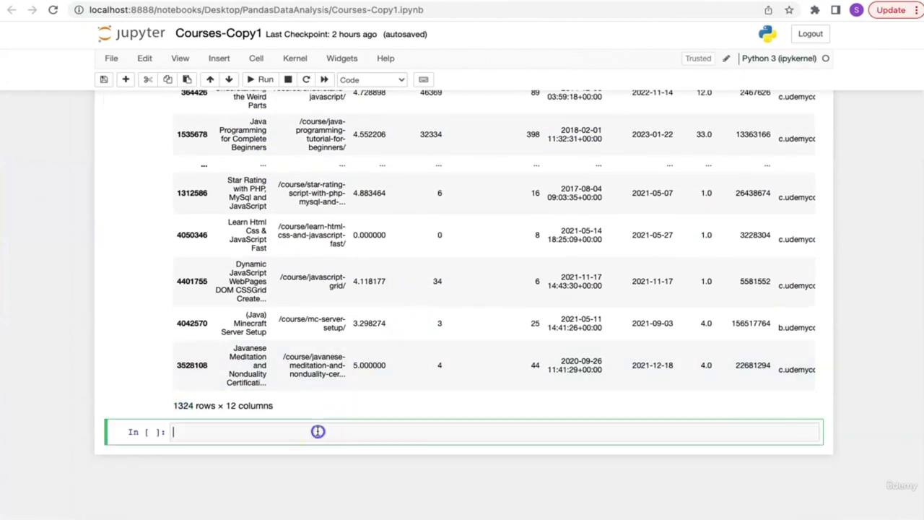
key("ctrl+v")
key("shift+Return")
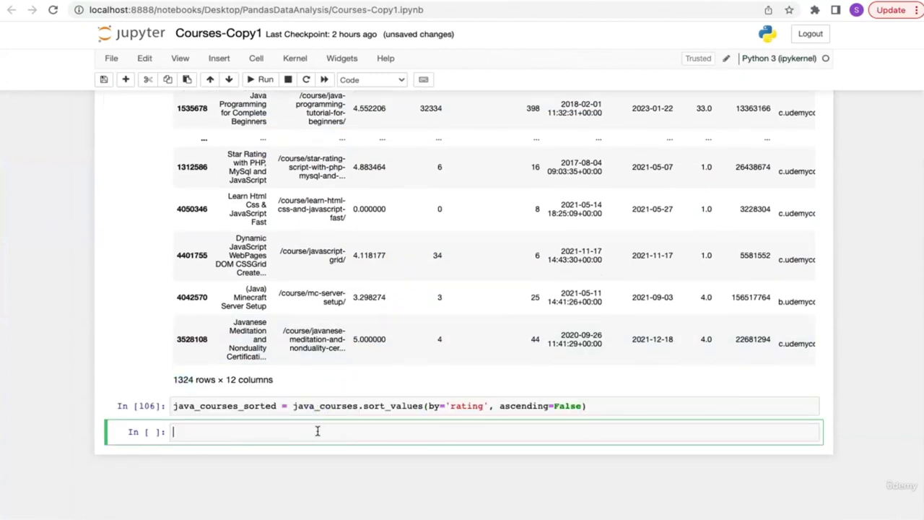
Add java_courses_sorted as the last line of the sorting cell and rerun it to display the result
double_click(245, 406)
key("ctrl+c")
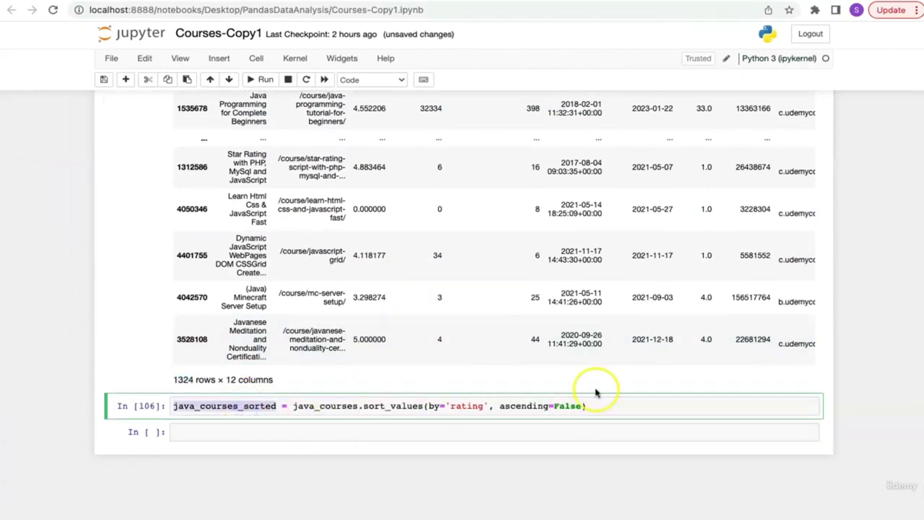
left_click(625, 404)
key("Return")
key("ctrl+v")
key("shift+Return")
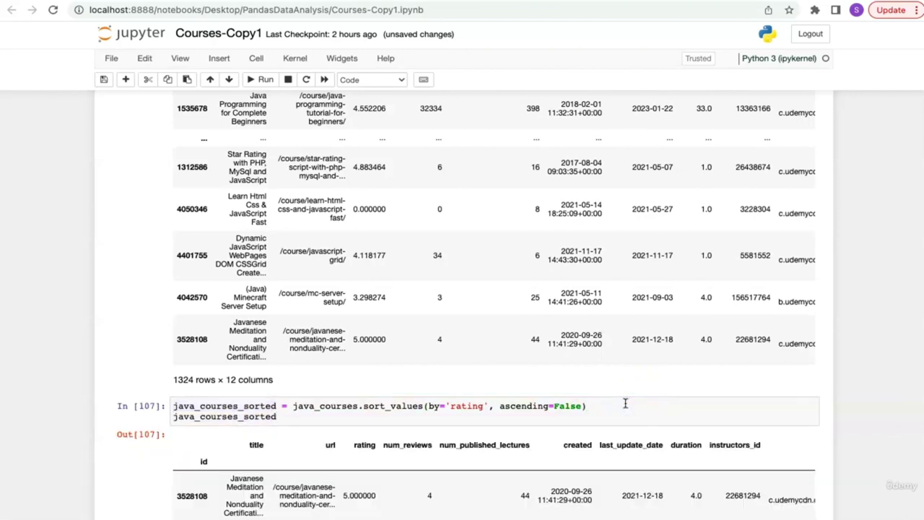
Compare the rating column of the unsorted java_courses table with that of the java_courses_sorted table
scroll(48, 256, "up", 3)
scroll(48, 256, "up", 3)
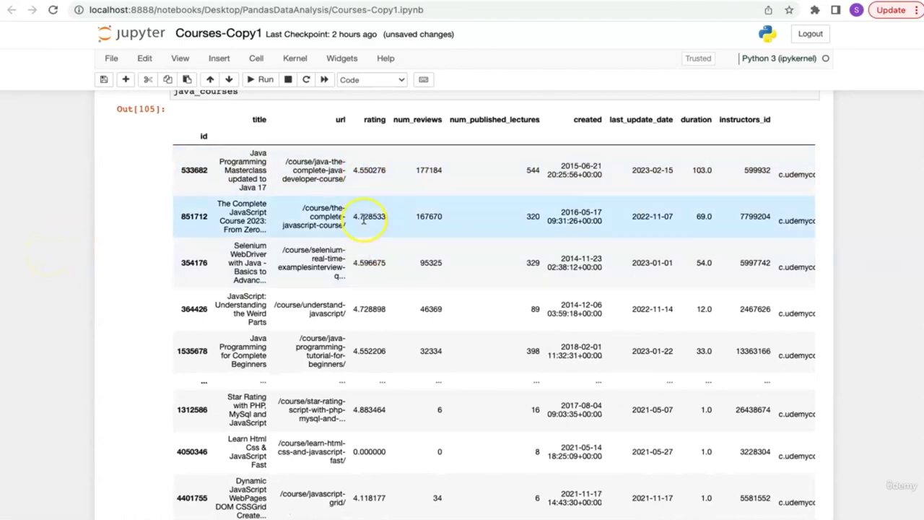
scroll(365, 222, "down", 10)
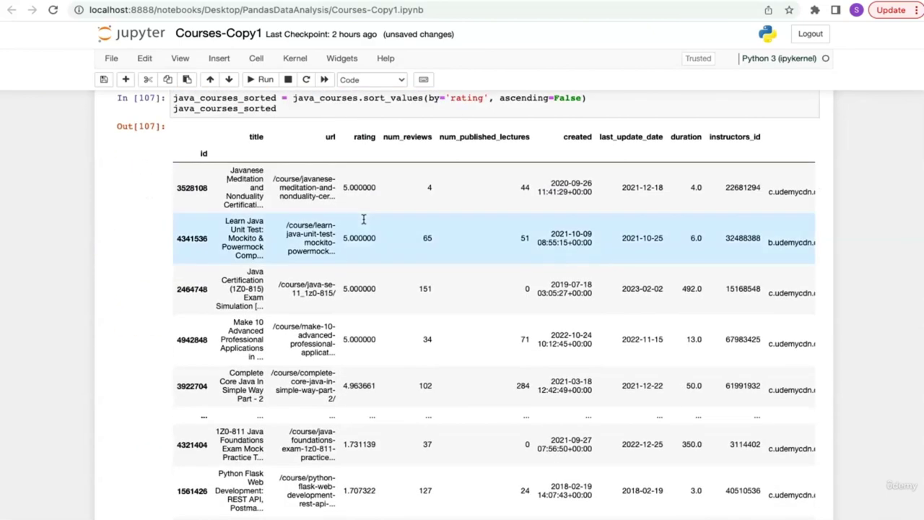
scroll(360, 284, "down", 1)
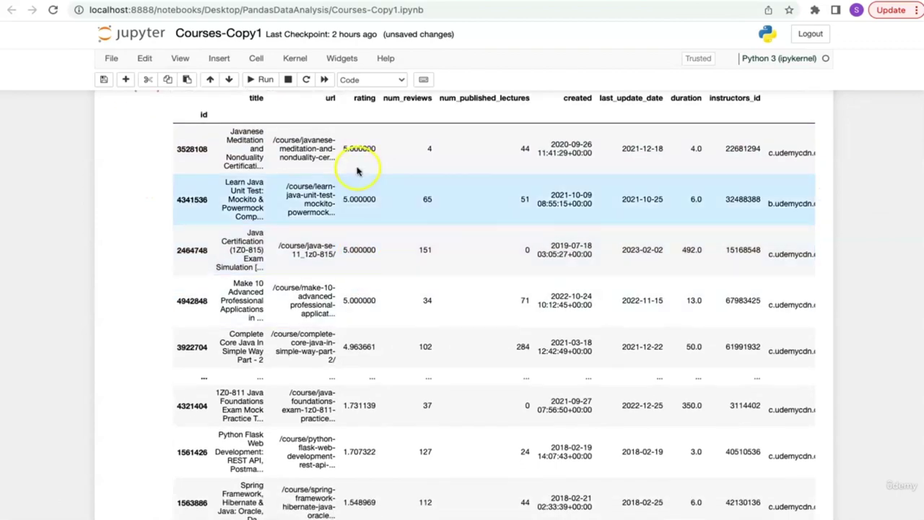
scroll(363, 258, "down", 3)
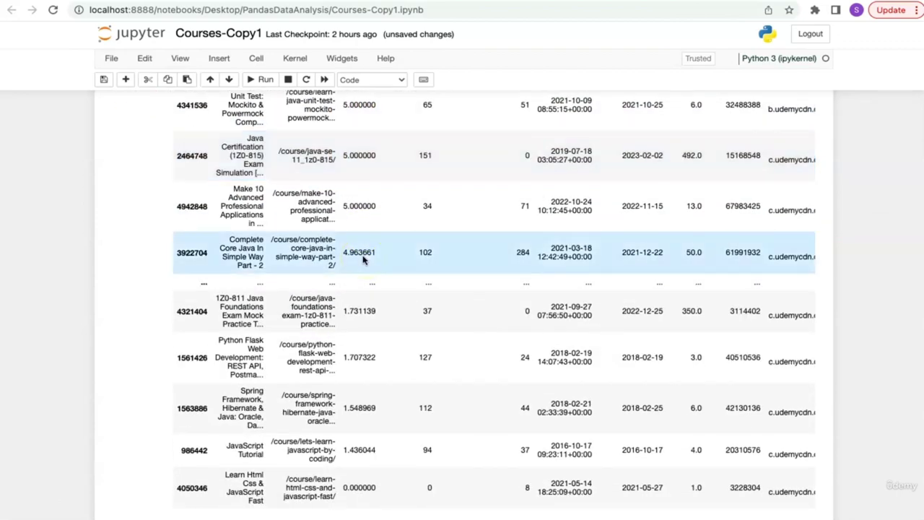
scroll(363, 262, "down", 3)
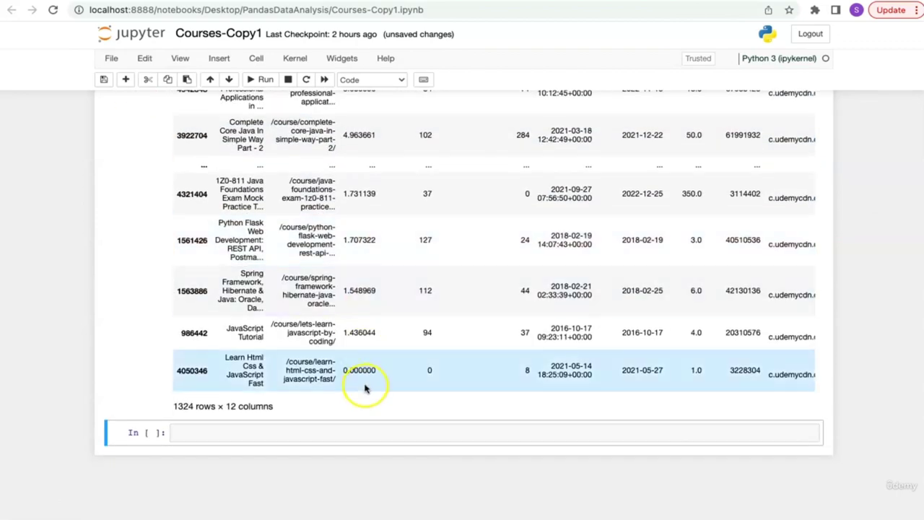
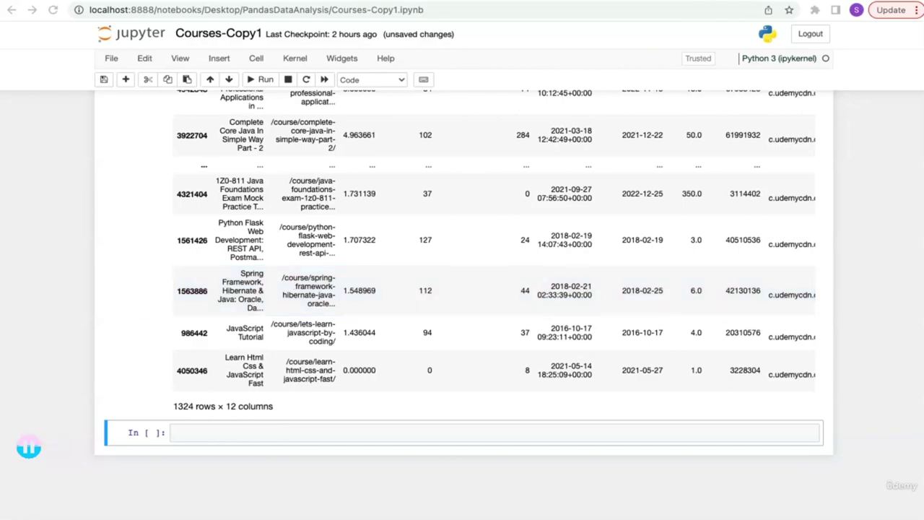
Examine the instructors_id column in the java_courses_sorted output to see how each course identifies its instructor
key("ctrl+Tab")
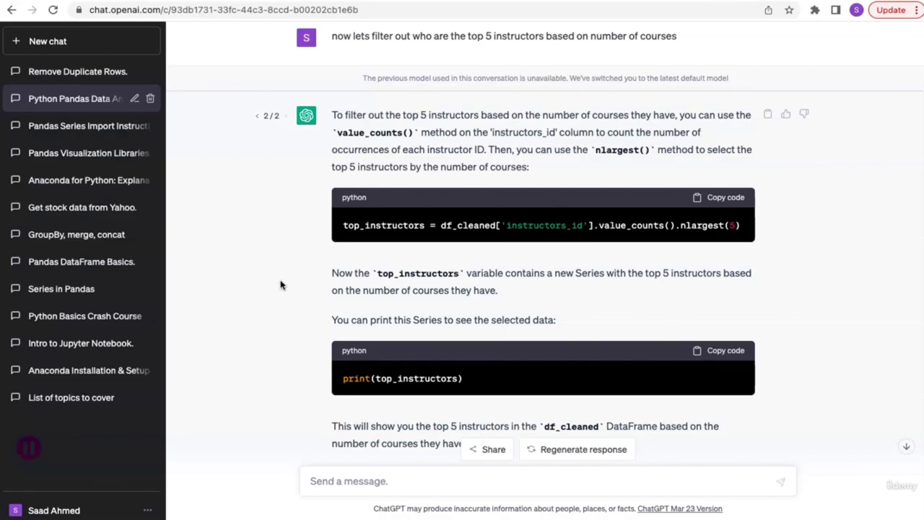
key("ctrl+Left")
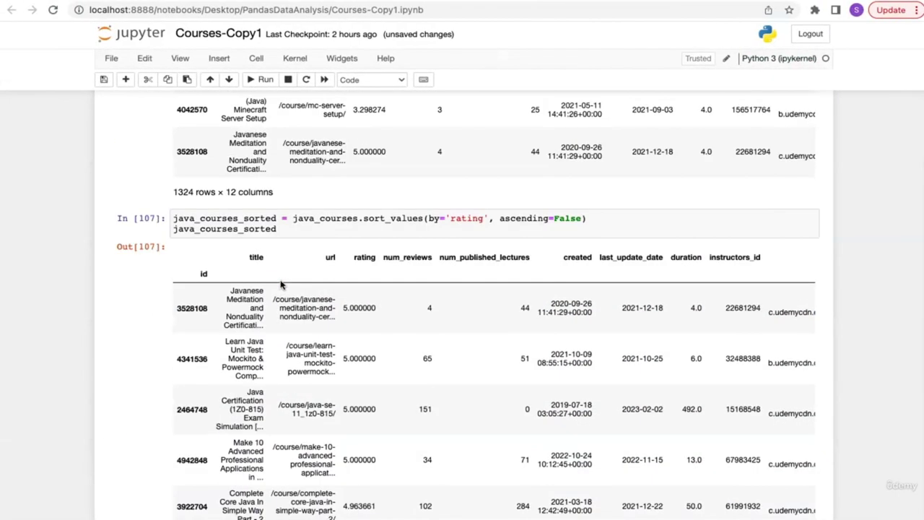
left_click(494, 256)
scroll(494, 256, "right", 3)
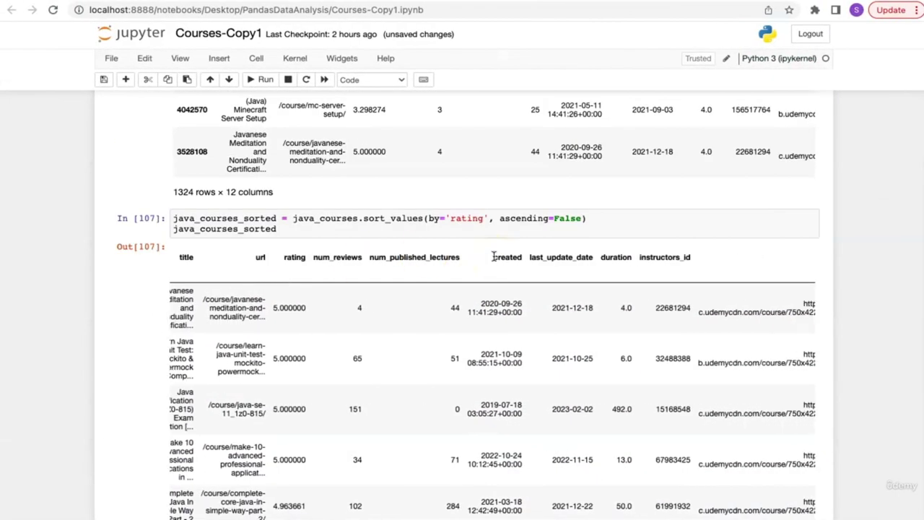
left_click_drag(699, 258, 640, 261)
double_click(663, 307)
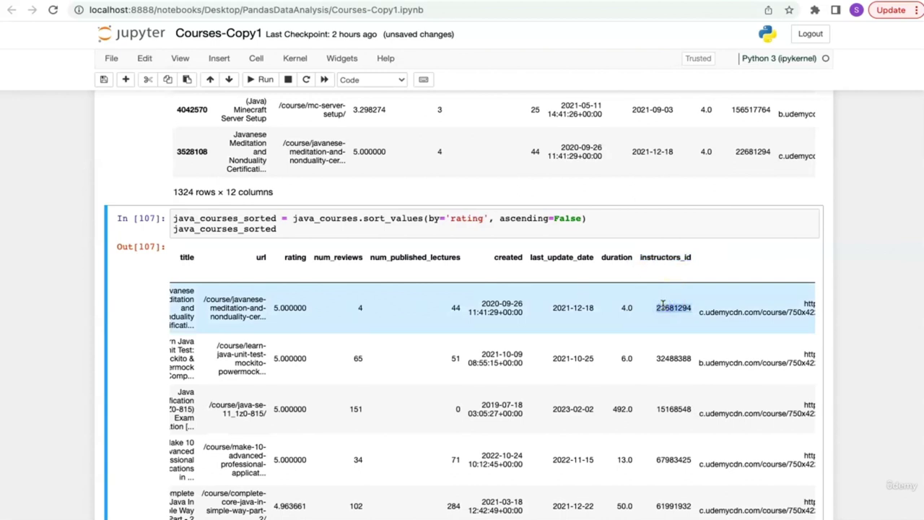
scroll(663, 305, "down", 2)
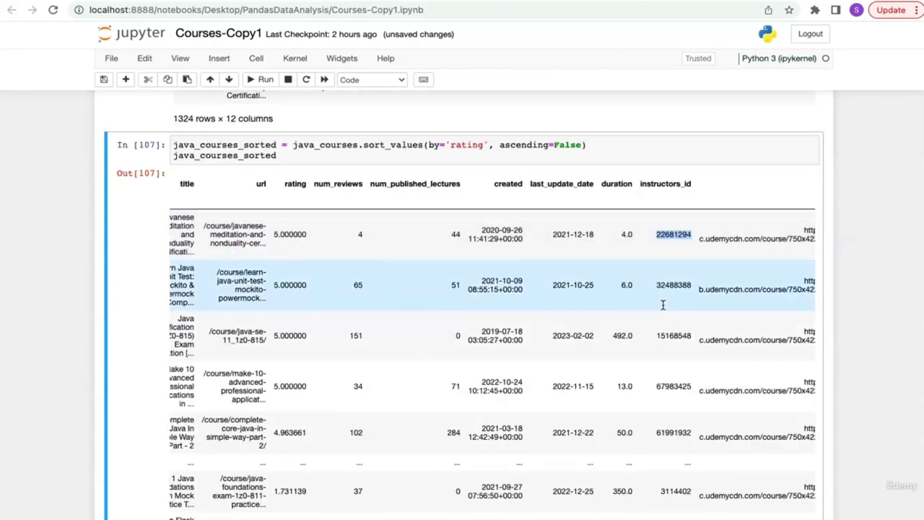
scroll(663, 304, "down", 8)
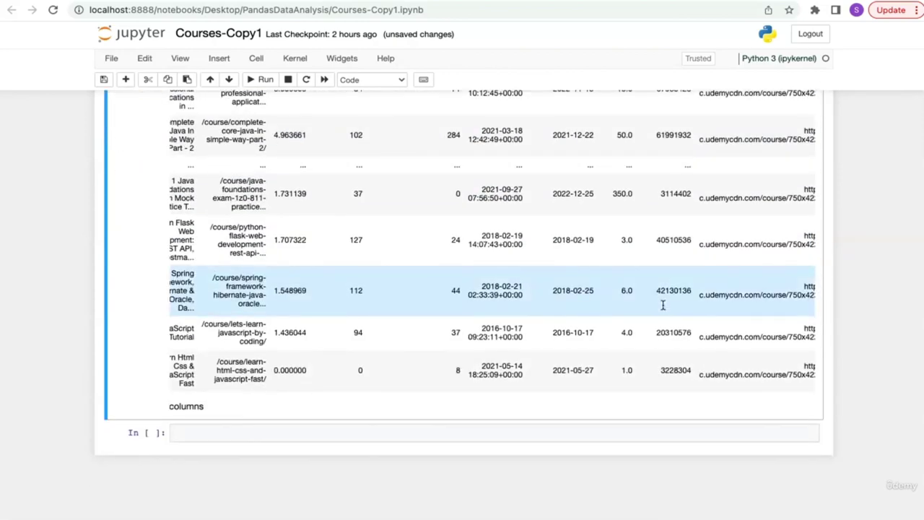
Copy ChatGPT's top_instructors = df_cleaned['instructors_id'].value_counts().nlargest(5) line into the empty notebook cell
key("ctrl+Right")
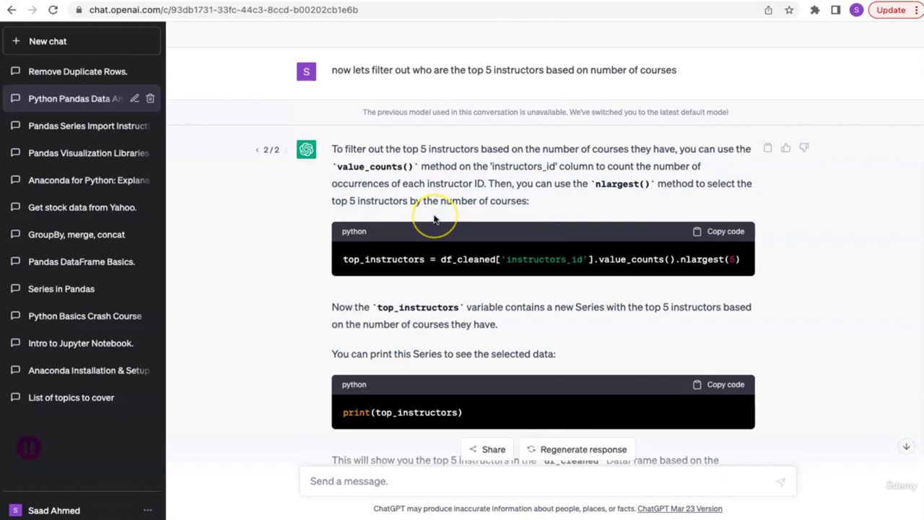
scroll(434, 219, "down", 1)
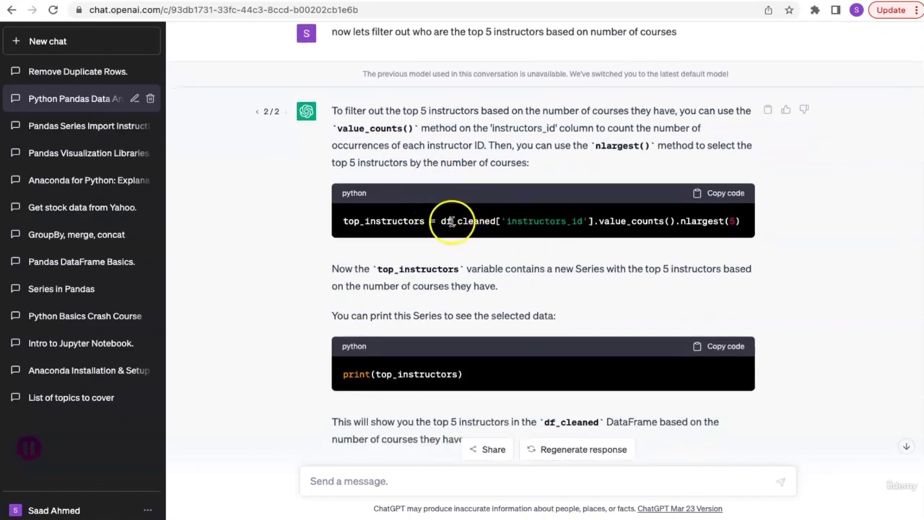
left_click_drag(442, 221, 593, 221)
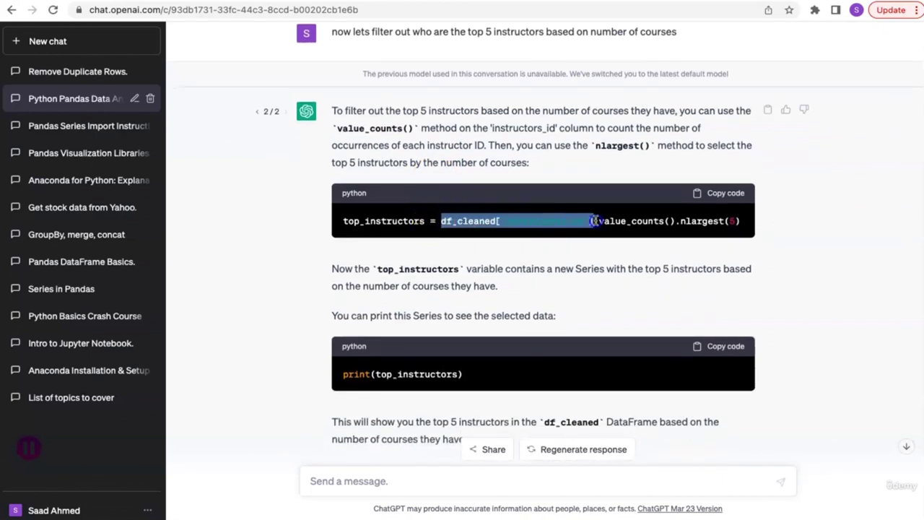
double_click(631, 221)
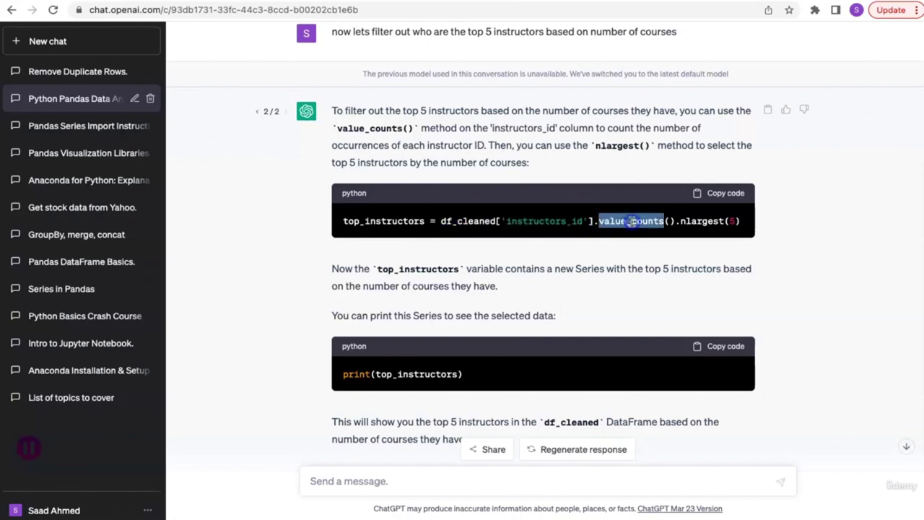
left_click_drag(679, 221, 740, 221)
left_click(725, 193)
key("ctrl+Tab")
left_click(307, 431)
key("ctrl+v")
Add ChatGPT's print(top_instructors) as the second line of the notebook cell and run it
key("ctrl+Right")
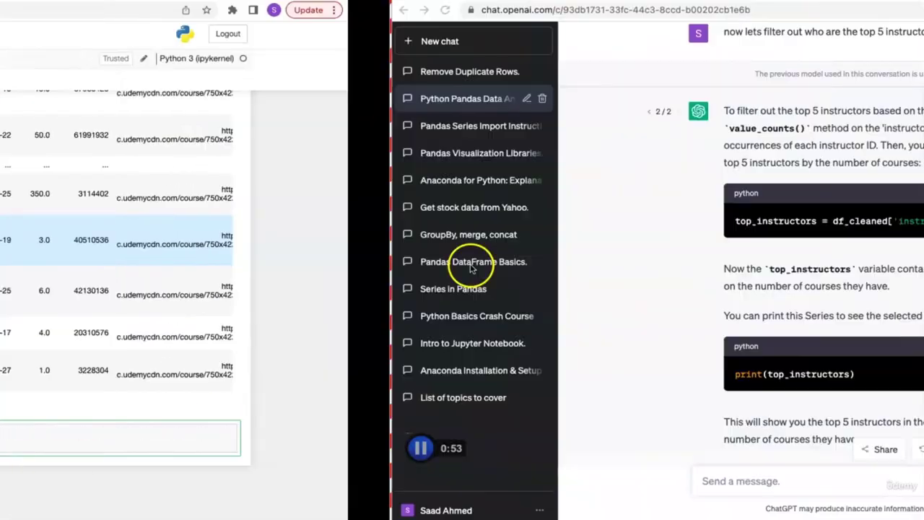
left_click(726, 345)
key("ctrl+Left")
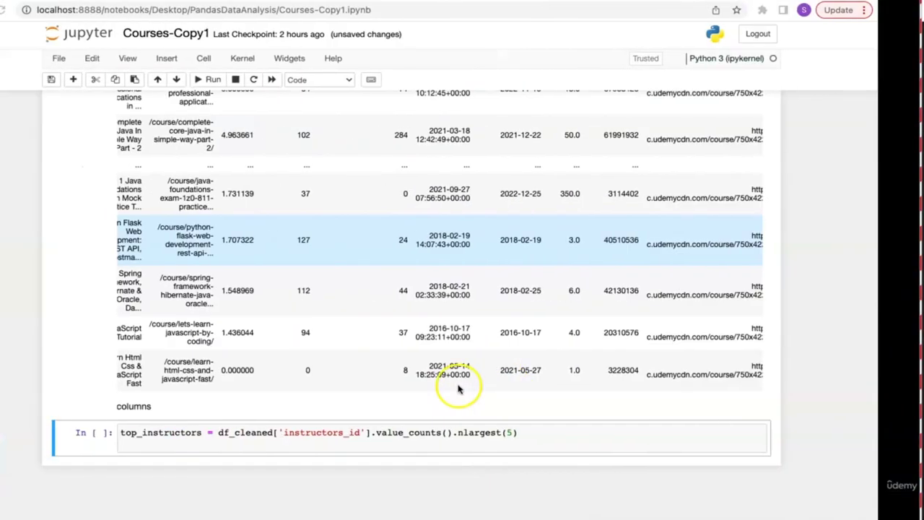
key("Return")
key("ctrl+v")
key("shift+Return")
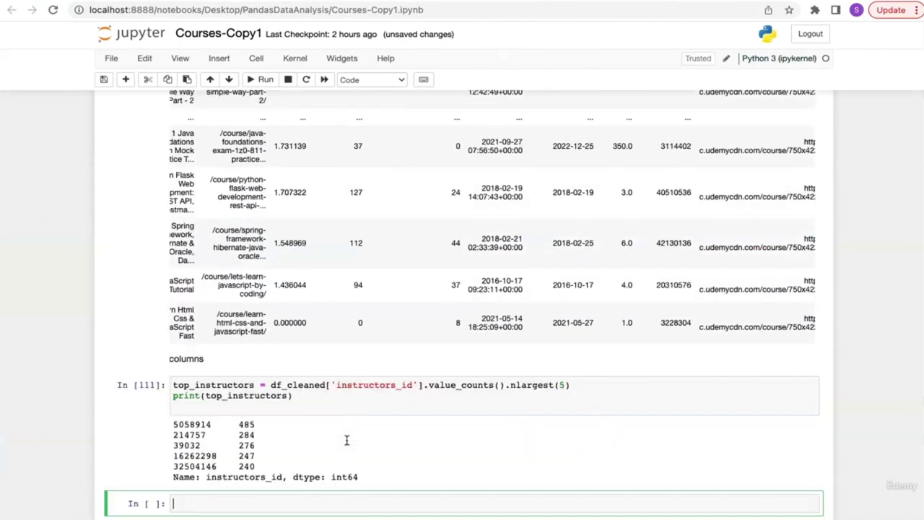
Examine the printed top_instructors result, matching each instructor ID with its number of courses
left_click(240, 425)
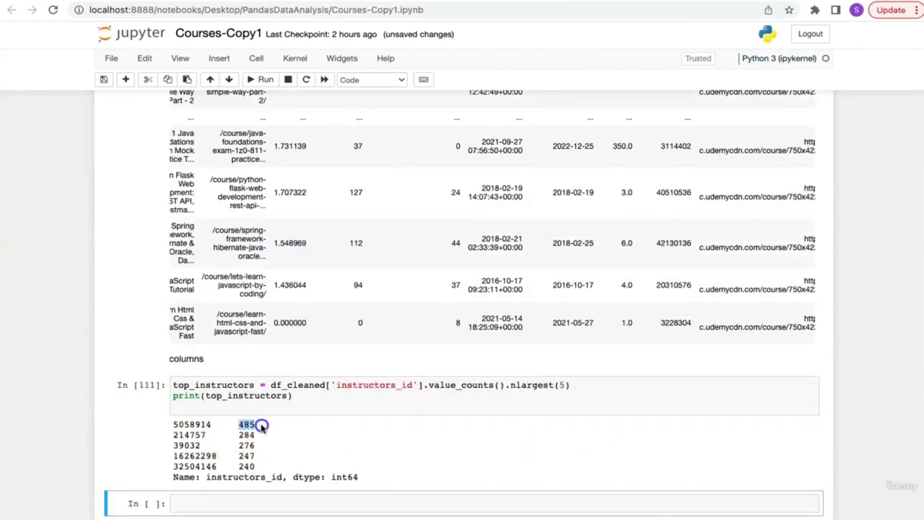
double_click(192, 425)
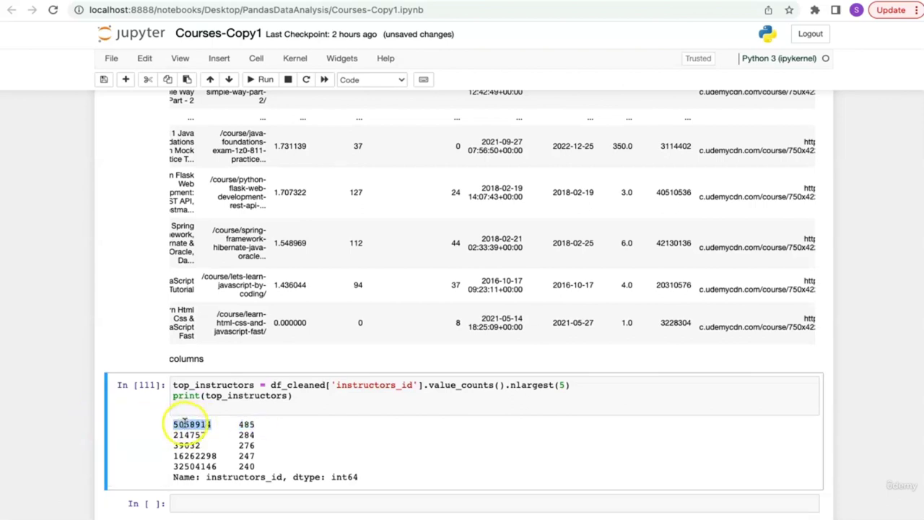
double_click(249, 425)
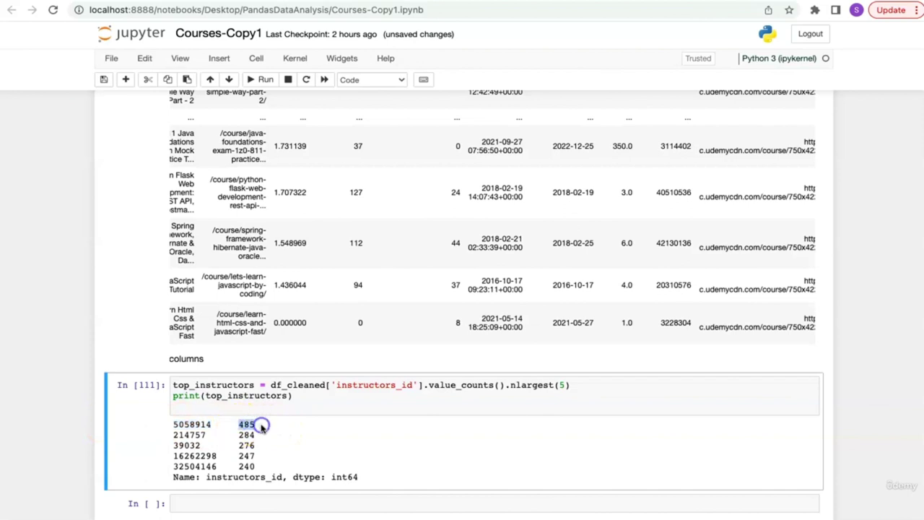
left_click(253, 466)
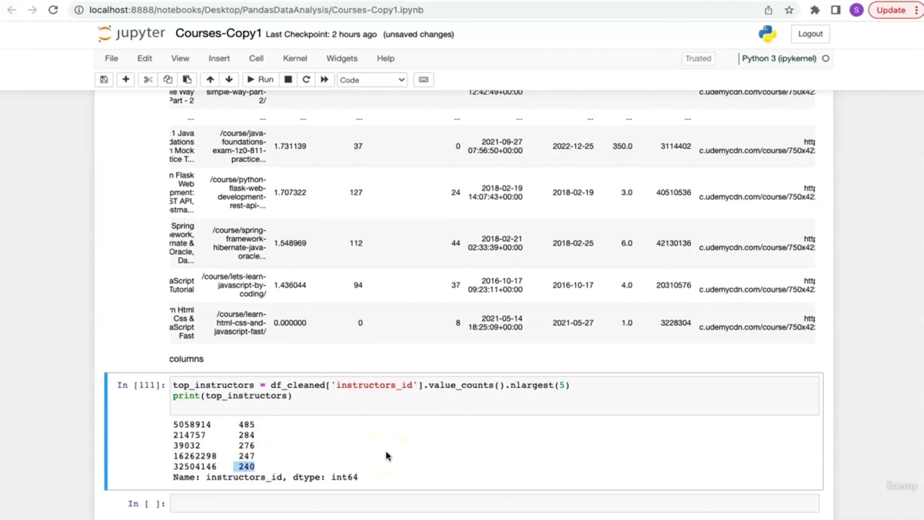
scroll(386, 456, "down", 2)
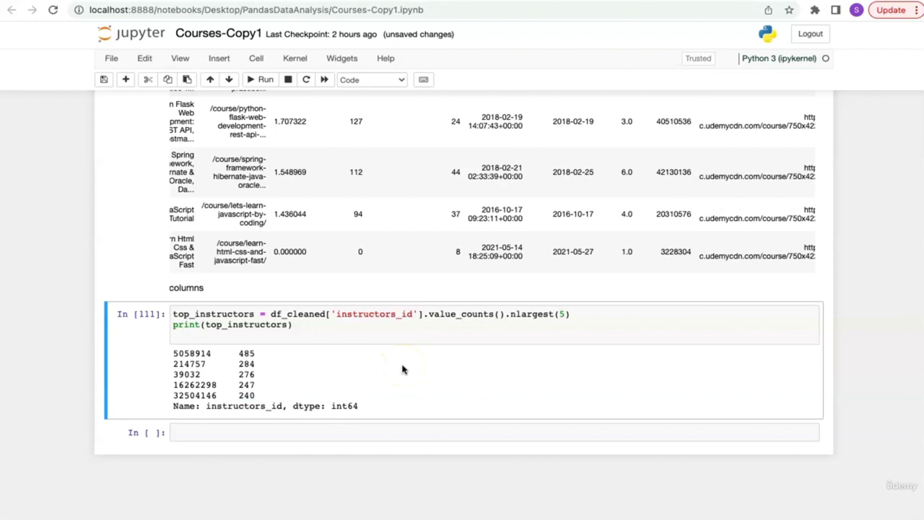
left_click_drag(256, 397, 171, 357)
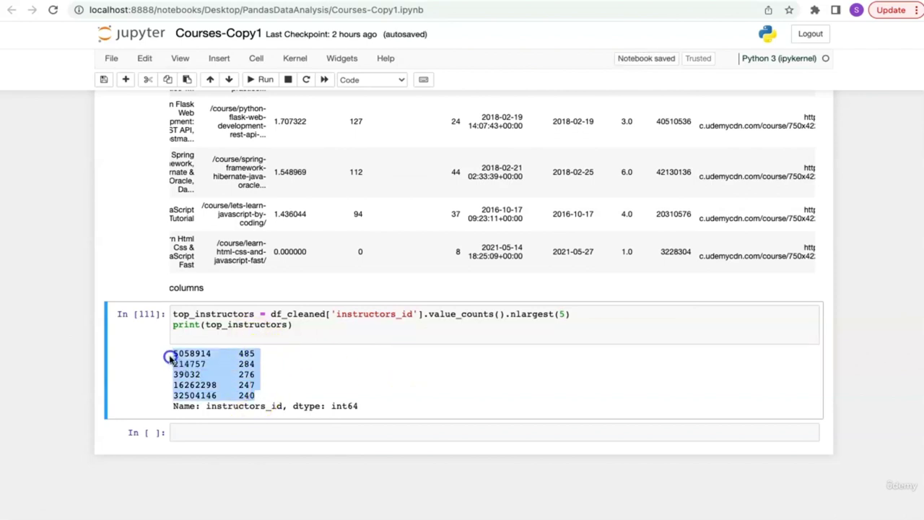
left_click(310, 361)
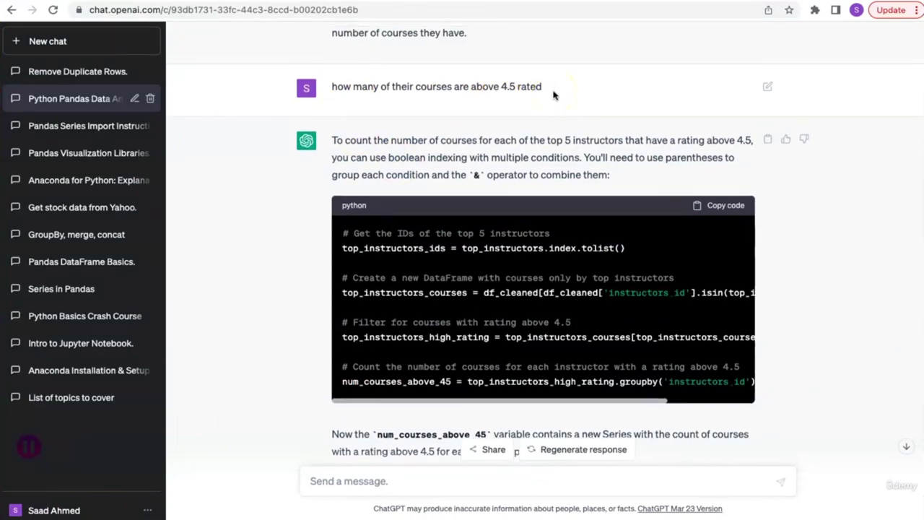
Read in ChatGPT's 4.5-rating answer how top_instructors_ids is built from top_instructors.index.tolist()
scroll(554, 94, "up", 3)
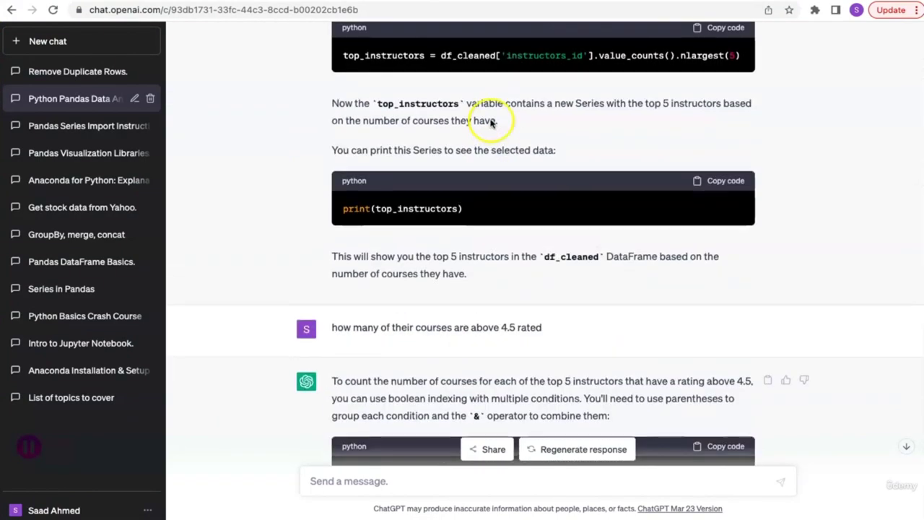
double_click(392, 55)
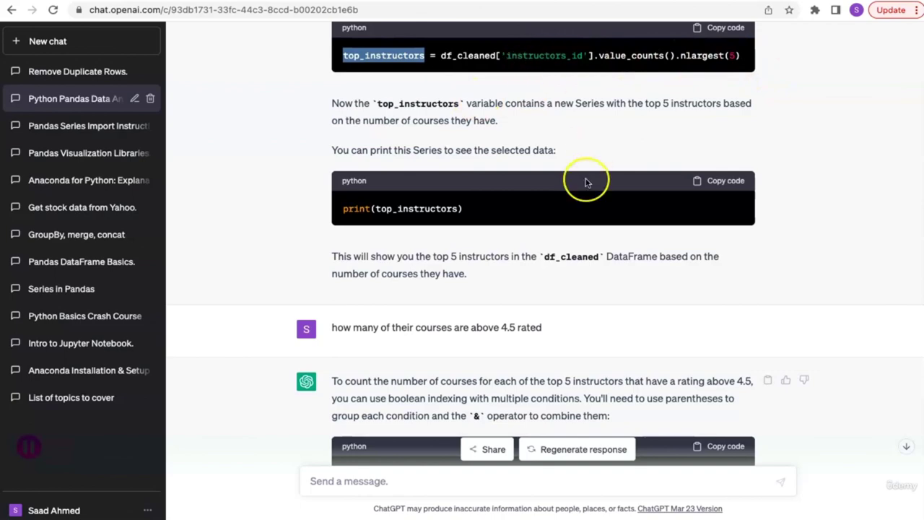
scroll(586, 181, "down", 4)
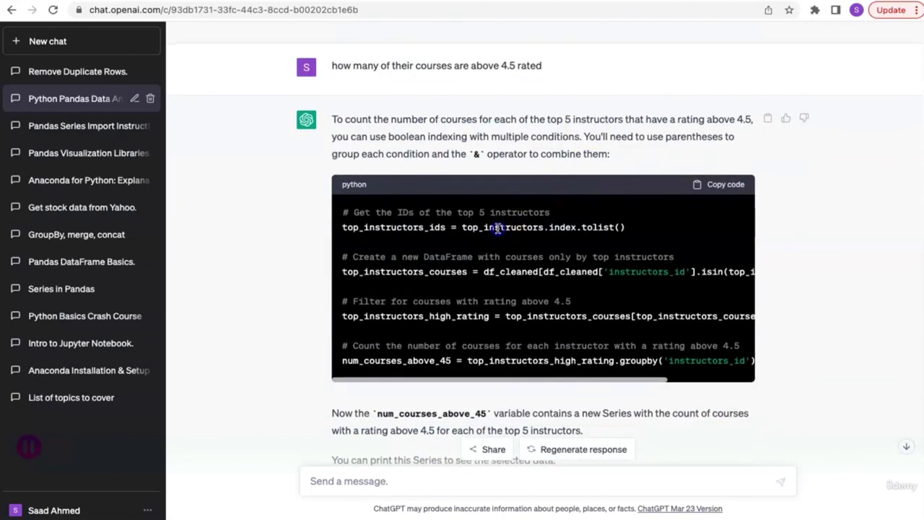
double_click(497, 226)
left_click(565, 226)
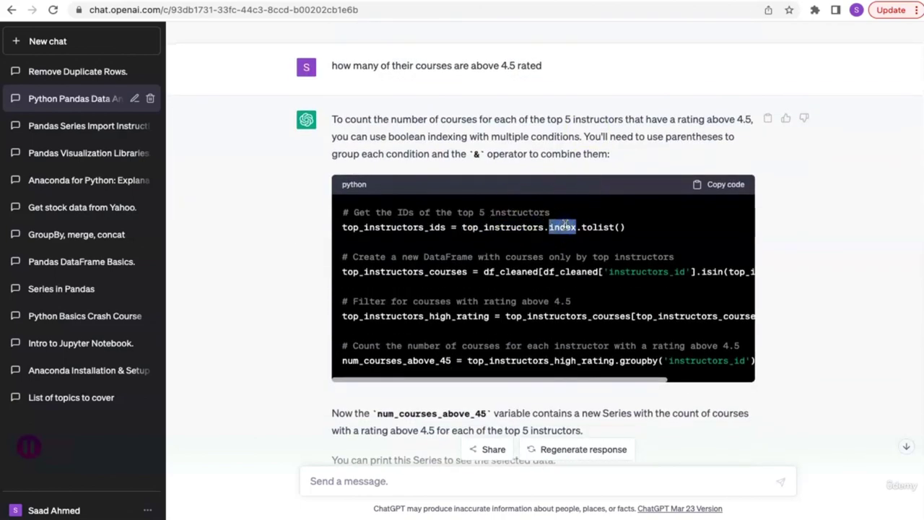
double_click(376, 227)
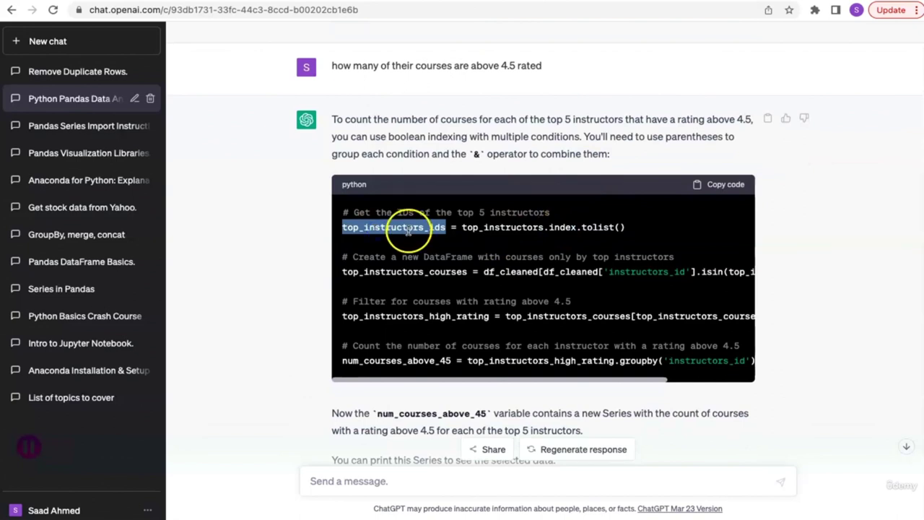
Examine how the top_instructors_courses line filters df_cleaned's instructors_id with isin(top_instructors_ids), checking it against the notebook's list of IDs
double_click(389, 271)
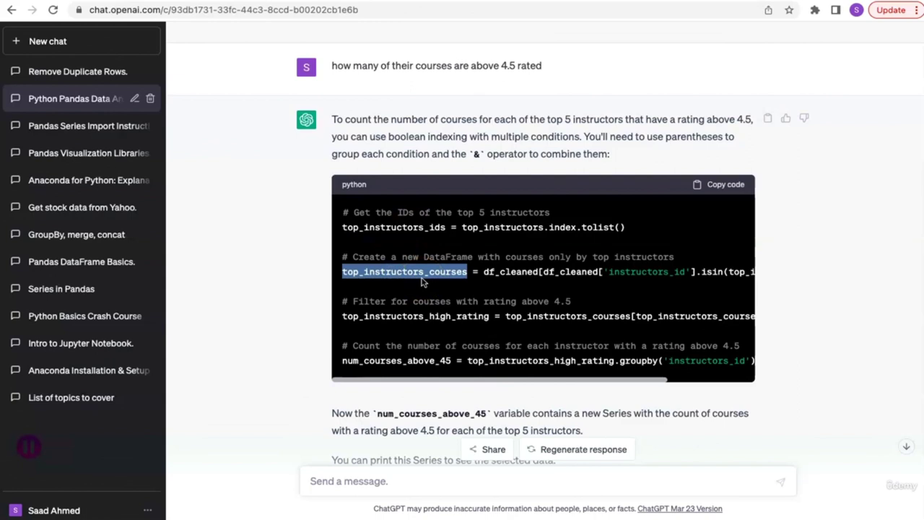
double_click(409, 226)
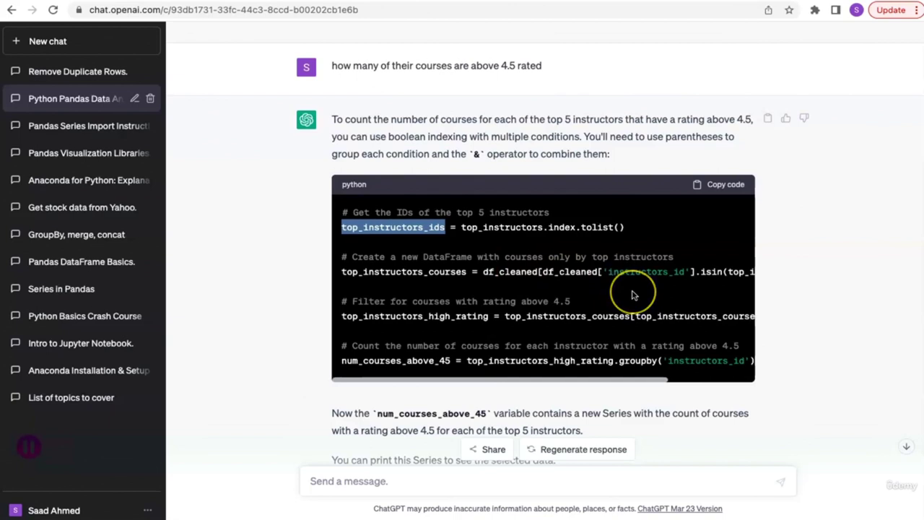
scroll(631, 293, "right", 3)
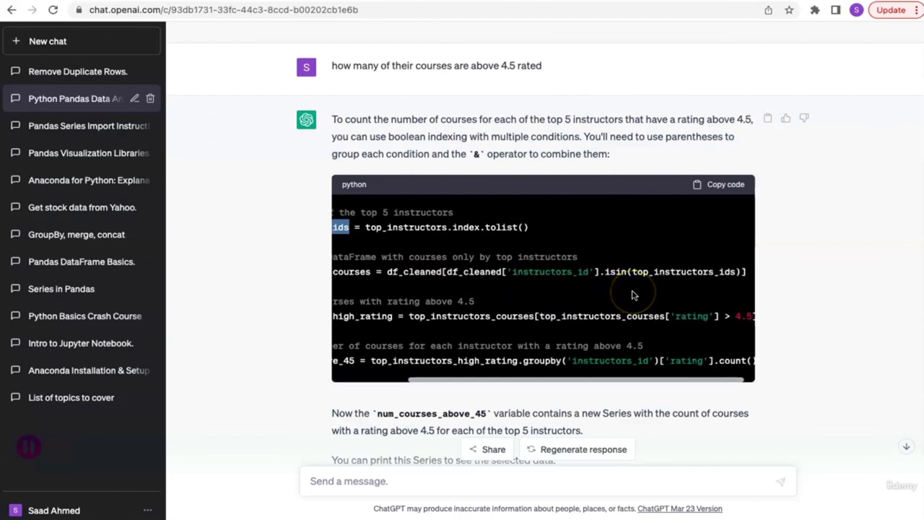
double_click(539, 270)
double_click(670, 271)
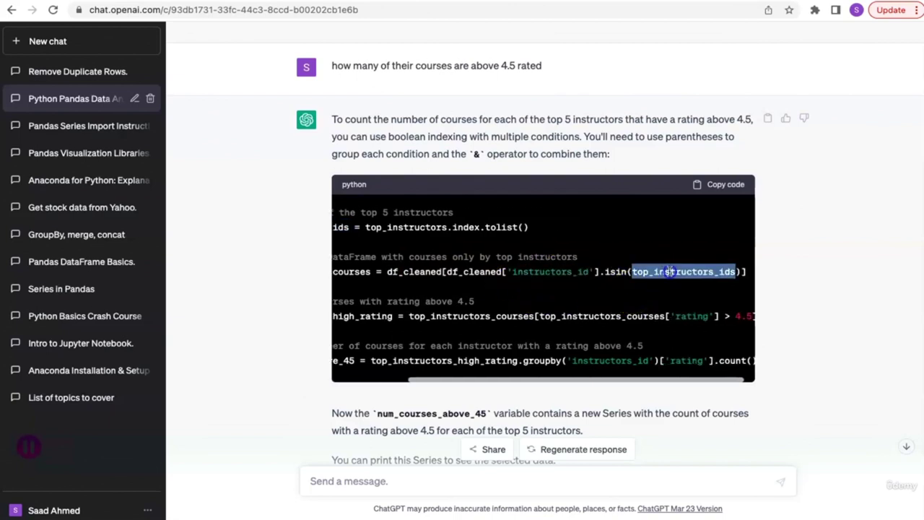
scroll(543, 266, "left", 3)
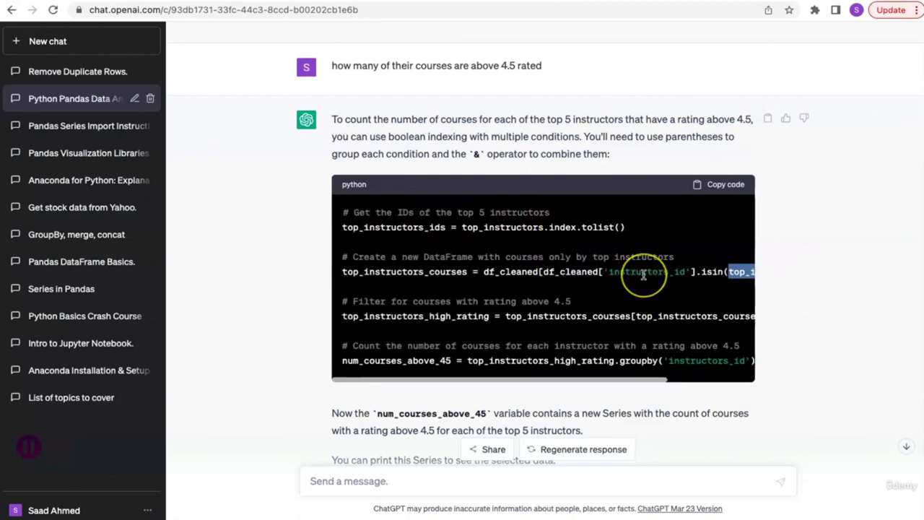
double_click(644, 273)
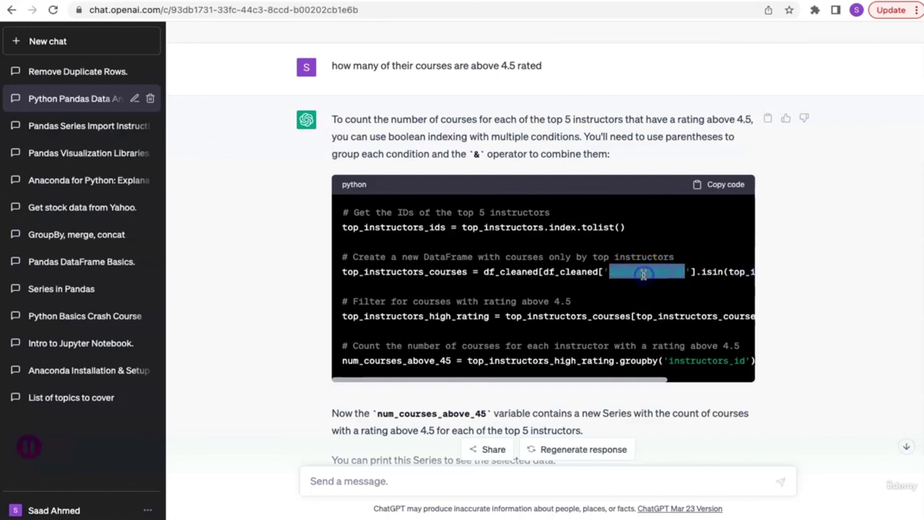
scroll(643, 274, "right", 3)
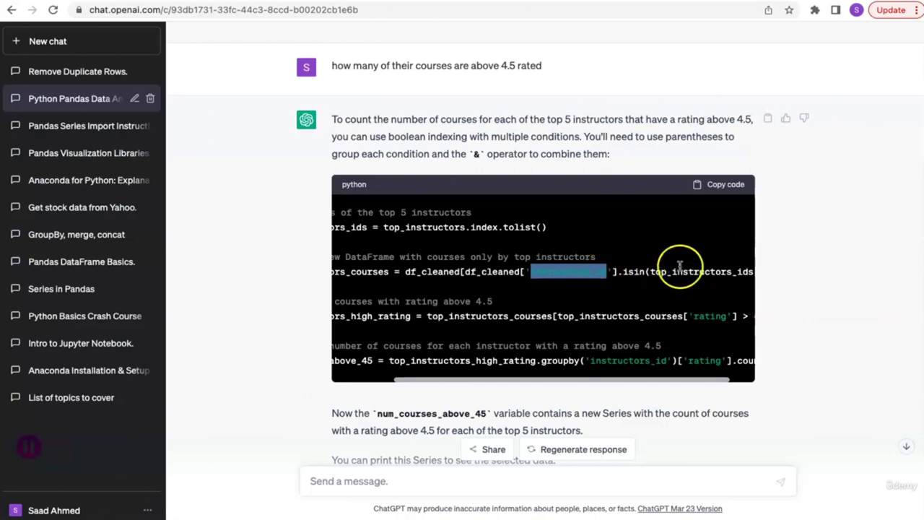
scroll(689, 272, "right", 1)
scroll(686, 269, "left", 4)
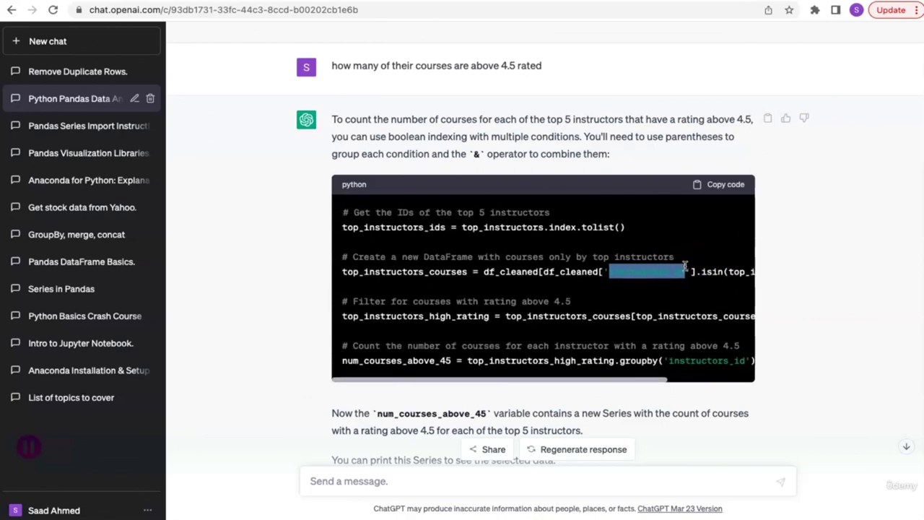
double_click(380, 226)
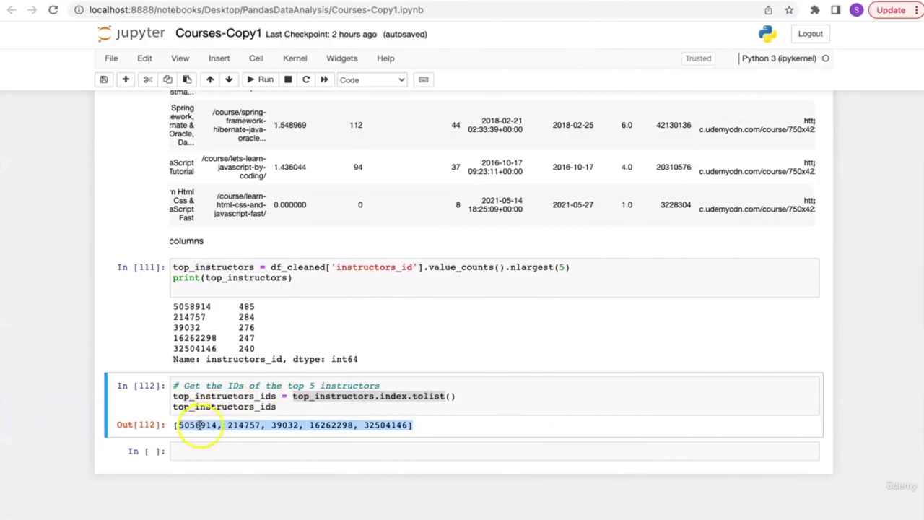
double_click(198, 425)
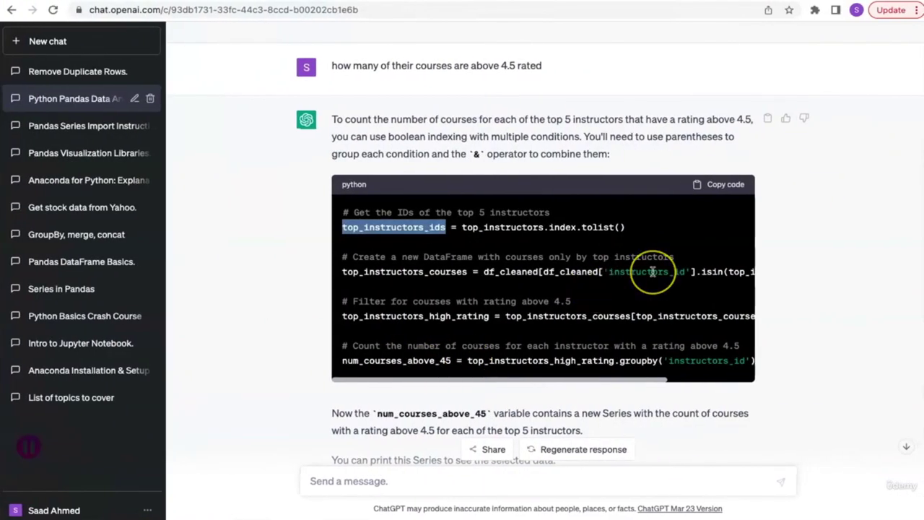
Replace the top_instructors_ids notebook cell's code with ChatGPT's lines defining top_instructors_ids and top_instructors_courses, including their comments
scroll(610, 275, "right", 2)
scroll(608, 271, "left", 2)
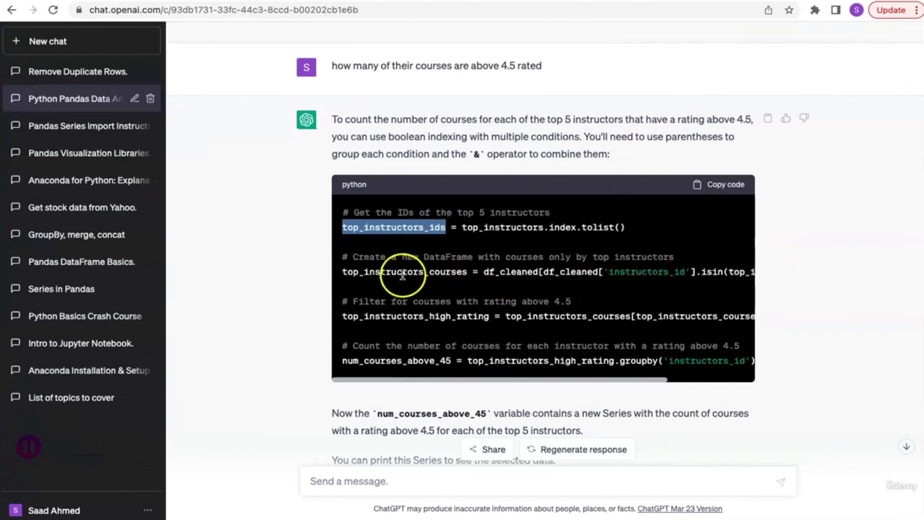
left_click_drag(376, 289, 342, 217)
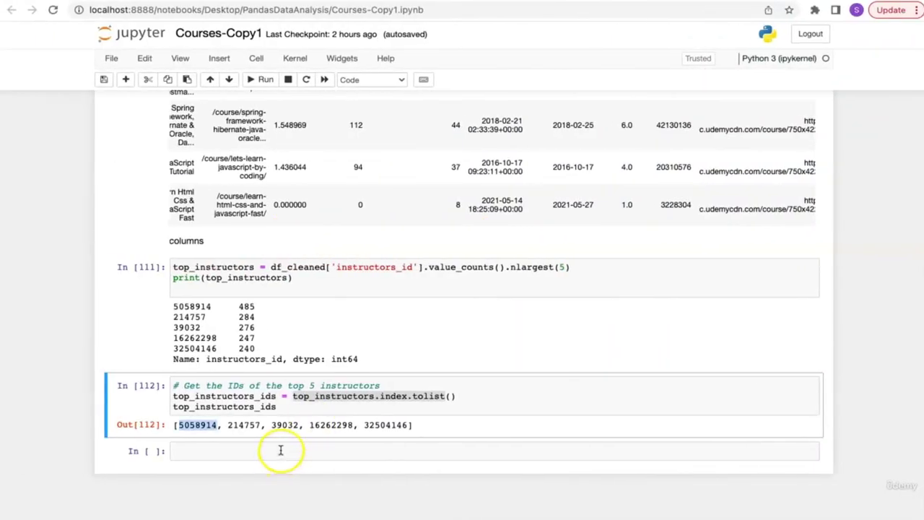
left_click(281, 450)
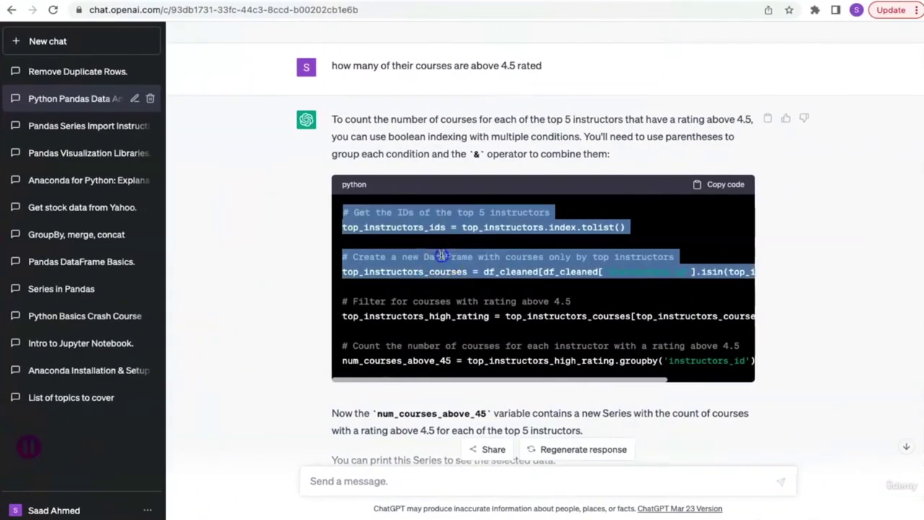
left_click(442, 254)
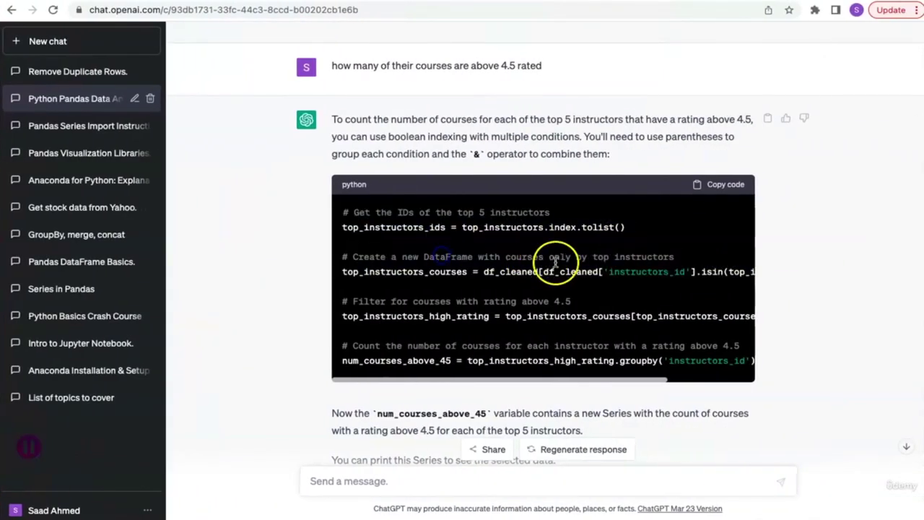
left_click_drag(592, 287, 340, 218)
key("super+c")
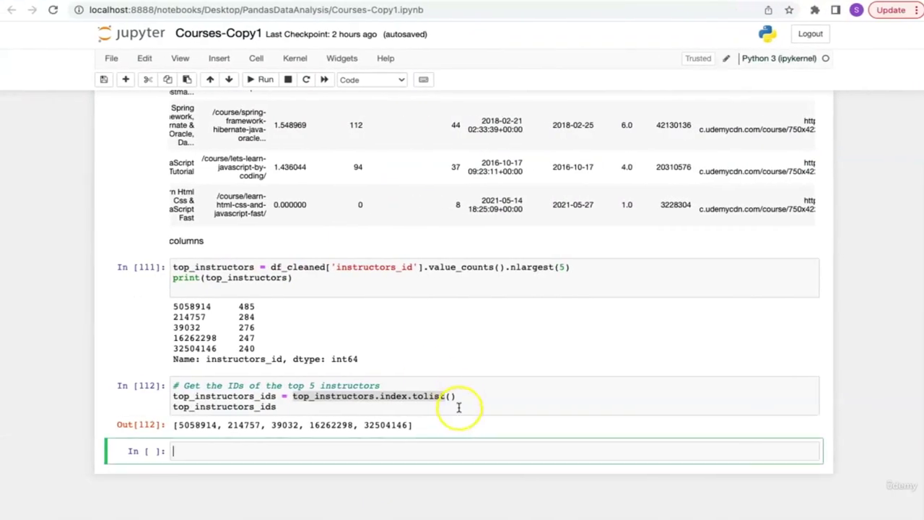
left_click_drag(458, 403, 223, 373)
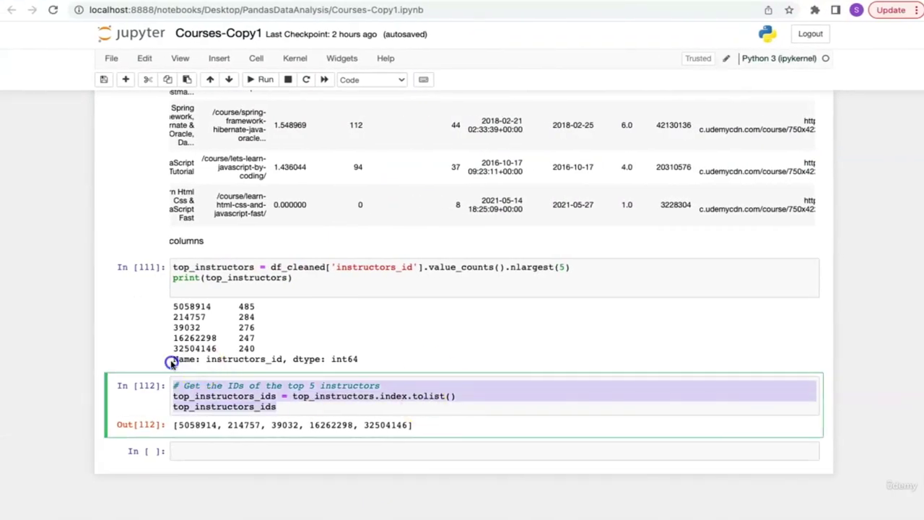
key("super+v")
Add top_instructors_courses as the cell's last line and run it to display the filtered DataFrame
double_click(217, 428)
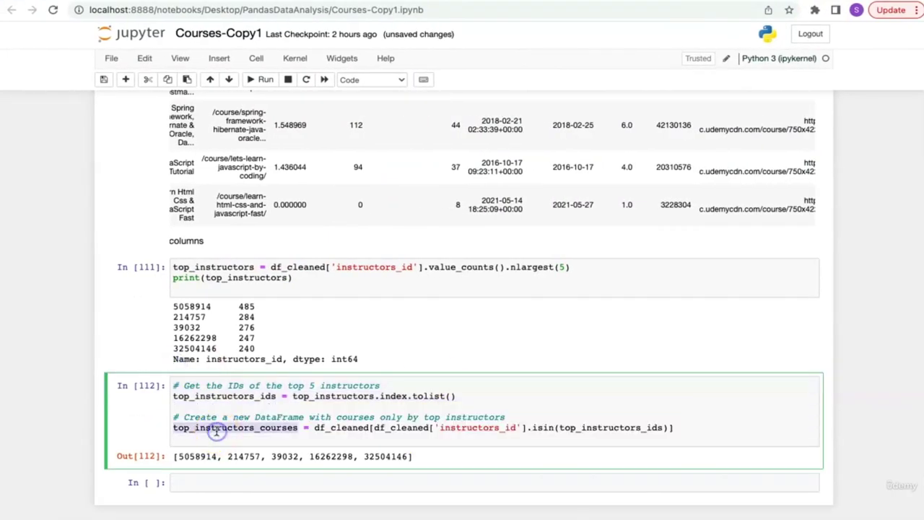
key("super+c")
left_click(217, 439)
key("super+v")
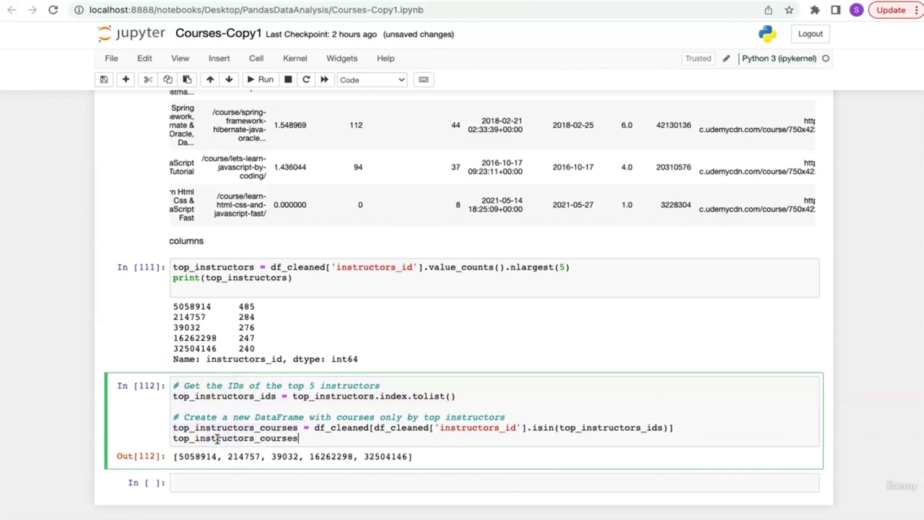
key("shift+Return")
scroll(351, 433, "down", 5)
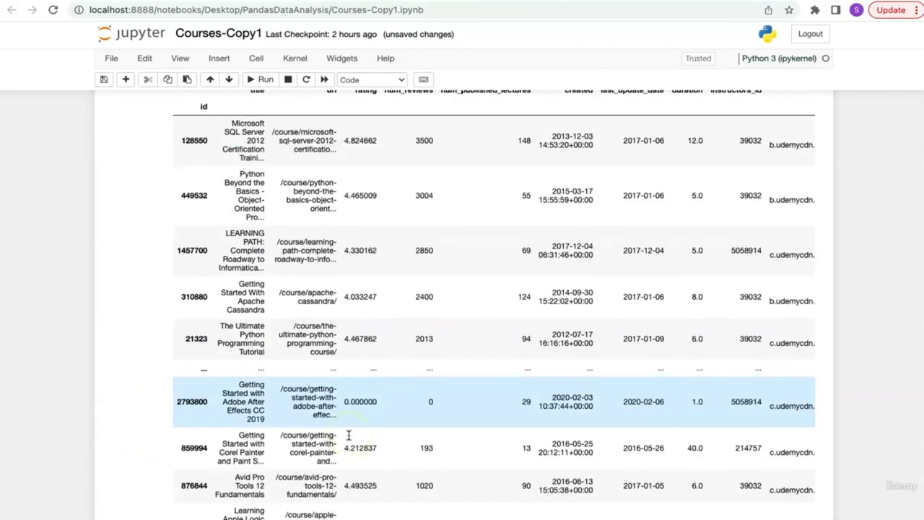
scroll(348, 435, "down", 5)
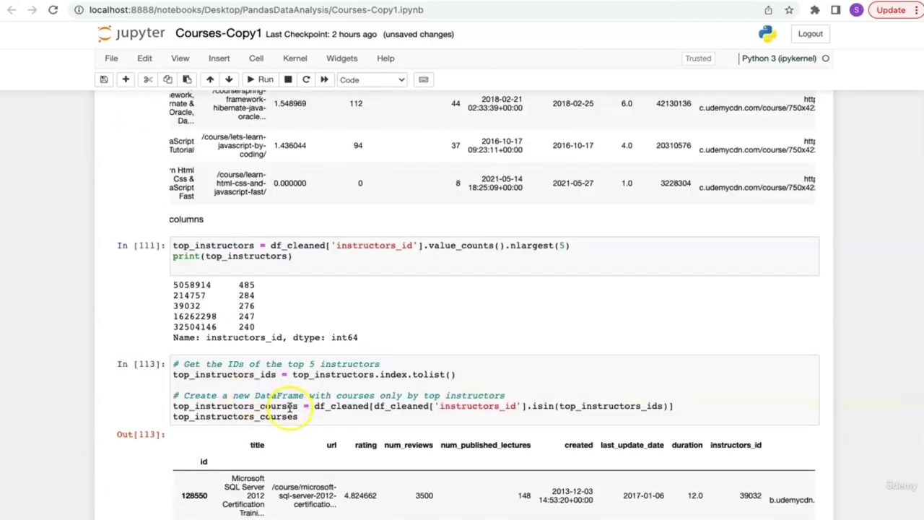
Review the two variables in the cell, then read in ChatGPT's answer how top_instructors_high_rating filters top_instructors_courses by rating > 4.5
left_click(210, 375)
double_click(209, 375)
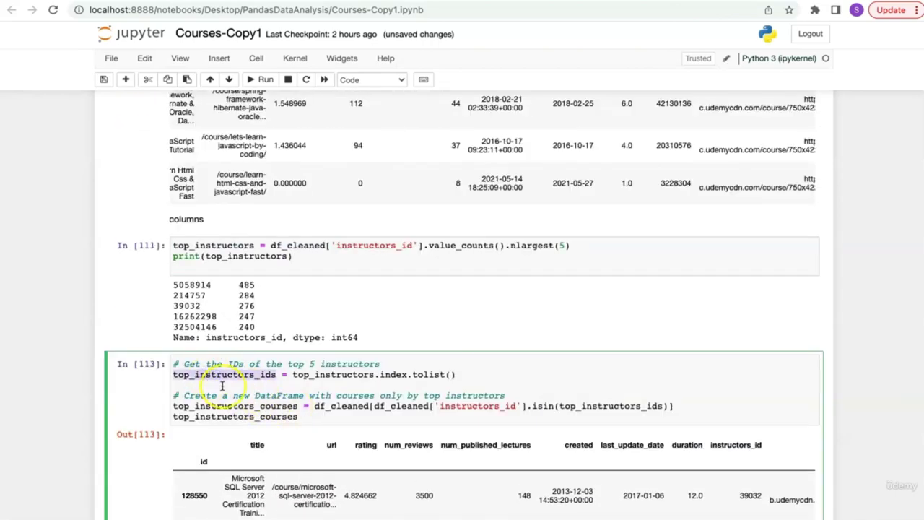
double_click(226, 406)
key("ctrl+Right")
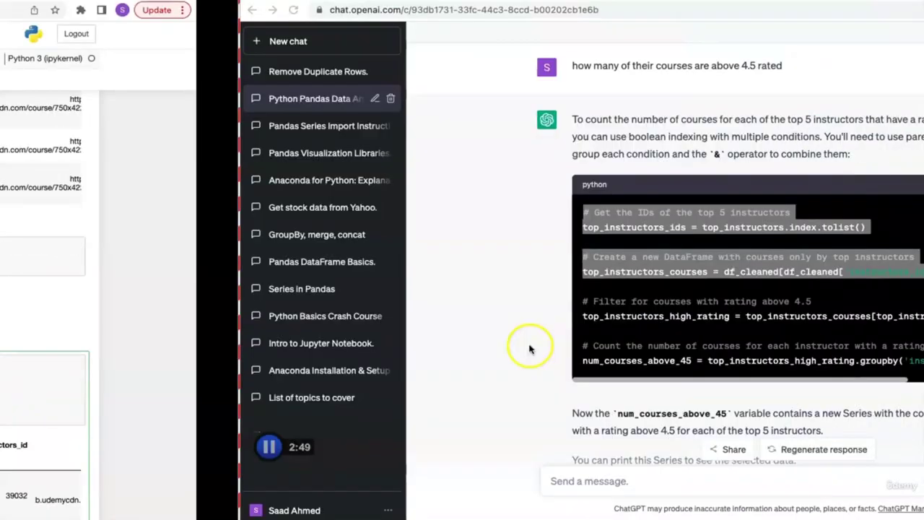
scroll(474, 303, "down", 2)
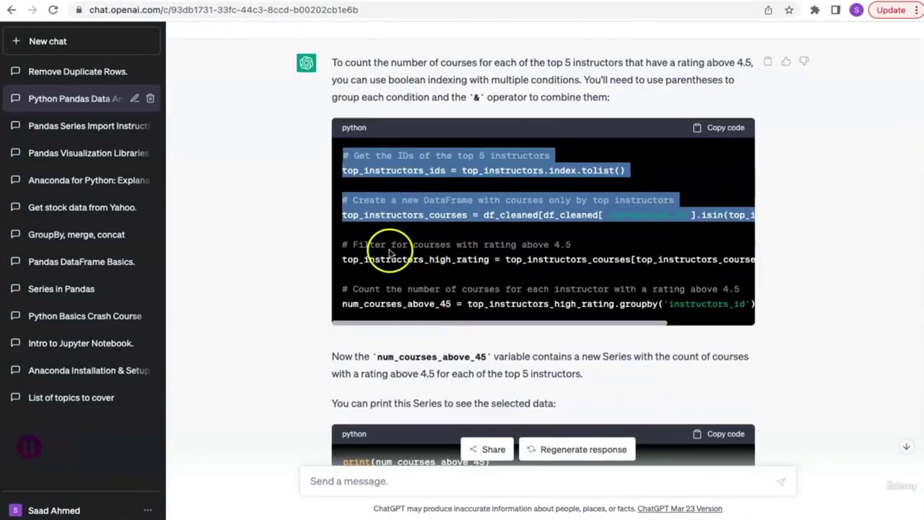
scroll(675, 246, "right", 2)
scroll(578, 214, "left", 2)
double_click(440, 215)
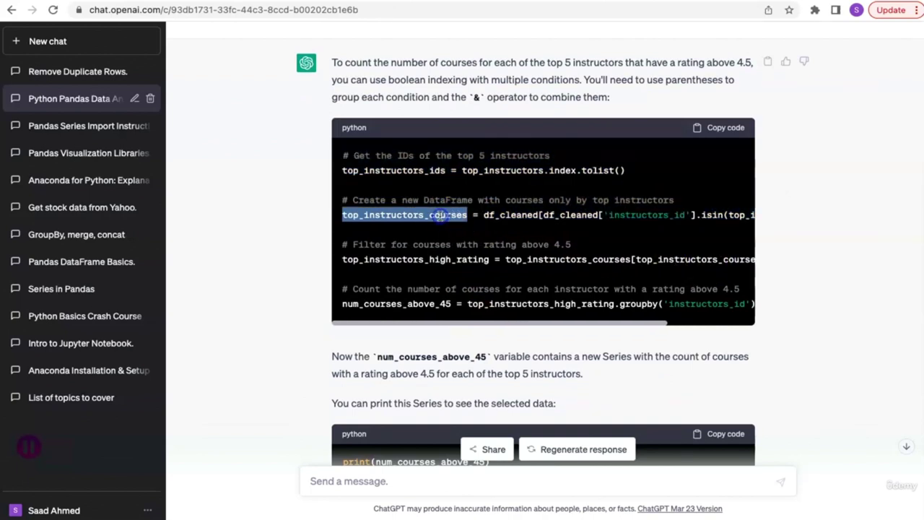
scroll(534, 245, "right", 3)
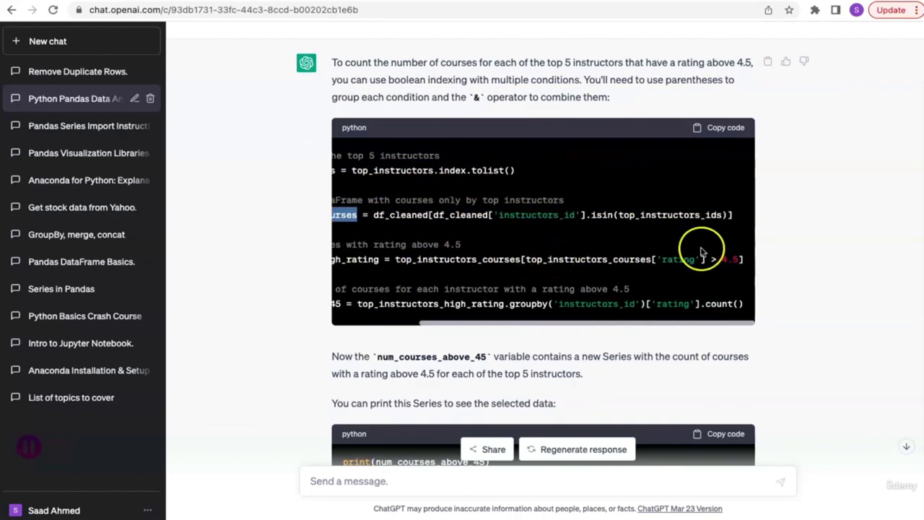
left_click(528, 260)
left_click_drag(528, 259, 755, 260)
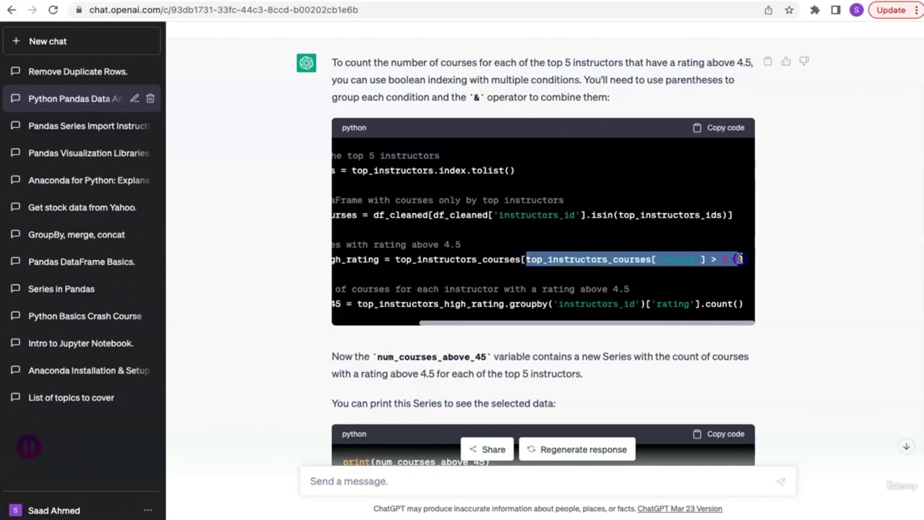
scroll(419, 266, "left", 3)
Copy ChatGPT's top_instructors_high_rating line and its comment into the empty cell at the end of the Jupyter notebook
left_click_drag(485, 280, 335, 249)
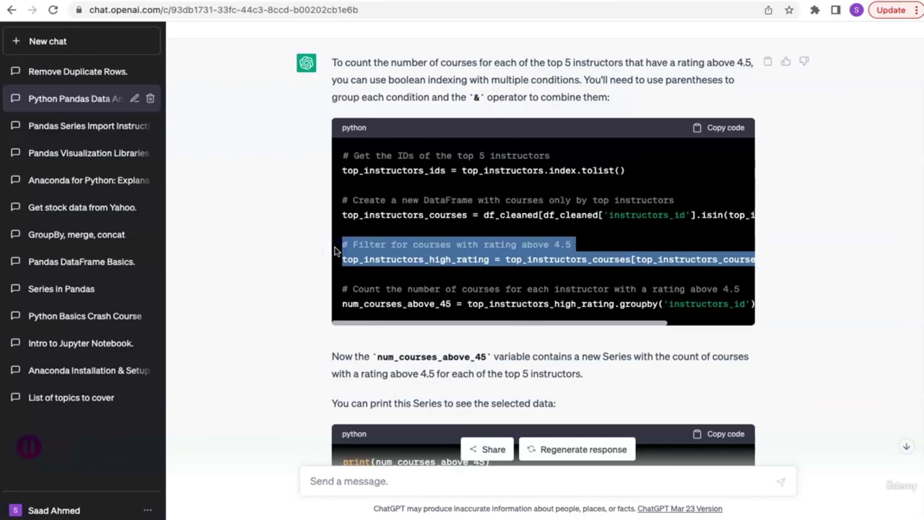
key("alt+Tab")
scroll(423, 330, "down", 10)
left_click(352, 433)
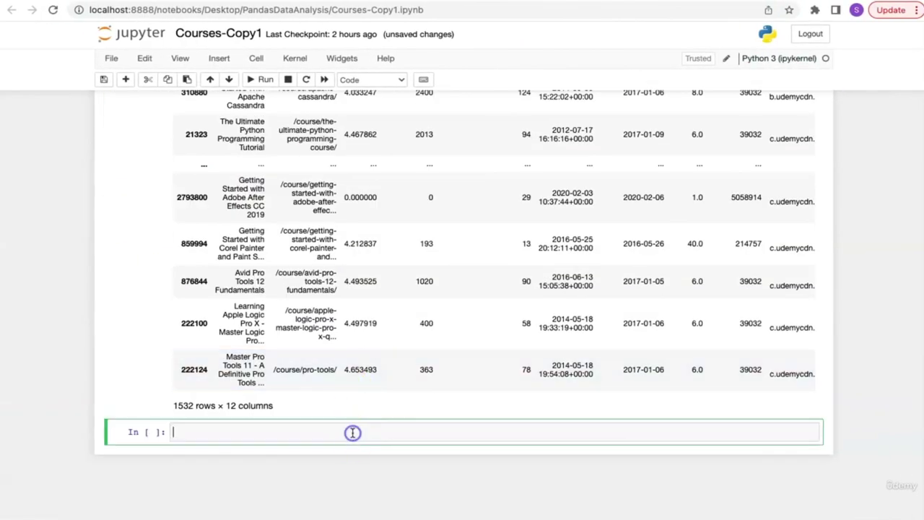
key("super+v")
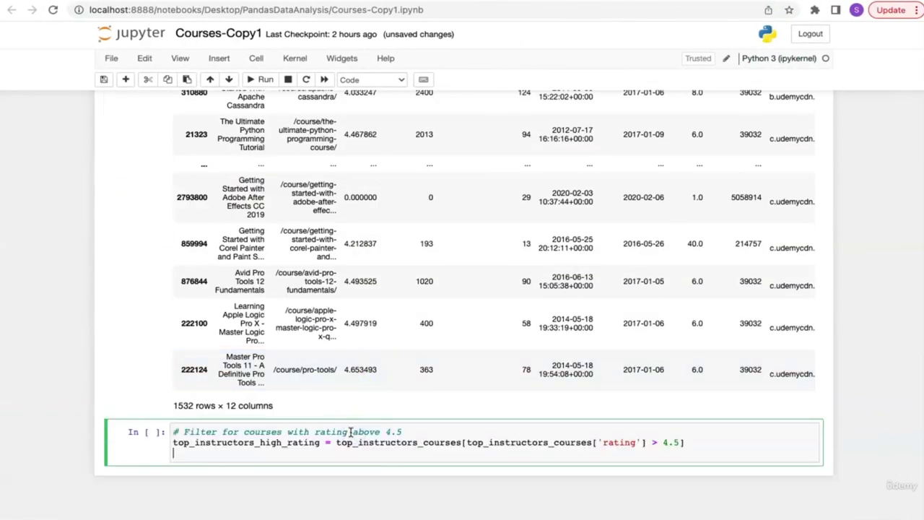
Add top_instructors_high_rating as the cell's last line, check the rating > 4.5 condition, and run the cell
double_click(300, 442)
key("super+c")
left_click(294, 454)
key("super+v")
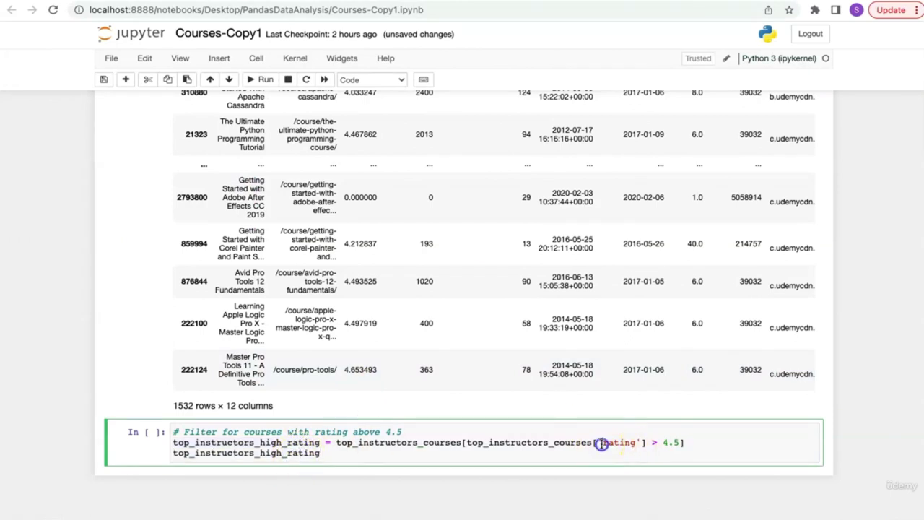
left_click_drag(602, 444, 695, 443)
left_click(336, 442)
left_click_drag(336, 443, 416, 443)
left_click(413, 459)
key("shift+Return")
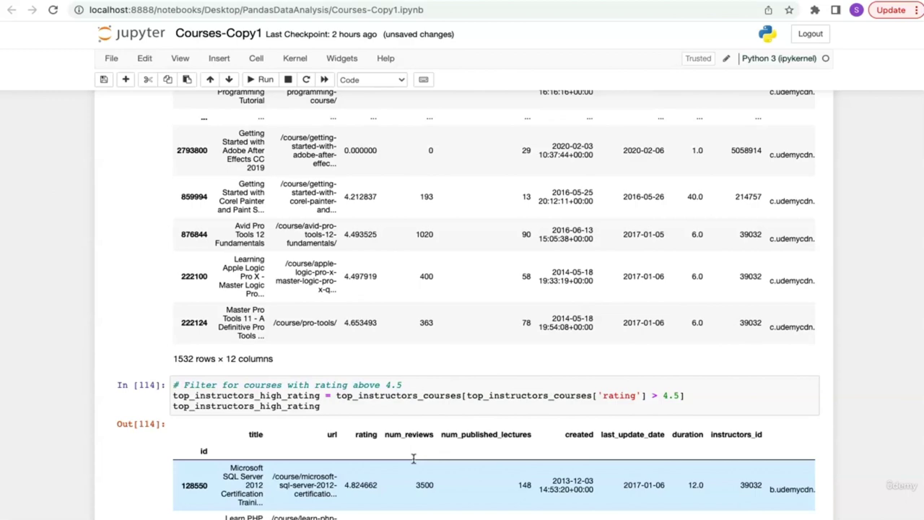
Examine the rating and instructors_id columns of the top_instructors_high_rating output, comparing them with the earlier top_instructors counts
scroll(413, 455, "down", 5)
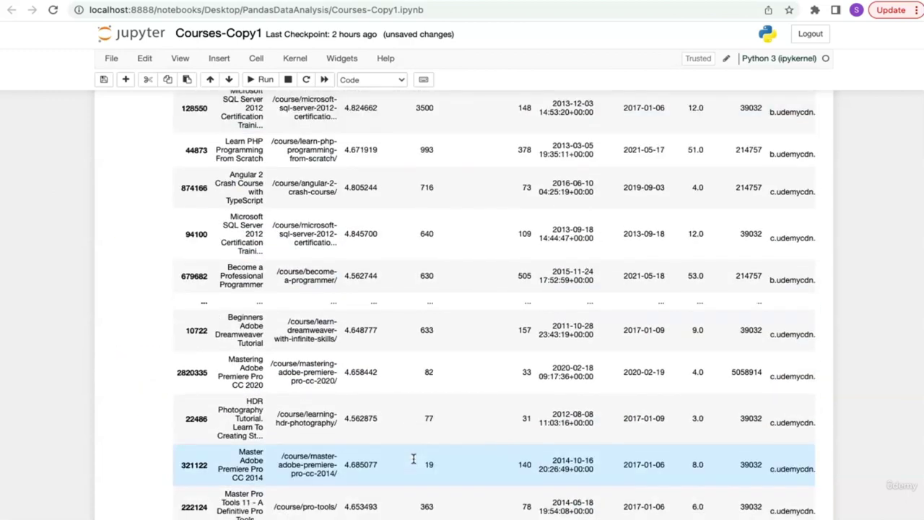
scroll(413, 454, "up", 1)
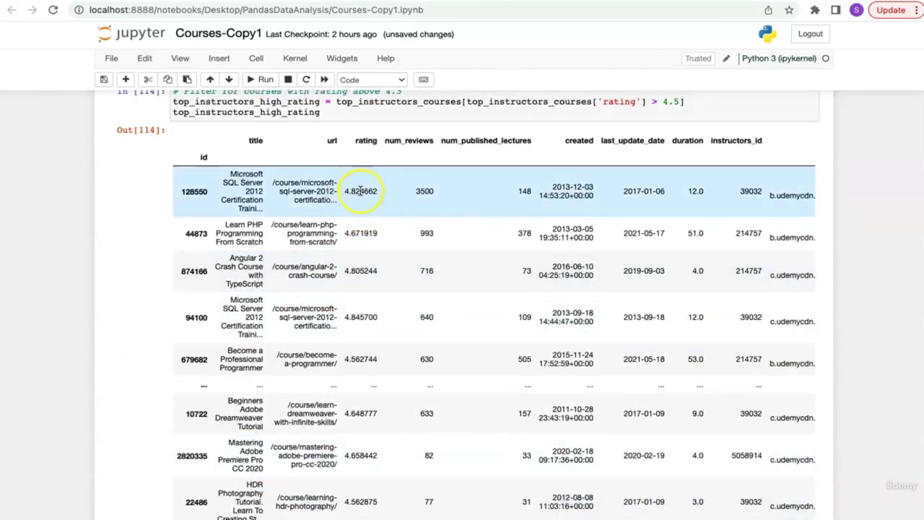
scroll(356, 288, "down", 3)
scroll(356, 287, "up", 3)
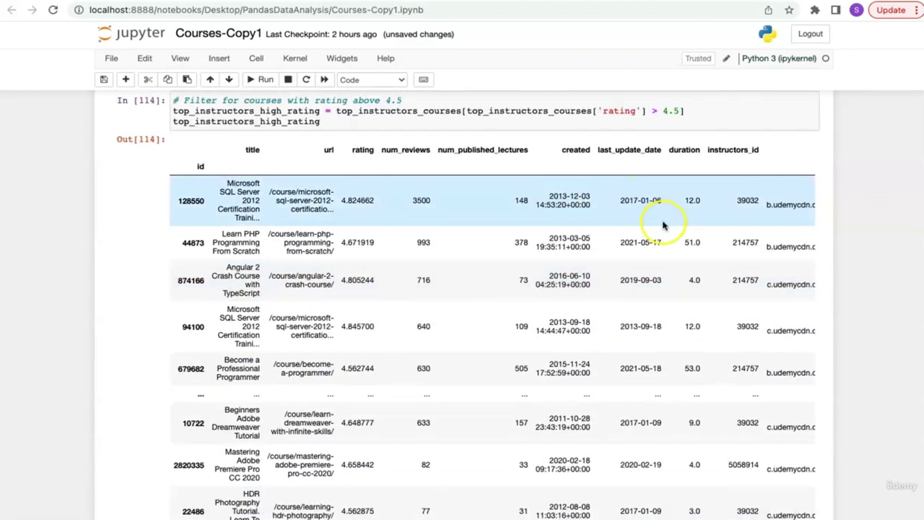
scroll(665, 226, "right", 2)
scroll(677, 211, "up", 2)
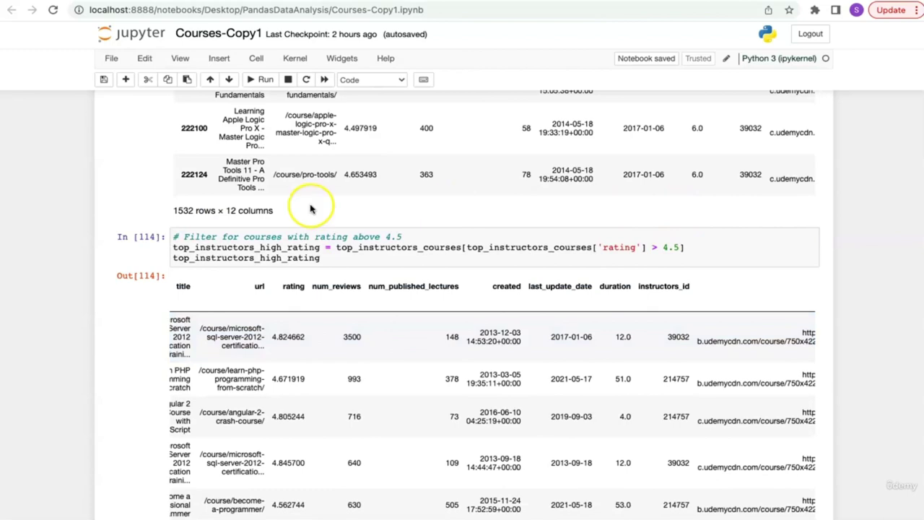
scroll(381, 209, "up", 8)
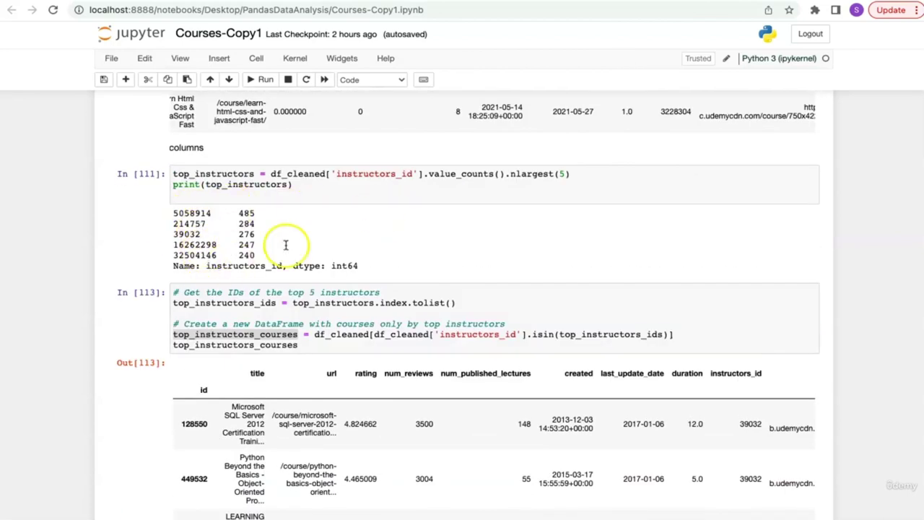
scroll(479, 278, "down", 12)
scroll(479, 279, "down", 4)
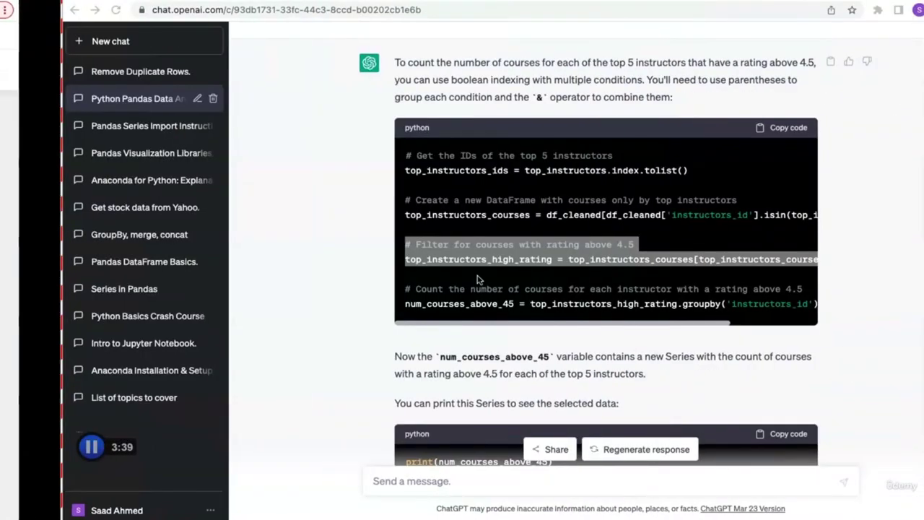
Copy ChatGPT's num_courses_above_45 line, which groups by instructors_id and counts ratings, with its comment into the notebook's empty last cell
scroll(536, 296, "down", 2)
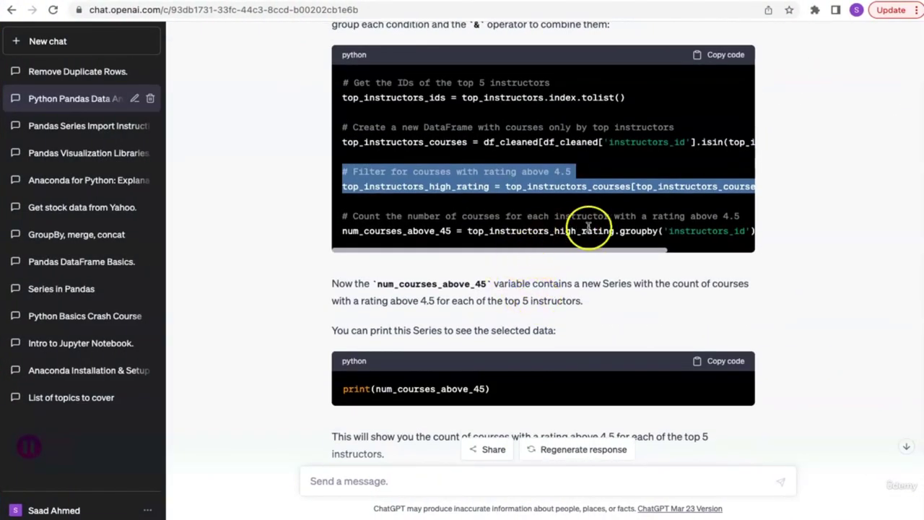
scroll(586, 227, "right", 3)
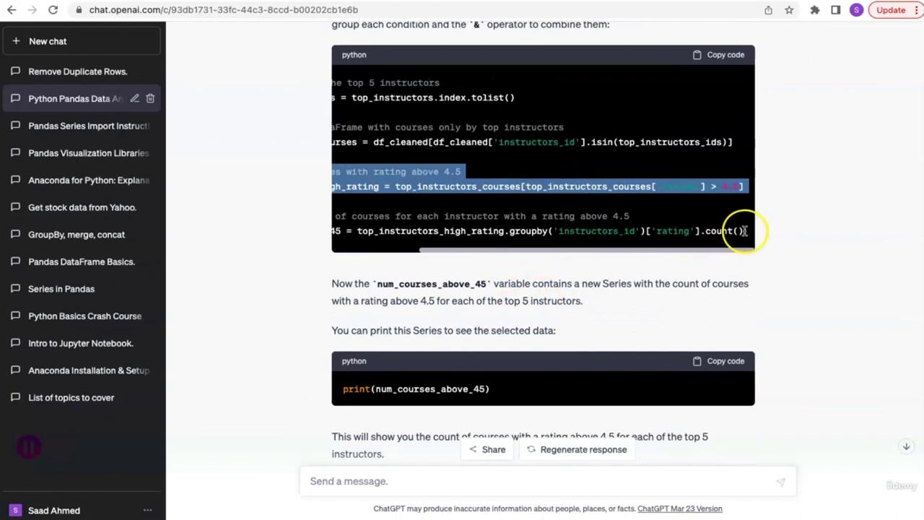
left_click_drag(665, 249, 475, 250)
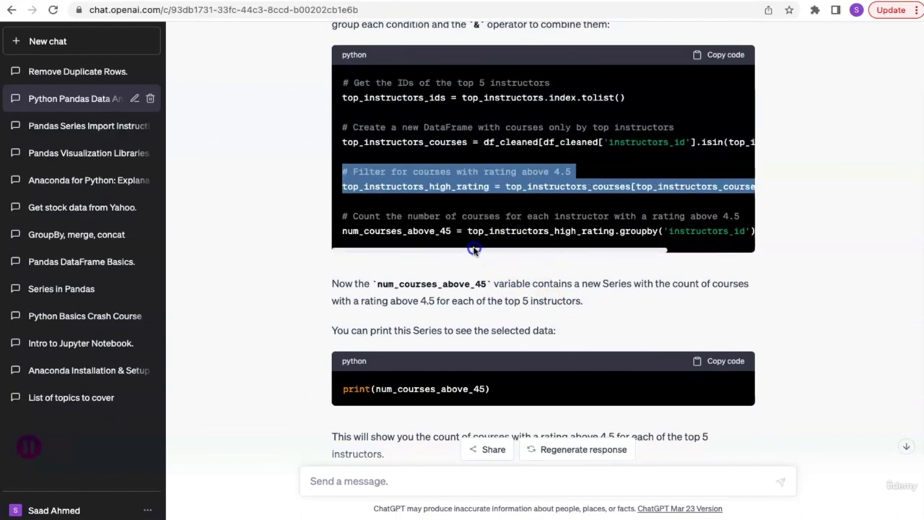
left_click_drag(342, 215, 771, 244)
key("ctrl+c")
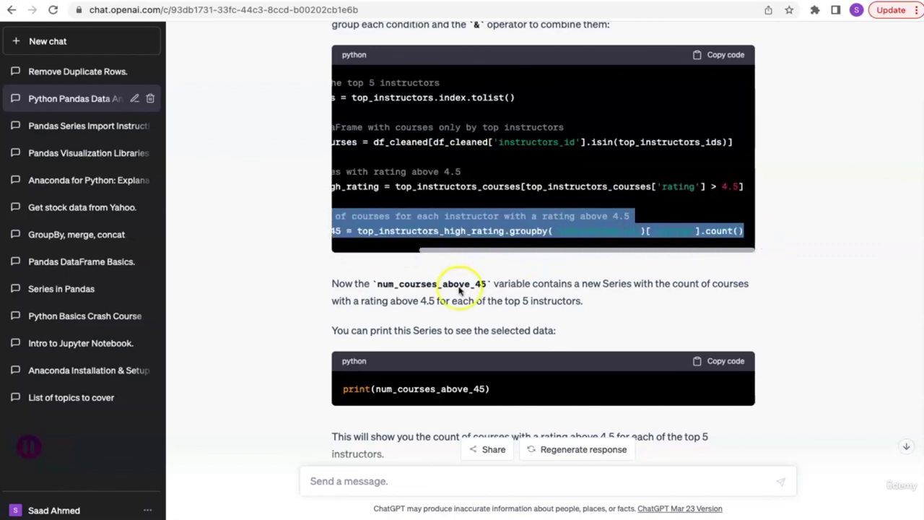
key("ctrl+Left")
left_click(306, 424)
key("ctrl+v")
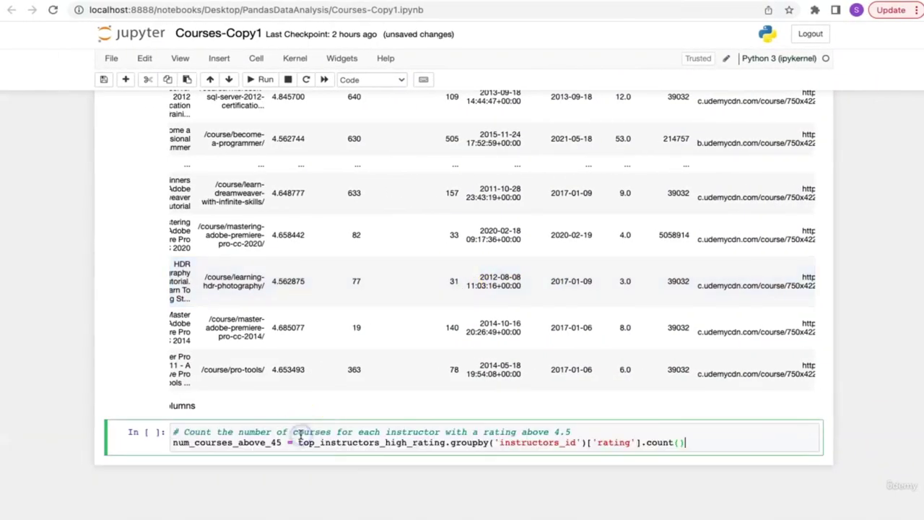
Copy the variable name num_courses_above_45 from the count line in the notebook's last cell
double_click(217, 443)
key("ctrl+c")
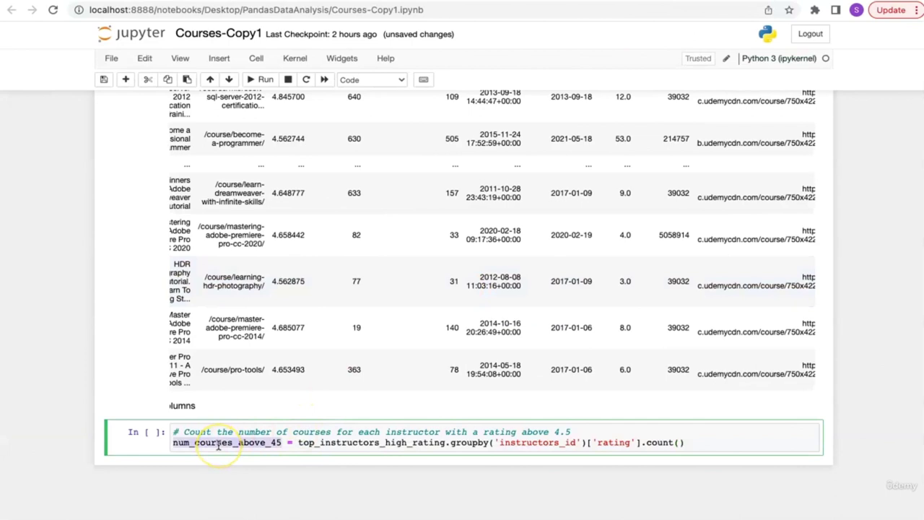
left_click(276, 442)
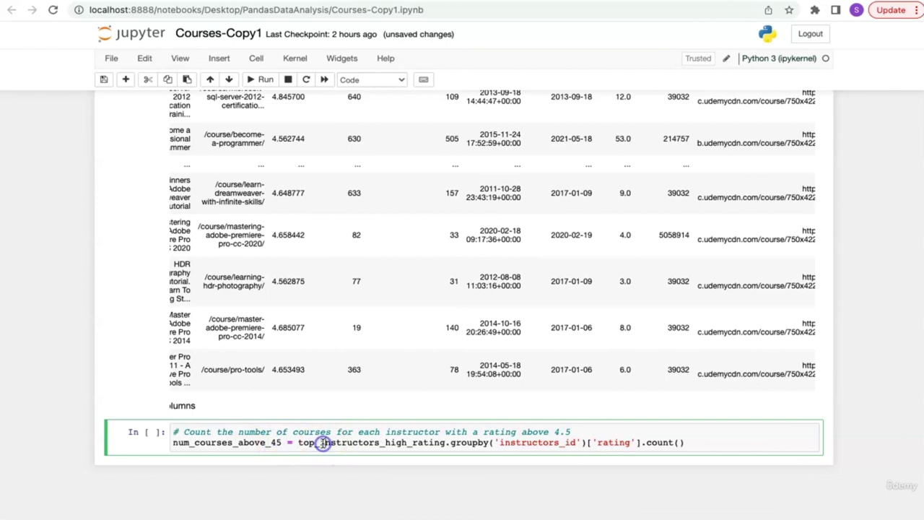
Run the cell that groups top_instructors_high_rating by instructors_id and counts the ratings into num_courses_above_45
double_click(353, 442)
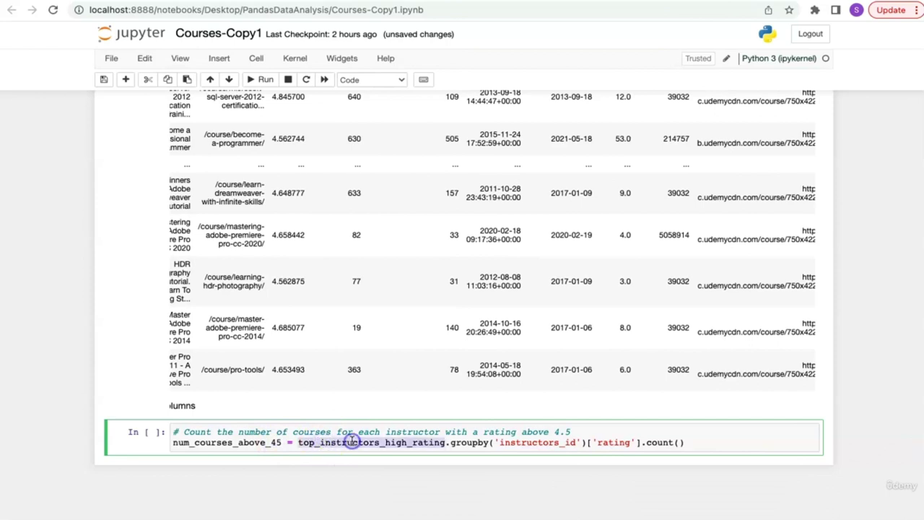
left_click(481, 443)
double_click(532, 442)
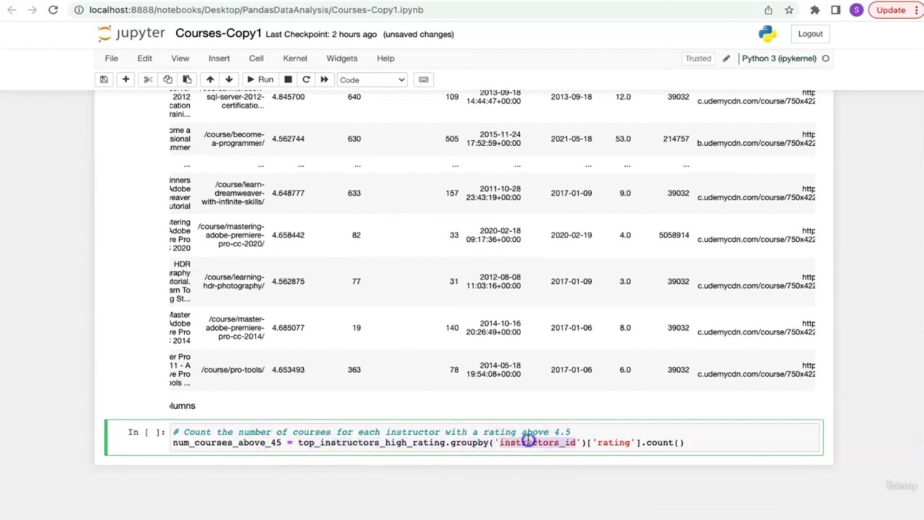
left_click(610, 442)
double_click(610, 442)
left_click(738, 439)
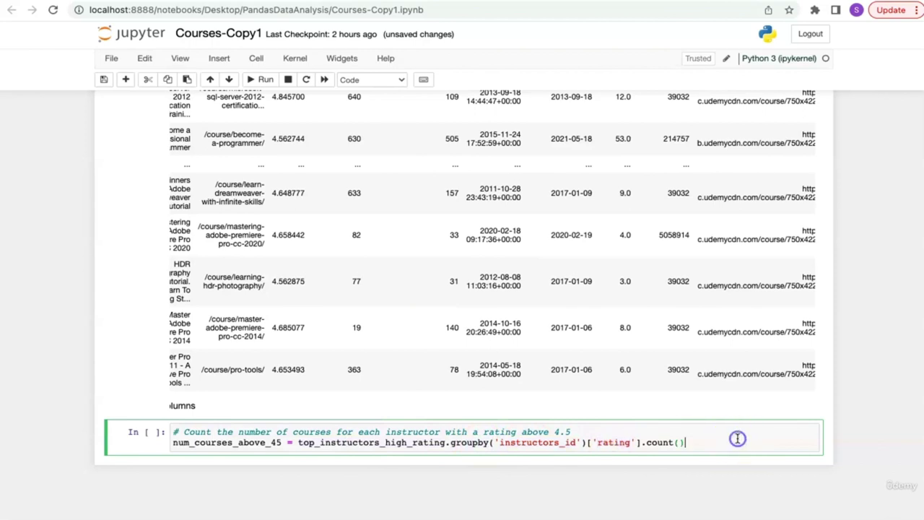
key("shift+Return")
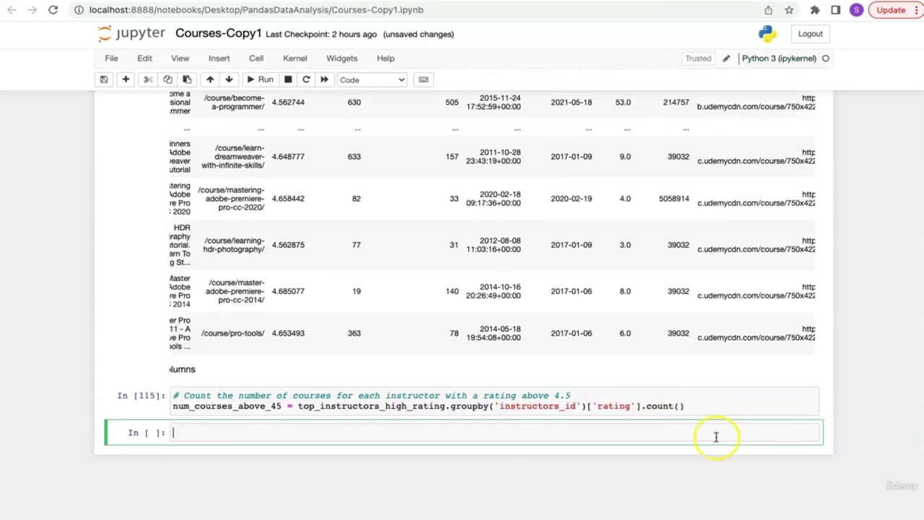
Display num_courses_above_45 by entering its name in the new empty cell and running it
left_click(224, 406)
left_click(226, 433)
key("ctrl+v")
key("shift+Return")
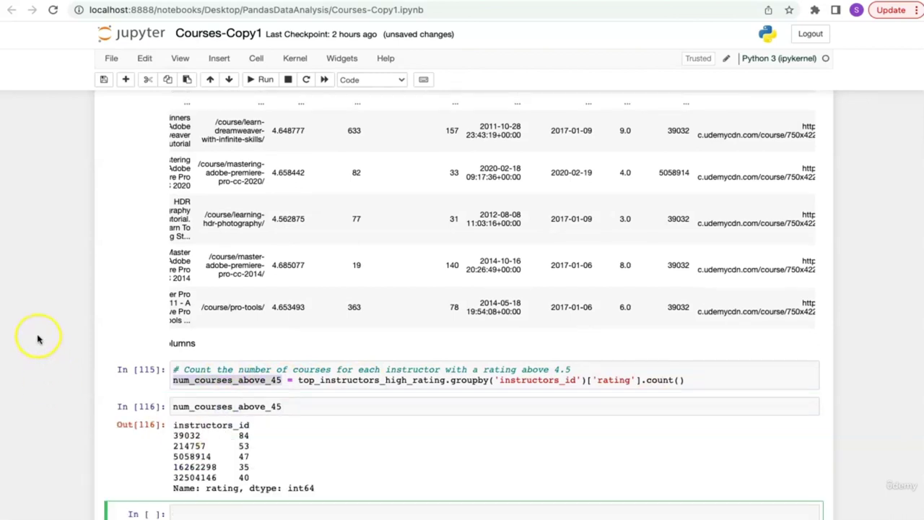
left_click(305, 325)
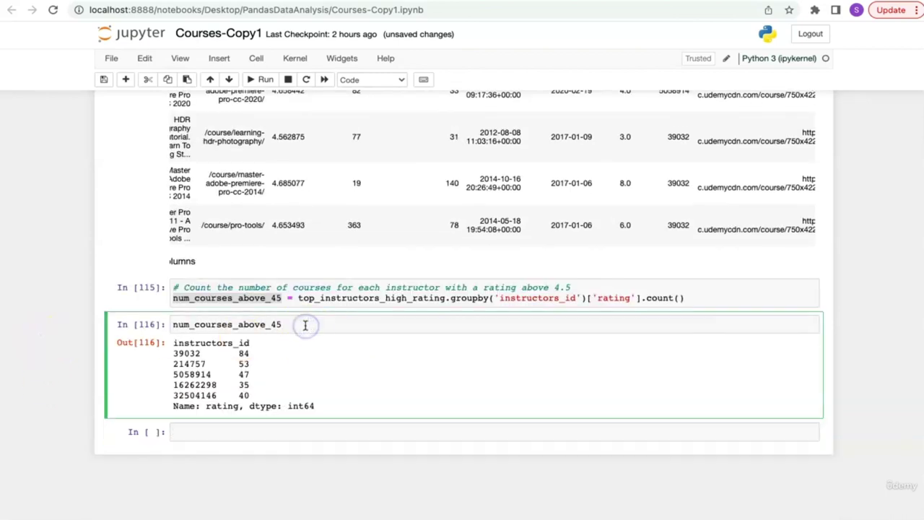
left_click(479, 298)
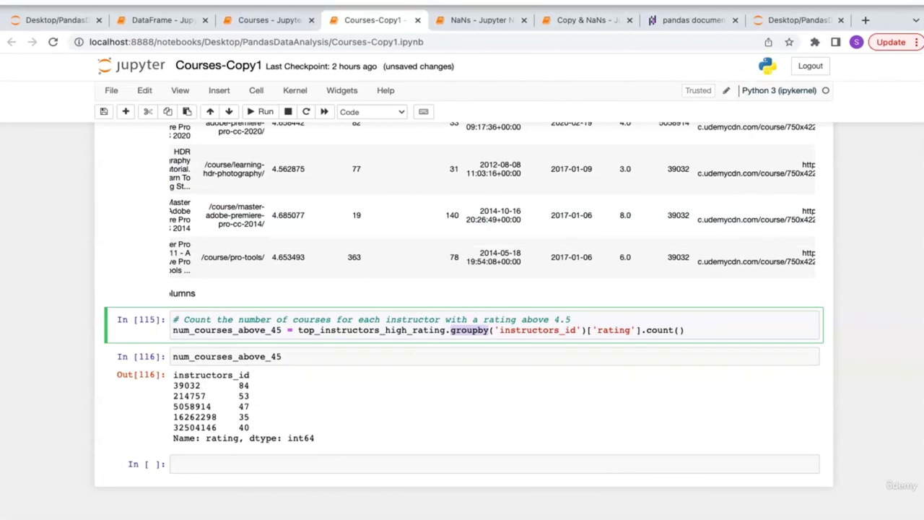
key("Escape")
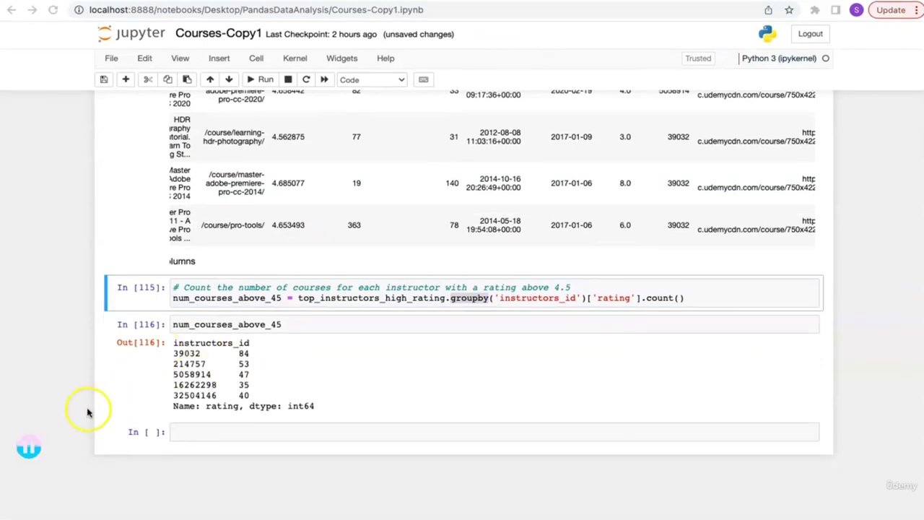
left_click(23, 422)
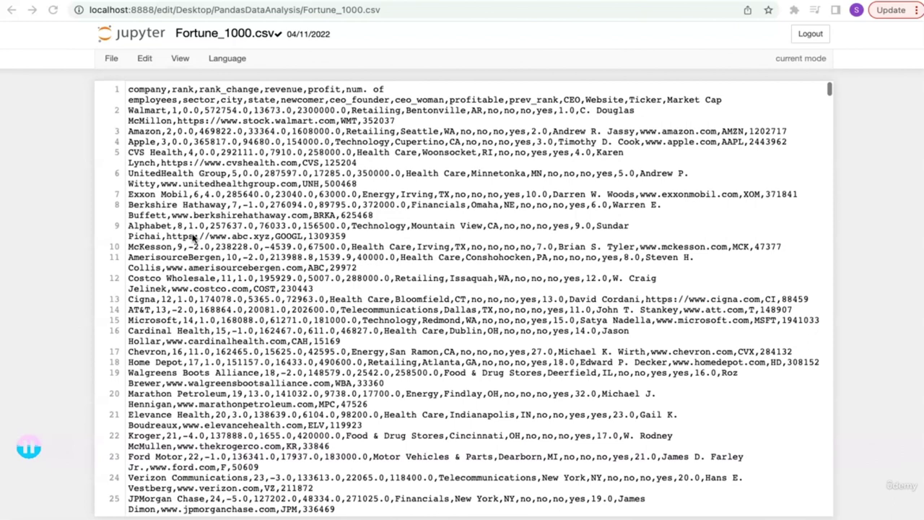
Open Fortune_1000.csv from the PandasDataAnalysis folder and highlight its header row to examine the column names
left_click(130, 31)
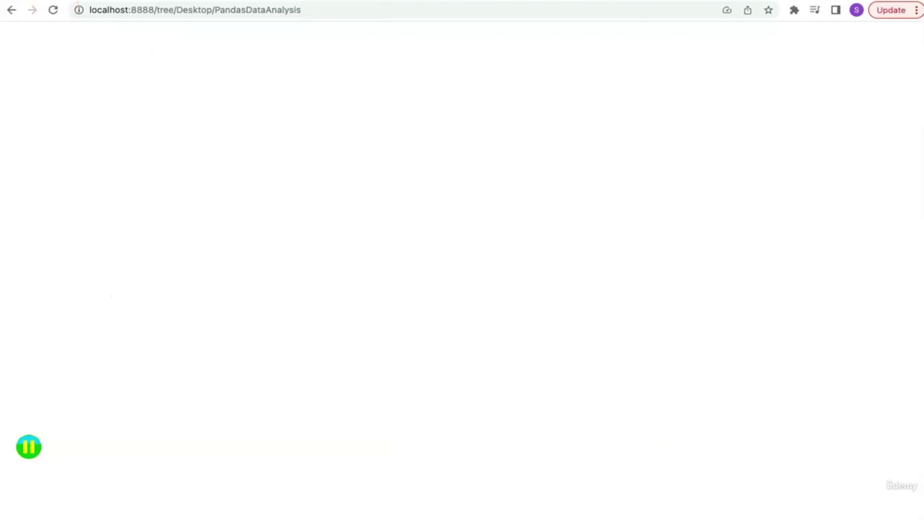
scroll(275, 221, "down", 3)
scroll(274, 221, "down", 1)
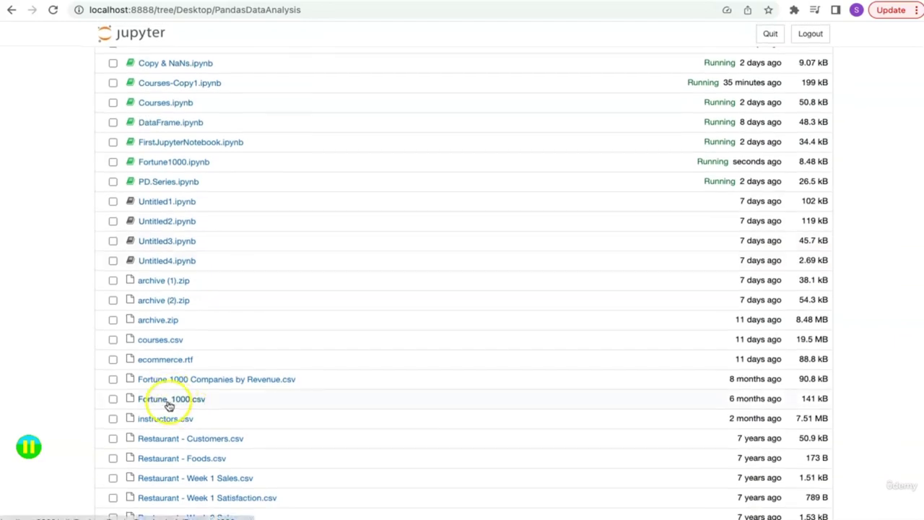
left_click(182, 401)
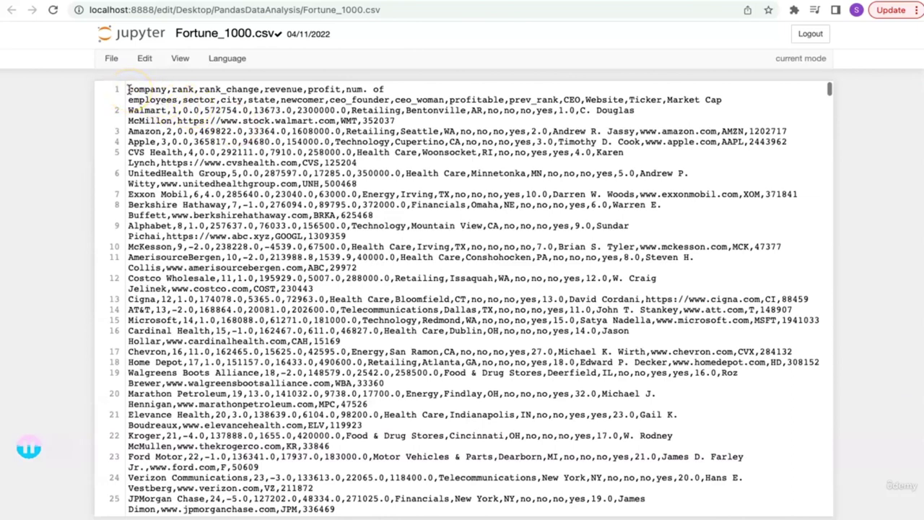
left_click_drag(129, 89, 731, 99)
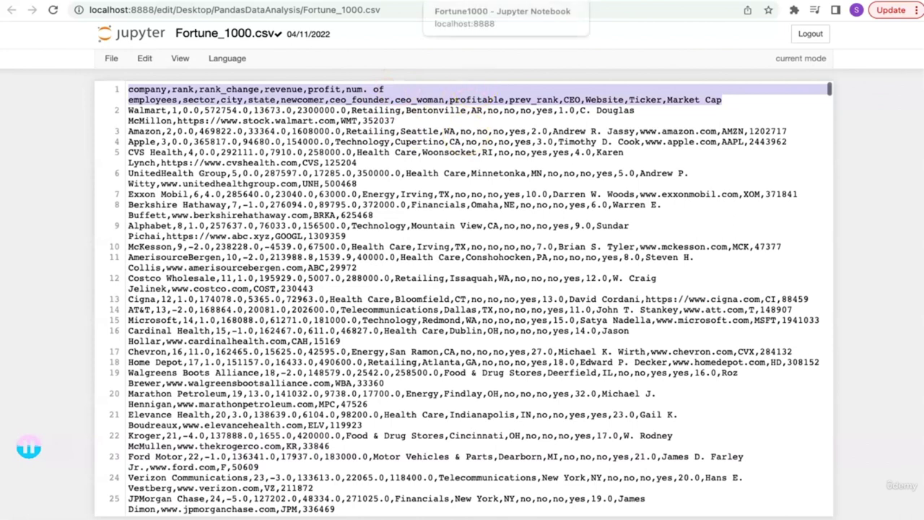
Switch to ChatGPT and review the opening prompt, including the file name Fortune_1000.csv and the rank index instruction
left_click(447, 1)
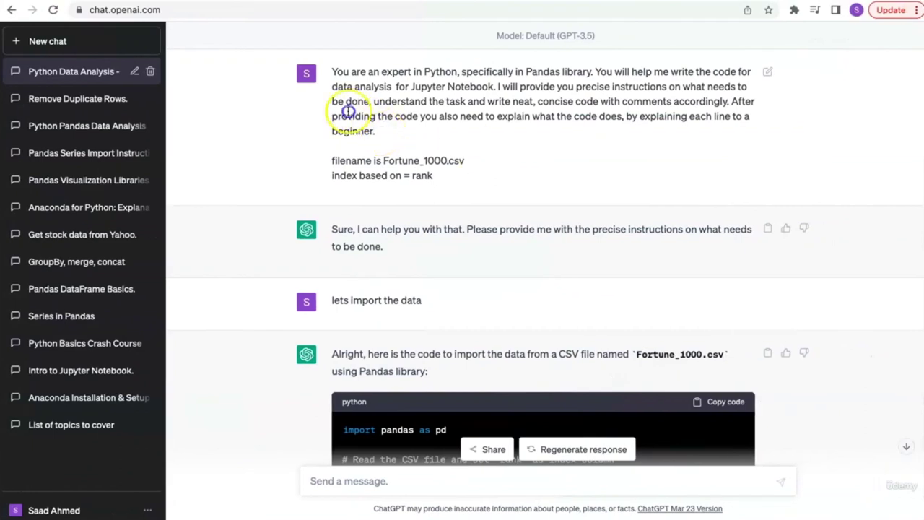
triple_click(332, 74)
left_click(385, 138)
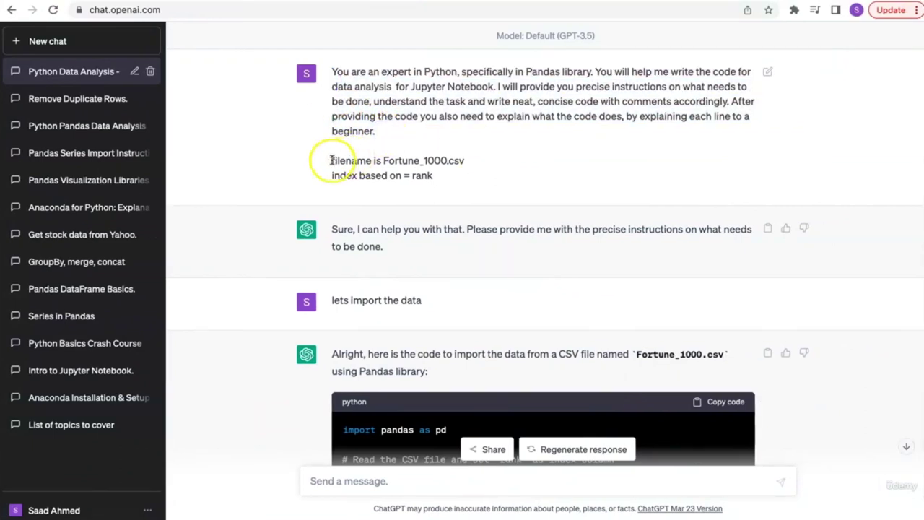
left_click_drag(331, 161, 469, 163)
left_click_drag(333, 176, 457, 177)
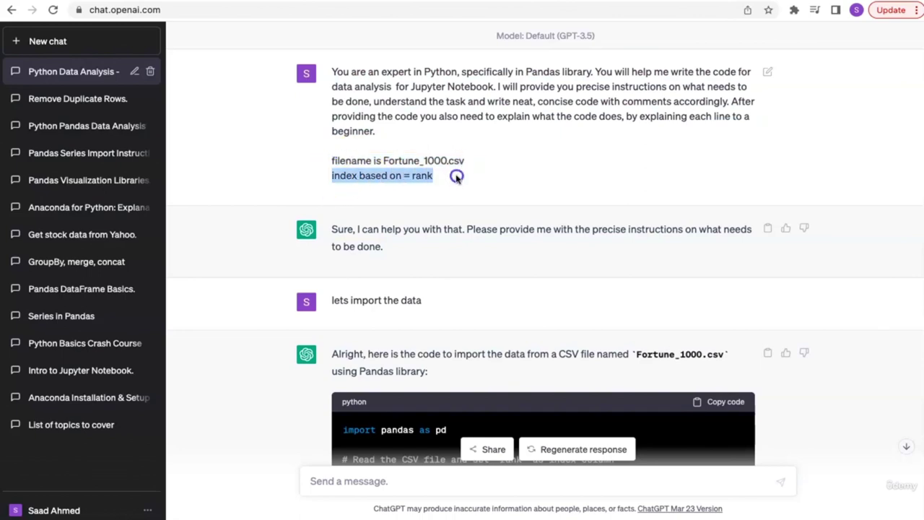
left_click(456, 177)
Locate the rank column in the header of Fortune_1000.csv, and switch to the Fortune1000 notebook
key("ctrl+Left")
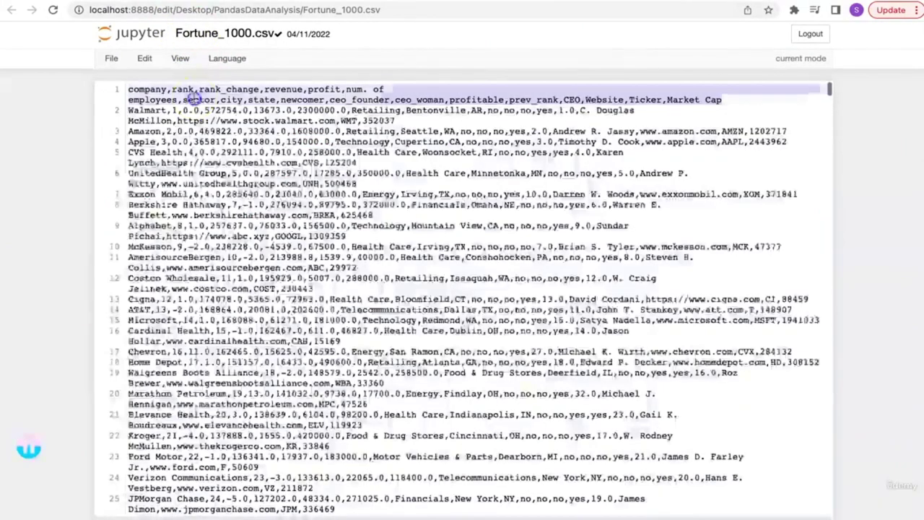
left_click(173, 91)
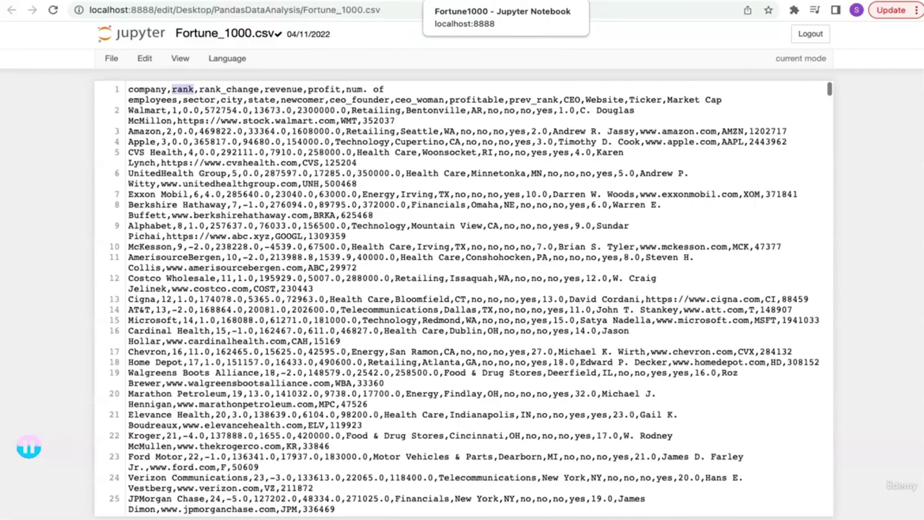
left_click(433, 3)
left_click(266, 177)
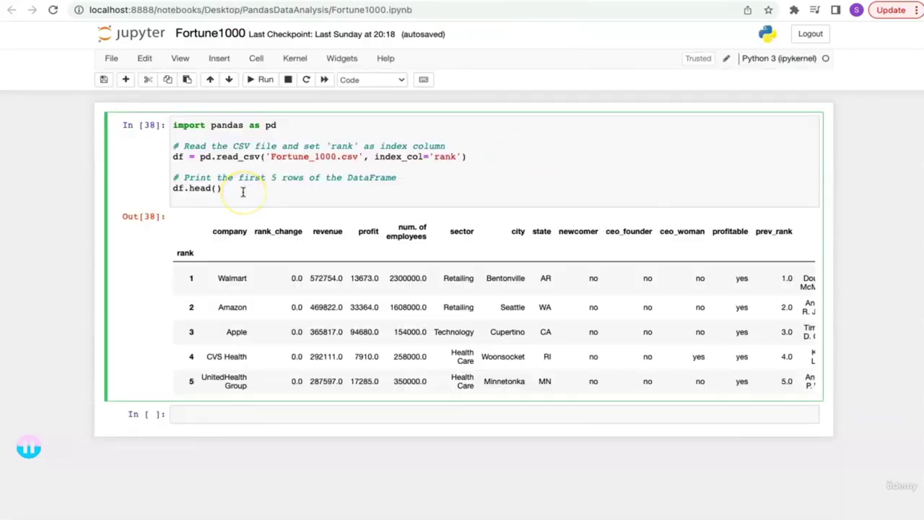
Switch to ChatGPT and read the request to import the data with its answering code and explanation
key("ctrl+Tab")
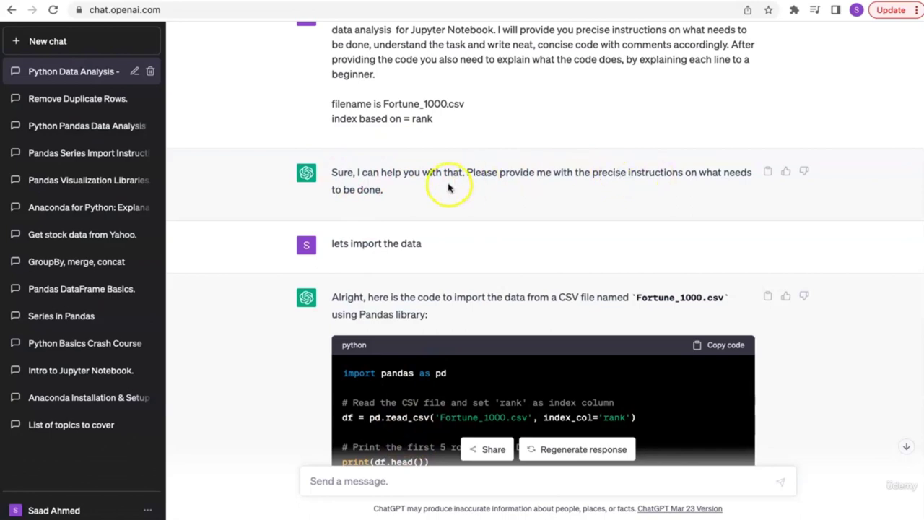
scroll(361, 194, "down", 2)
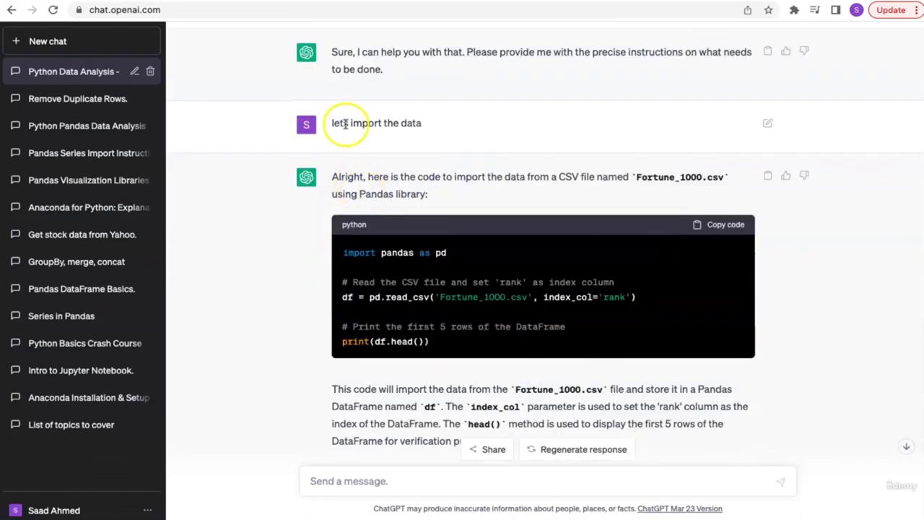
scroll(403, 173, "down", 1)
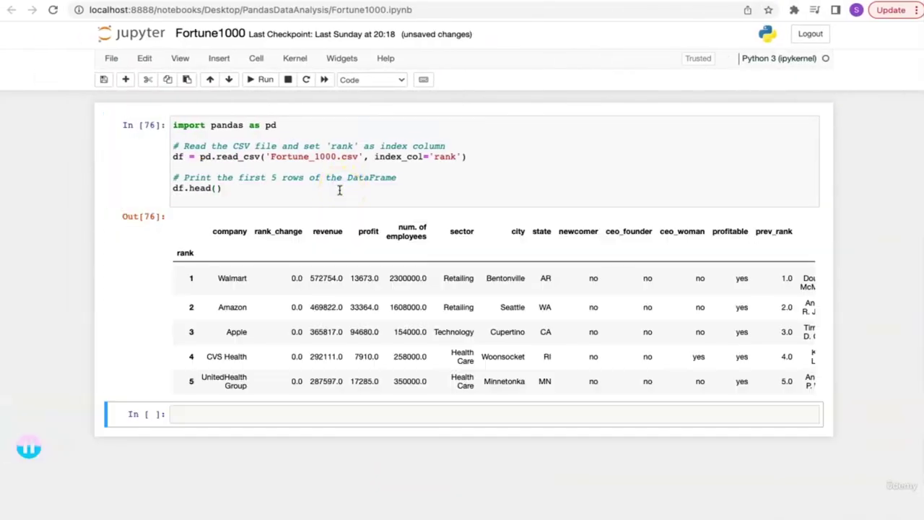
Examine all columns of the df.head() output and the index_col='rank' argument in the Fortune1000 notebook
scroll(449, 307, "right", 5)
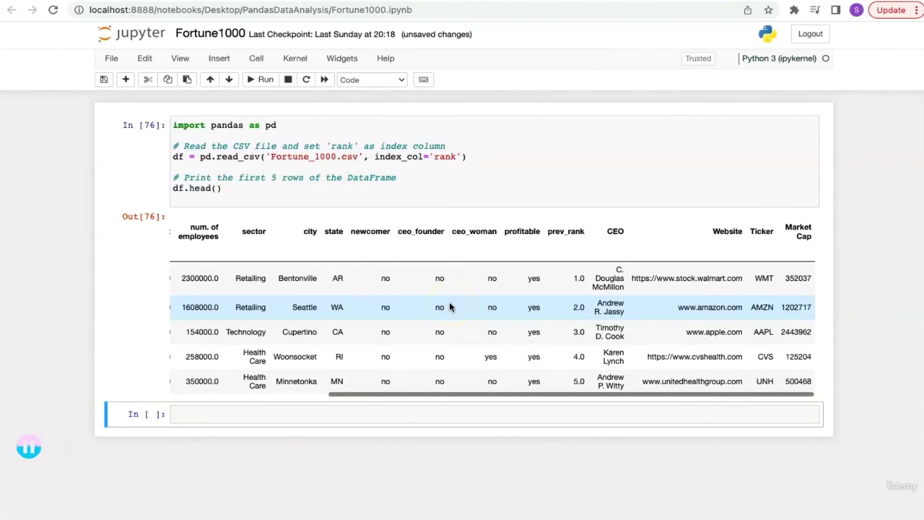
scroll(449, 307, "left", 5)
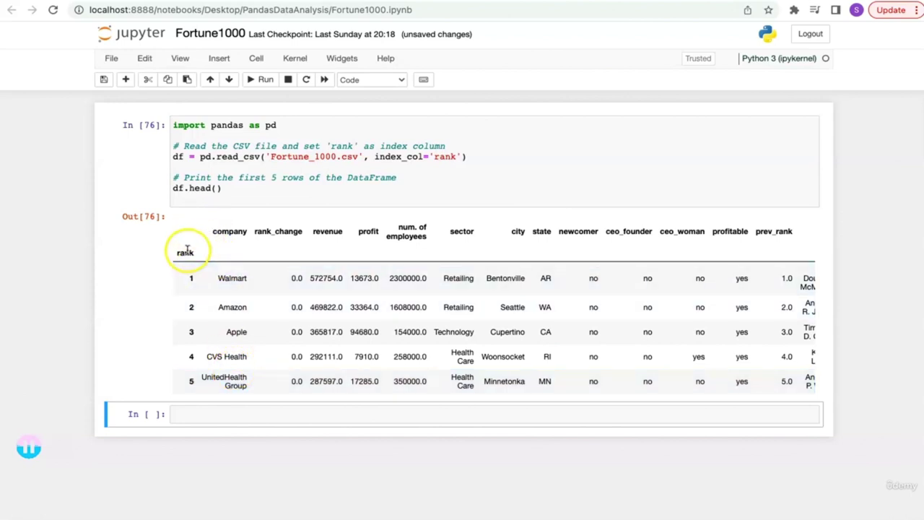
left_click(404, 155)
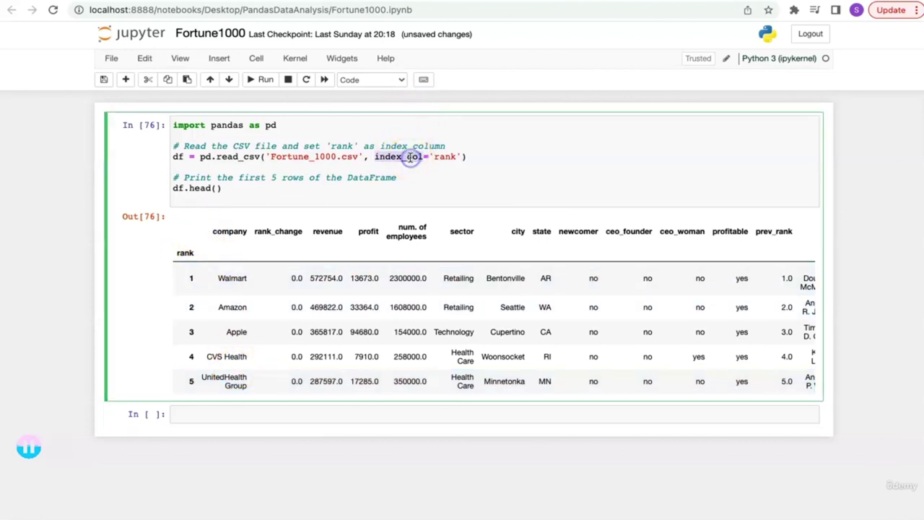
left_click(448, 156)
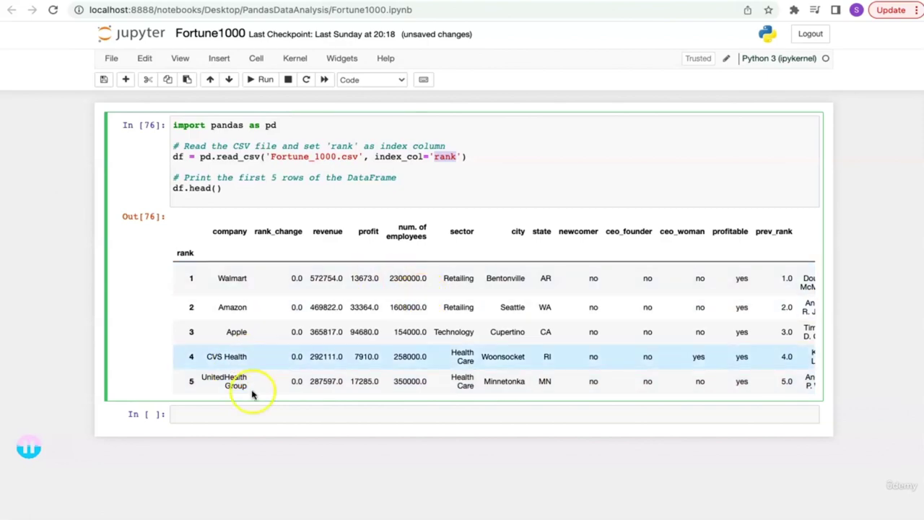
Find the ChatGPT request to group by the sector column and examine the sector column in the notebook's table
key("ctrl+Right")
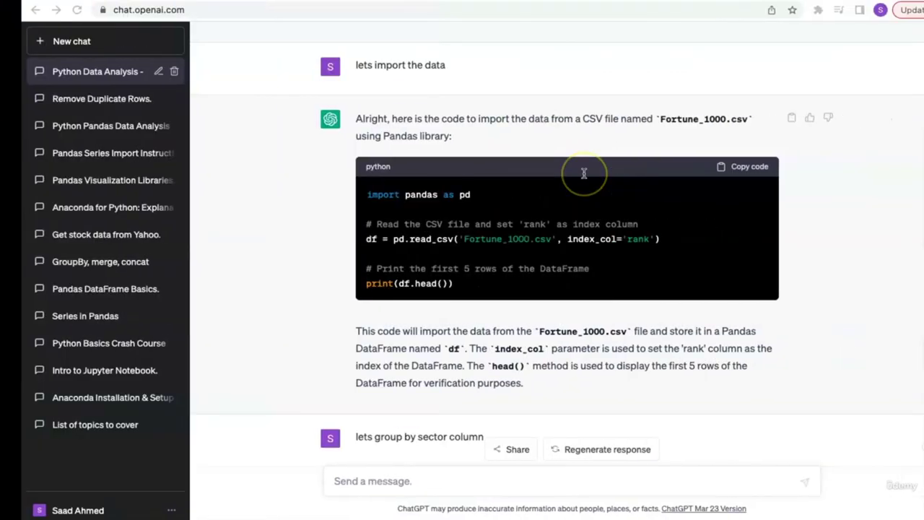
scroll(351, 252, "down", 4)
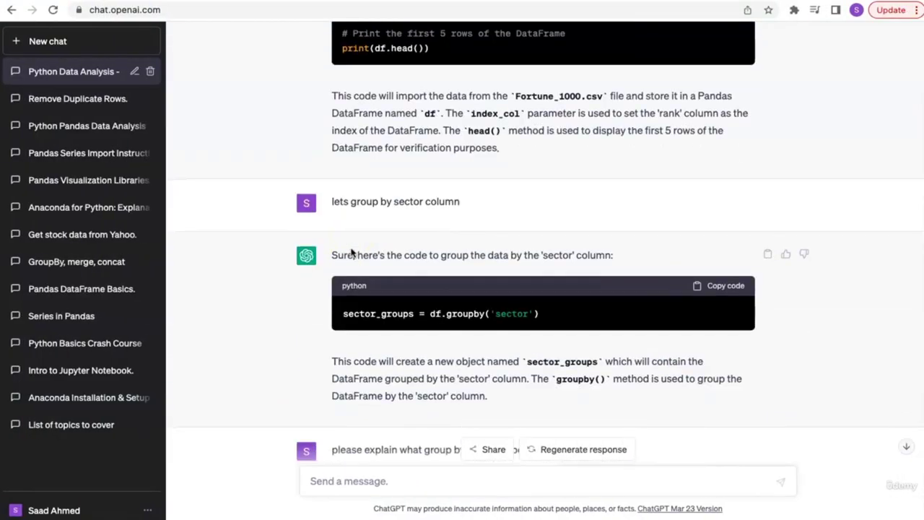
left_click_drag(331, 201, 453, 199)
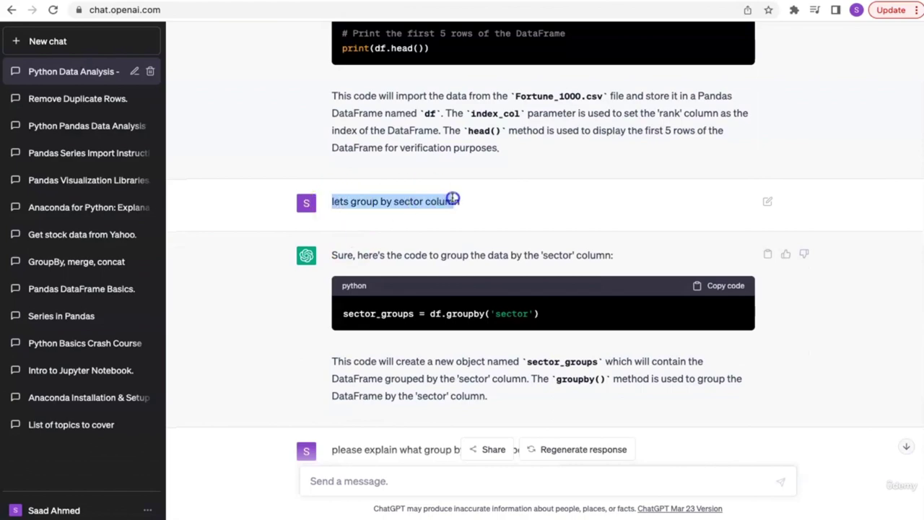
scroll(532, 200, "down", 2)
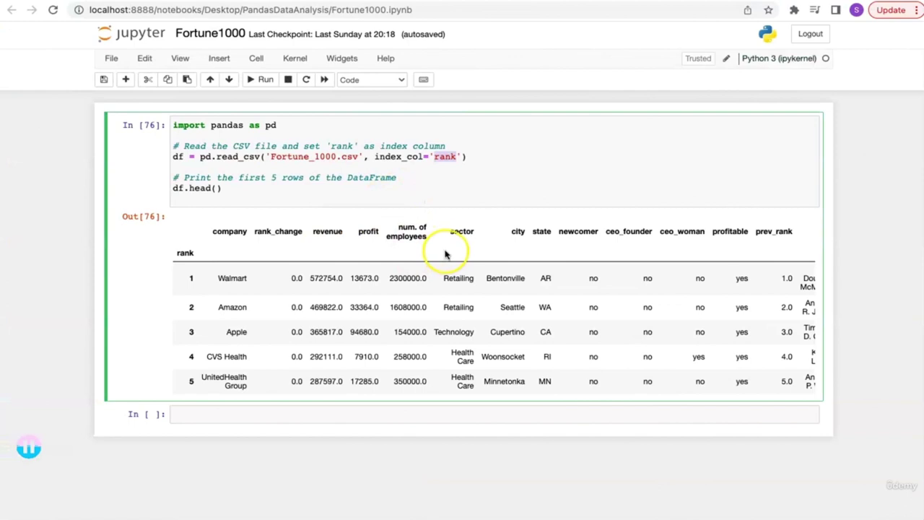
left_click_drag(449, 231, 486, 231)
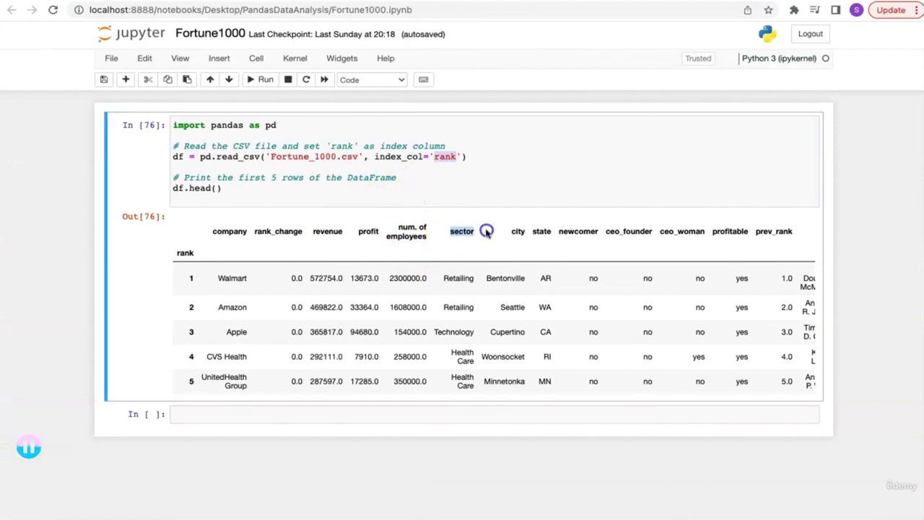
left_click(448, 278)
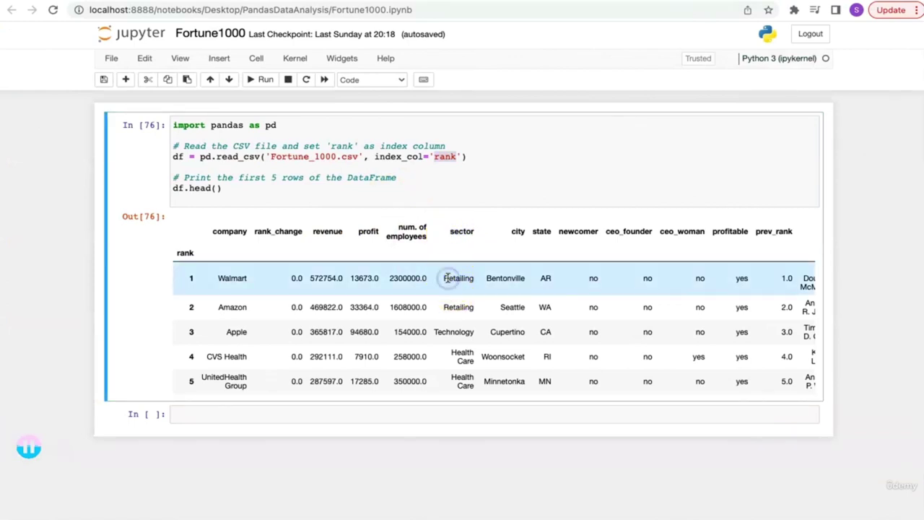
left_click_drag(457, 266, 456, 294)
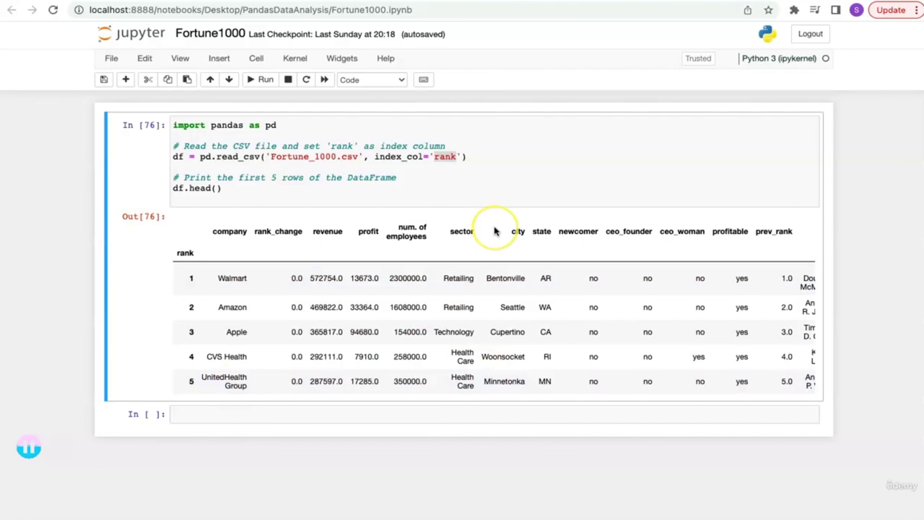
Copy the code sector_groups = df.groupby('sector') from ChatGPT into the empty cell of the Fortune1000 notebook
key("ctrl+Right")
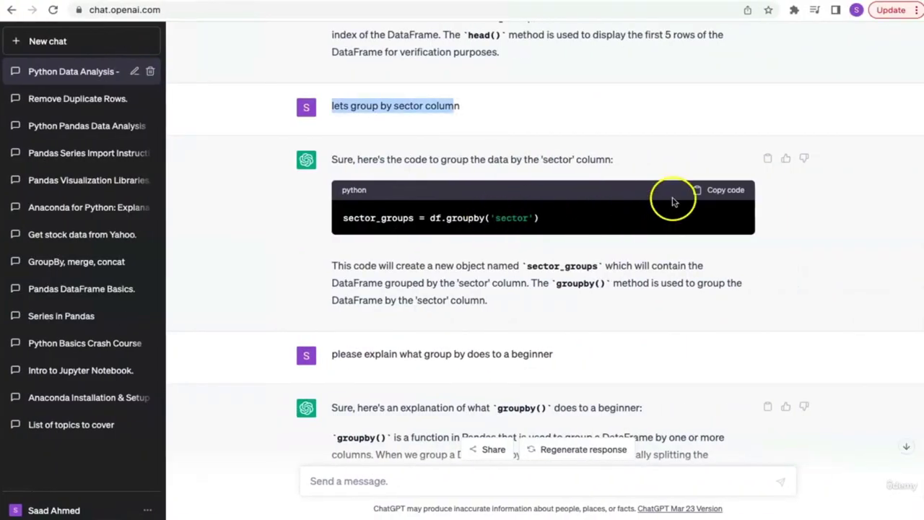
left_click(727, 191)
key("ctrl+Left")
left_click(279, 412)
key("ctrl+v")
double_click(222, 416)
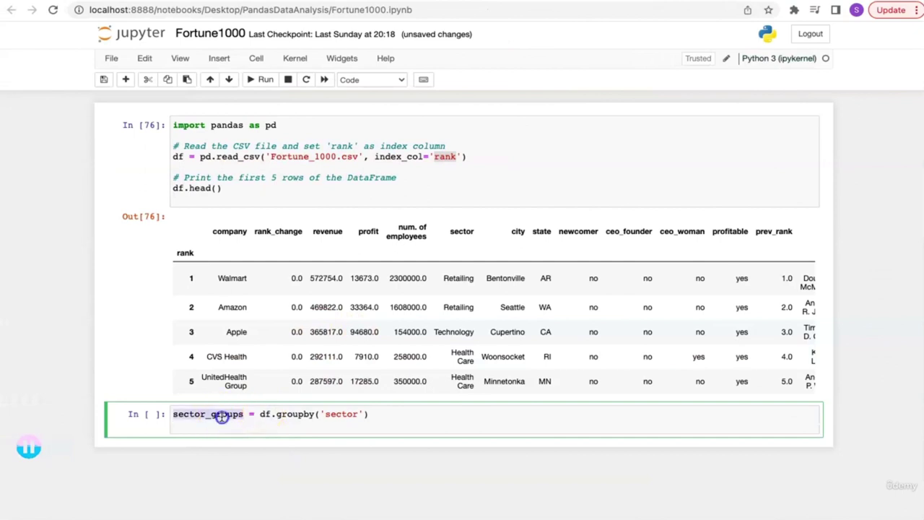
Add a second line containing sector_groups to the groupby cell in the Fortune1000 notebook and run the cell
key("ctrl+c")
left_click(223, 425)
key("Return")
key("ctrl+v")
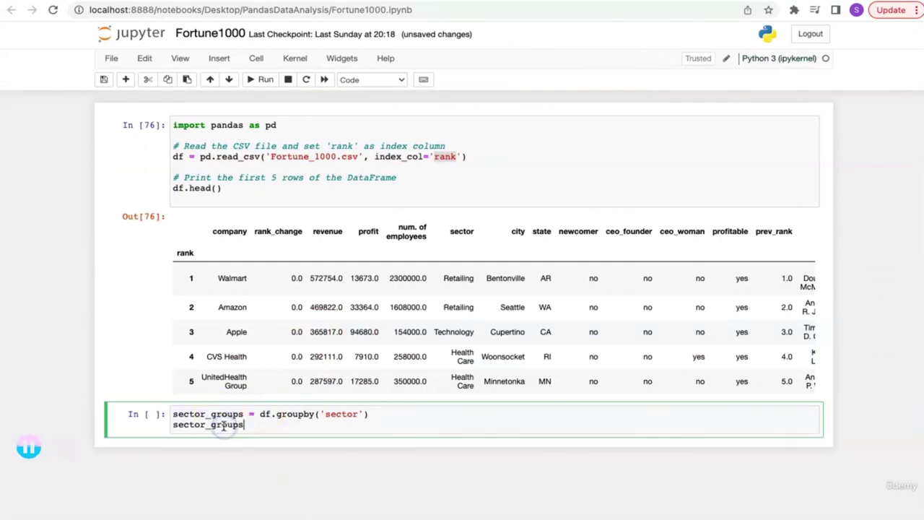
key("shift+Return")
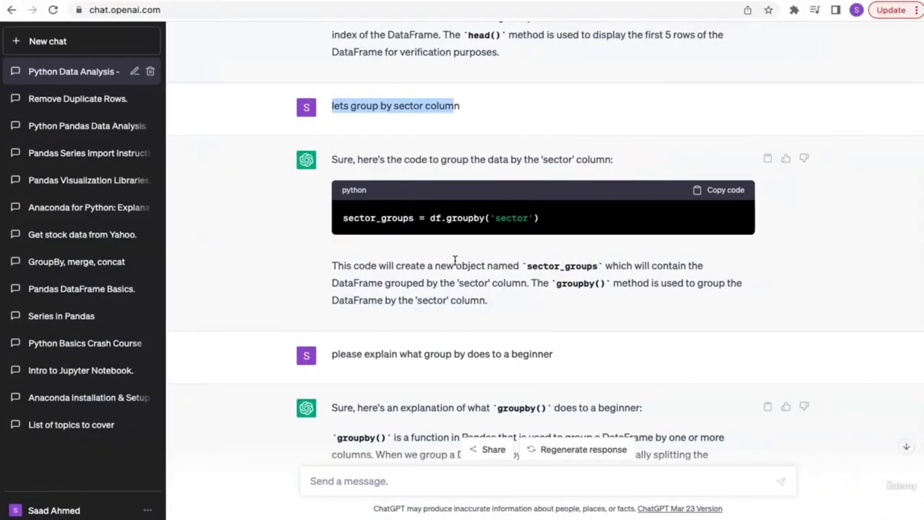
Read ChatGPT's beginner explanation of groupby(), including the splitting into smaller groups and the 'gender' column example
scroll(455, 262, "down", 3)
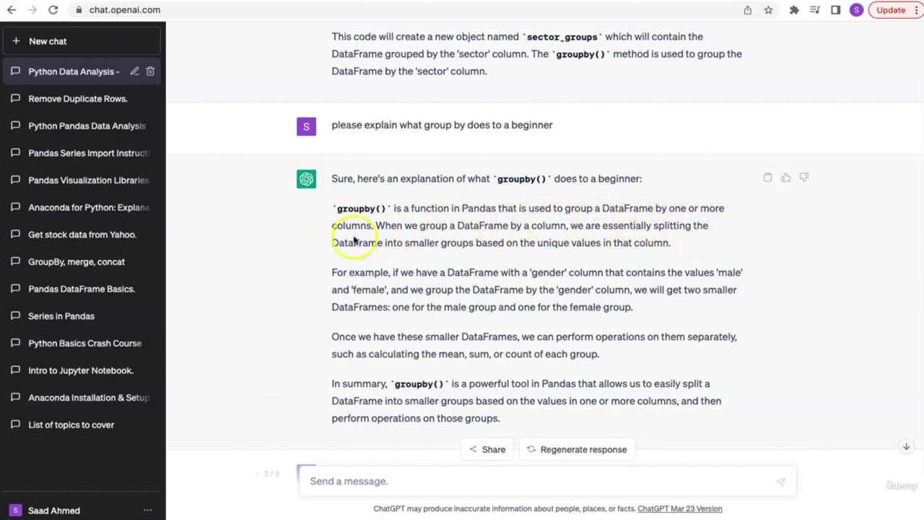
left_click_drag(386, 244, 669, 242)
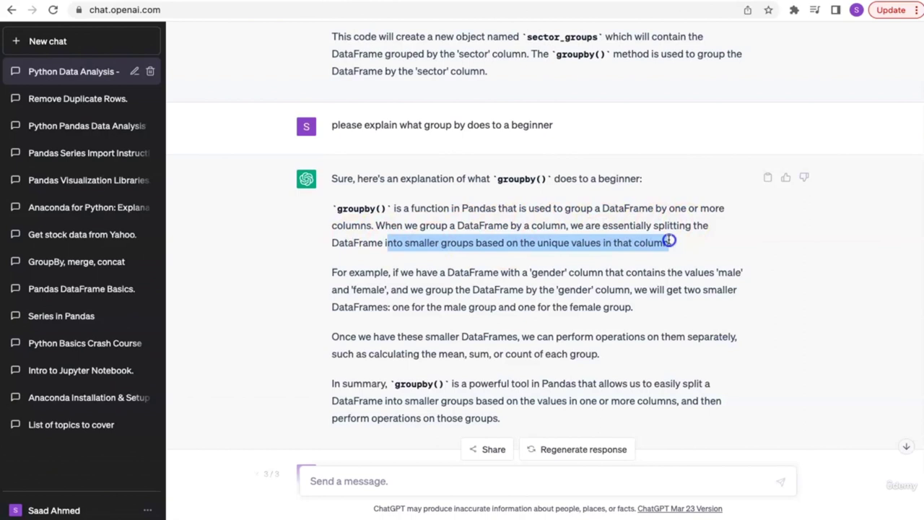
left_click(509, 274)
scroll(426, 278, "down", 1)
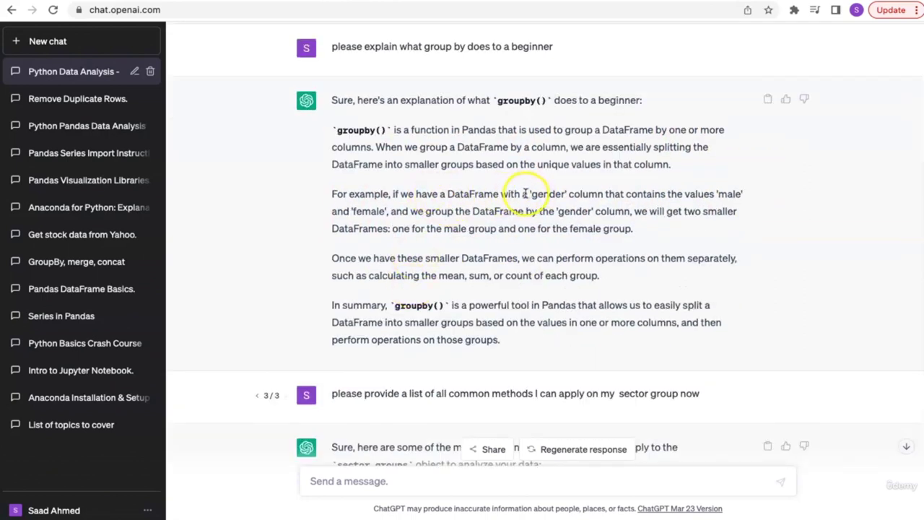
left_click_drag(530, 194, 582, 194)
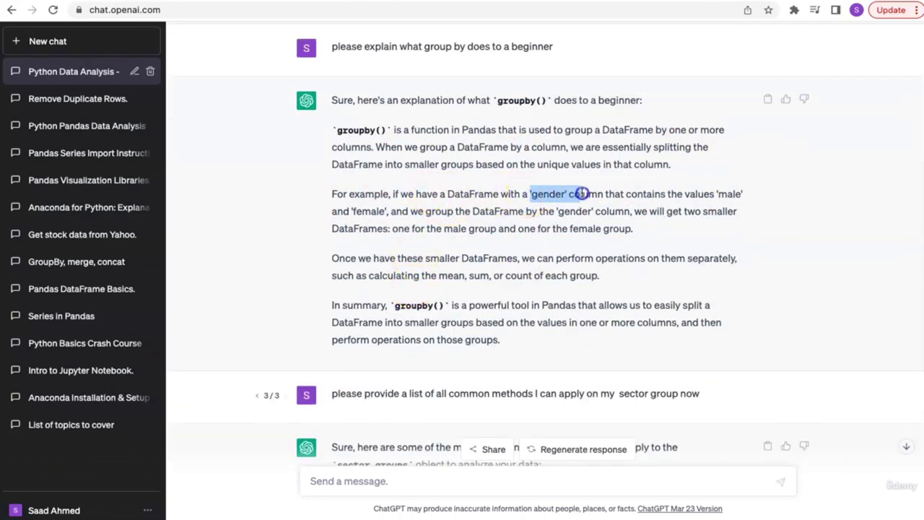
left_click(729, 193)
double_click(370, 211)
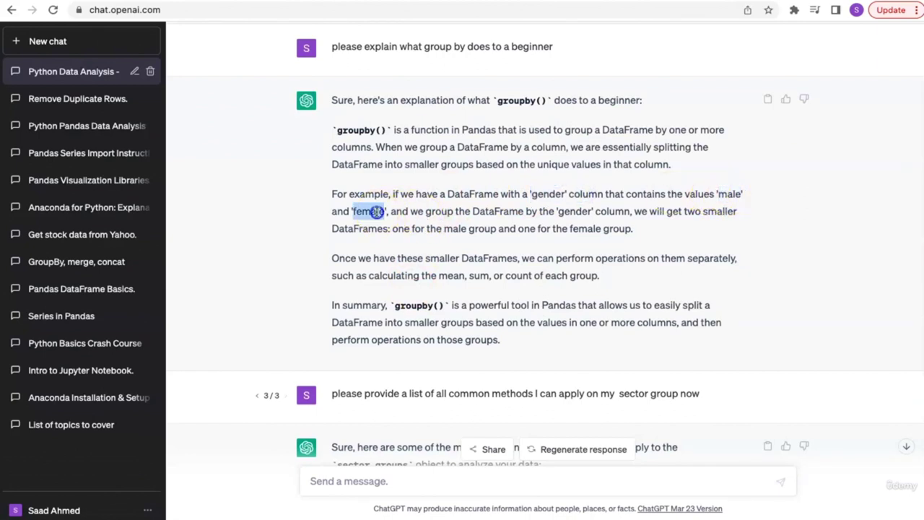
double_click(574, 210)
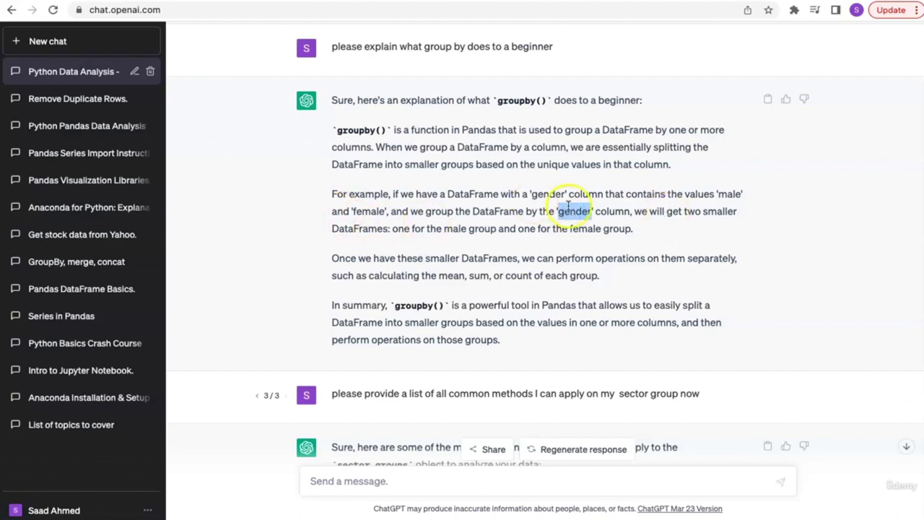
left_click(682, 211)
left_click_drag(683, 210, 641, 231)
left_click(450, 230)
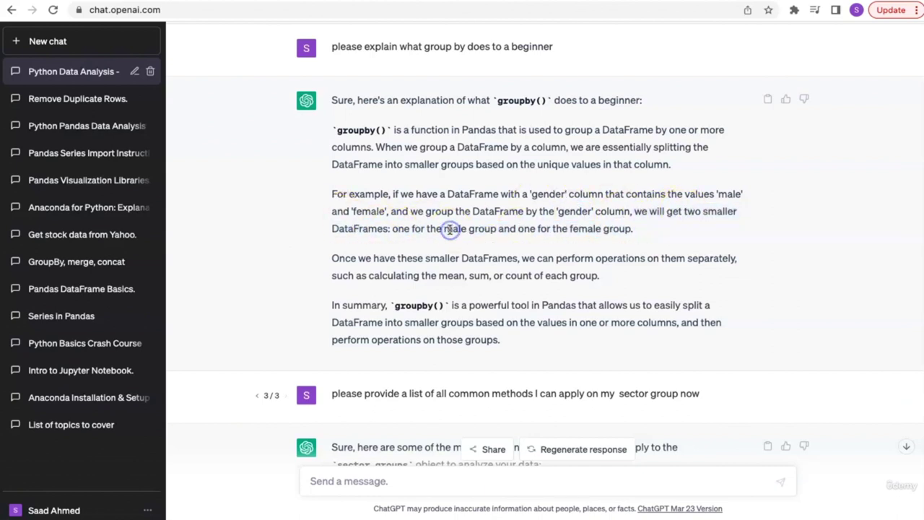
Switch to the Fortune1000 notebook and examine the groupby('sector') call, the sector column values and the sector_groups variable
key("ctrl+Right")
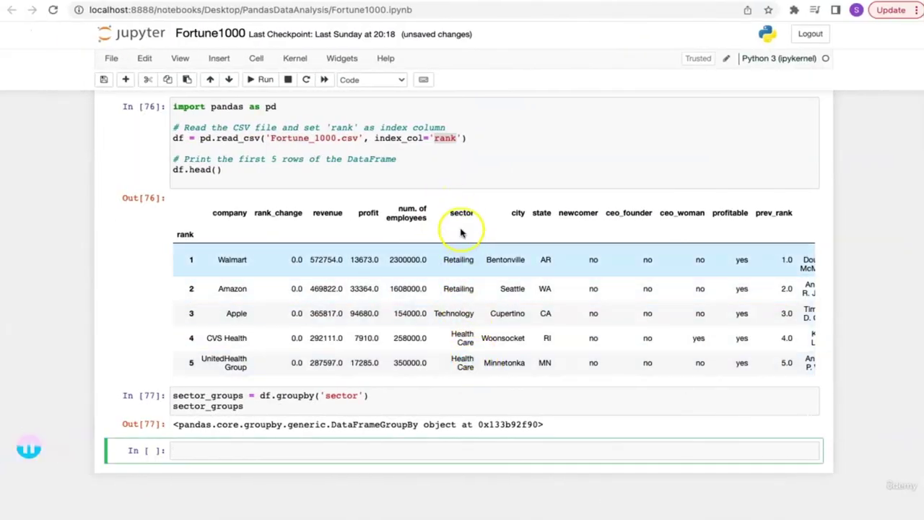
double_click(296, 397)
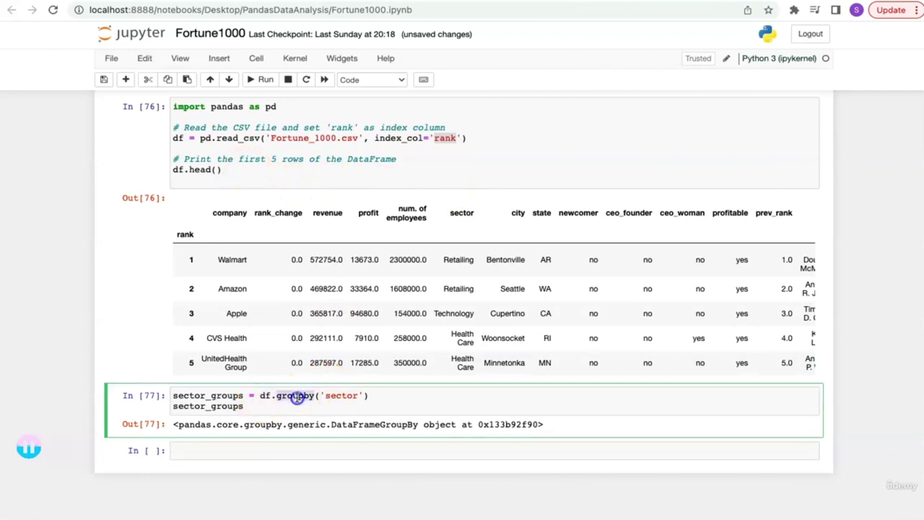
left_click(386, 394)
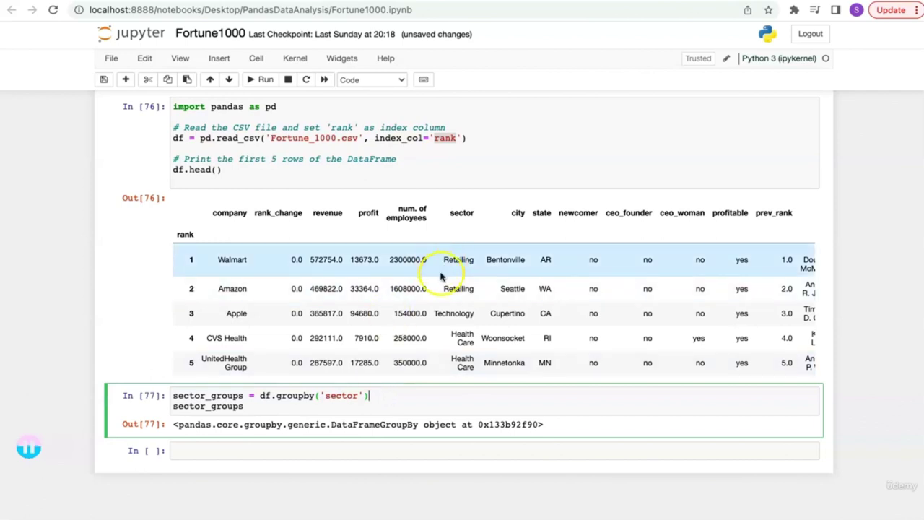
left_click_drag(433, 313, 477, 315)
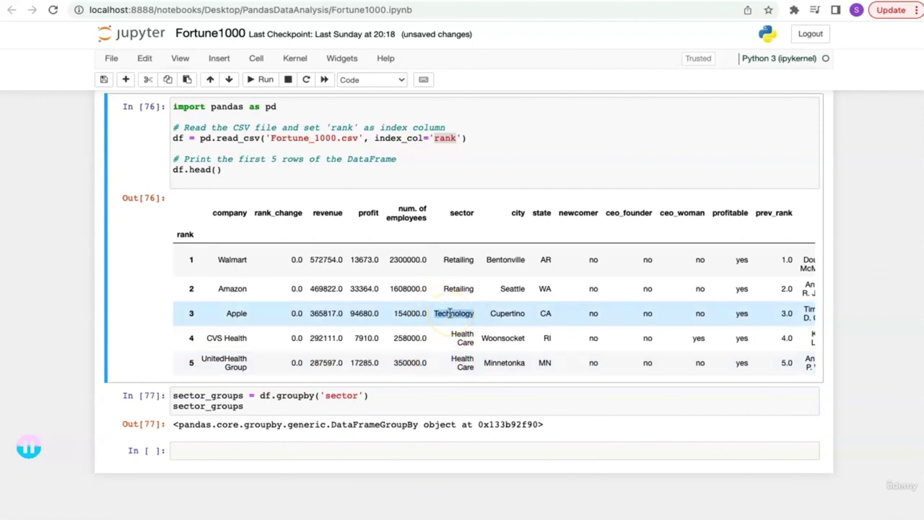
double_click(220, 396)
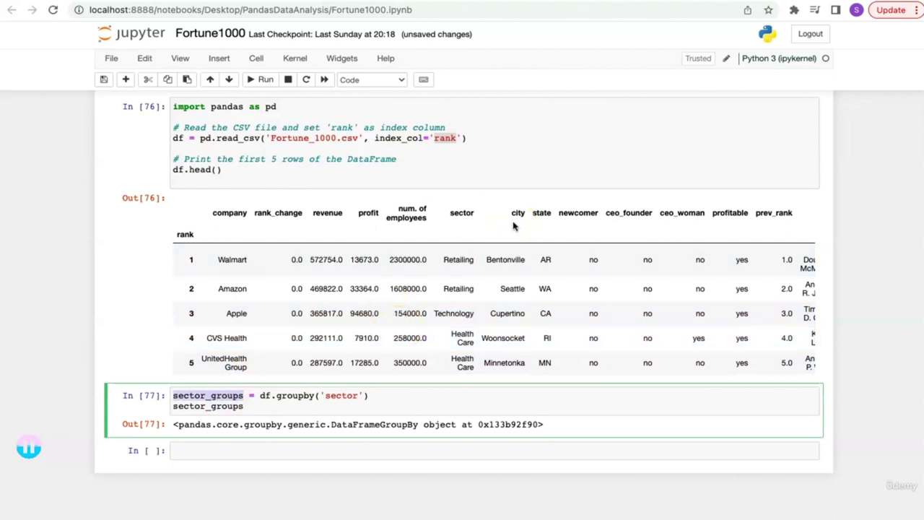
Read ChatGPT's summary of groupby() and relate it to the Technology entry in the notebook's sector column
key("ctrl+Right")
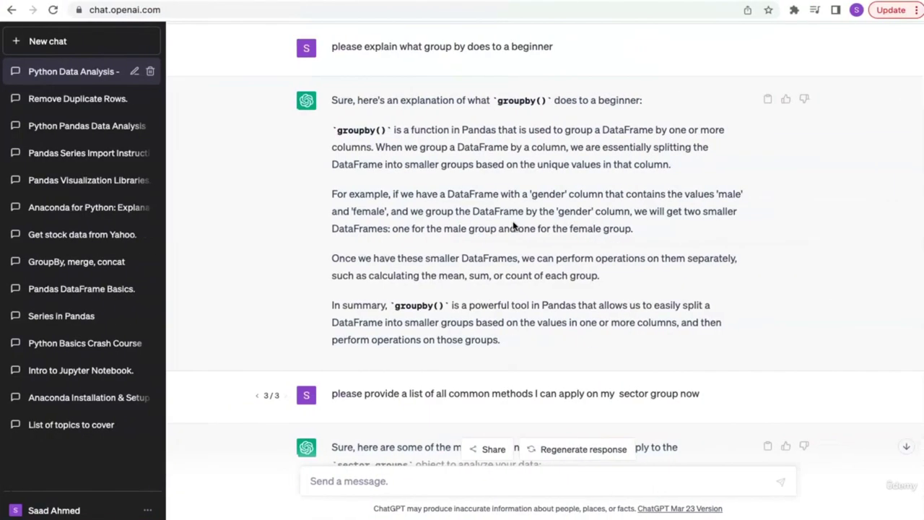
scroll(514, 227, "down", 3)
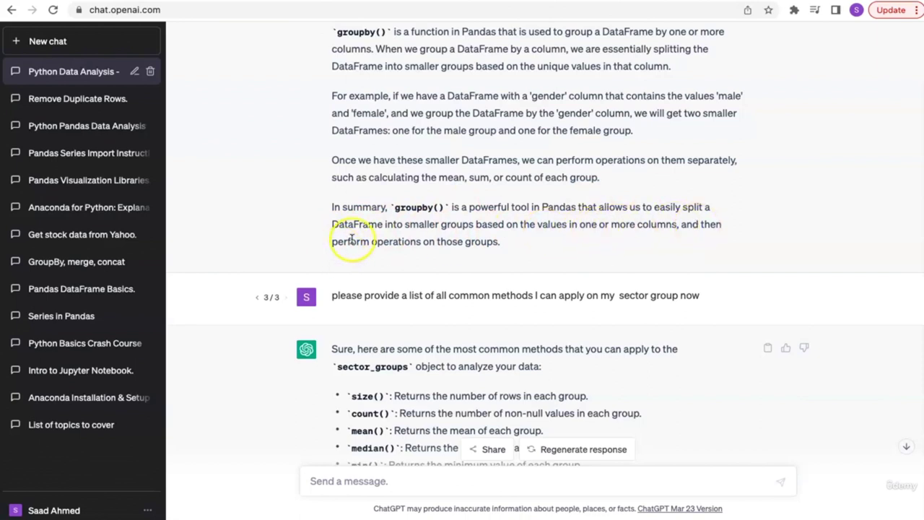
left_click_drag(363, 241, 512, 239)
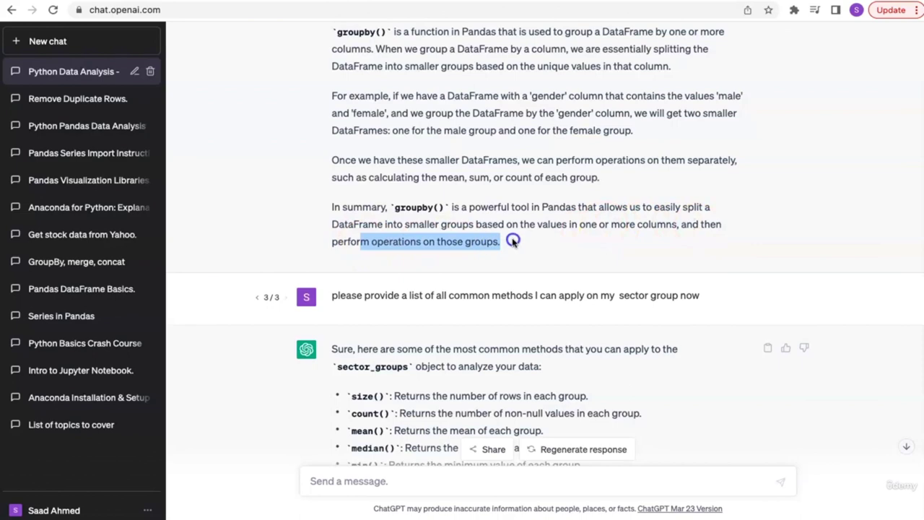
left_click(567, 249)
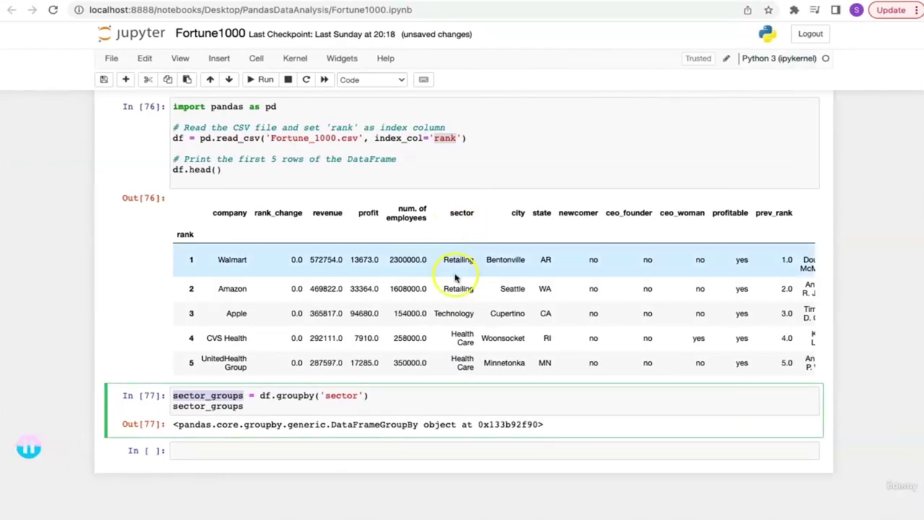
double_click(454, 312)
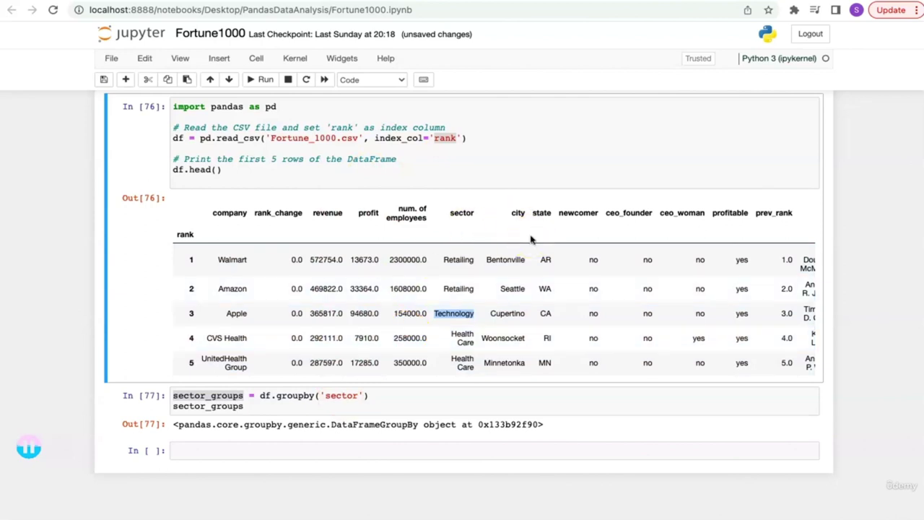
Switch to ChatGPT and read its list of common methods for sector_groups, focusing on first() and last()
key("ctrl+Right")
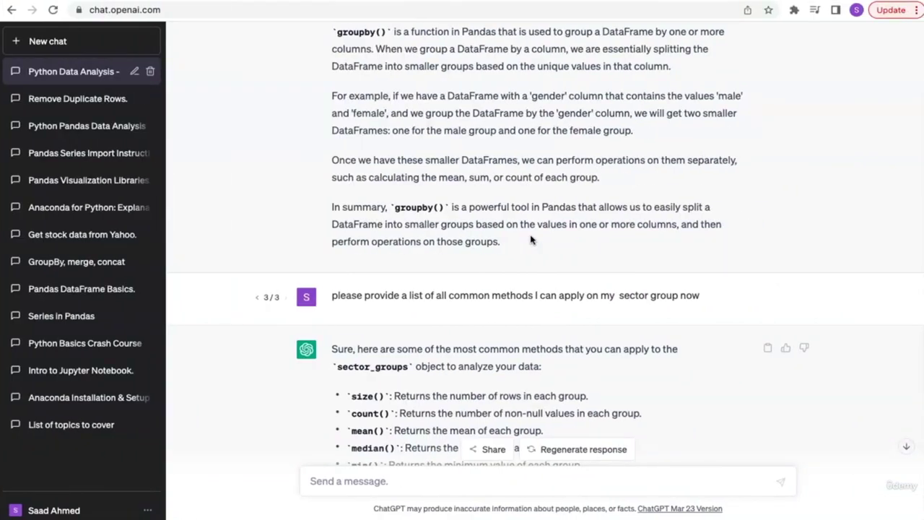
scroll(531, 240, "down", 3)
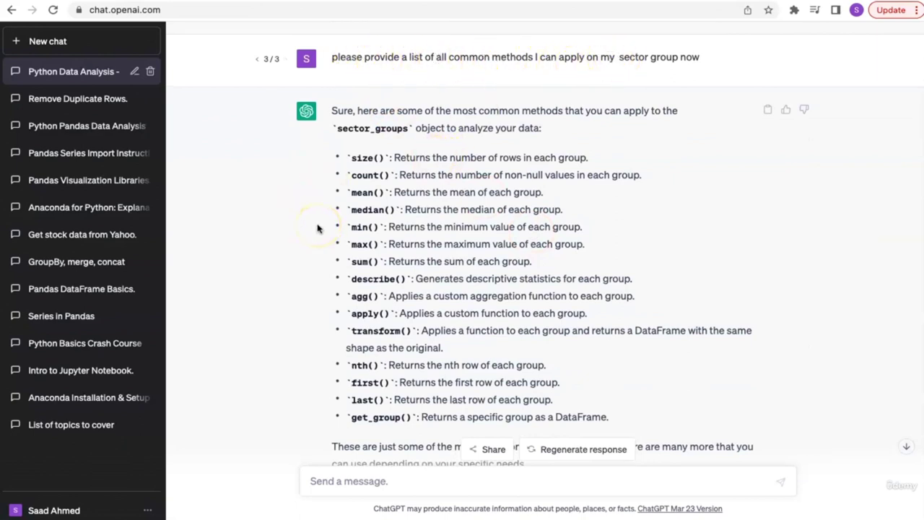
scroll(318, 228, "down", 1)
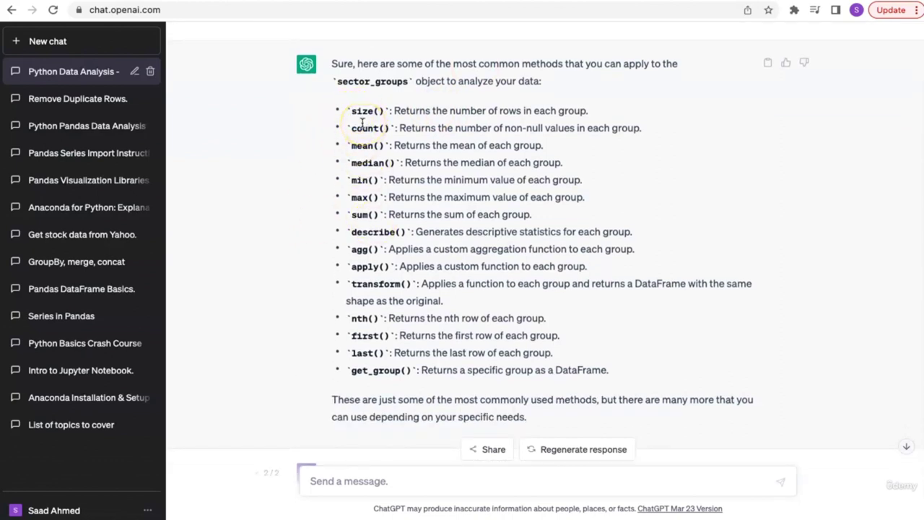
double_click(364, 335)
double_click(367, 353)
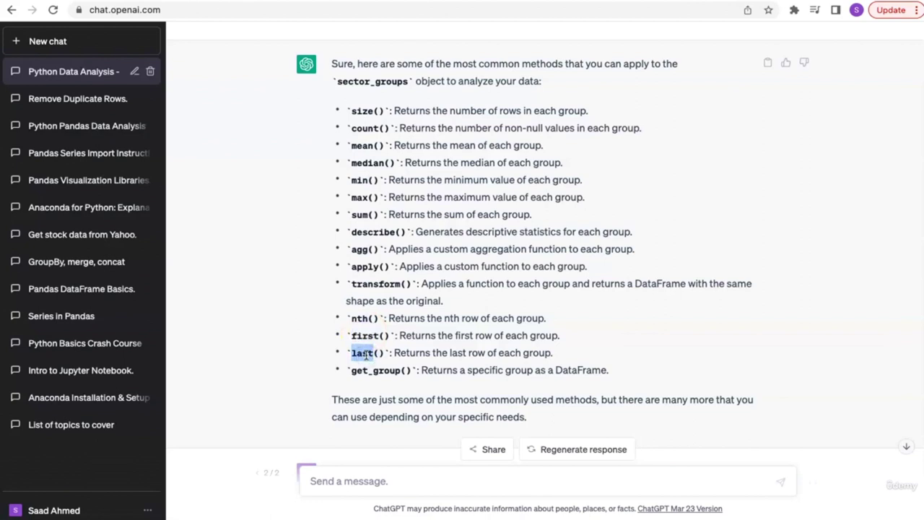
double_click(366, 334)
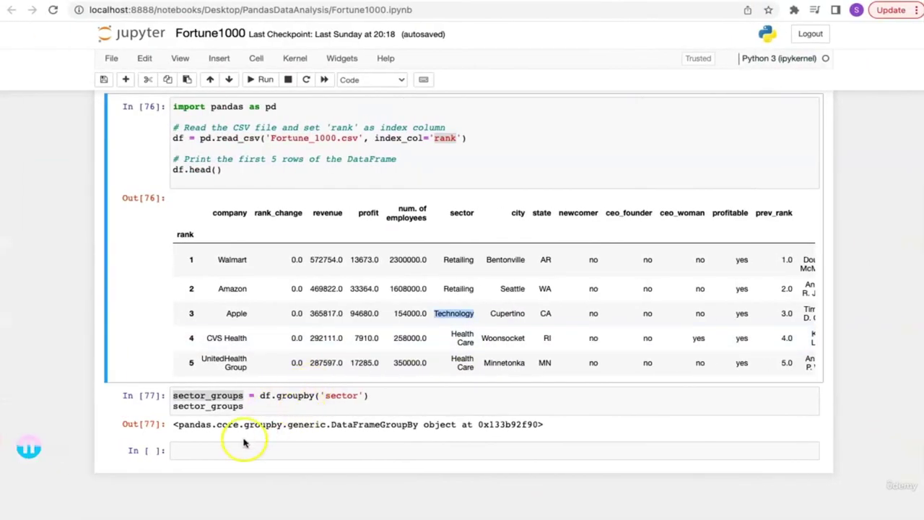
Enter sector_groups.first() in the empty cell of the Fortune1000 notebook and run it
double_click(217, 406)
left_click(237, 452)
type("first")
double_click(209, 406)
key("super+c")
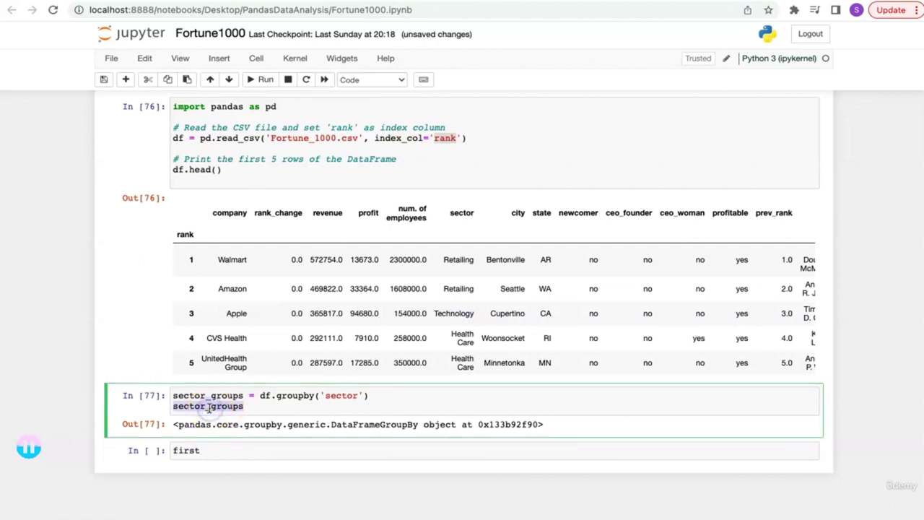
left_click(173, 450)
key("super+v")
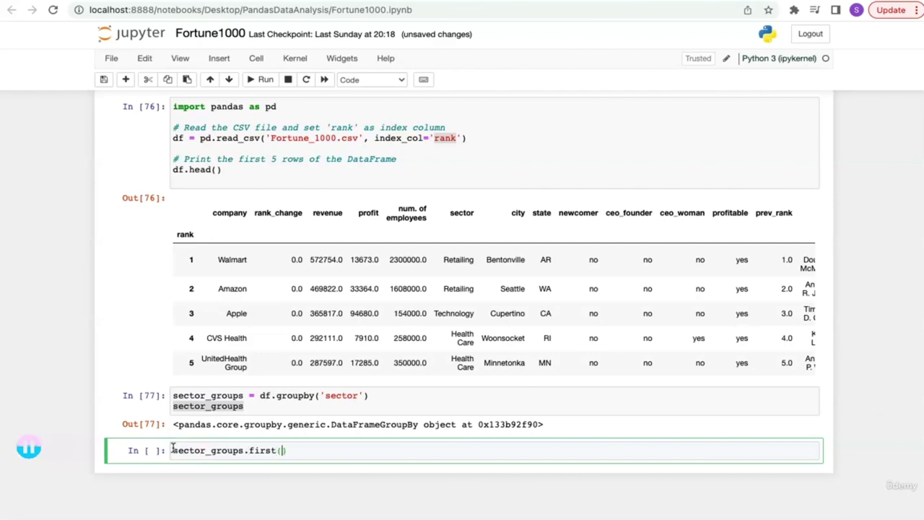
key("shift+Return")
Examine the first company listed for each sector in the first() output, including the Aerospace & Defense row
scroll(174, 445, "down", 5)
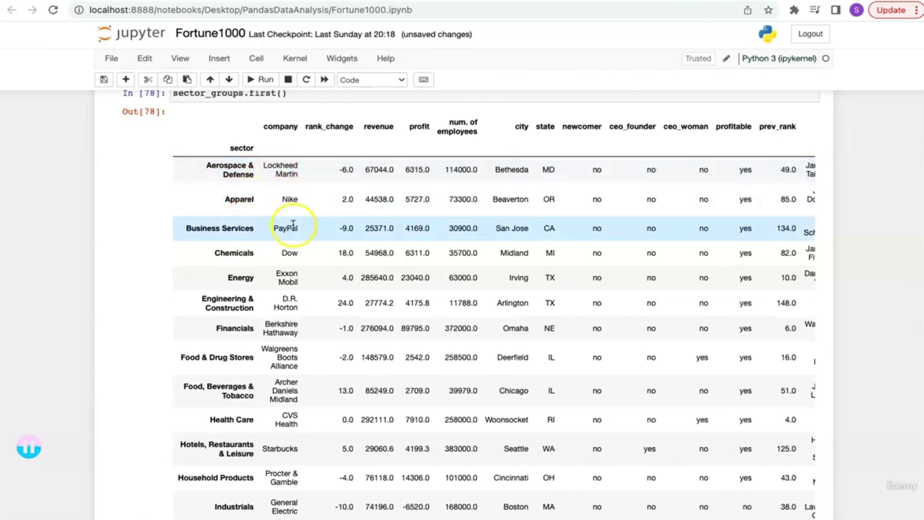
scroll(231, 299, "down", 2)
scroll(243, 289, "up", 3)
scroll(233, 357, "down", 8)
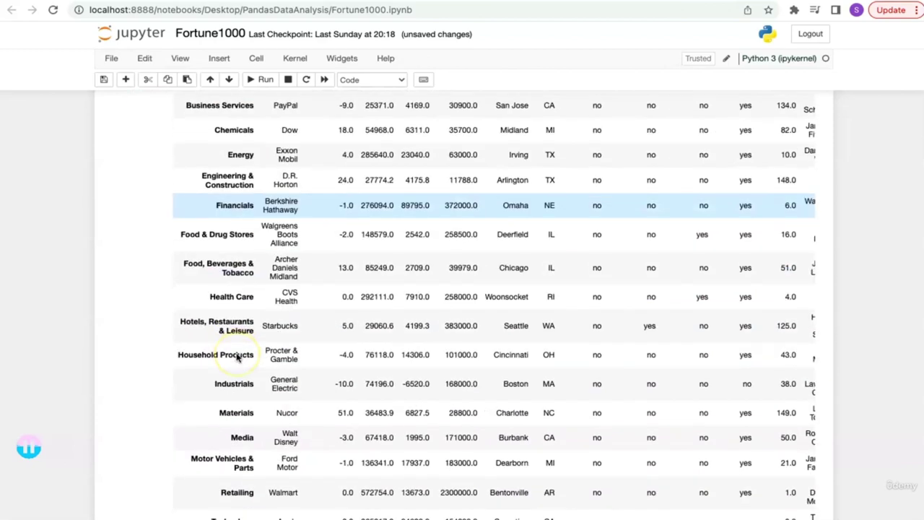
scroll(237, 357, "up", 10)
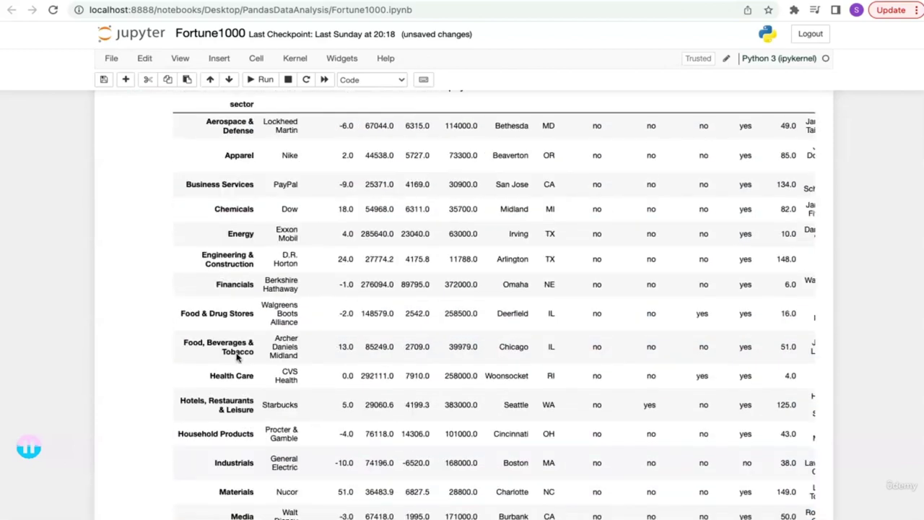
left_click(280, 262)
left_click_drag(264, 259, 301, 265)
Change the method call to sector_groups.last(), run the cell and review the last company of each sector
double_click(267, 185)
type("last")
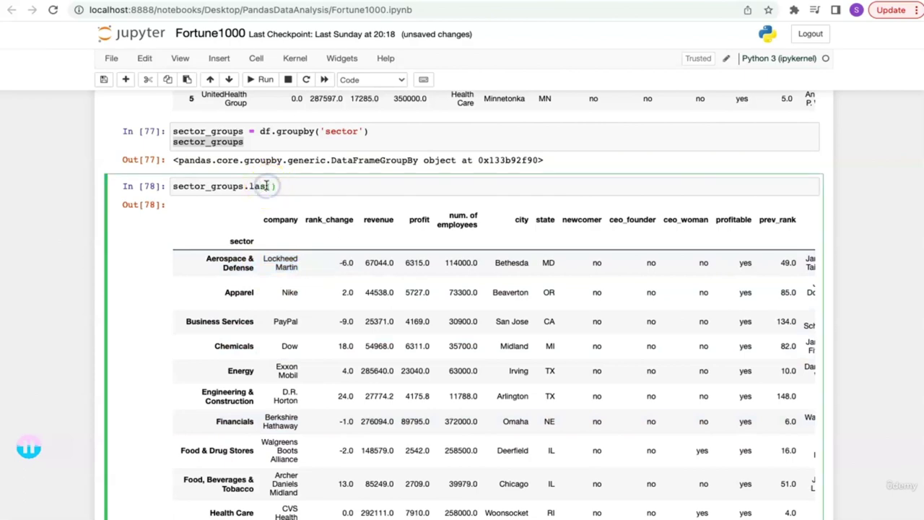
key("shift+Return")
scroll(358, 318, "down", 5)
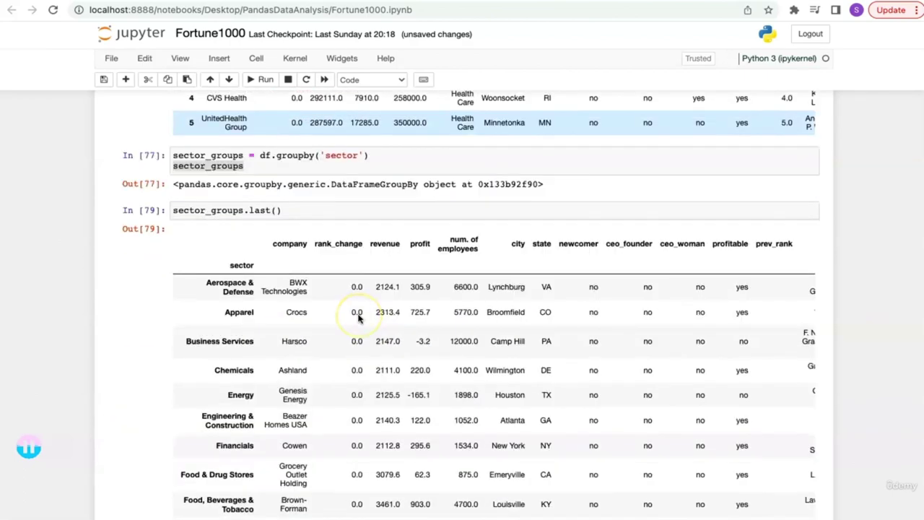
scroll(359, 319, "down", 2)
Change the method call to sector_groups.size(), run the cell and examine the row count for Financials
scroll(359, 320, "up", 5)
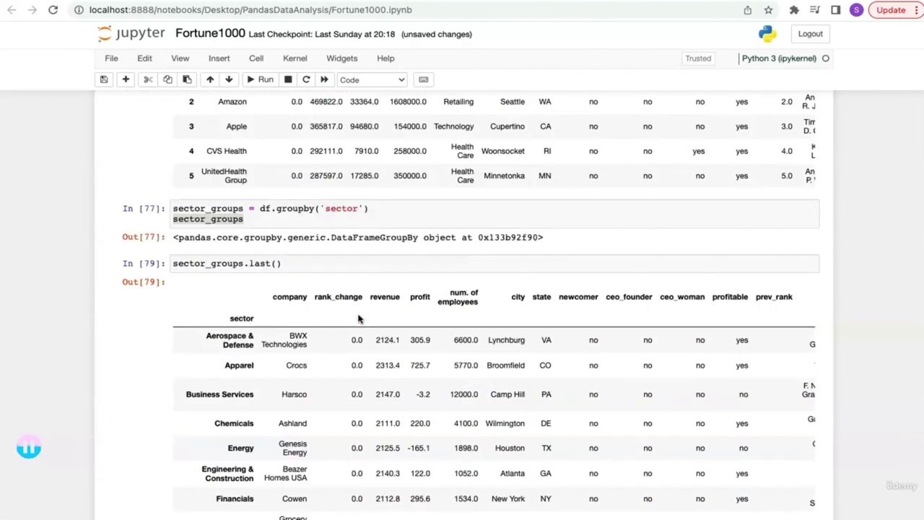
double_click(262, 394)
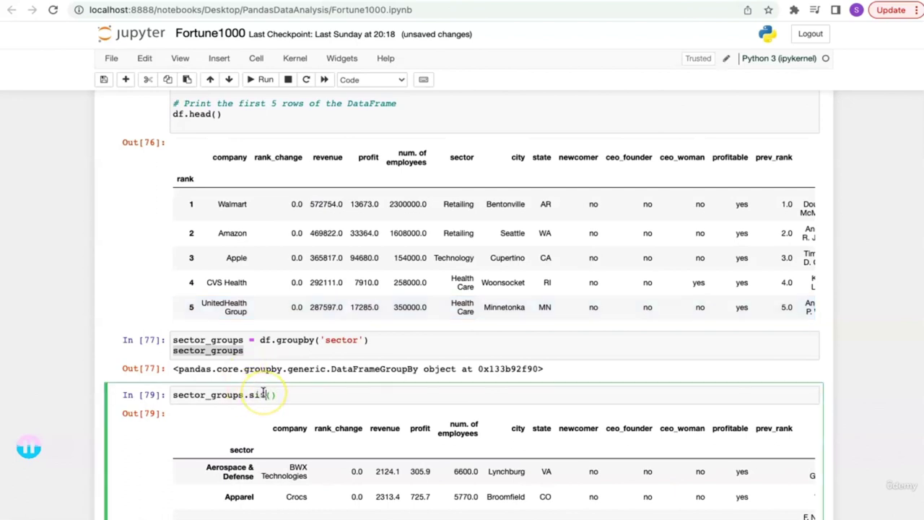
type("size")
key("shift+Return")
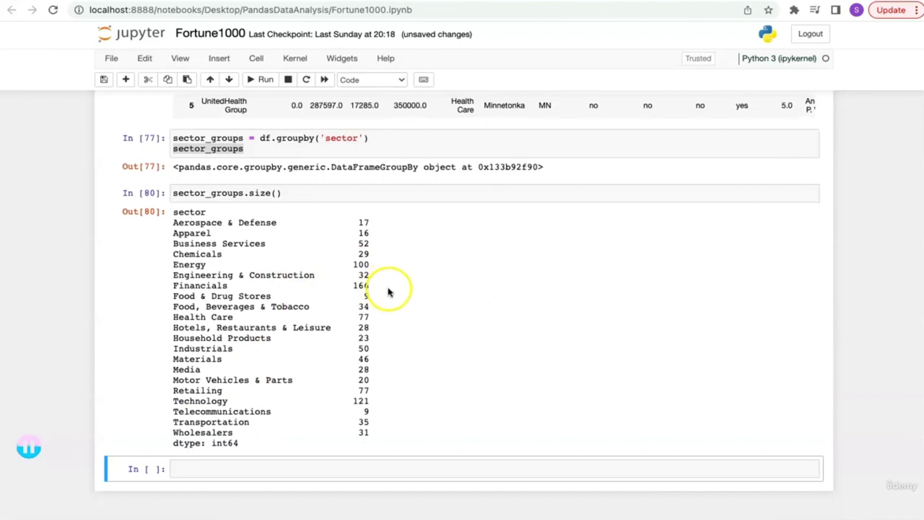
left_click_drag(369, 286, 170, 286)
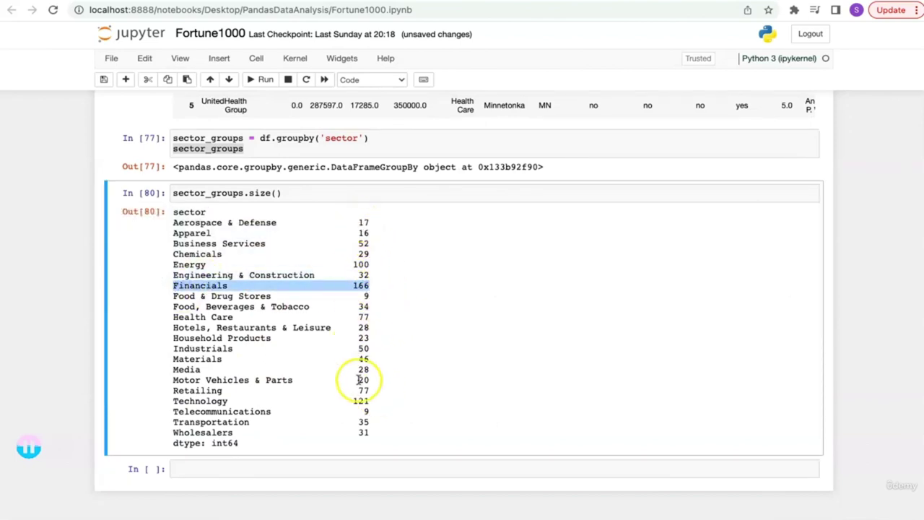
Check the Telecommunications row in the size() output and review the ChatGPT prompt that lists the data frame's columns
left_click_drag(373, 413, 176, 408)
left_click(324, 196)
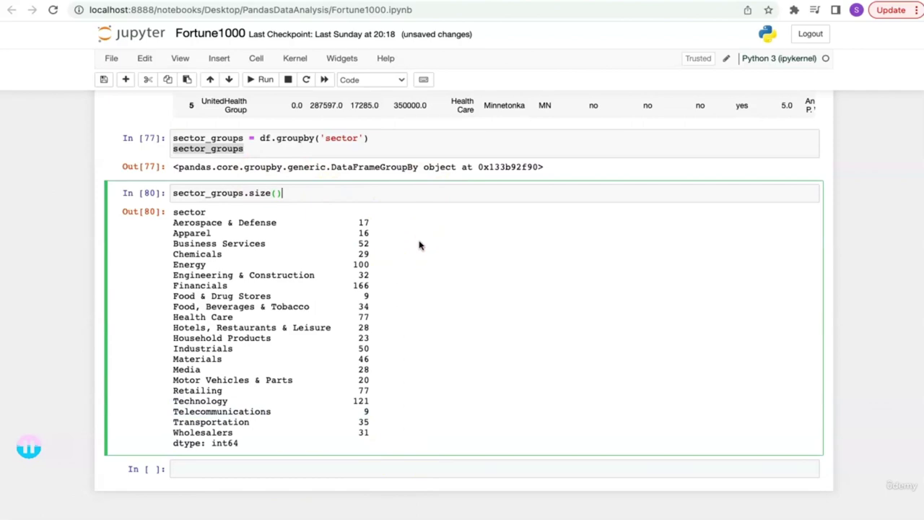
key("ctrl+Right")
left_click(442, 232)
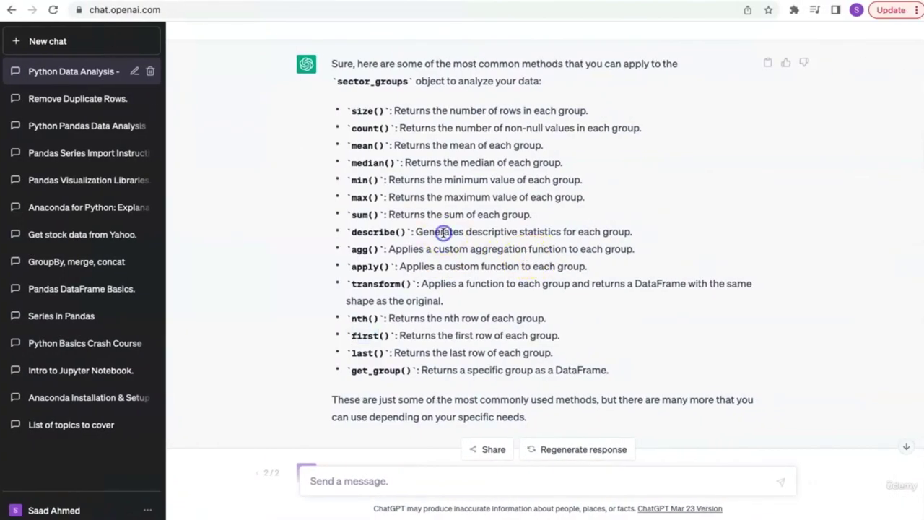
scroll(442, 232, "down", 2)
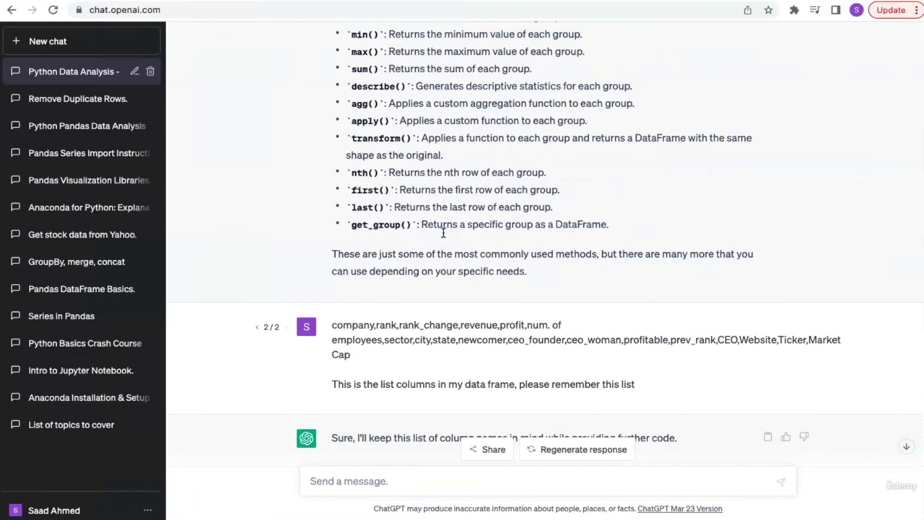
scroll(443, 233, "down", 2)
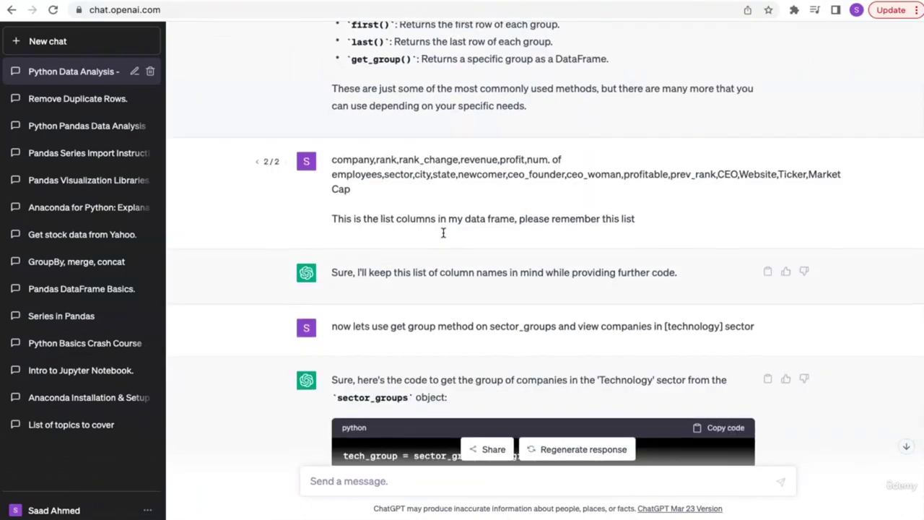
left_click(334, 161)
left_click_drag(334, 161, 352, 187)
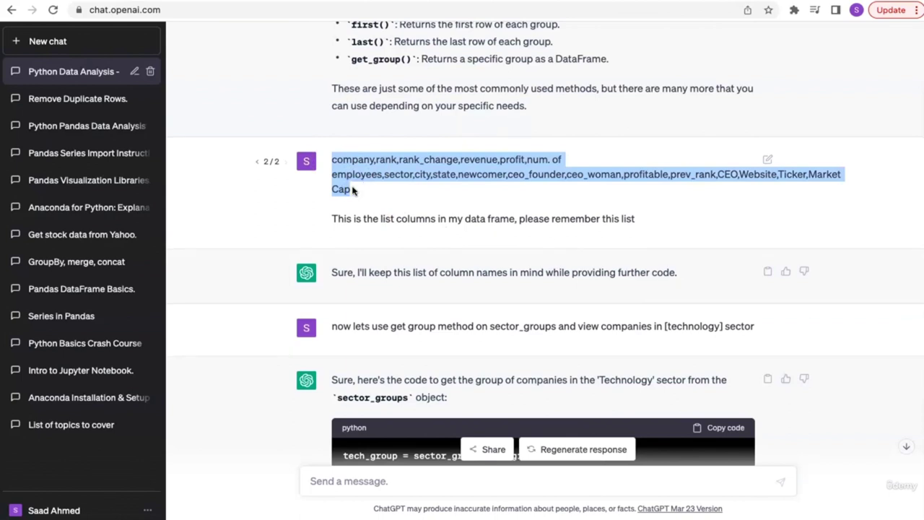
left_click(397, 214)
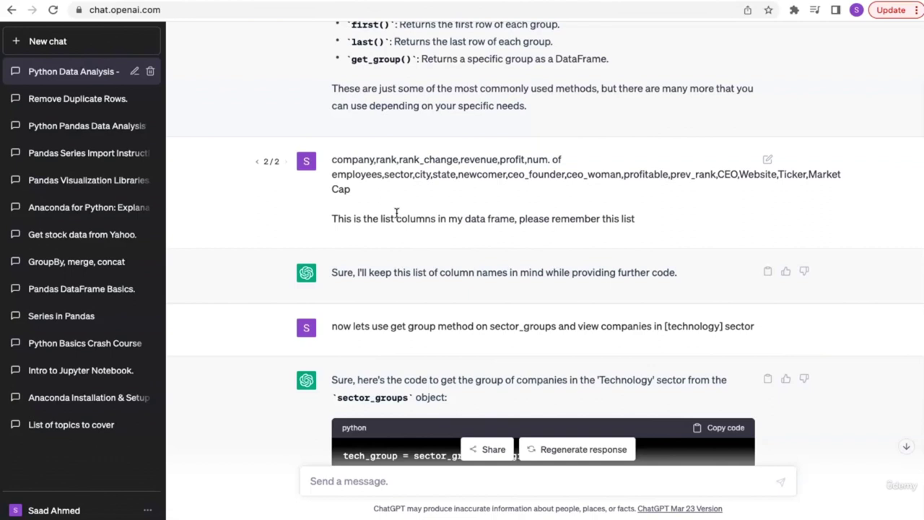
scroll(396, 213, "down", 3)
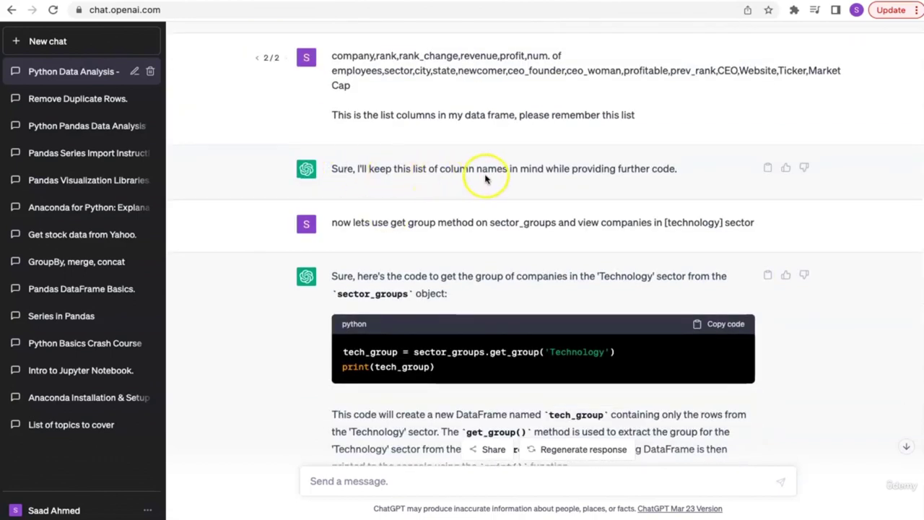
Find ChatGPT's answer that applies get_group() to sector_groups and inspect the sector_groups object in its code
key("ctrl+super+f")
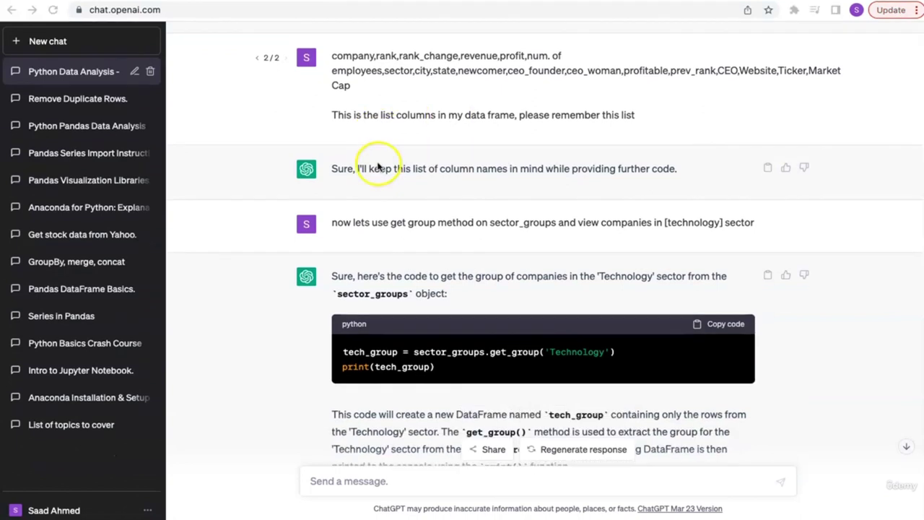
scroll(428, 198, "down", 2)
scroll(429, 201, "down", 1)
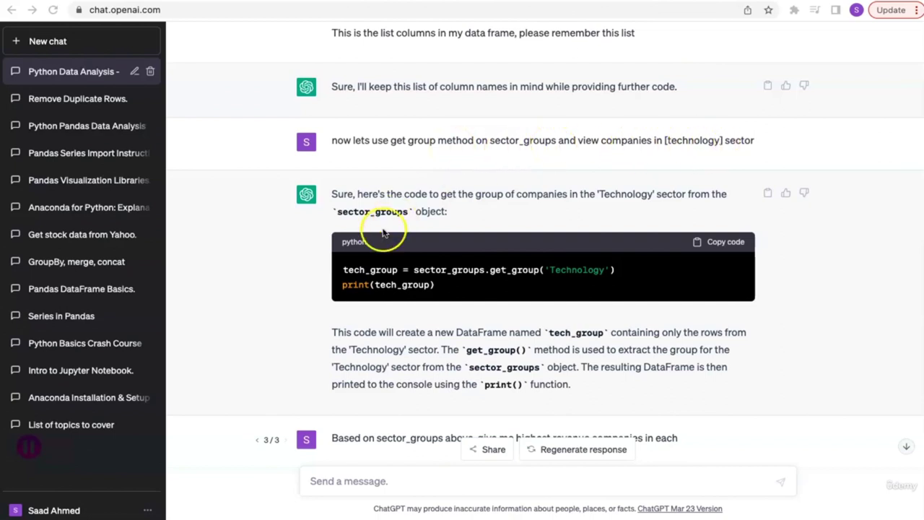
double_click(448, 270)
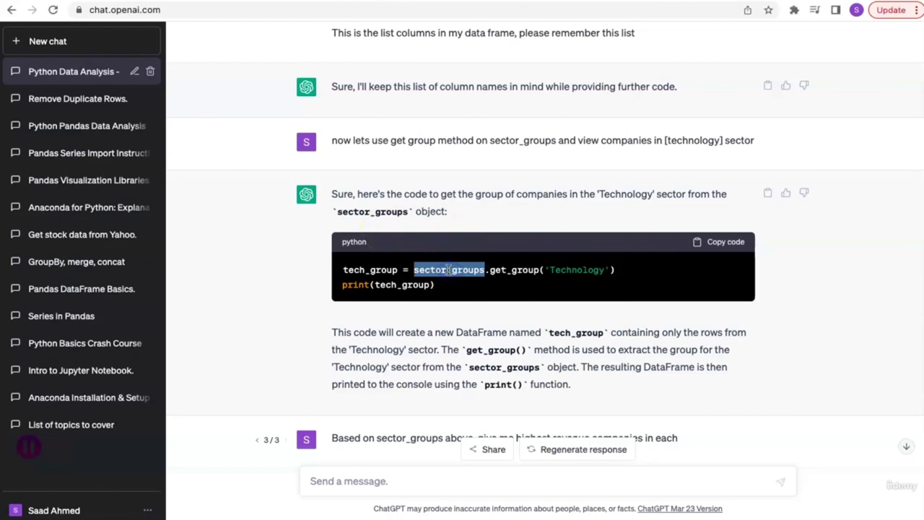
Switch back to the Fortune1000 notebook and examine sector_groups in the size() cell and Apple's sector in the df.head() output
key("ctrl+Left")
left_click(176, 190)
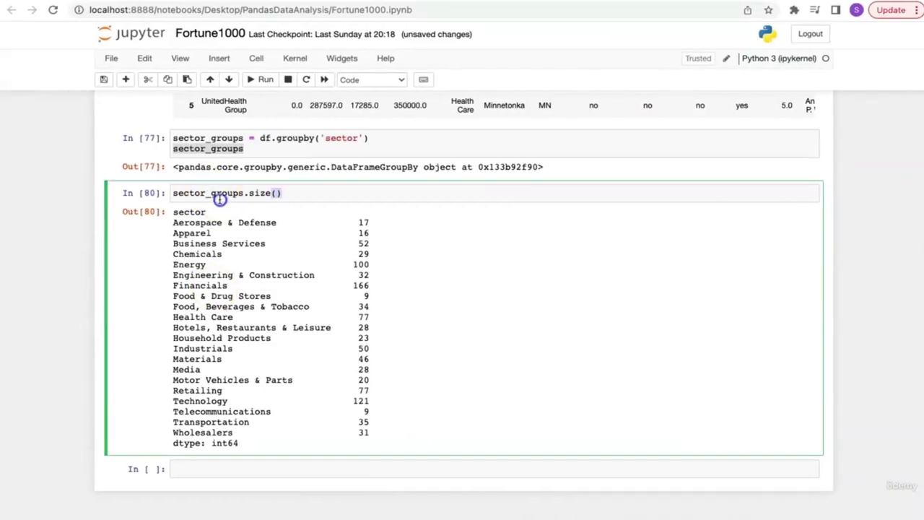
double_click(217, 194)
left_click(259, 193)
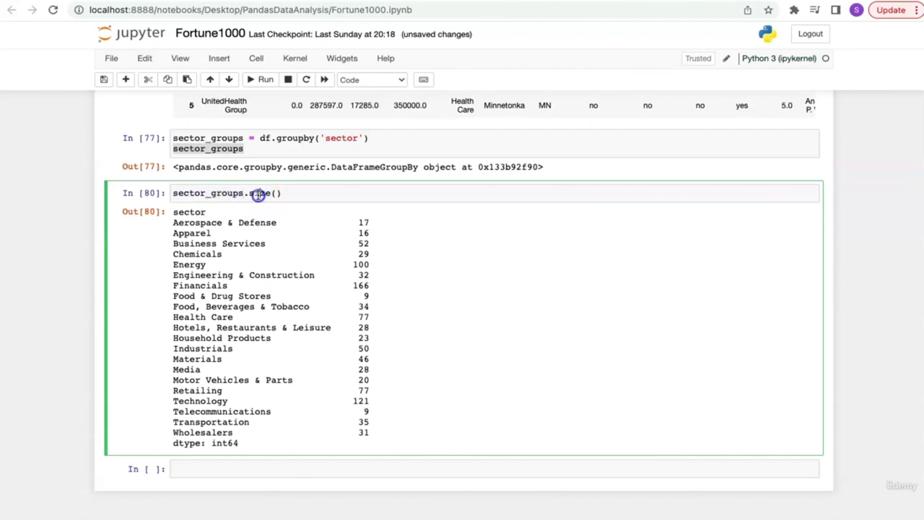
double_click(226, 193)
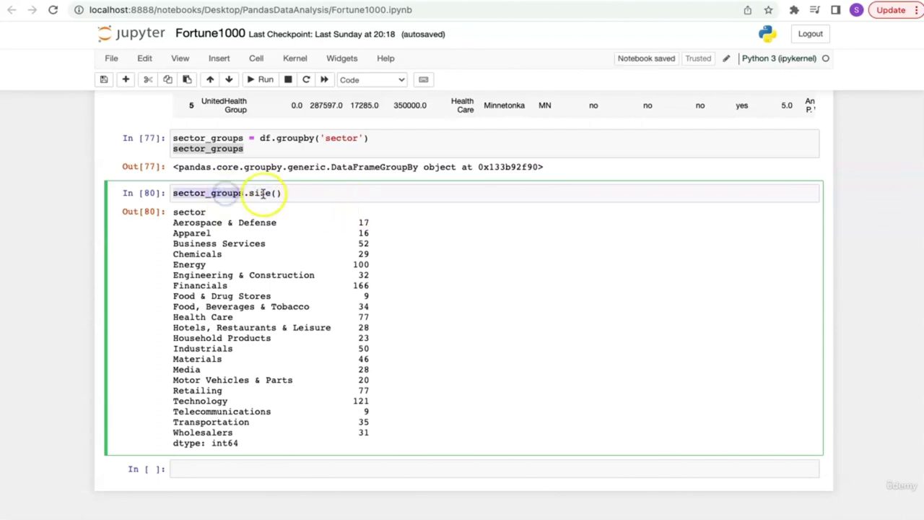
scroll(268, 248, "up", 5)
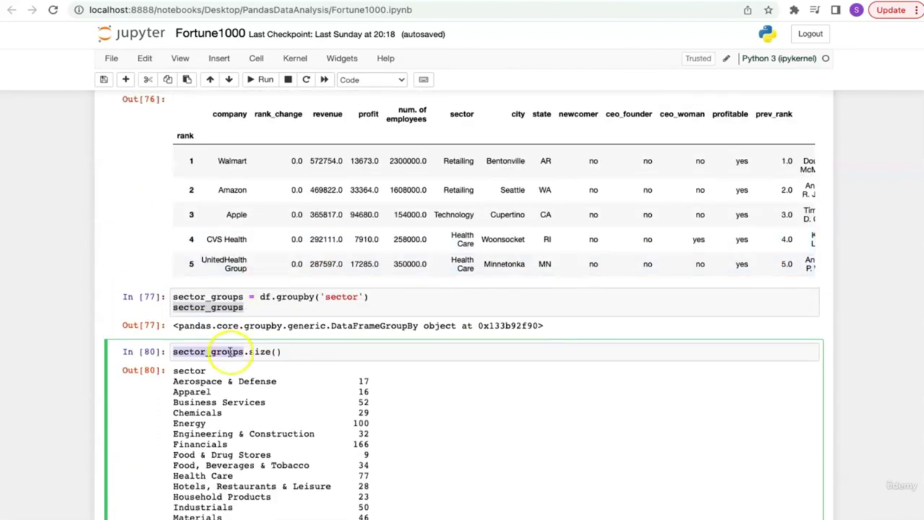
scroll(358, 232, "up", 2)
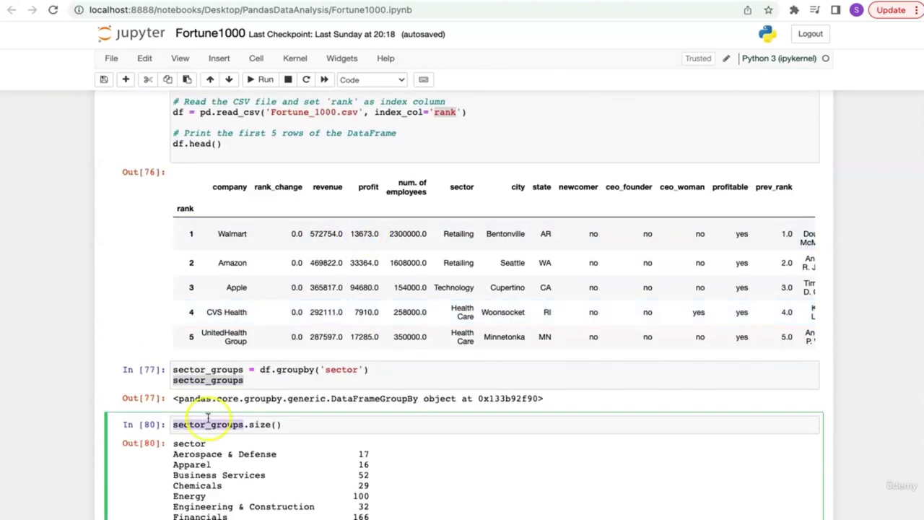
key("Escape")
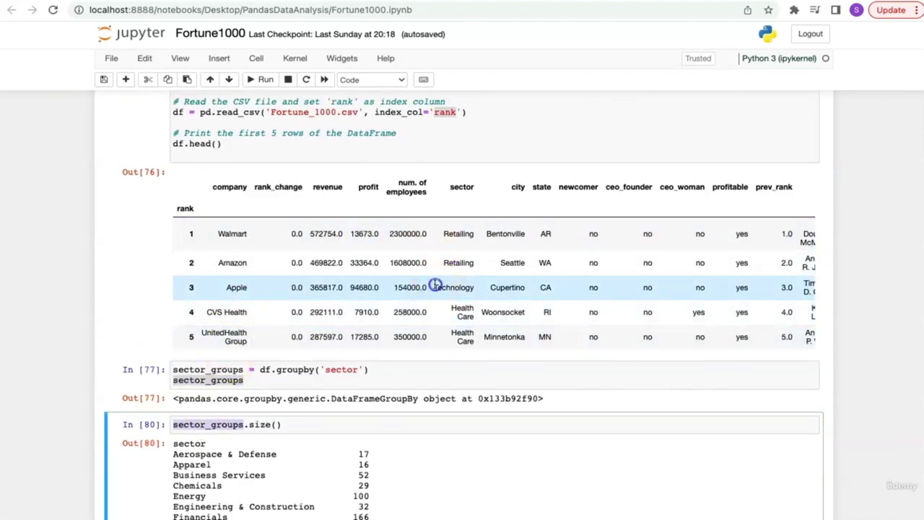
Return to ChatGPT and examine the tech_group variable, sector_groups, the get_group method and its 'Technology' argument in the code
key("ctrl+Right")
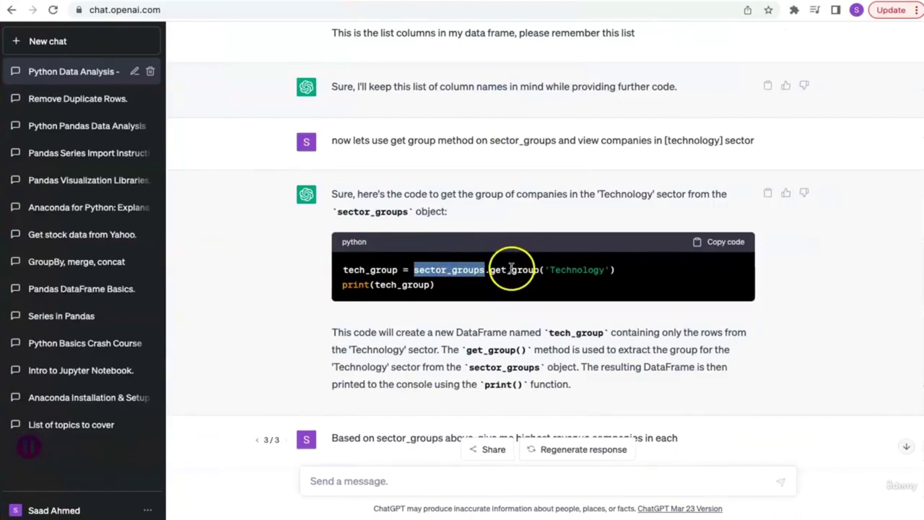
double_click(511, 269)
double_click(383, 268)
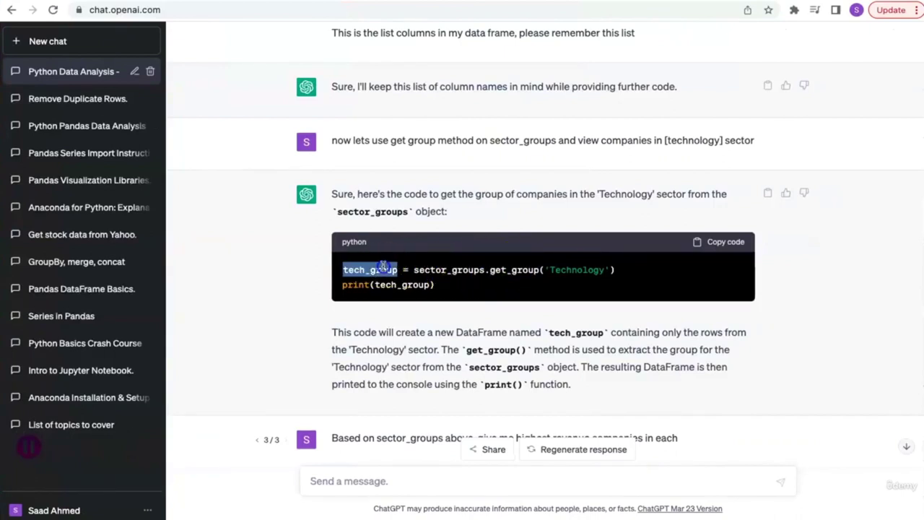
double_click(436, 269)
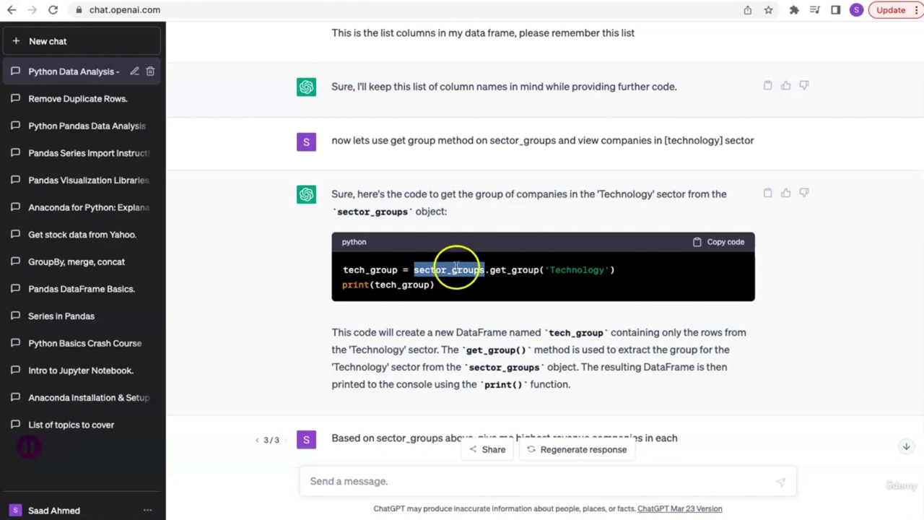
left_click_drag(491, 269, 517, 269)
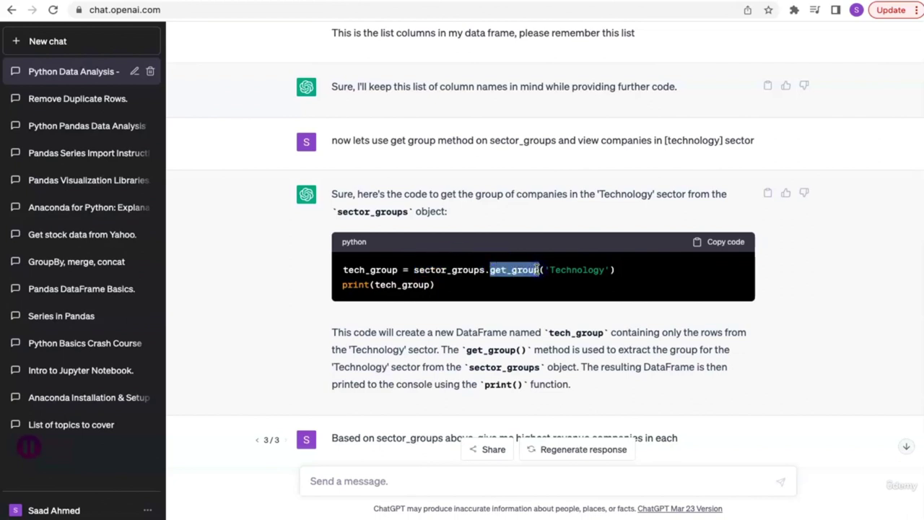
left_click_drag(540, 269, 547, 269)
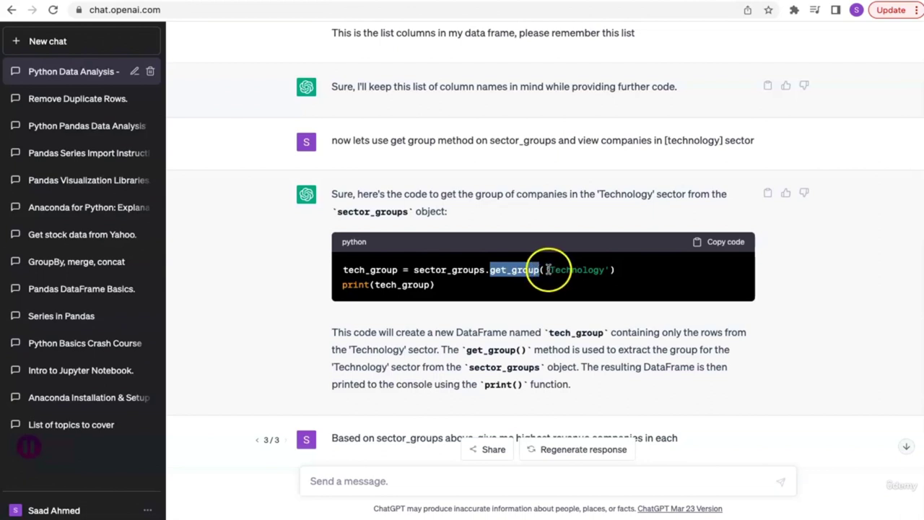
left_click(549, 269)
double_click(571, 269)
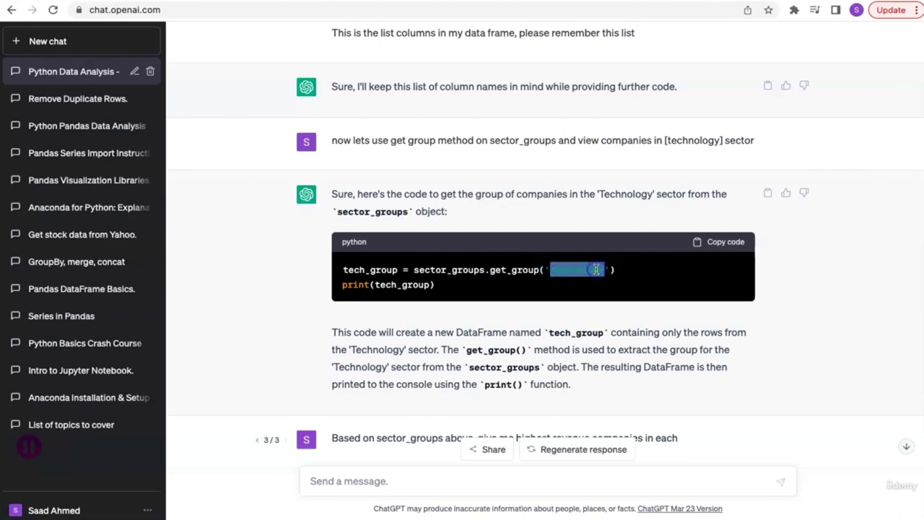
Copy ChatGPT's get_group('Technology') code into the empty cell at the end of the Fortune1000 notebook
left_click(713, 242)
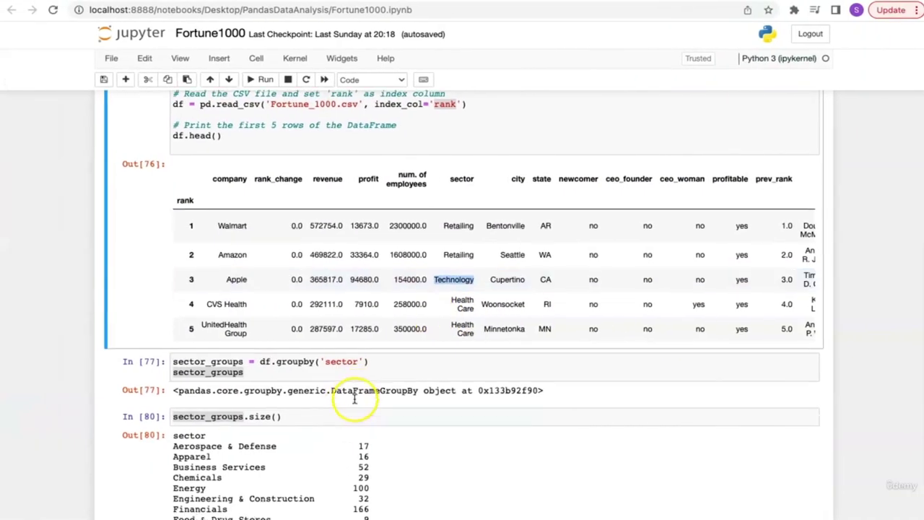
scroll(354, 402, "down", 5)
left_click(341, 433)
key("ctrl+v")
Strip the print() wrapper so the cell's last line is just tech_group, and run the cell
left_click_drag(268, 443, 187, 446)
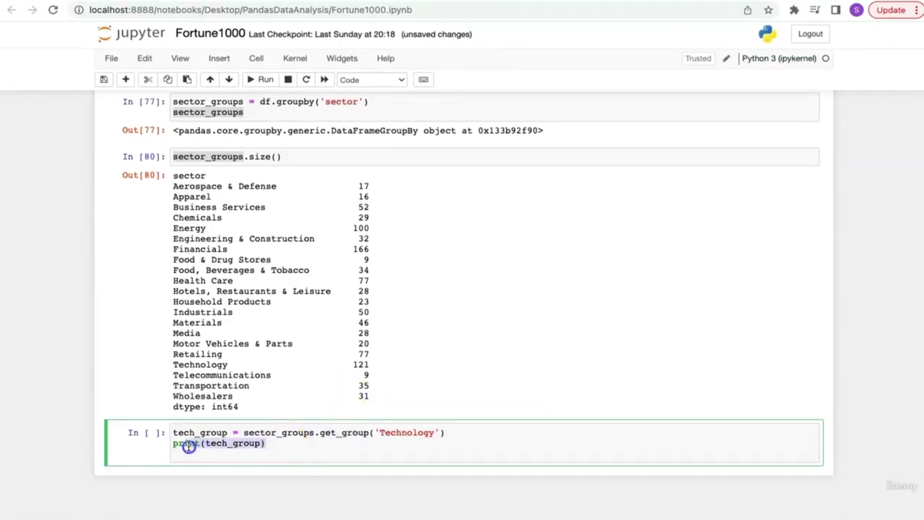
key("BackSpace")
key("ctrl+z")
key("Right")
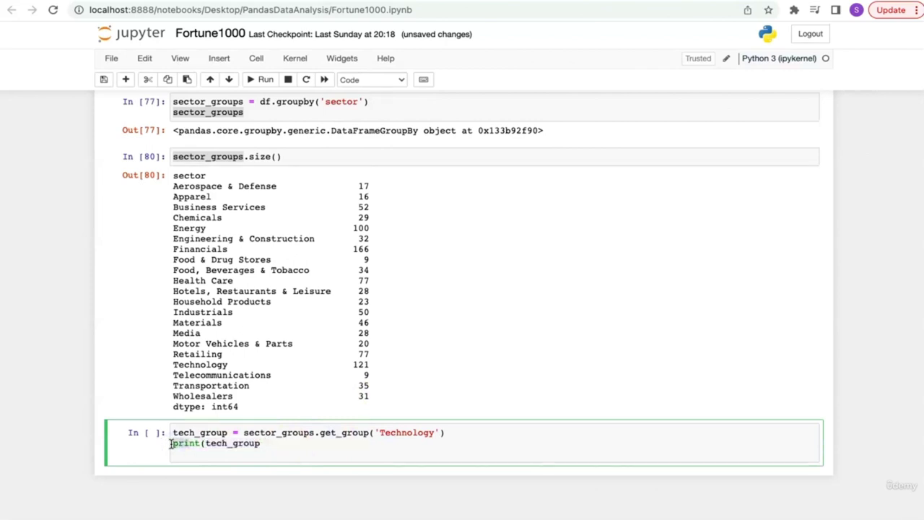
key("BackSpace")
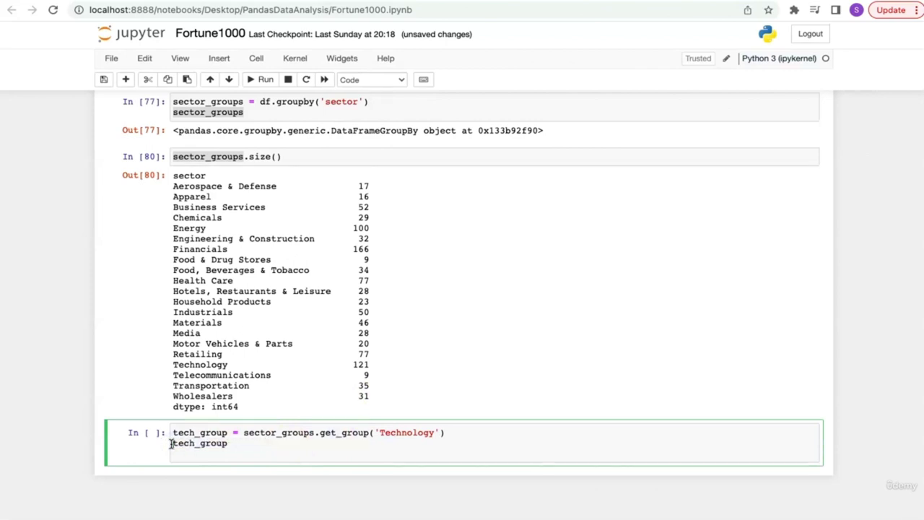
key("shift+Return")
scroll(172, 442, "down", 5)
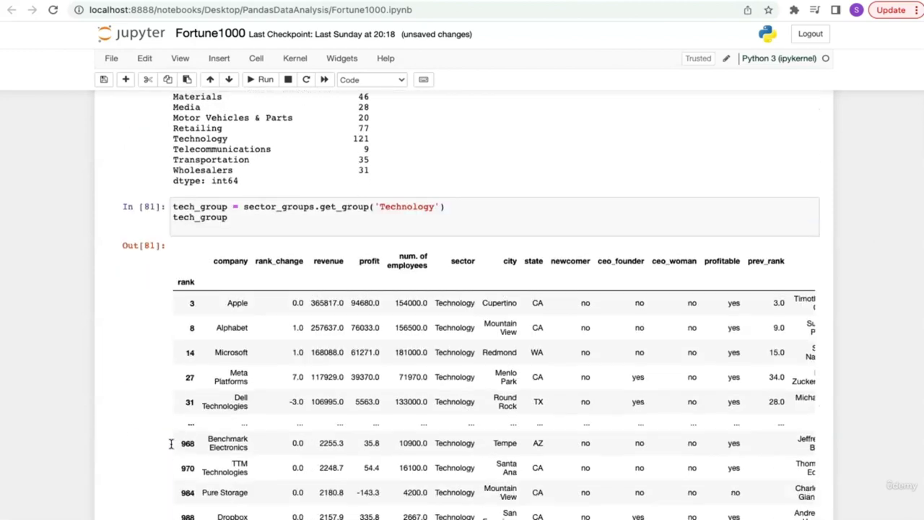
Change the cell's last line to print(tech_group), run it and view the plain-text output
left_click(260, 230)
key("BackSpace")
key("Home")
type("print(")
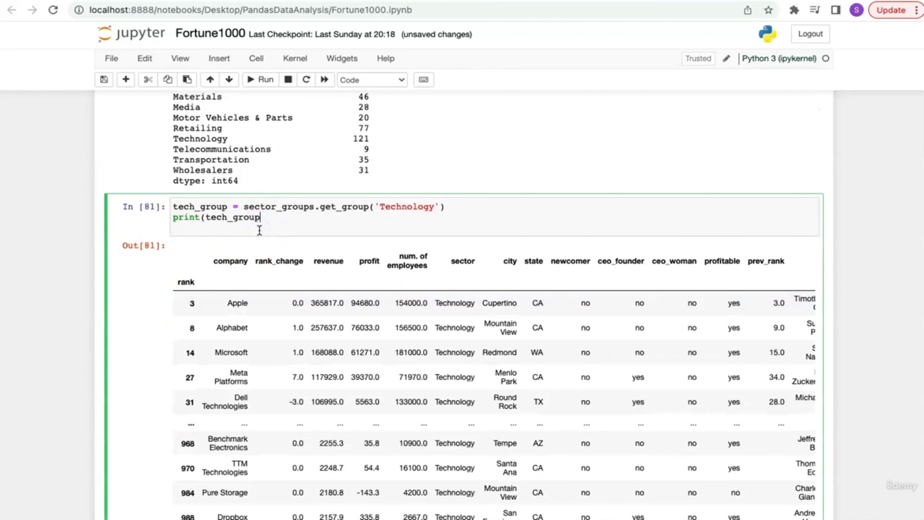
key("shift+Return")
scroll(324, 340, "down", 6)
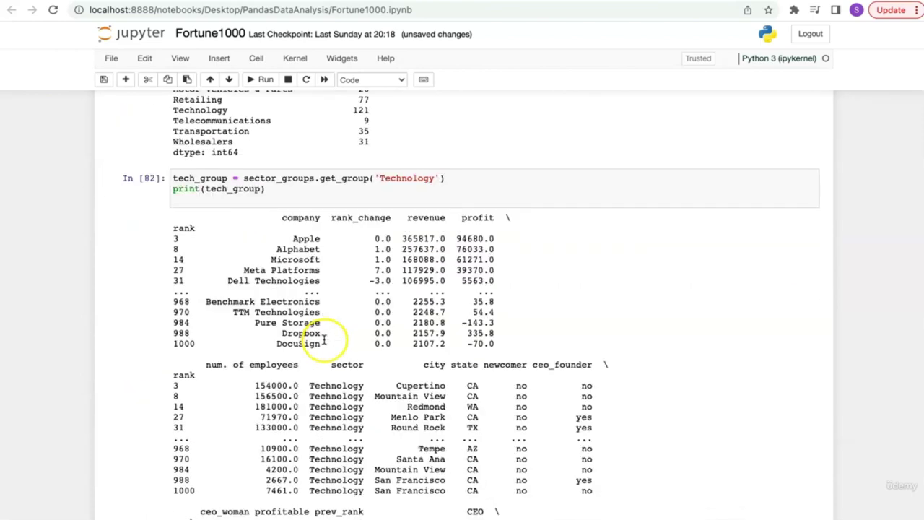
Restore the cell's last line to tech_group without print() and rerun the cell
left_click(267, 189)
key("BackSpace")
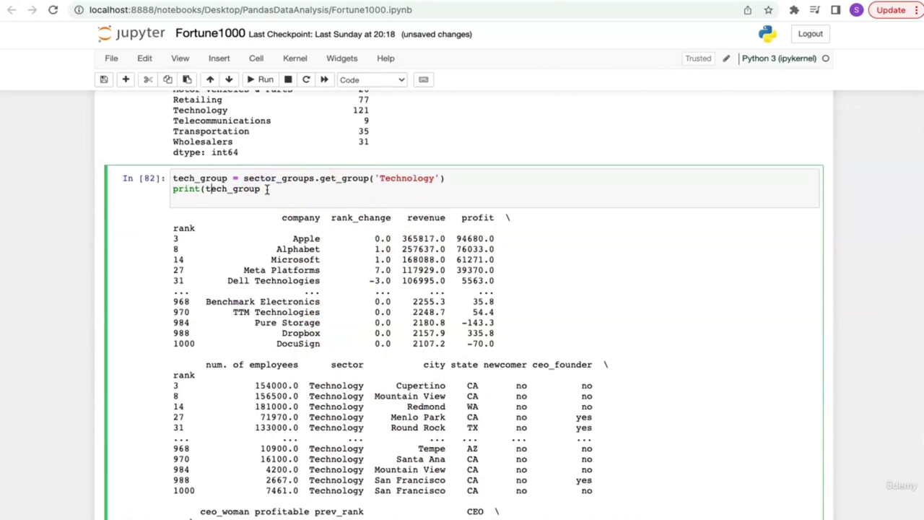
key("Home")
key("Delete")
key("Delete")
key("Delete")
key("Delete")
key("Delete")
key("Delete")
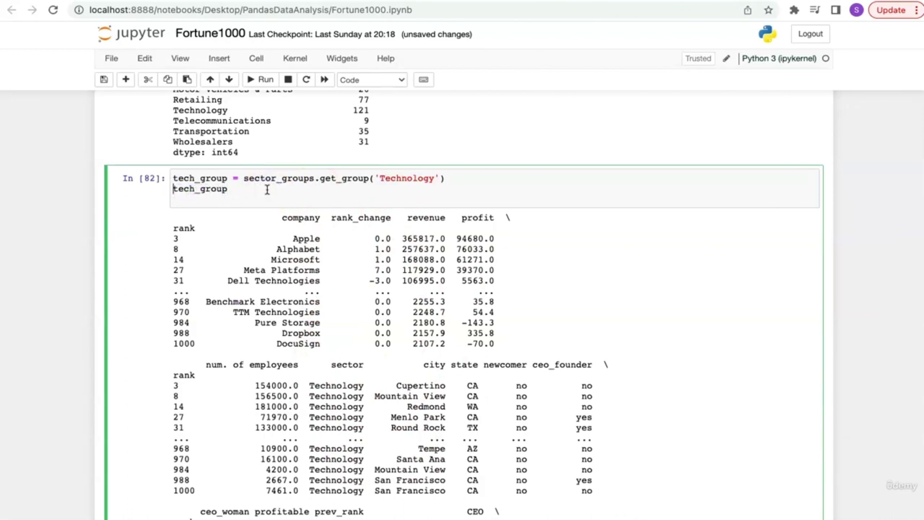
key("shift+Return")
Review the Technology companies in the tech_group table and the sector_groups.get_group('Technology') call that selects them
scroll(470, 268, "down", 5)
scroll(470, 268, "up", 2)
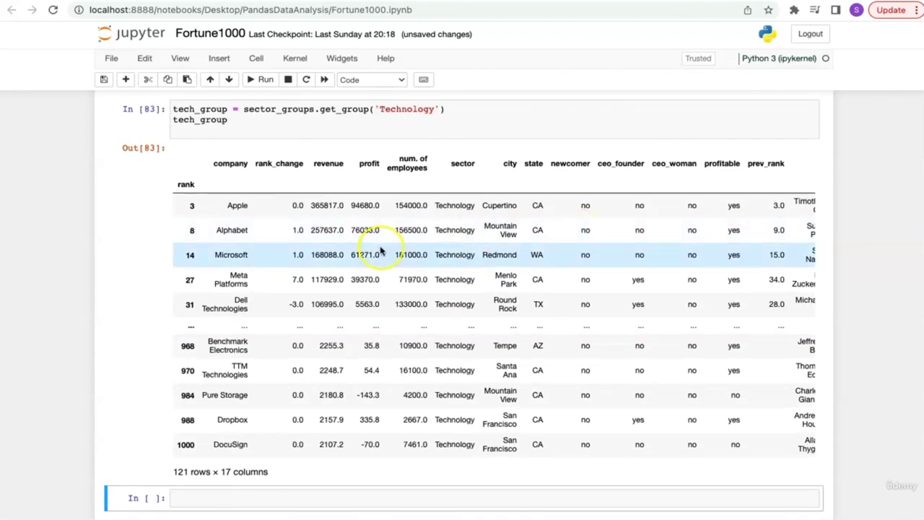
scroll(381, 250, "right", 3)
scroll(381, 250, "left", 3)
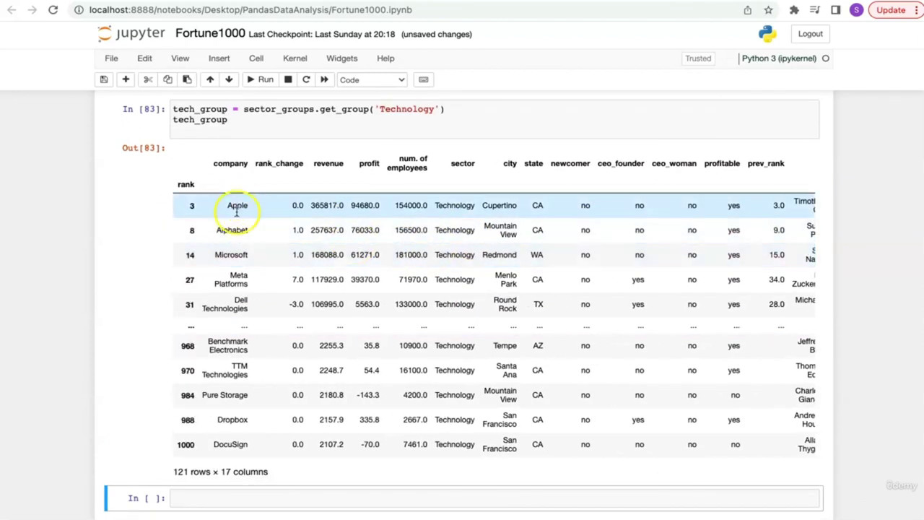
left_click(420, 111)
double_click(420, 110)
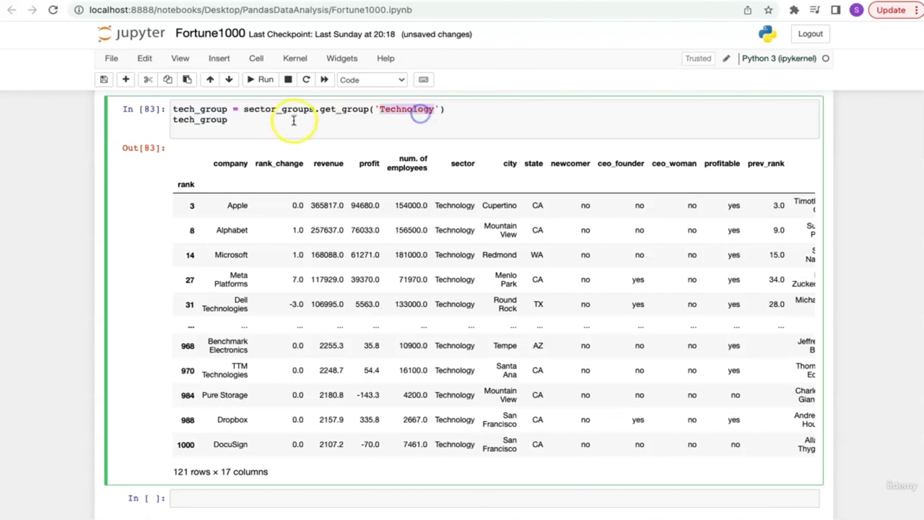
left_click_drag(244, 109, 454, 110)
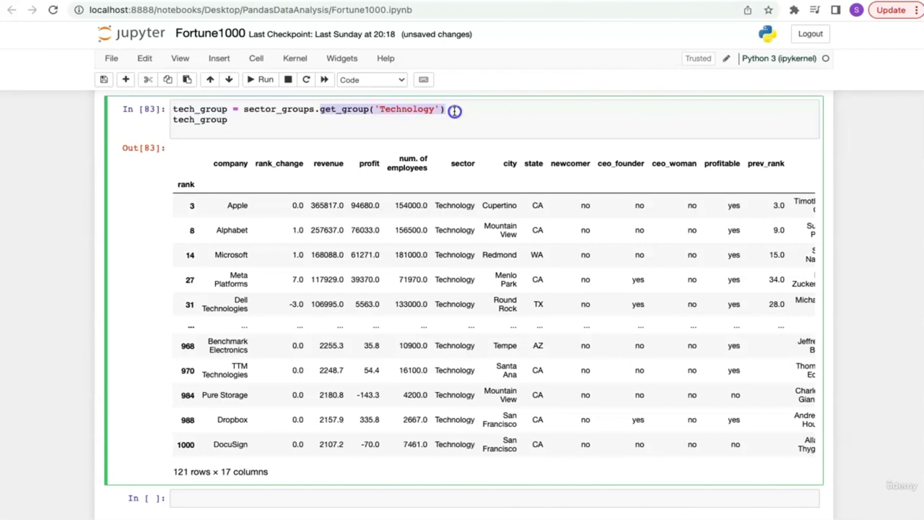
Check the sector column of the tech_group output from the first to the last listed companies
left_click_drag(453, 205, 462, 421)
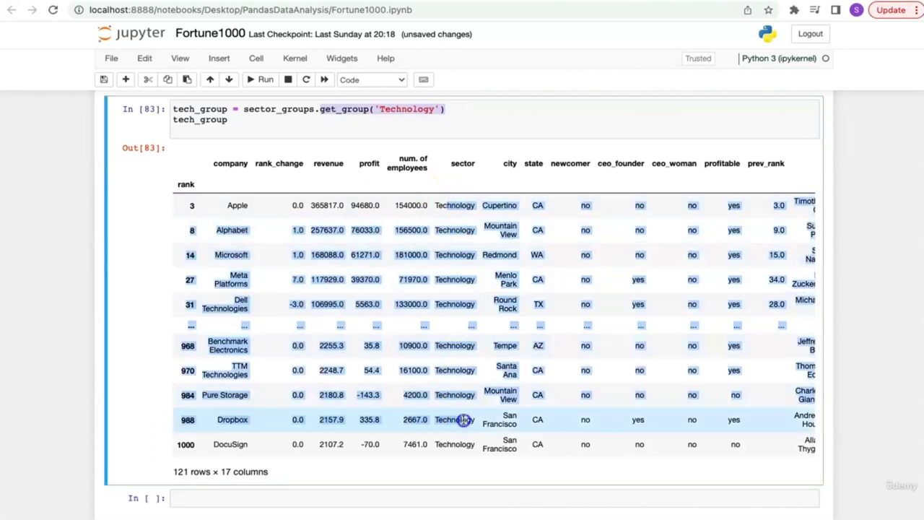
left_click(424, 284)
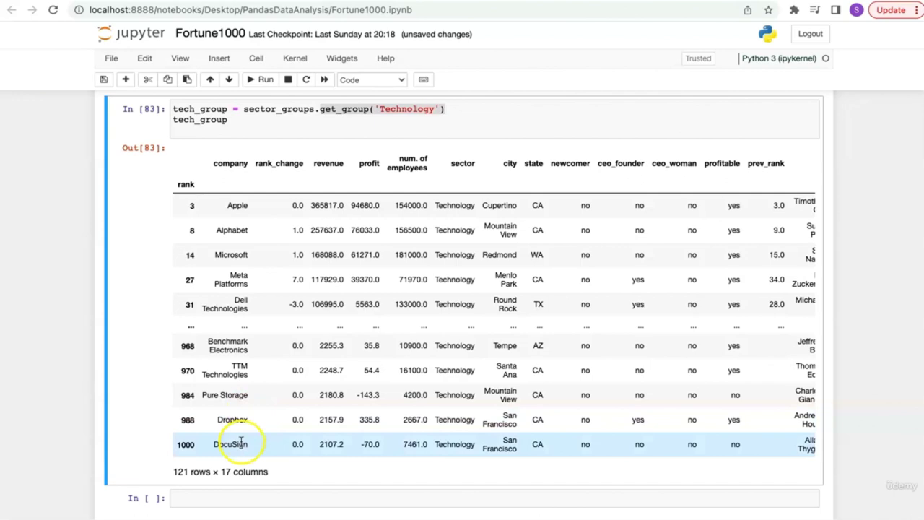
Switch to ChatGPT and copy the sector_state_groups code from its answer about grouping by two columns, sector and state
key("ctrl+Right")
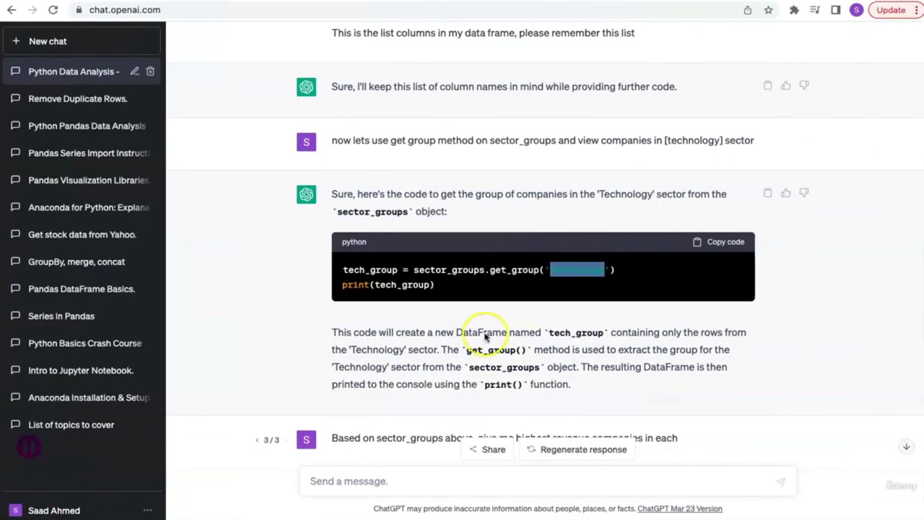
scroll(497, 322, "down", 2)
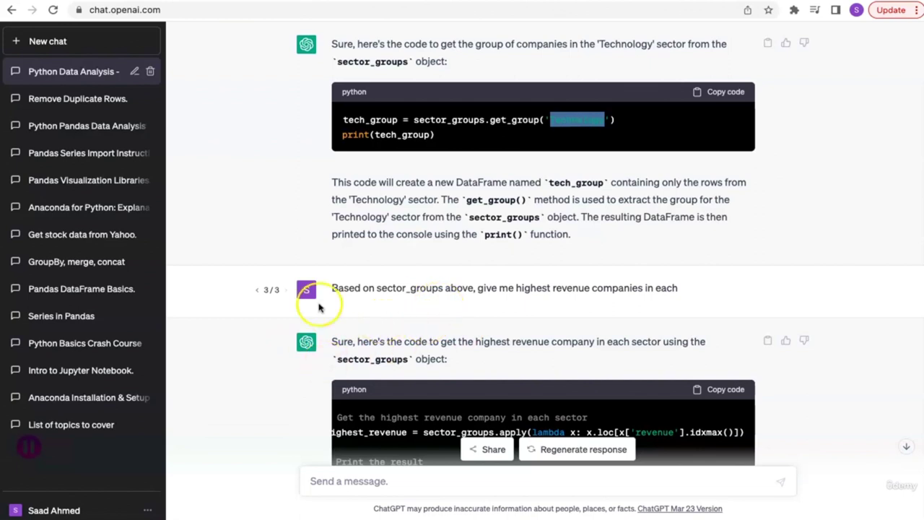
scroll(233, 217, "down", 10)
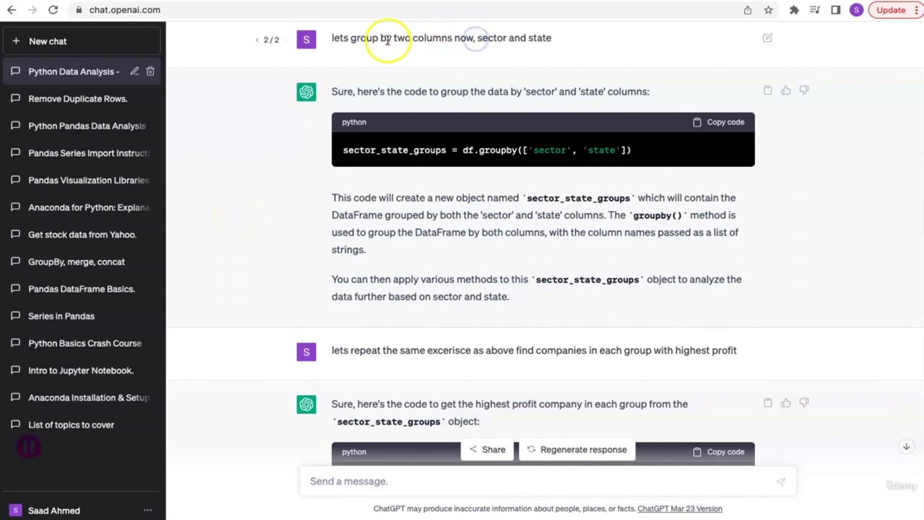
left_click_drag(331, 37, 552, 37)
left_click(580, 58)
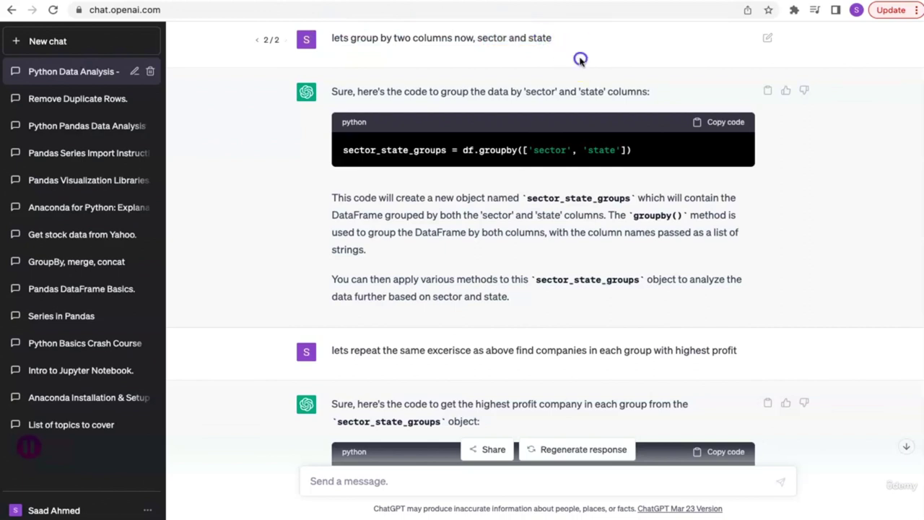
left_click_drag(344, 151, 629, 149)
left_click(501, 152)
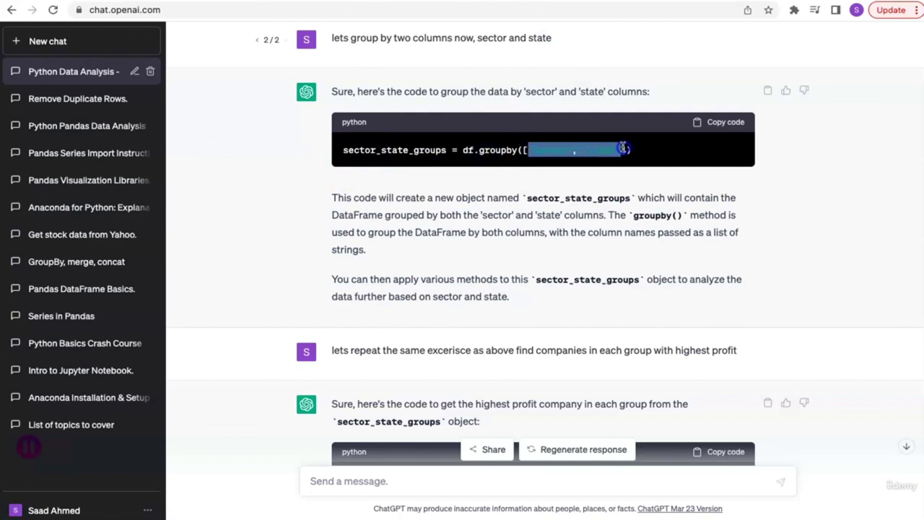
left_click(724, 122)
Switch to the Jupyter notebook, paste sector_state_groups = df.groupby(['sector', 'state']) into the empty last cell and run it
key("alt+Tab")
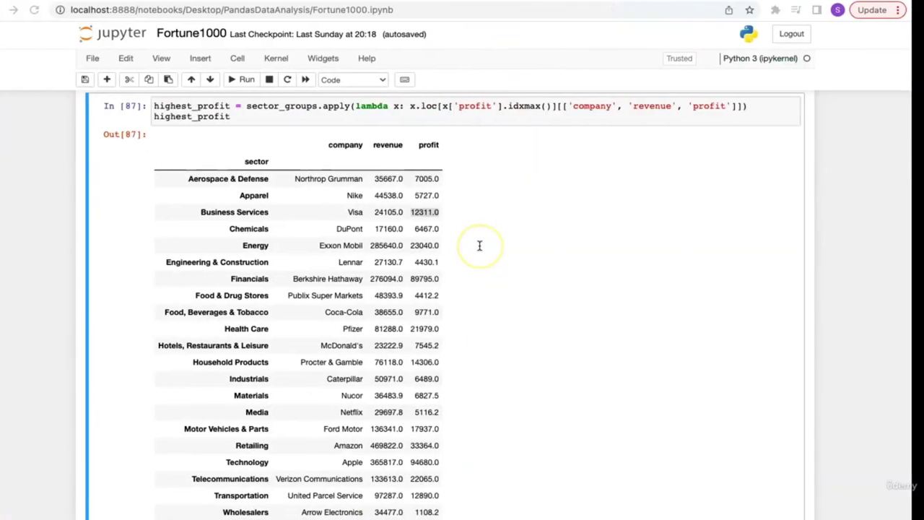
scroll(567, 205, "up", 15)
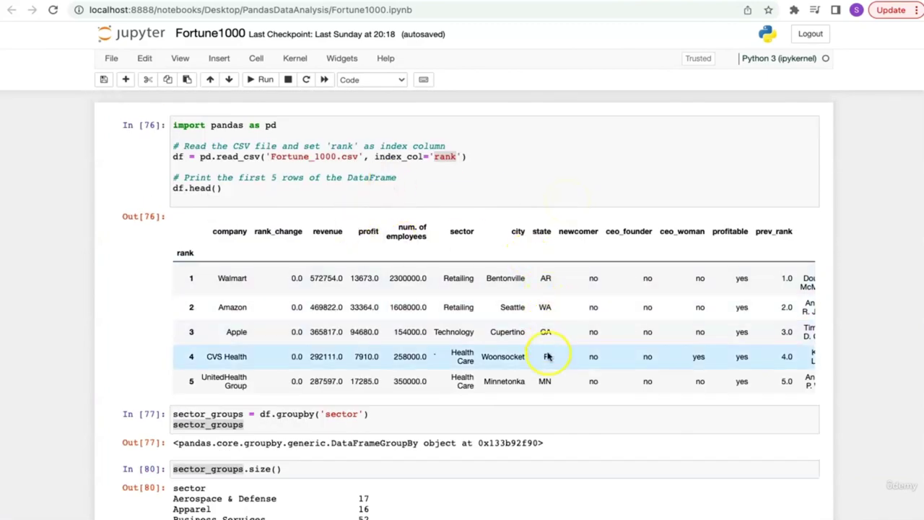
scroll(556, 355, "down", 15)
scroll(567, 355, "down", 20)
left_click(511, 431)
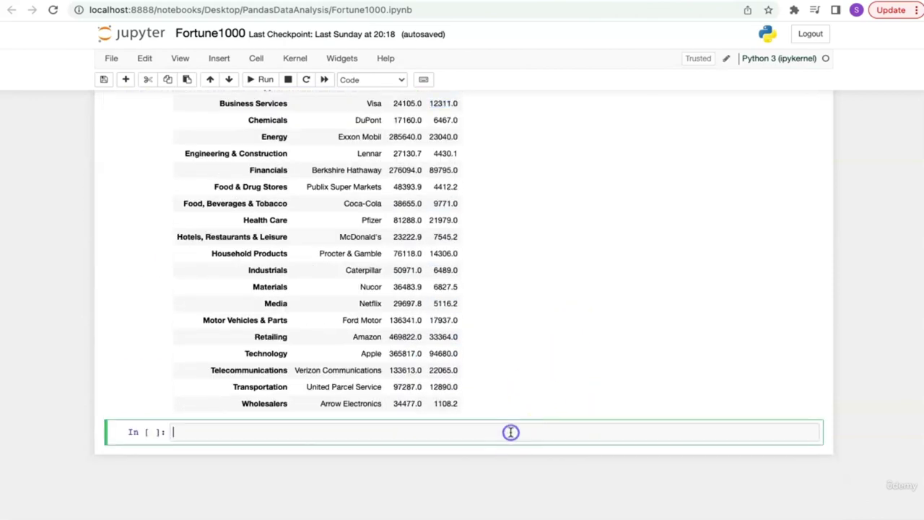
key("ctrl+v")
key("shift+Return")
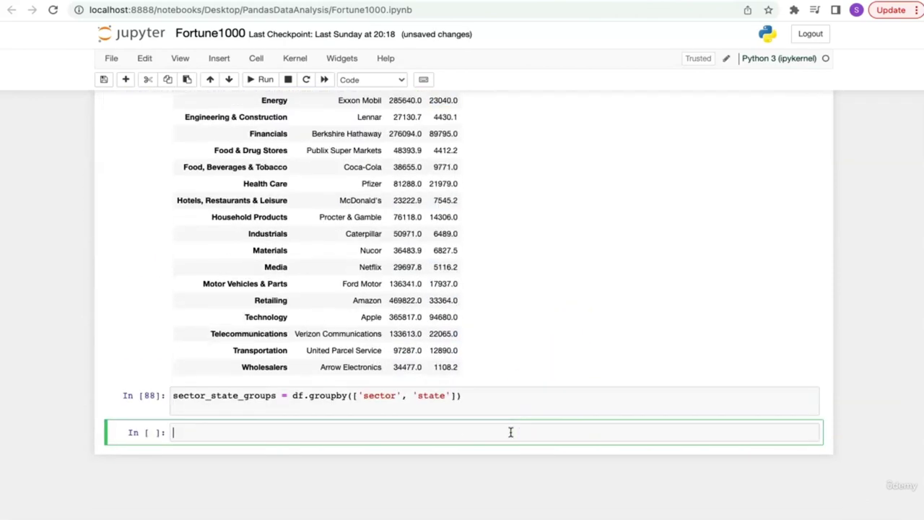
Switch to ChatGPT and read the request for the companies with the highest profit in each group
key("super+Tab")
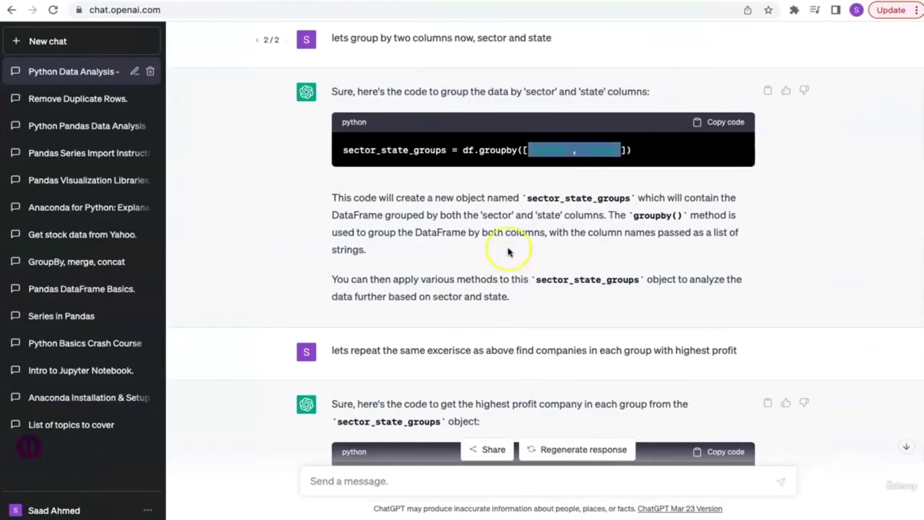
scroll(516, 252, "down", 3)
left_click(439, 160)
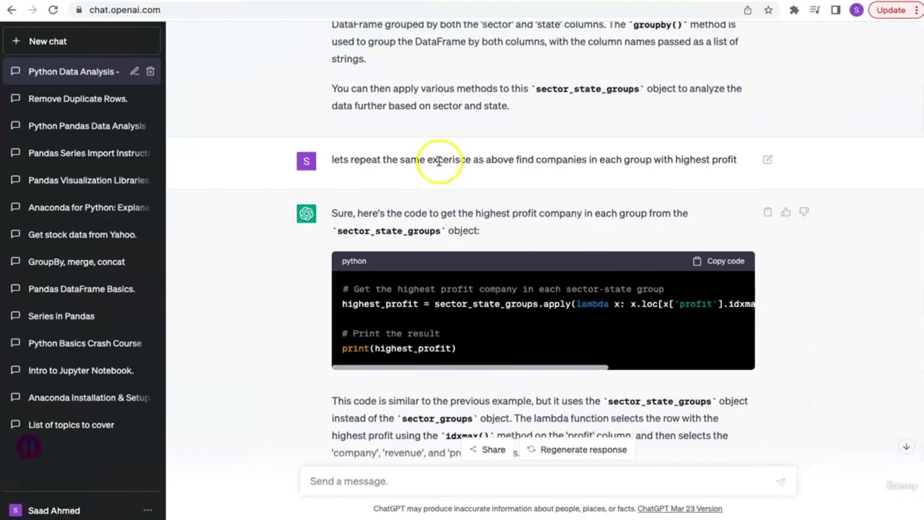
scroll(438, 161, "up", 1)
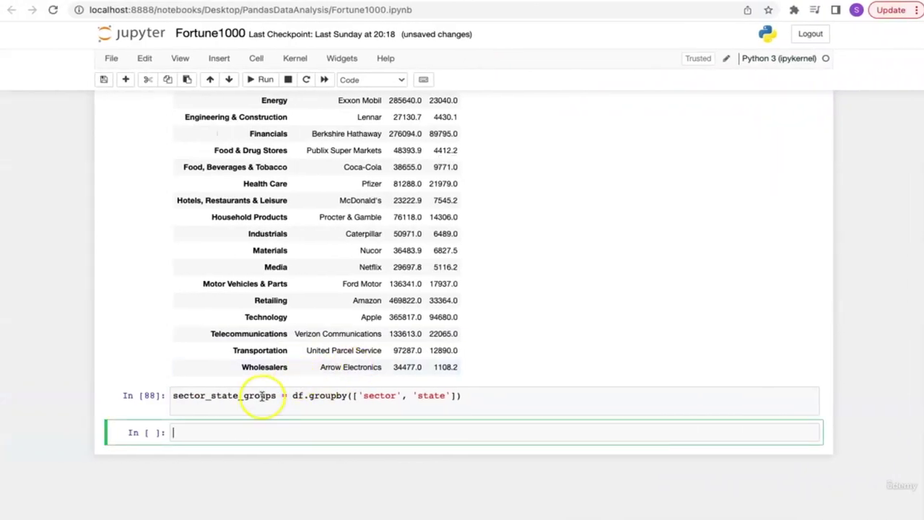
Add sector_state_groups as a second line in the two-column groupby cell, rerun it and check its output
double_click(265, 396)
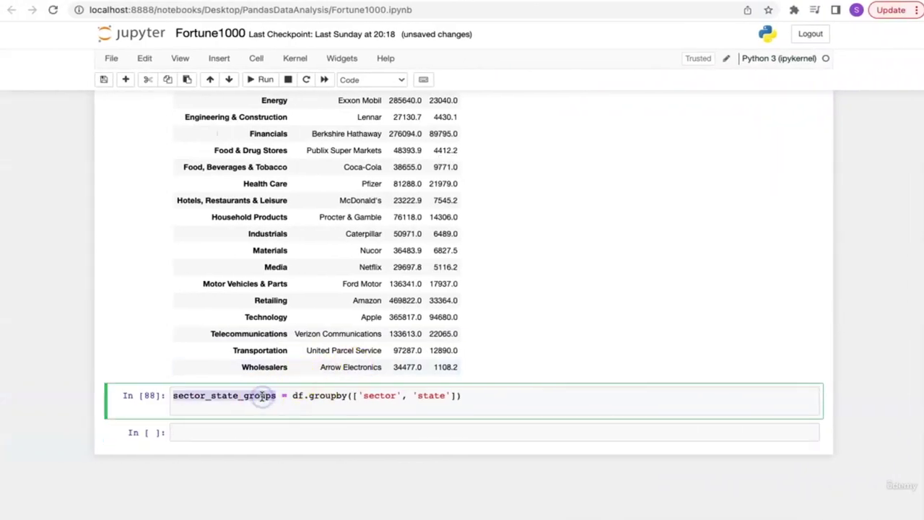
key("ctrl+c")
left_click(260, 407)
key("Return")
key("ctrl+v")
key("shift+Return")
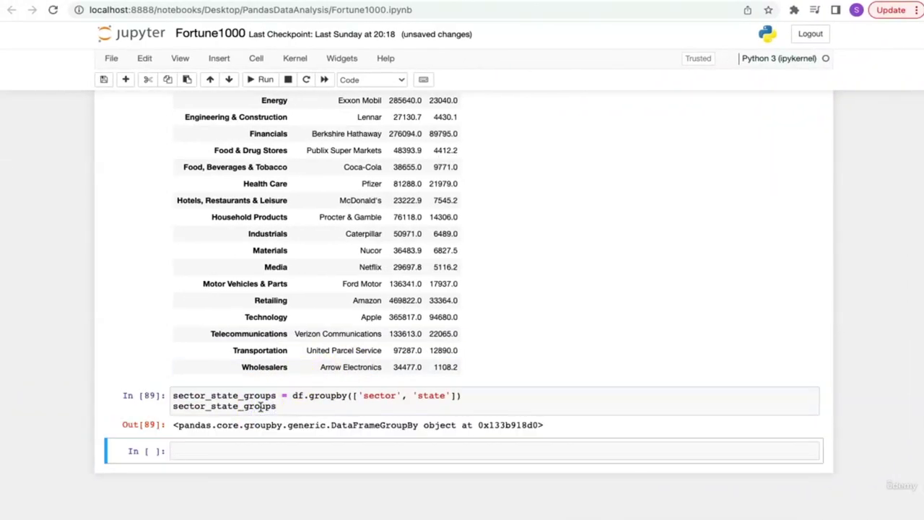
left_click_drag(174, 424, 553, 423)
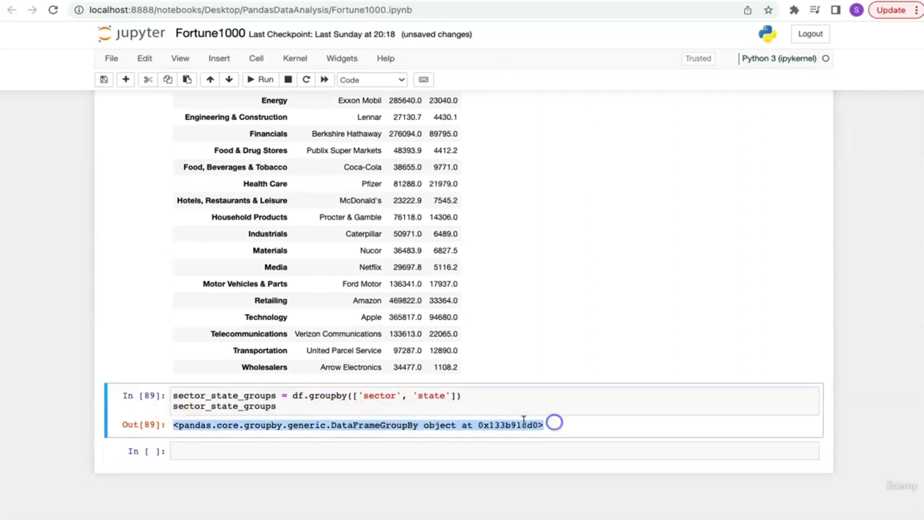
left_click(471, 408)
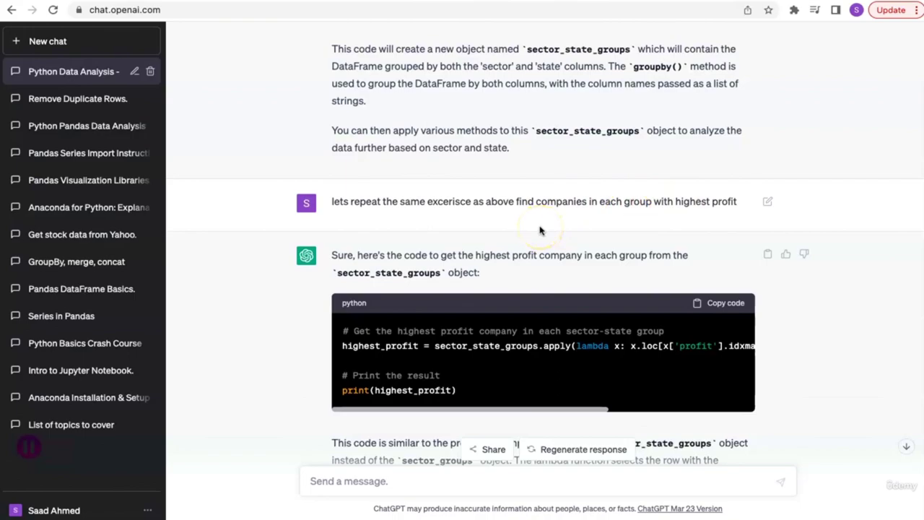
Compare the sector-only highest_profit table in the notebook with the 'sector' and 'state' keys of the two-column groupby call
key("ctrl+Left")
scroll(540, 231, "up", 5)
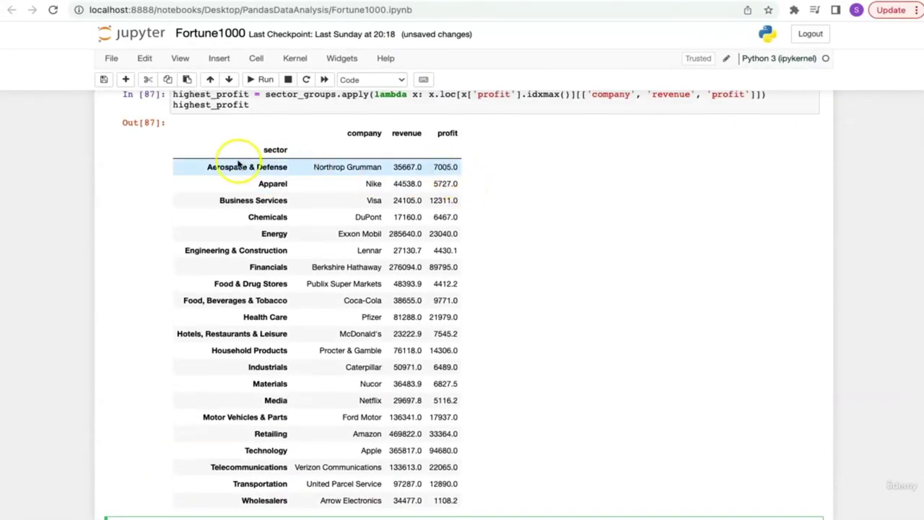
left_click_drag(206, 168, 296, 171)
double_click(239, 167)
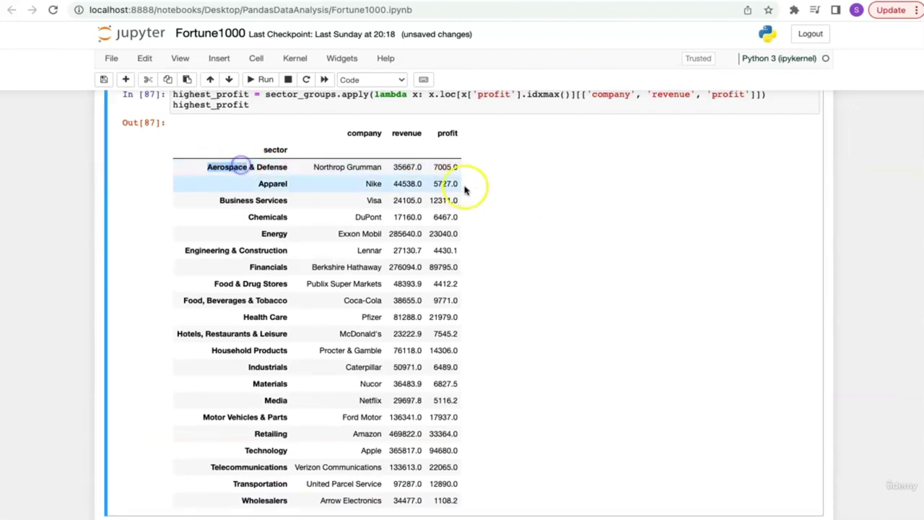
left_click(548, 184)
scroll(549, 185, "down", 4)
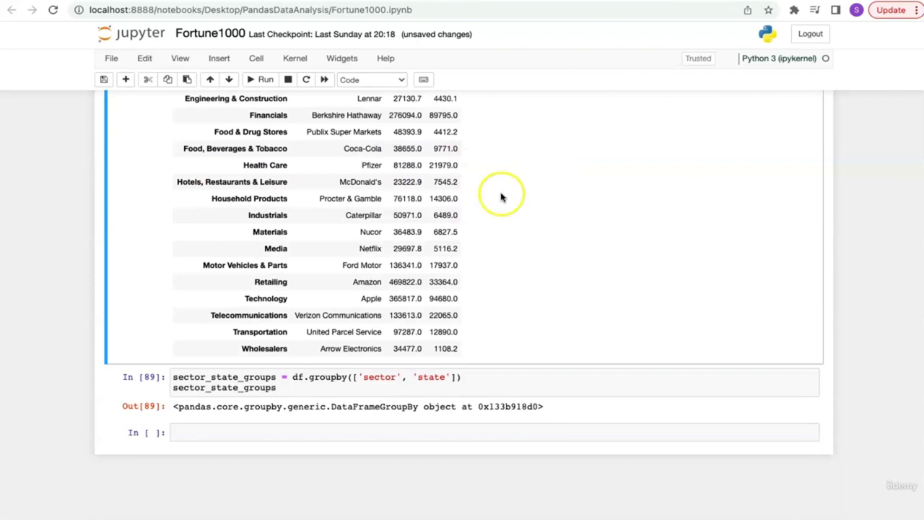
left_click(357, 376)
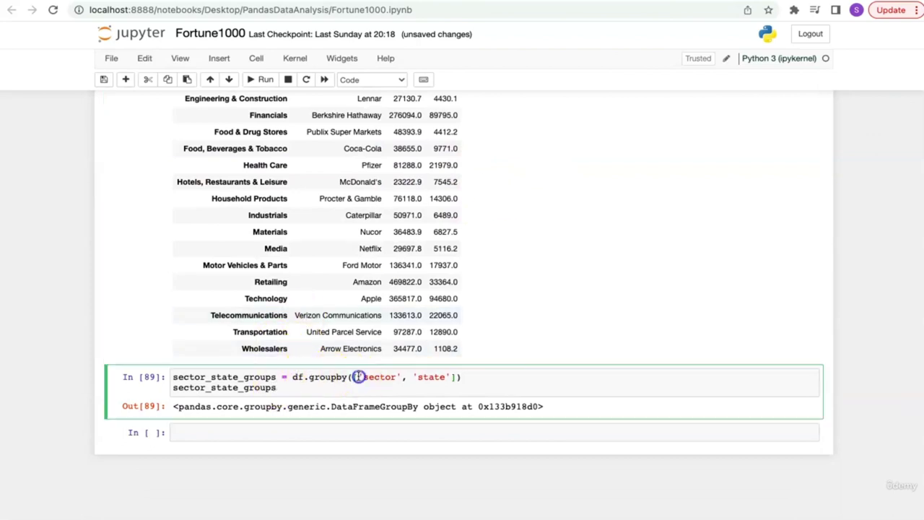
left_click_drag(357, 376, 447, 372)
left_click(386, 377)
double_click(431, 376)
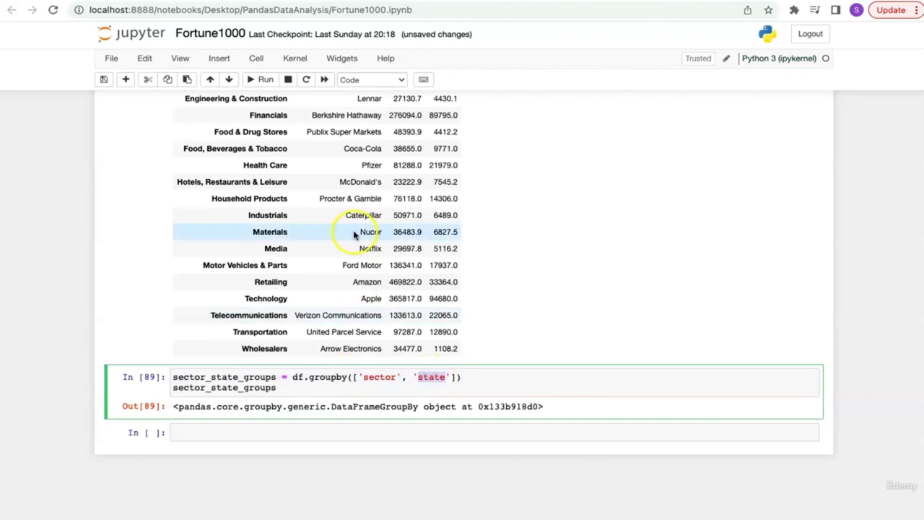
double_click(382, 376)
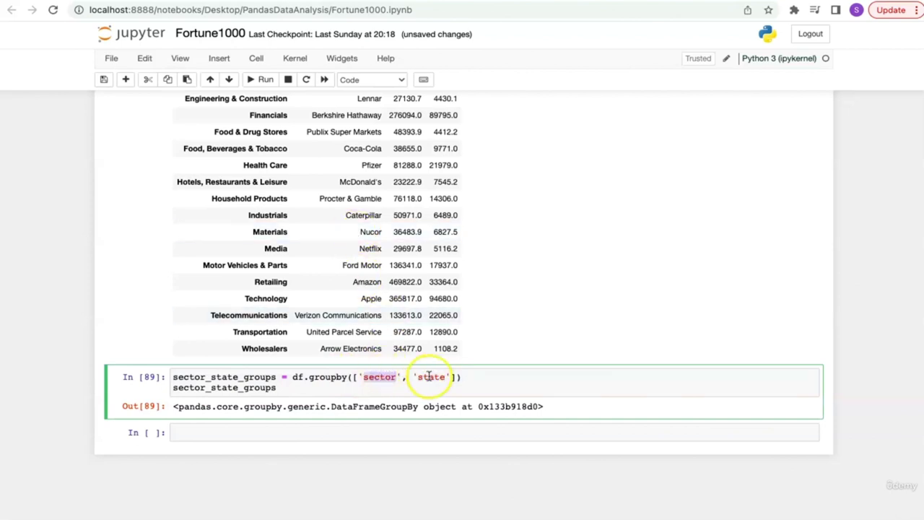
left_click(537, 377)
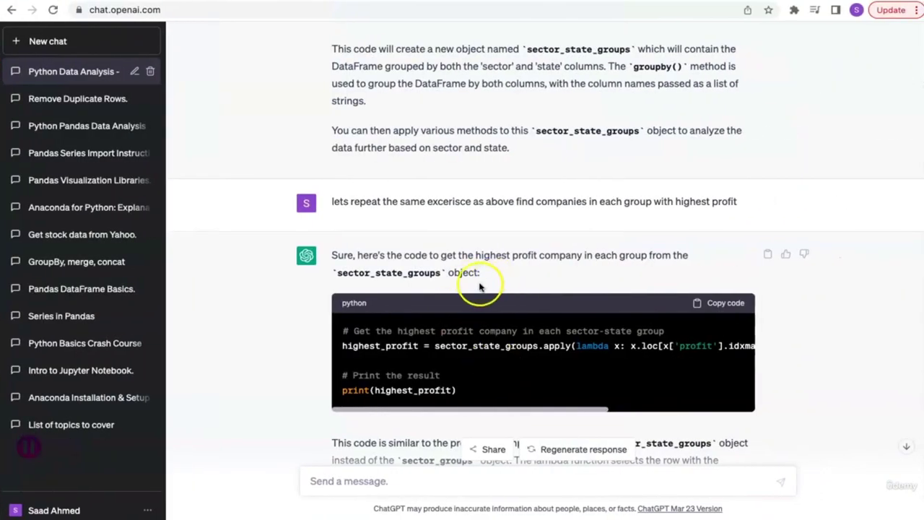
Examine ChatGPT's highest_profit code: the sector_state_groups object, idxmax() on profit, and the selected company, revenue and profit columns
scroll(465, 281, "down", 2)
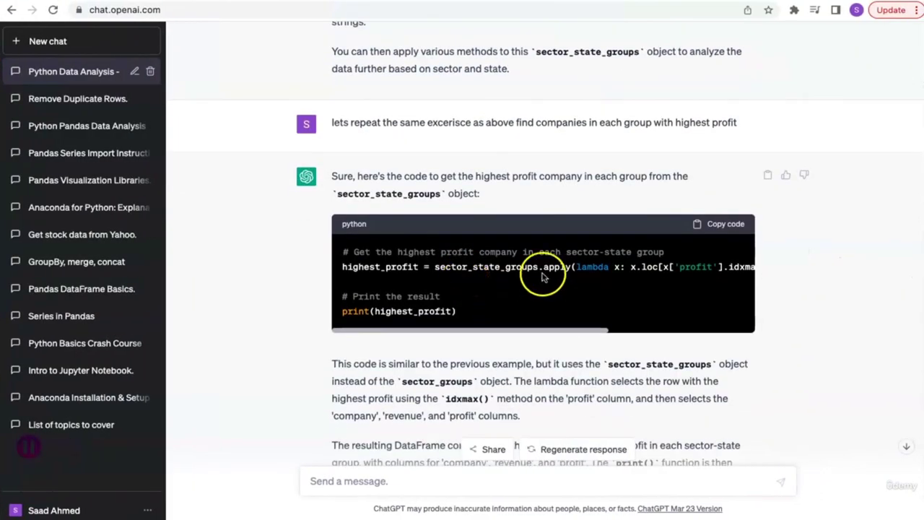
left_click_drag(436, 266, 532, 267)
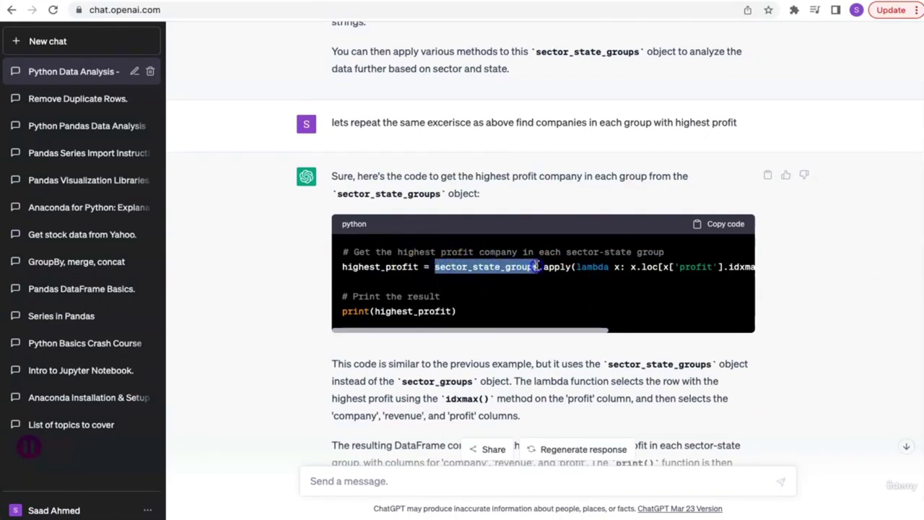
left_click_drag(537, 266, 541, 267)
scroll(639, 274, "right", 3)
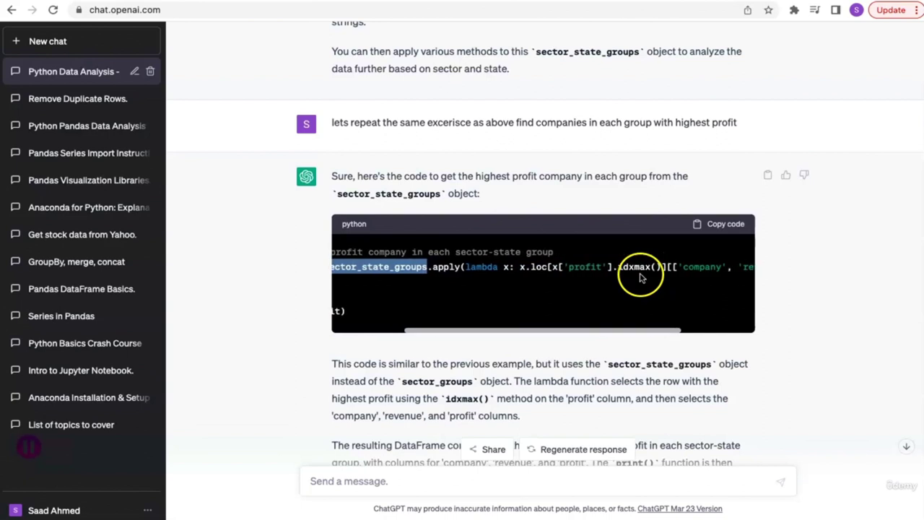
double_click(592, 267)
double_click(633, 266)
scroll(673, 292, "right", 3)
left_click_drag(570, 267, 731, 266)
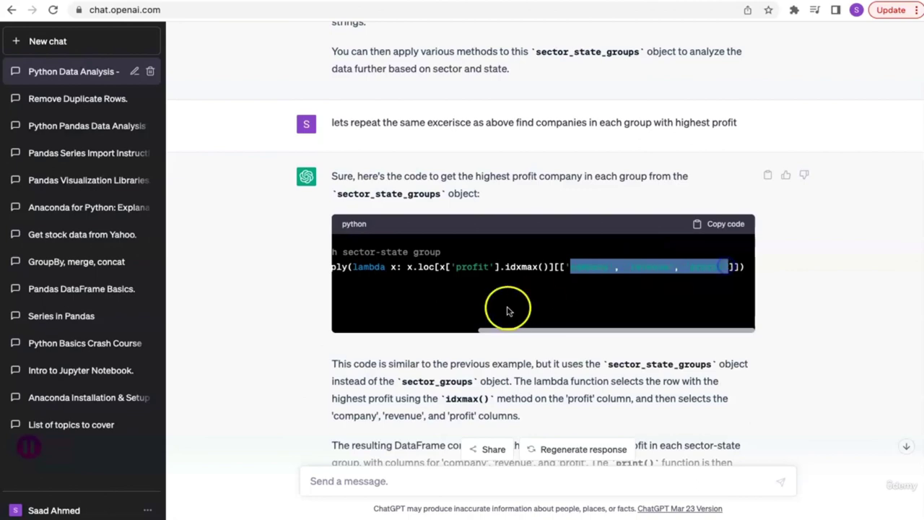
scroll(508, 305, "left", 5)
Copy ChatGPT's highest_profit code for sector-state groups and paste it into the notebook's empty last cell
left_click(720, 232)
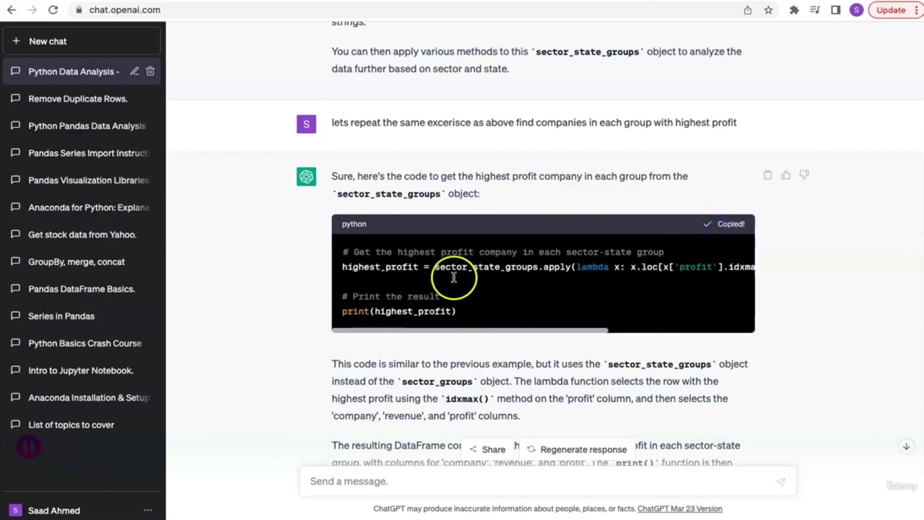
key("ctrl+Right")
left_click(360, 429)
type("# Get the highest profit company in each sector-state group highest_profit = sector_state_groups.apply(lambda x: x.loc[x['profit'].idxmax()][['company', 'revenue', 'profit']])  # Print the result print(highest_profit)")
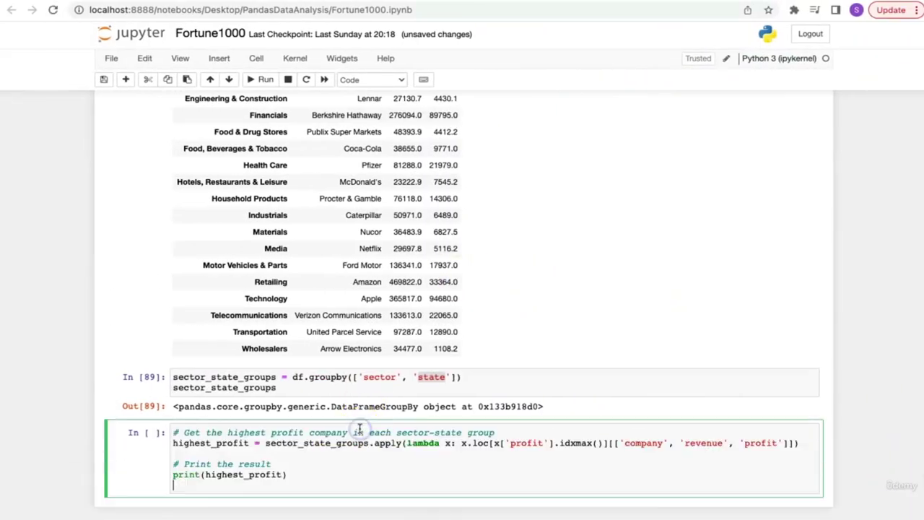
Strip the print() wrapper so the last line is just highest_profit, run the cell and view the Aerospace & Defense group in its output
key("BackSpace")
key("BackSpace")
key("Up")
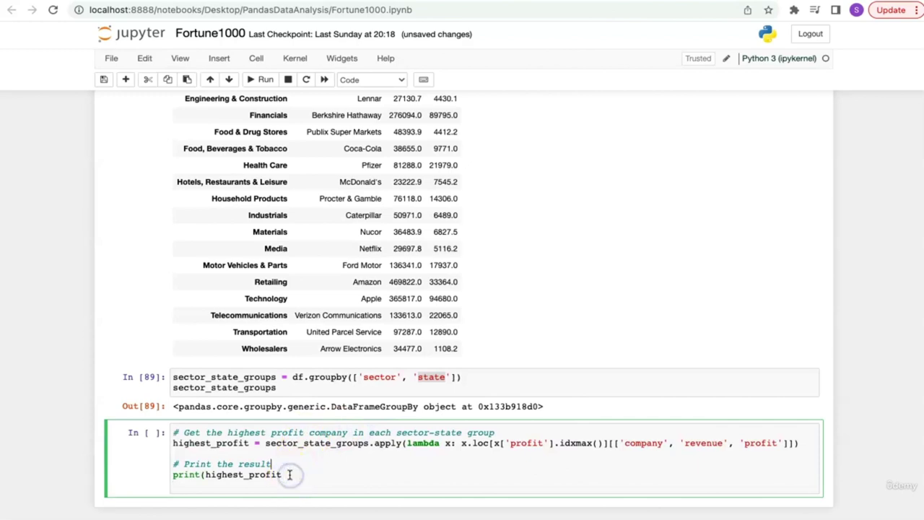
key("BackSpace")
key("BackSpace")
key("BackSpace")
key("BackSpace")
key("BackSpace")
key("BackSpace")
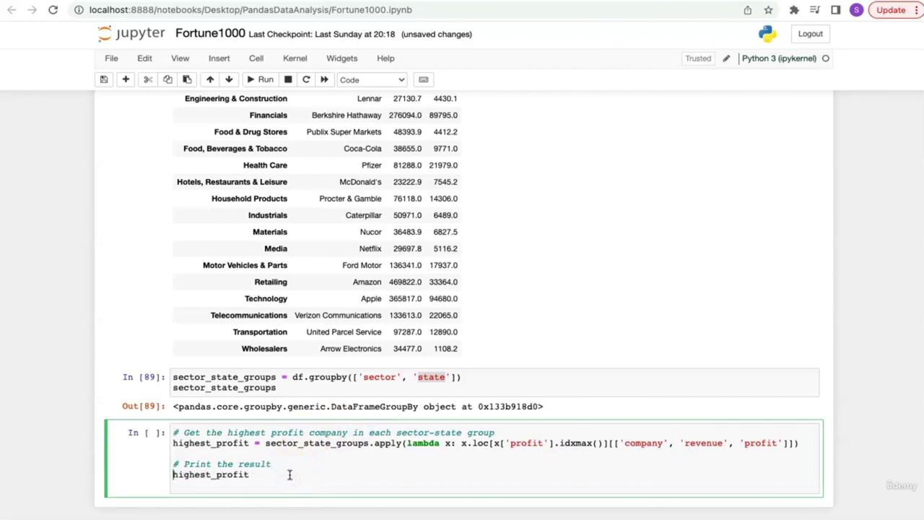
key("shift+Return")
scroll(261, 406, "down", 3)
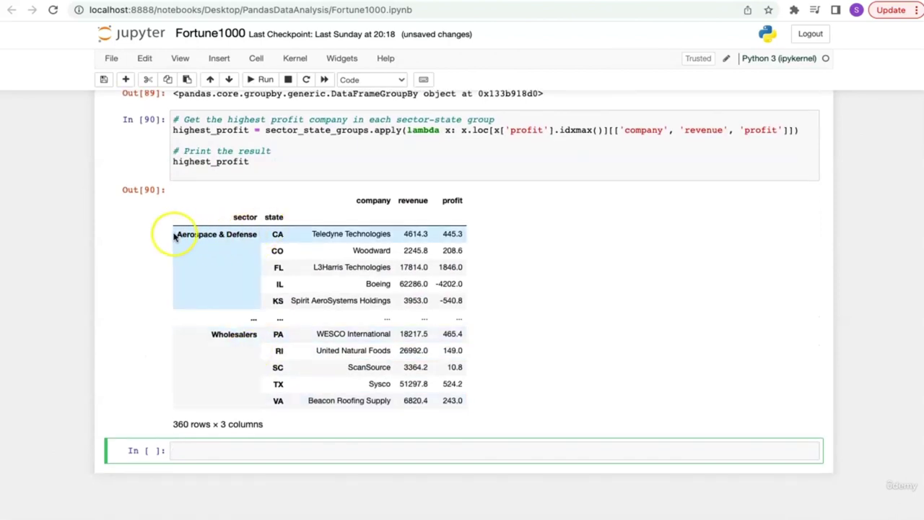
left_click_drag(177, 233, 259, 233)
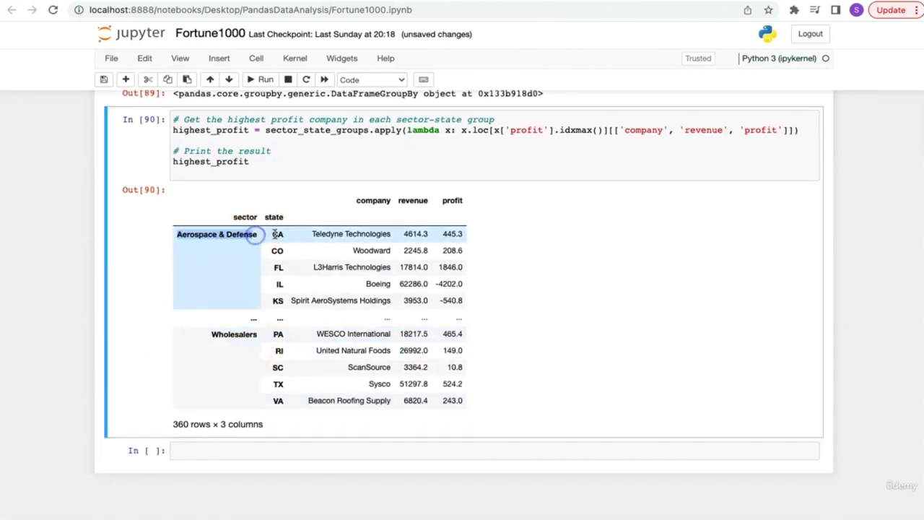
Examine the Aerospace & Defense rows of the sector-state highest_profit table, comparing the profit values of the CA, CO and FL groups
left_click(280, 234)
double_click(280, 234)
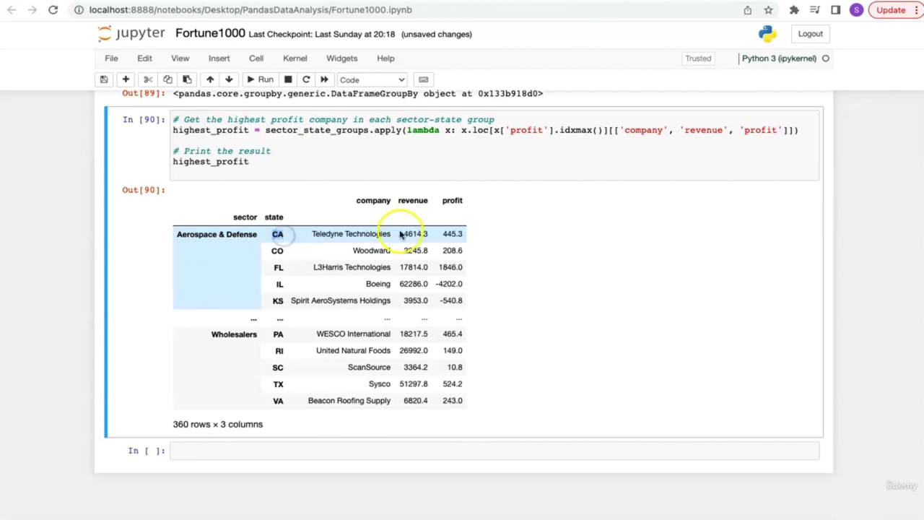
left_click_drag(448, 233, 274, 247)
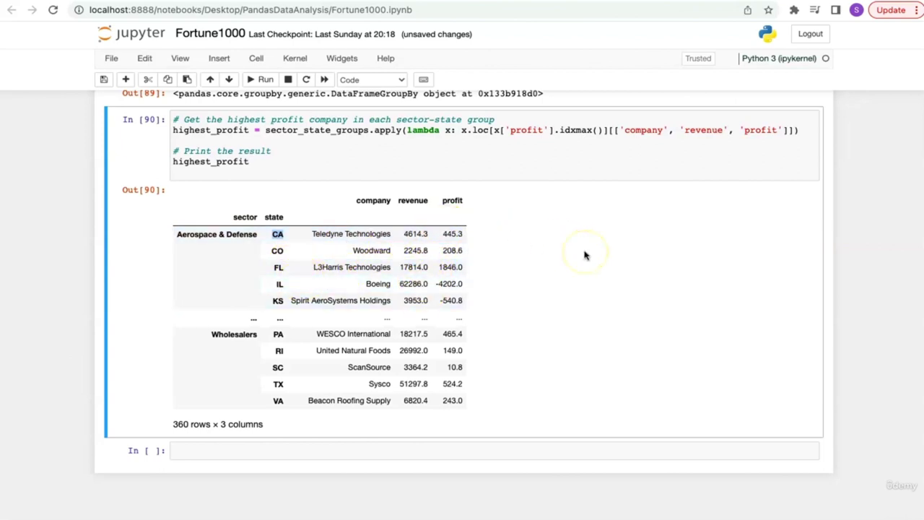
key("ctrl+Right")
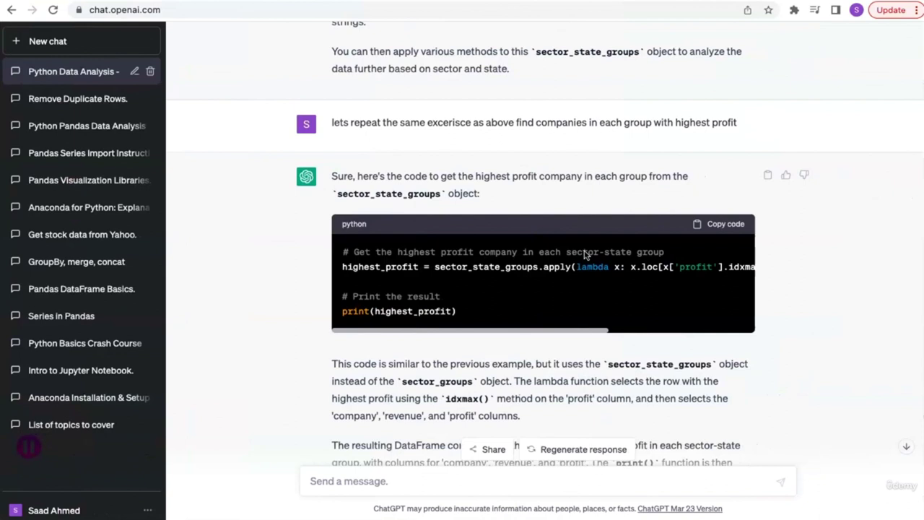
key("ctrl+Left")
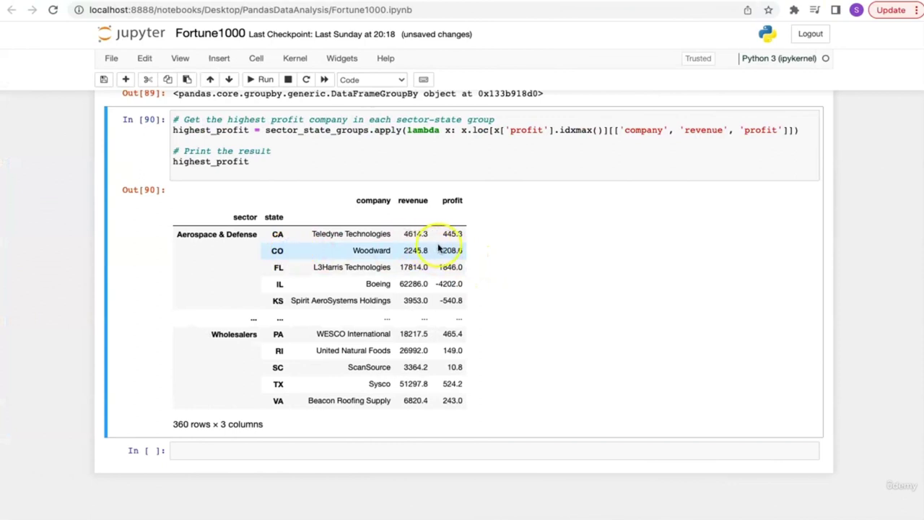
left_click_drag(445, 252, 476, 251)
left_click(476, 252)
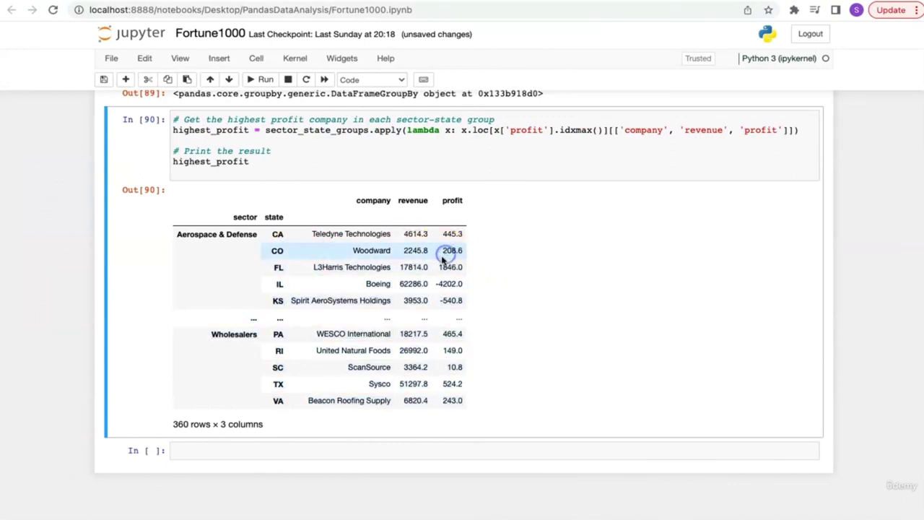
double_click(447, 267)
double_click(454, 233)
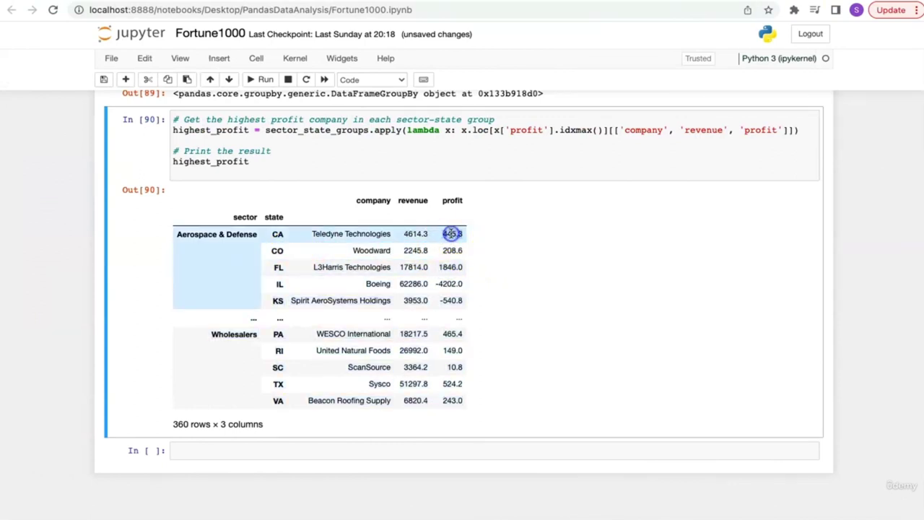
left_click(527, 245)
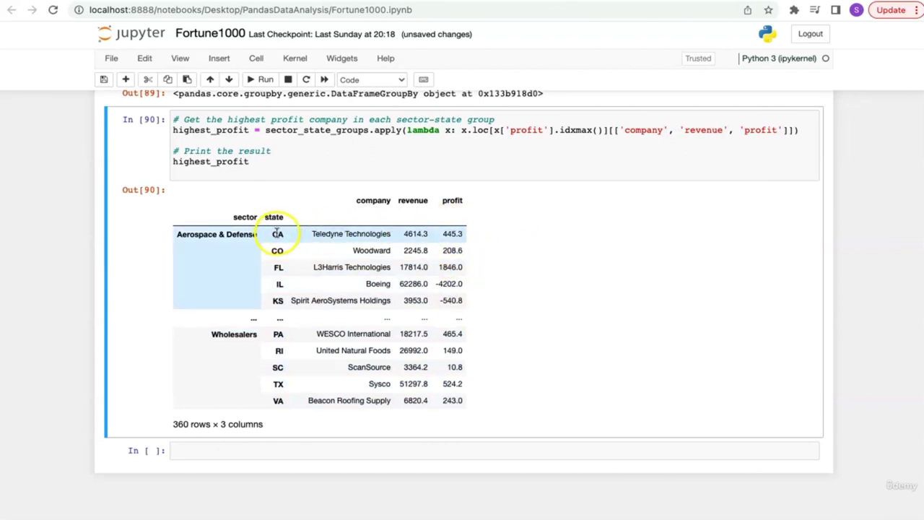
Examine the company and profit in the Aerospace & Defense CA and Wholesalers PA rows, and the 'profit' key in the idxmax() code
left_click(277, 233)
left_click_drag(311, 233, 386, 234)
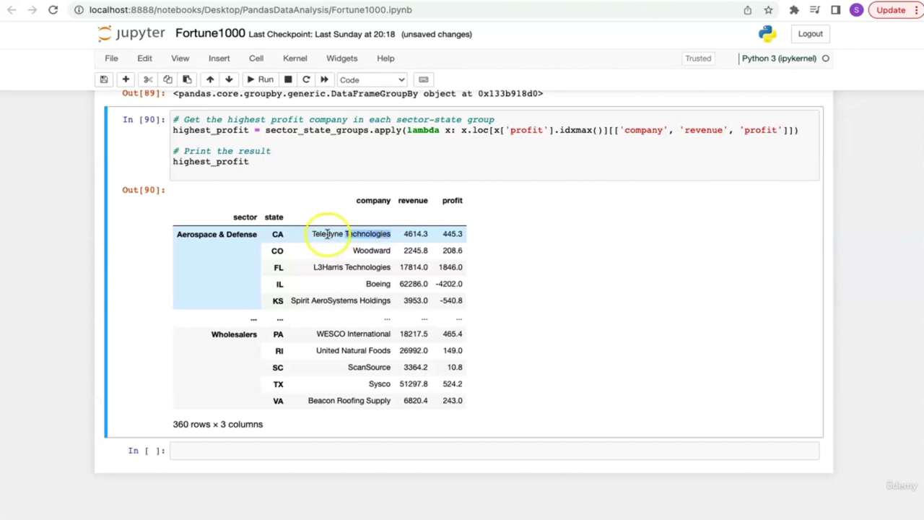
left_click(452, 234)
double_click(452, 234)
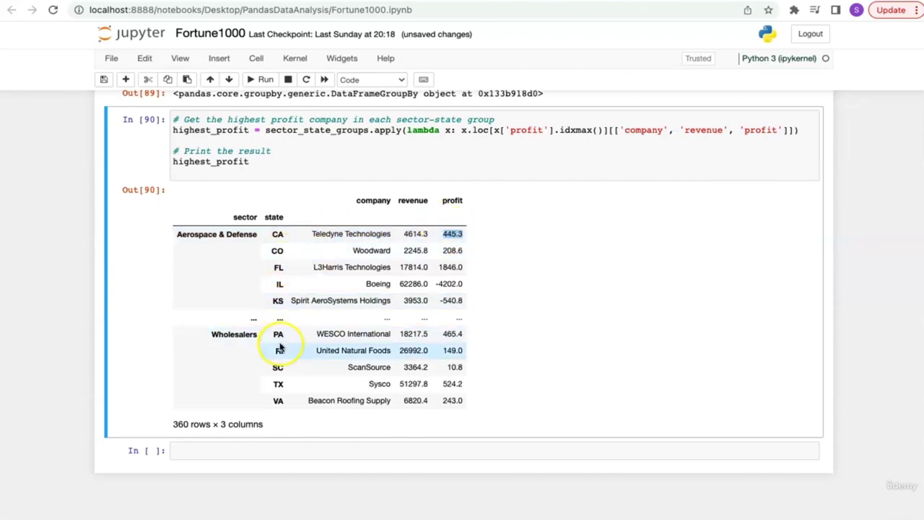
double_click(233, 335)
left_click(274, 334)
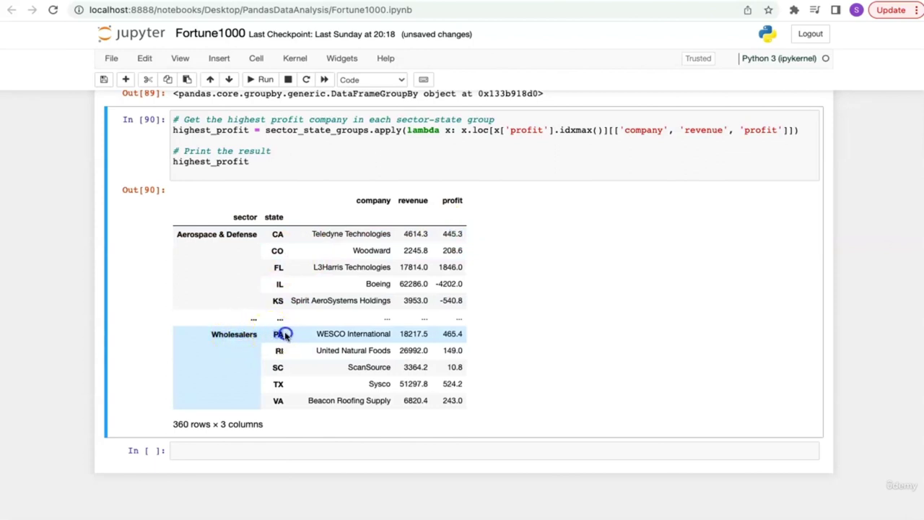
left_click_drag(286, 333, 389, 328)
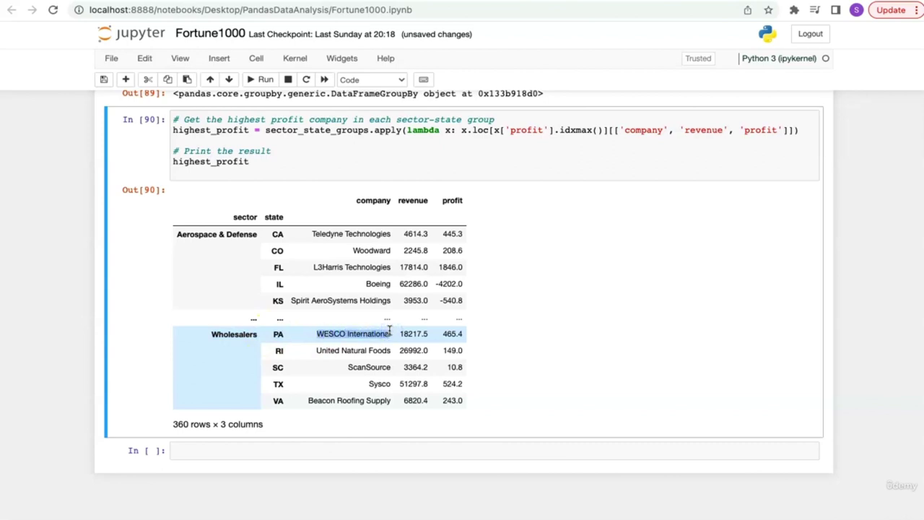
double_click(452, 334)
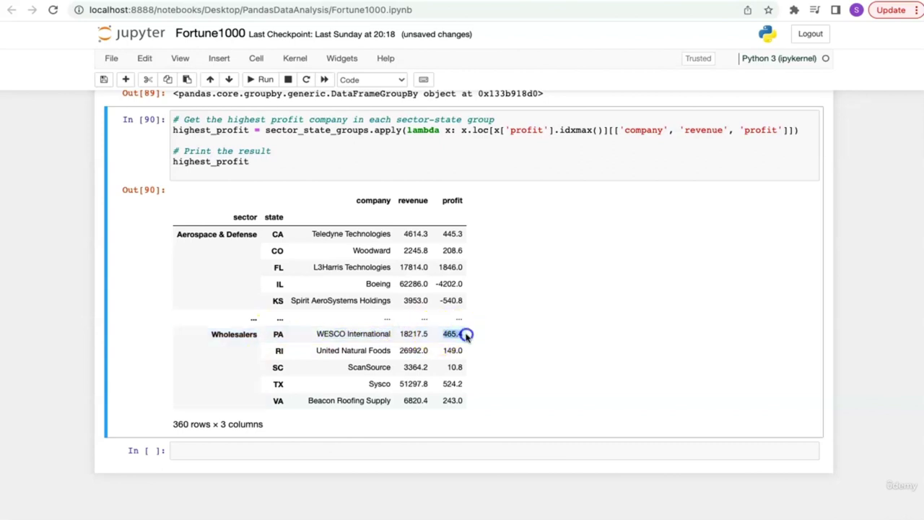
double_click(526, 130)
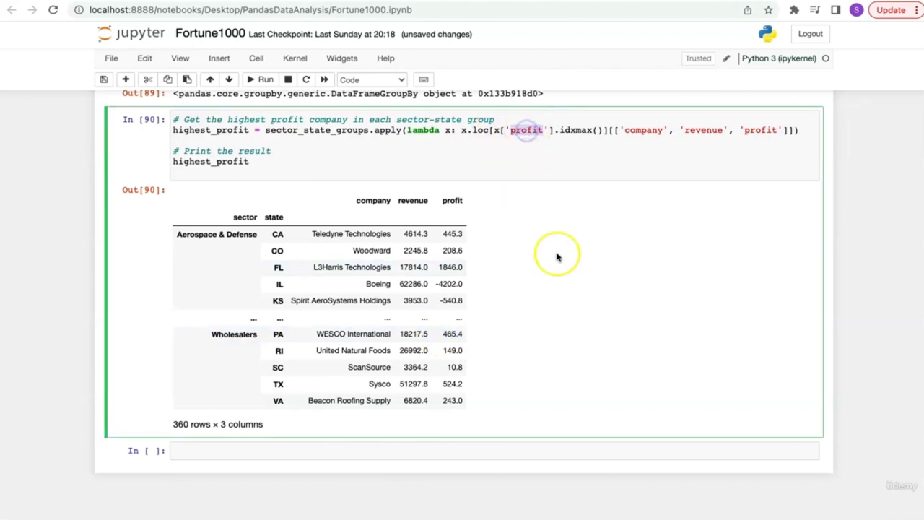
Read the ChatGPT prompt on aggregating the sum of revenue per group and relate it to the notebook's Aerospace & Defense CA group
key("ctrl+Tab")
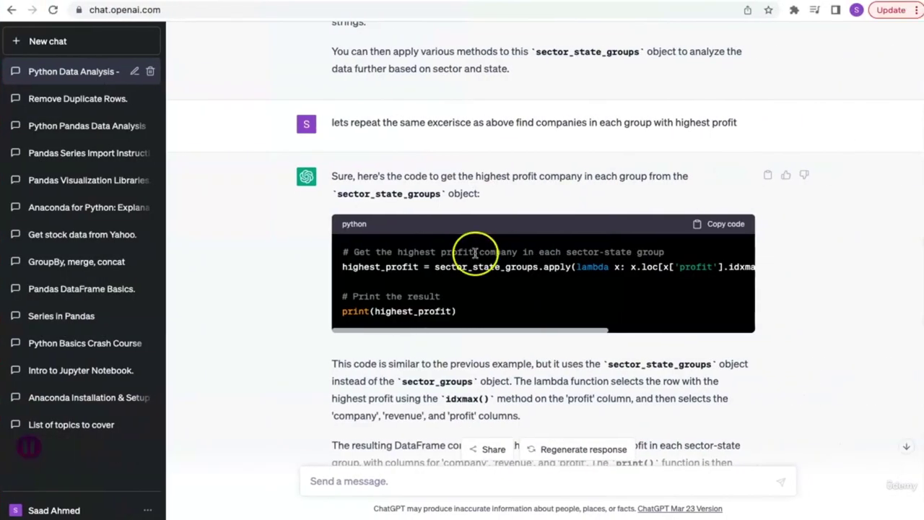
scroll(475, 249, "down", 10)
scroll(475, 249, "down", 1)
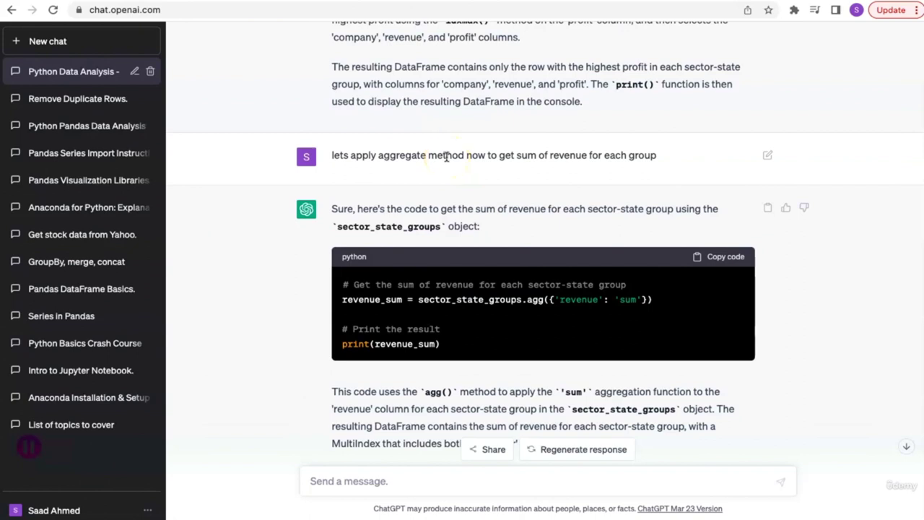
left_click_drag(378, 155, 466, 155)
left_click(515, 190)
scroll(517, 198, "down", 2)
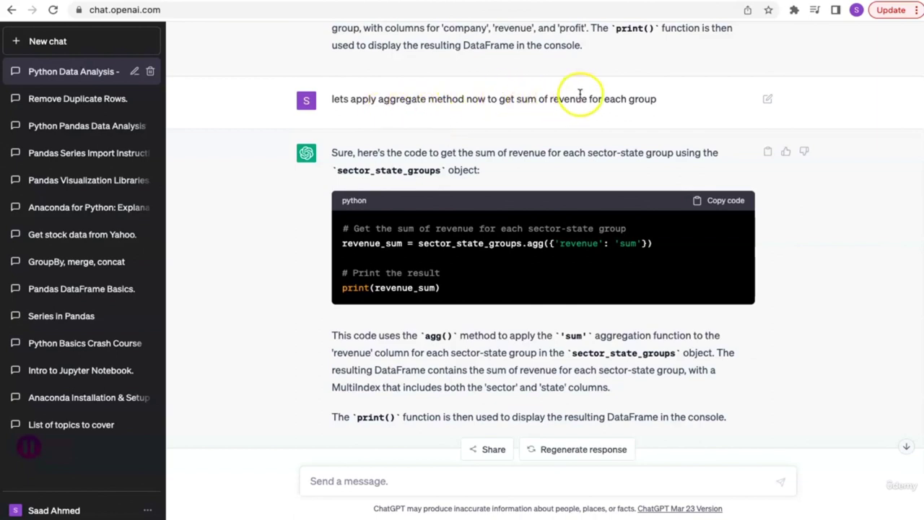
key("ctrl+Left")
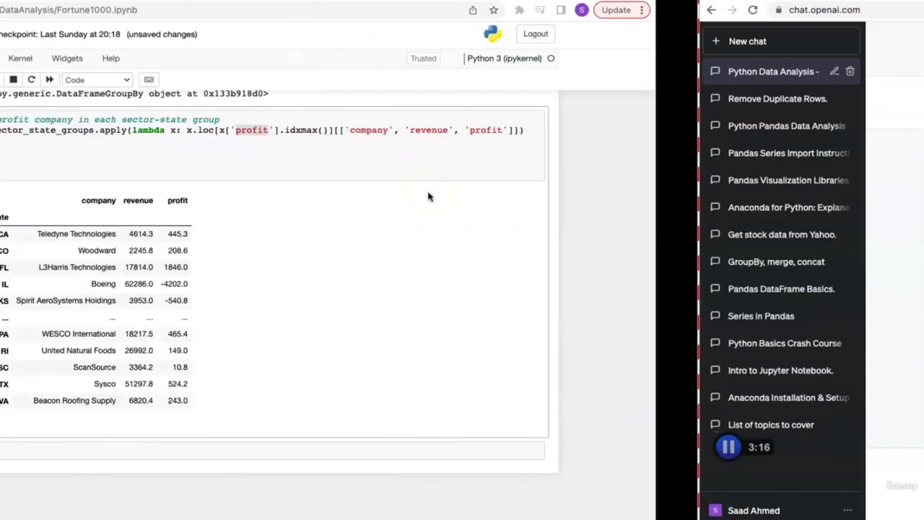
left_click(289, 235)
mouse_move(289, 235)
left_mouse_down()
mouse_move(172, 236)
mouse_move(303, 235)
left_mouse_up()
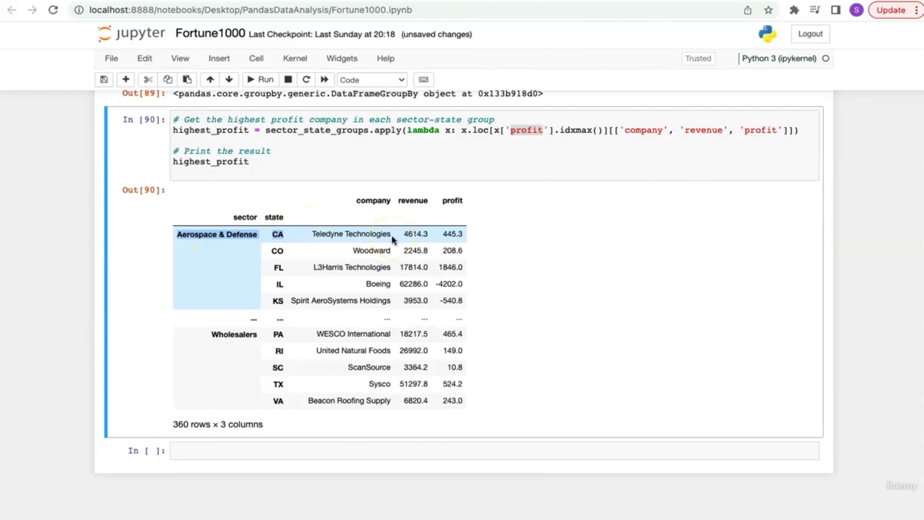
Examine ChatGPT's revenue_sum code: the sector_state_groups object also used in the notebook, the agg method, the 'revenue' column and the 'sum' function
key("ctrl+Right")
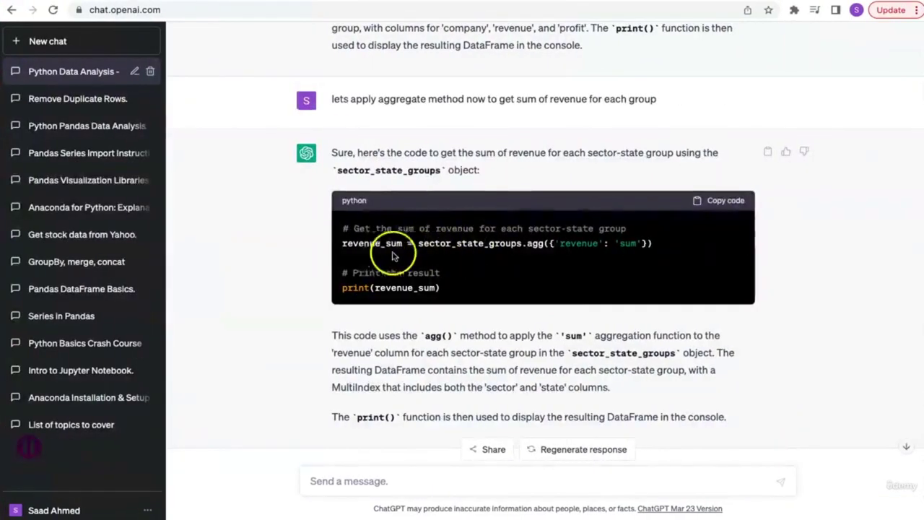
double_click(442, 243)
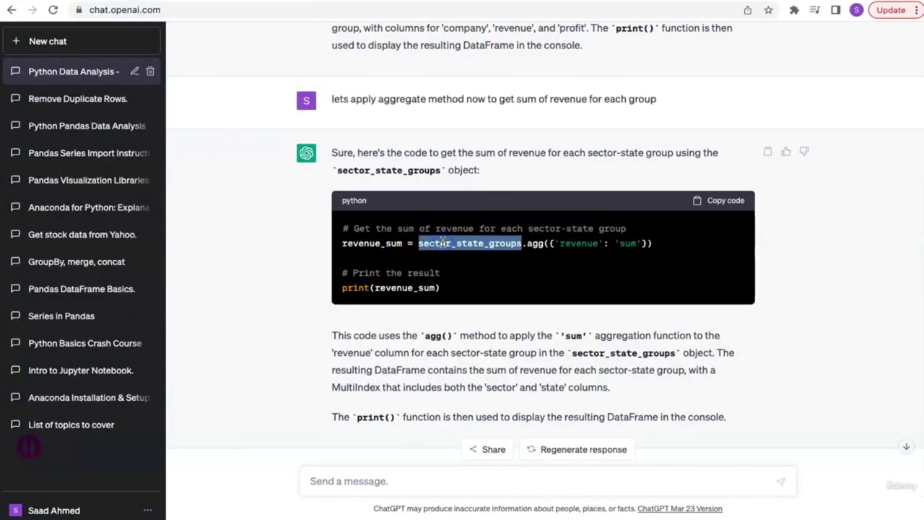
key("ctrl+Left")
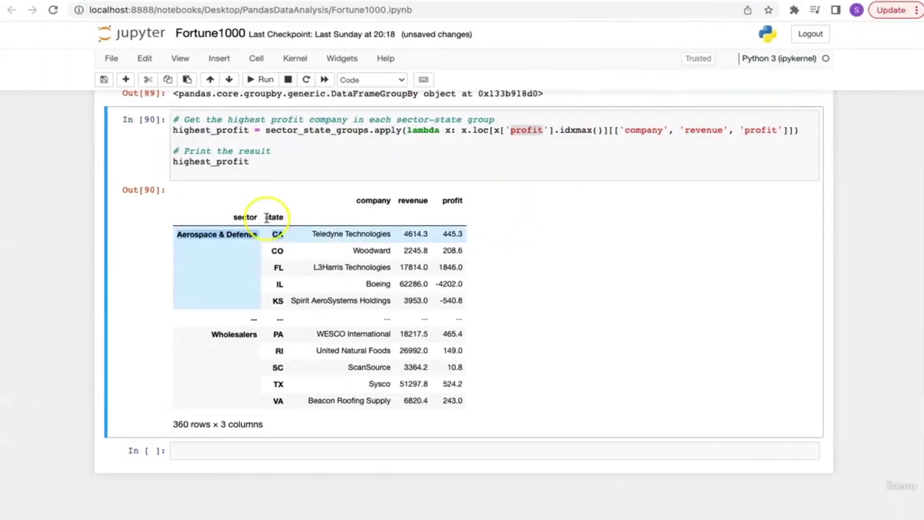
double_click(310, 130)
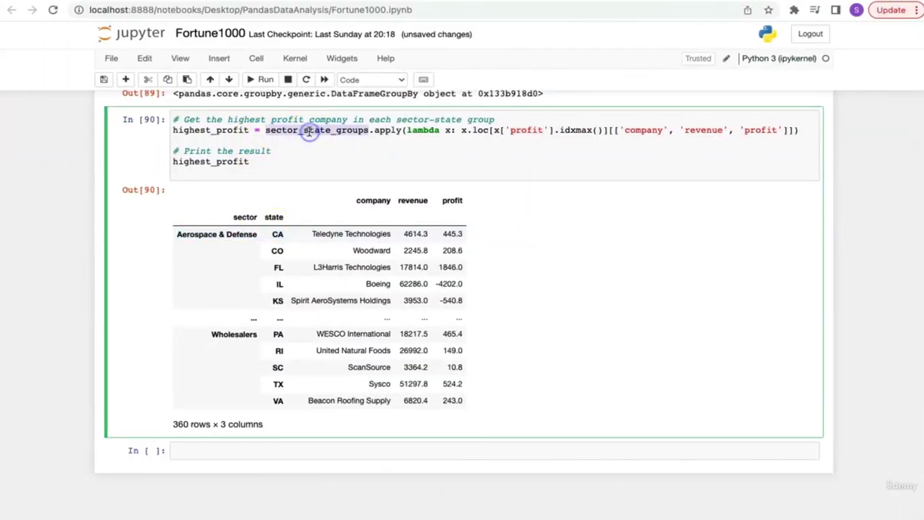
key("ctrl+Right")
double_click(535, 244)
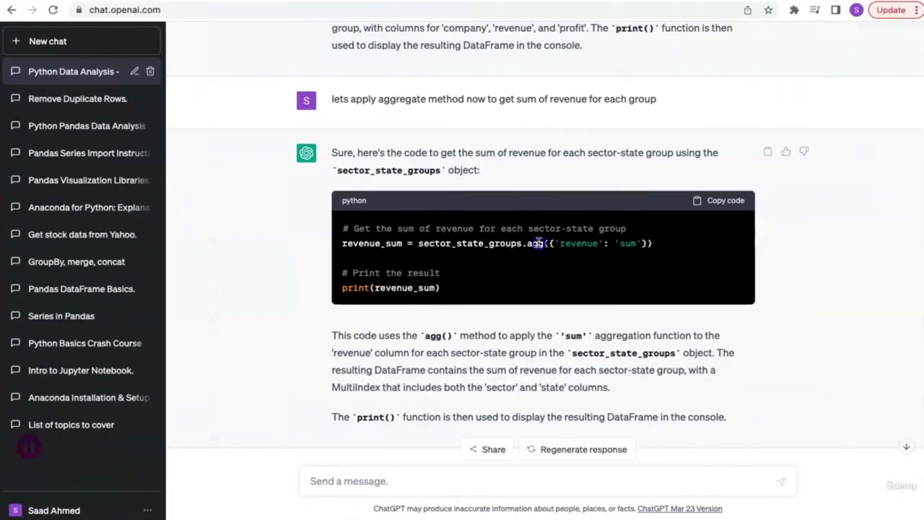
double_click(580, 243)
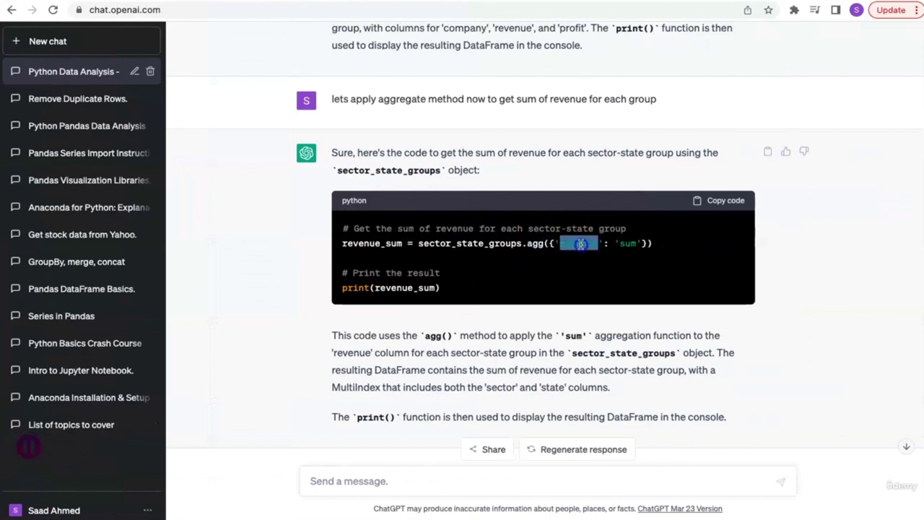
key("super+c")
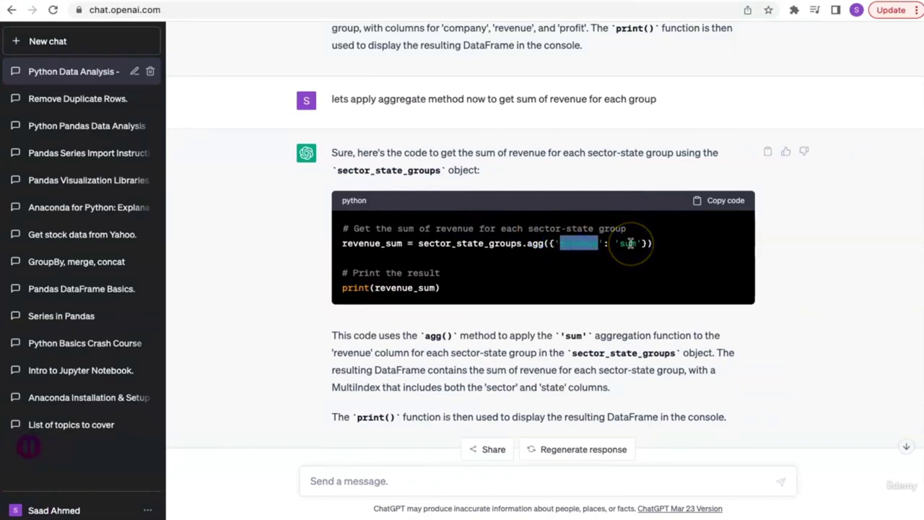
double_click(628, 243)
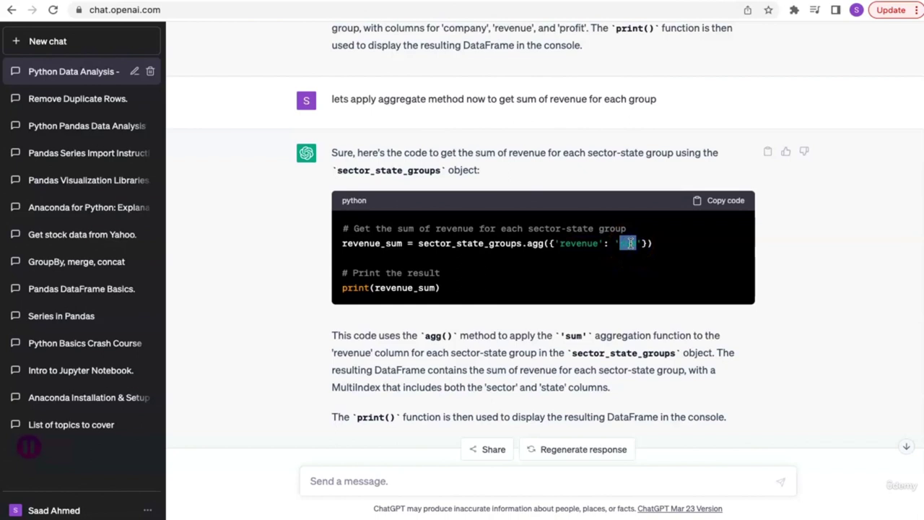
left_click(704, 202)
double_click(626, 244)
key("super+c")
scroll(677, 255, "down", 1)
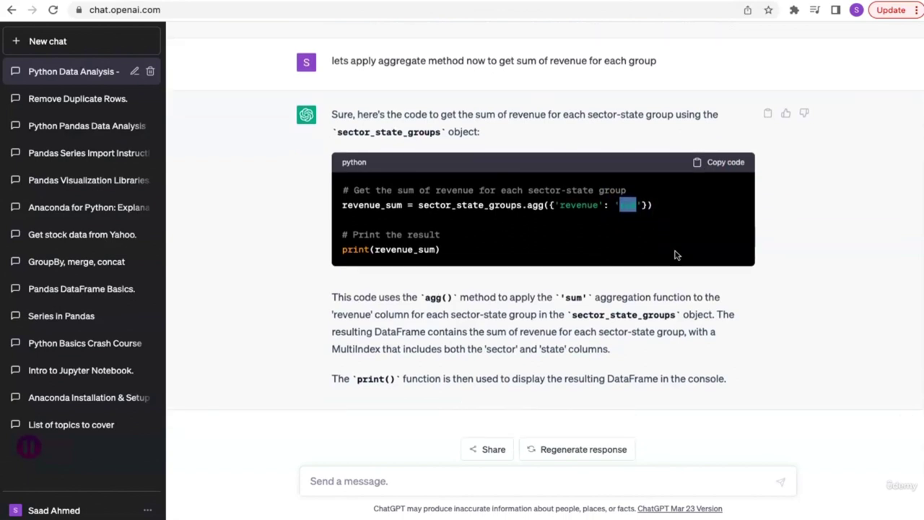
Ask ChatGPT "could you give me a list of operators that can be used instead of sum in the above function", correcting the misspelled words
left_click(505, 482)
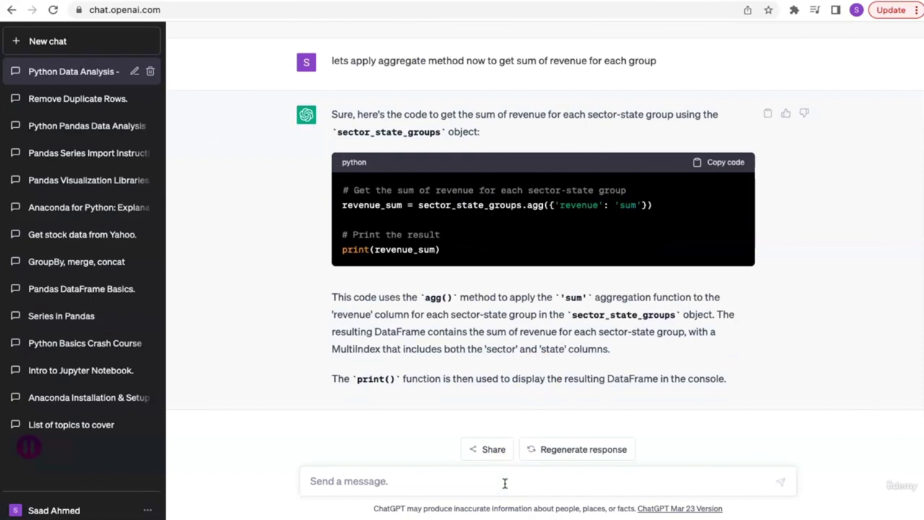
type("co")
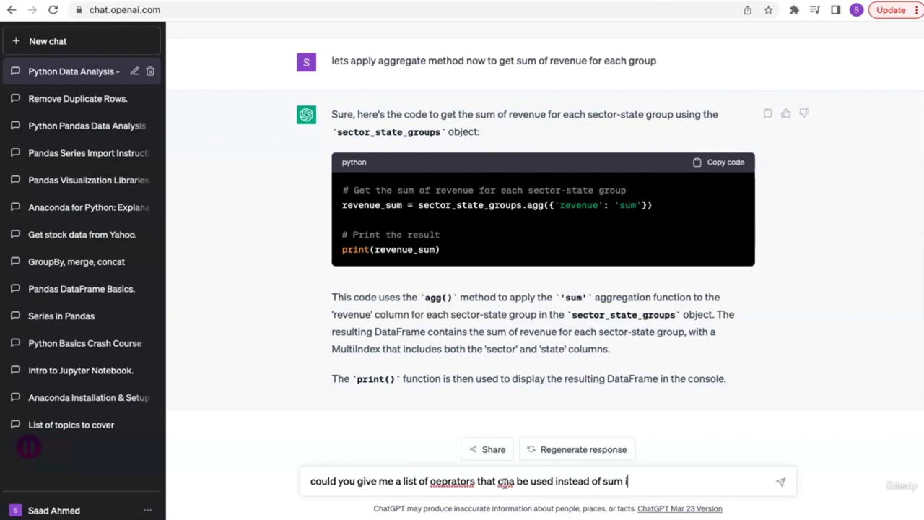
type("tion")
left_click(515, 481)
key("BackSpace")
key("BackSpace")
type("an")
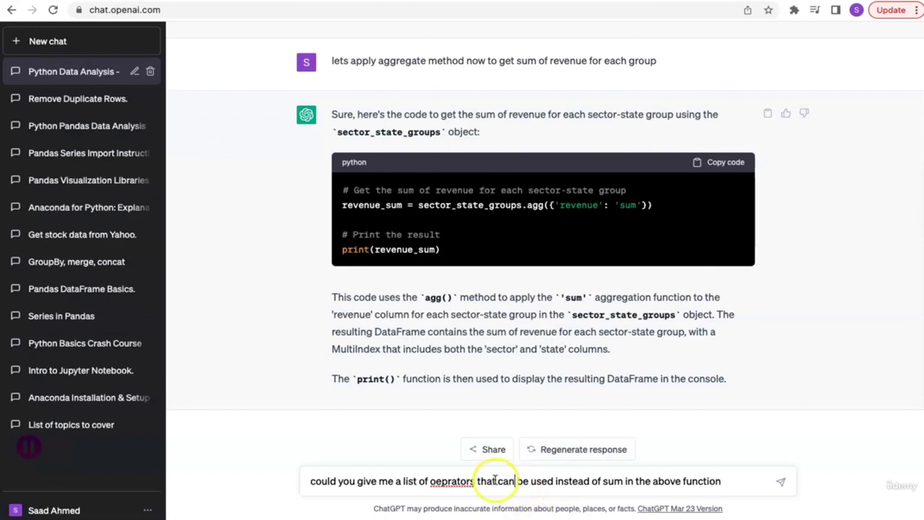
right_click(454, 481)
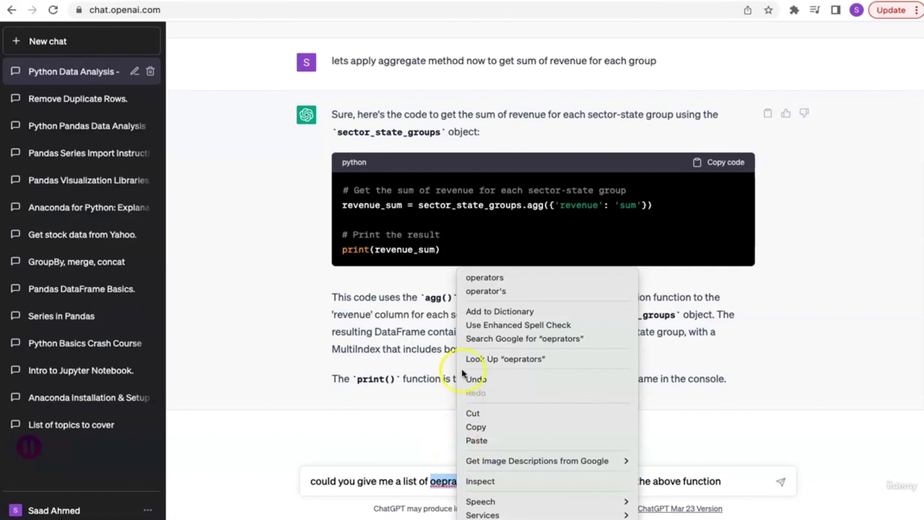
left_click(474, 277)
left_click(724, 480)
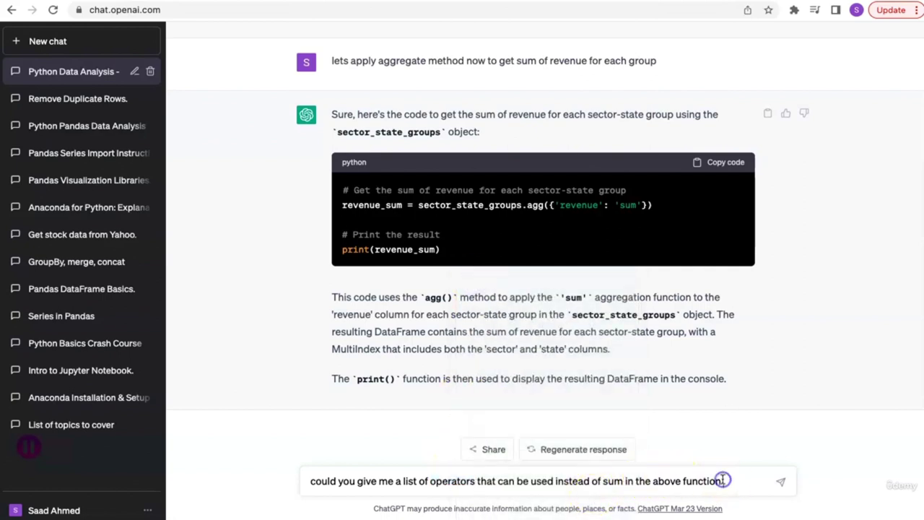
key("Return")
Copy ChatGPT's revenue_sum code for the sector-state groups and paste it into the notebook's empty last cell
scroll(746, 124, "up", 1)
left_click(725, 94)
key("alt+Tab")
left_click(385, 448)
key("ctrl+v")
Strip the print() wrapper so the last line is just revenue_sum, run the cell and view its output table
left_click_drag(205, 492, 149, 491)
key("BackSpace")
left_click(247, 492)
key("BackSpace")
key("BackSpace")
key("shift+Return")
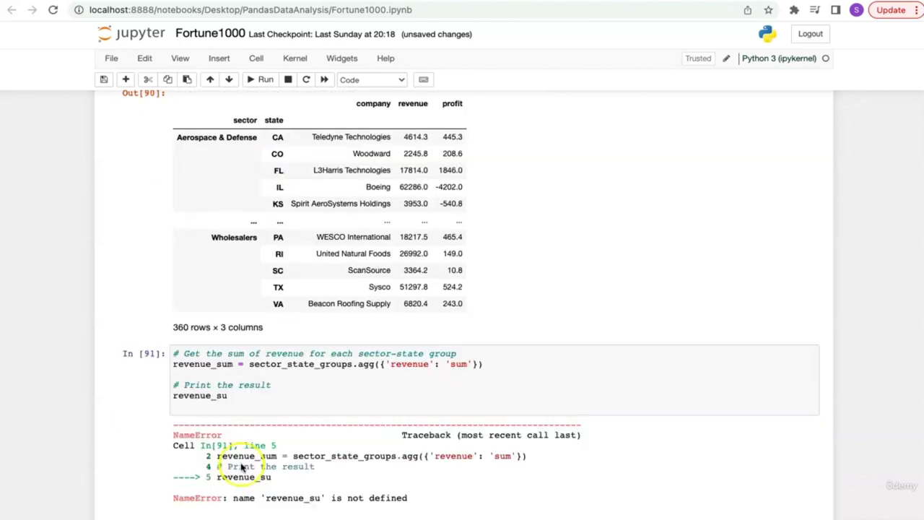
left_click(238, 395)
type("m")
key("shift+Return")
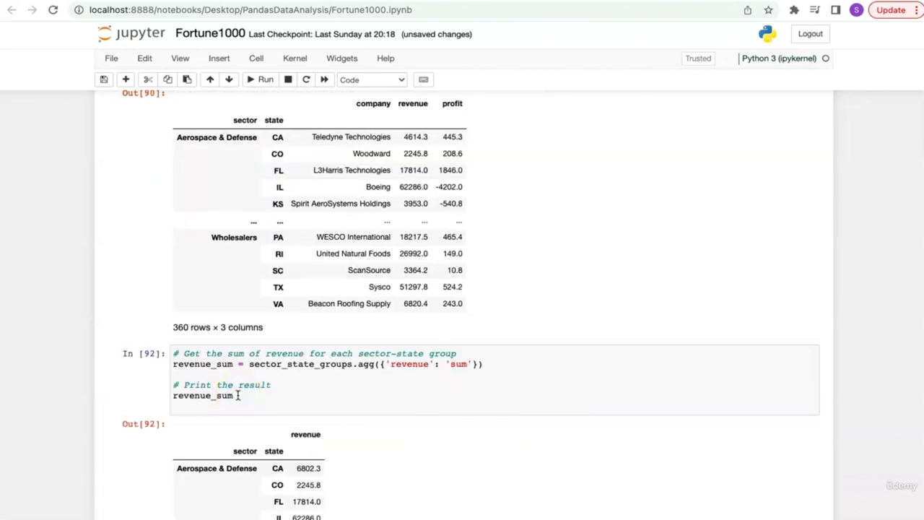
scroll(241, 385, "down", 4)
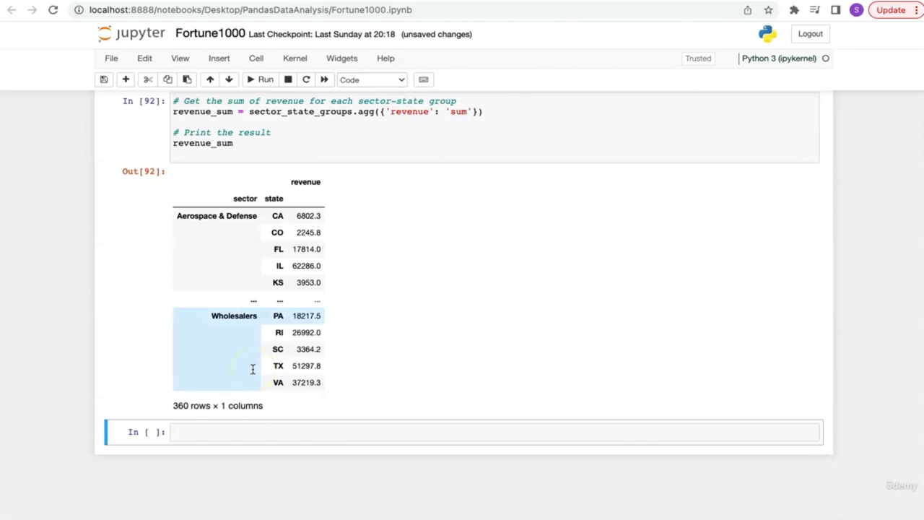
Examine the Aerospace & Defense CA revenue row in the notebook and the sum and count entries in ChatGPT's list of agg() operators
left_click_drag(295, 216, 323, 221)
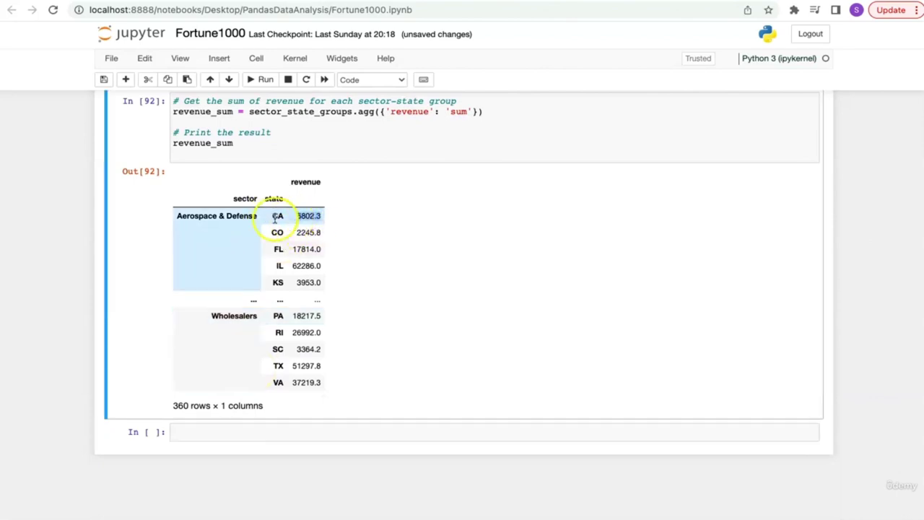
left_click_drag(290, 215, 179, 215)
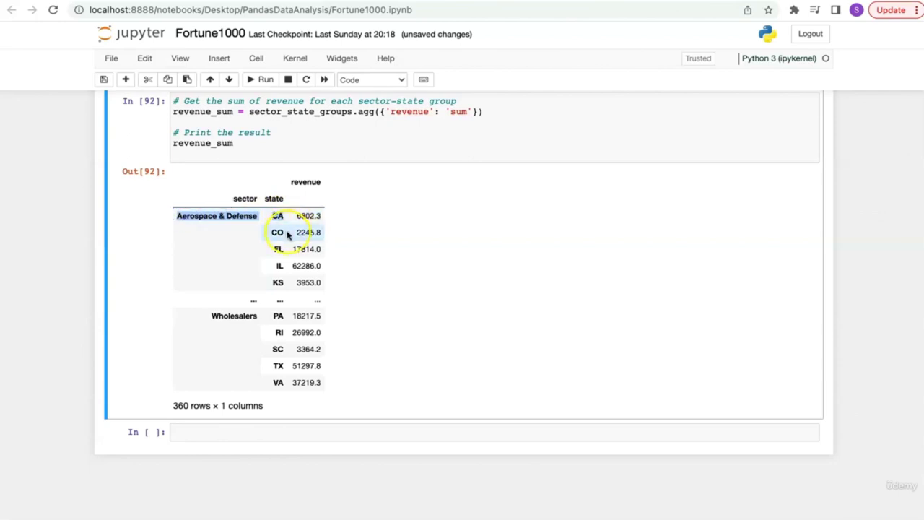
key("ctrl+Right")
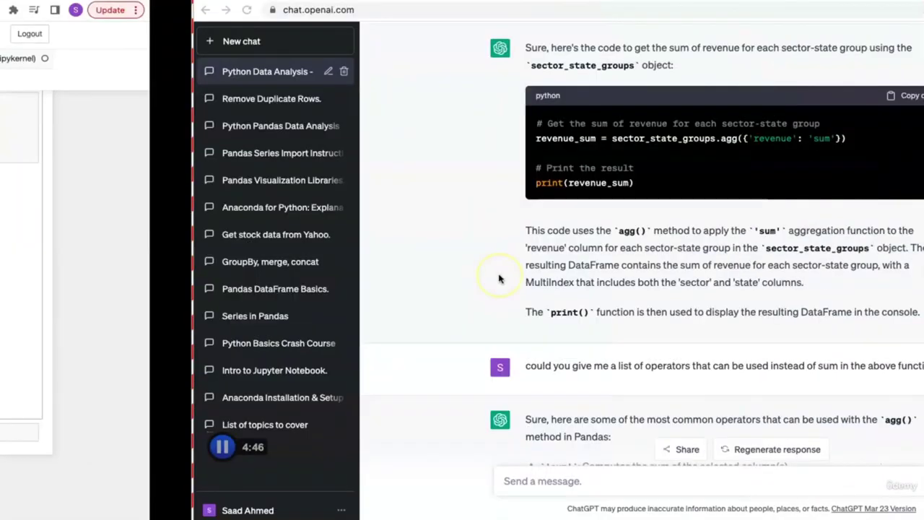
scroll(498, 278, "down", 3)
scroll(498, 278, "down", 2)
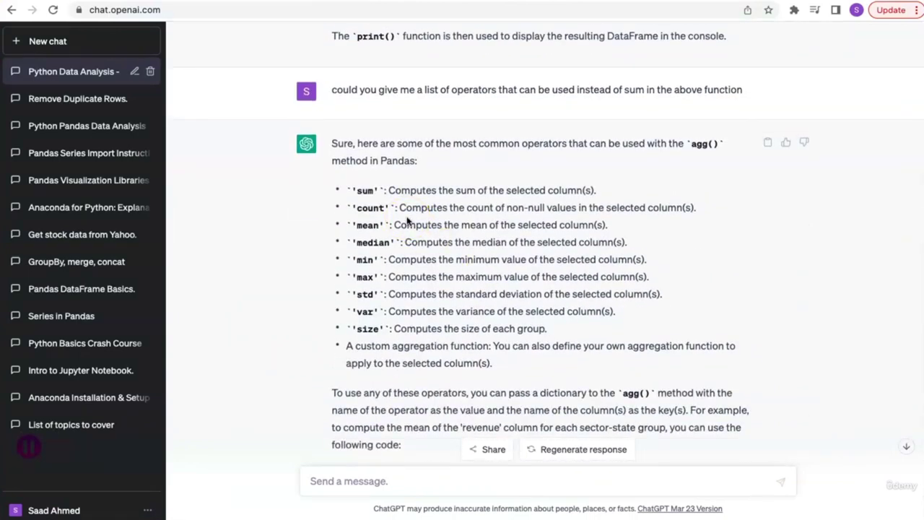
double_click(366, 190)
double_click(369, 208)
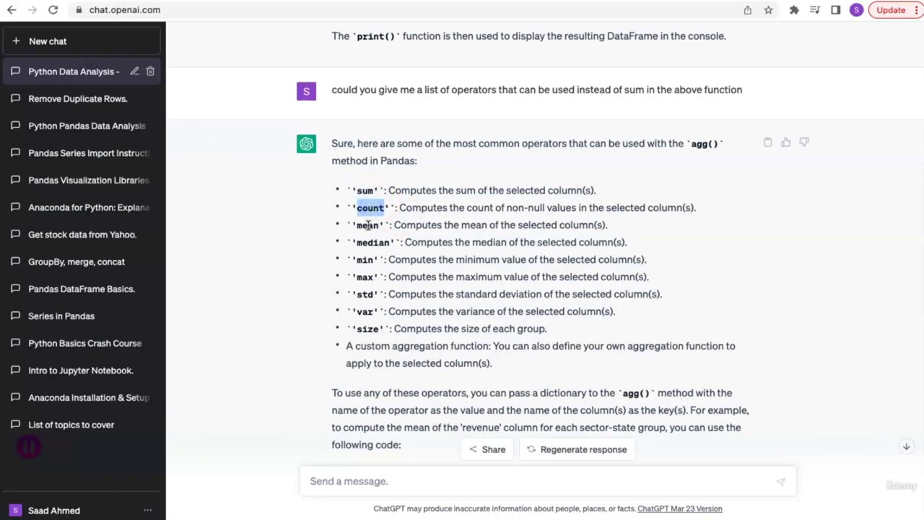
Copy the notebook's revenue_sum code for the sector-state groups into the empty cell below its output
key("ctrl+Left")
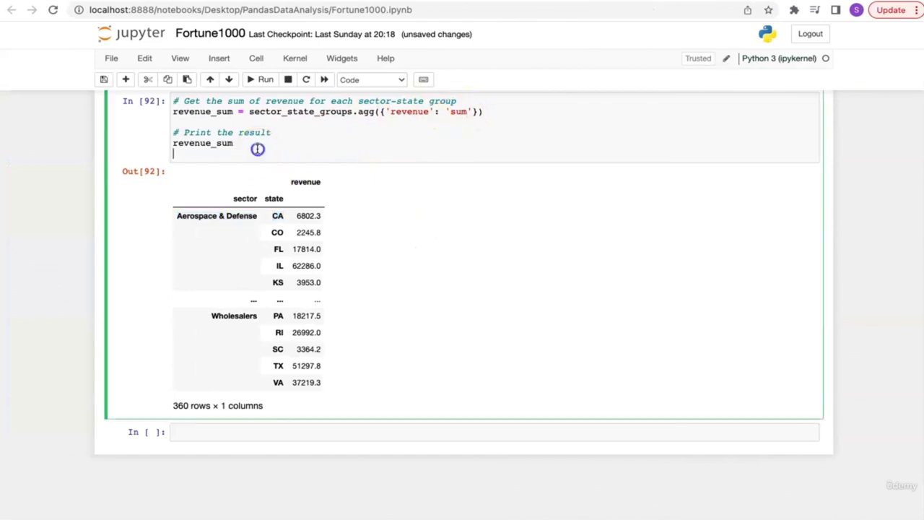
left_click_drag(257, 149, 165, 94)
key("super+c")
left_click(277, 433)
key("super+v")
In the copied code, rename the assigned variable to revenue_count and change the aggregation function for 'revenue' to 'count'
double_click(219, 442)
type("count")
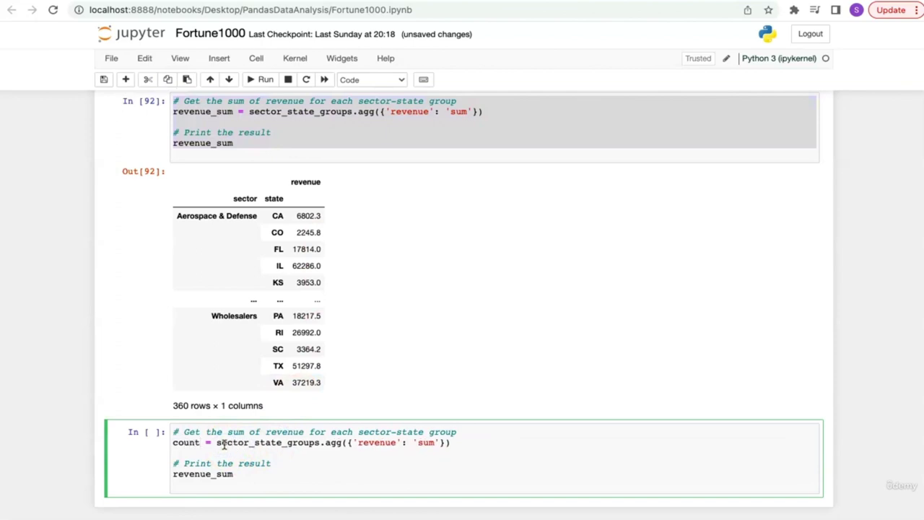
key("super+z")
key("super+shift+z")
key("super+z")
key("super+shift+z")
key("super+z")
key("super+shift+z")
key("super+shift+z")
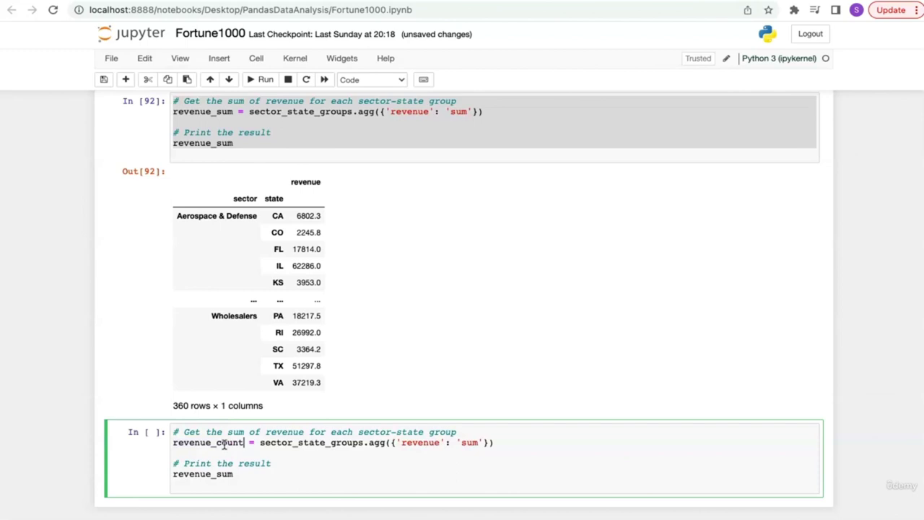
double_click(470, 442)
type("count")
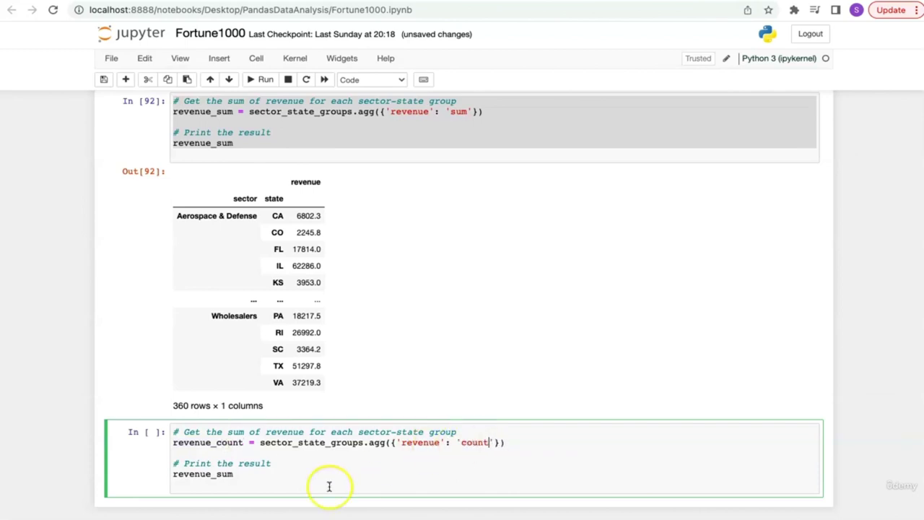
Change the last line of the cell to revenue_count, run it and view the output table
double_click(220, 474)
type("c")
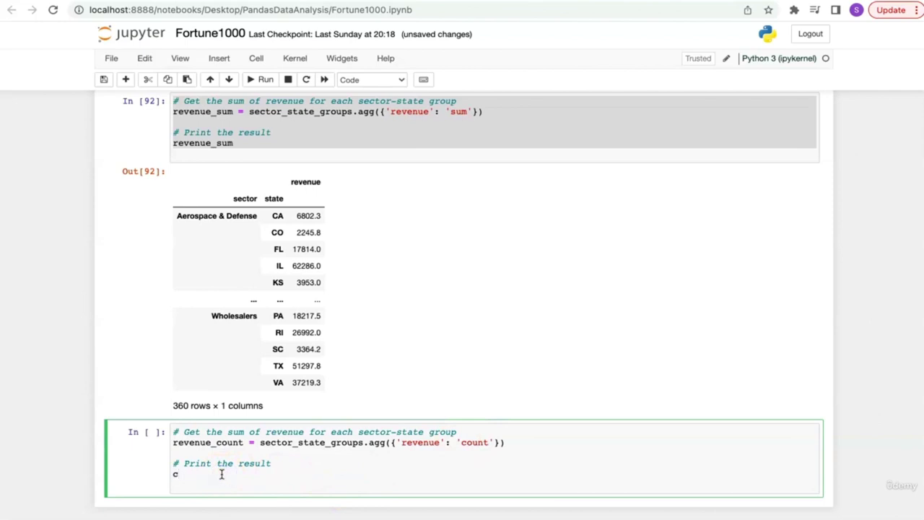
key("super+z")
key("shift+Return")
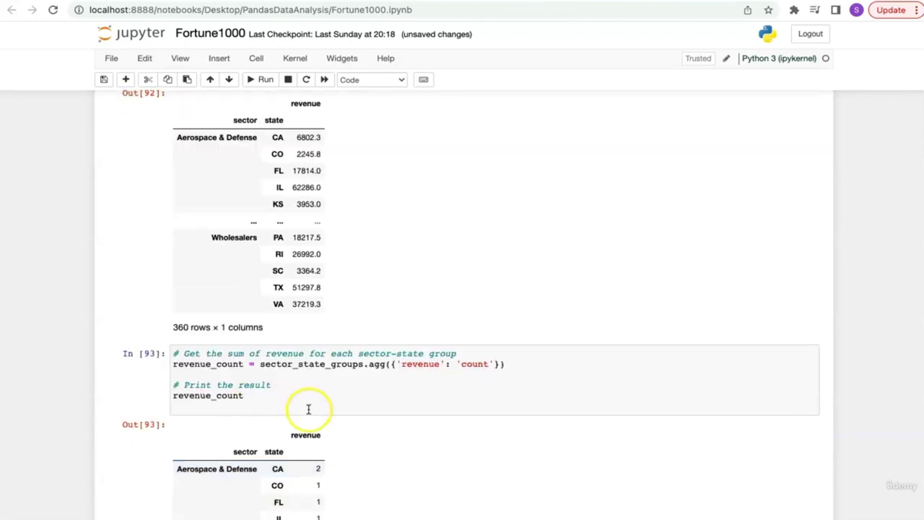
scroll(309, 408, "down", 5)
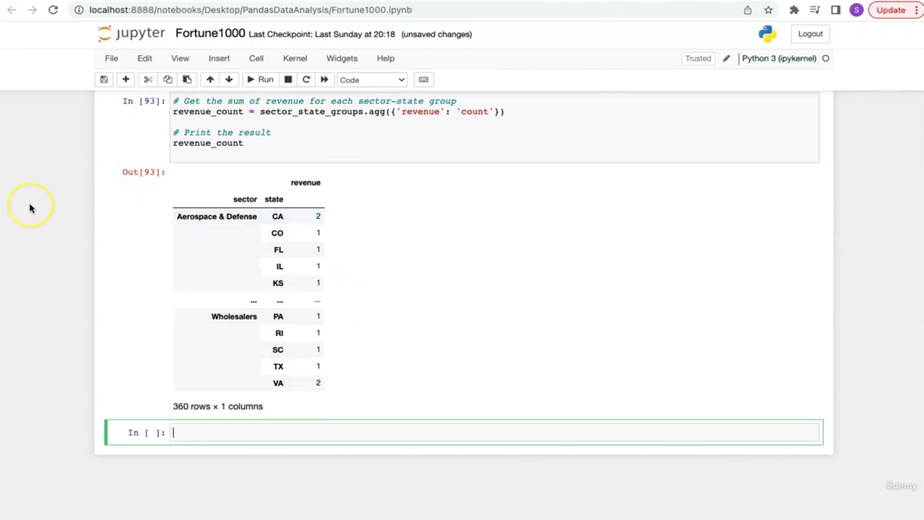
scroll(31, 208, "up", 10)
scroll(31, 208, "up", 20)
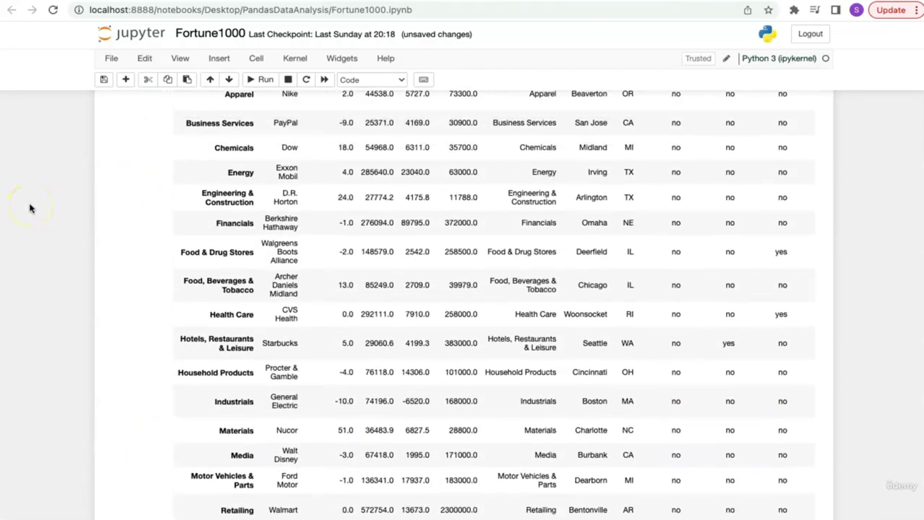
scroll(31, 208, "up", 5)
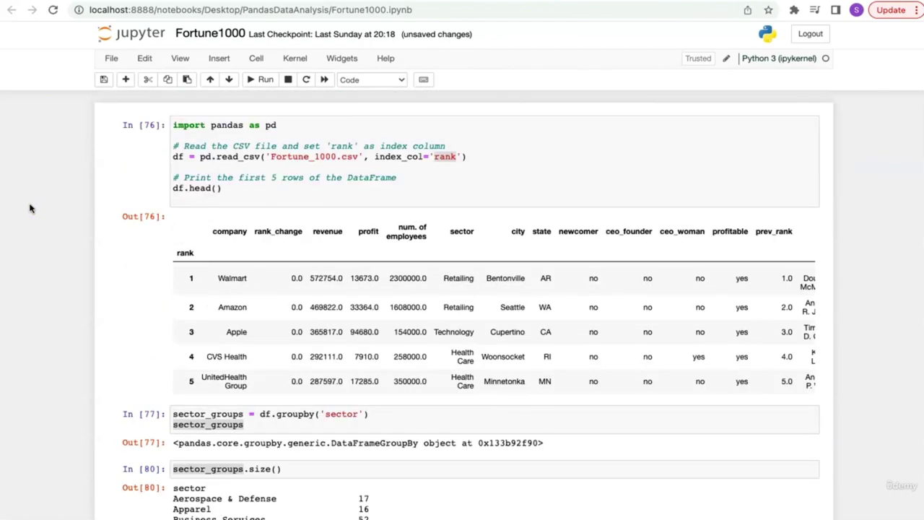
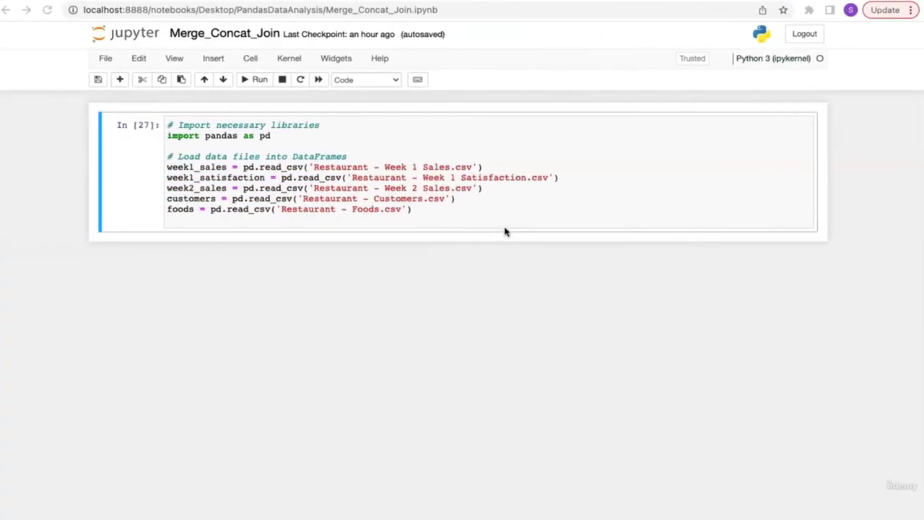
Switch from the Merge_Concat_Join notebook to ChatGPT and examine the prompt's Pandas expert instructions and its five restaurant CSV files
left_click(506, 230)
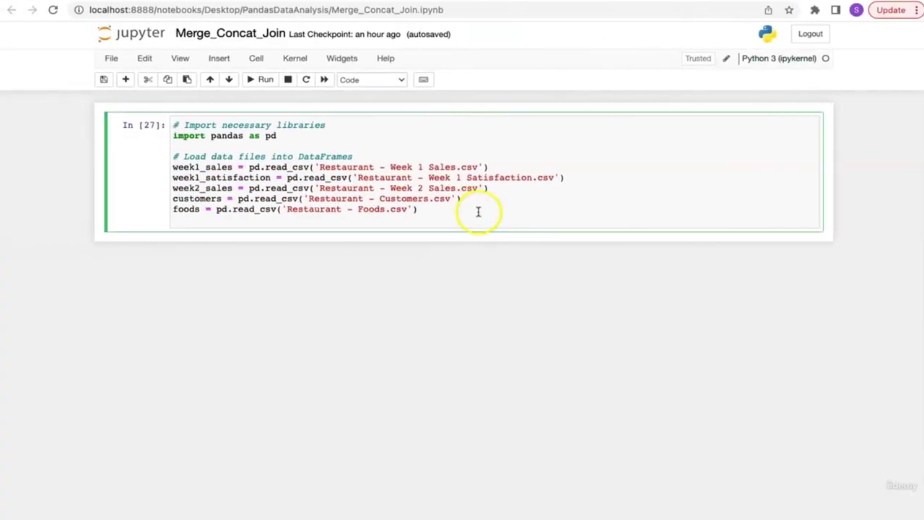
key("Return")
key("ctrl+Right")
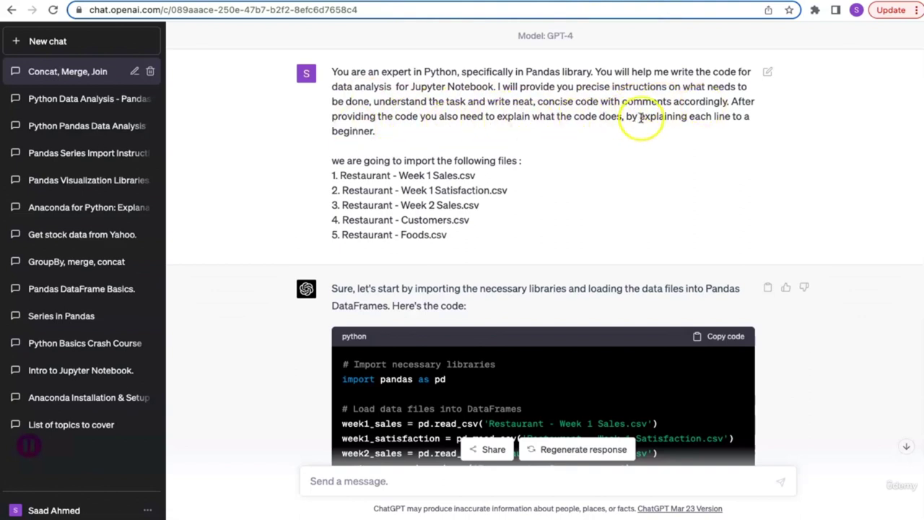
left_click_drag(381, 134, 337, 78)
left_click(360, 105)
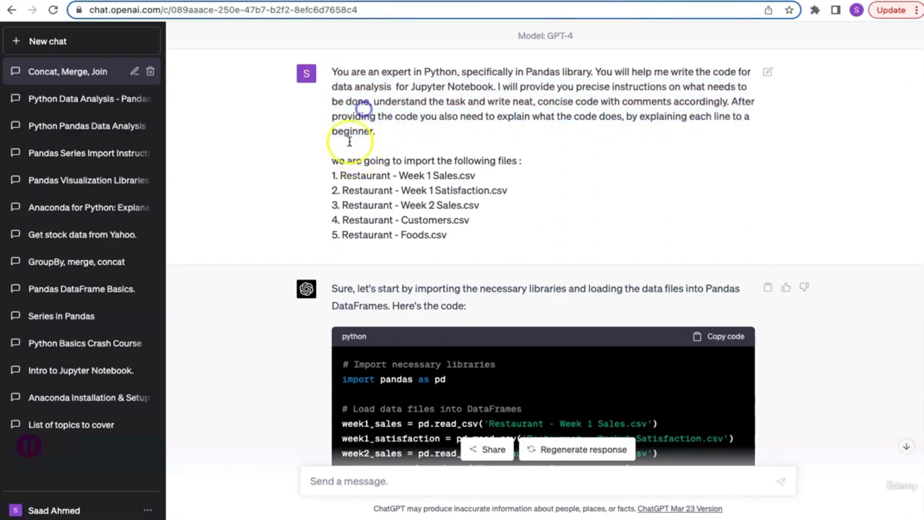
left_click_drag(340, 175, 462, 235)
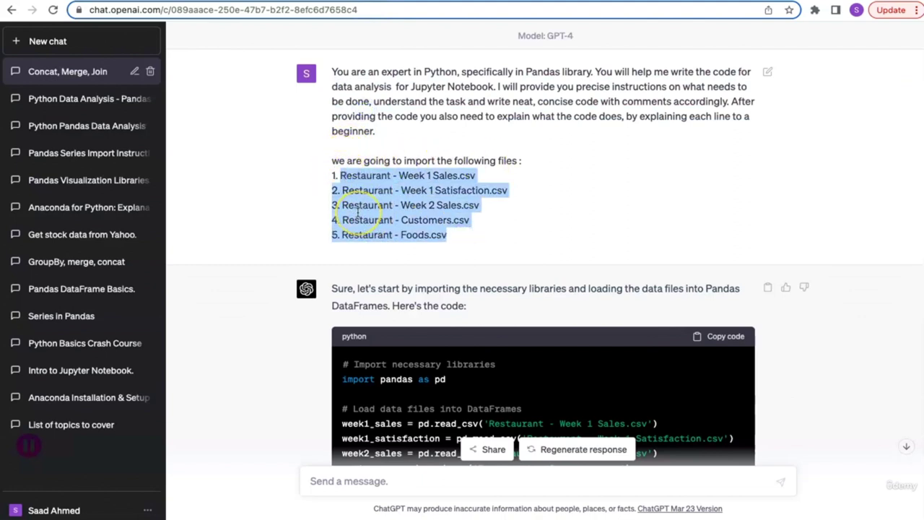
left_click(491, 214)
Review and copy ChatGPT's code that loads the restaurant CSV files, and run the matching import cell in the notebook
scroll(491, 216, "down", 2)
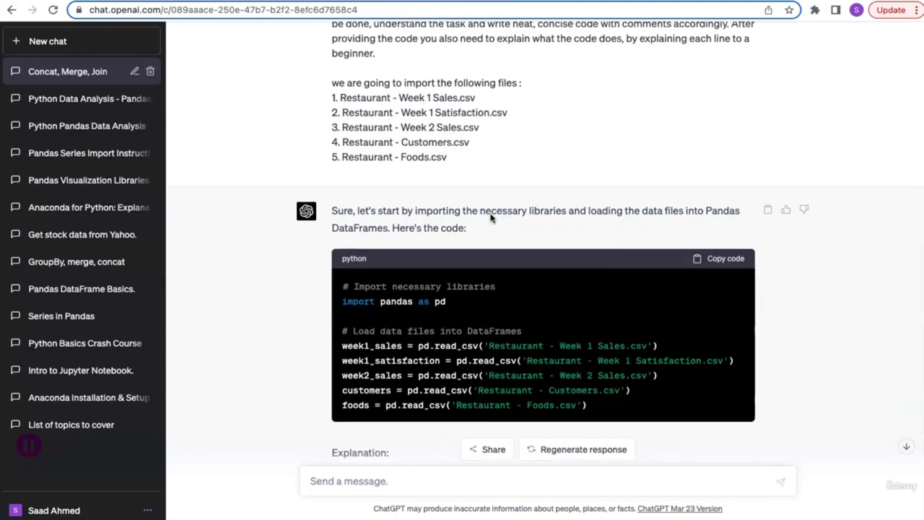
scroll(491, 217, "down", 3)
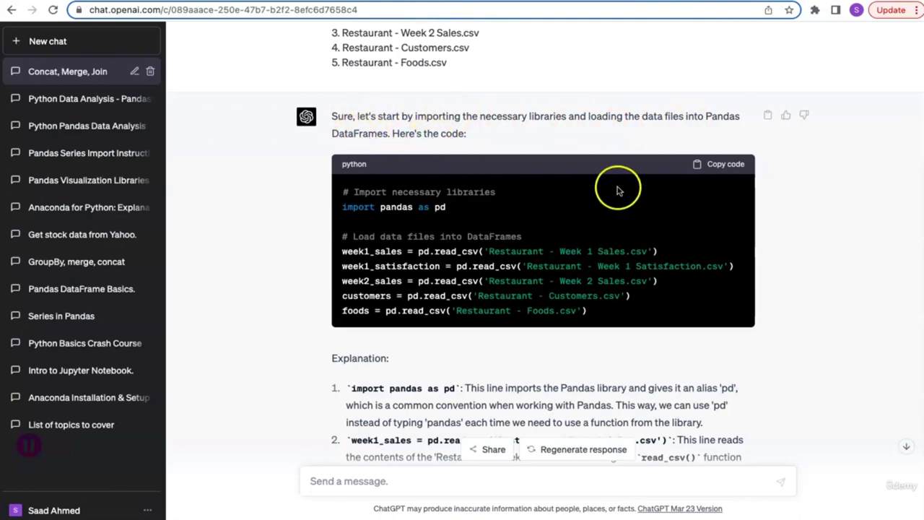
left_click(717, 165)
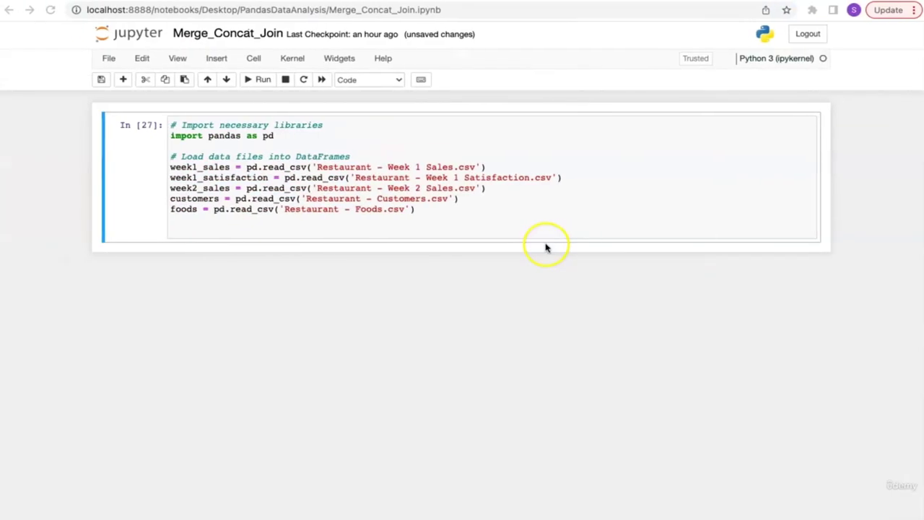
key("shift+Return")
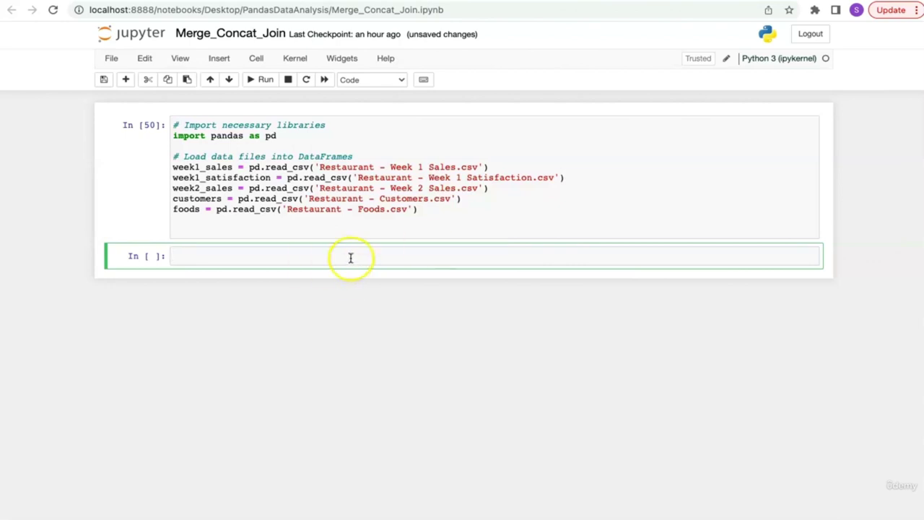
Preview the first week's sales data by running week1_sales.head() in the empty cell
double_click(189, 167)
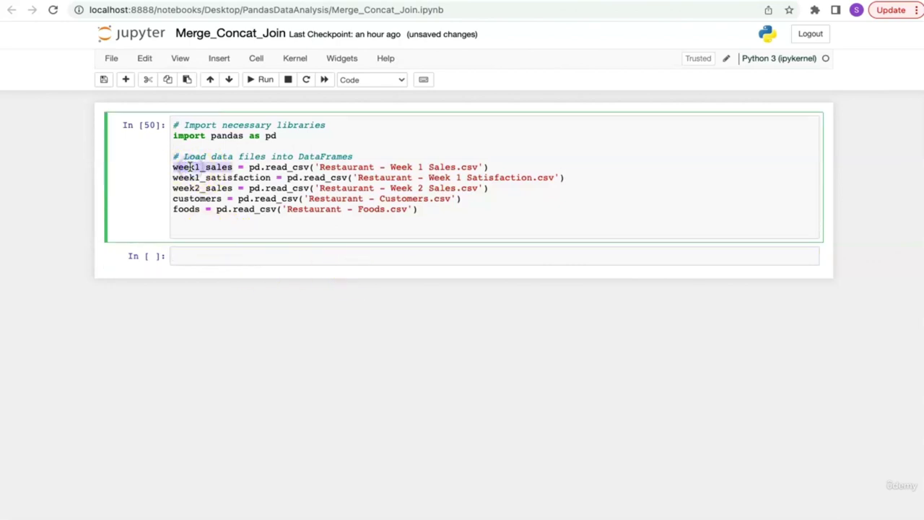
left_click(223, 256)
key("ctrl+v")
type(".")
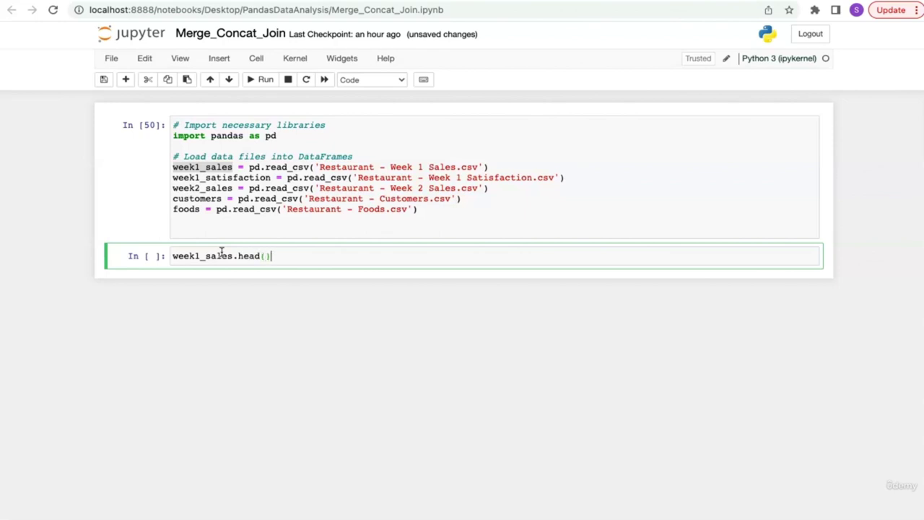
key("shift+Return")
Preview the first week's satisfaction ratings by running week1_satisfaction.head() in the next empty cell
left_click(207, 177)
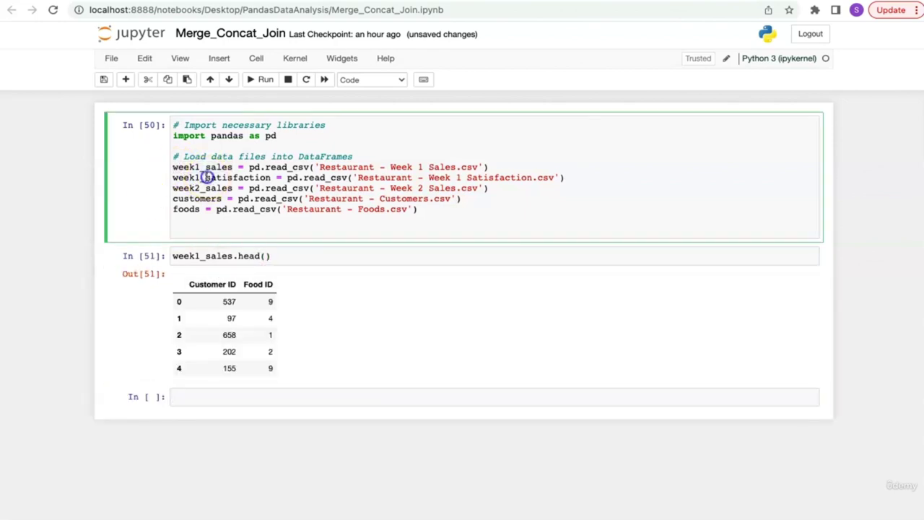
double_click(208, 177)
left_click(262, 395)
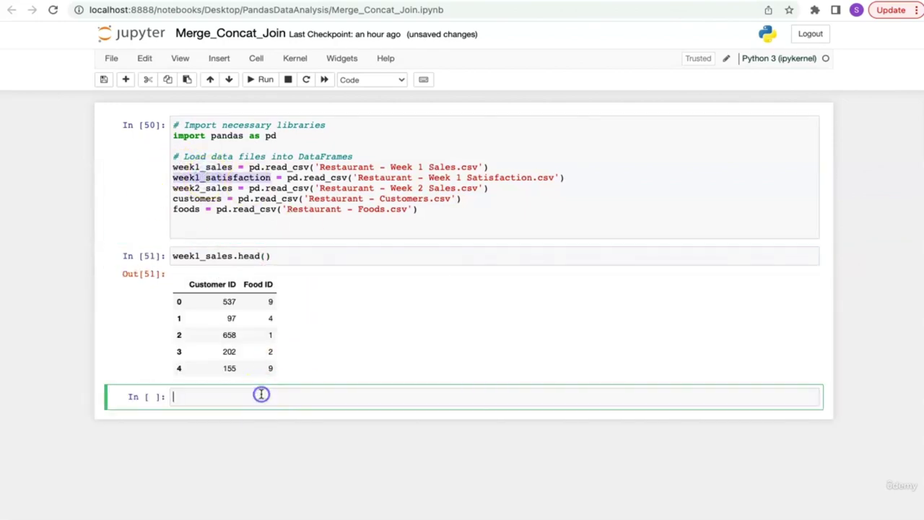
key("ctrl+v")
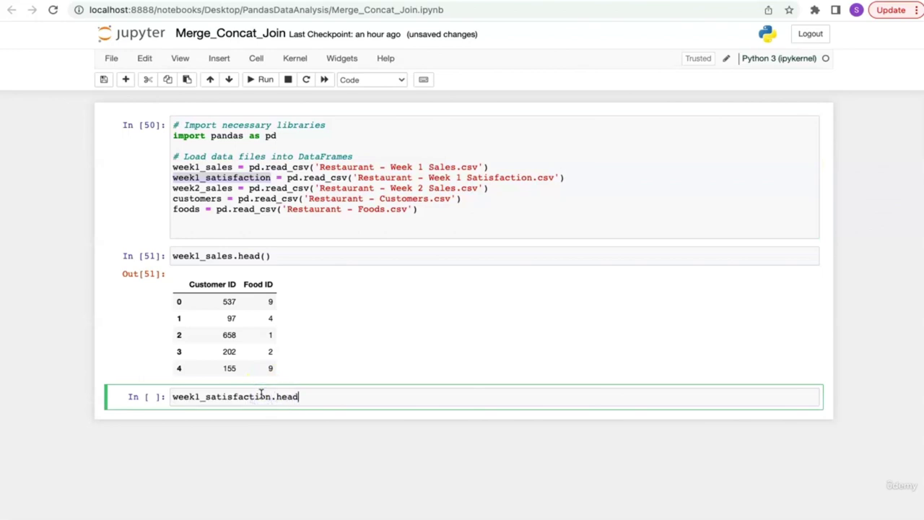
key("shift+Return")
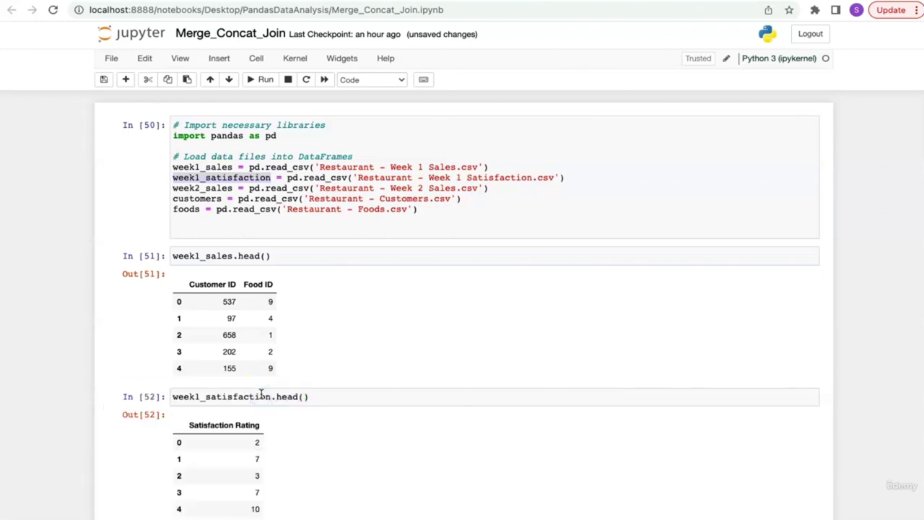
Preview the second week's sales data by running week2_sales.head() in the notebook's last cell
double_click(206, 187)
scroll(344, 287, "down", 3)
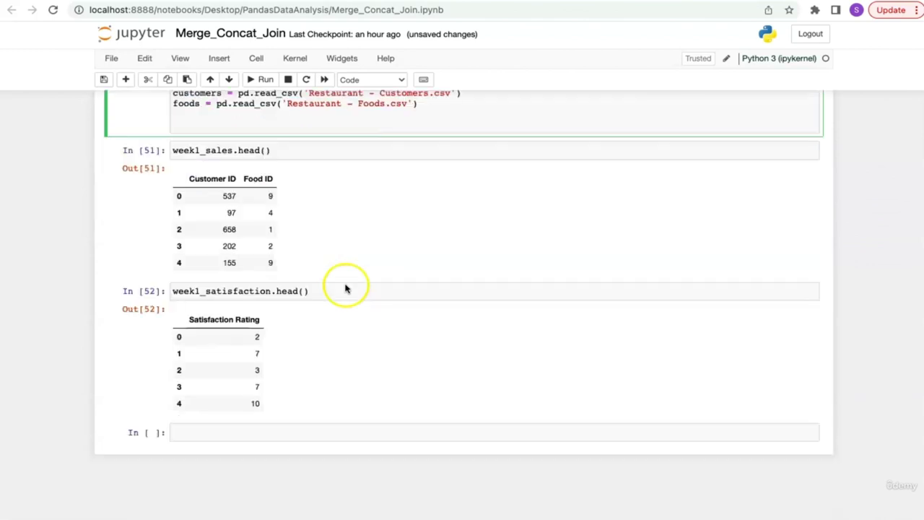
left_click(275, 437)
key("ctrl+v")
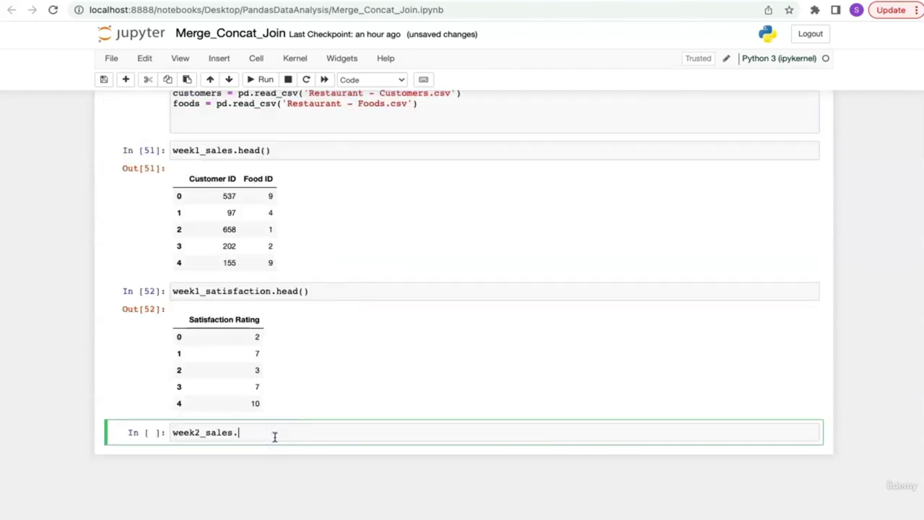
type(".head()")
key("shift+Return")
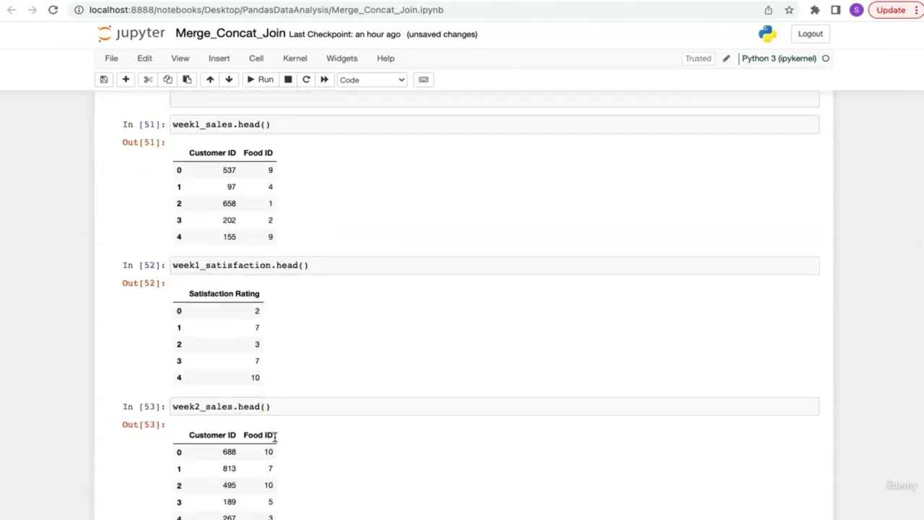
Preview the customer data by running customers.head() in the notebook's empty last cell
scroll(318, 305, "up", 4)
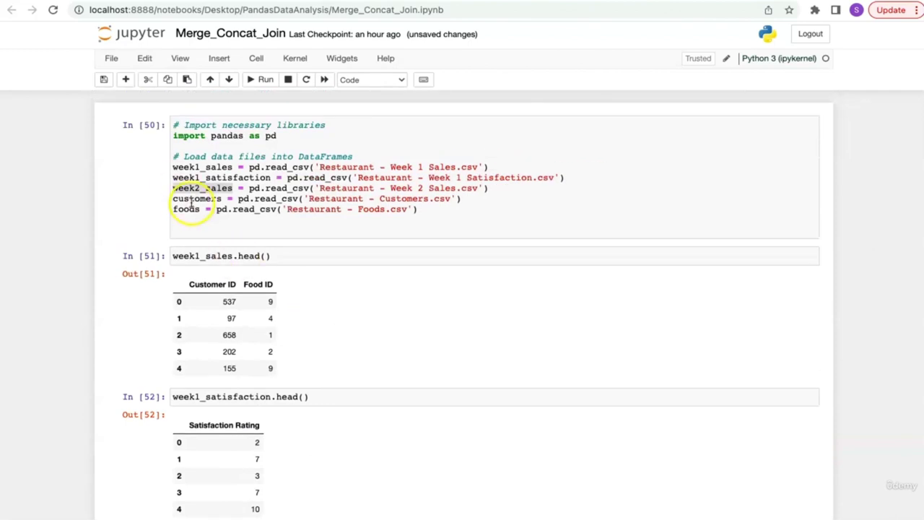
left_click(192, 200)
scroll(378, 295, "down", 4)
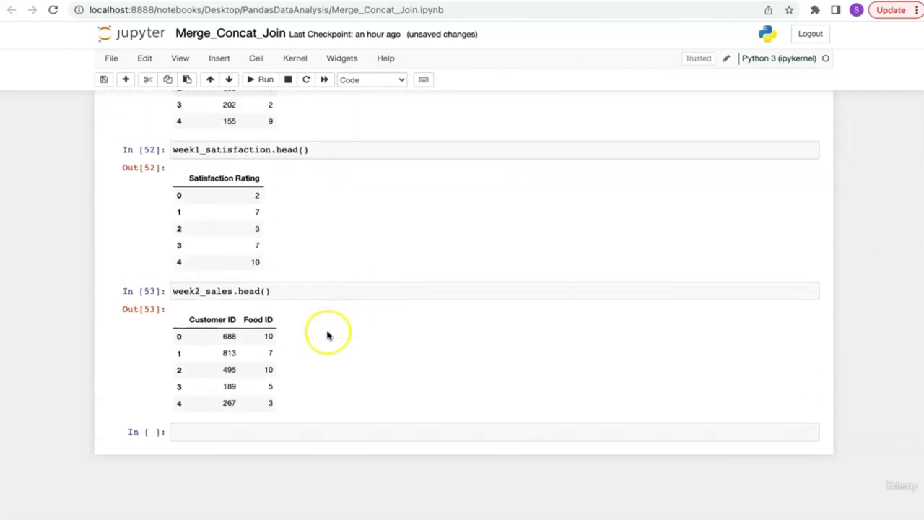
left_click(280, 426)
type("customers.h")
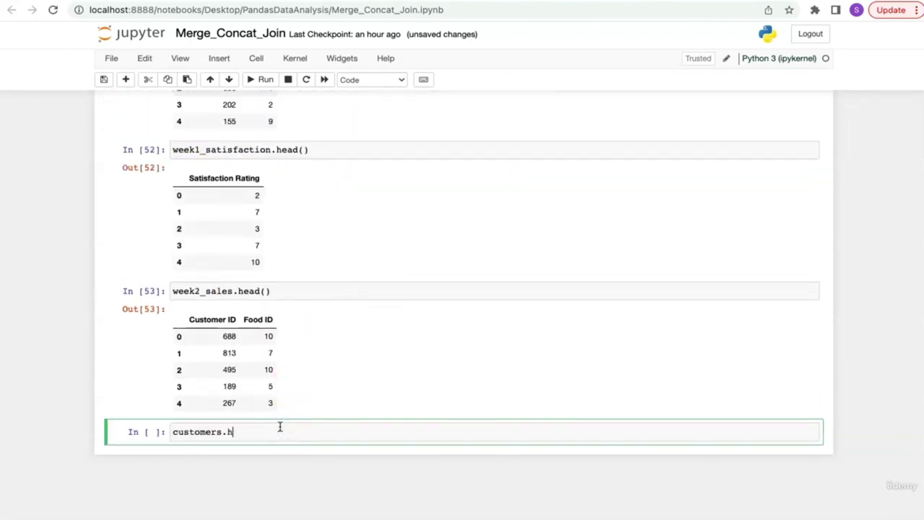
type("ead()")
key("shift+Return")
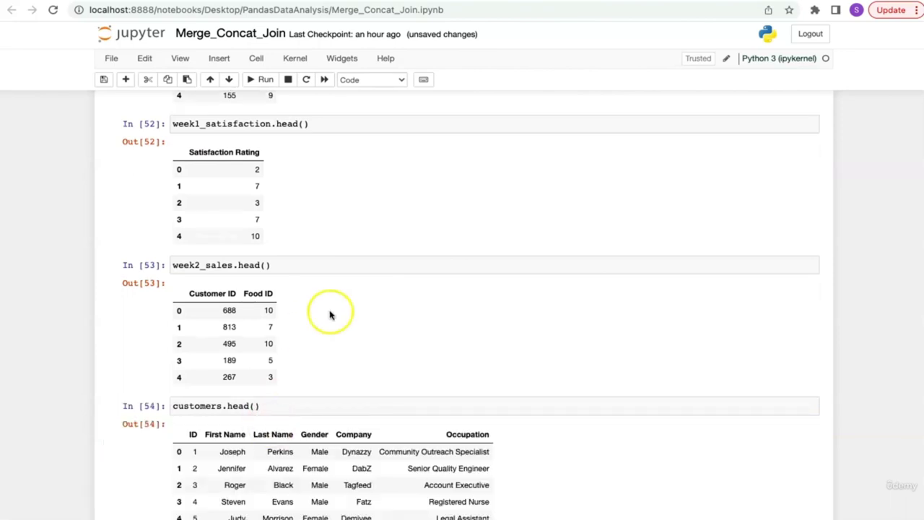
Copy the foods variable name from the import cell and run foods.head() in the empty last cell
scroll(361, 325, "up", 5)
left_click(187, 210)
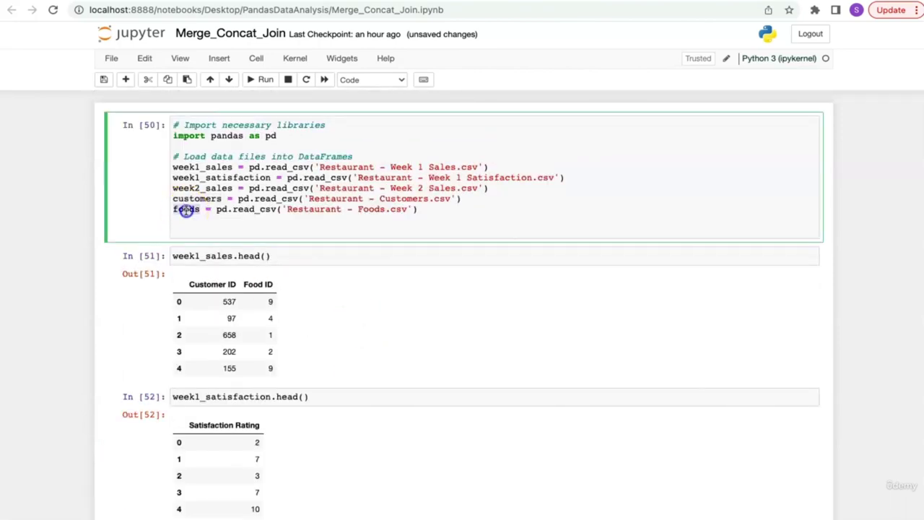
double_click(186, 210)
key("super+c")
scroll(342, 294, "down", 5)
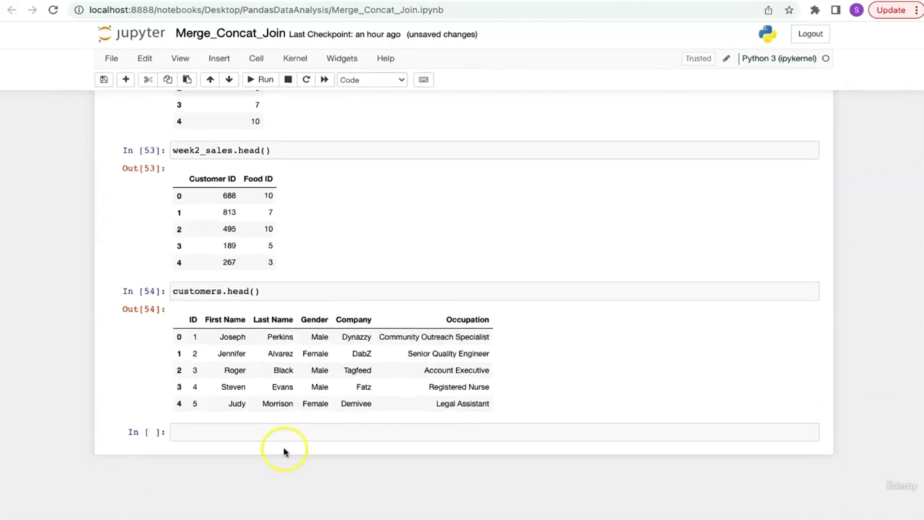
left_click(280, 433)
key("super+v")
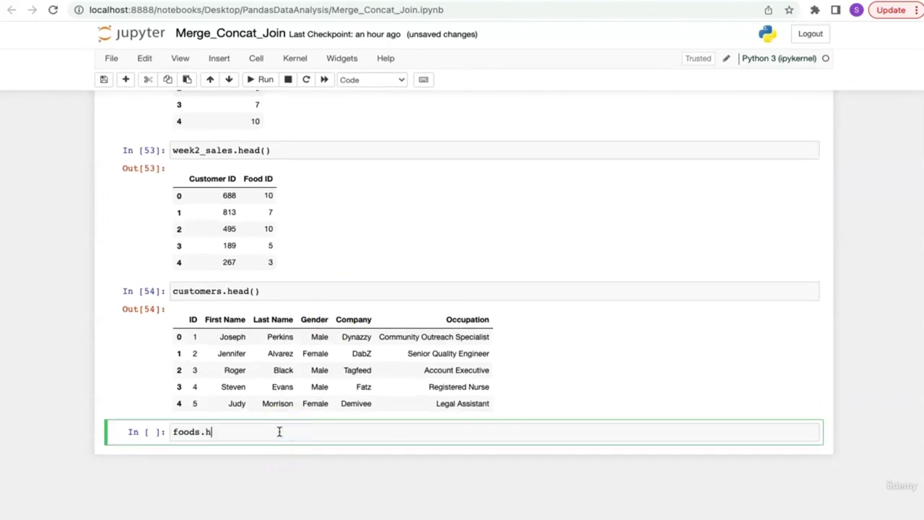
key("shift+Return")
Examine the week 1 sales, week 1 satisfaction and week 2 sales previews to see what each row records
scroll(344, 332, "up", 5)
scroll(345, 326, "up", 2)
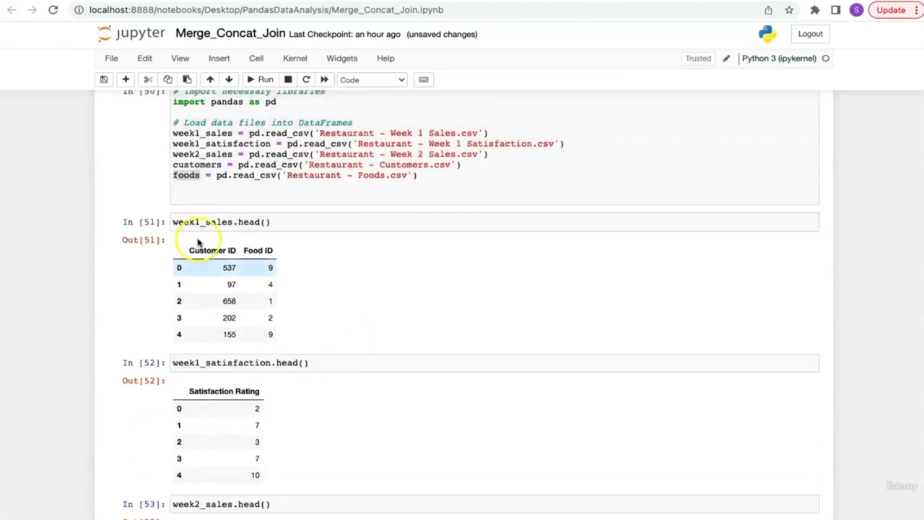
left_click(273, 267)
left_click(223, 269)
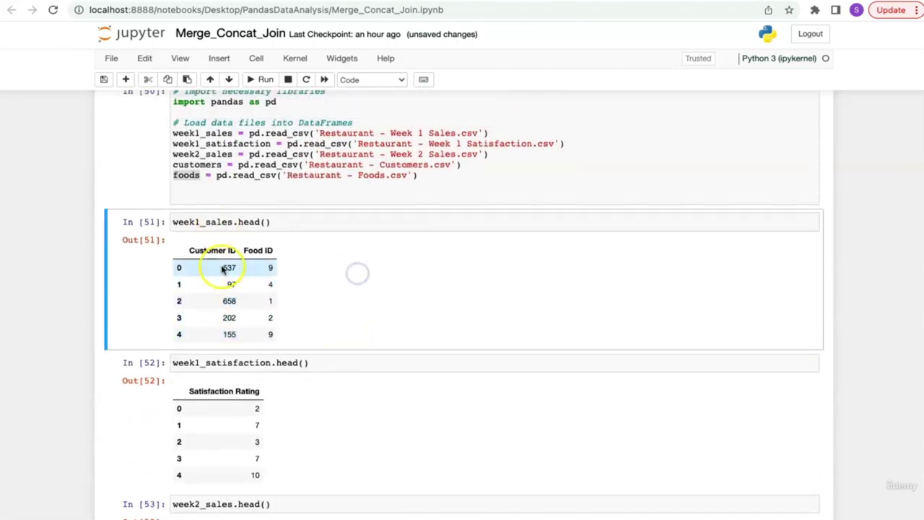
left_click(261, 269)
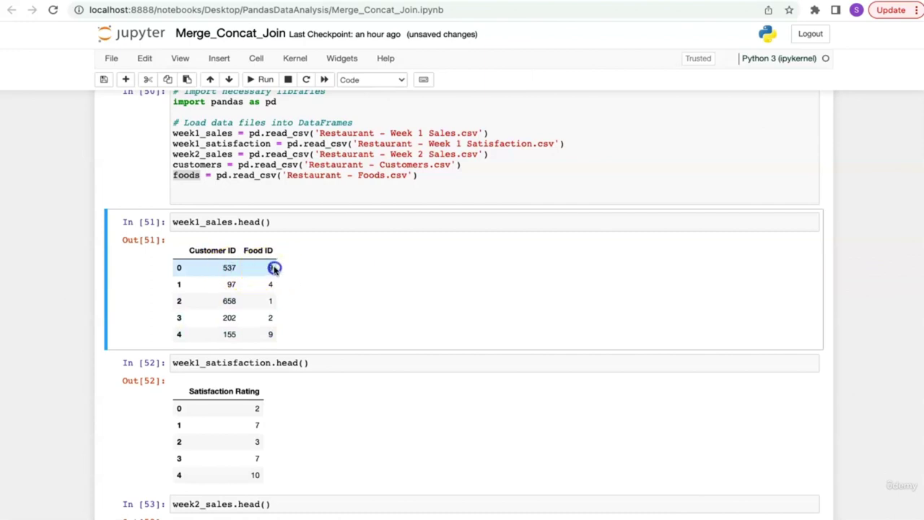
scroll(349, 277, "down", 5)
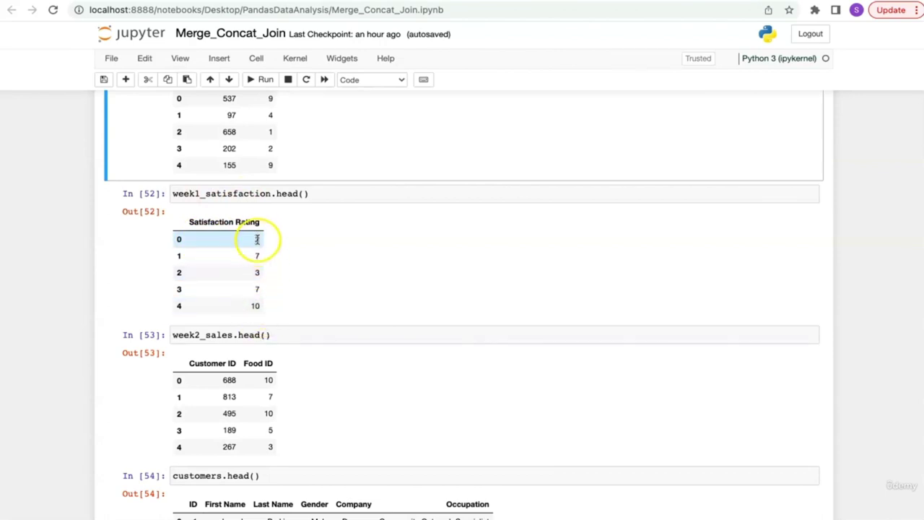
scroll(392, 275, "down", 3)
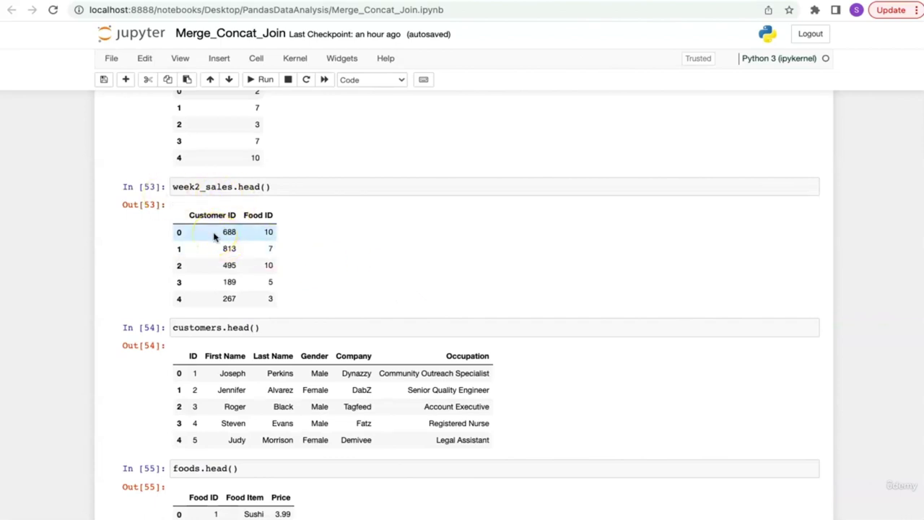
scroll(400, 248, "up", 3)
scroll(281, 322, "down", 1)
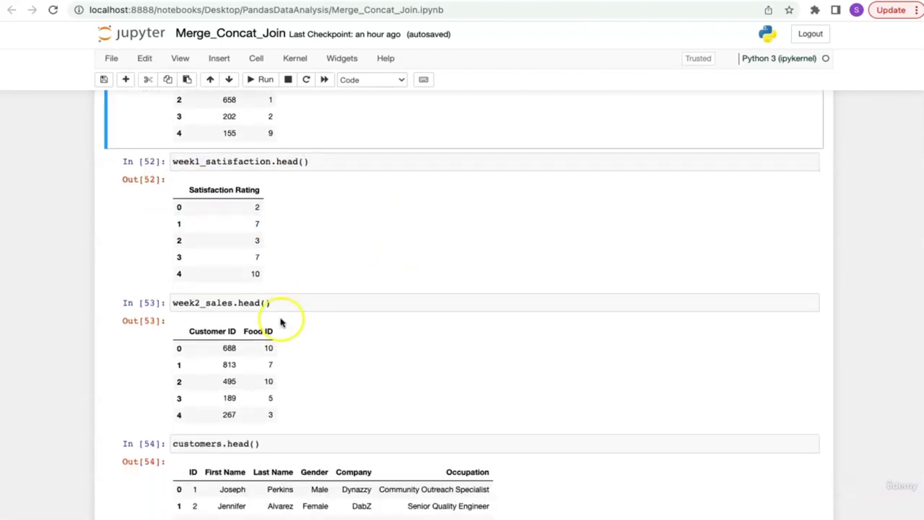
left_click(230, 348)
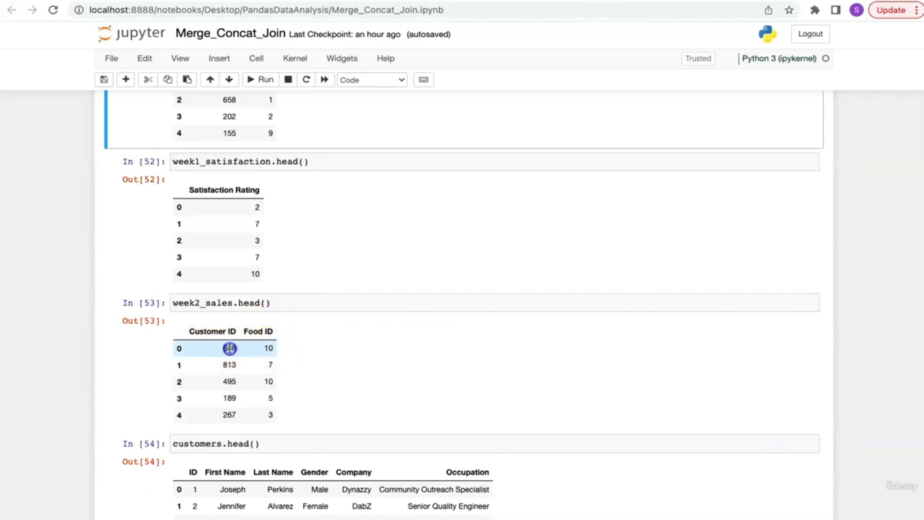
left_click(281, 349)
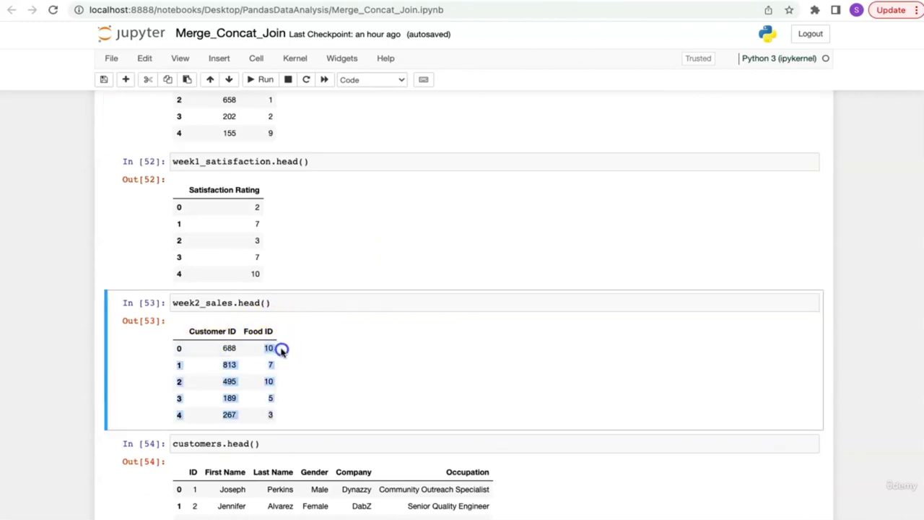
scroll(362, 354, "down", 4)
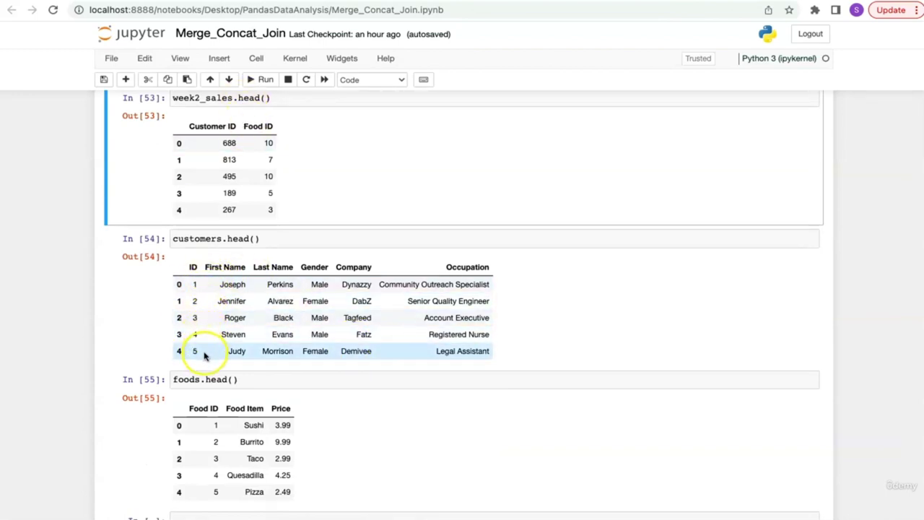
Examine how the customers table's ID column relates to Customer ID in the week 1 and week 2 sales tables
left_click(196, 268)
double_click(198, 239)
scroll(196, 237, "up", 2)
double_click(206, 188)
left_click(198, 160)
double_click(199, 160)
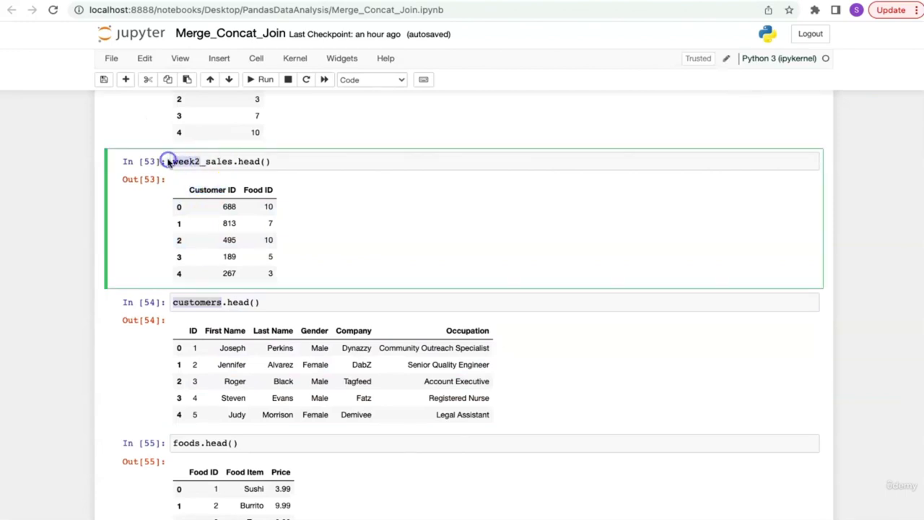
scroll(169, 161, "up", 8)
double_click(213, 170)
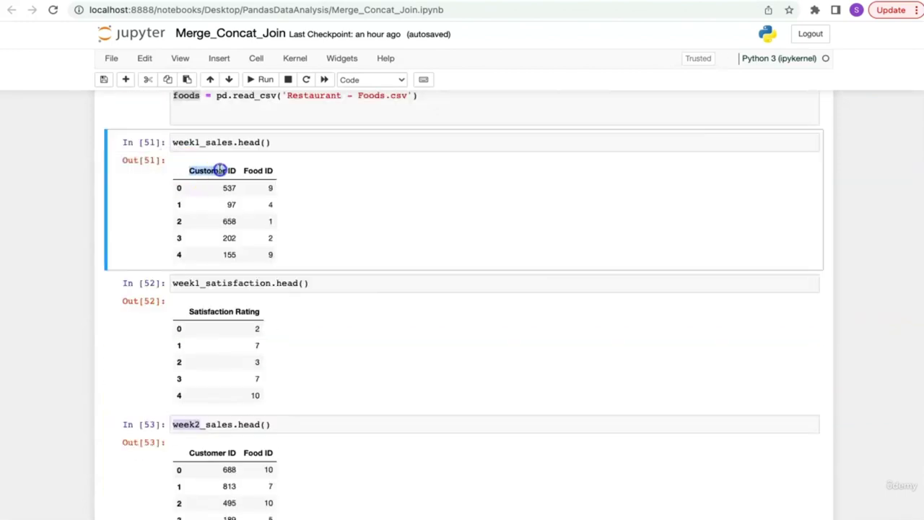
scroll(389, 270, "down", 10)
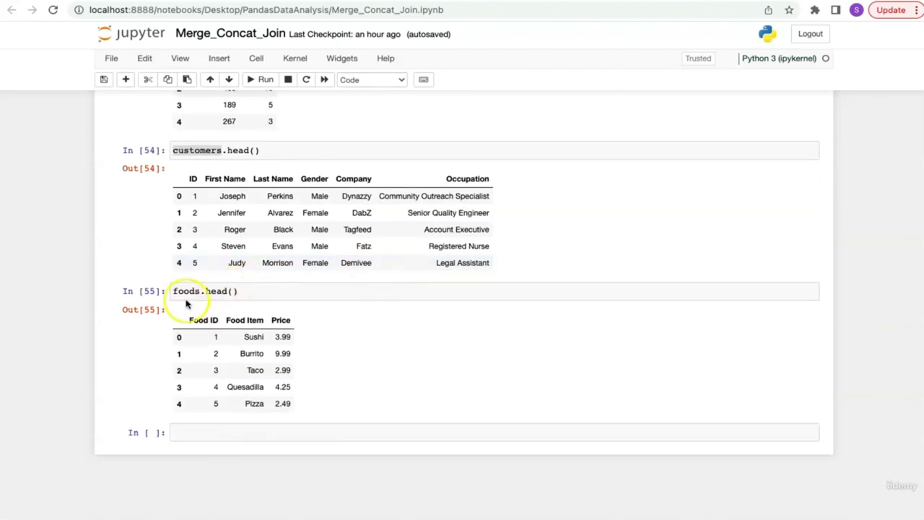
Examine the foods table's Food ID, Food Item and Price columns and match Food ID with the week 2 sales table
left_click_drag(190, 322, 295, 320)
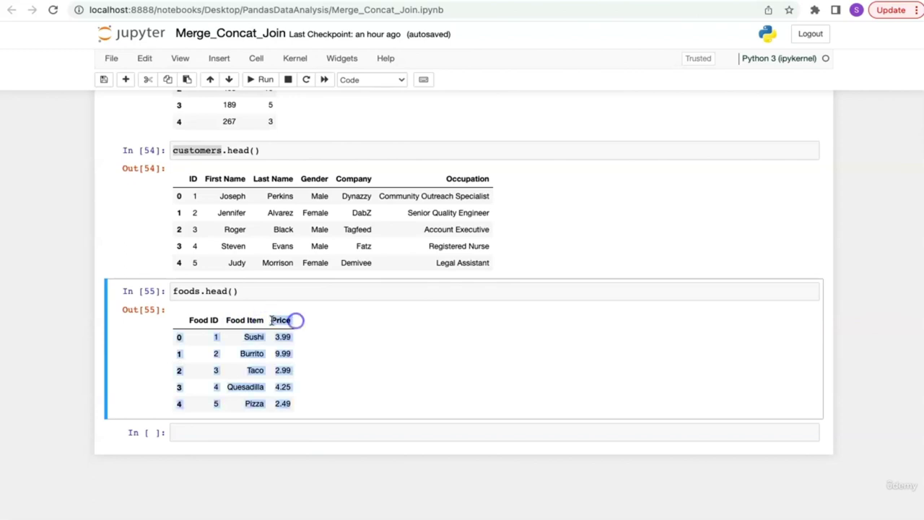
left_click_drag(190, 320, 218, 320)
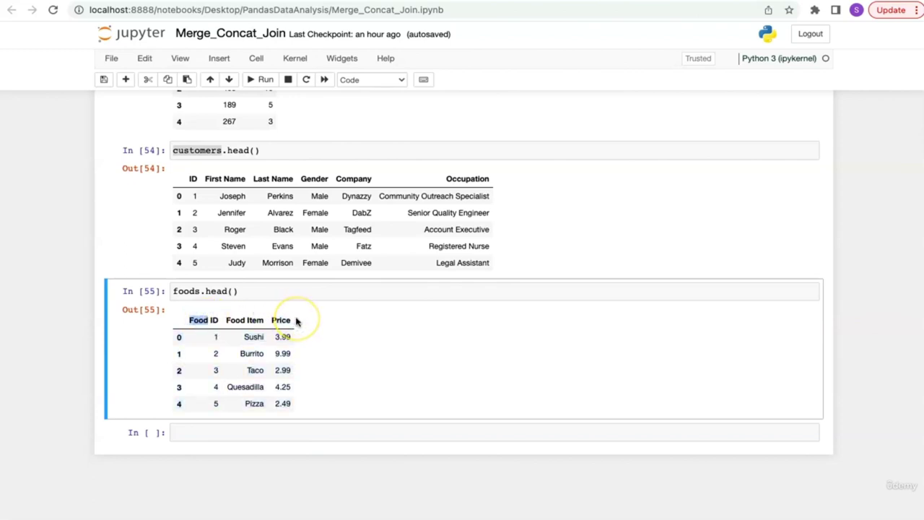
scroll(296, 321, "up", 5)
left_click(248, 211)
left_click_drag(247, 212, 274, 212)
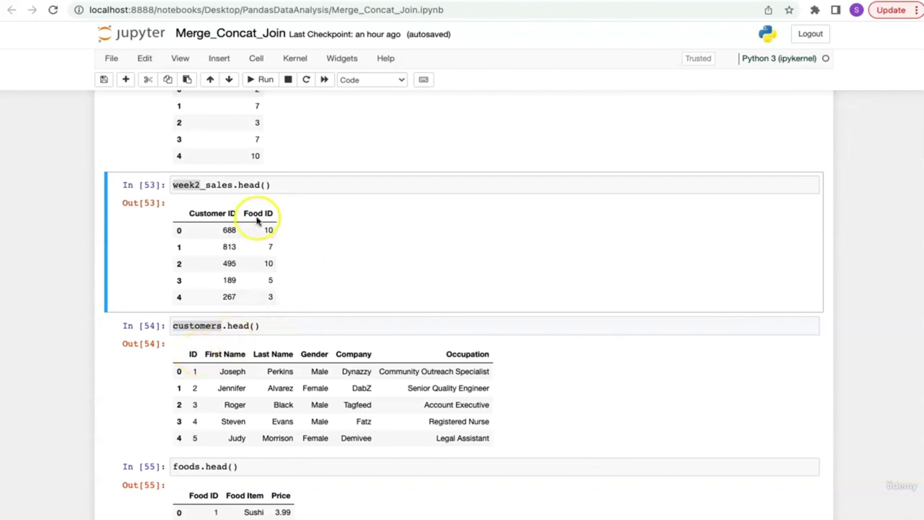
Compare the key columns of week 2 sales with the customers and foods tables to see which customer details and prices they link to
left_click(193, 353)
left_click(214, 213)
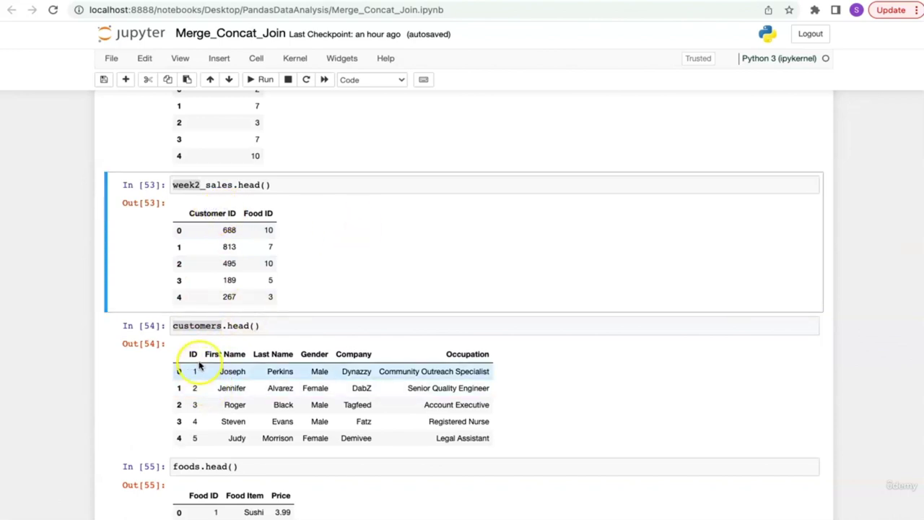
left_click(252, 223)
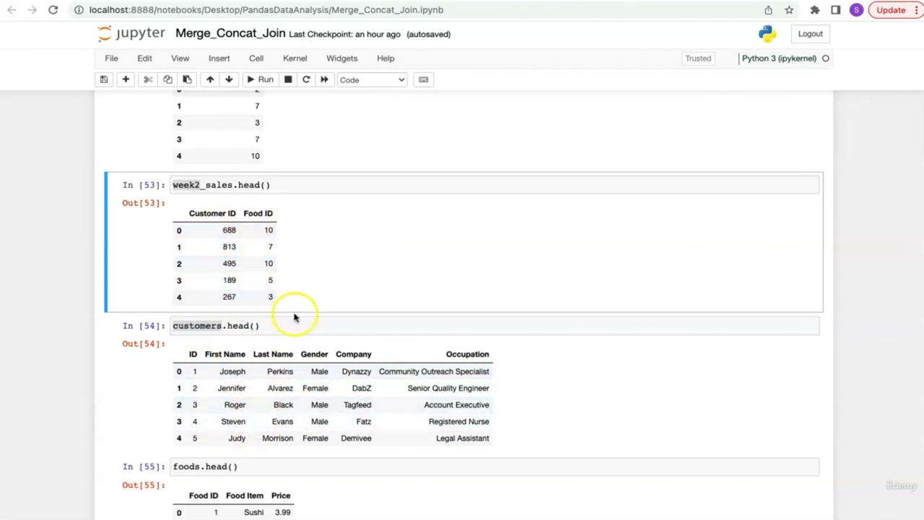
left_click(192, 353)
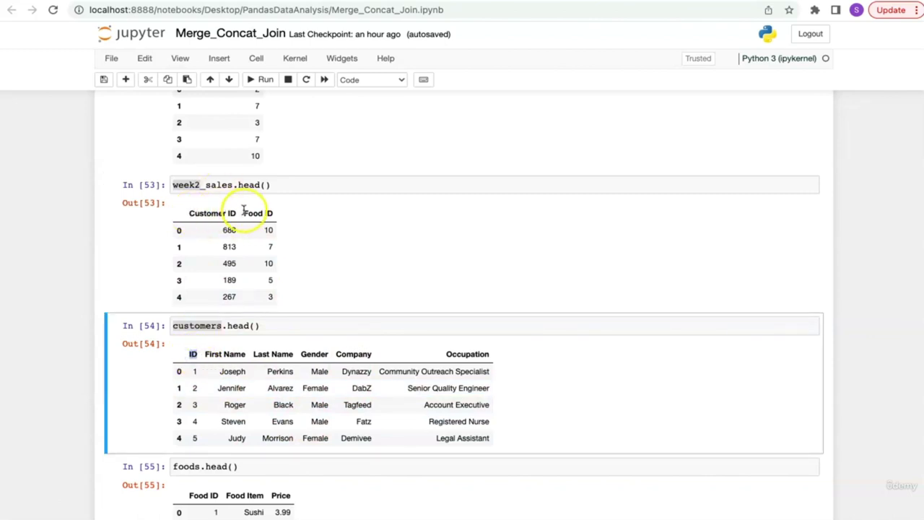
scroll(361, 244, "down", 5)
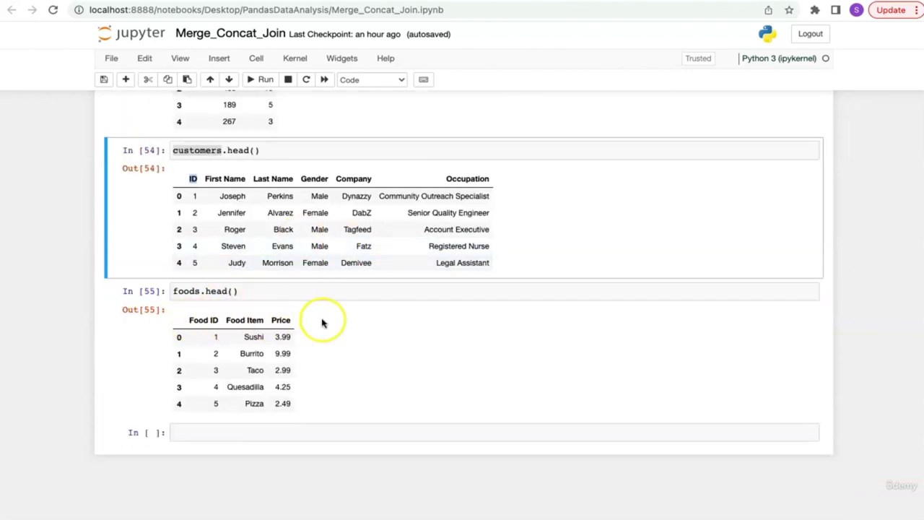
scroll(322, 322, "up", 3)
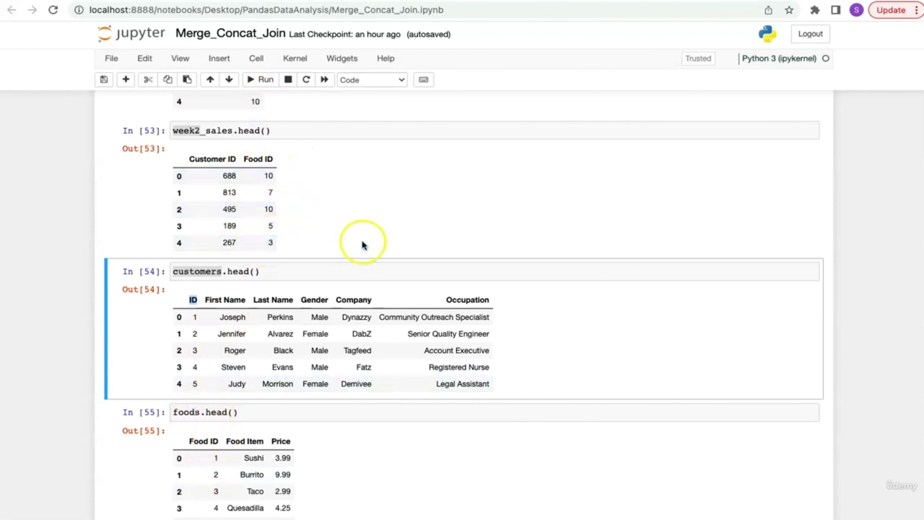
scroll(330, 241, "down", 3)
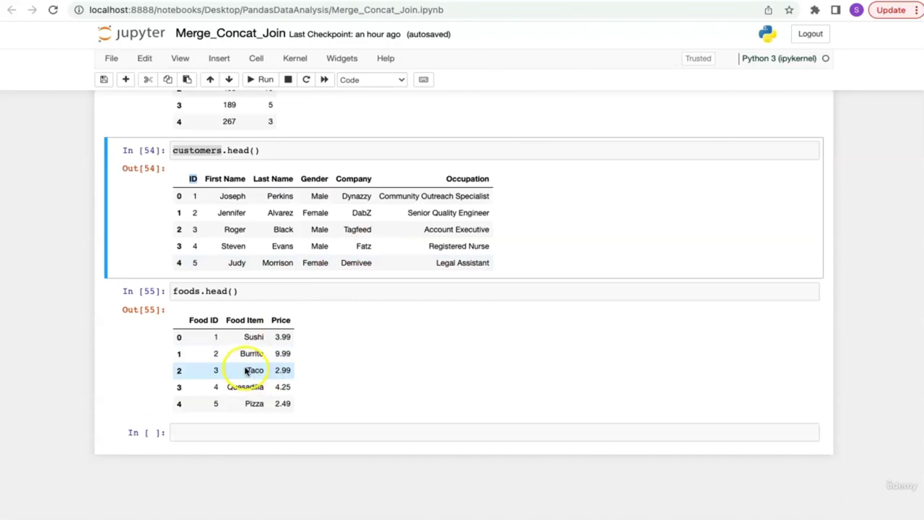
left_click(291, 370)
scroll(354, 361, "up", 3)
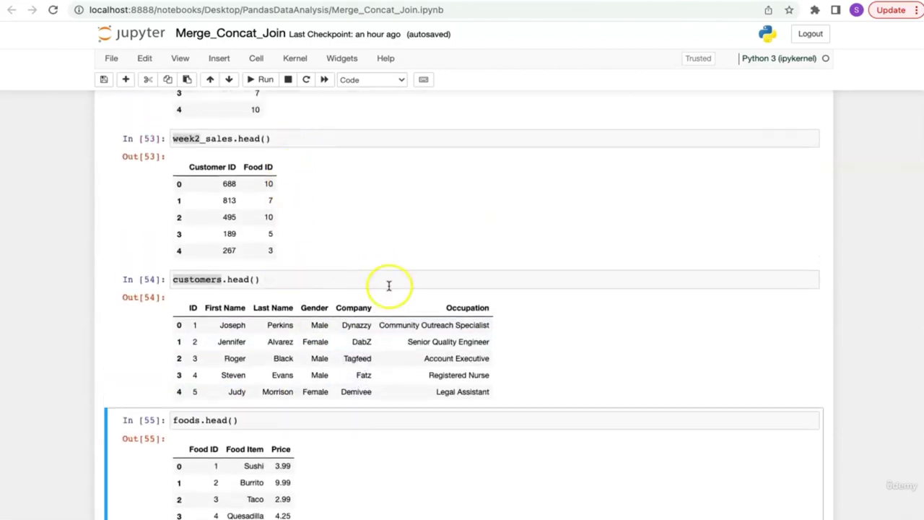
scroll(386, 285, "down", 3)
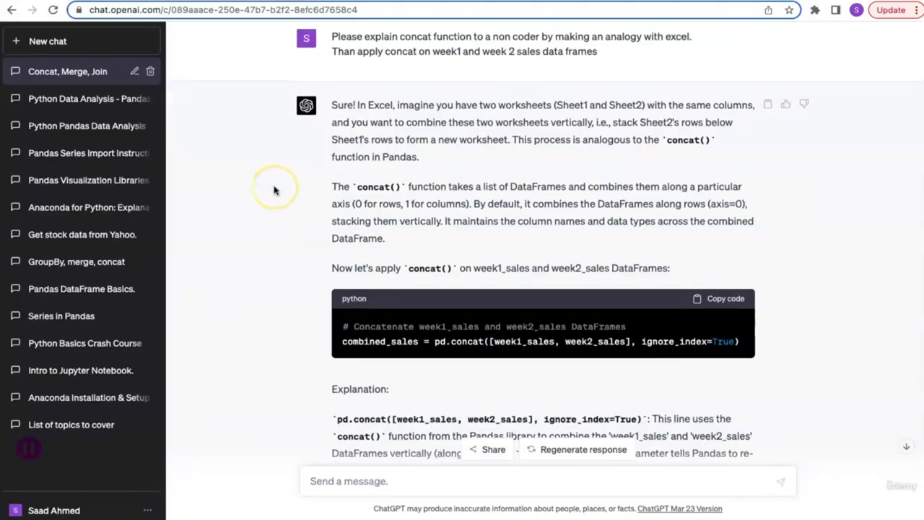
Read ChatGPT's concat prompt and answer, and compare the week 1 and week 2 sales columns in the Jupyter notebook
scroll(275, 190, "up", 2)
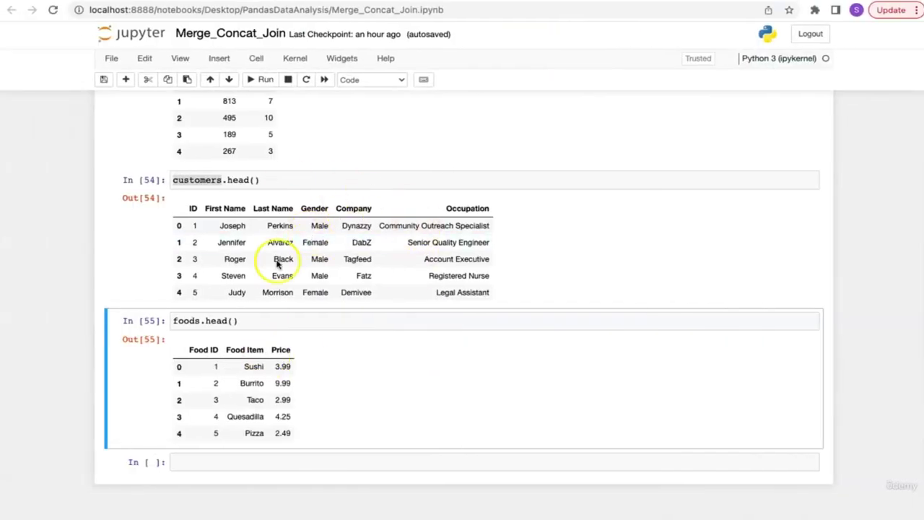
scroll(412, 258, "up", 5)
scroll(413, 258, "up", 9)
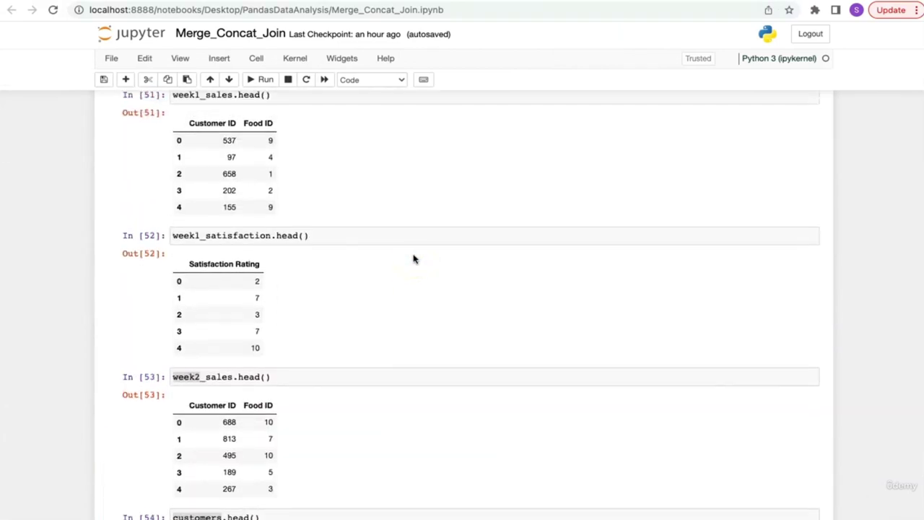
scroll(413, 258, "down", 7)
scroll(413, 257, "down", 5)
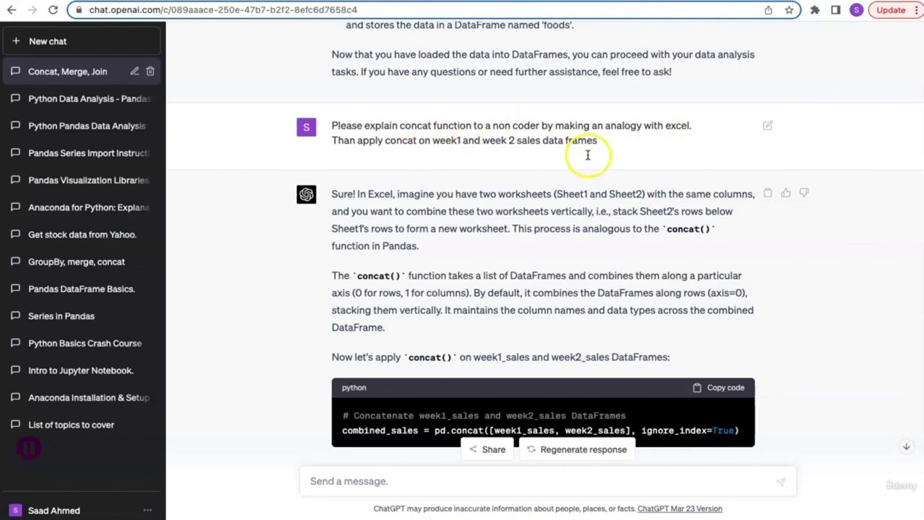
key("ctrl+Left")
scroll(445, 228, "up", 3)
scroll(445, 228, "up", 7)
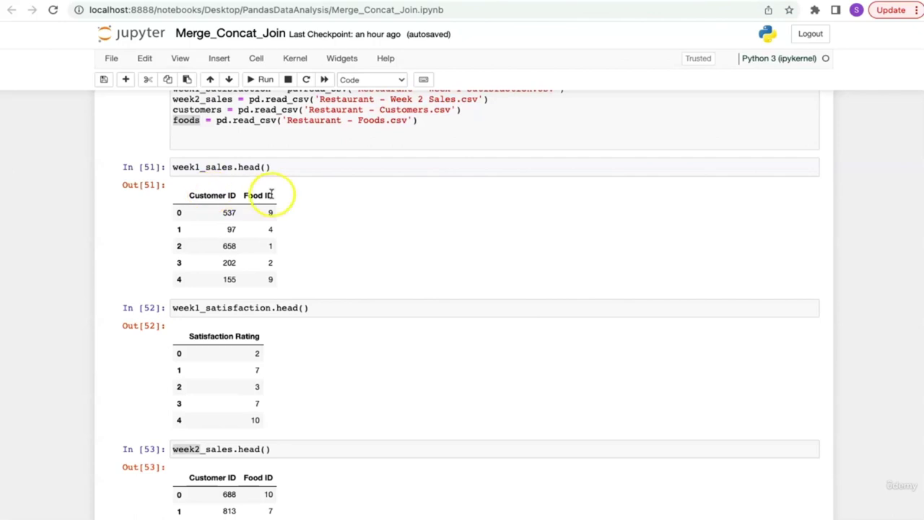
scroll(378, 236, "down", 4)
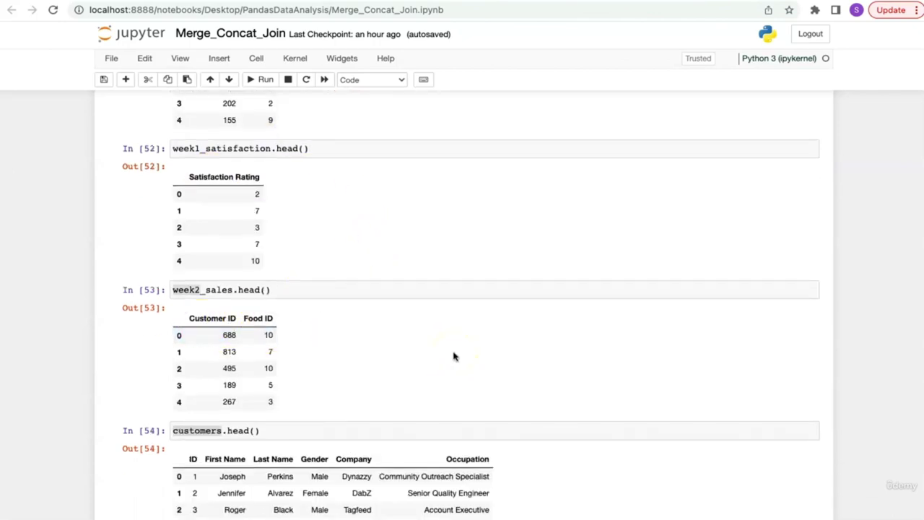
Read ChatGPT's Excel analogy for concat and its pd.concat code, examining the week1_sales, week2_sales and ignore_index=True arguments
key("ctrl+Right")
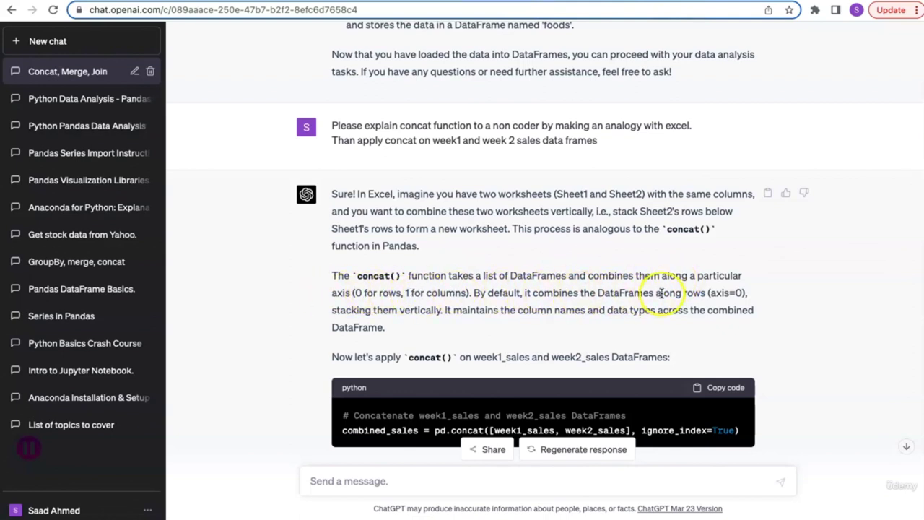
scroll(774, 299, "down", 1)
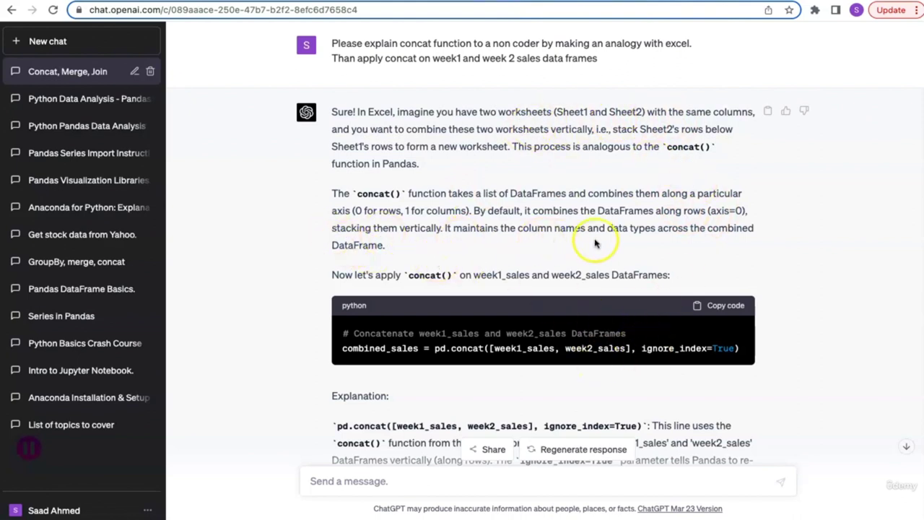
scroll(352, 251, "down", 2)
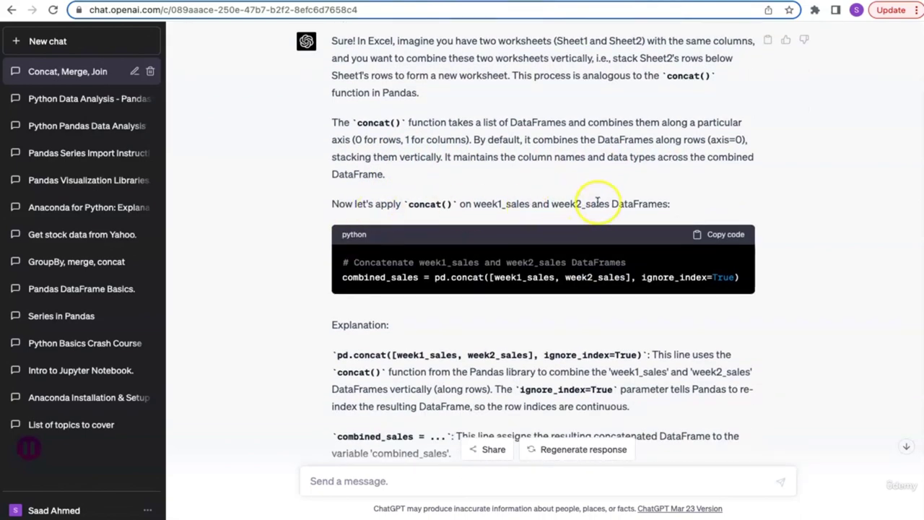
left_click(740, 237)
scroll(542, 316, "down", 4)
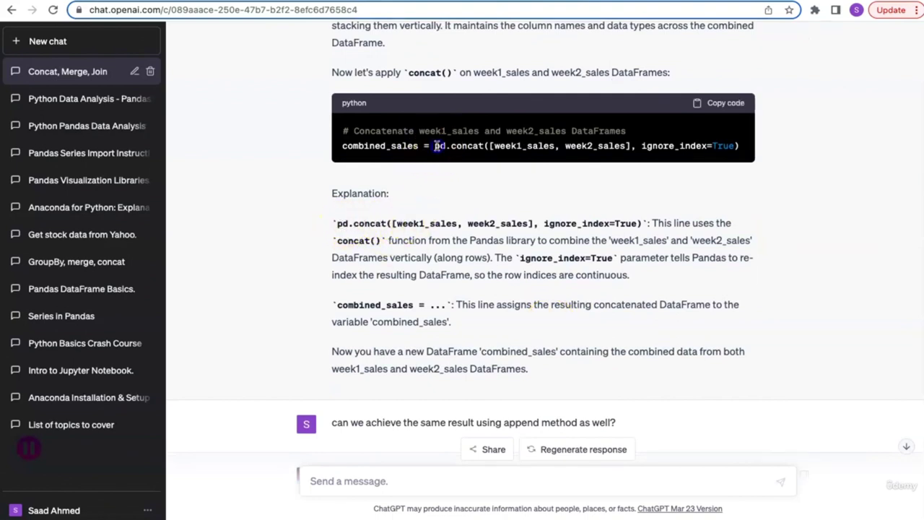
left_click(494, 146)
left_click_drag(565, 146, 726, 154)
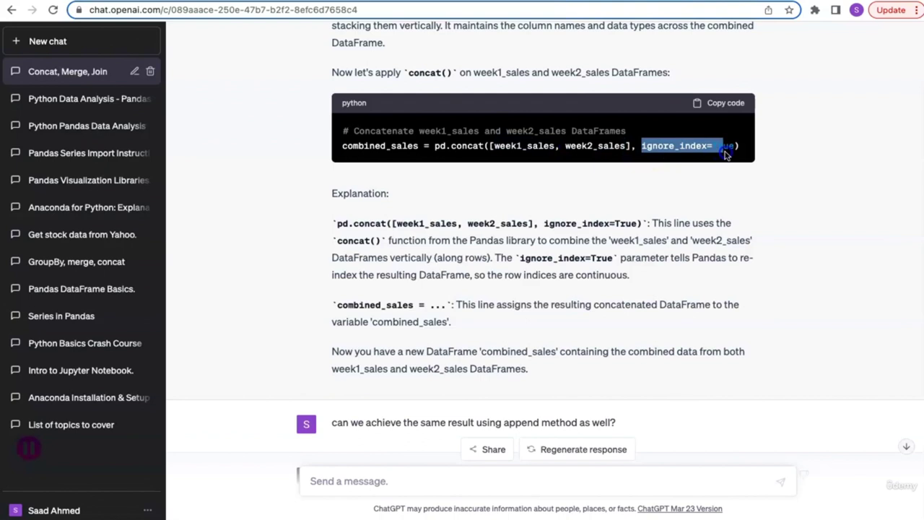
left_click(635, 226)
Copy ChatGPT's concat expression without the ignore_index argument into a new notebook cell as combined_sales = pd.concat([week1_sales, week2_sales])
left_click_drag(633, 145, 347, 155)
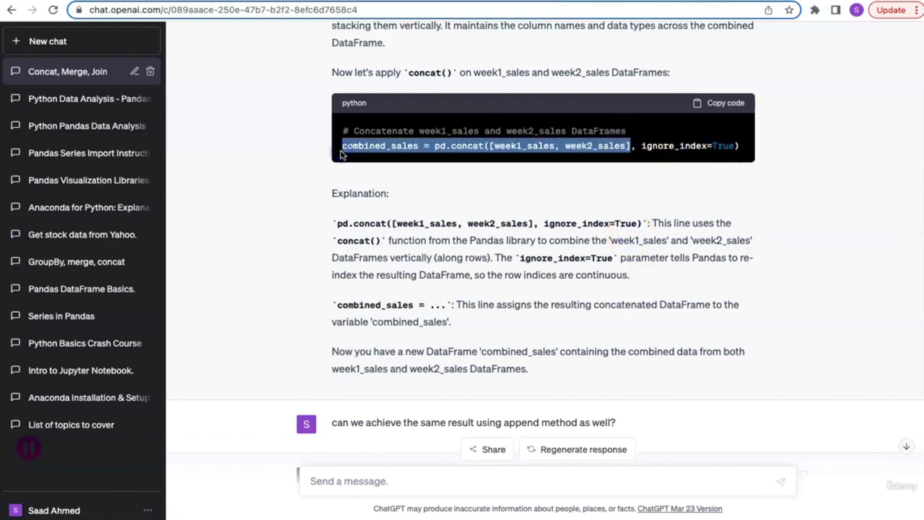
key("ctrl+Tab")
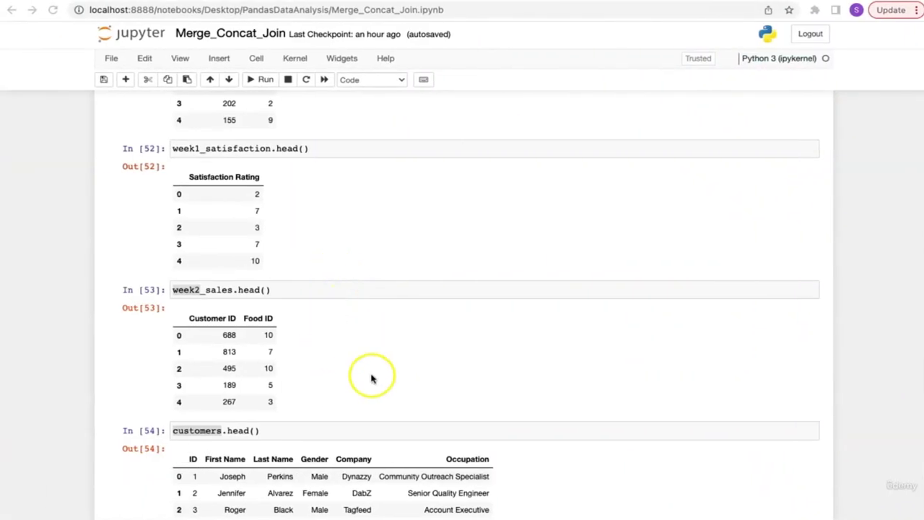
scroll(372, 378, "down", 3)
scroll(371, 378, "down", 1)
left_click(324, 431)
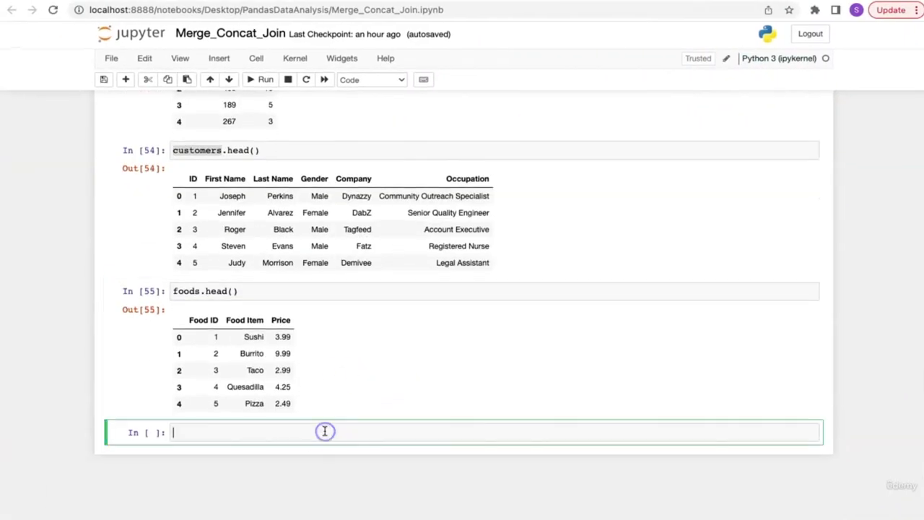
type("combined_sales = pd.concat([week1_sales, week2_sales]")
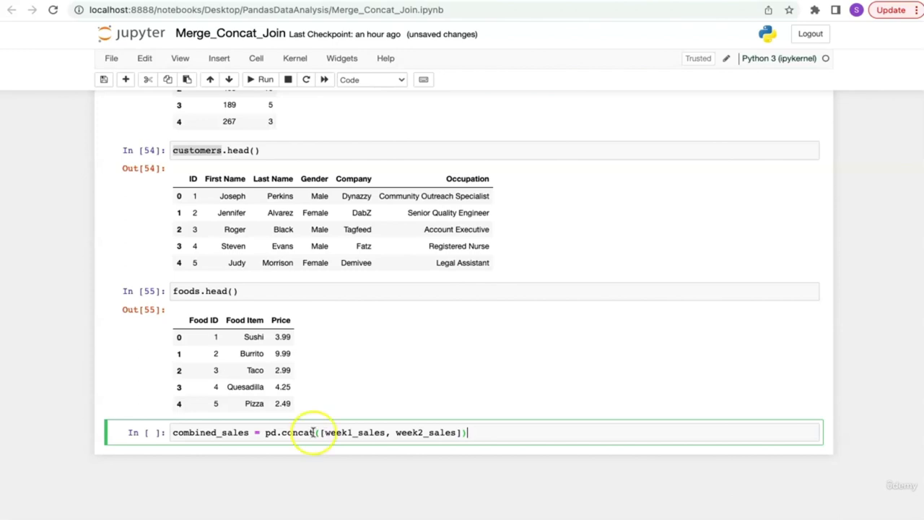
Compare the week1_sales and week2_sales arguments of the concat call with the variables defined in the CSV loading cell
double_click(296, 432)
left_click(340, 434)
double_click(340, 433)
double_click(416, 432)
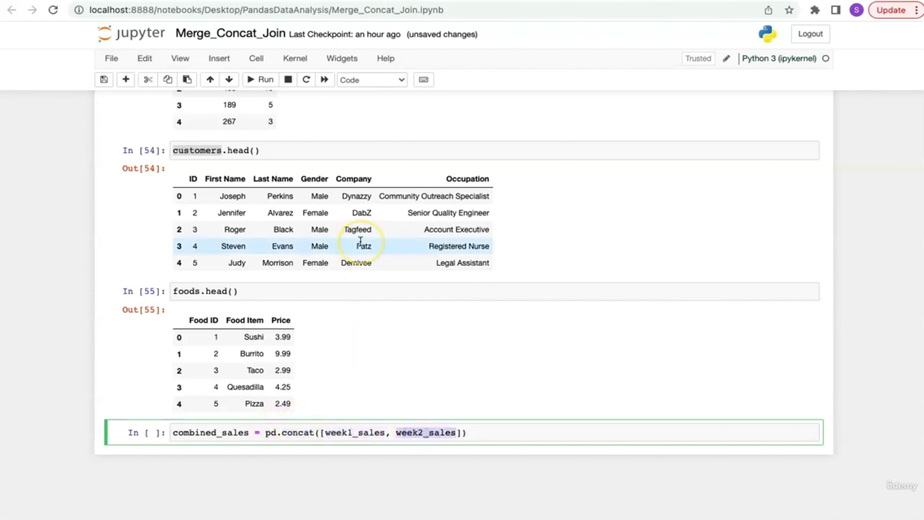
scroll(360, 240, "up", 15)
left_click(201, 166)
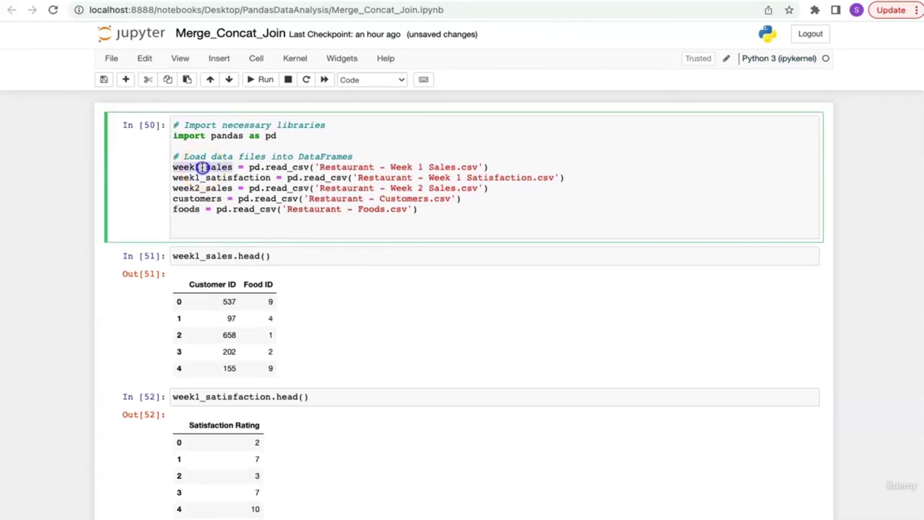
double_click(205, 187)
scroll(439, 351, "down", 15)
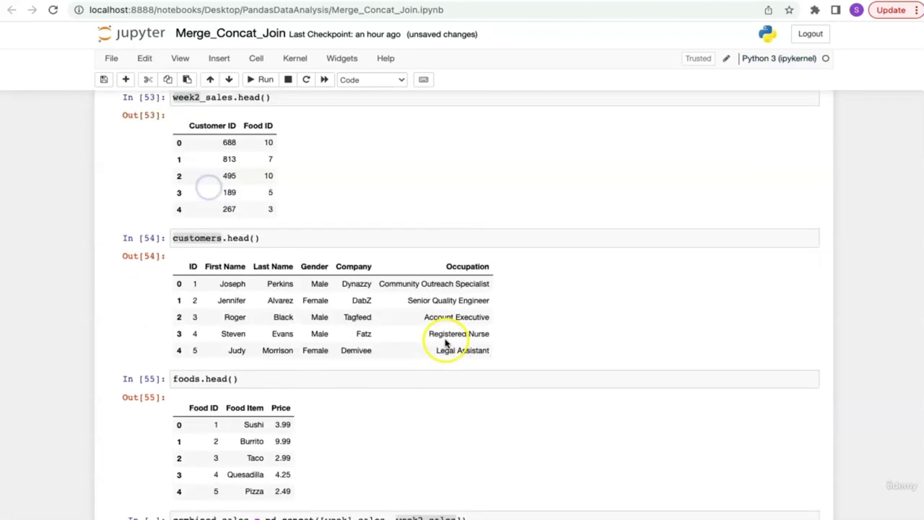
Add combined_sales on a second line of the concat cell, run it and check the combined table's row count
left_click(492, 435)
key("Return")
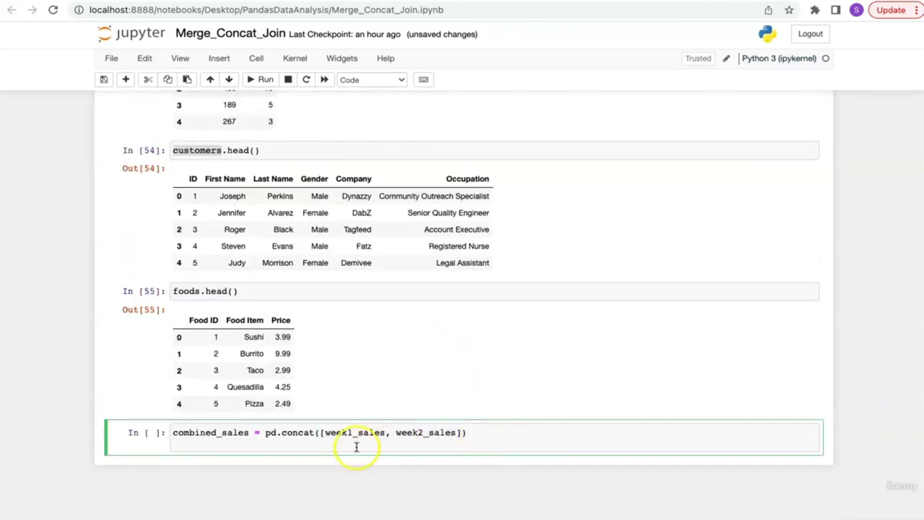
double_click(232, 433)
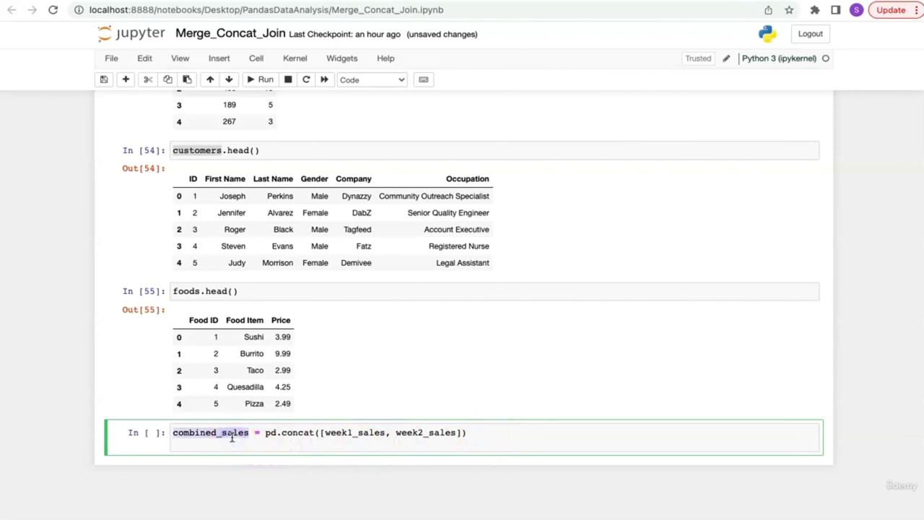
key("super+c")
left_click(233, 443)
key("super+v")
key("shift+Return")
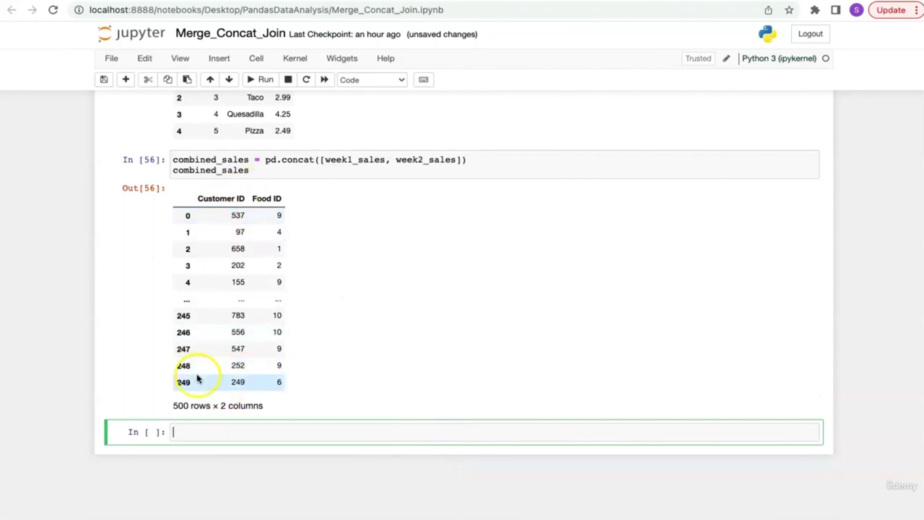
left_click(176, 405)
left_click(212, 405)
Change the week 1 sales preview cell to week1_sales without head() and run it to display the whole table
scroll(474, 283, "up", 20)
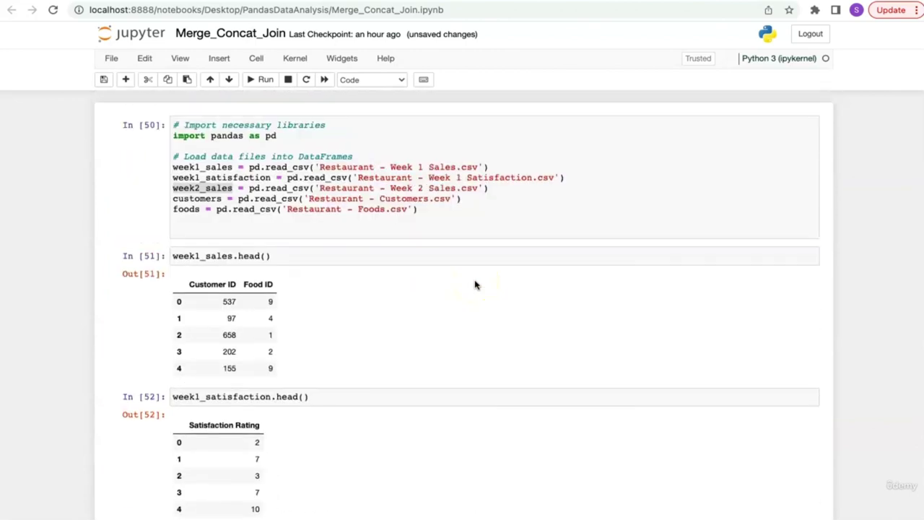
left_click(296, 258)
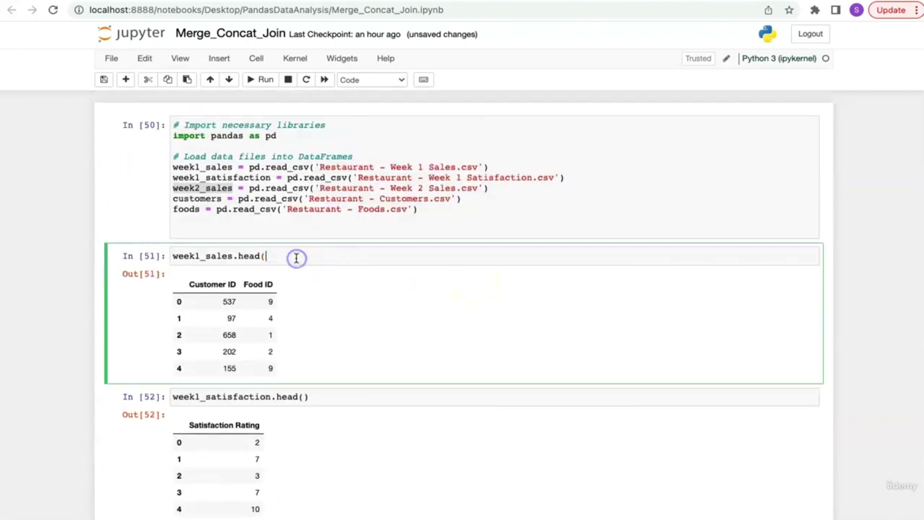
key("shift+Return")
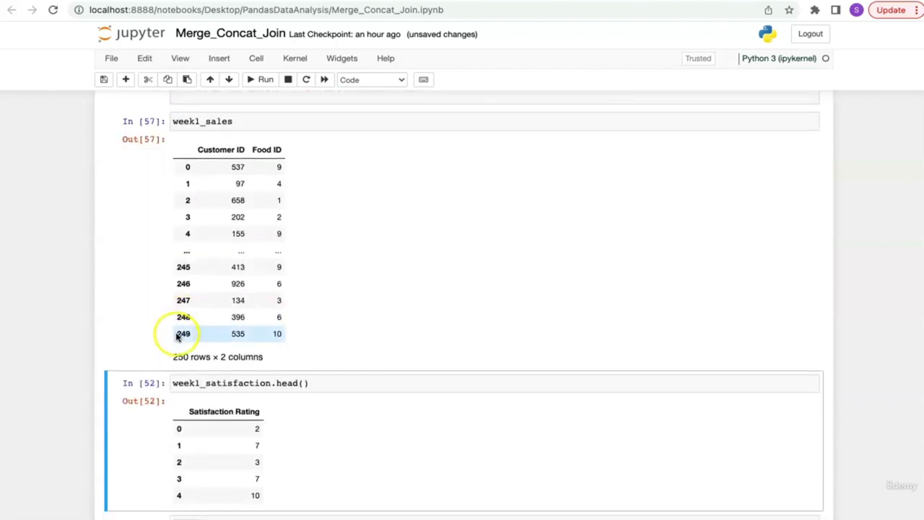
left_click(250, 333)
Change the week 2 sales preview cell to week2_sales without head(), run it and check its row count
scroll(361, 339, "down", 5)
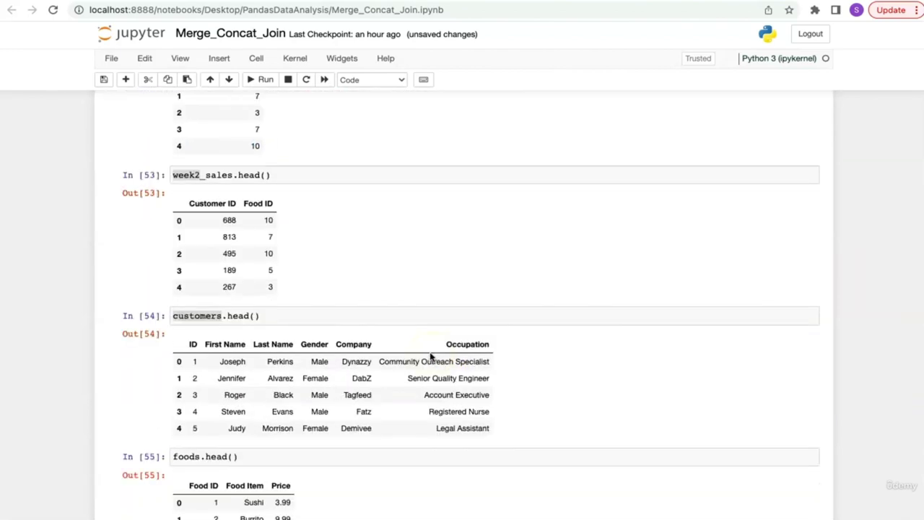
scroll(258, 194, "up", 1)
left_click(285, 195)
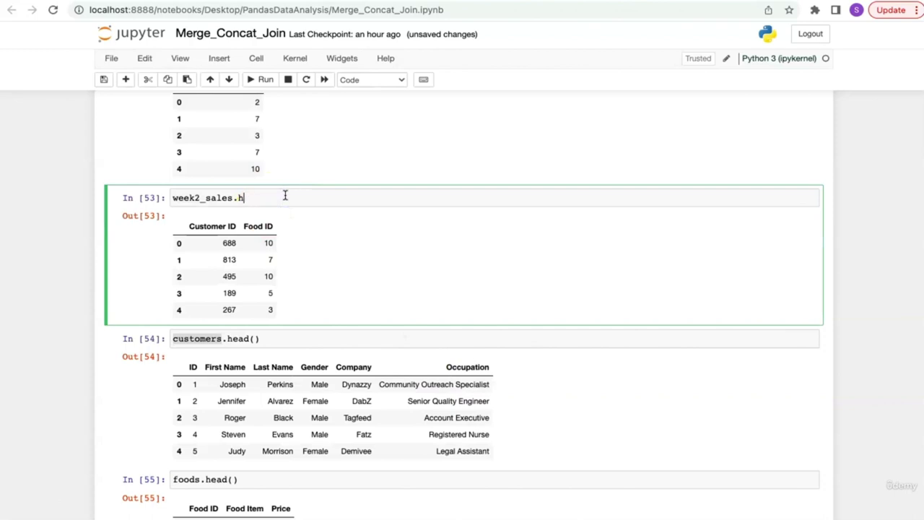
key("shift+Return")
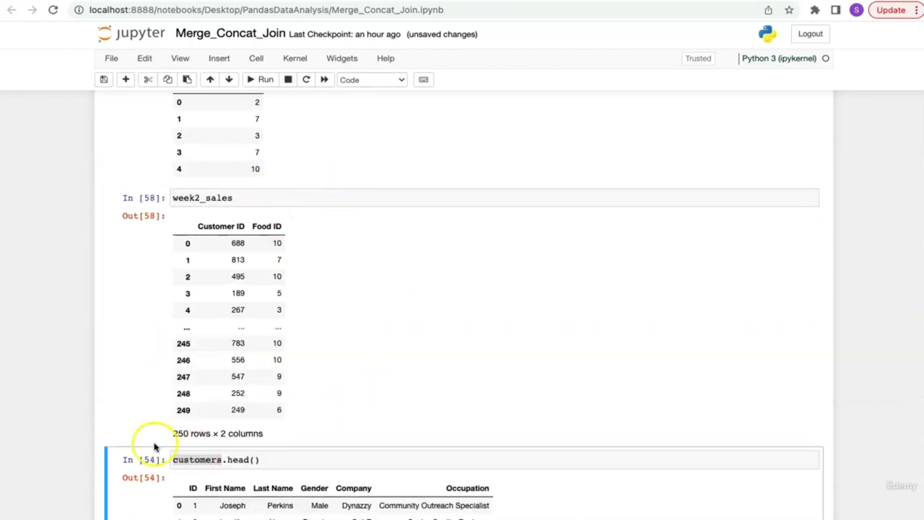
left_click_drag(208, 433, 248, 424)
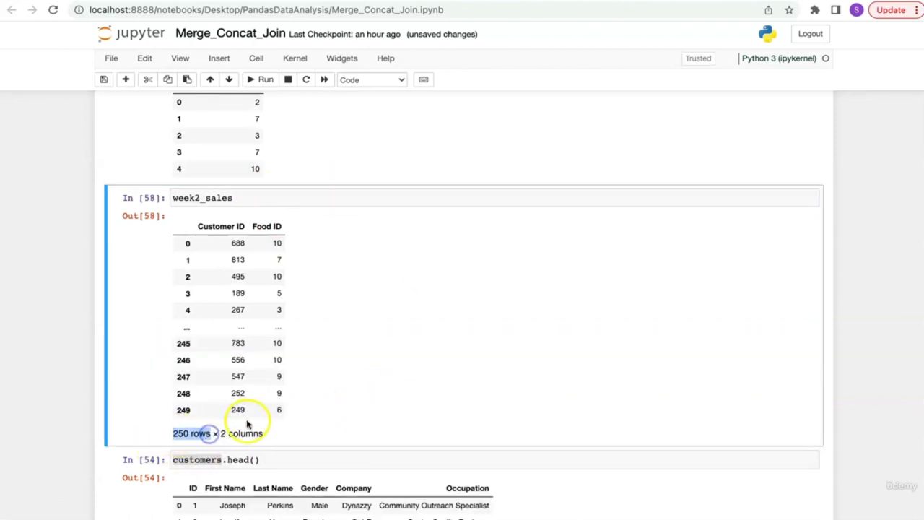
Compare the week 1 and week 2 row counts with the combined sales table and examine its last index label
scroll(358, 273, "up", 4)
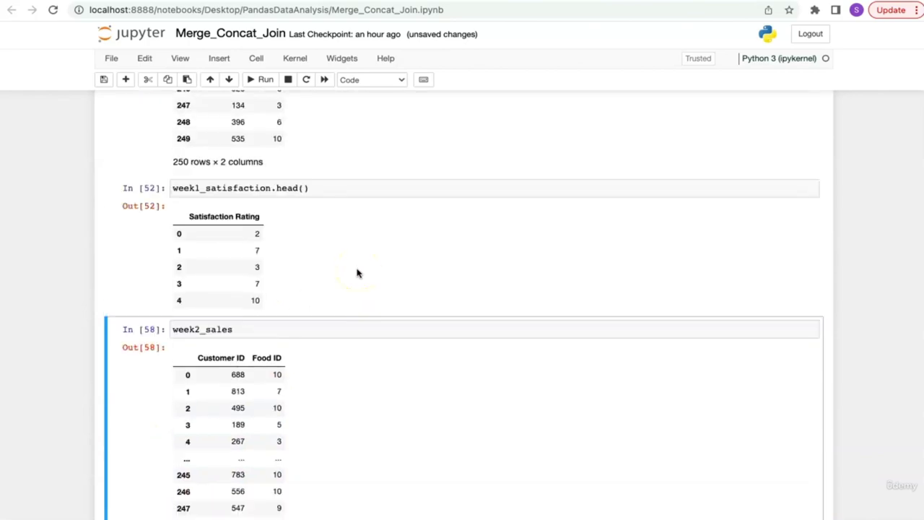
scroll(358, 273, "down", 10)
left_click_drag(162, 406, 263, 406)
left_click(441, 343)
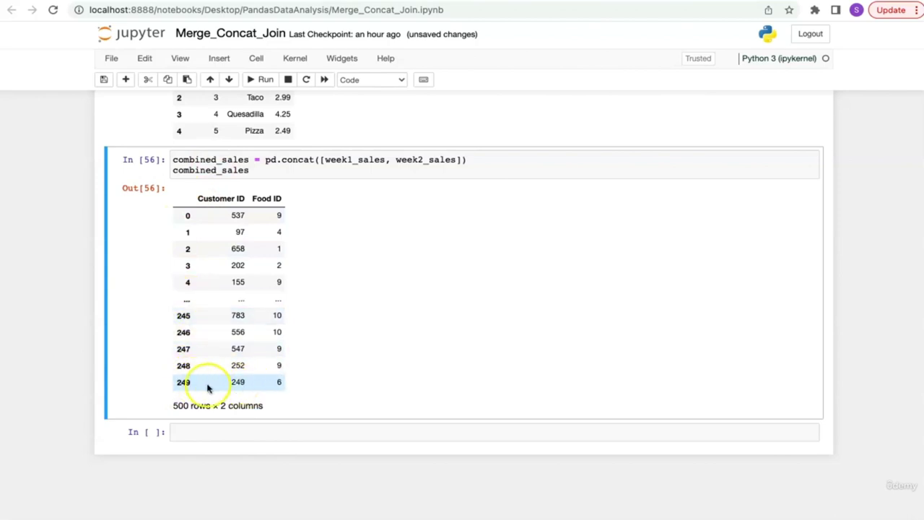
double_click(182, 383)
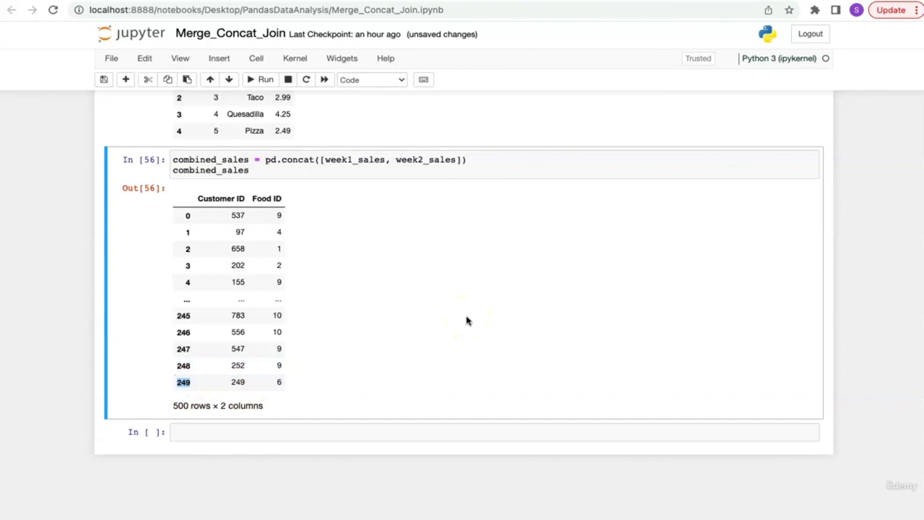
left_click(466, 319)
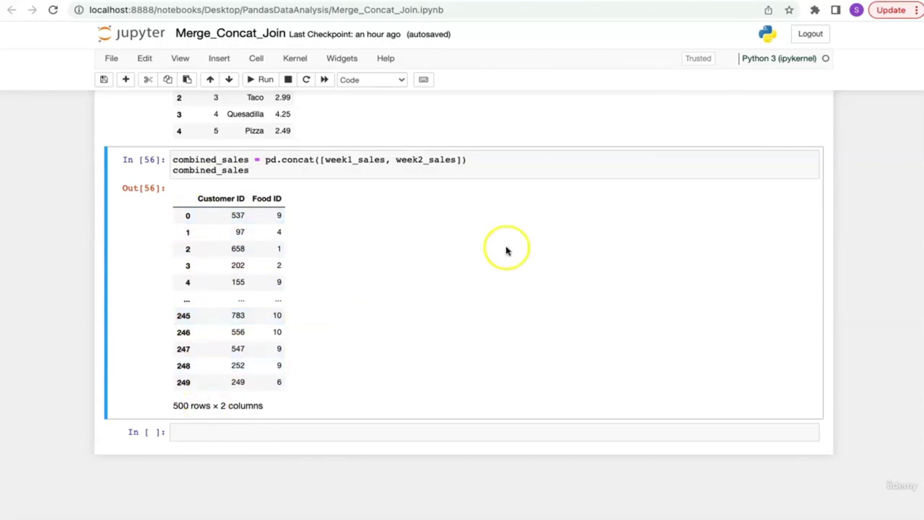
Copy ChatGPT's complete concat code with ignore_index=True and paste it into a new cell below the combined sales output
key("alt+Tab")
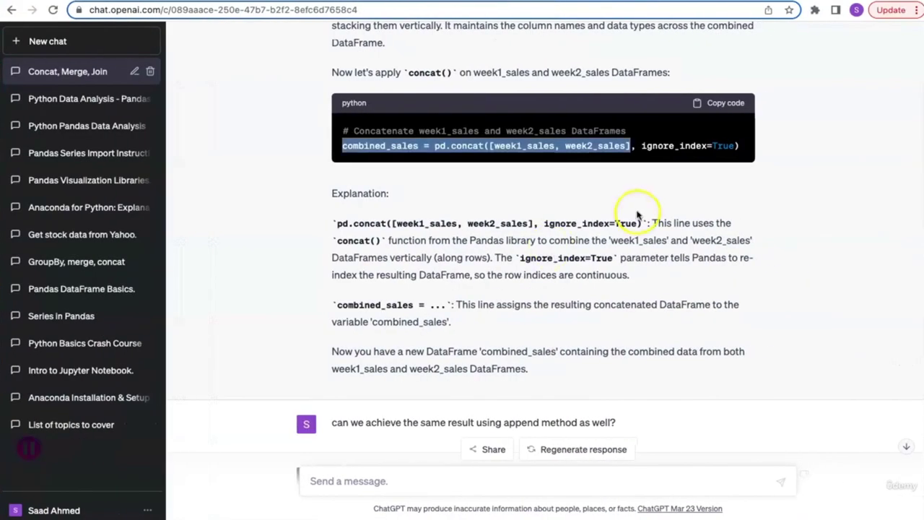
left_click(637, 209)
left_click_drag(640, 147, 733, 146)
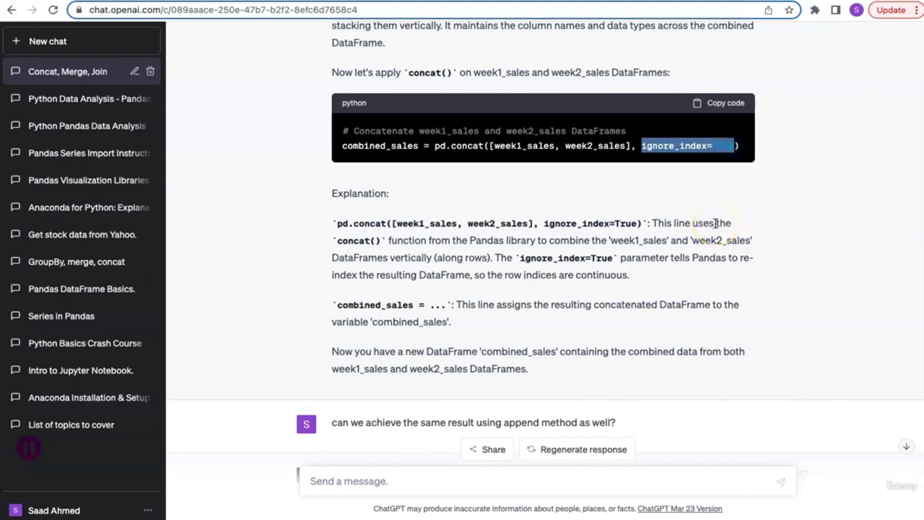
left_click(722, 104)
key("ctrl+Left")
left_click(323, 428)
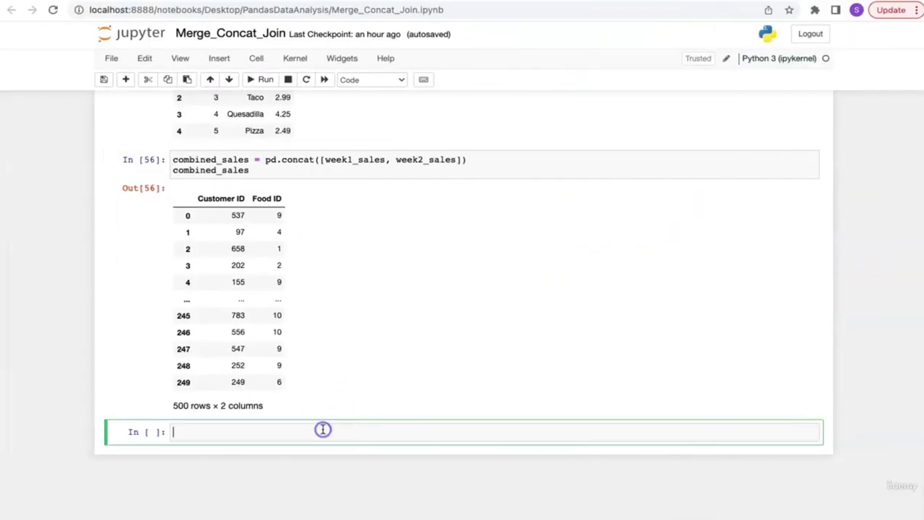
key("super+v")
Add combined_sales as the last line of the ignore_index=True cell, run it and check the row index of the output
double_click(226, 443)
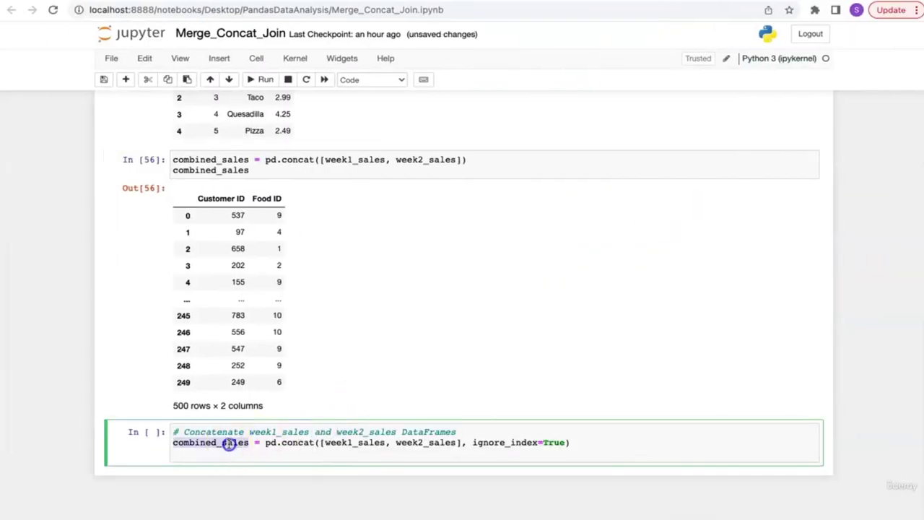
key("super+c")
left_click(224, 452)
key("super+v")
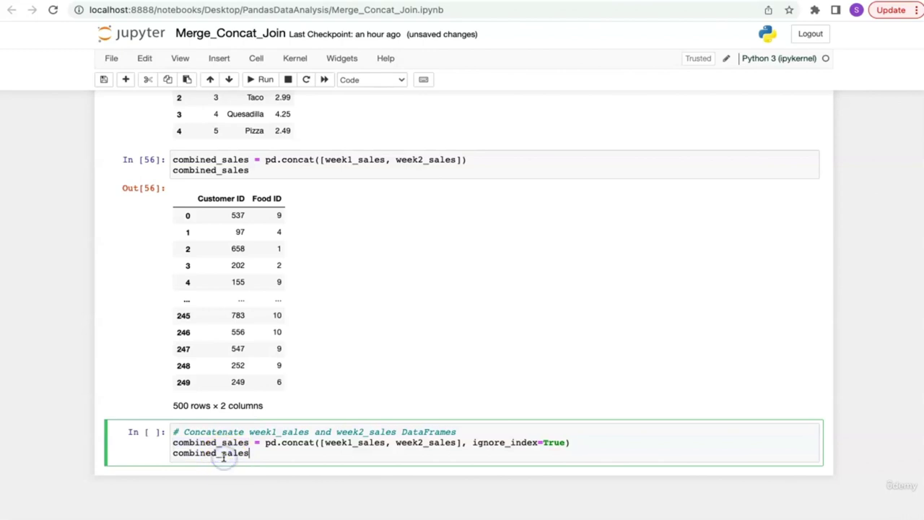
key("shift+Return")
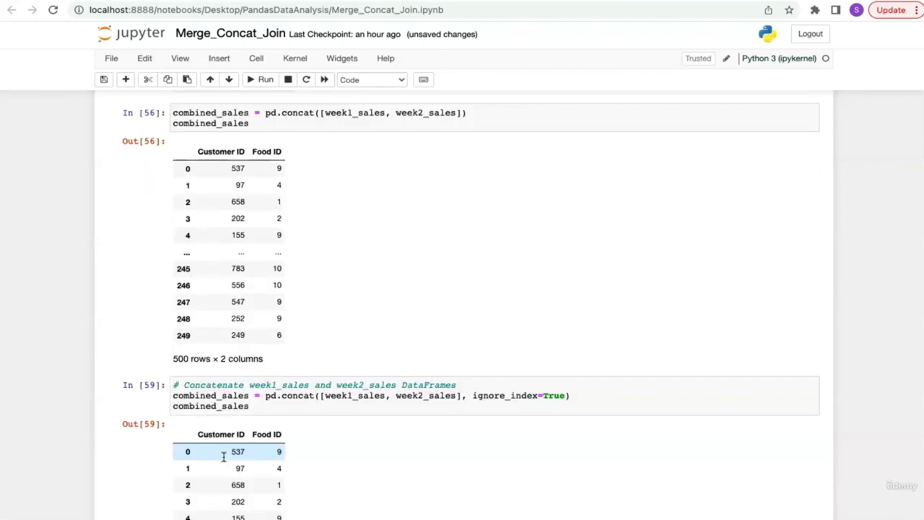
scroll(224, 456, "down", 5)
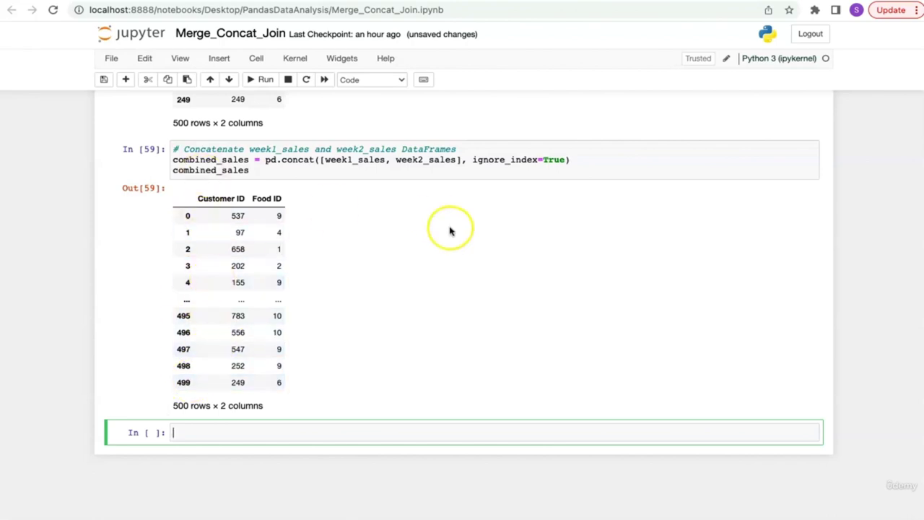
left_click_drag(473, 160, 567, 160)
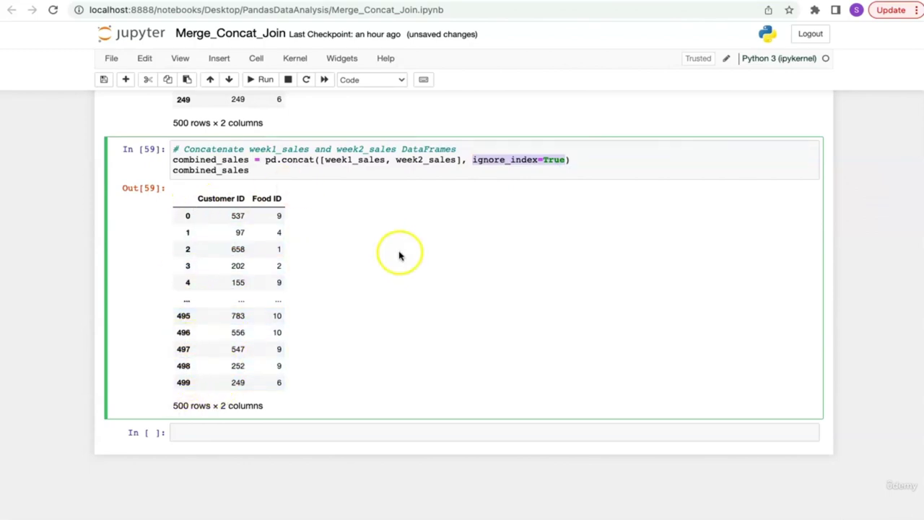
left_click(594, 171)
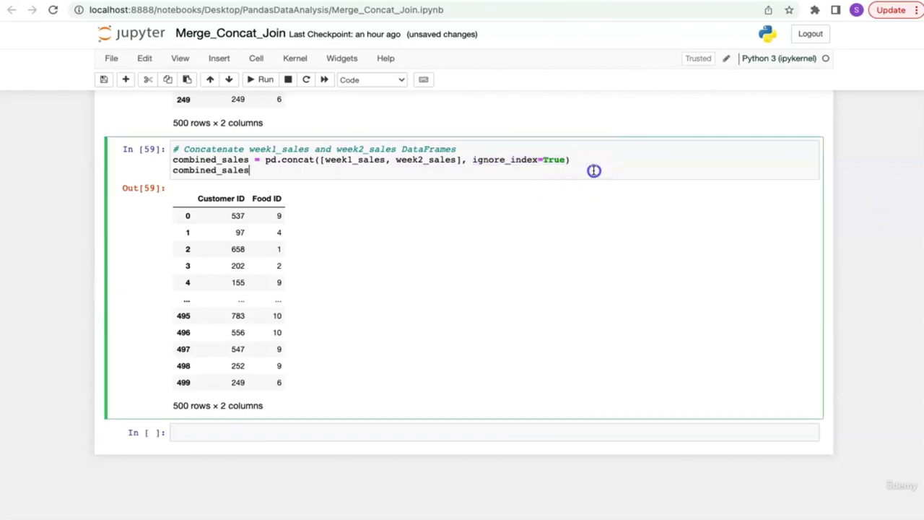
Switch to ChatGPT and read its answer on combining the week 1 and week 2 sales with append along rows (axis=0)
key("ctrl+Right")
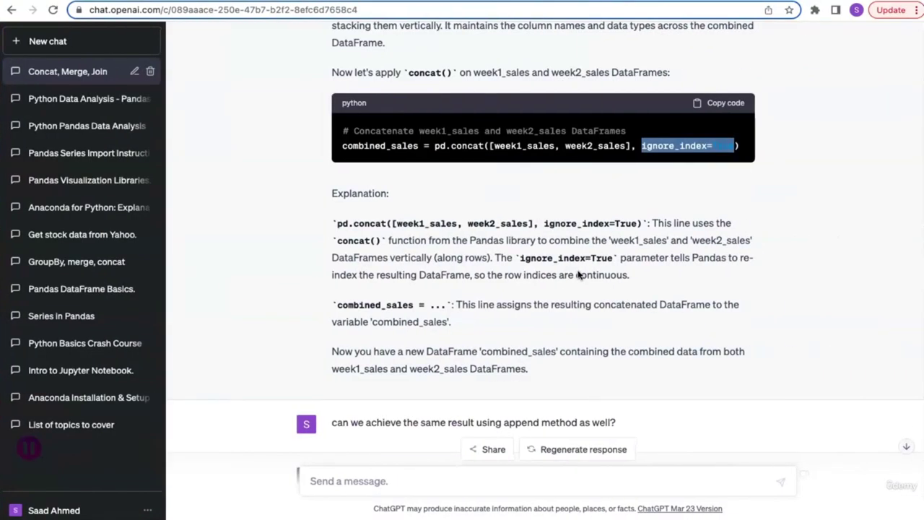
scroll(577, 274, "down", 4)
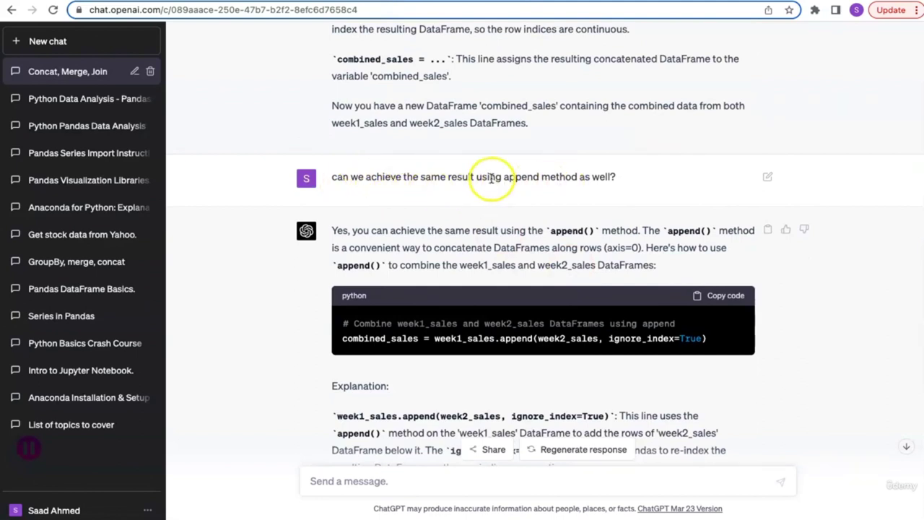
left_click_drag(504, 176, 577, 176)
scroll(473, 262, "down", 1)
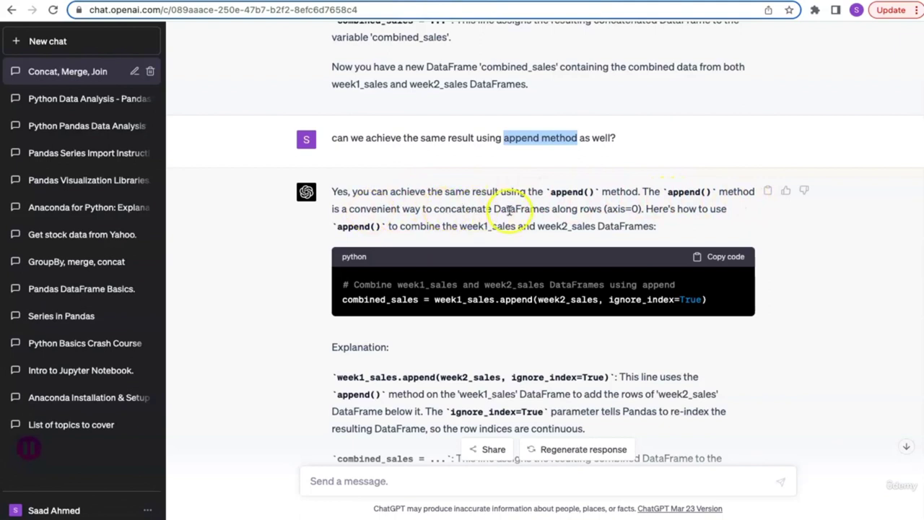
left_click(582, 210)
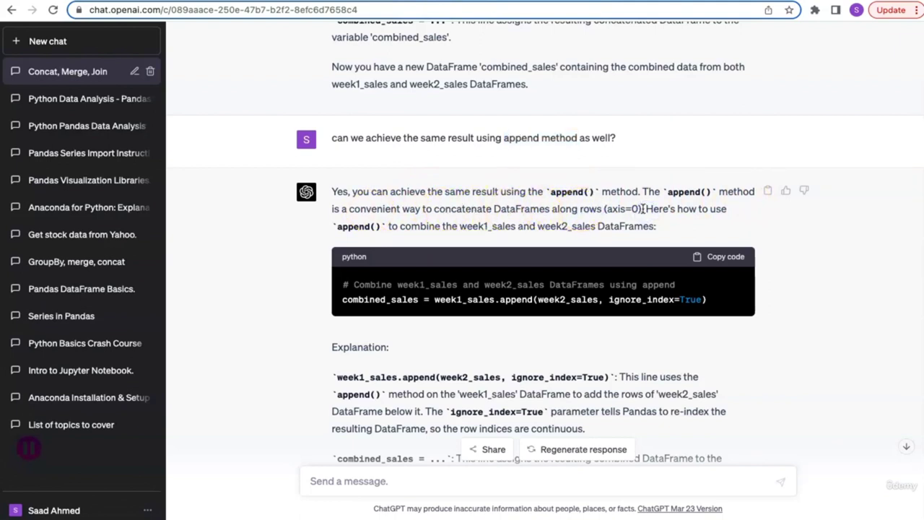
left_click_drag(642, 209, 575, 208)
key("ctrl+Left")
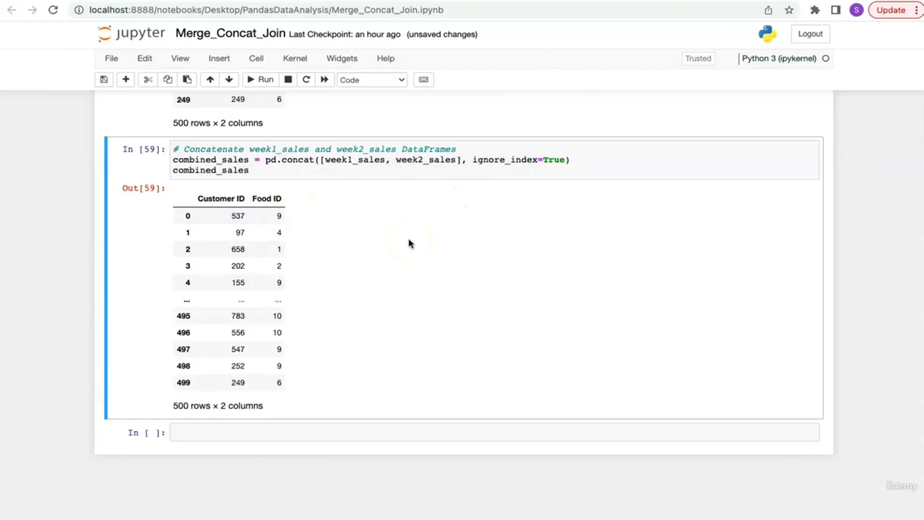
key("ctrl+Right")
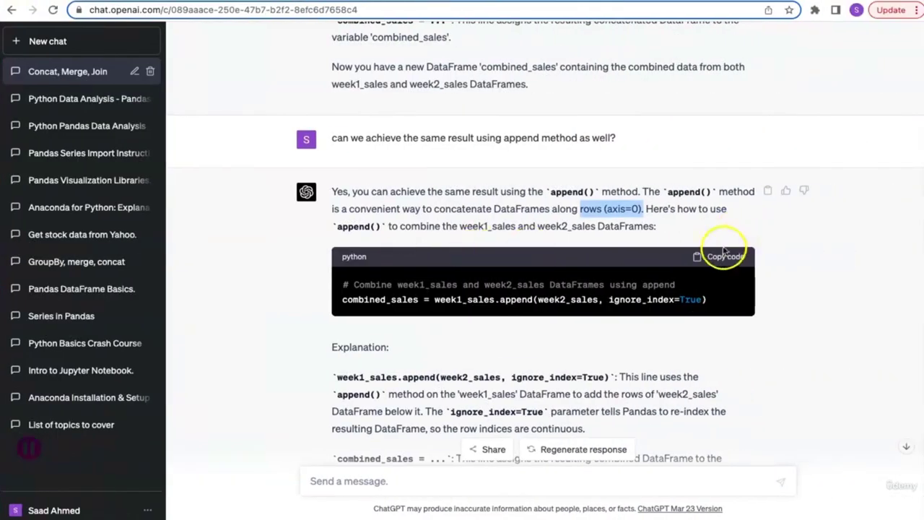
Copy ChatGPT's append code for week1_sales and week2_sales and paste it into the empty cell at the end of the Jupyter notebook
left_click(725, 254)
key("ctrl+Left")
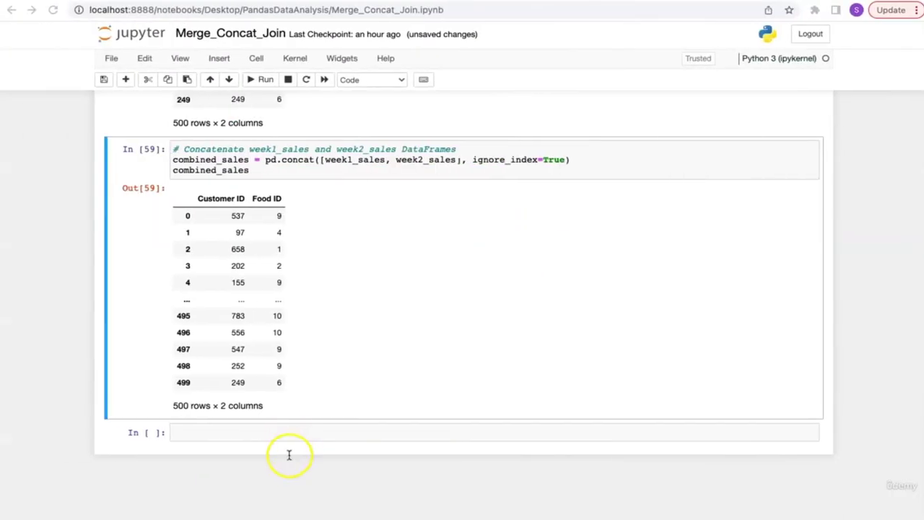
left_click(293, 432)
key("ctrl+v")
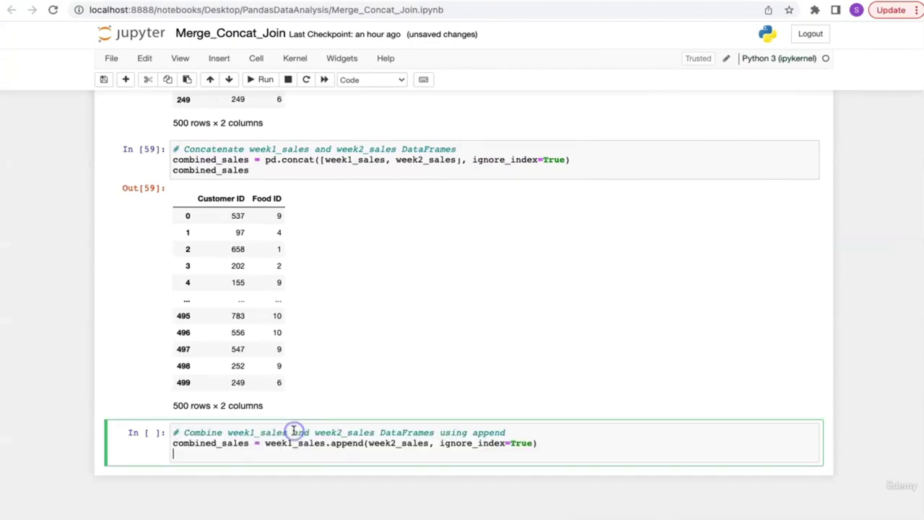
Add combined_sales as the last line of the append cell and check its ignore_index=True argument
double_click(224, 443)
key("ctrl+c")
left_click(231, 460)
key("Return")
key("ctrl+v")
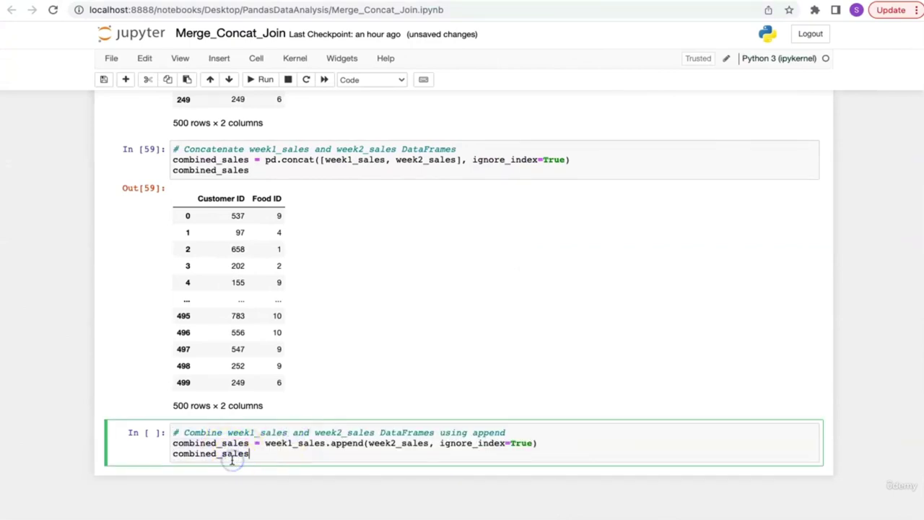
left_click_drag(440, 442, 530, 442)
left_click(508, 457)
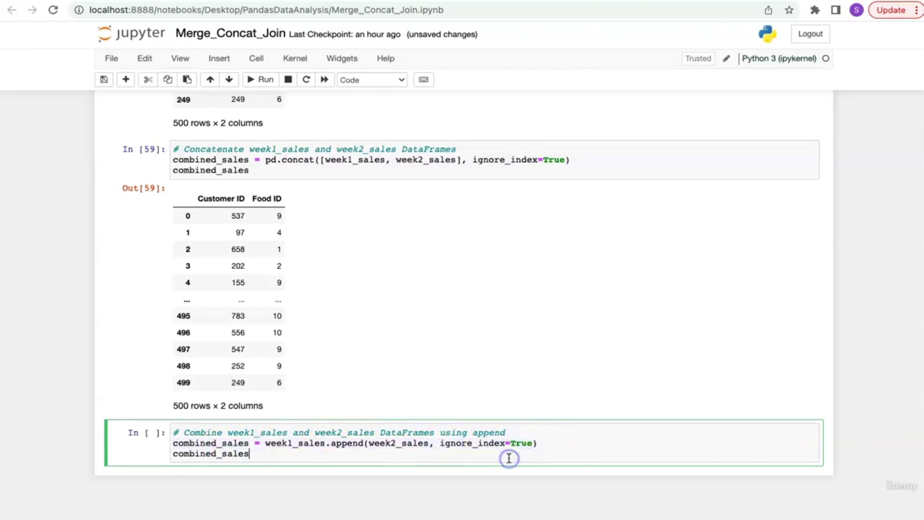
Run the append cell and compare its output with the concat result above it
key("shift+Return")
scroll(508, 458, "down", 3)
scroll(289, 287, "up", 2)
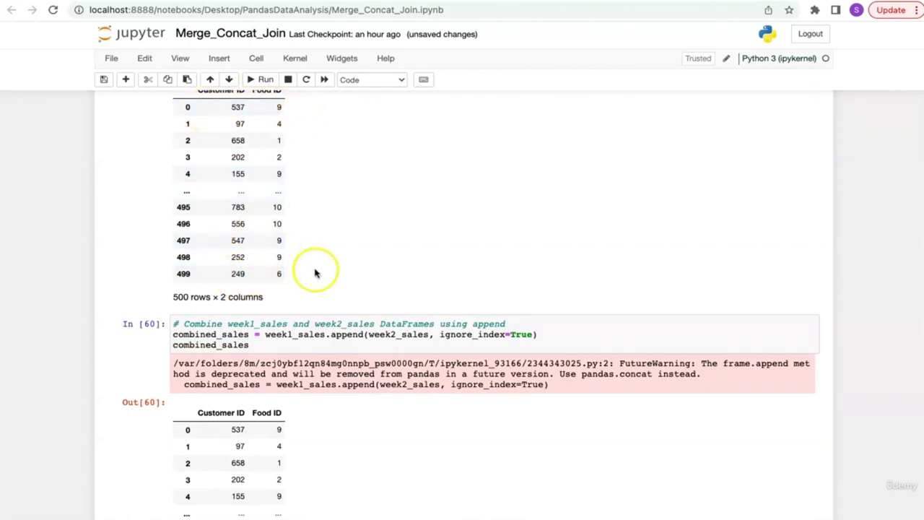
scroll(317, 272, "down", 1)
scroll(318, 273, "down", 5)
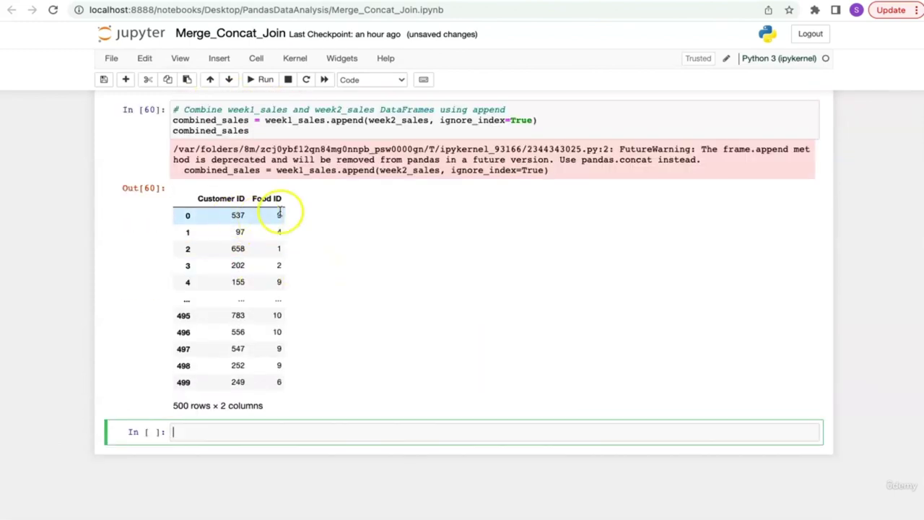
scroll(460, 291, "up", 5)
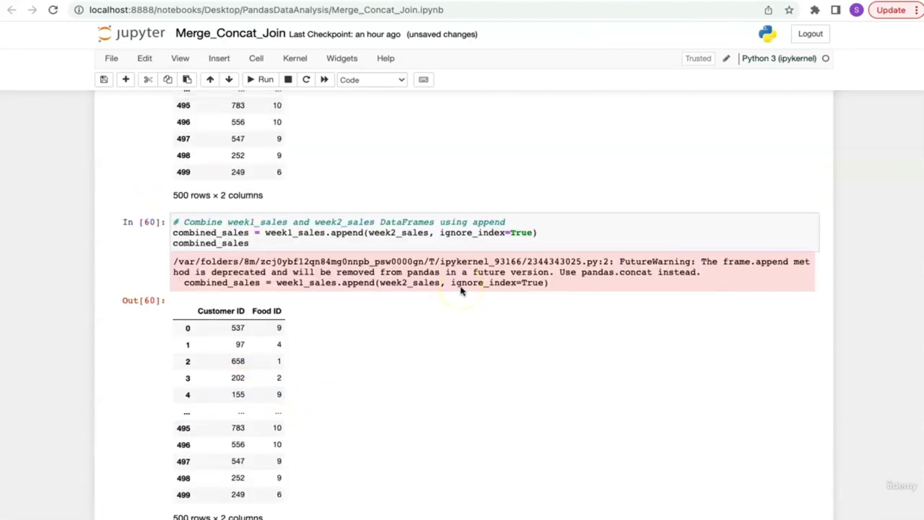
scroll(460, 291, "down", 5)
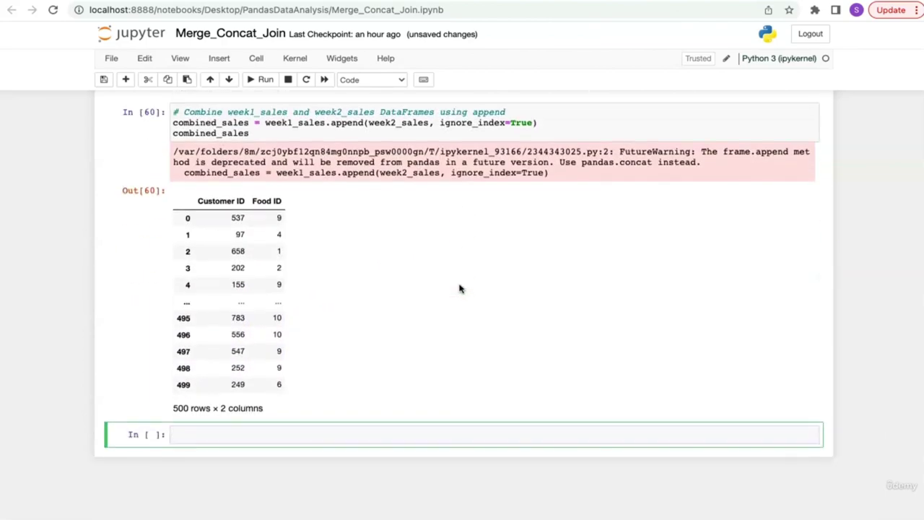
Switch to ChatGPT and read how its Excel analogy explains the merge function and the common key column
key("ctrl+Tab")
scroll(460, 289, "down", 5)
scroll(459, 289, "down", 2)
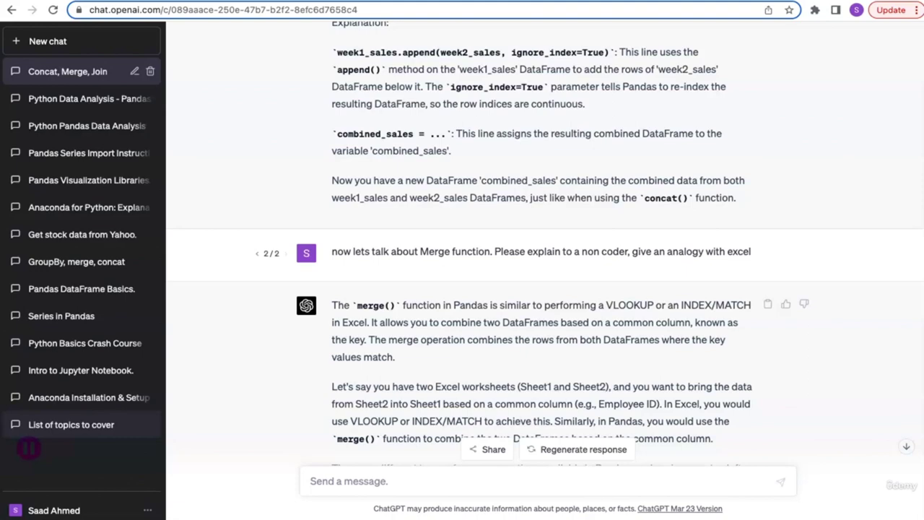
scroll(275, 238, "down", 6)
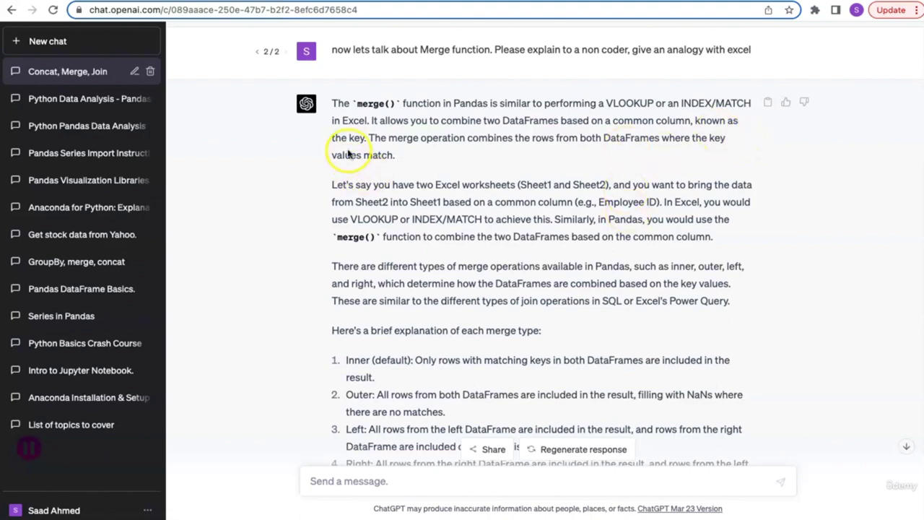
left_click_drag(365, 138, 329, 137)
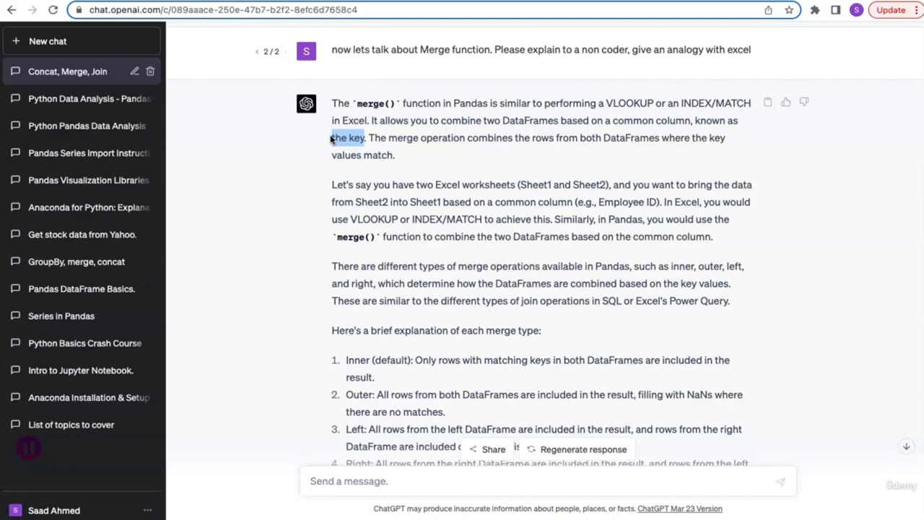
left_click(402, 143)
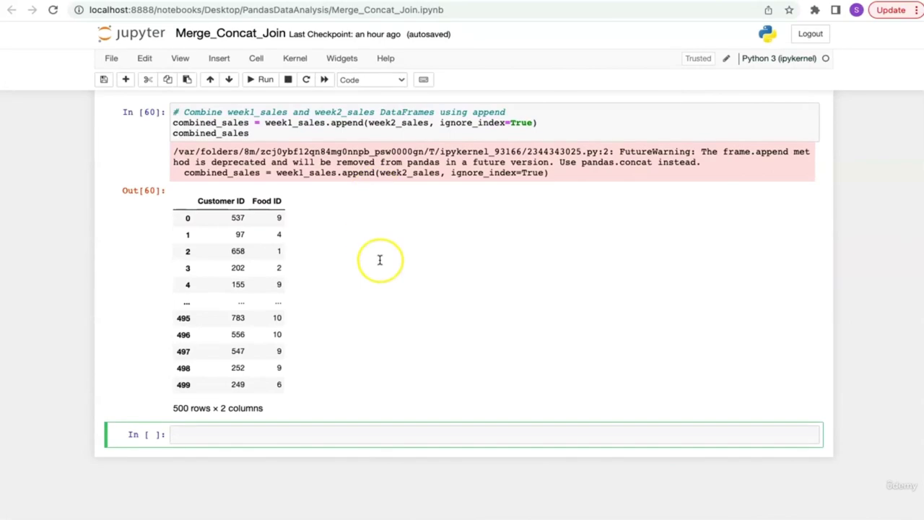
In the Jupyter notebook, compare the Customer ID column of week2_sales with the ID column of the customers table as a merge key
scroll(377, 260, "up", 4)
scroll(380, 260, "up", 10)
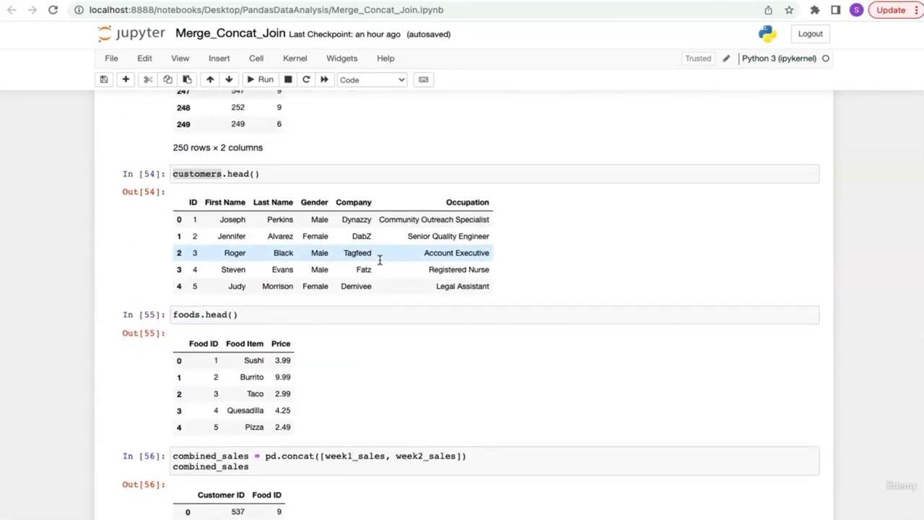
scroll(257, 223, "up", 5)
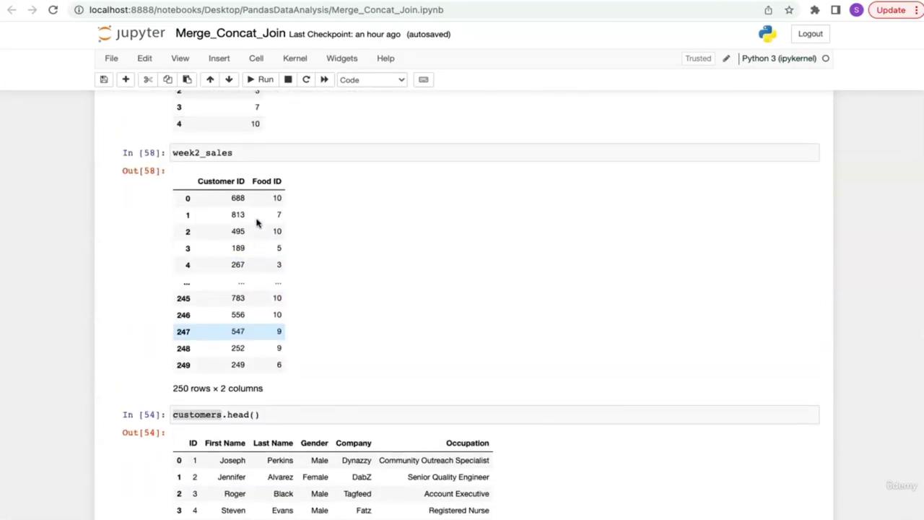
left_click(309, 396)
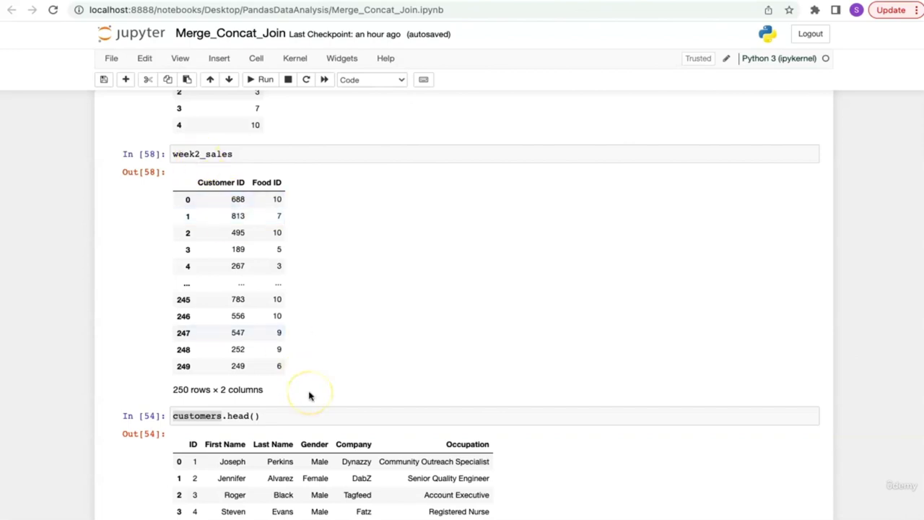
left_click(188, 445)
left_click_drag(191, 182, 245, 181)
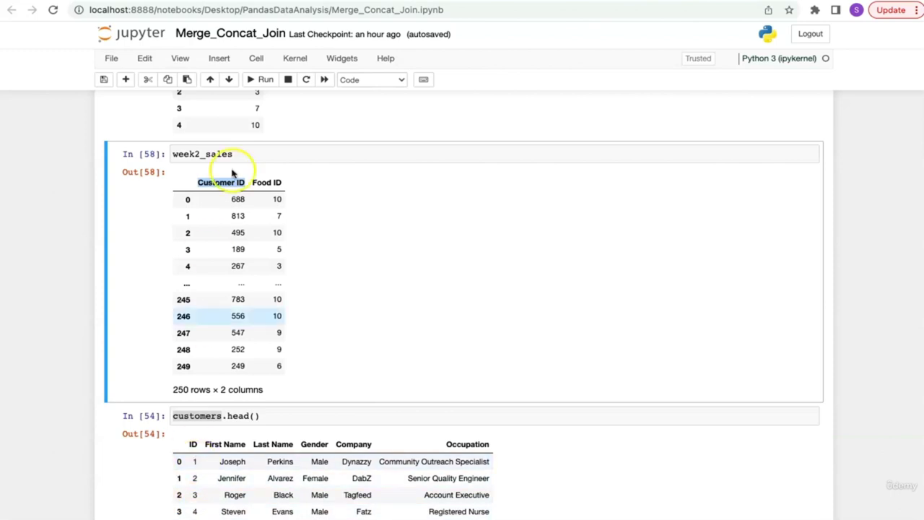
left_click(400, 206)
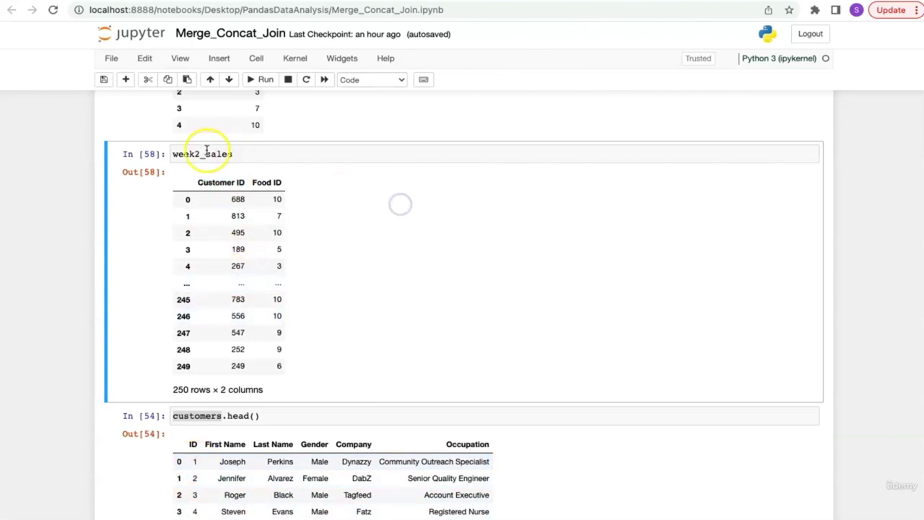
Compare the Food ID column of the foods table with the Food ID column of week2_sales as a shared key
scroll(417, 295, "down", 5)
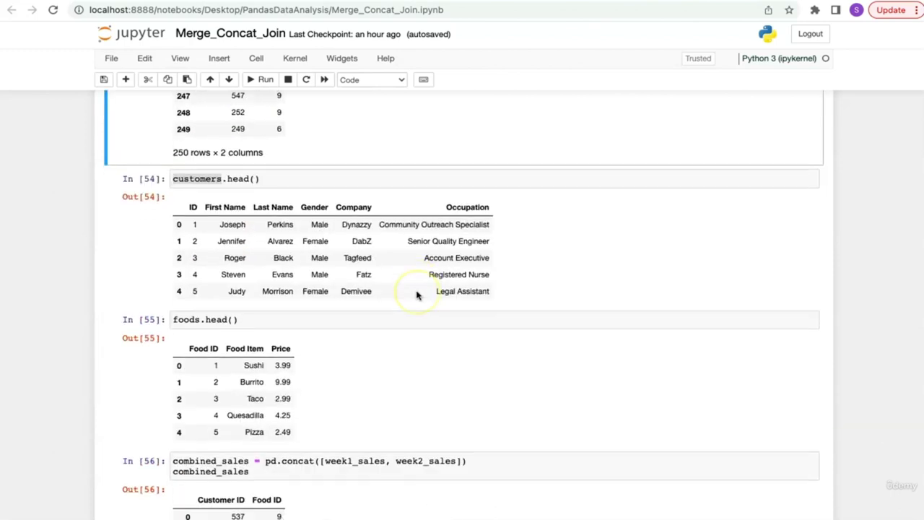
left_click_drag(292, 322, 216, 299)
left_click(207, 279)
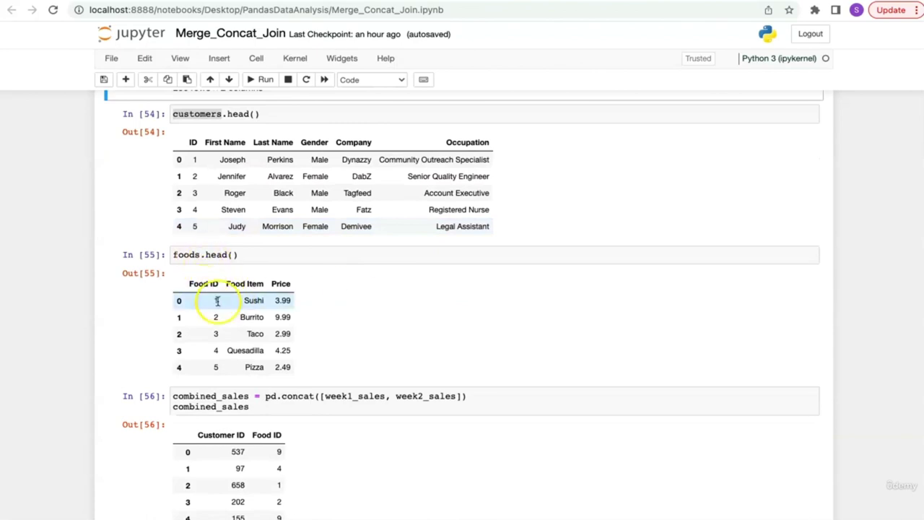
scroll(217, 300, "up", 6)
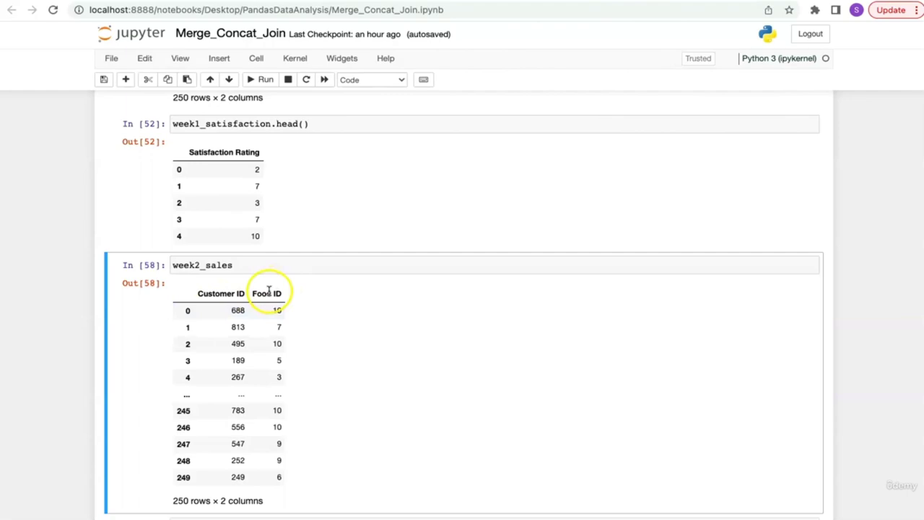
scroll(399, 313, "down", 5)
scroll(399, 313, "down", 5)
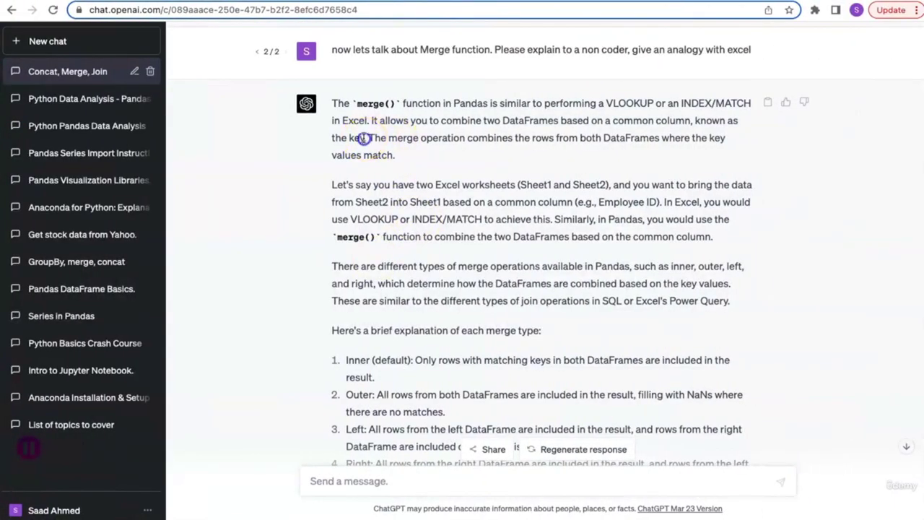
Return to ChatGPT's merge explanation and read the Employee ID example and the inner, outer, left and right merge types
left_click_drag(365, 138, 340, 139)
left_click(470, 203)
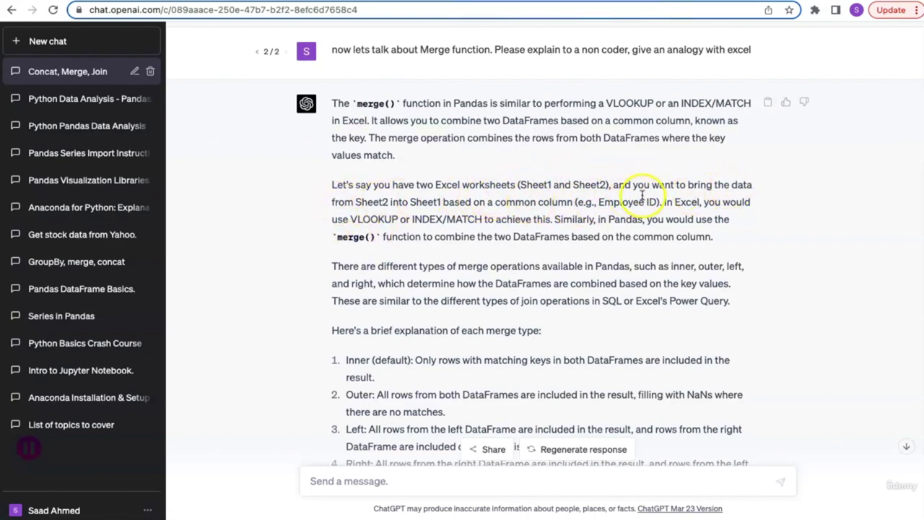
left_click_drag(599, 203, 655, 201)
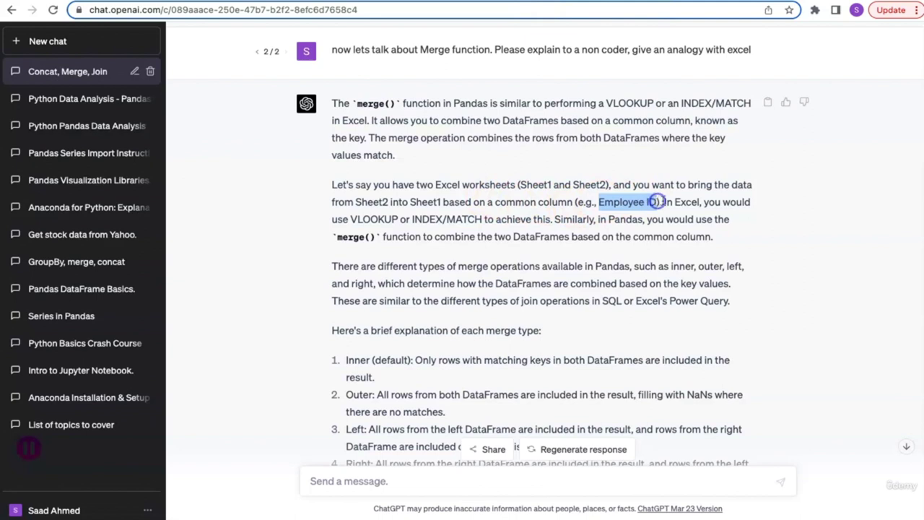
left_click(657, 202)
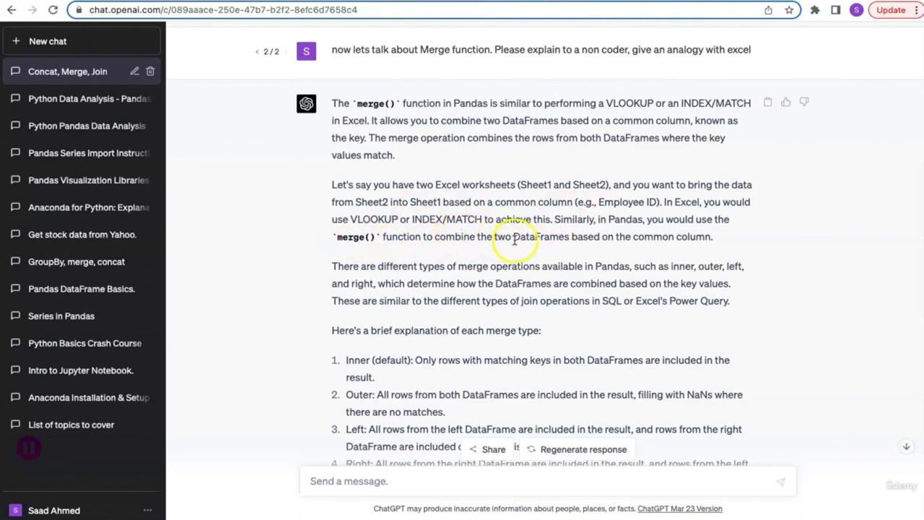
scroll(792, 252, "down", 3)
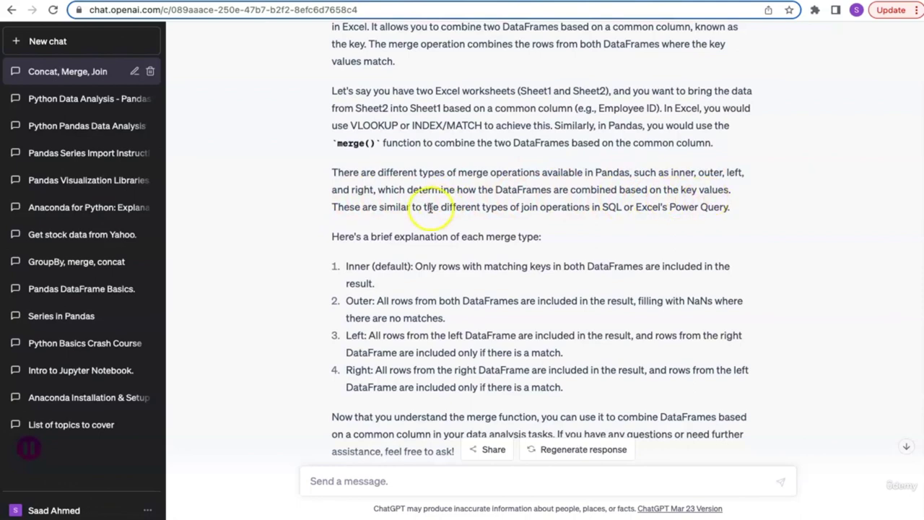
scroll(458, 227, "down", 3)
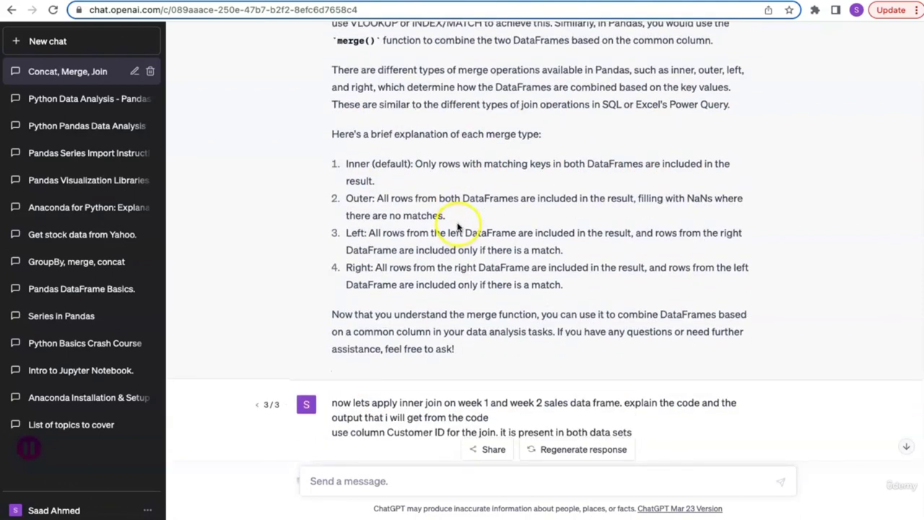